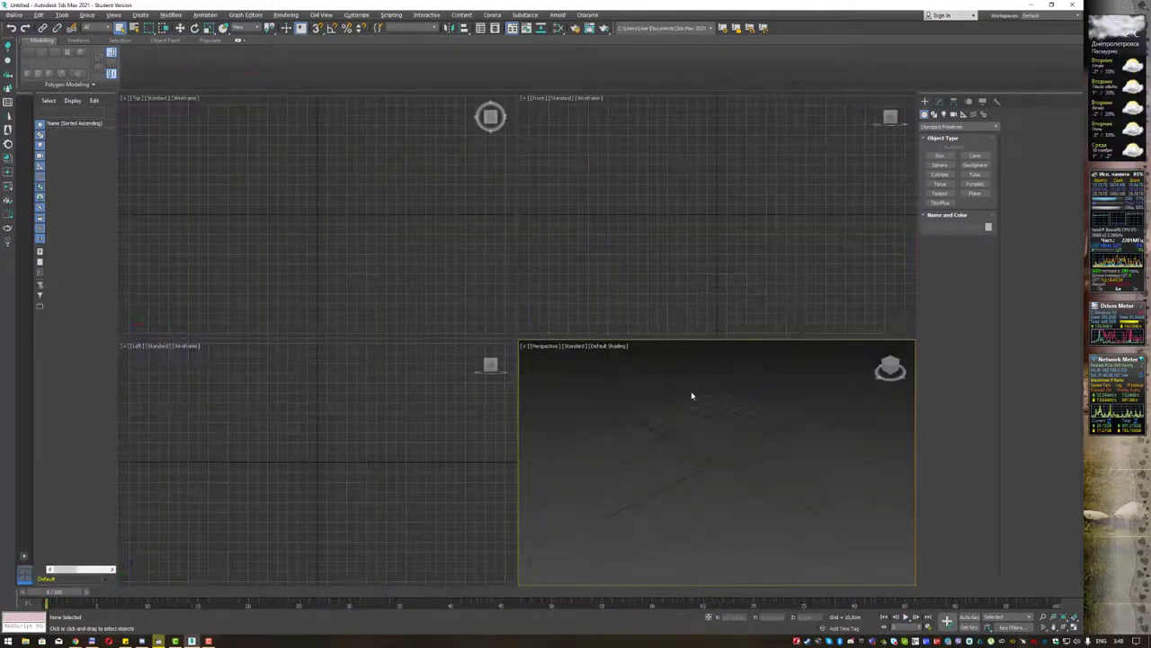
Maximize a single Front viewport and bring up the spline shape types.
key("alt+w")
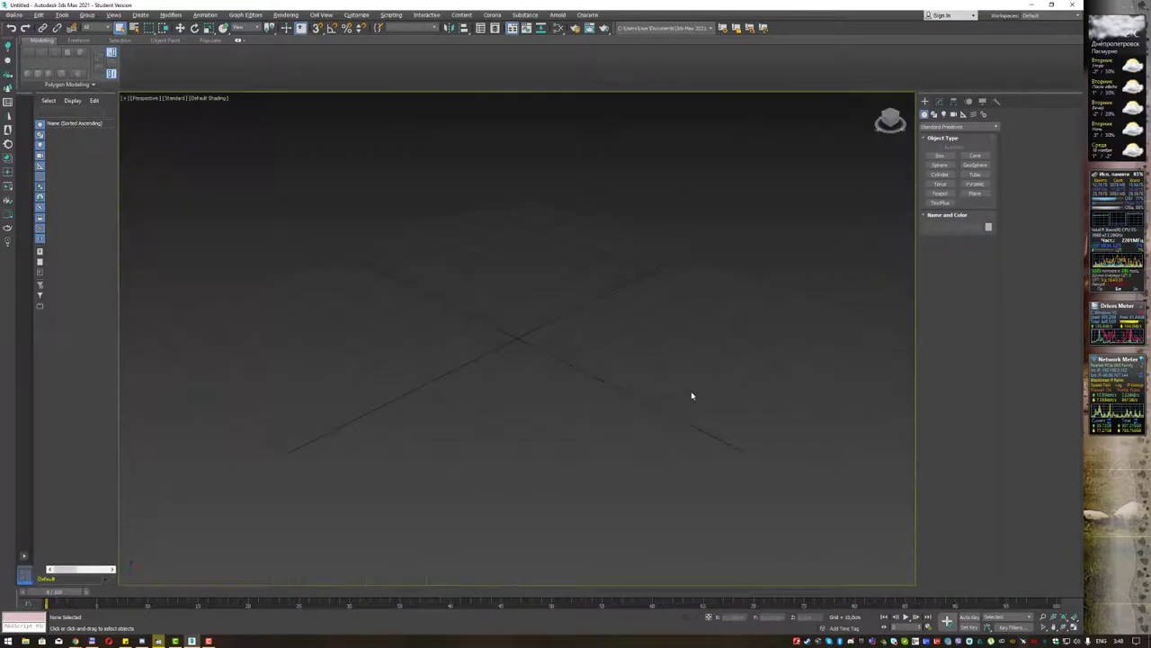
key("f")
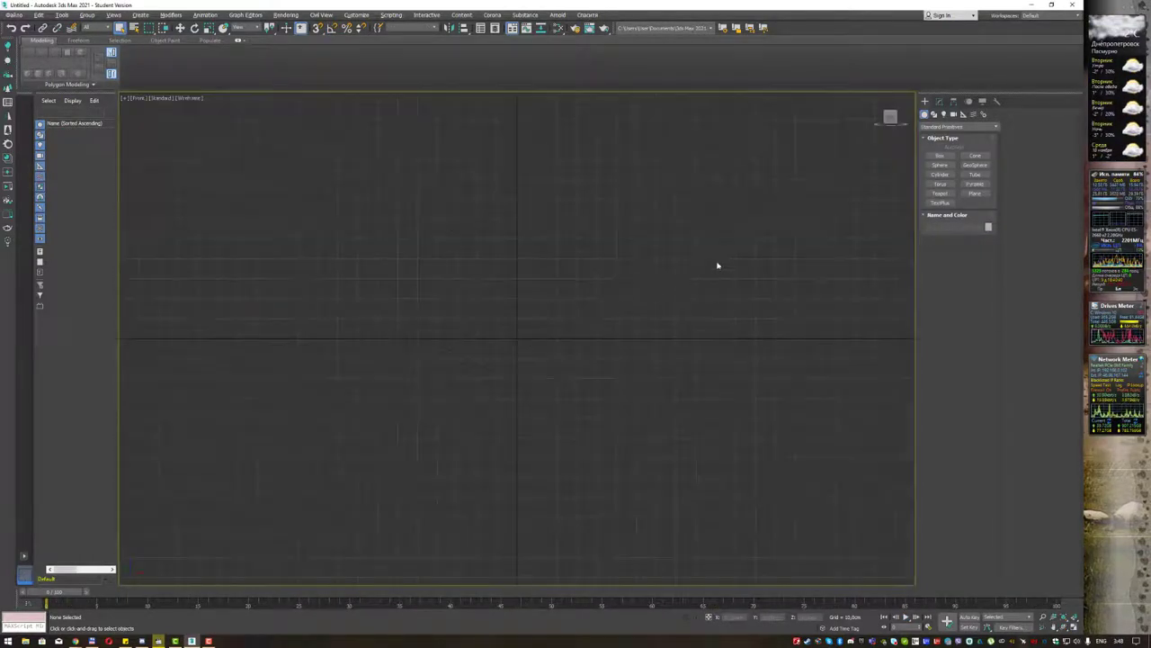
left_click(936, 114)
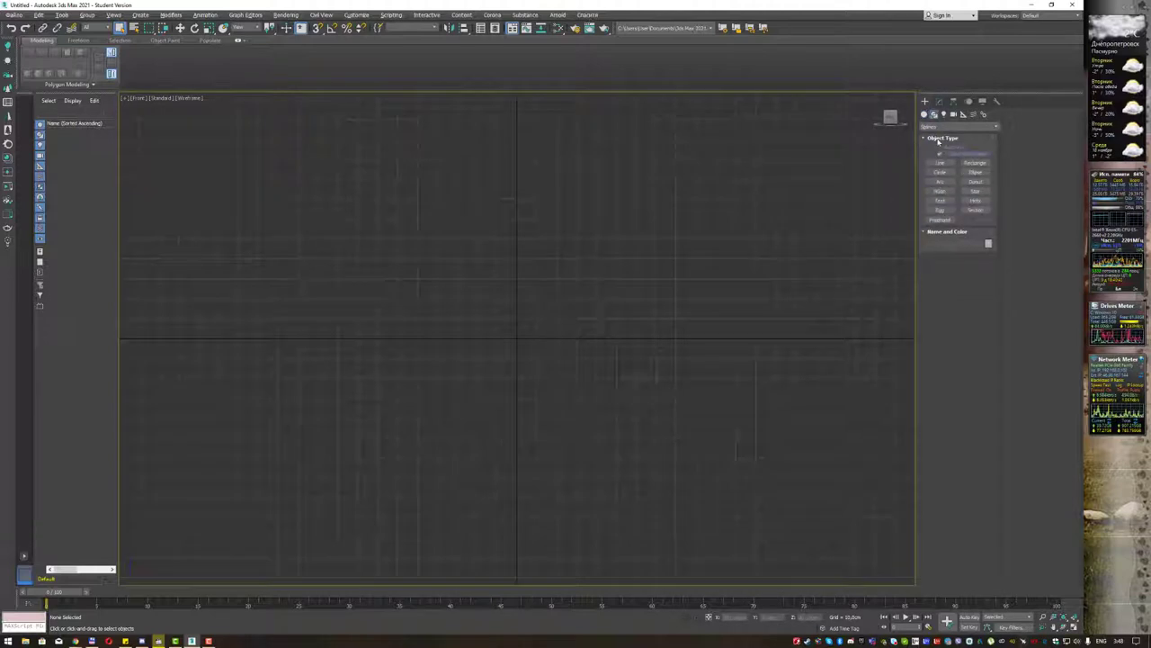
Drag out a rectangle spline in the Front view and shorten its length slightly.
left_click(975, 163)
mouse_move(508, 235)
left_mouse_down()
mouse_move(603, 421)
mouse_move(745, 457)
left_mouse_up()
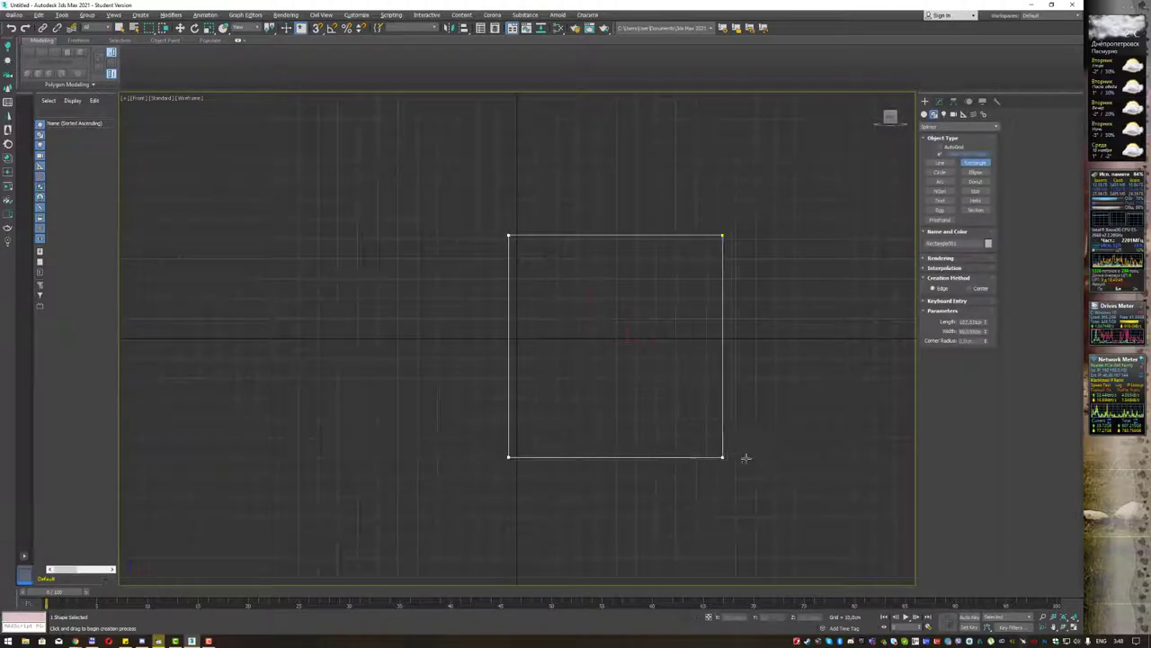
left_click(940, 102)
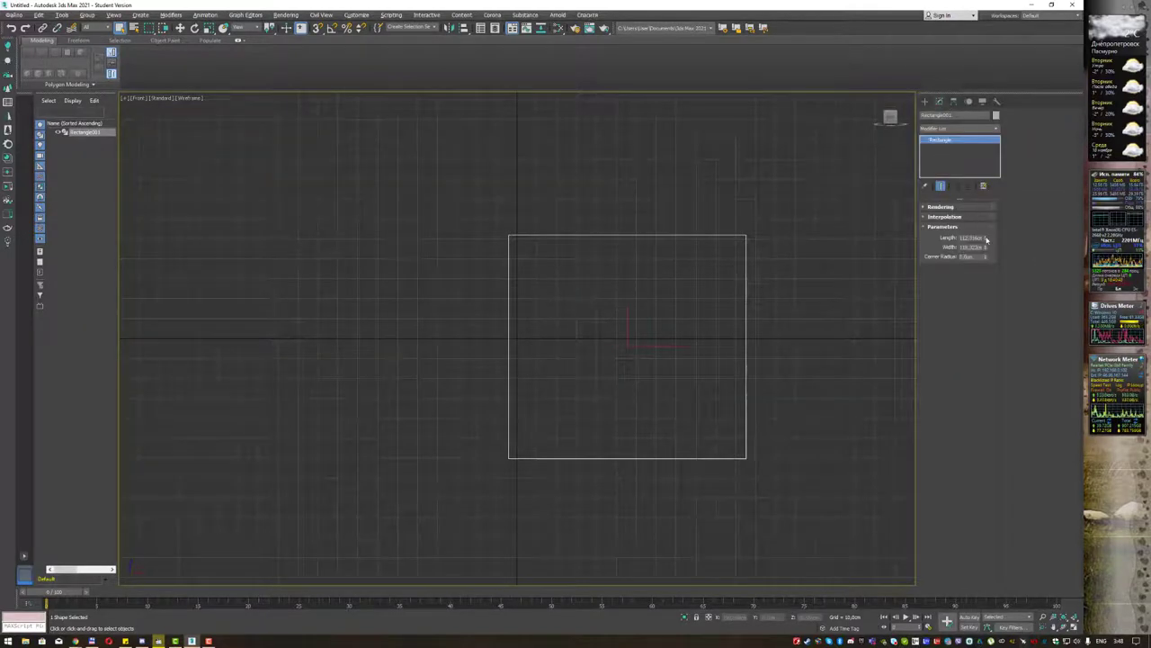
left_click_drag(986, 238, 986, 252)
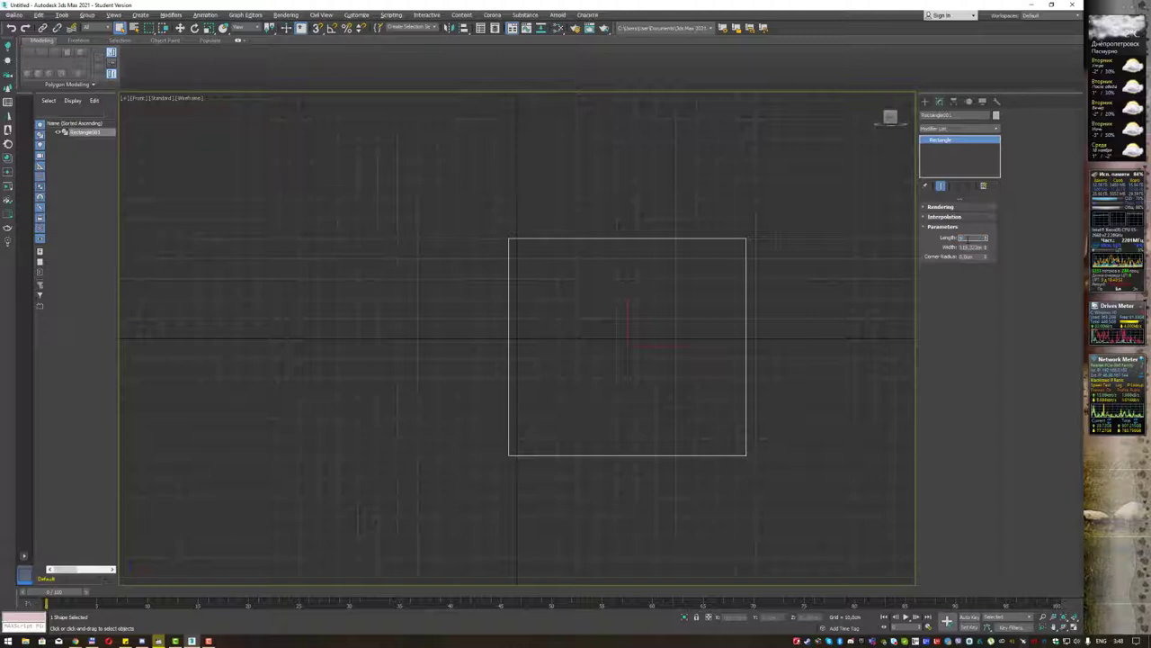
Set the rectangle's width to 40 cm.
key("Tab")
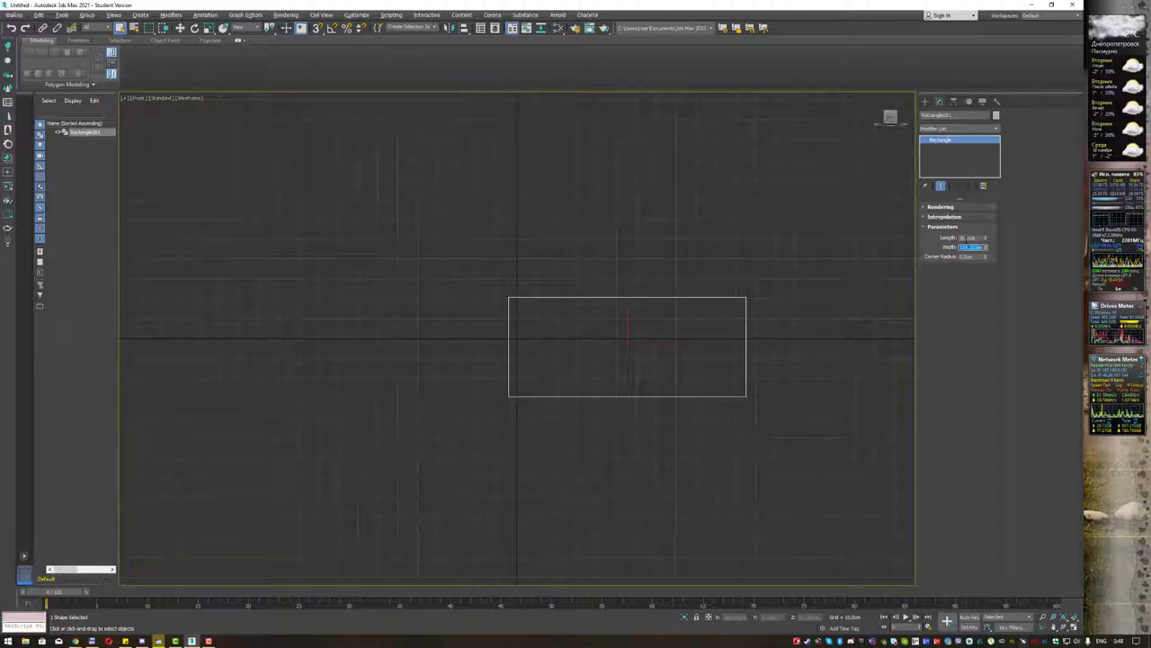
key("BackSpace")
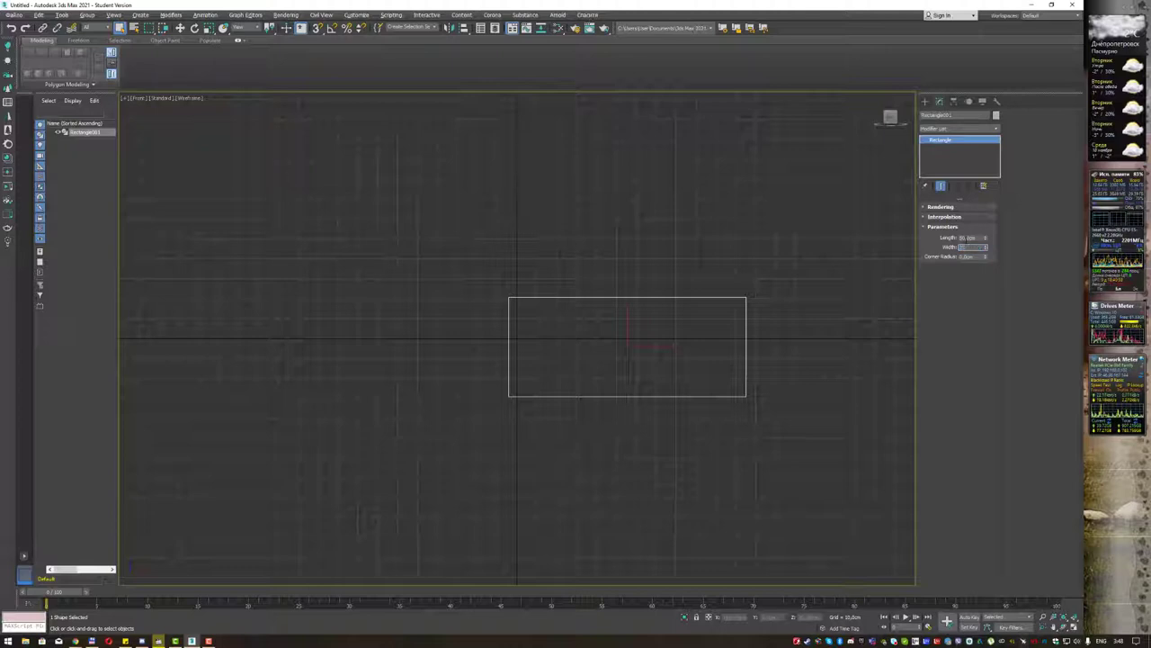
type("30")
key("Return")
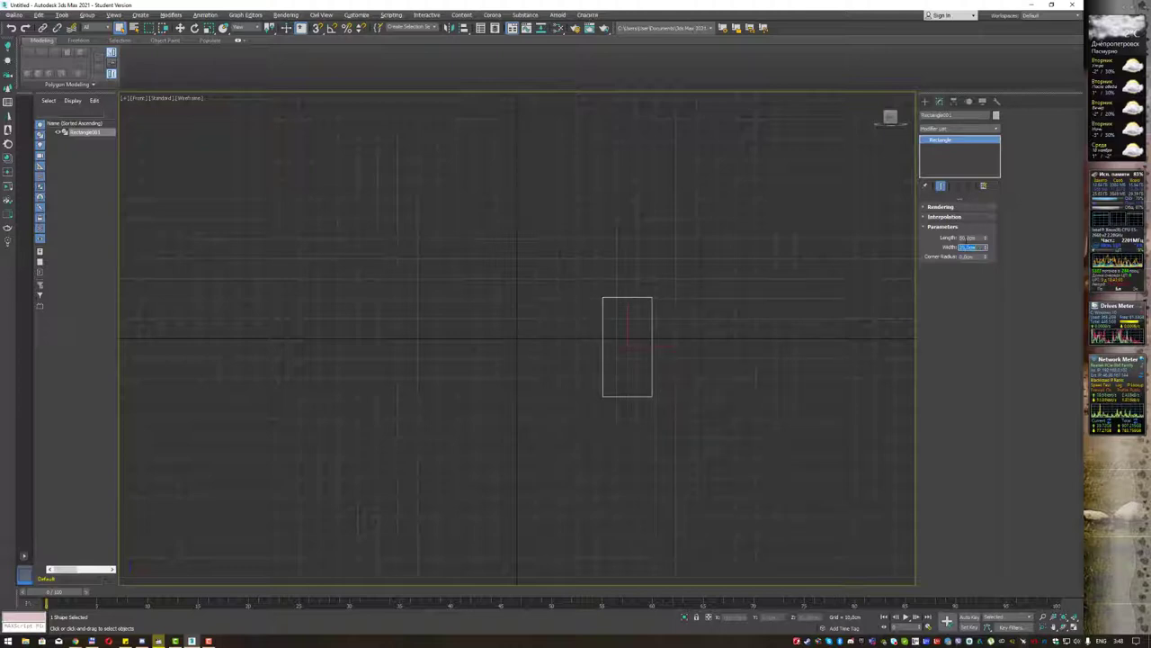
left_click_drag(986, 248, 992, 216)
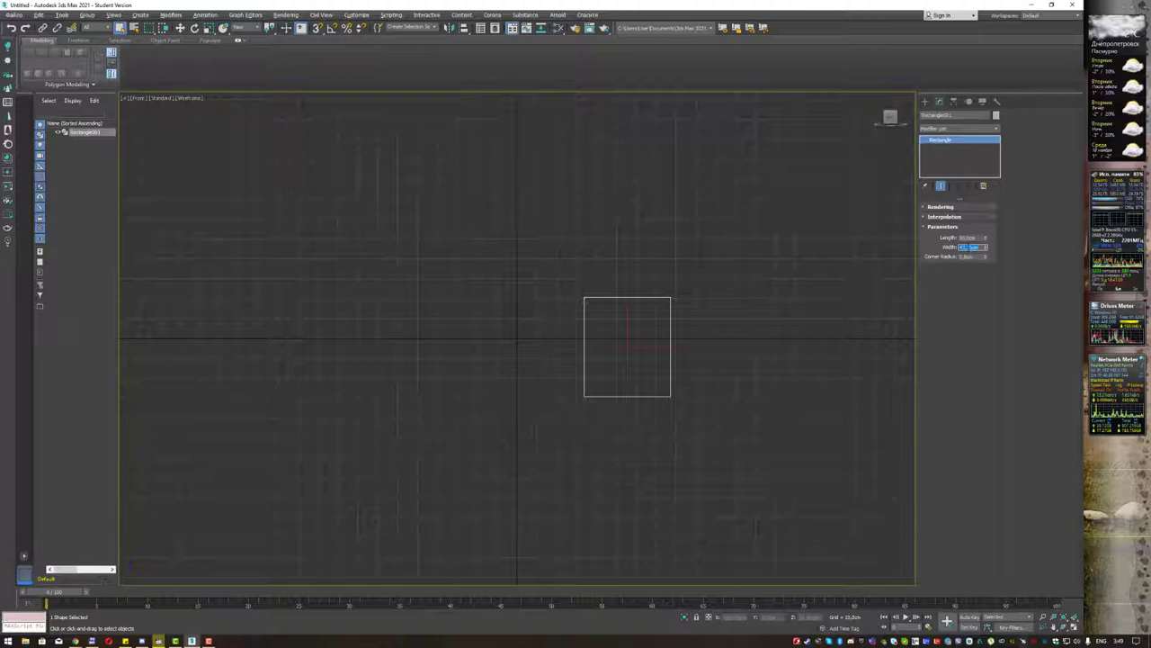
type("40")
key("Return")
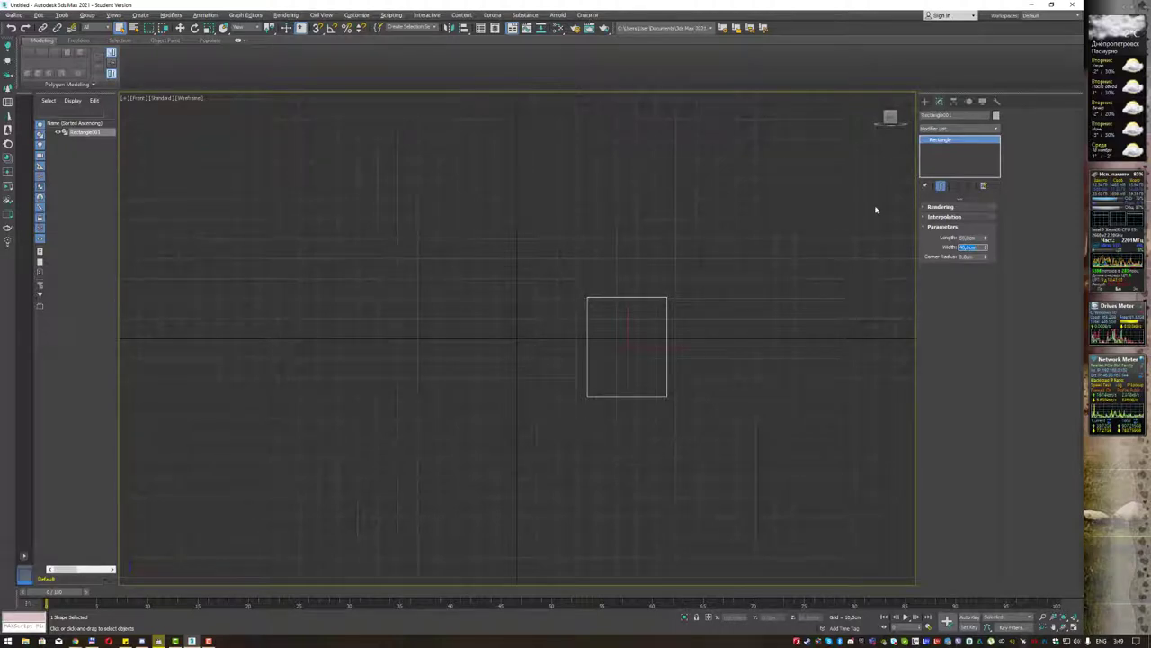
middle_click_drag(662, 279, 614, 287)
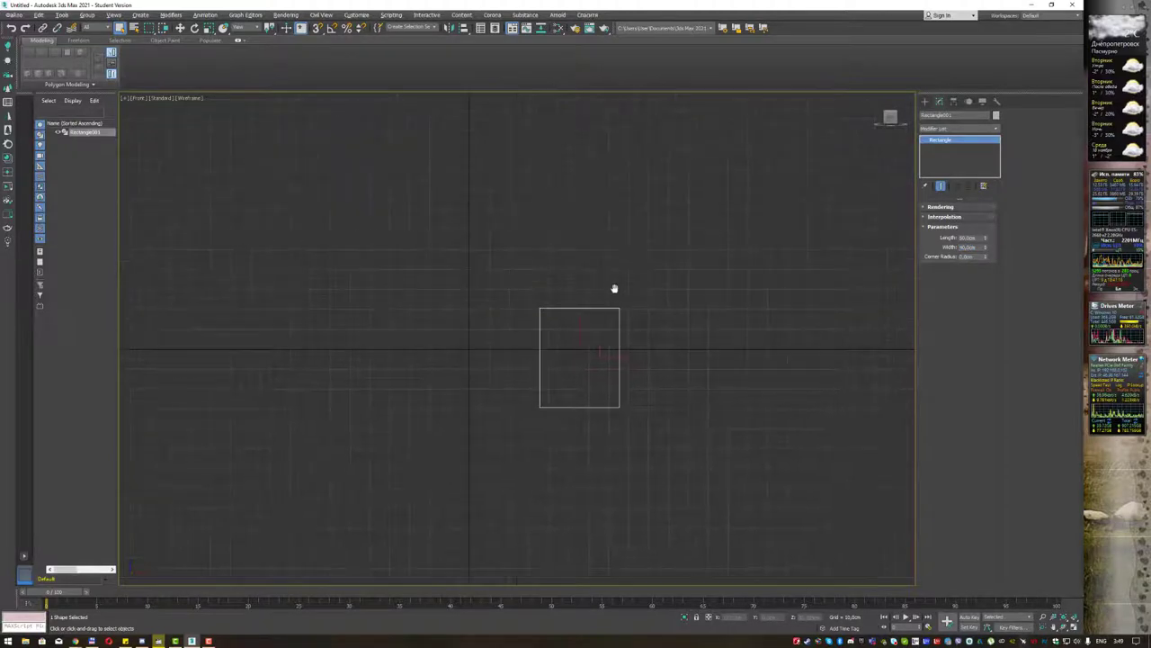
scroll(599, 320, "up", 2)
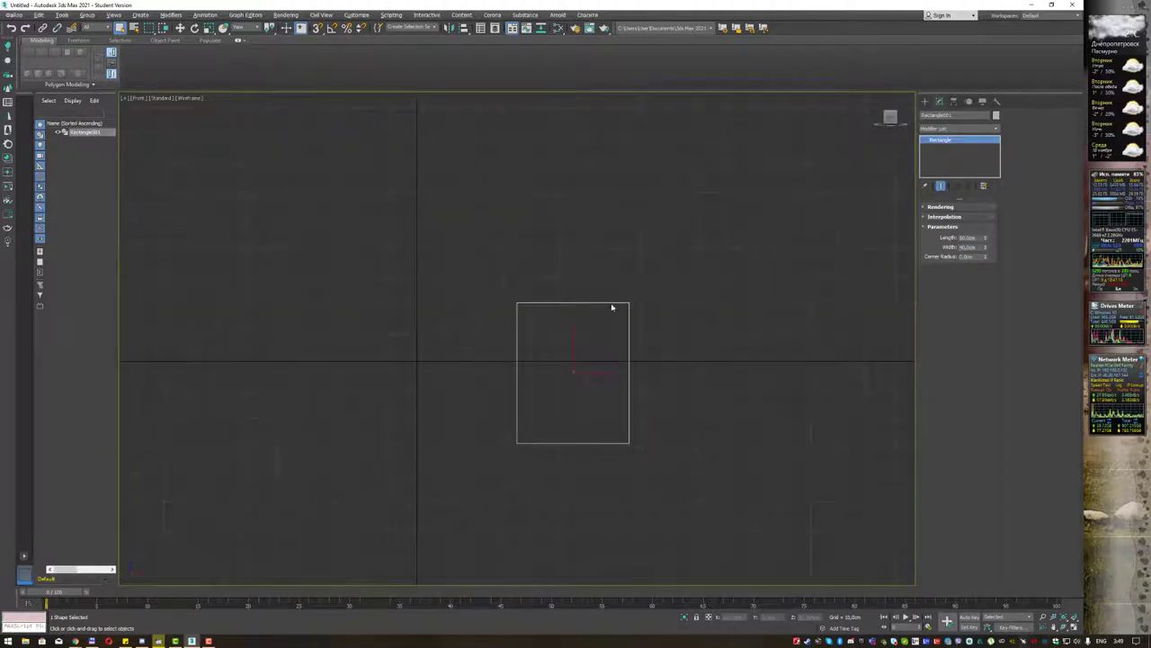
Draw a 20 cm radius circle snapped between the rectangle's top-left and top-right corners.
left_click(926, 102)
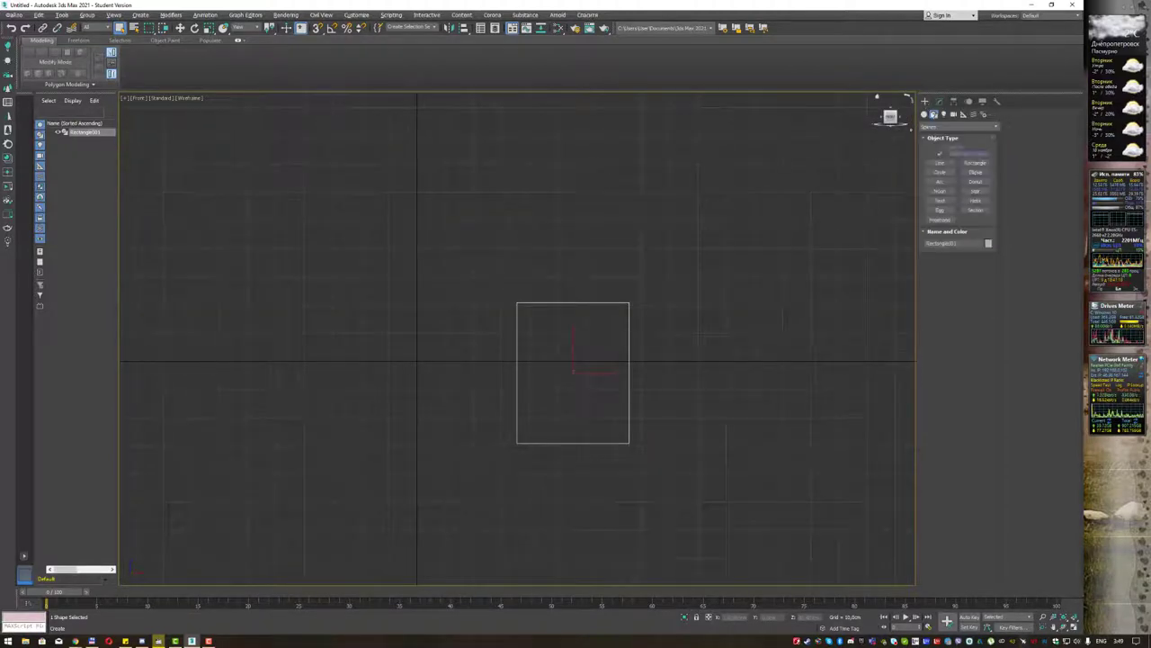
left_click(941, 172)
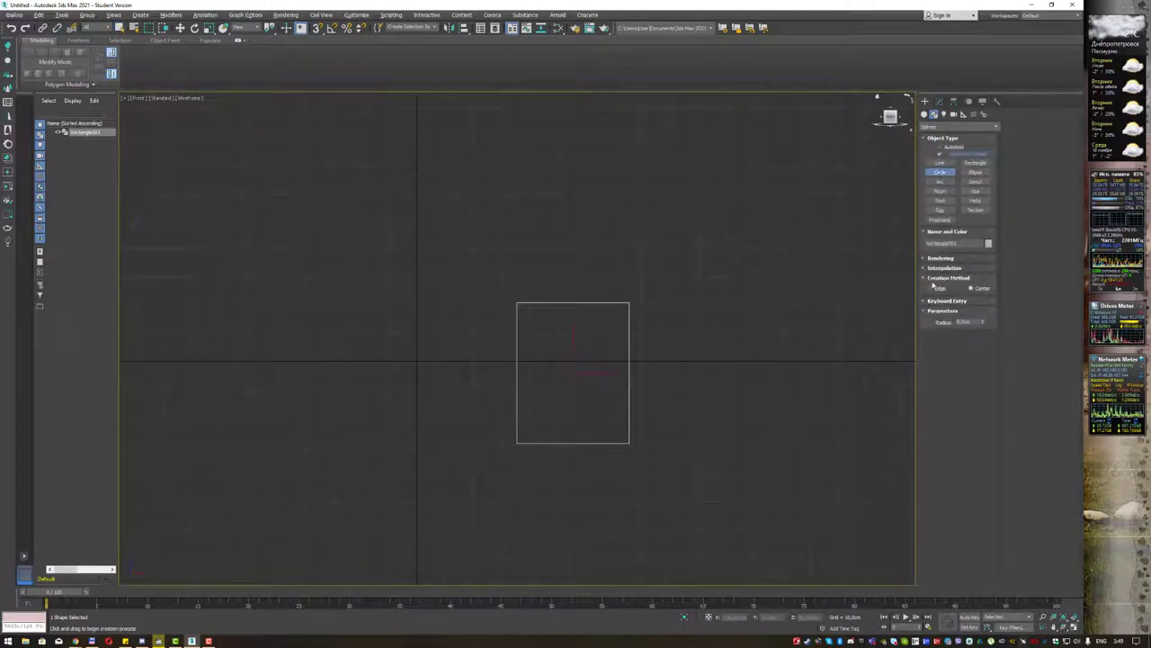
key("s")
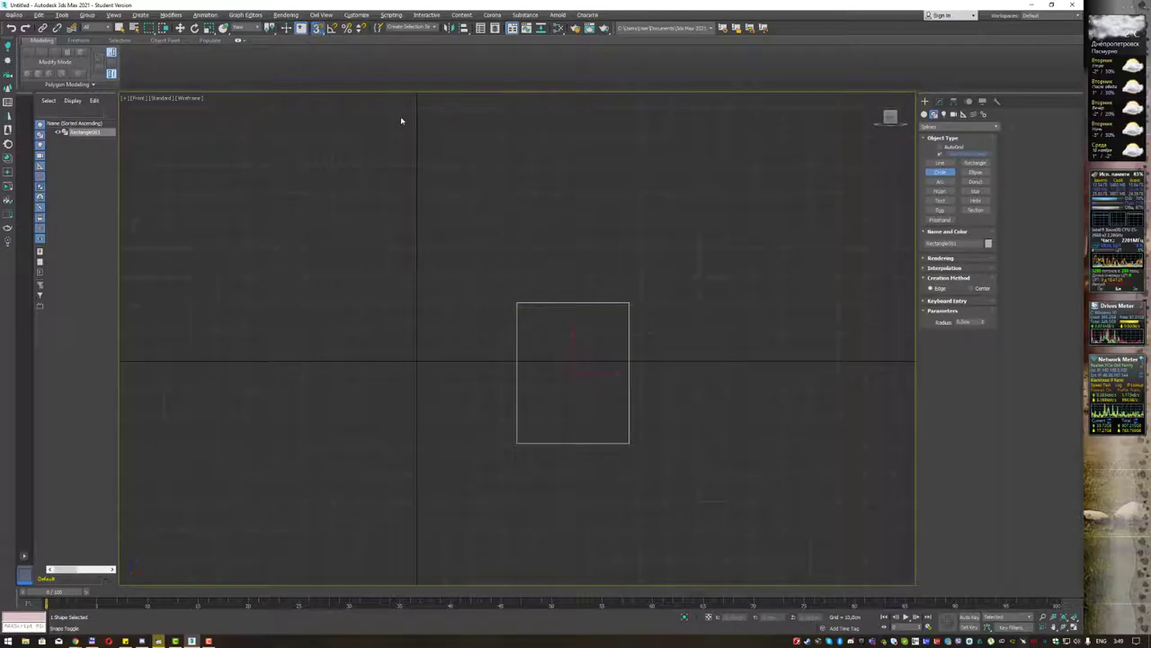
right_click(316, 28)
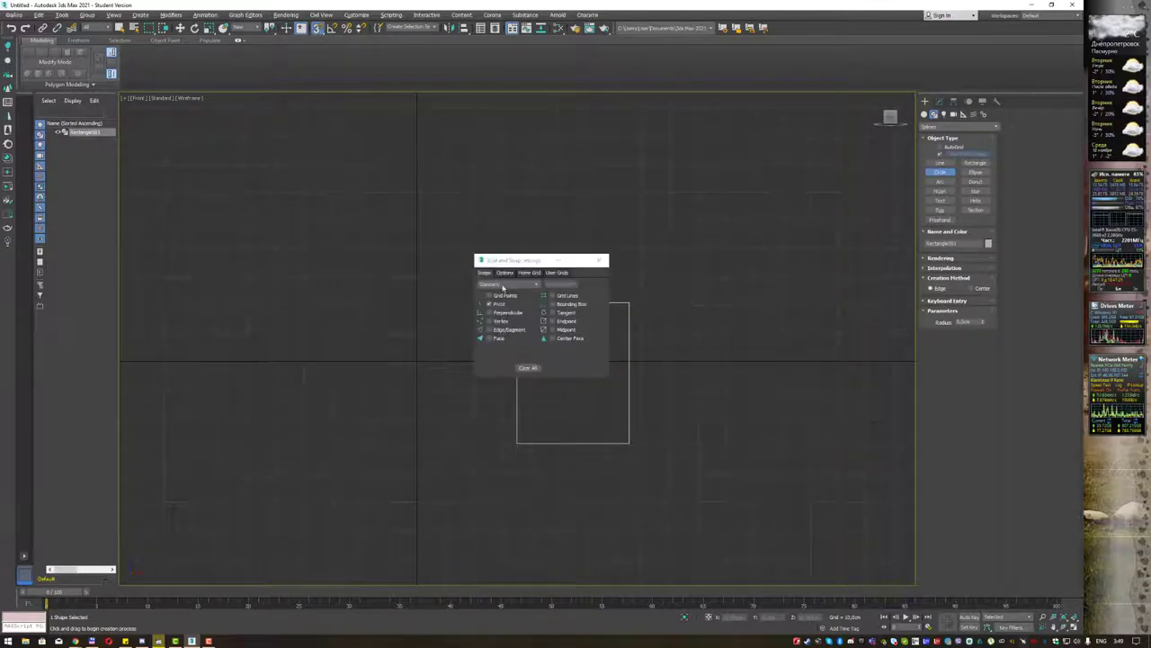
left_click(600, 260)
left_click_drag(518, 303, 627, 307)
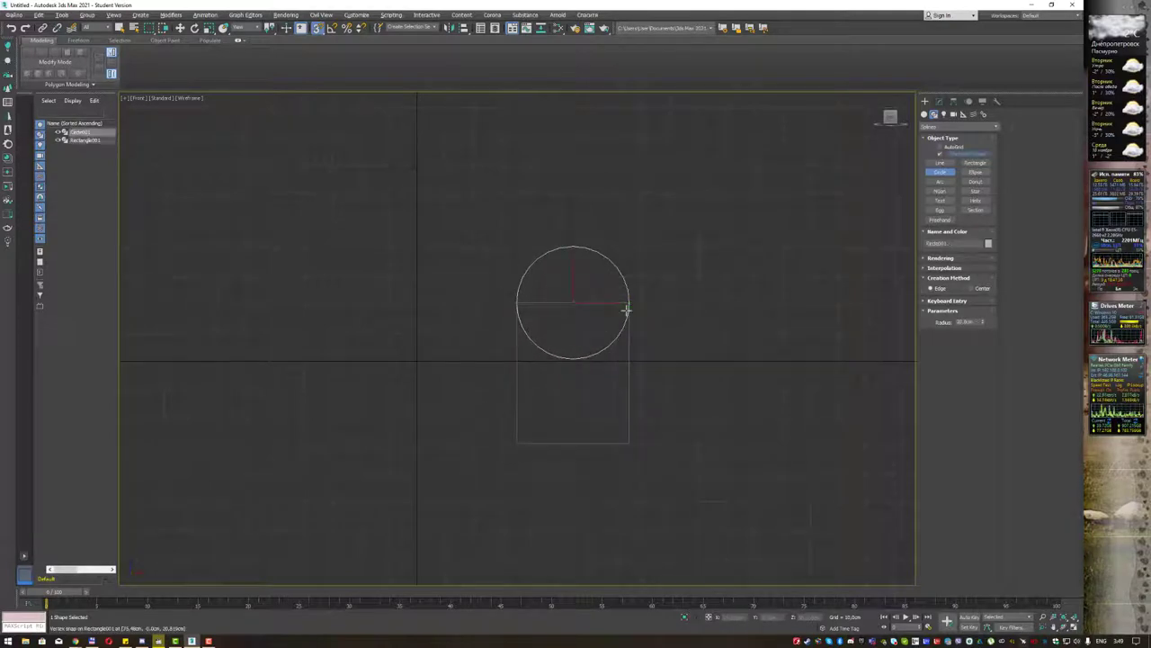
Convert the circle to an Editable Spline and attach the rectangle to it.
key("s")
right_click(646, 267)
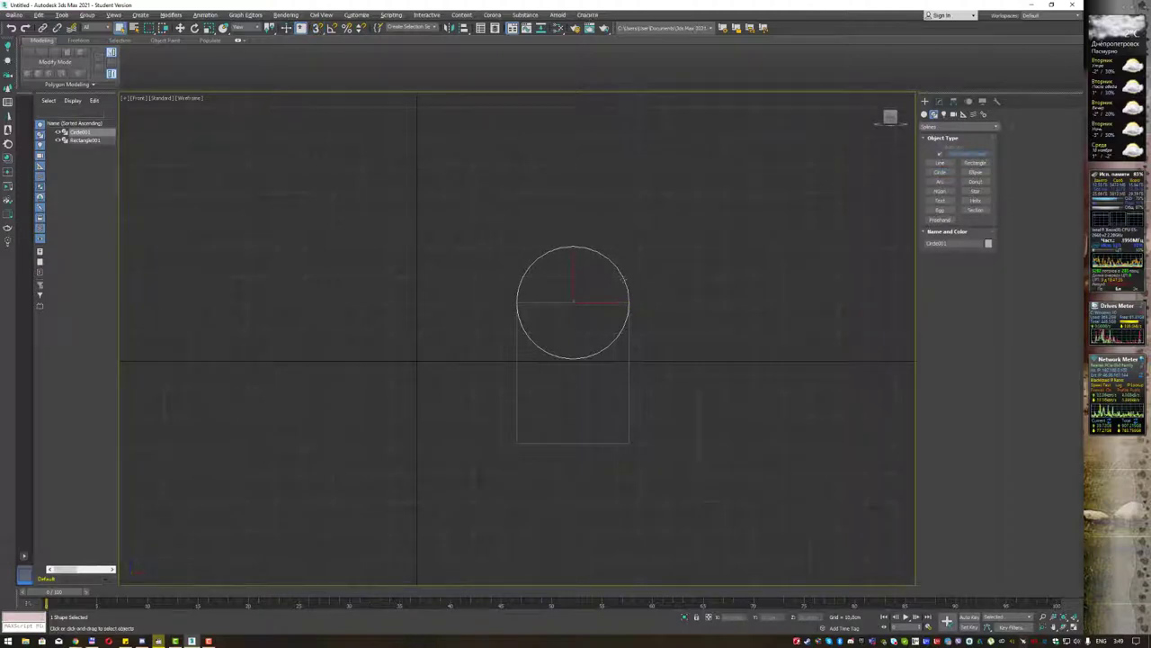
right_click(624, 279)
mouse_move(657, 370)
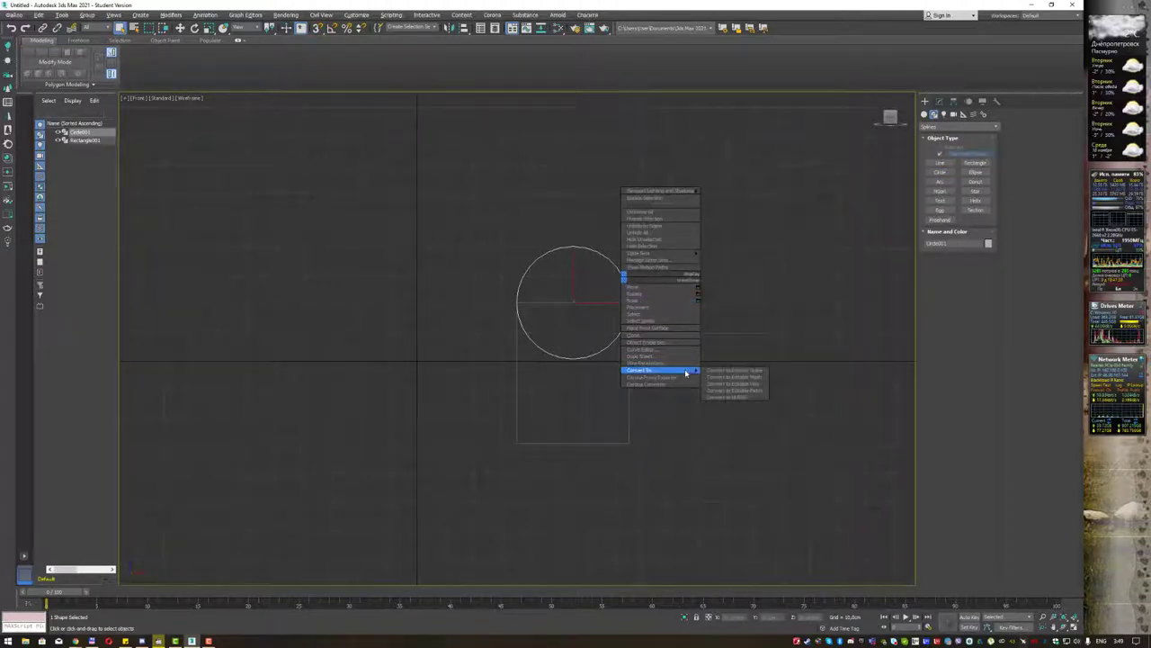
left_click(733, 371)
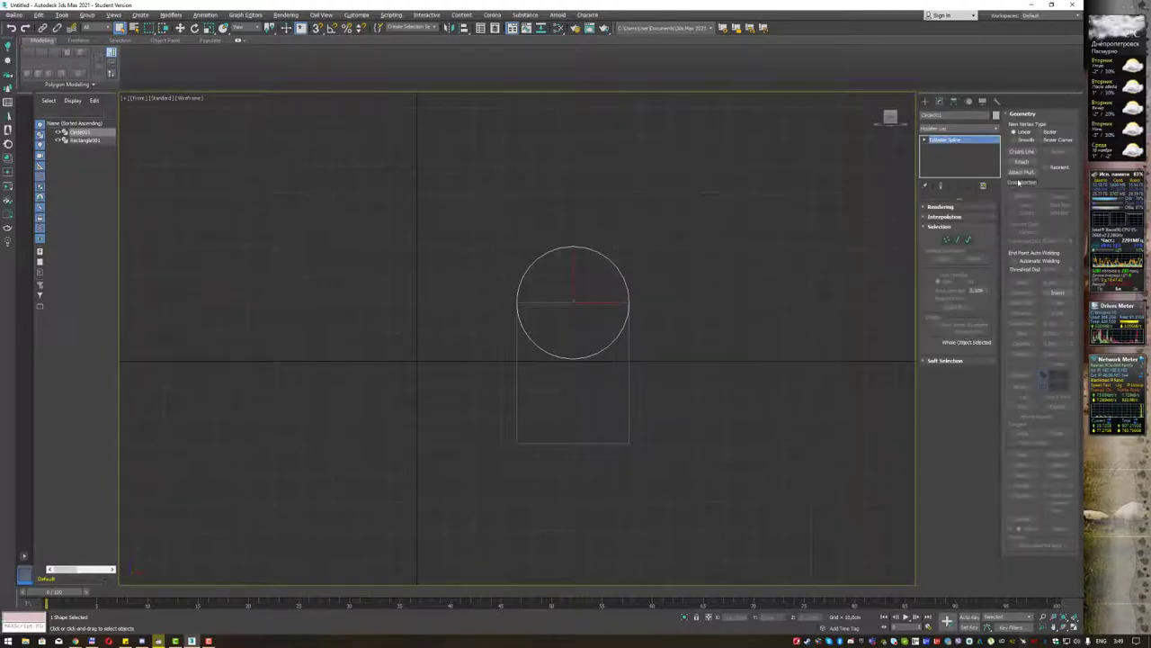
left_click(1022, 161)
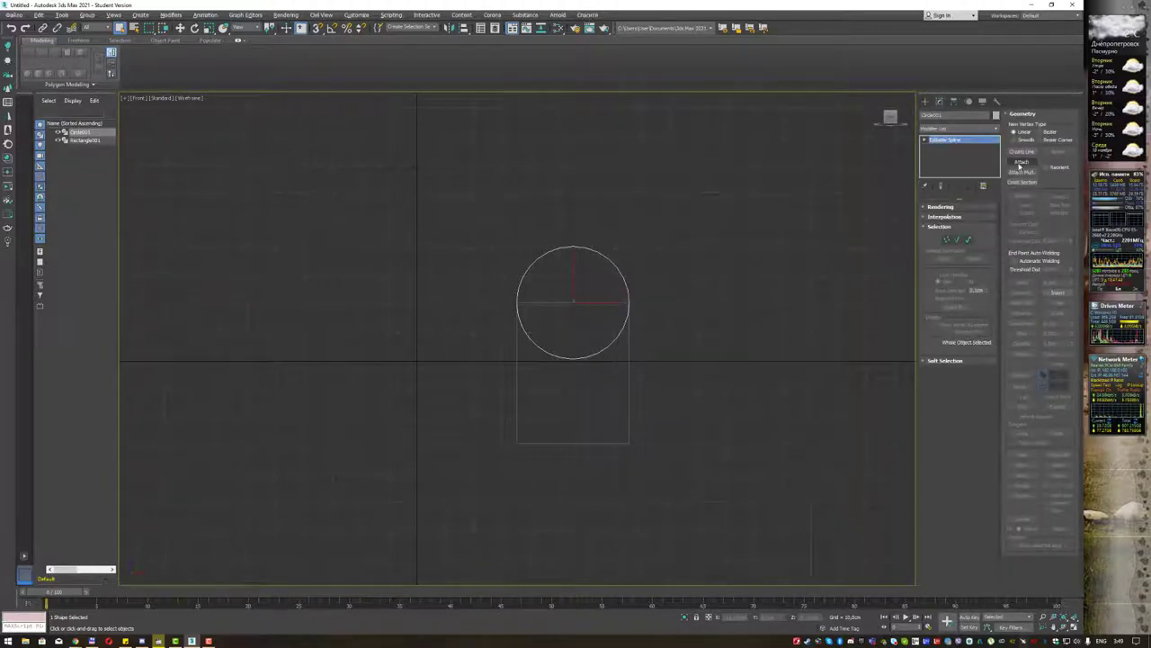
left_click(629, 348)
At Spline level, try a Boolean Union of the circle with the rectangle.
key("1")
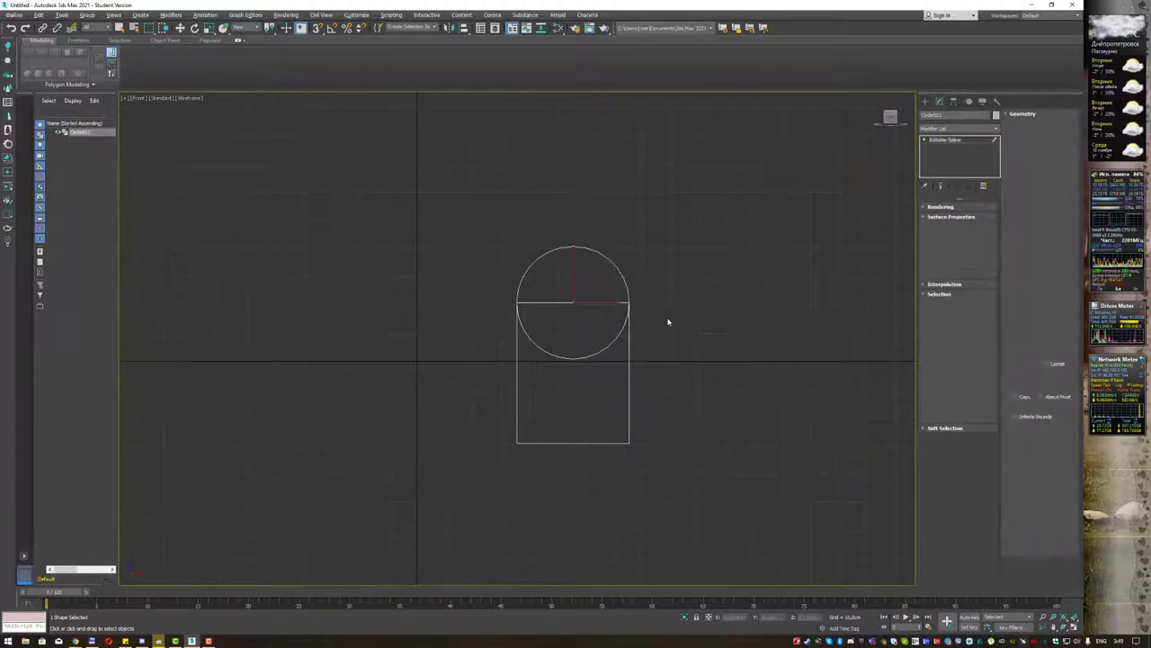
key("w")
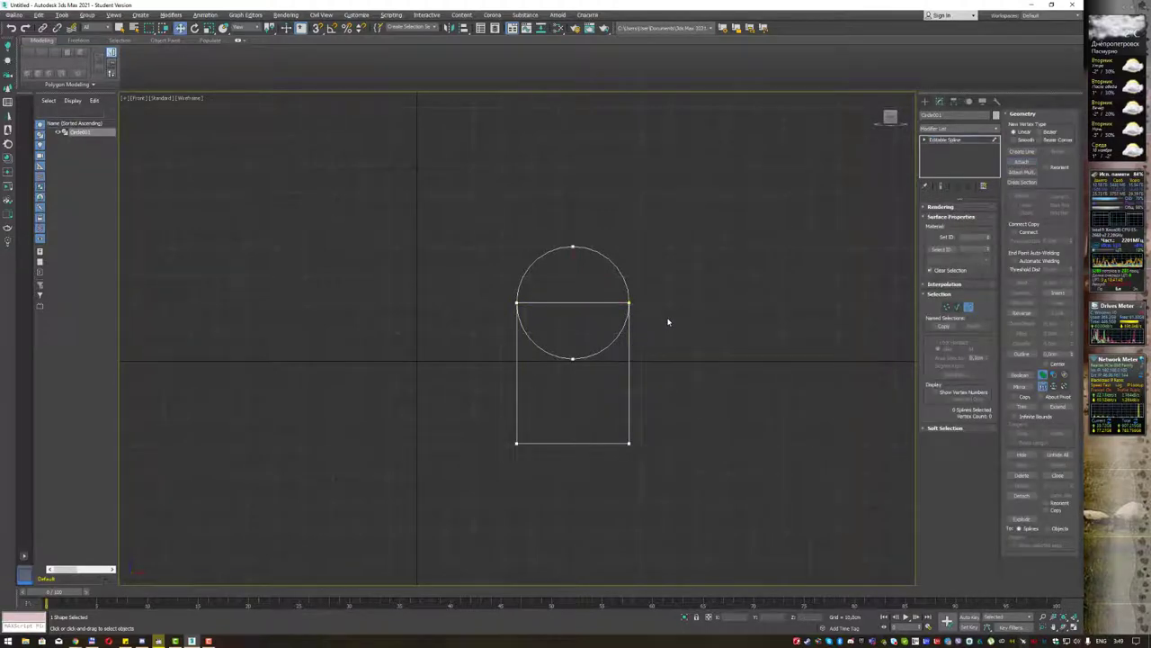
left_click(625, 285)
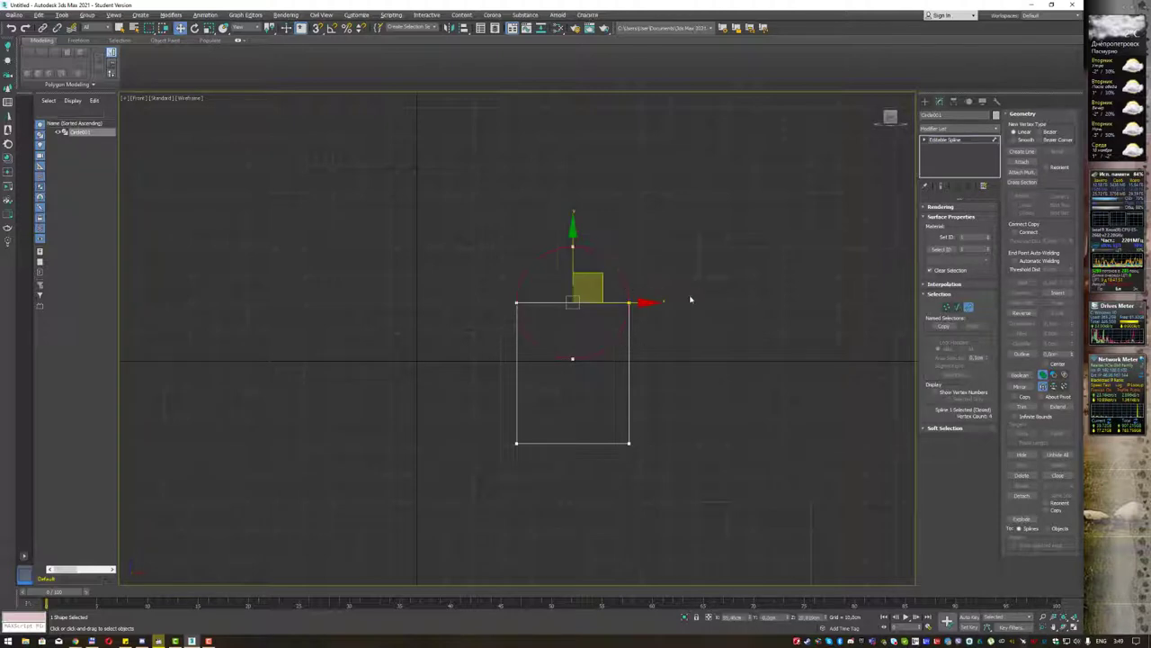
left_click(1021, 375)
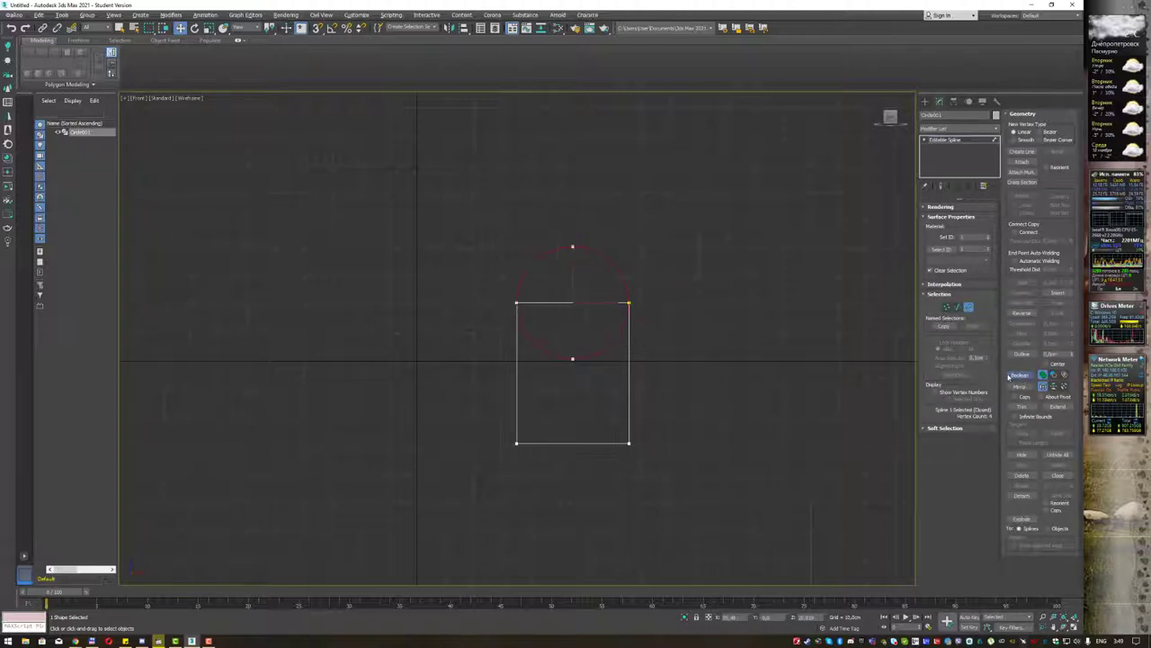
left_click(632, 365)
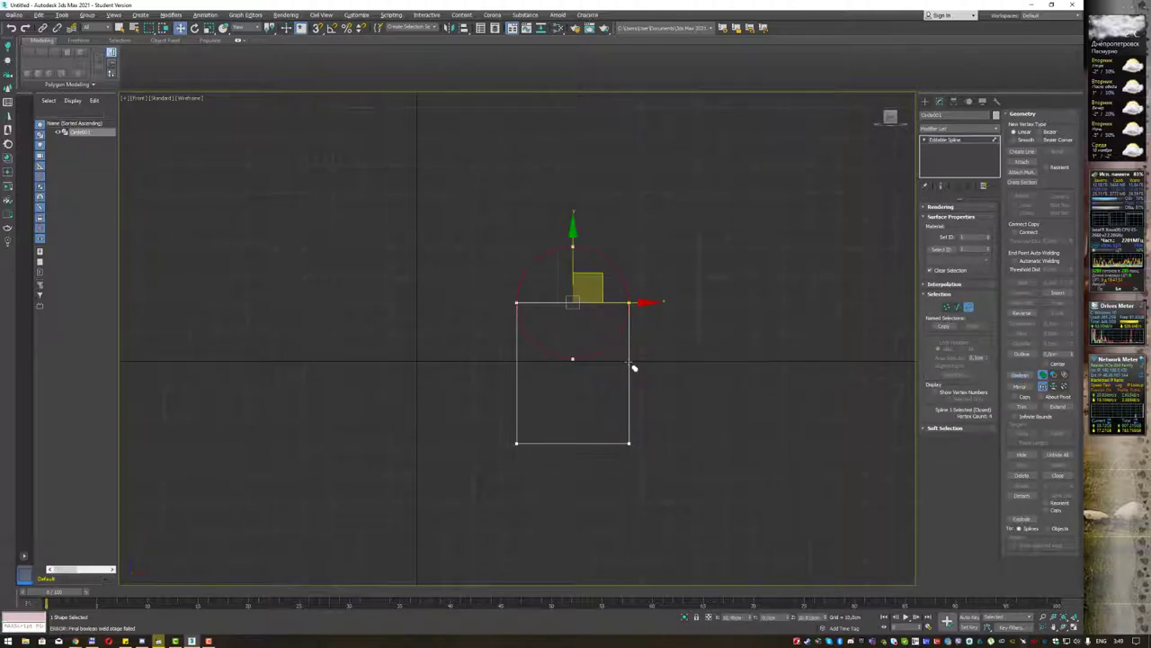
left_click(1021, 375)
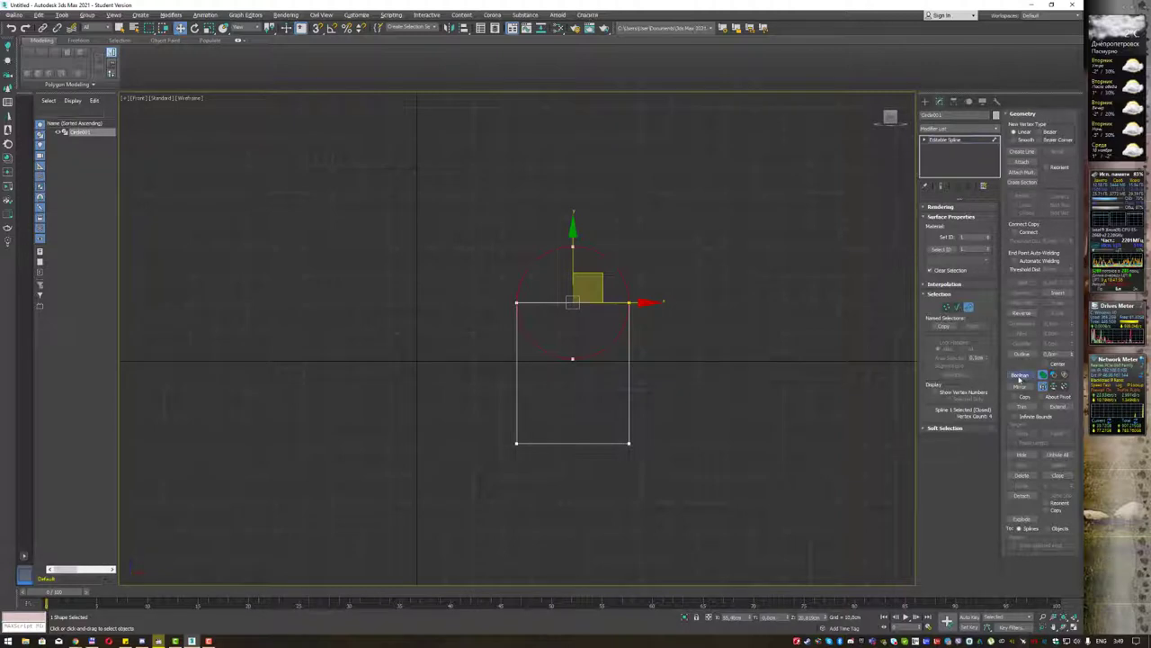
left_click(632, 381)
middle_click_drag(634, 384, 589, 358)
left_click(589, 357)
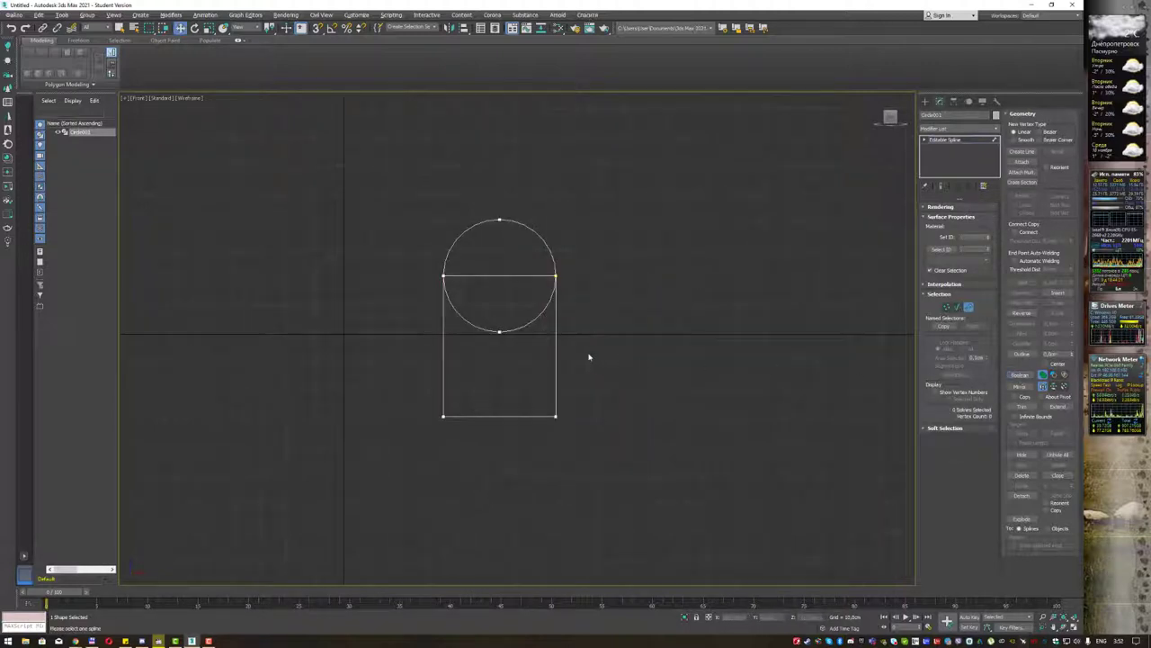
Union the rectangle outline with the circle into a single 7-vertex arch outline.
left_click(556, 357)
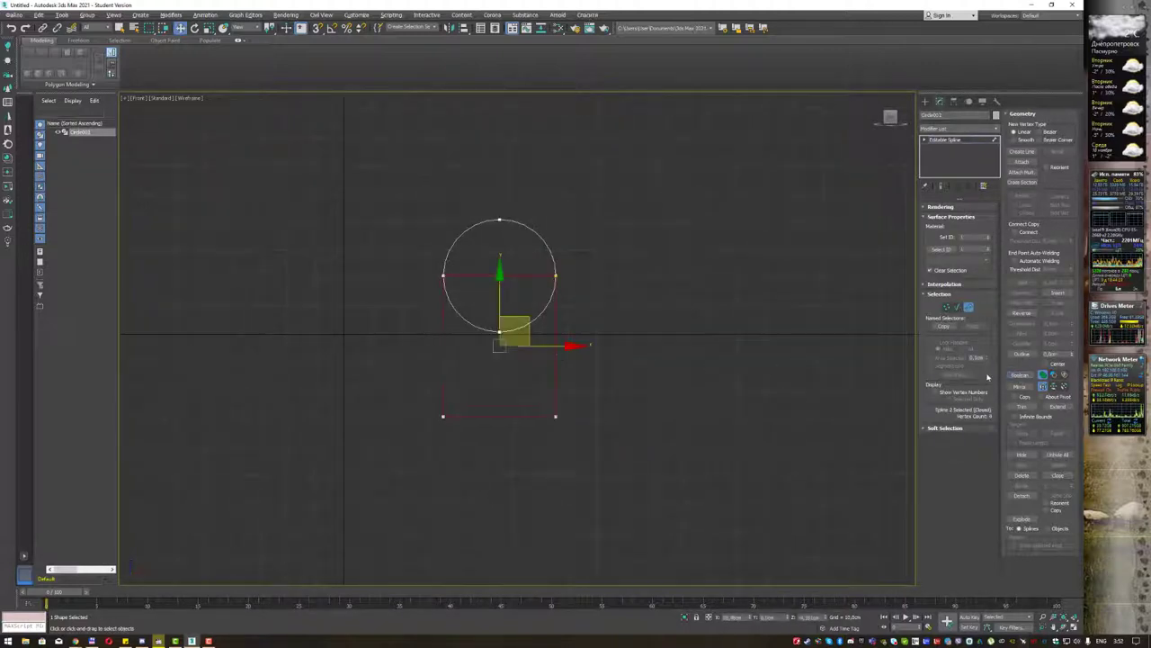
left_click(1021, 375)
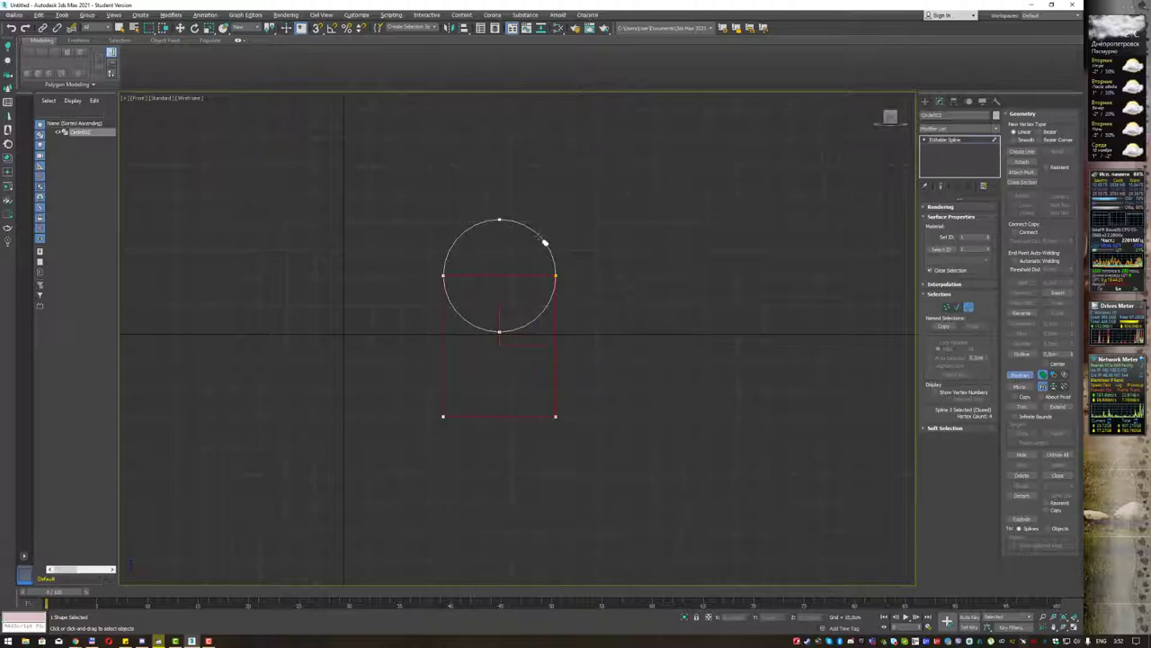
left_click(544, 242)
key("w")
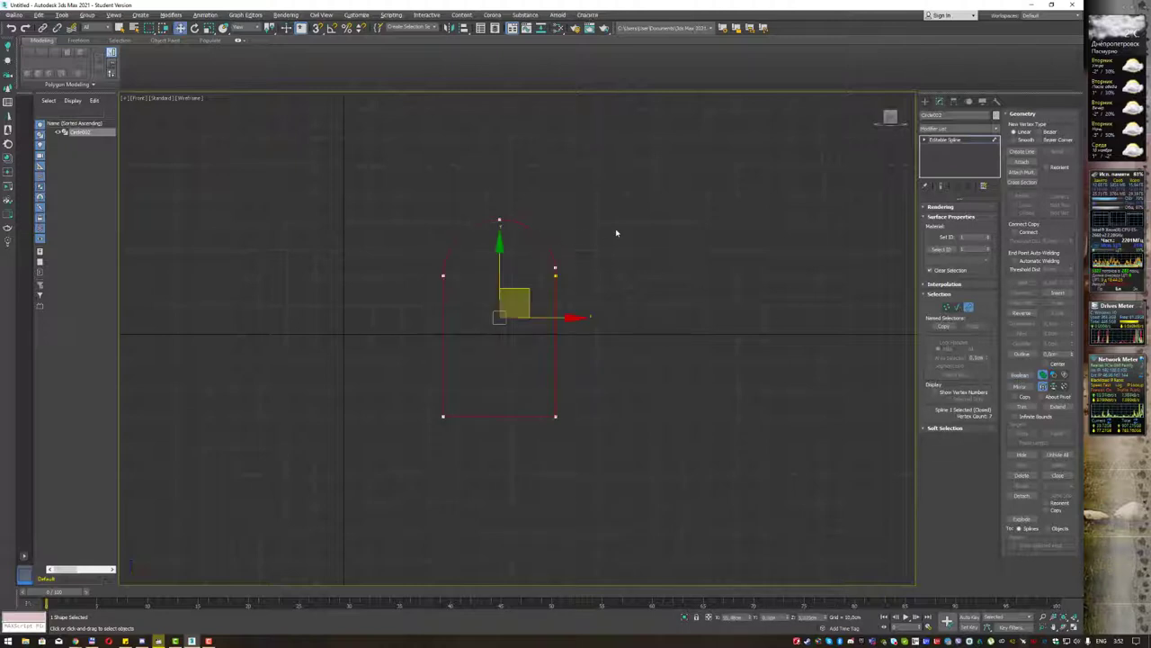
key("q")
scroll(531, 277, "up", 3)
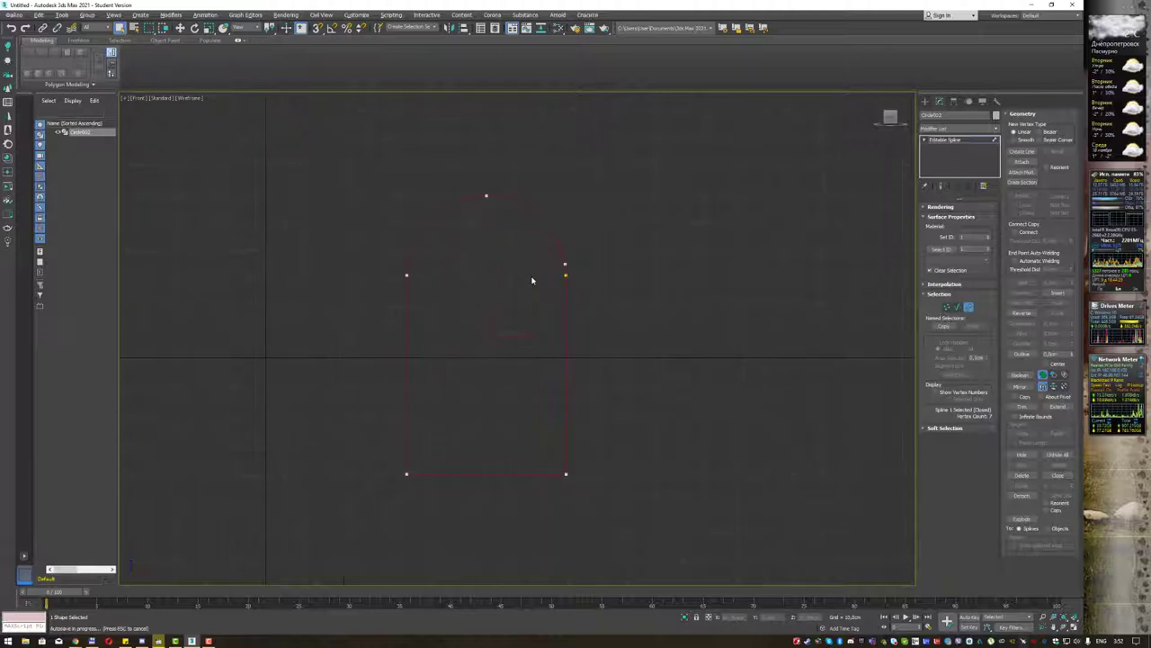
scroll(532, 277, "up", 2)
middle_click_drag(606, 272, 596, 267)
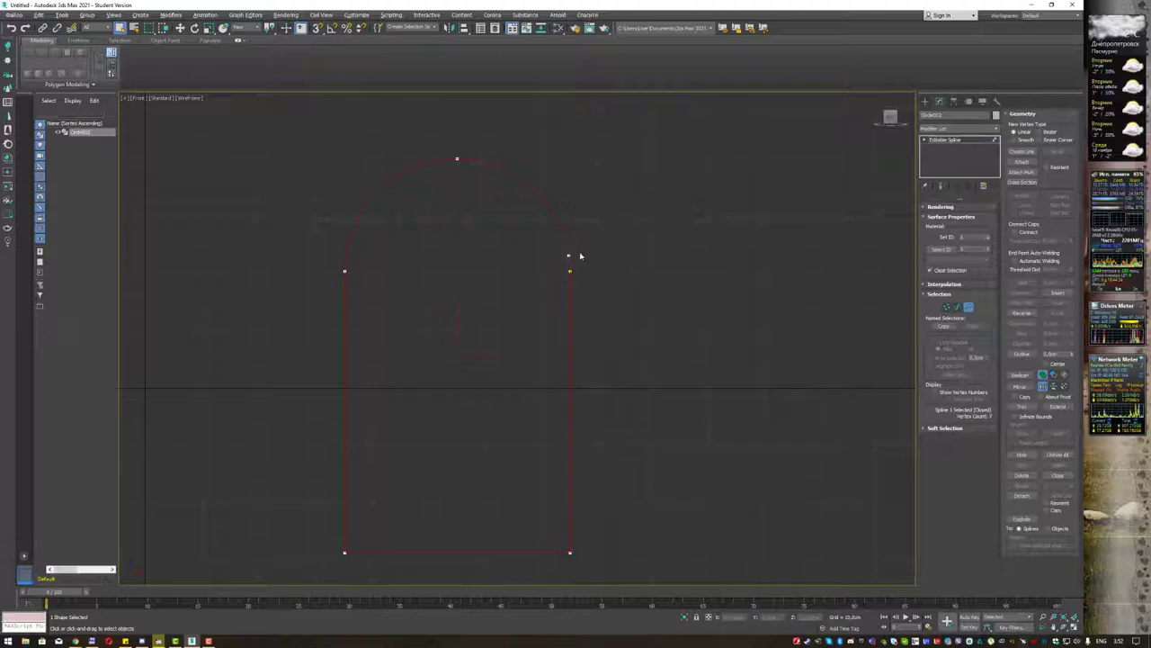
Delete the extra vertex below the arch's right end.
key("1")
left_click(570, 257)
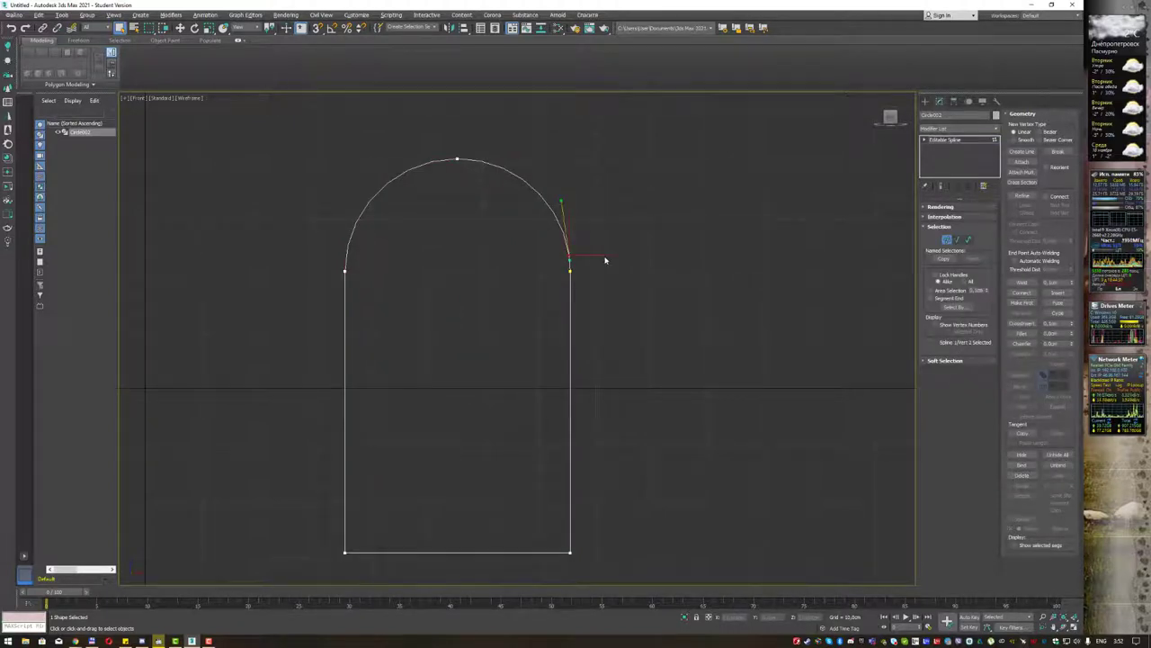
scroll(599, 264, "up", 5)
mouse_move(474, 288)
left_mouse_down()
mouse_move(517, 308)
mouse_move(522, 296)
left_mouse_up()
key("Delete")
Fuse and weld the two overlapping vertices where the arch meets the right side.
left_click_drag(484, 237, 517, 262)
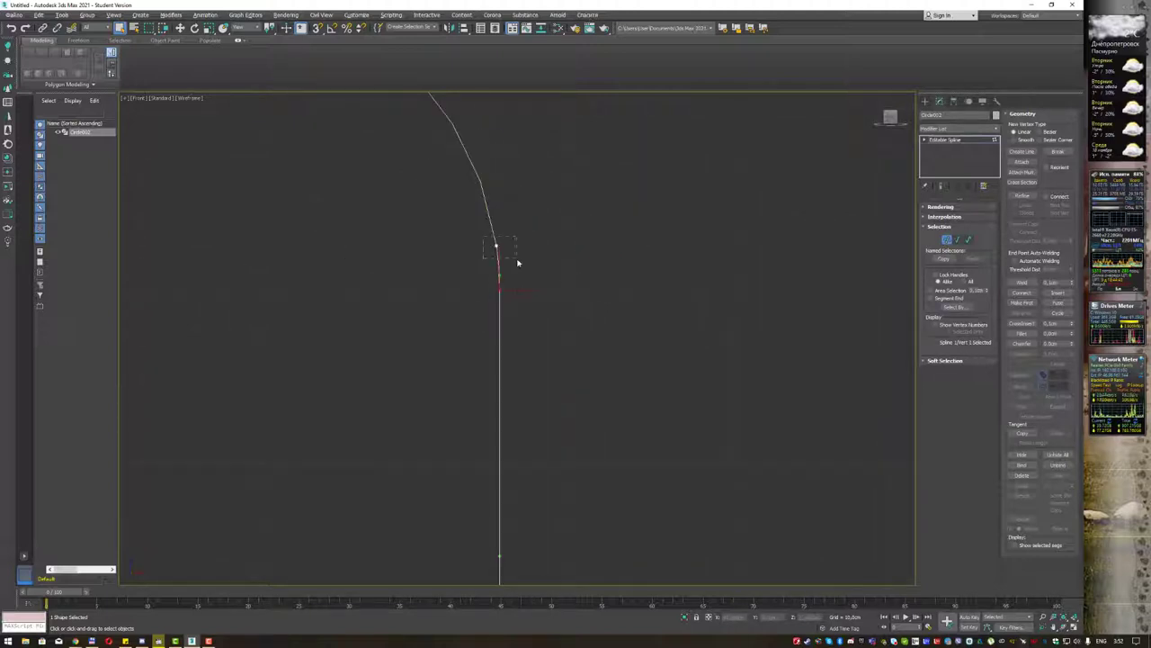
scroll(518, 263, "down", 1)
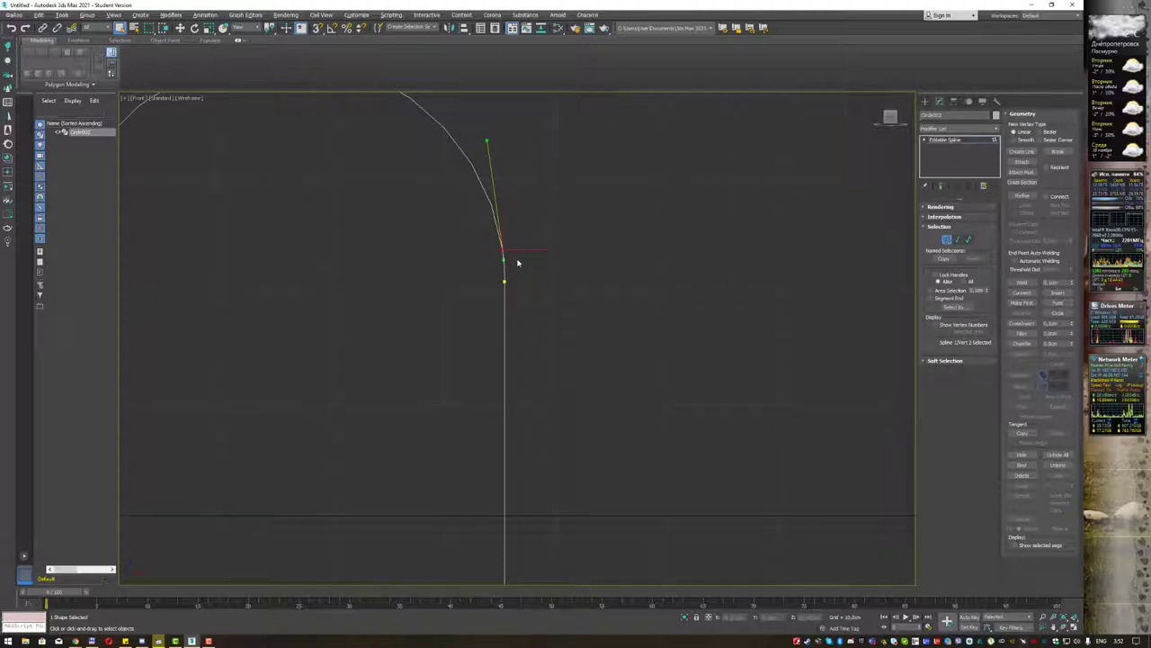
left_click(518, 262)
scroll(519, 262, "down", 3)
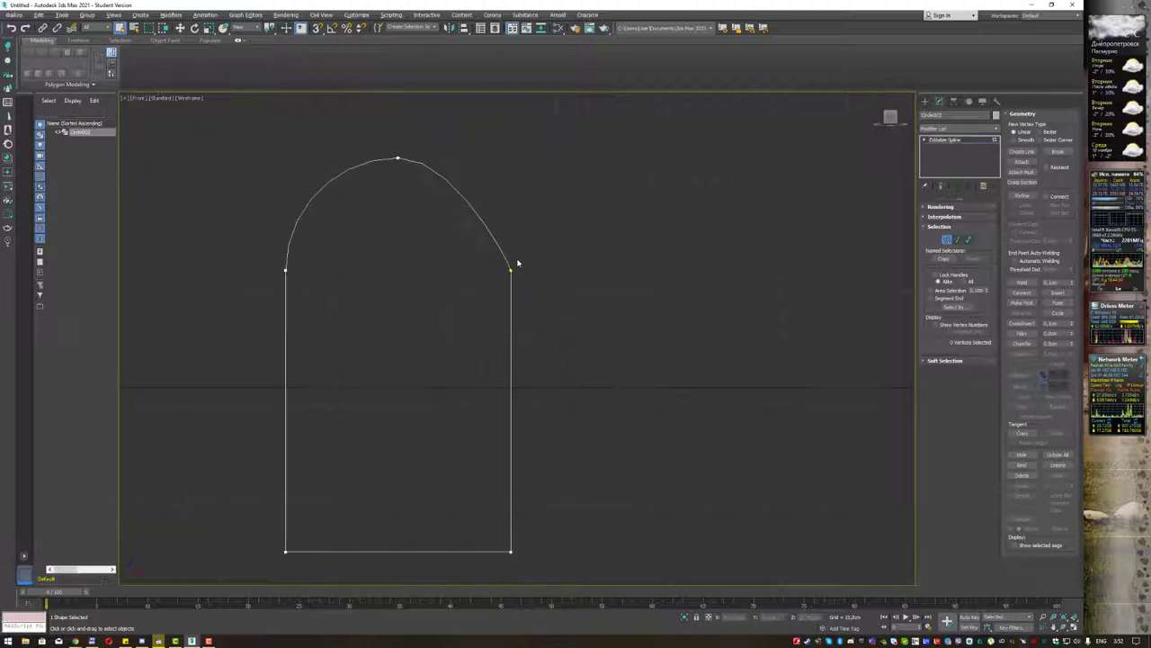
left_click(524, 250)
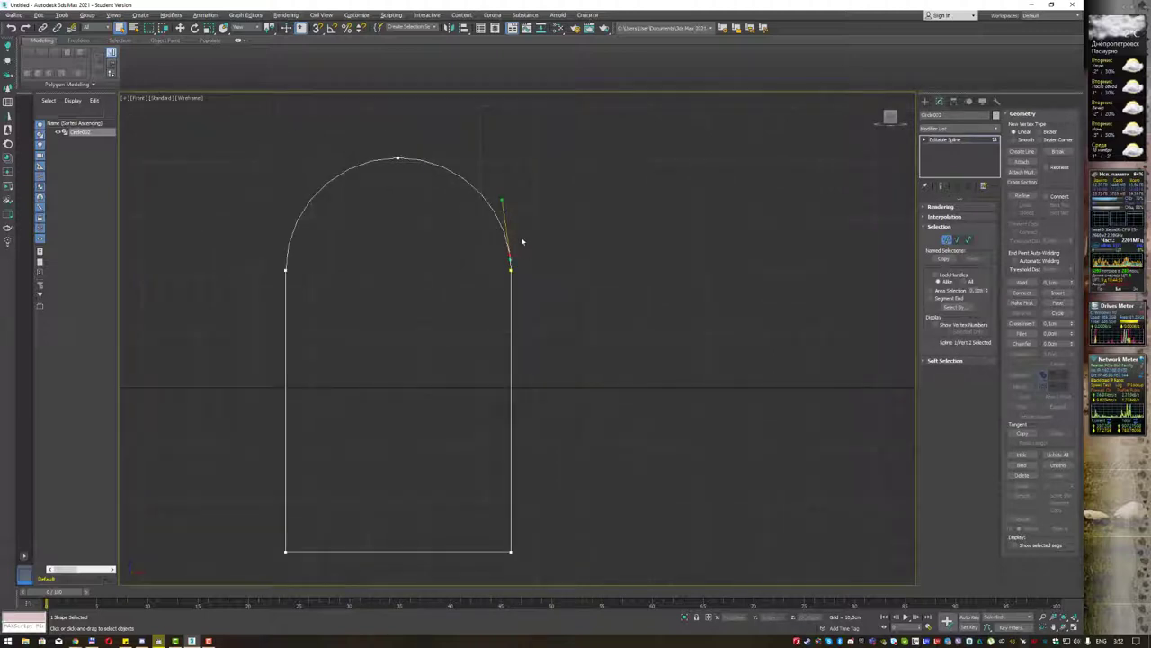
scroll(521, 240, "up", 2)
scroll(531, 265, "up", 2)
left_click(535, 280)
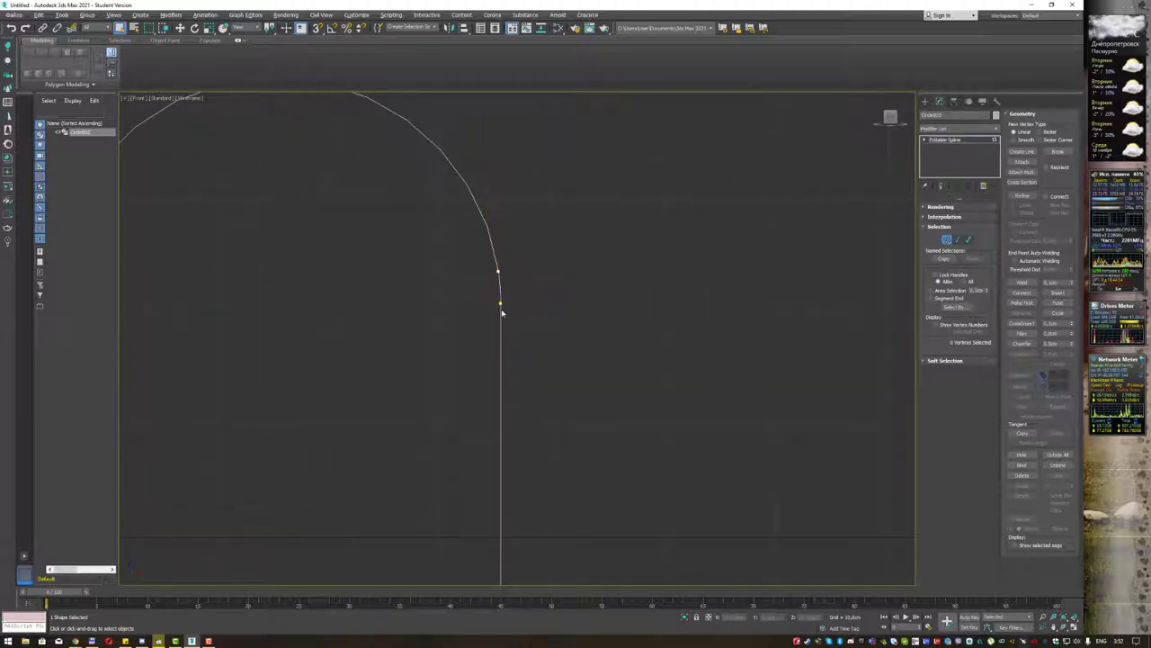
left_click_drag(474, 299, 551, 339)
scroll(552, 324, "down", 2)
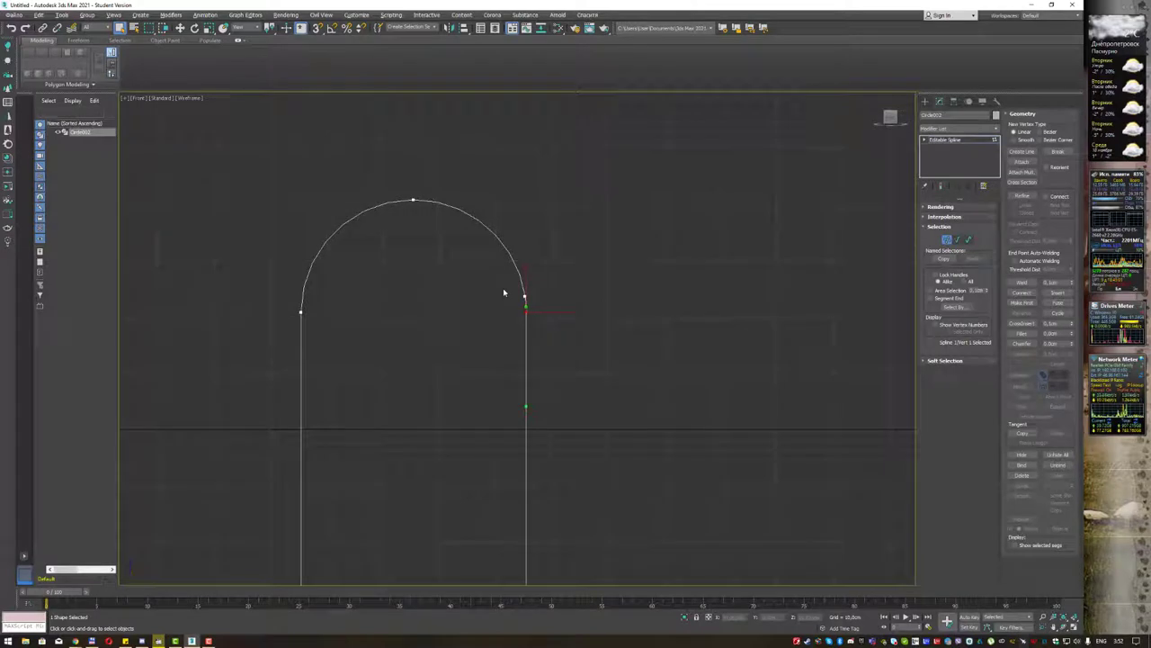
left_click_drag(557, 333, 568, 342)
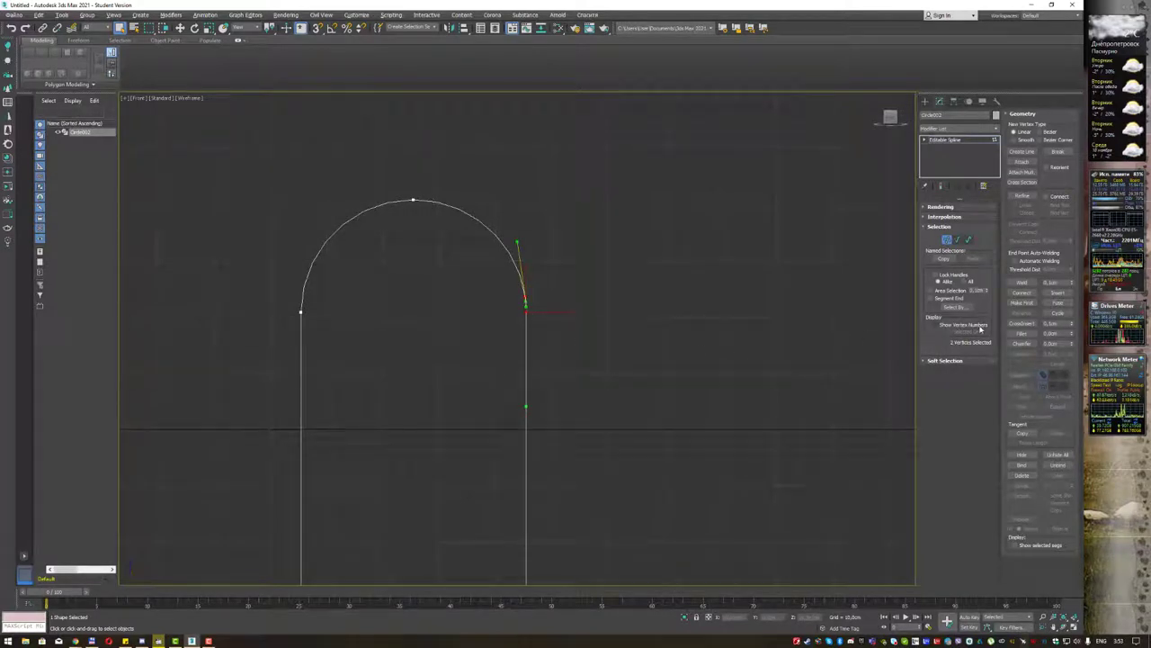
left_click(1054, 305)
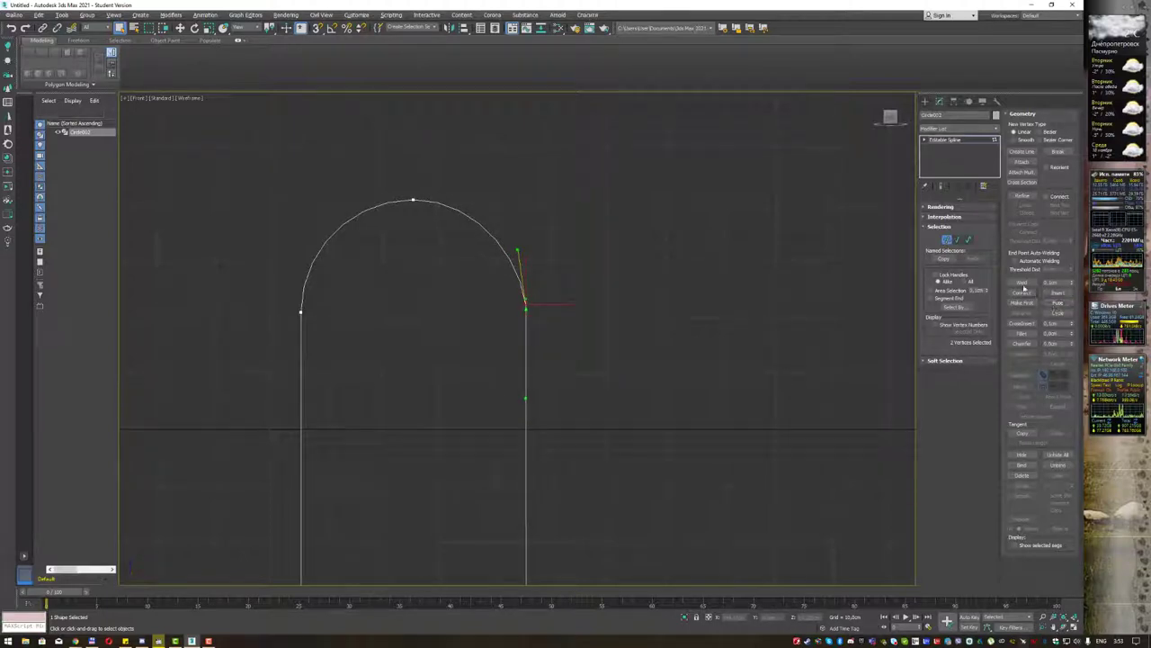
left_click(1021, 282)
Adjust the merged vertex's tangent handle so the curve blends into the straight side.
left_click(525, 303)
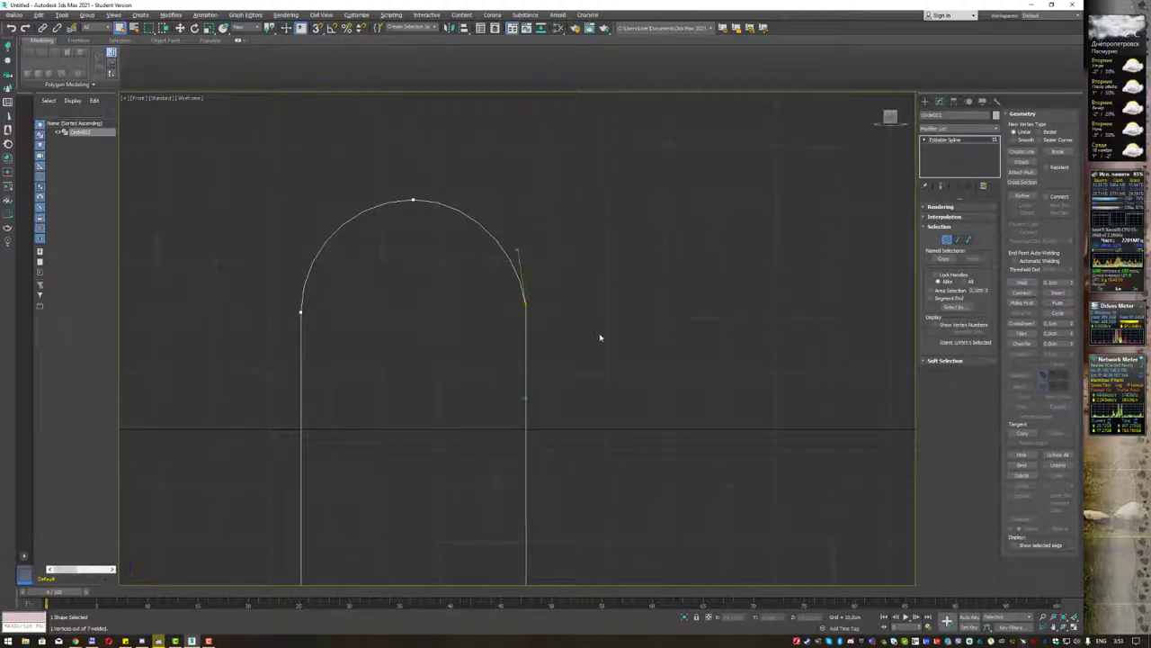
left_click(519, 250)
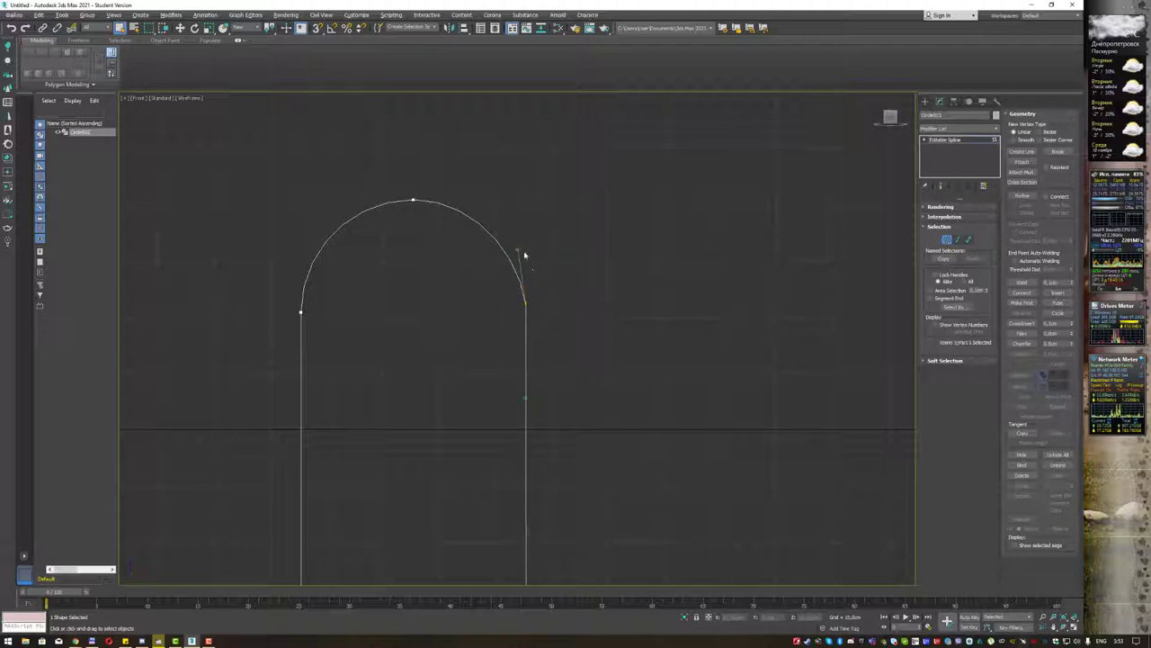
key("w")
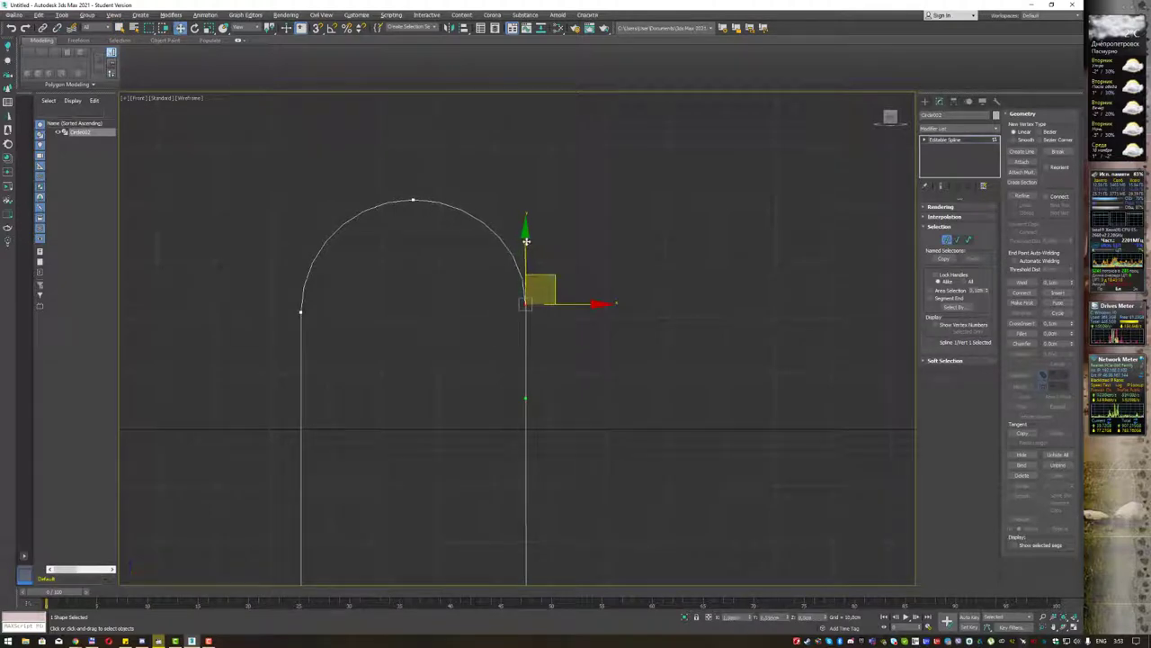
left_click(573, 262)
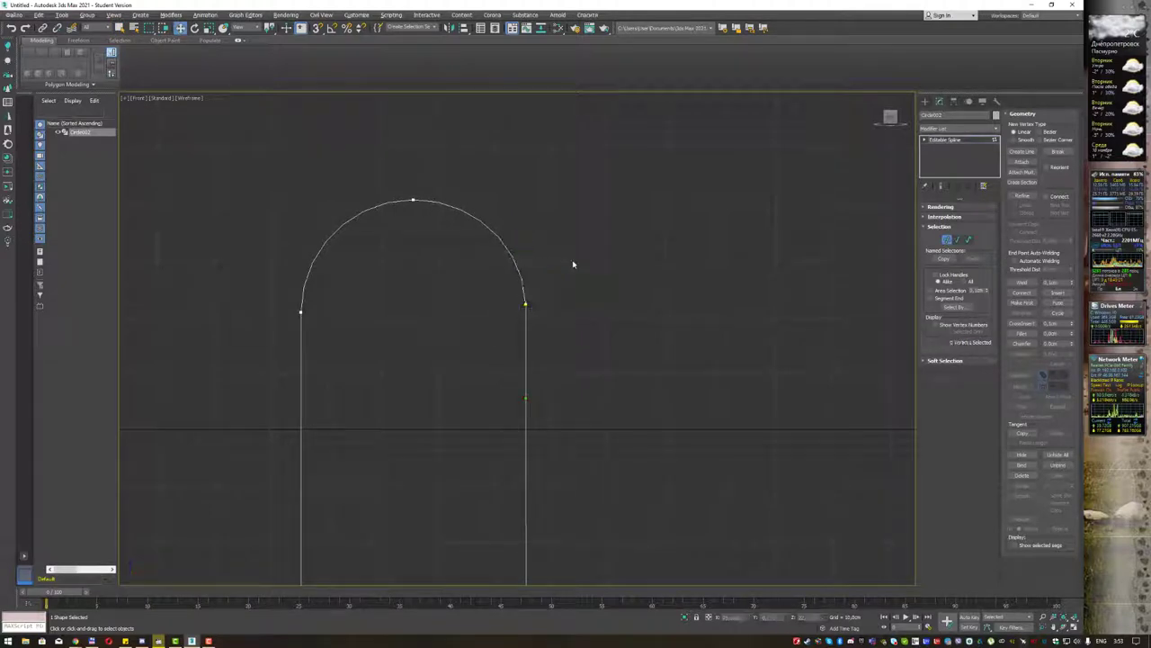
scroll(567, 259, "down", 2)
scroll(566, 259, "down", 2)
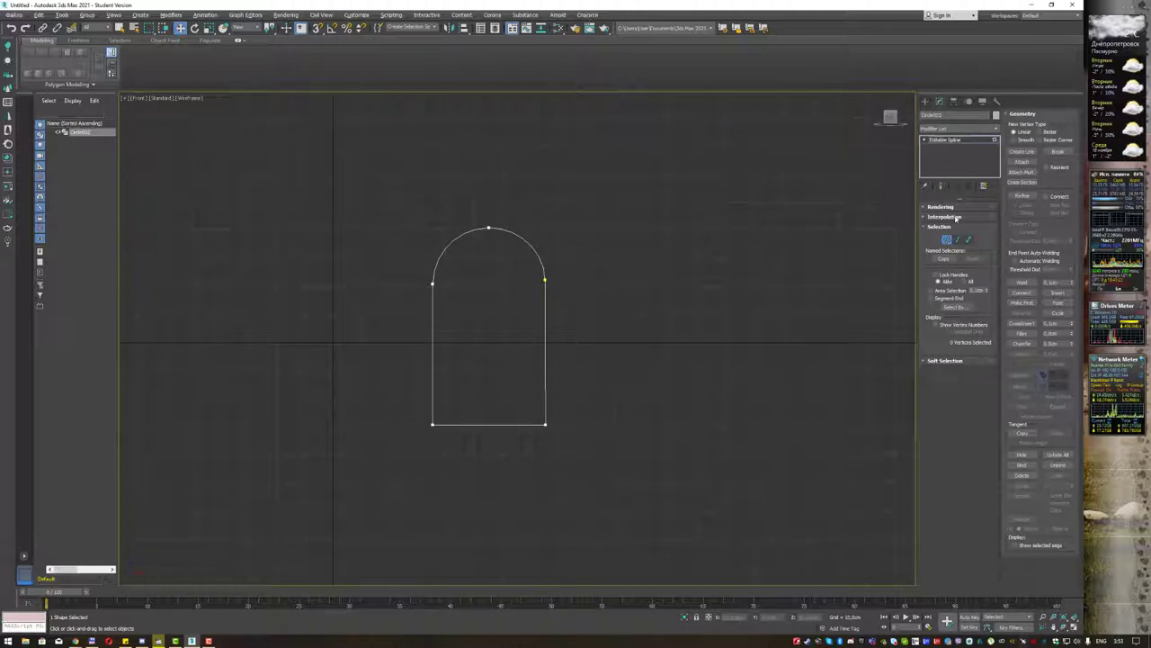
In Perspective view, add a Shell modifier to the arch, undoing a trial Outer Amount change.
left_click(947, 239)
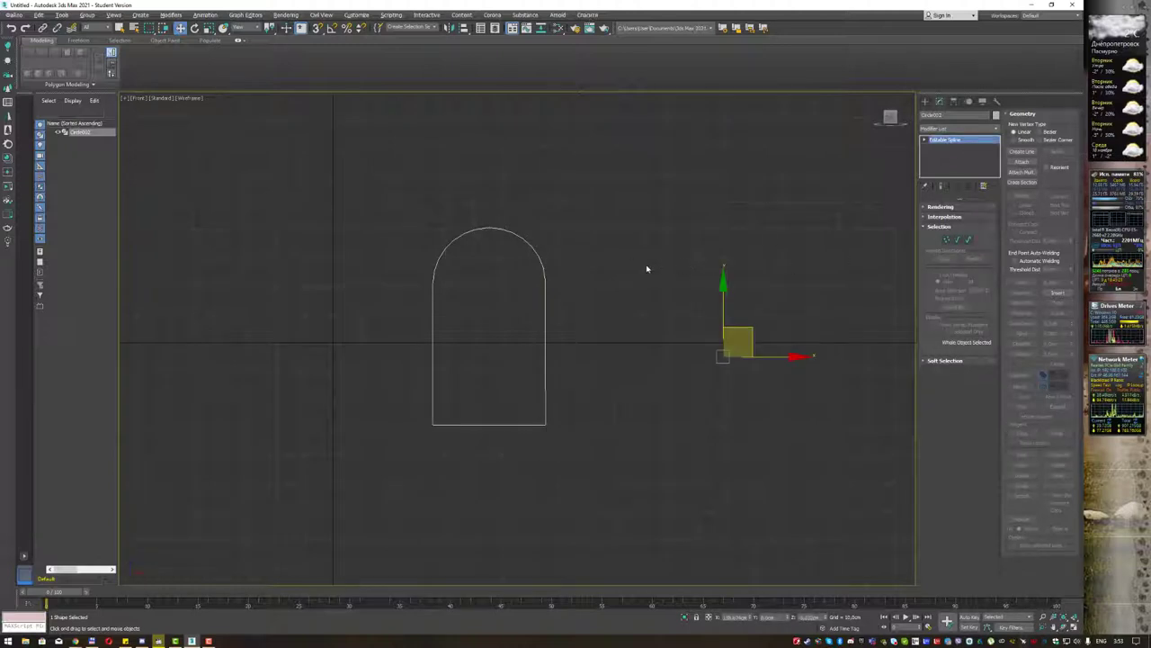
key("p")
middle_click_drag(753, 241, 558, 264)
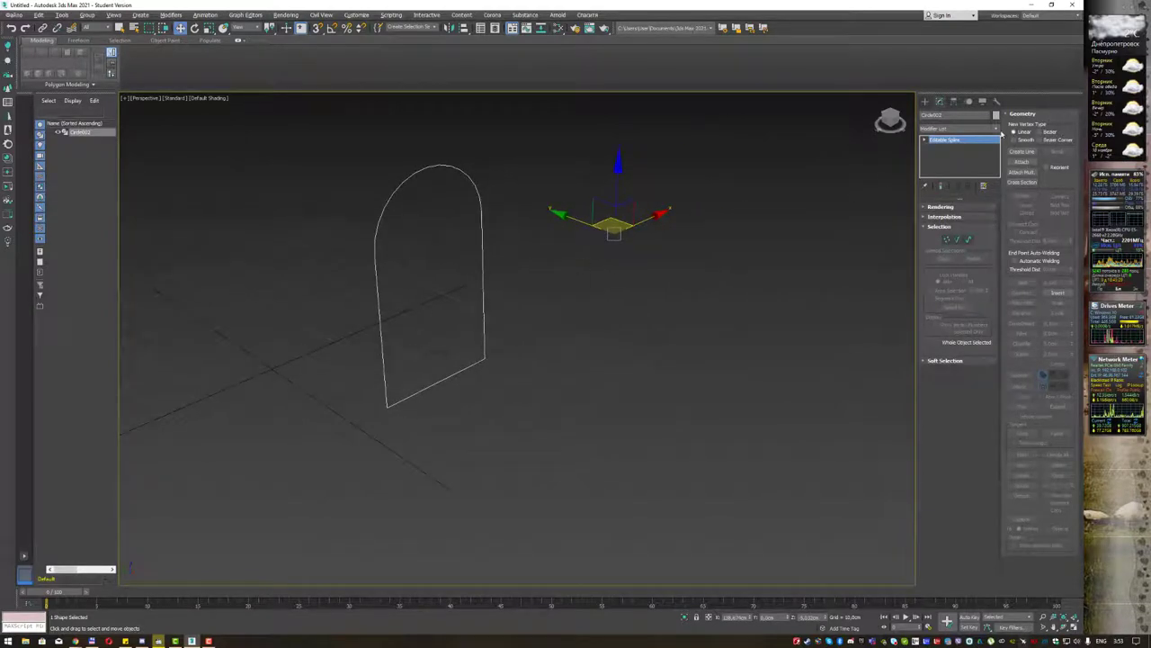
left_click(996, 131)
type("Shell")
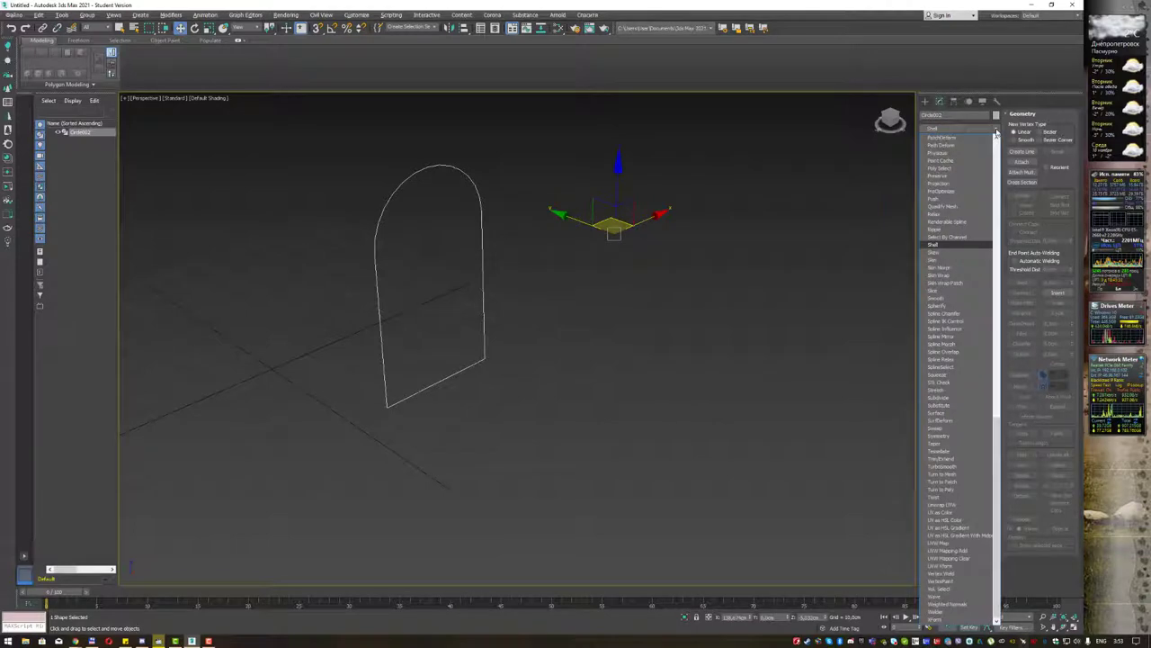
key("Return")
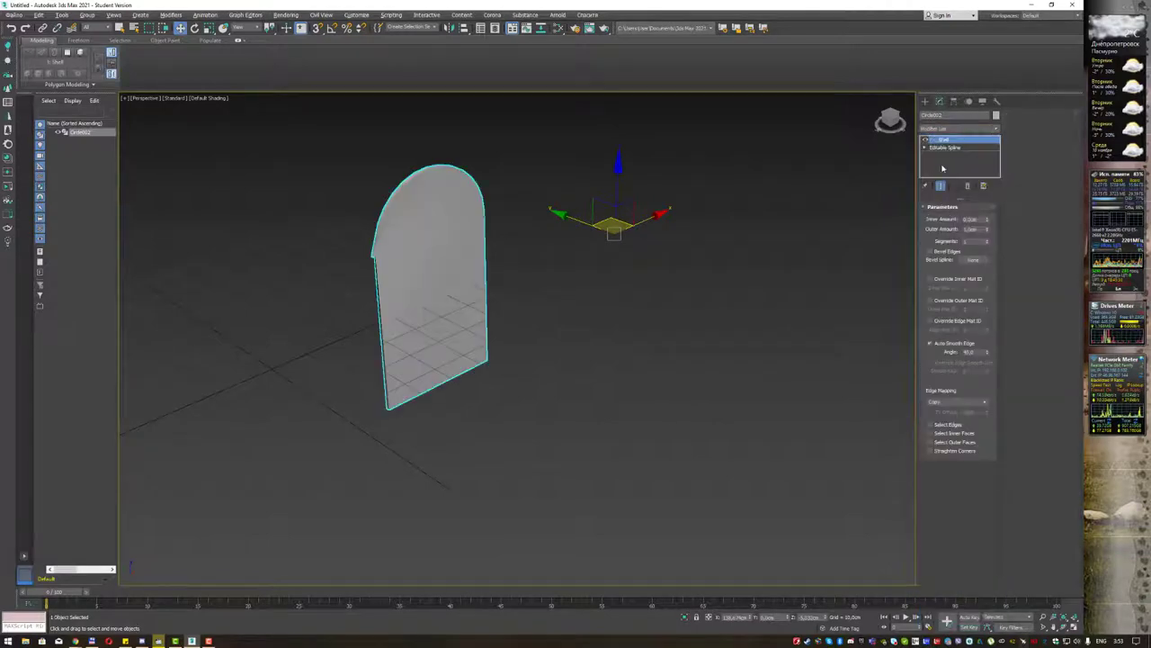
left_click_drag(988, 230, 999, 90)
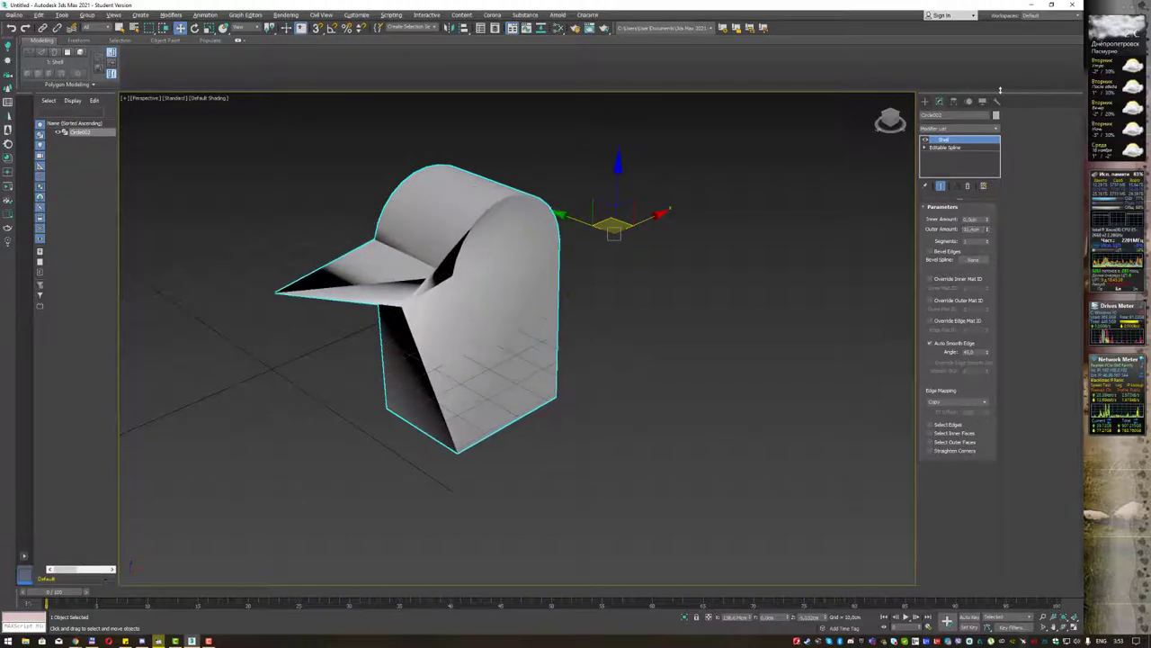
key("ctrl+z")
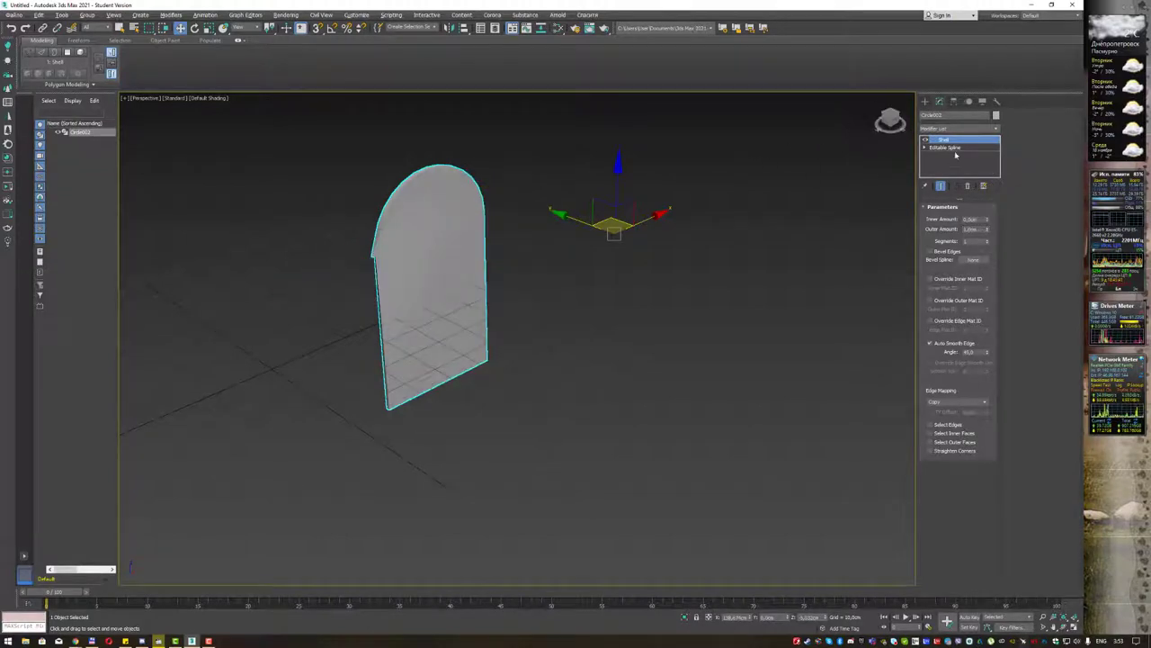
left_click(956, 147)
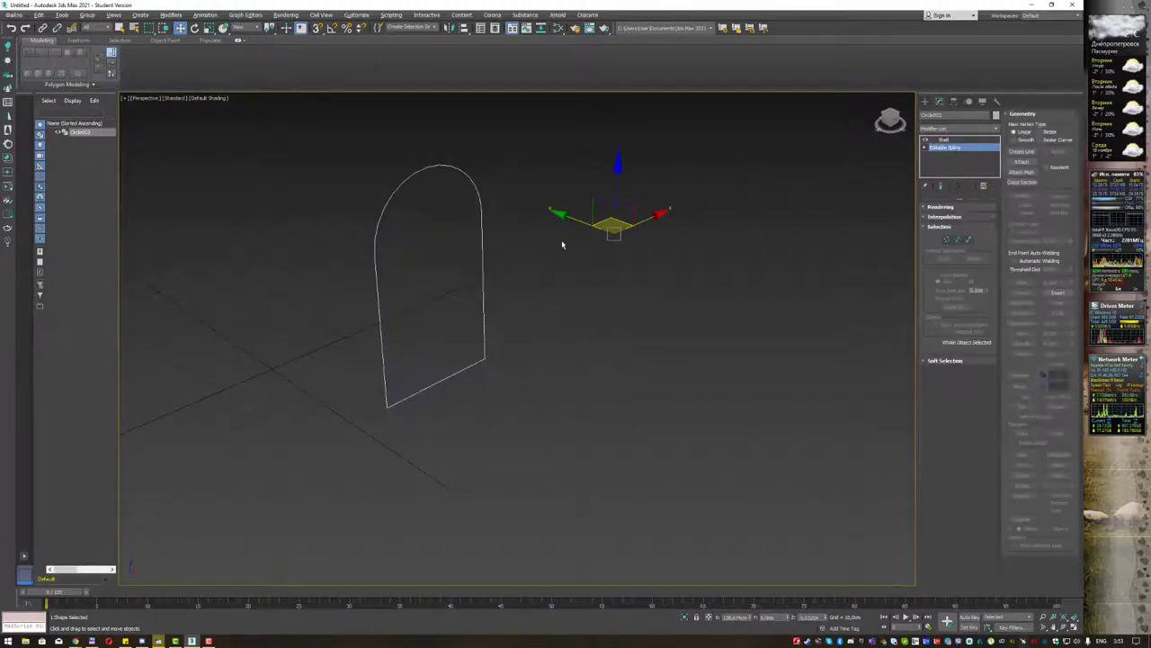
Weld the doubled left shoulder vertex of the arch and check the remaining corner vertices.
middle_click_drag(561, 240, 524, 223, "alt")
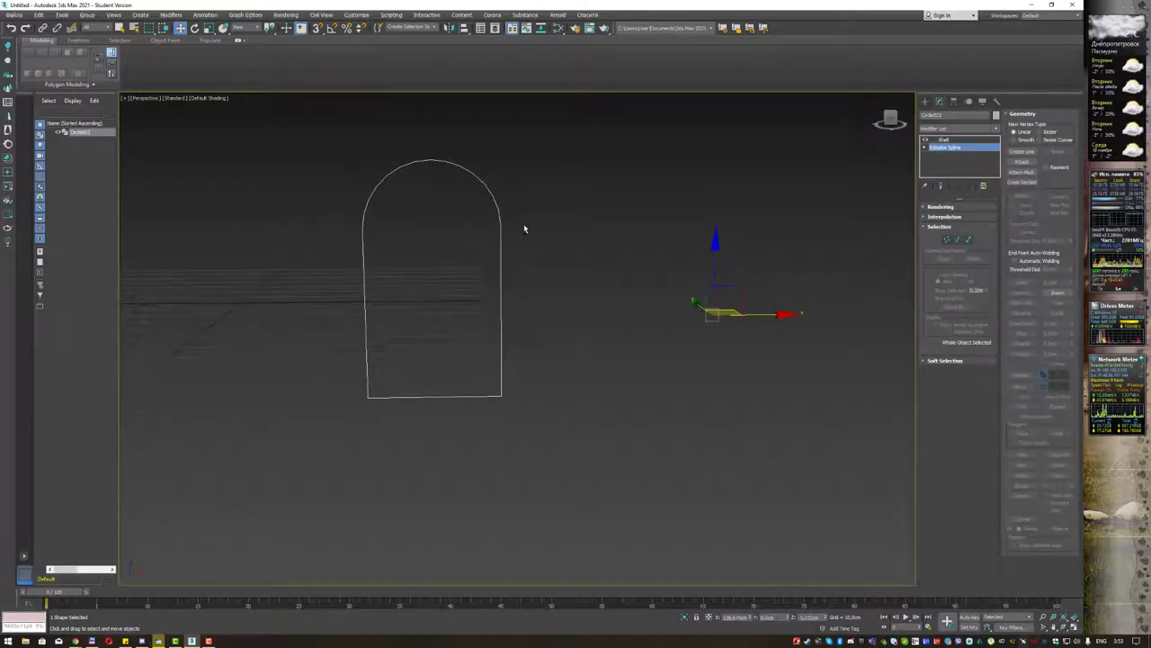
key("1")
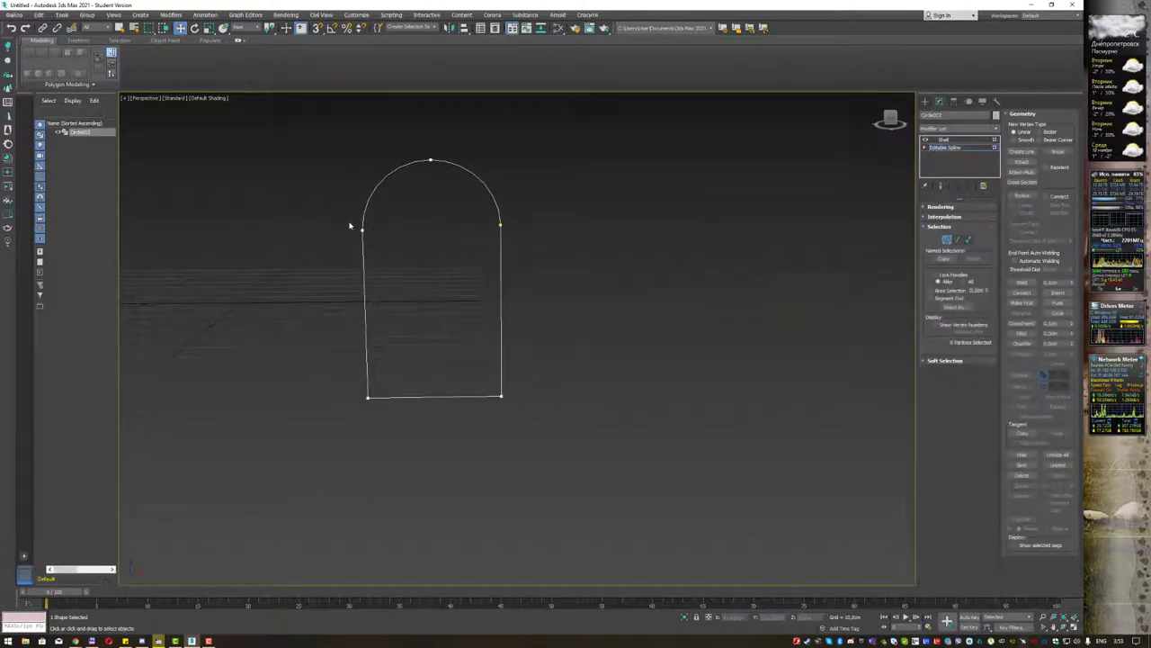
left_click_drag(338, 217, 407, 264)
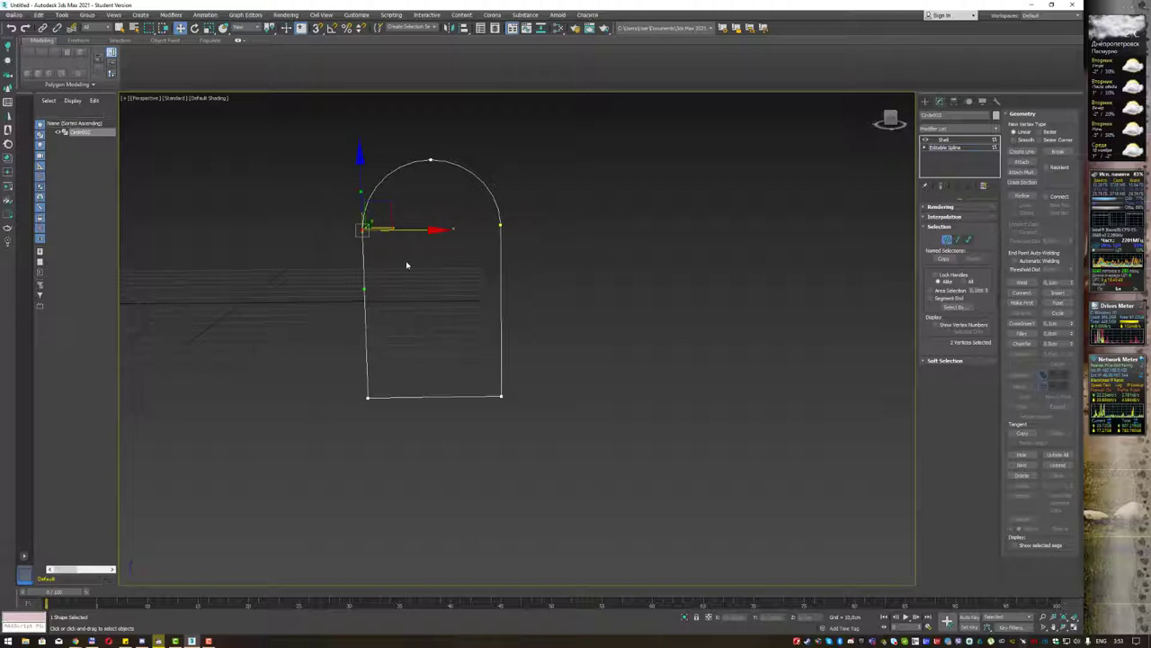
left_click(1021, 282)
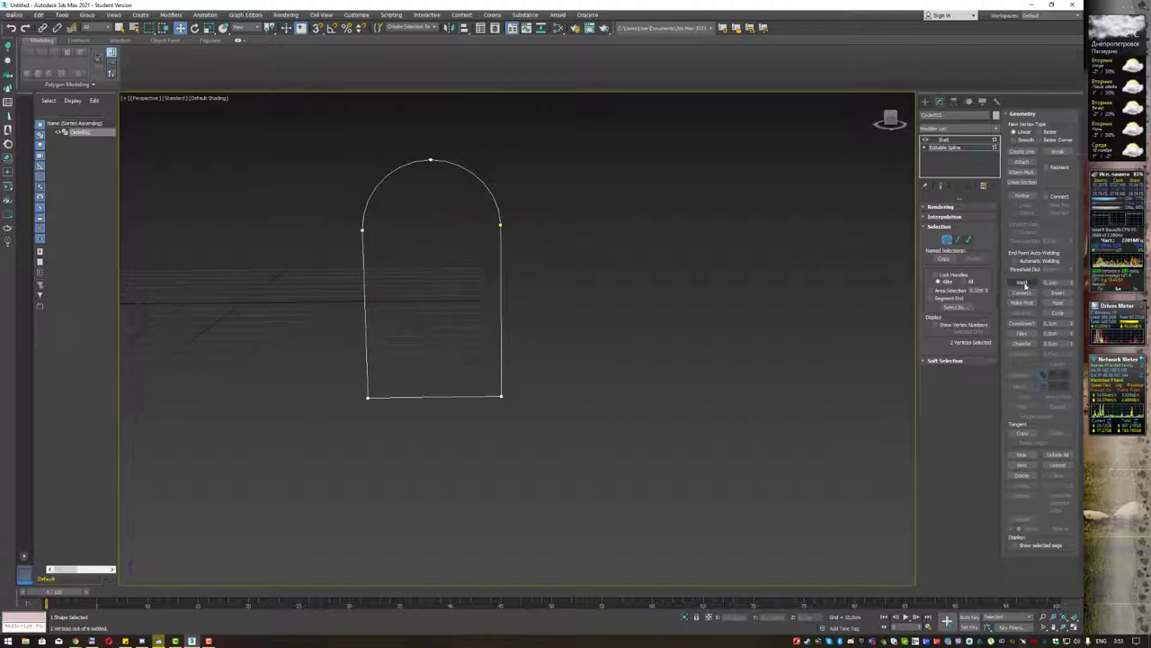
left_click(362, 228)
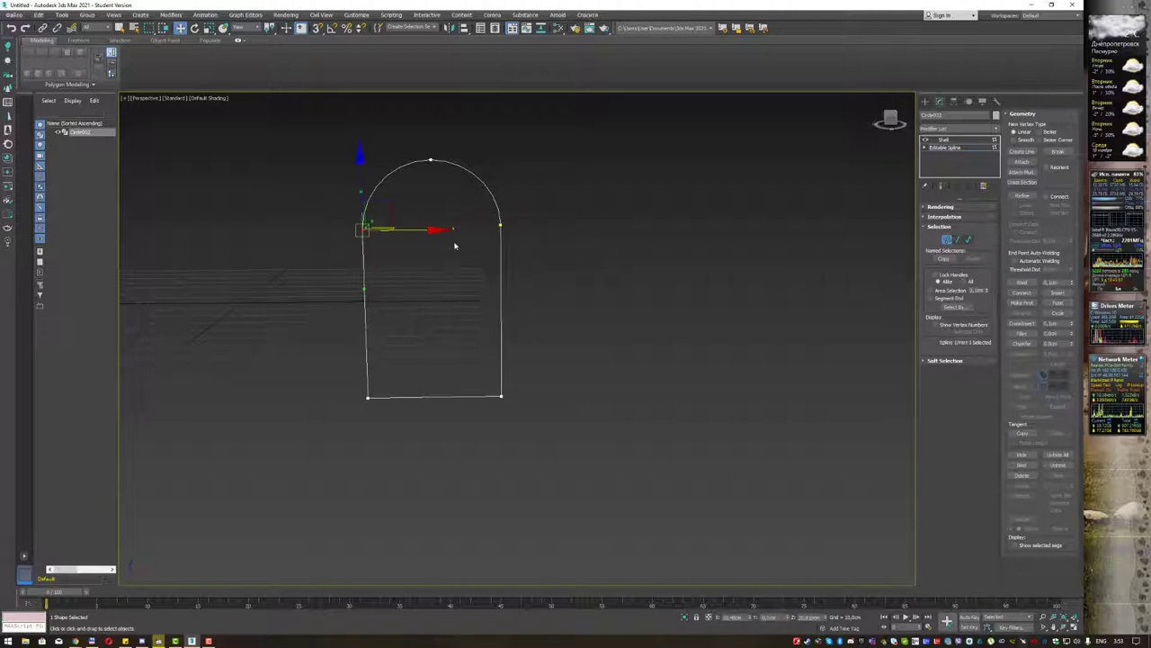
left_click(502, 225)
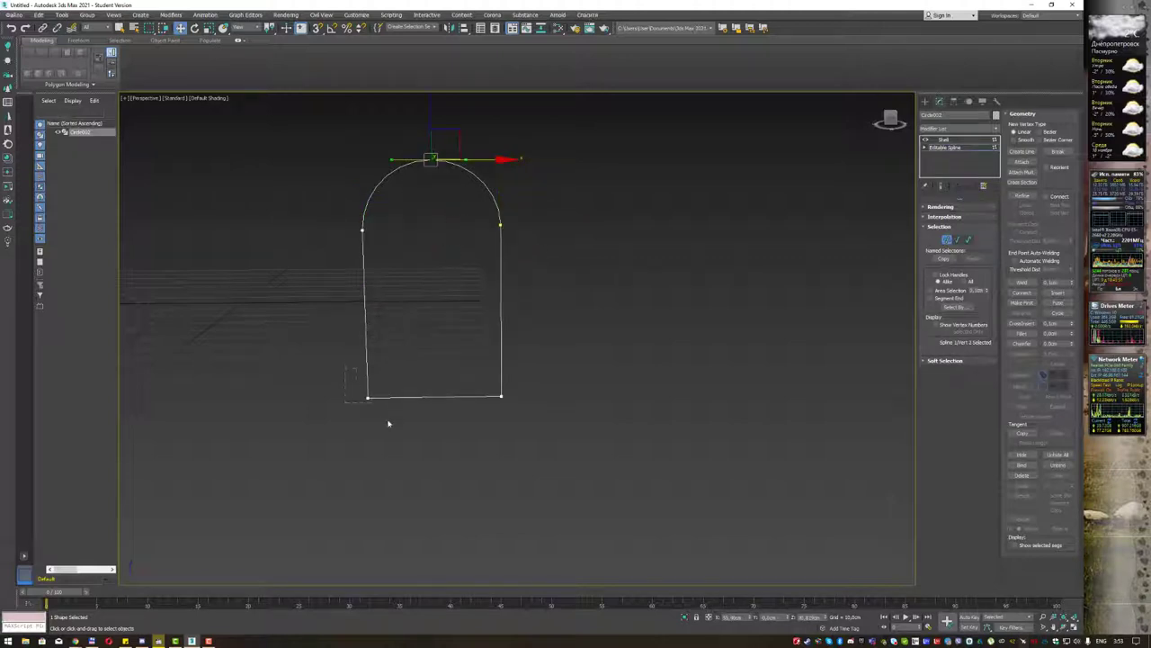
left_click_drag(389, 423, 390, 422)
left_click_drag(482, 416, 473, 420)
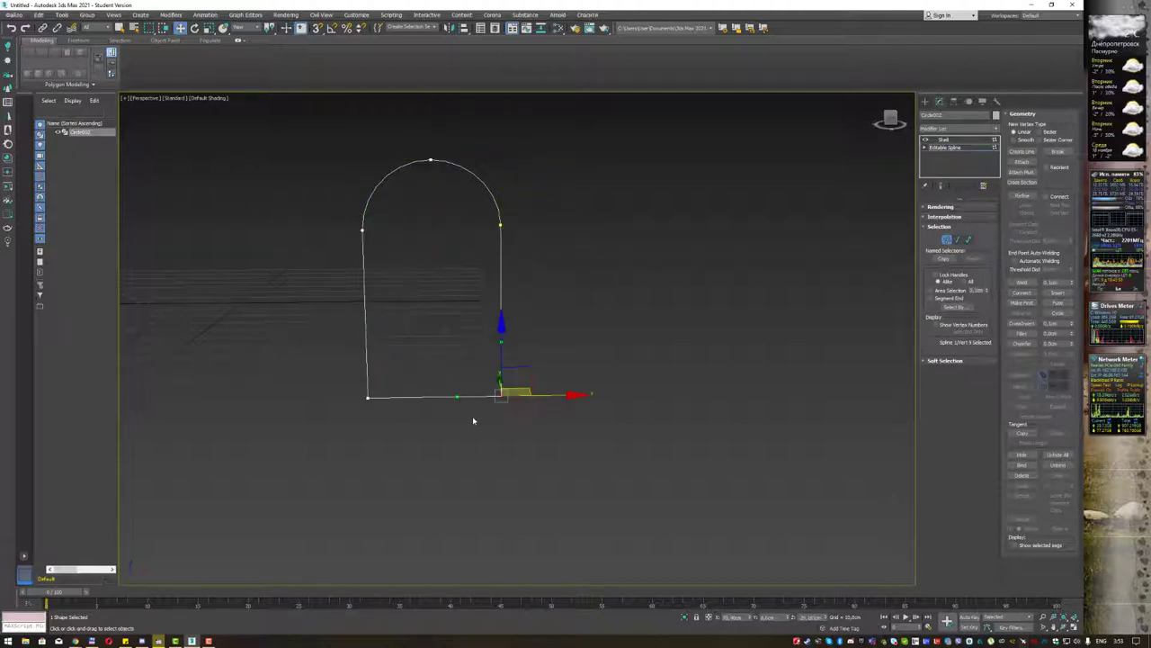
key("3")
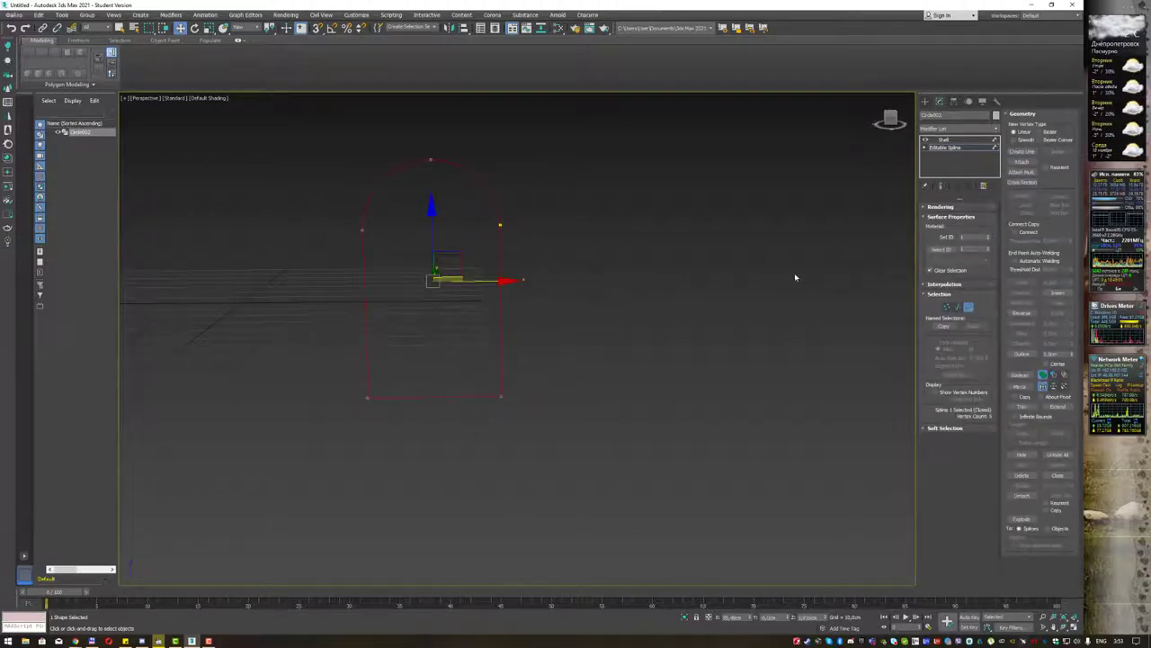
left_click(952, 149)
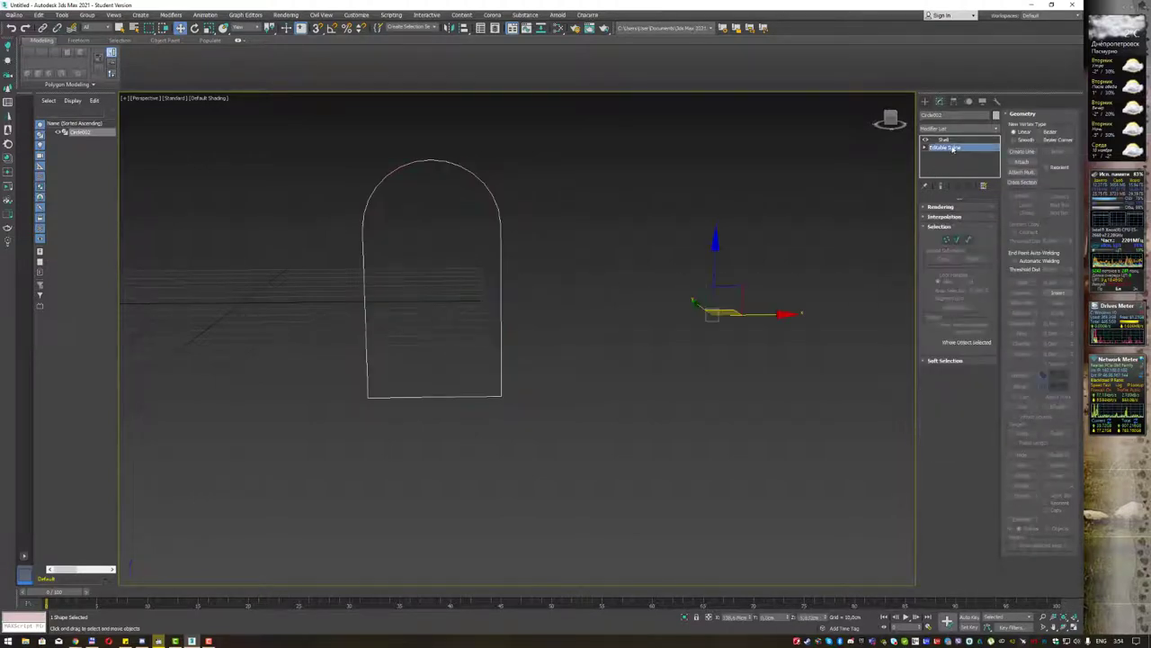
Set the Shell's Outer Amount to 100 and turn on Edged Faces display.
left_click(953, 141)
middle_click_drag(745, 236, 639, 256, "alt")
mouse_move(988, 230)
left_mouse_down()
mouse_move(1004, 574)
mouse_move(1013, 445)
left_mouse_up()
middle_click_drag(730, 462, 914, 284, "alt")
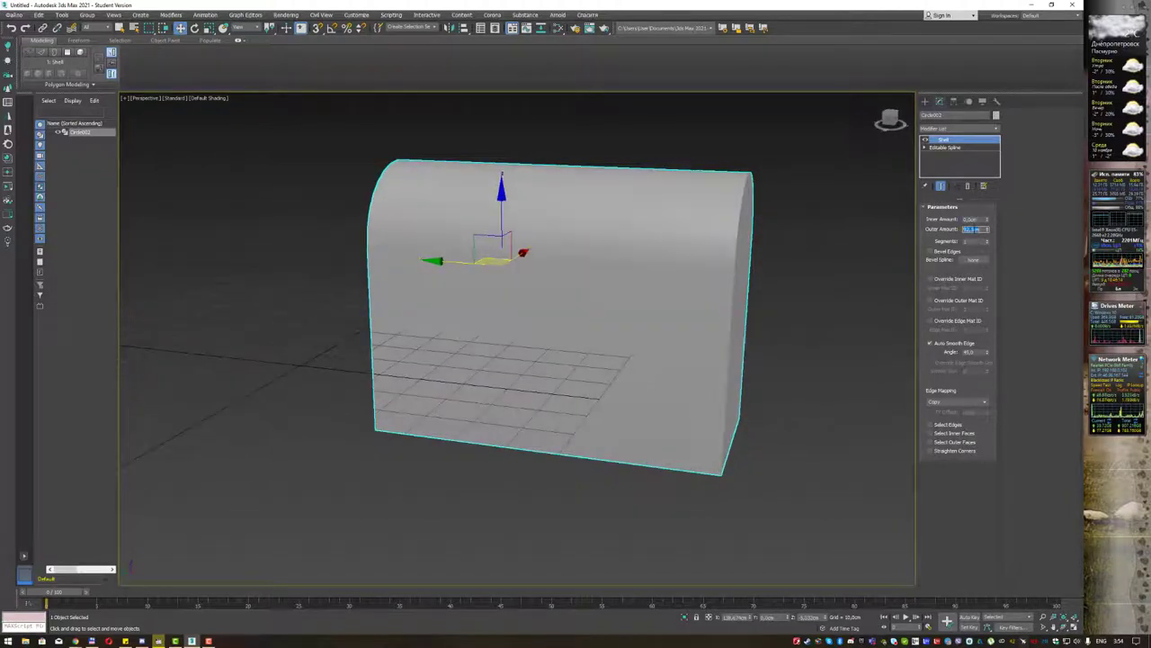
type("100")
key("Return")
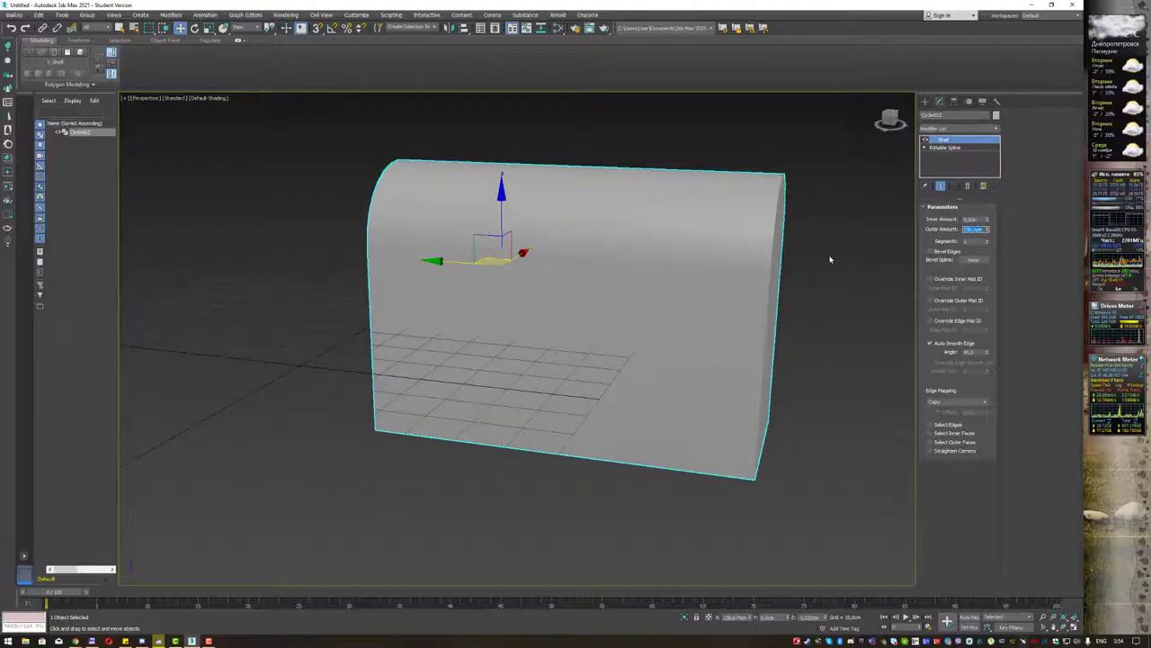
middle_click_drag(695, 280, 644, 299)
key("F4")
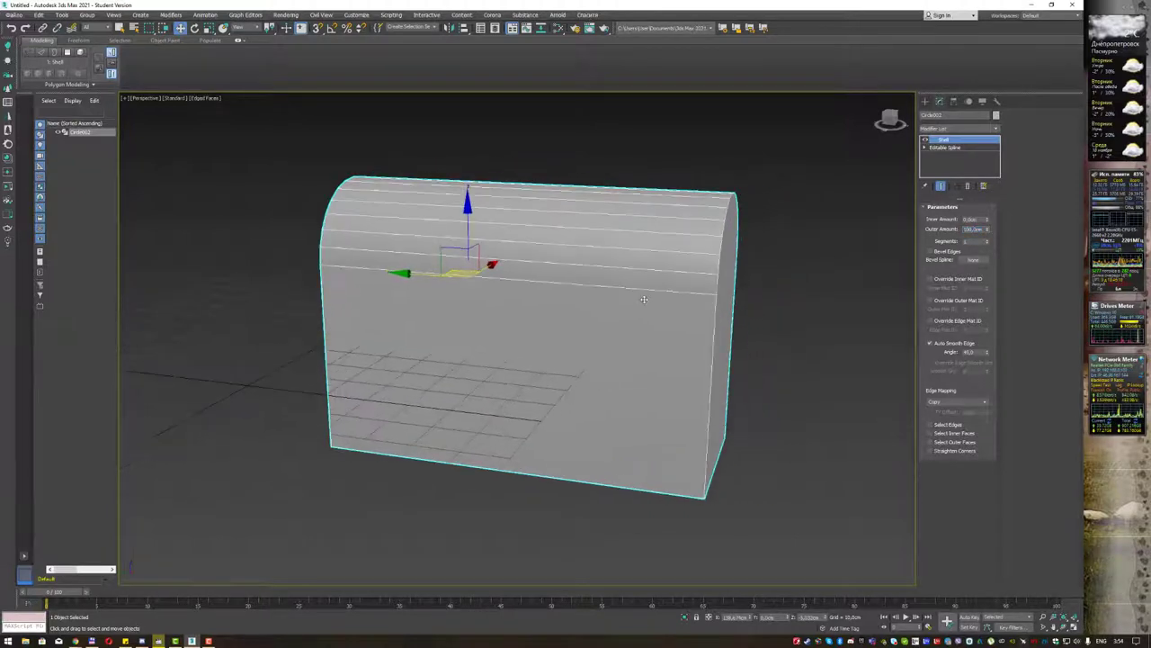
key("q")
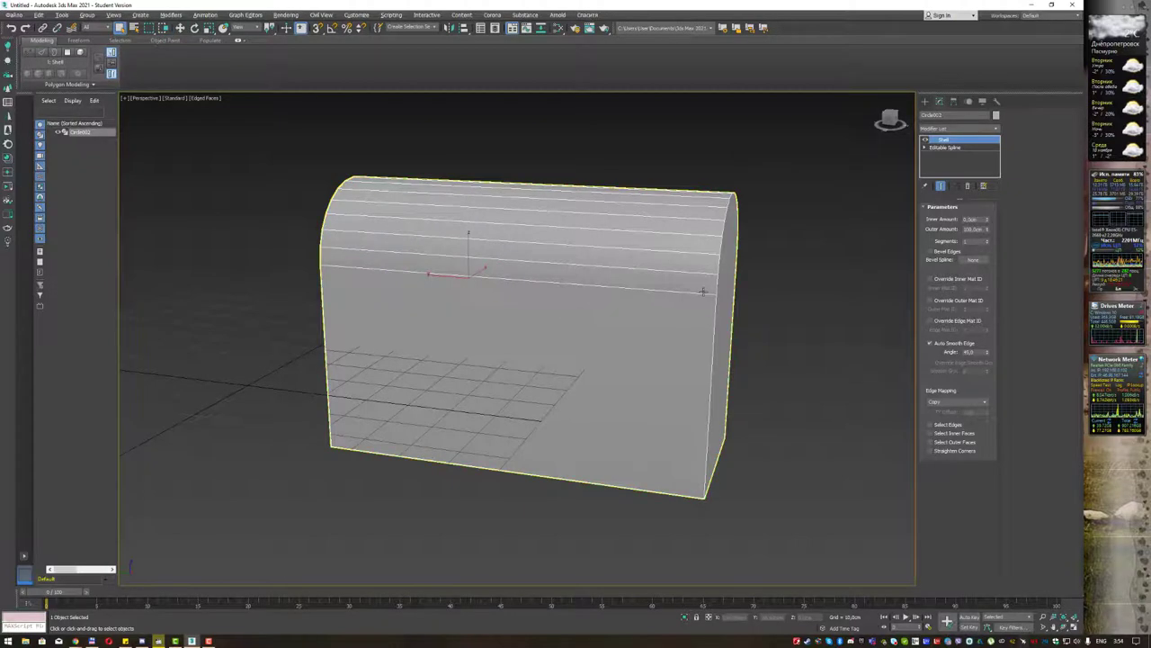
middle_click_drag(707, 295, 607, 288, "alt")
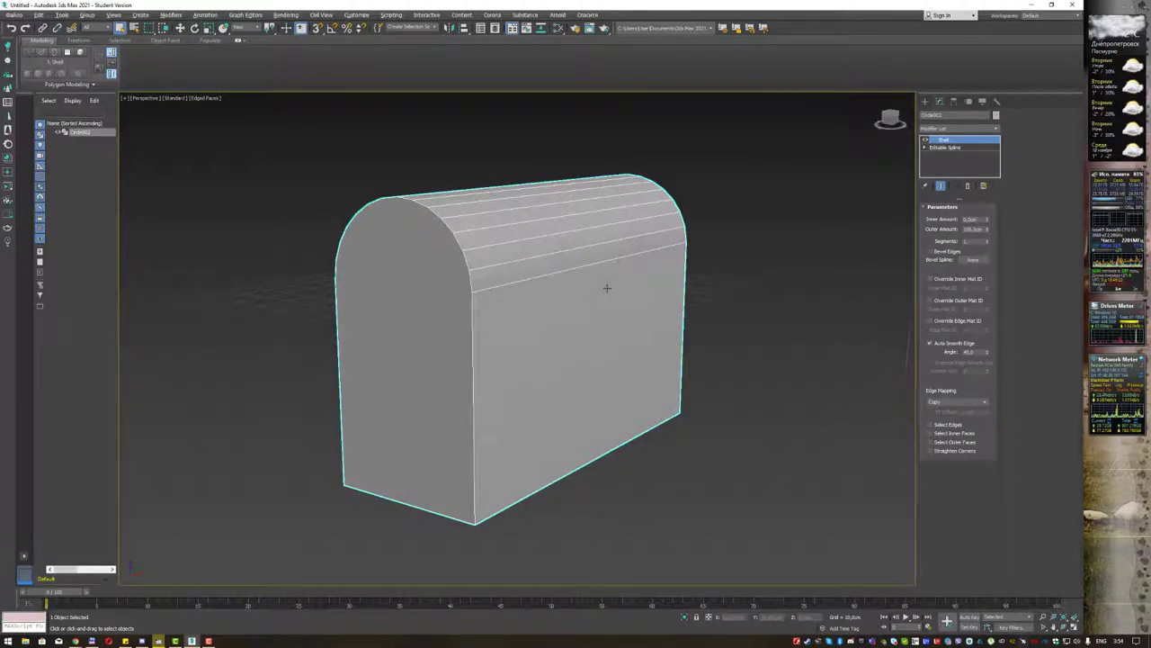
Convert the block to Editable Poly and add seven vertical Swift Loop edge loops along it.
right_click(560, 288)
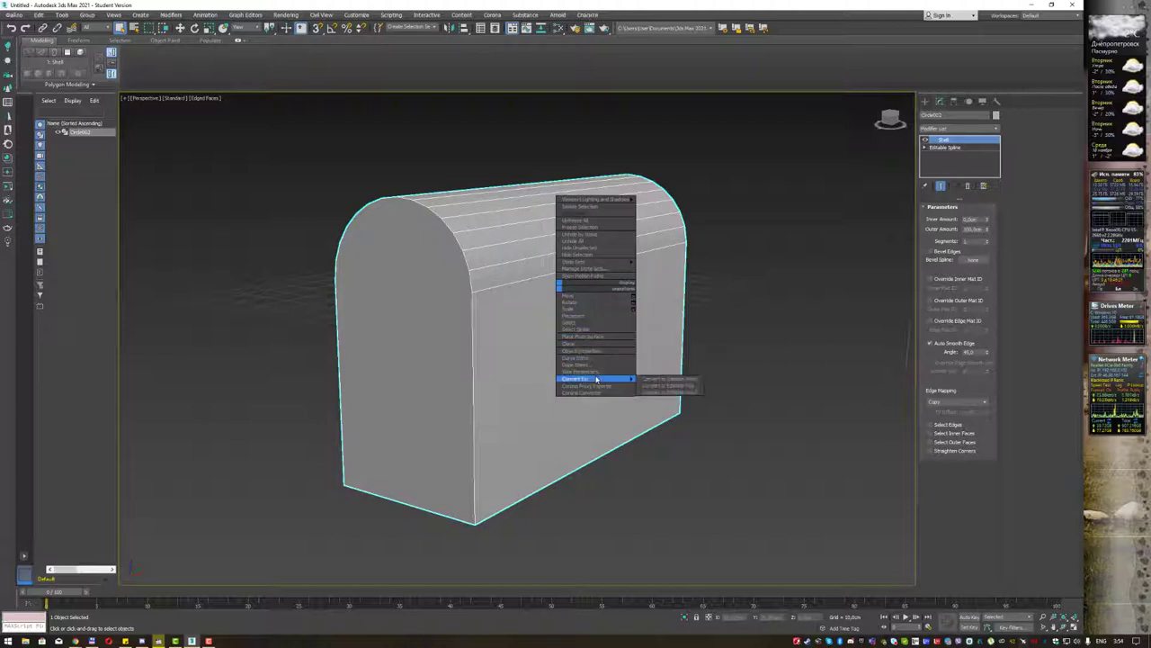
mouse_move(593, 379)
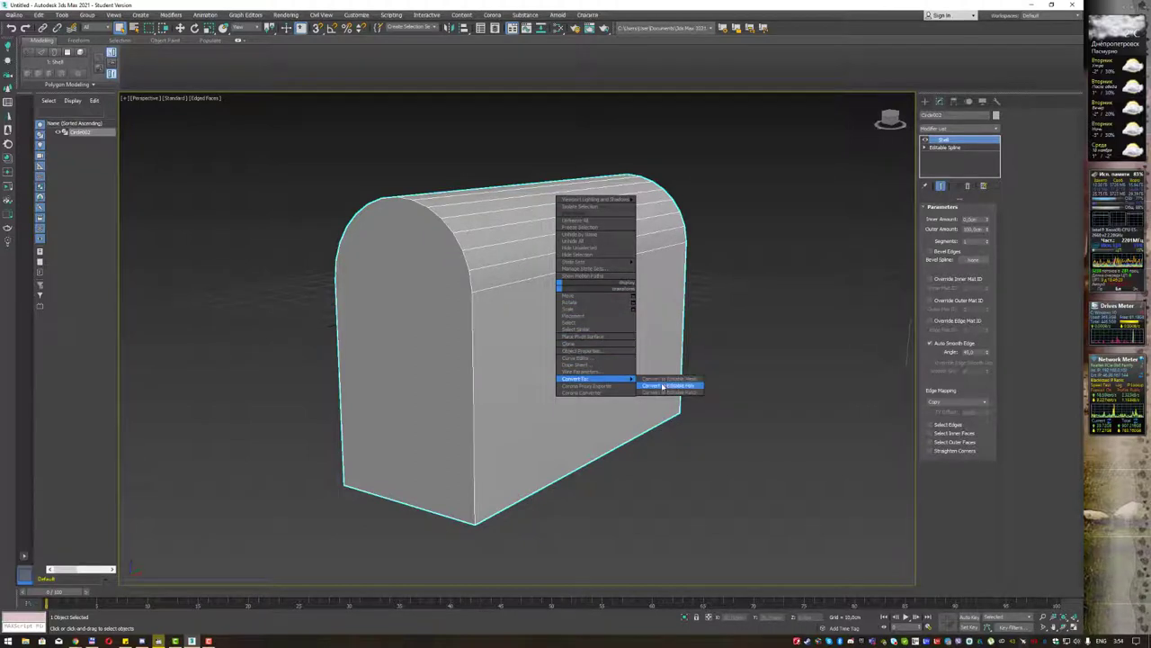
left_click(657, 379)
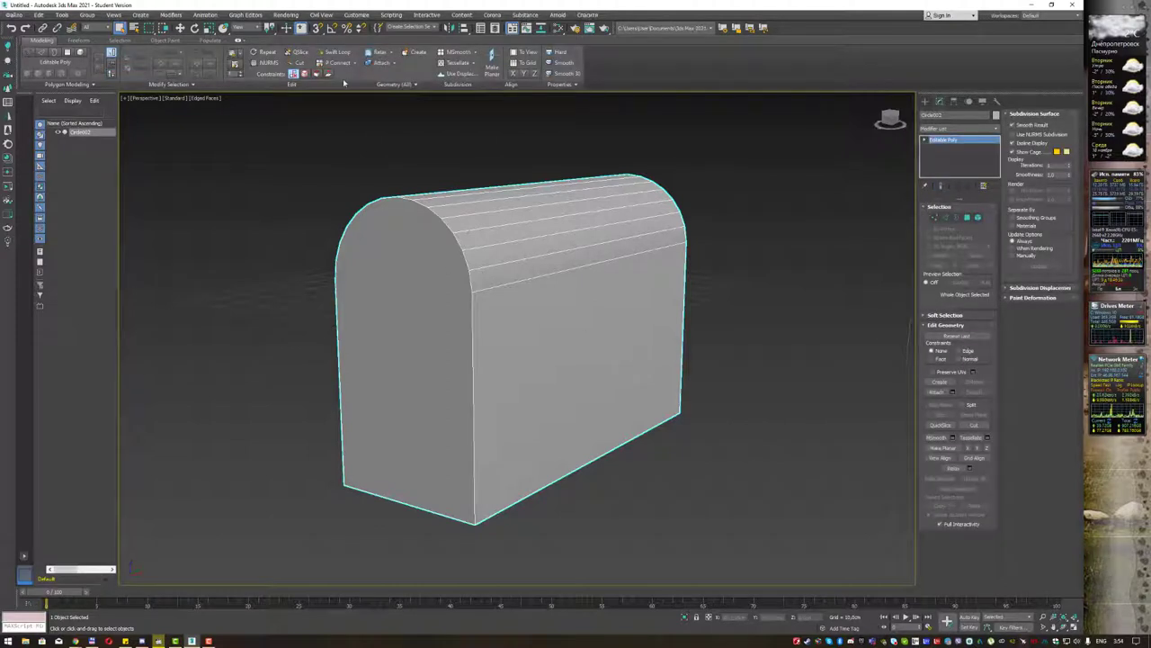
left_click(333, 52)
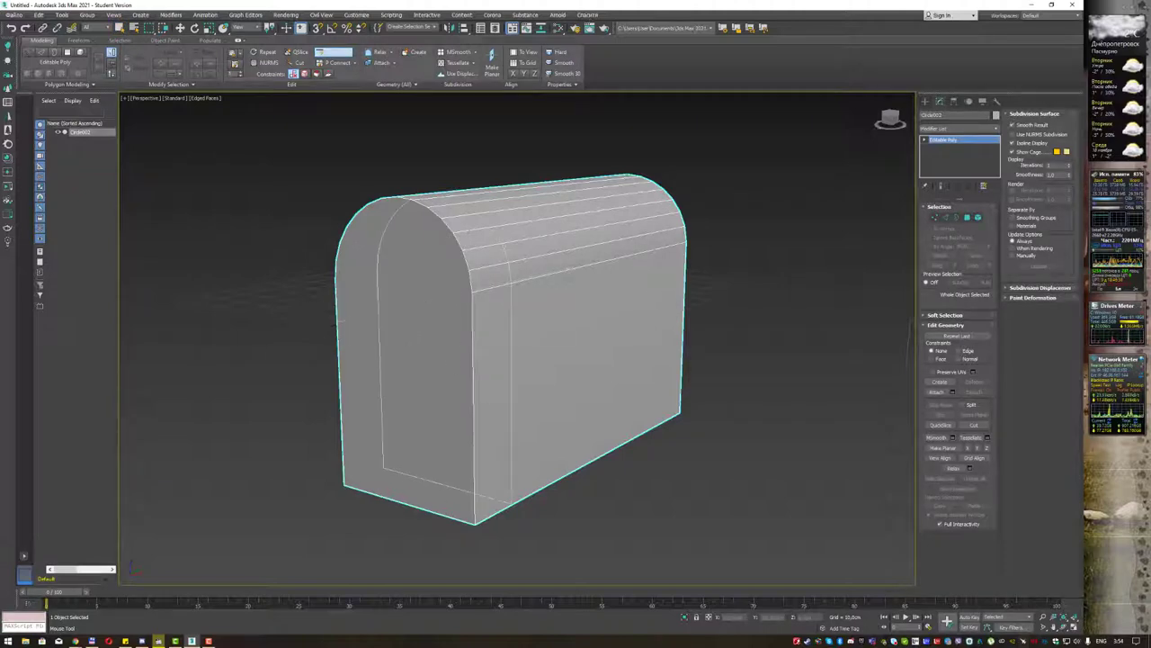
middle_click_drag(423, 288, 355, 257, "alt")
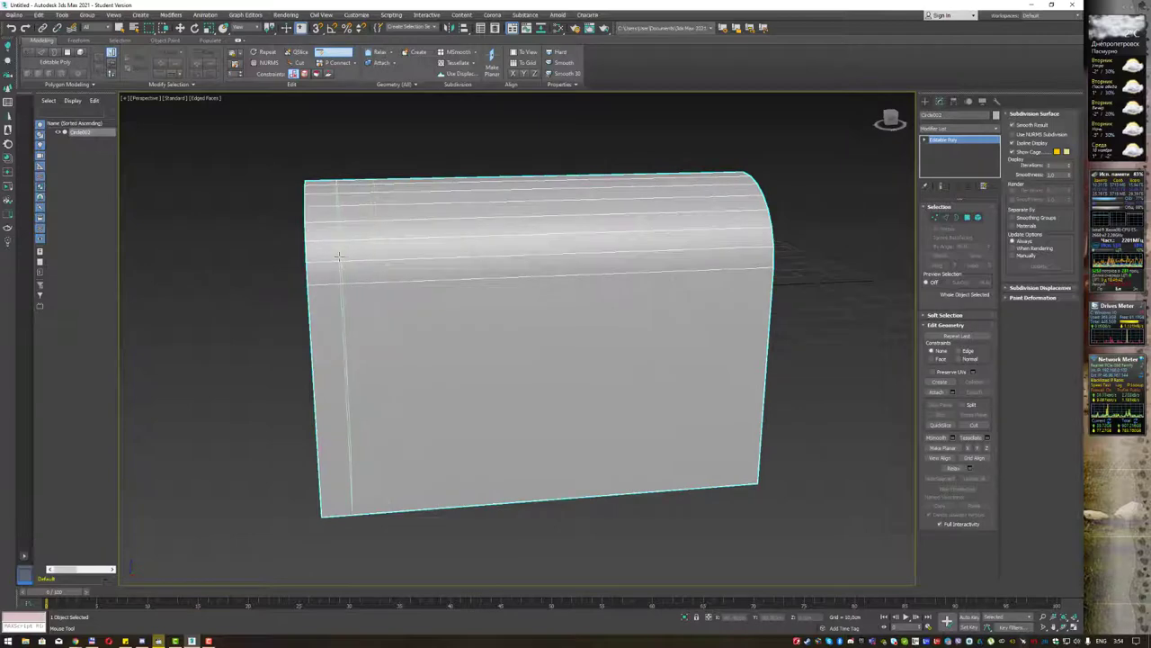
left_click(339, 256)
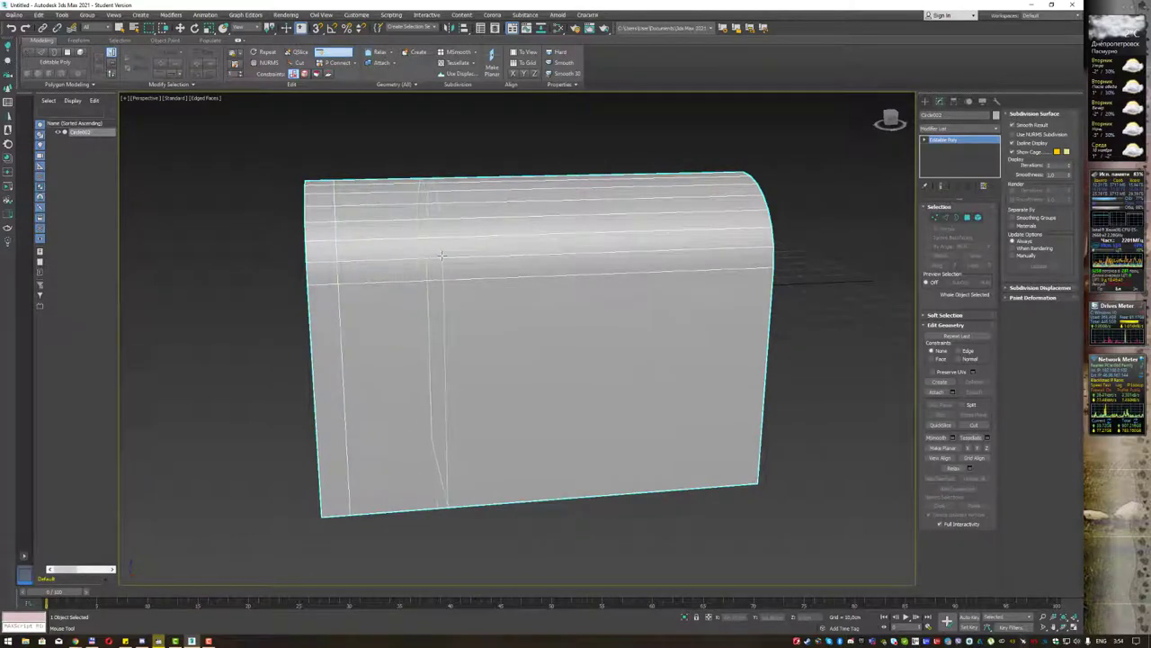
left_click(450, 256)
left_click(479, 256)
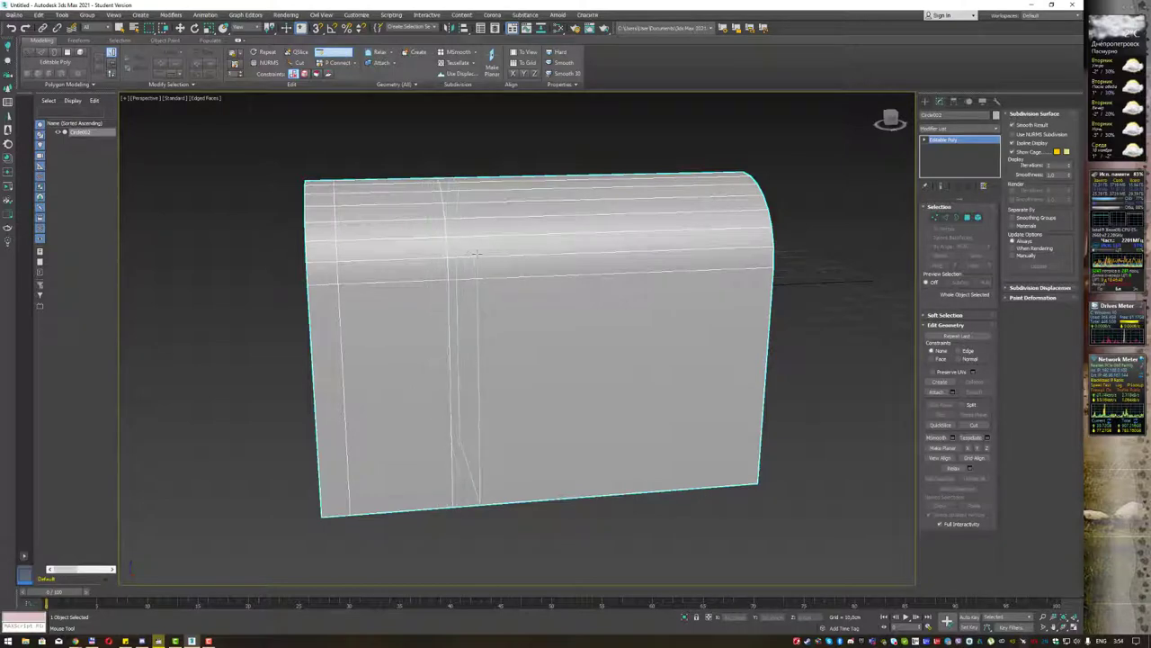
left_click(598, 255)
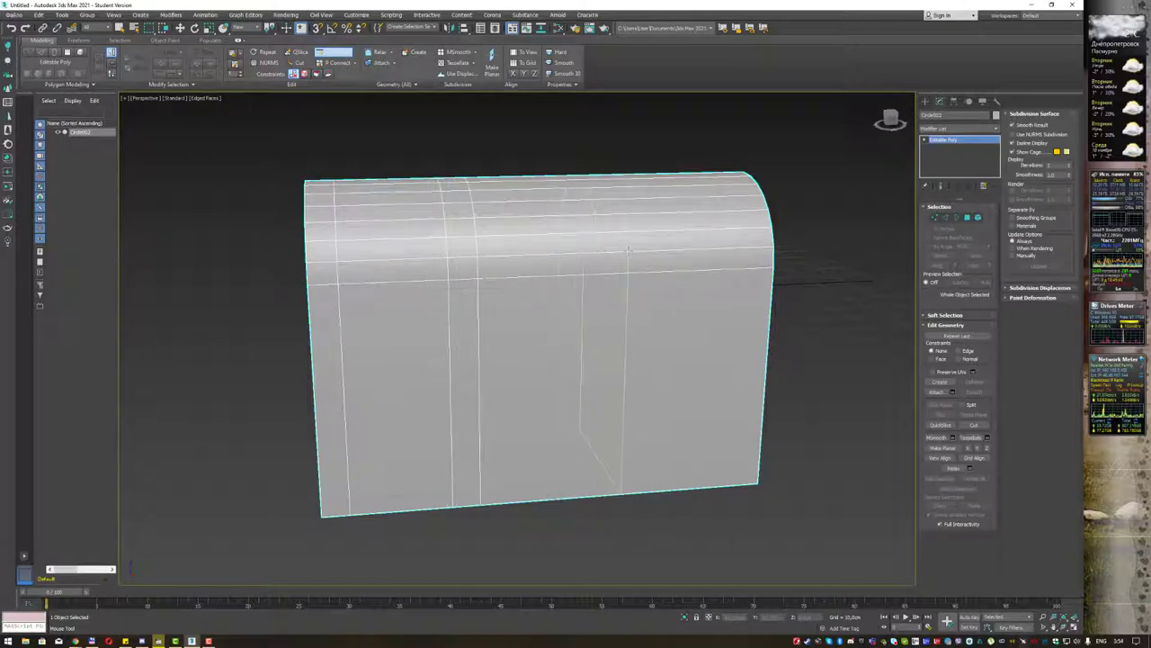
left_click(627, 255)
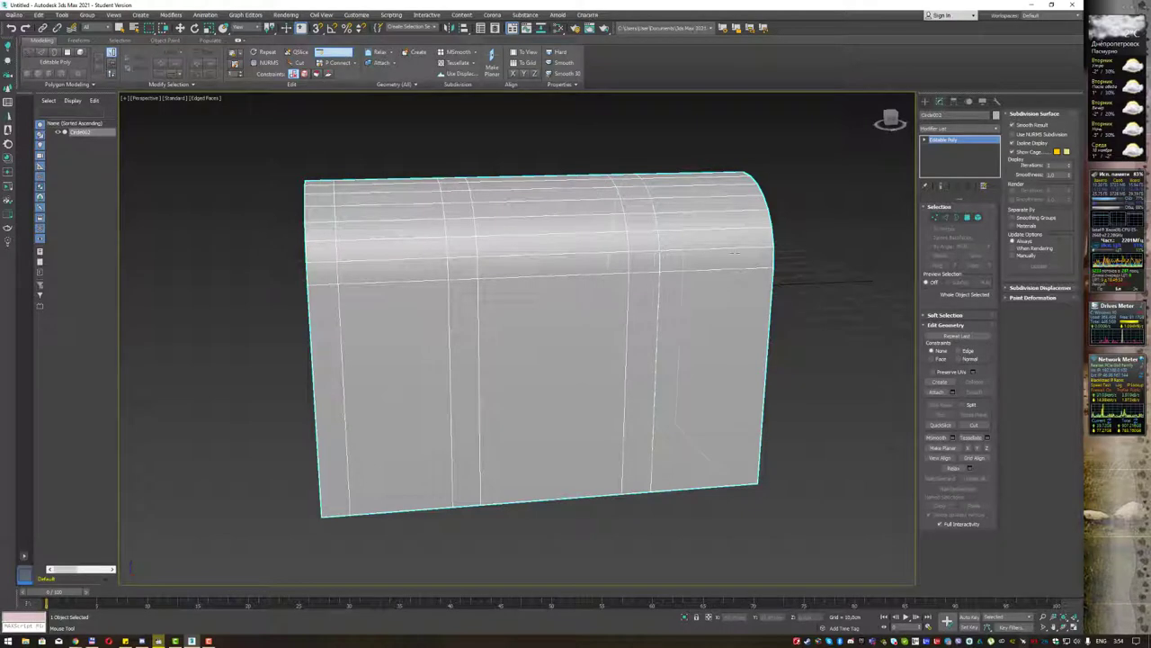
left_click(686, 253)
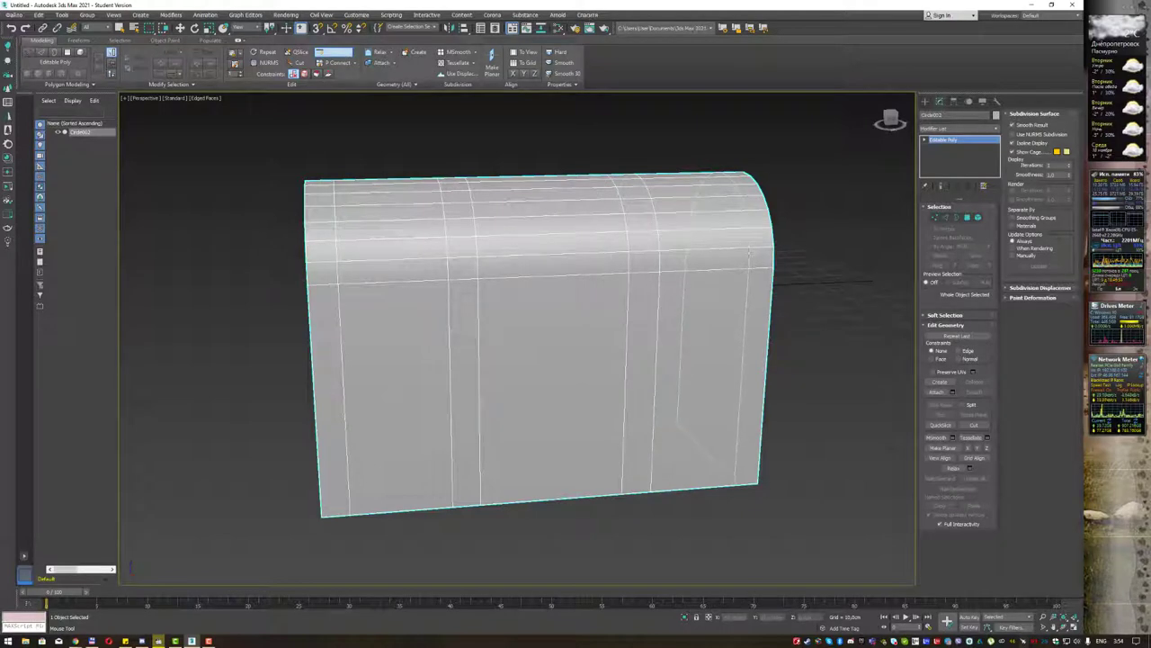
left_click(751, 252)
right_click(704, 288)
mouse_move(633, 307)
middle_mouse_down("alt")
mouse_move(760, 299)
mouse_move(630, 288)
mouse_move(658, 316)
middle_mouse_up("alt")
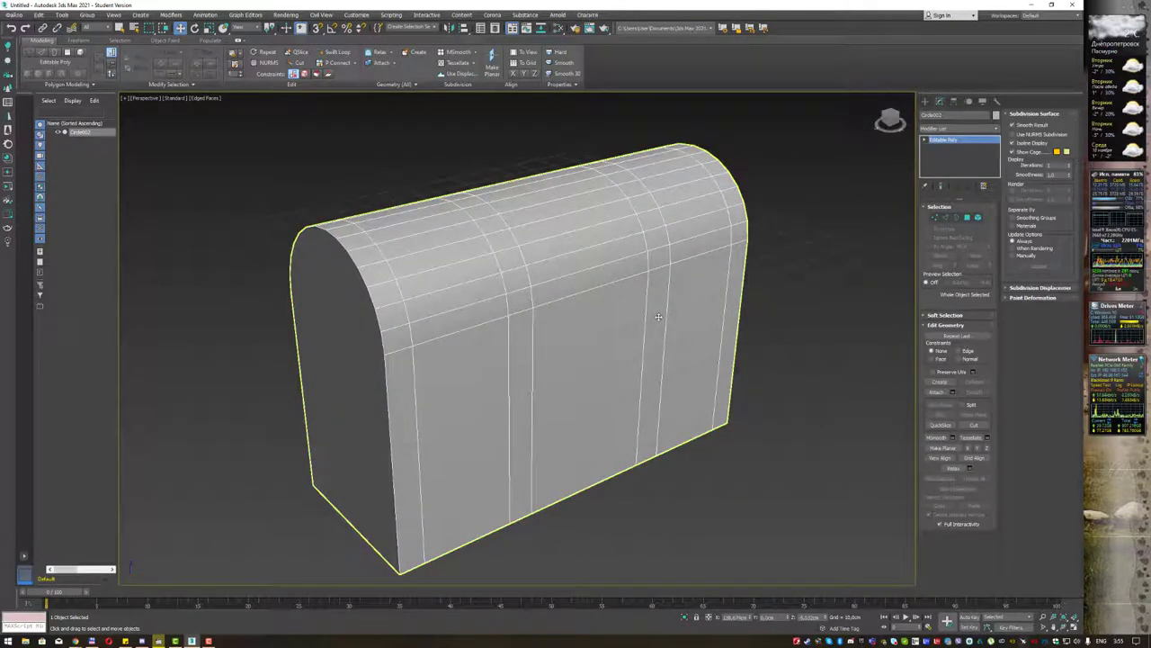
Select all polygons of the chest block and rotate a Slice Plane to lie horizontal.
left_click(342, 55)
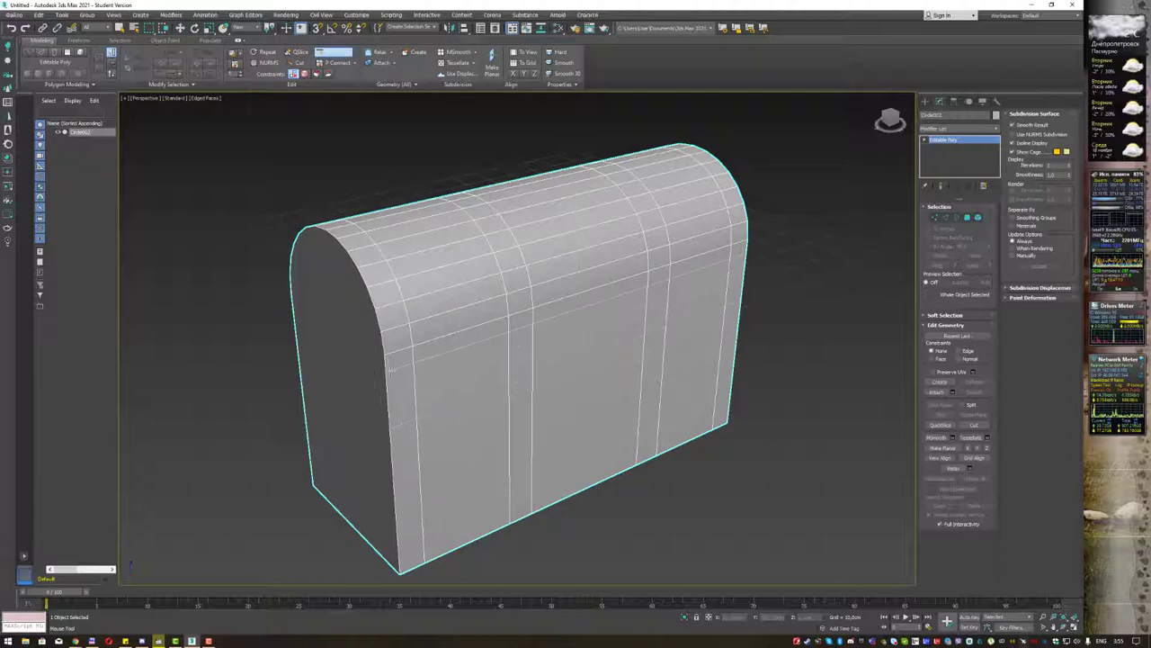
middle_click_drag(526, 335, 465, 365, "alt")
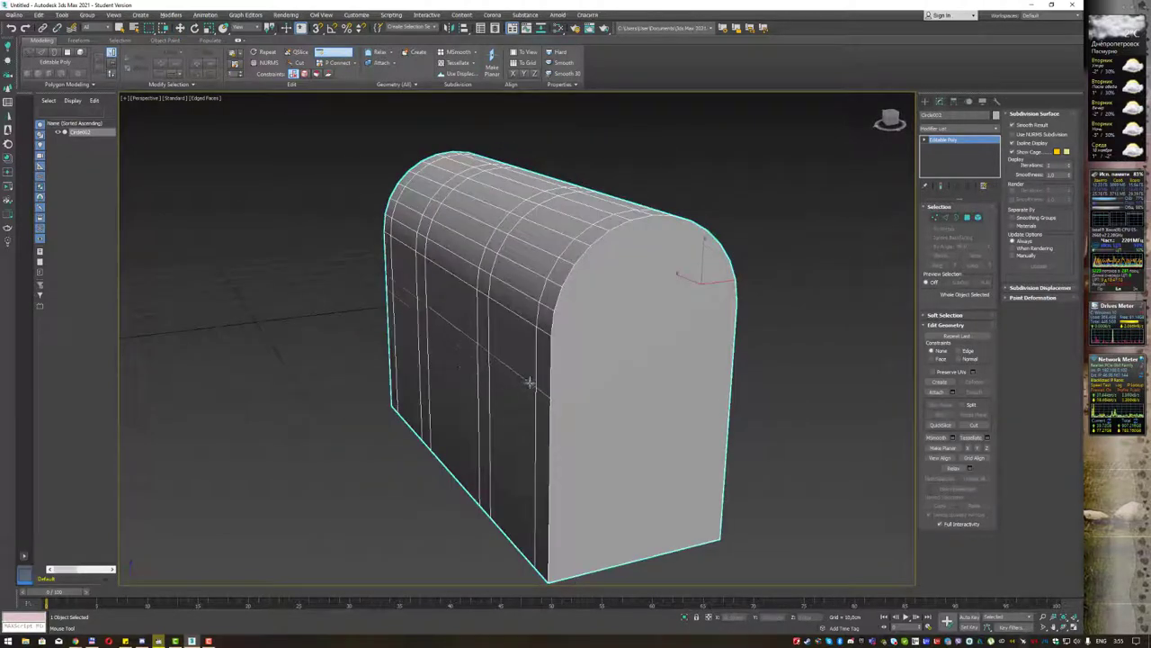
key("4")
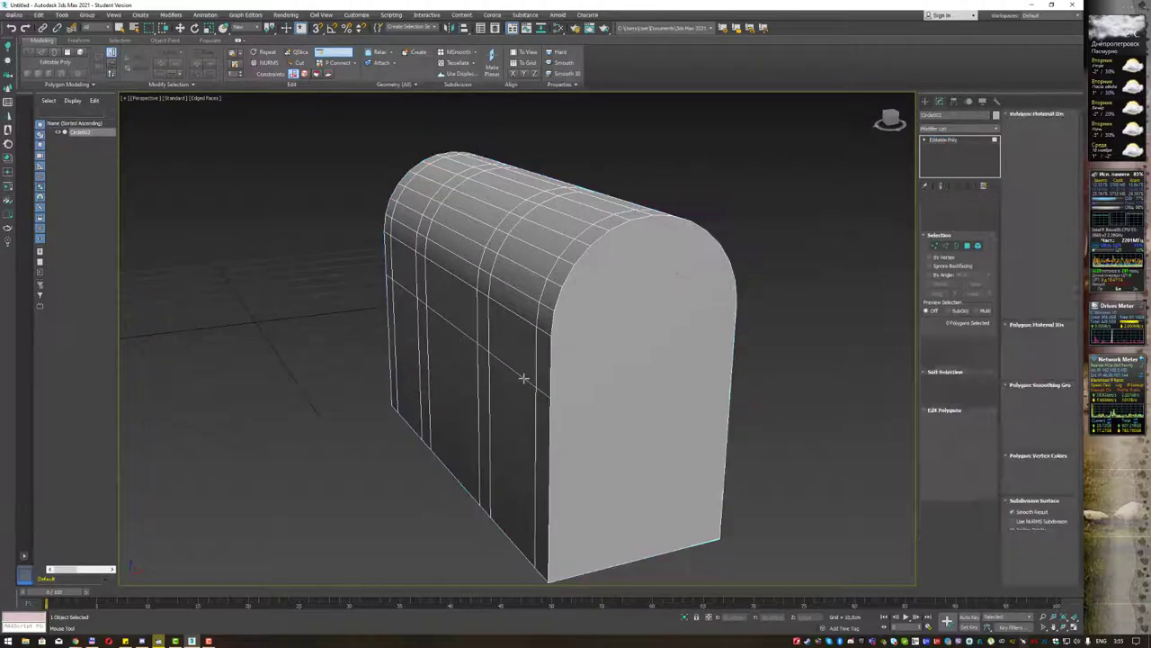
key("ctrl+a")
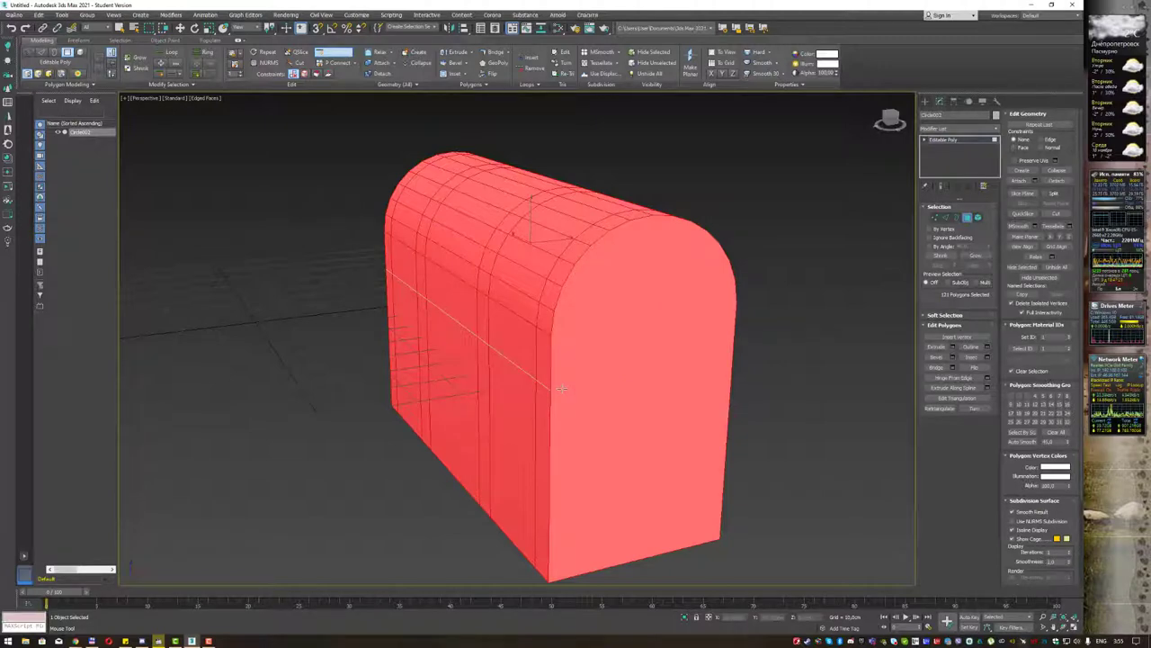
key("w")
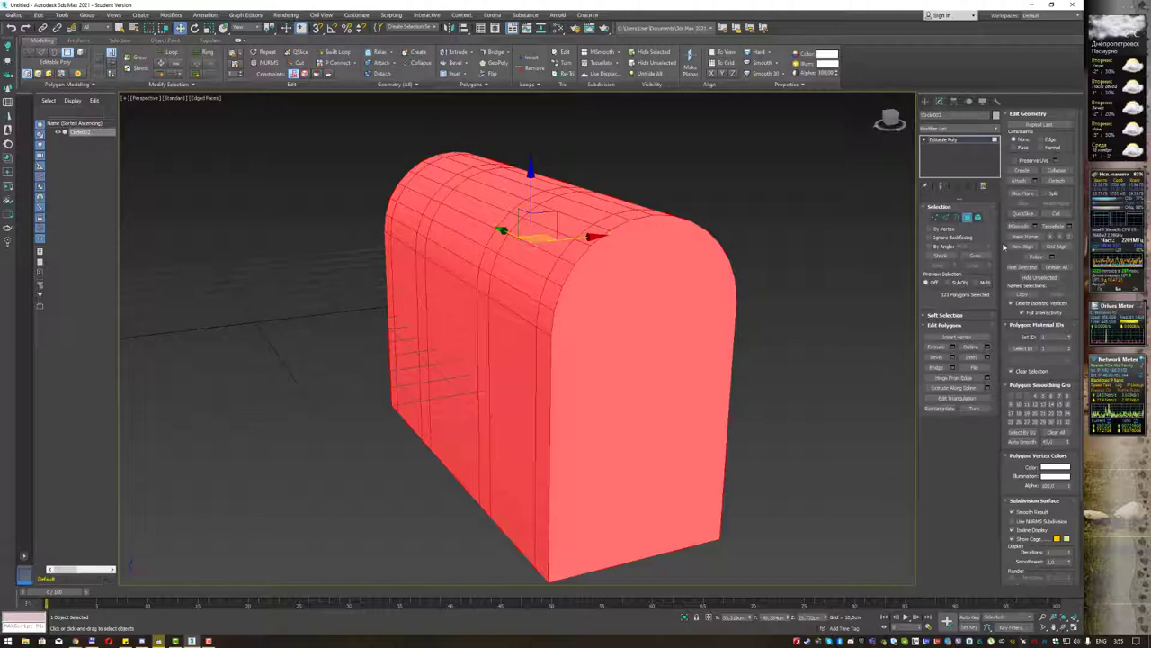
left_click(1023, 193)
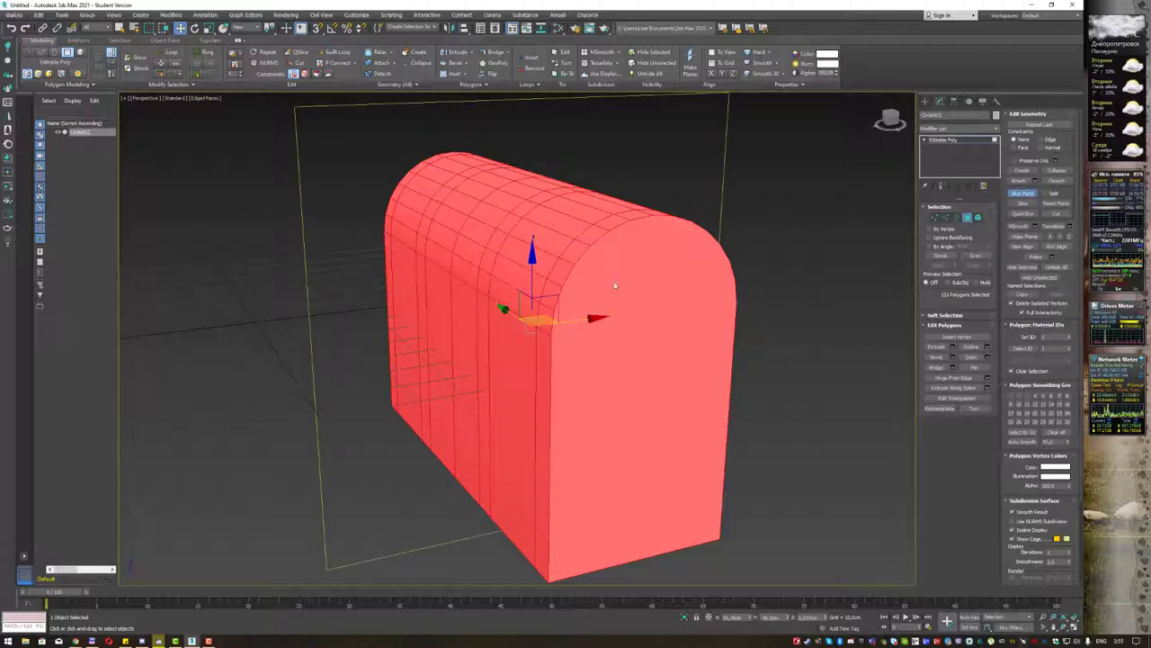
key("e")
key("a")
left_click_drag(546, 319, 538, 281)
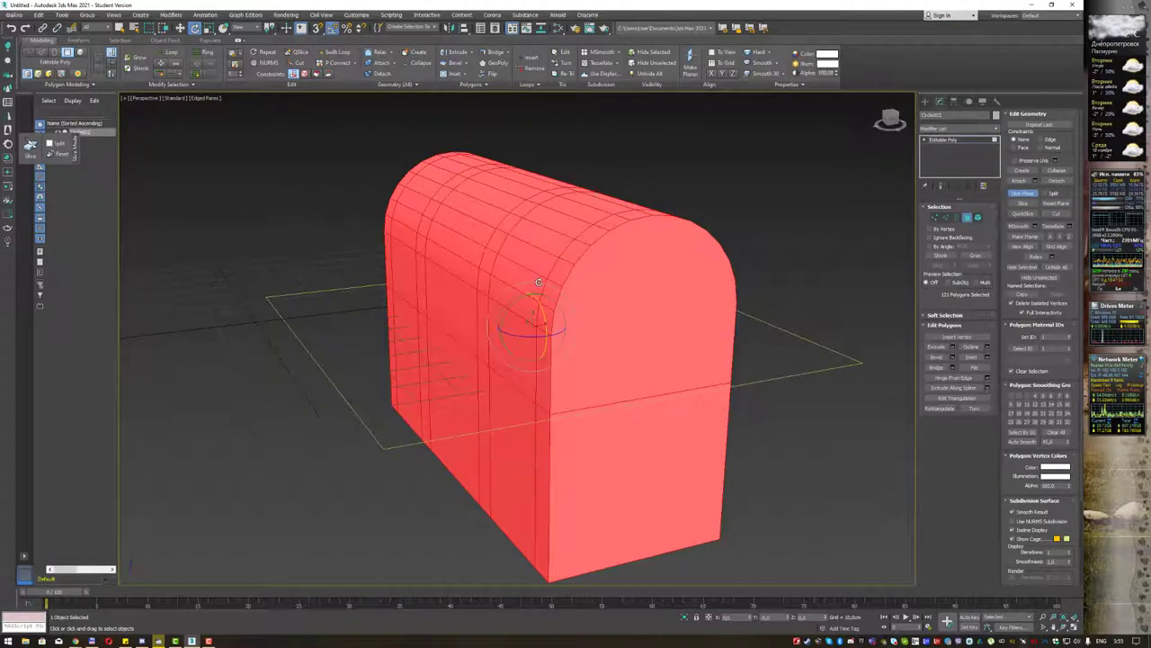
Slice a horizontal edge loop just below the lid seam, then lower the slice plane.
middle_click_drag(618, 279, 624, 280, "alt")
key("w")
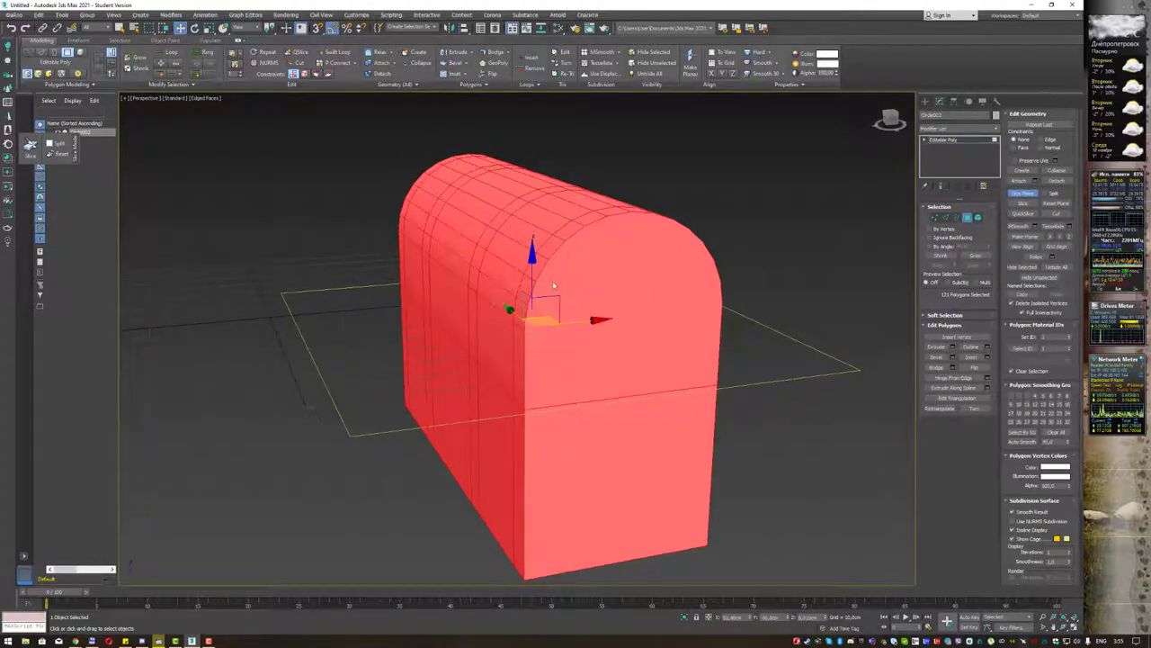
middle_click_drag(533, 276, 535, 233, "alt")
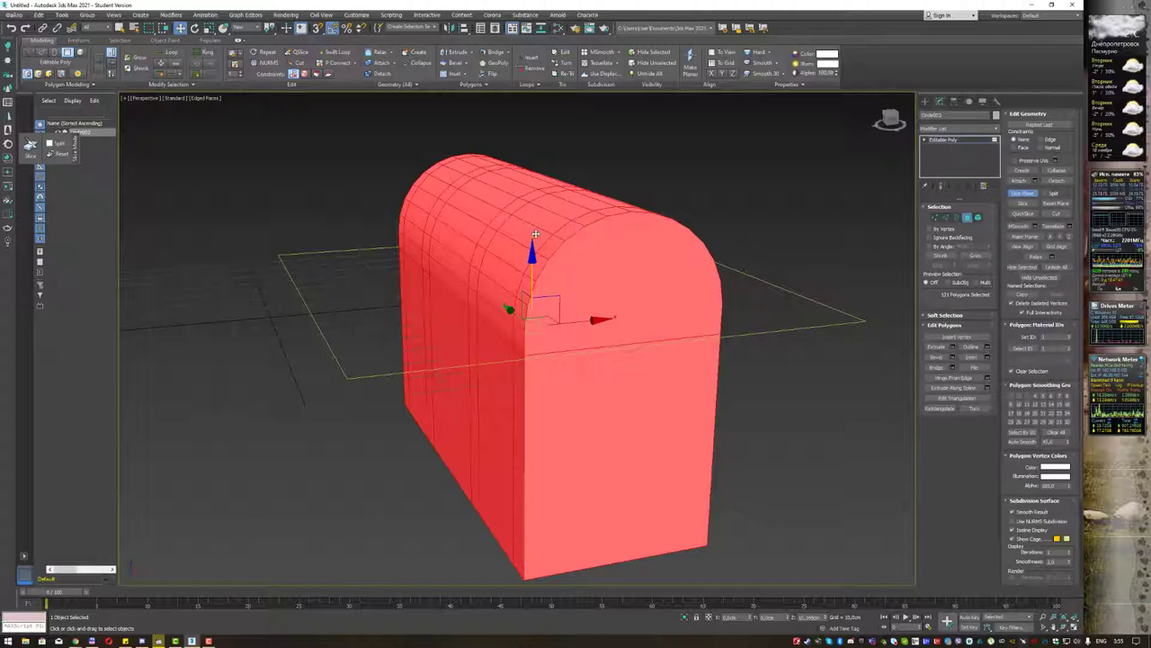
middle_click_drag(536, 234, 540, 270, "alt")
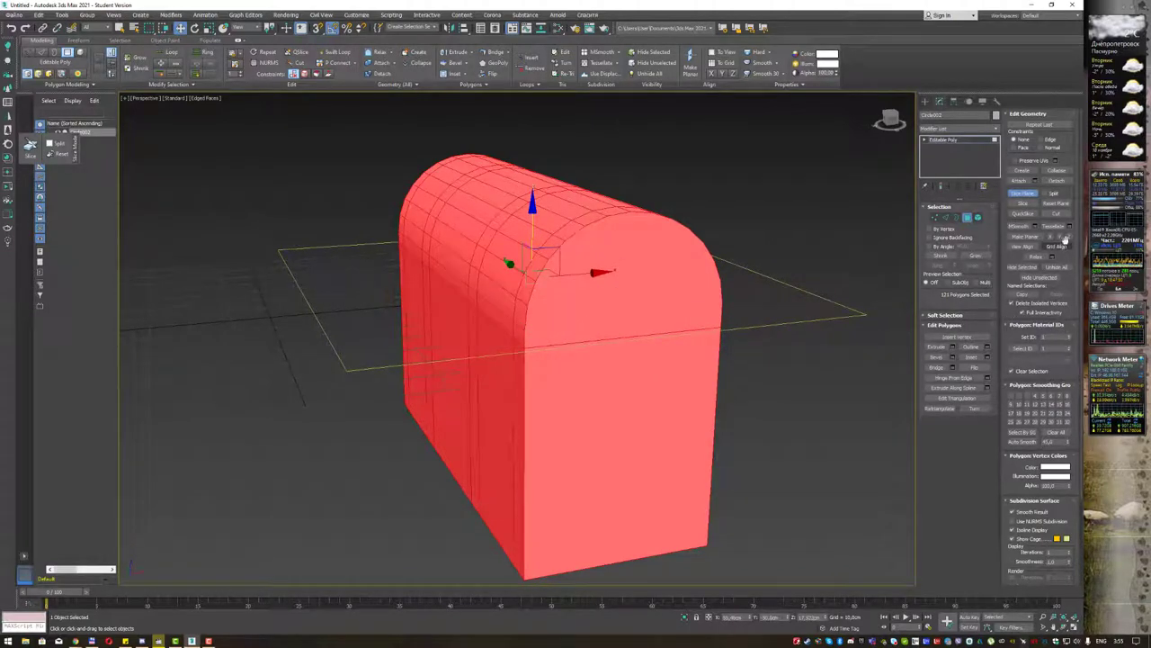
left_click(1037, 204)
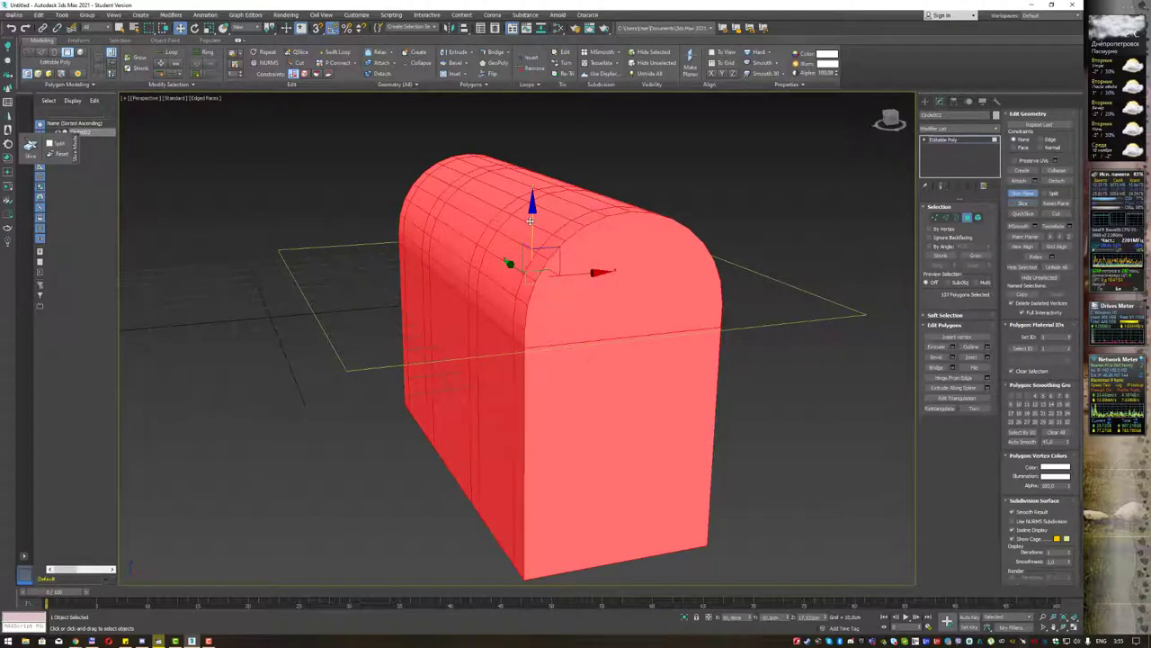
left_click_drag(529, 220, 531, 252)
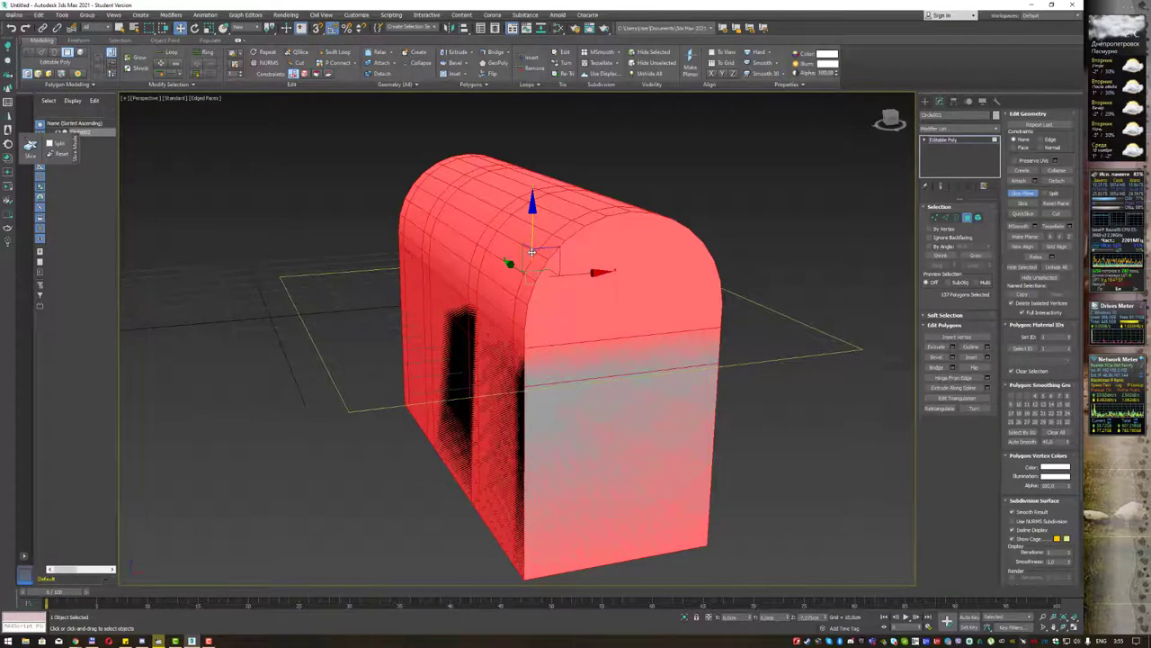
left_click_drag(531, 252, 531, 286)
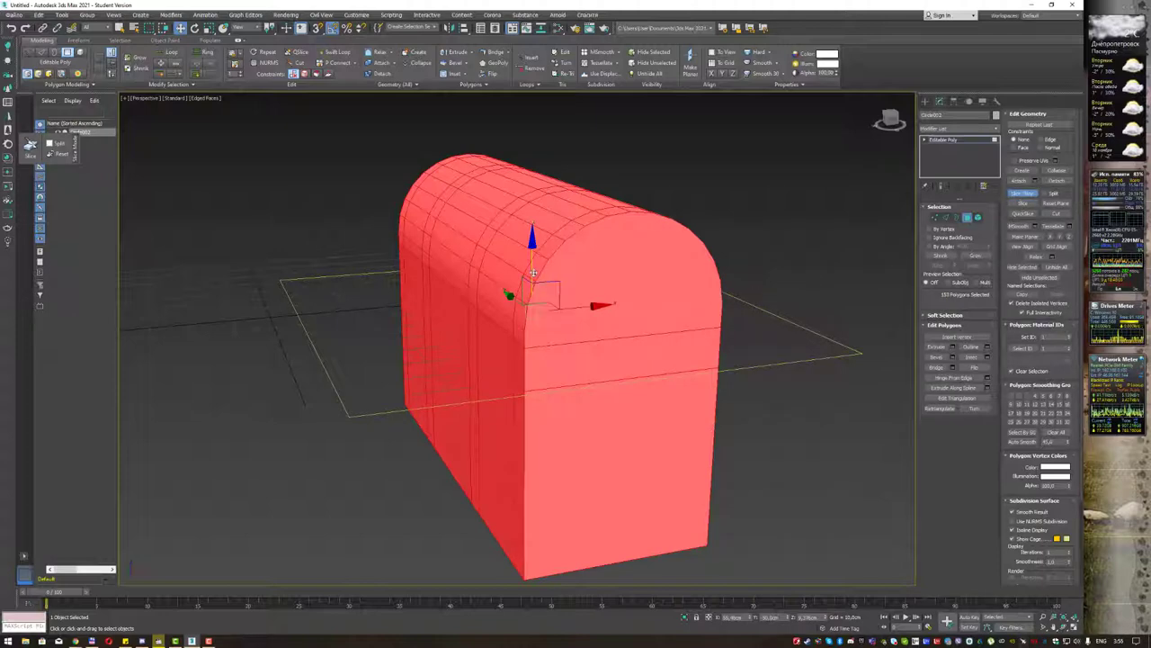
Lower the slice plane near the chest's base and cut a second horizontal loop there.
left_click_drag(532, 272, 531, 406)
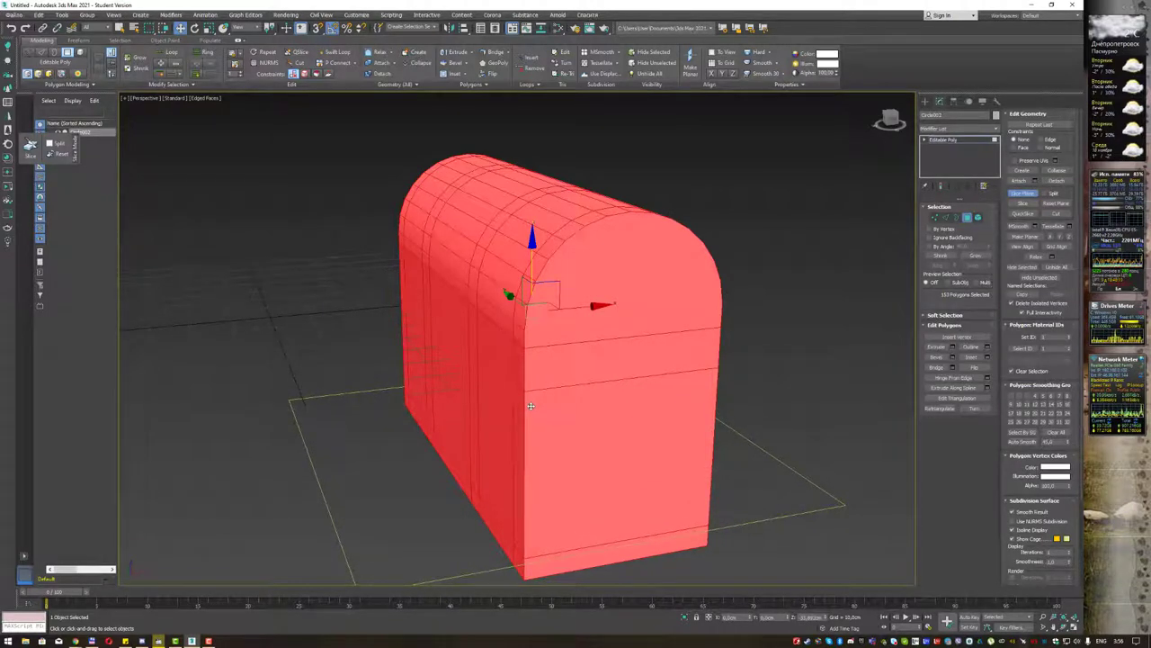
left_click_drag(530, 406, 532, 403)
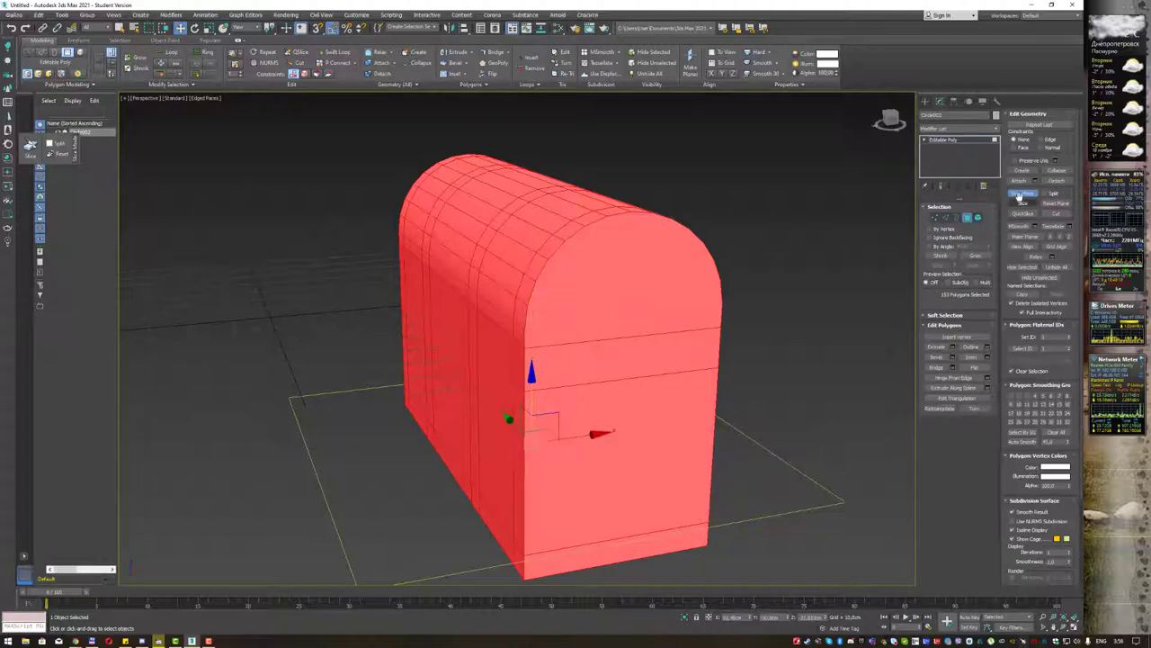
left_click(1021, 206)
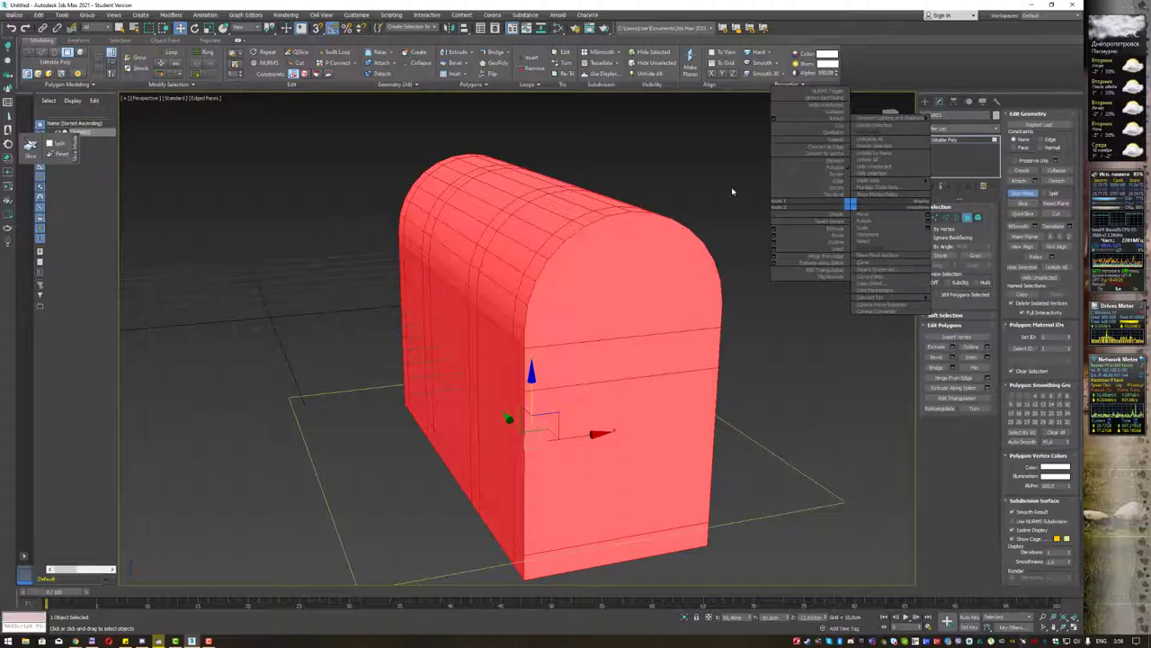
Clear the selection, then select the arched top, band and large lower face on one rounded end.
left_click(832, 202)
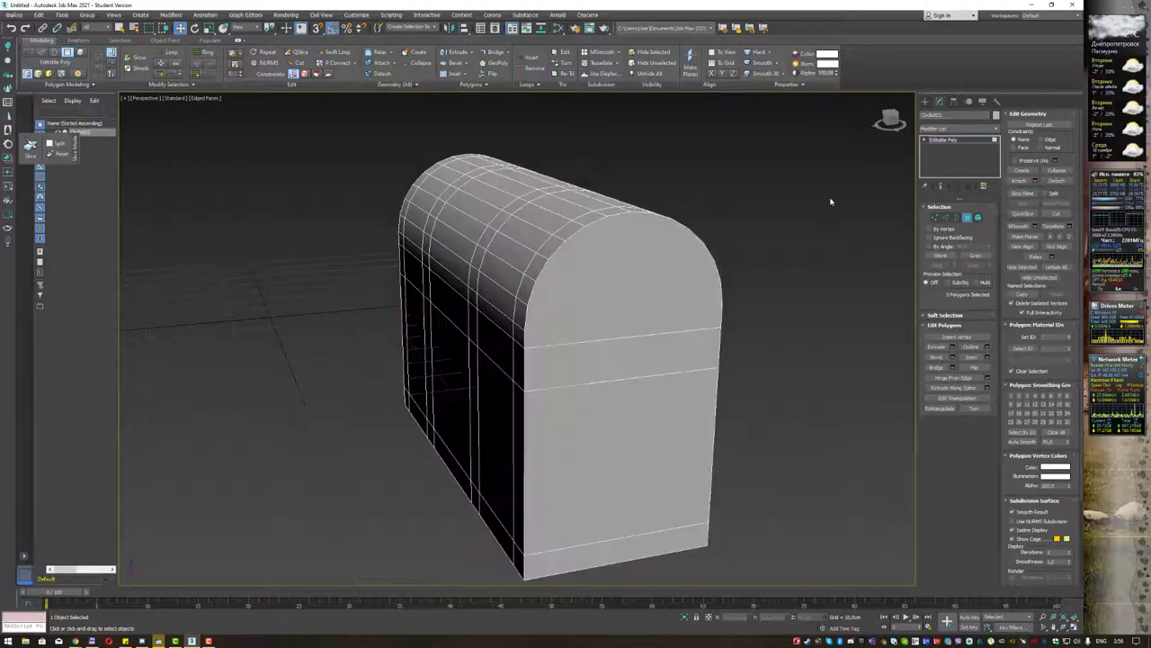
middle_click_drag(665, 266, 710, 252, "alt")
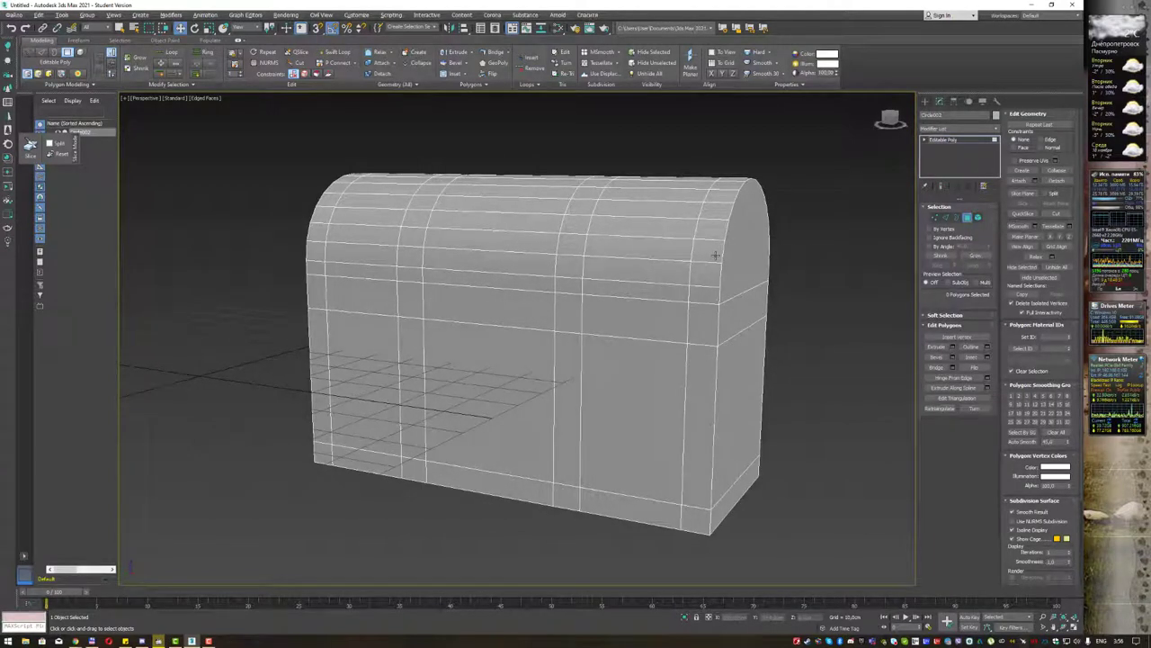
middle_click_drag(715, 255, 666, 255, "alt")
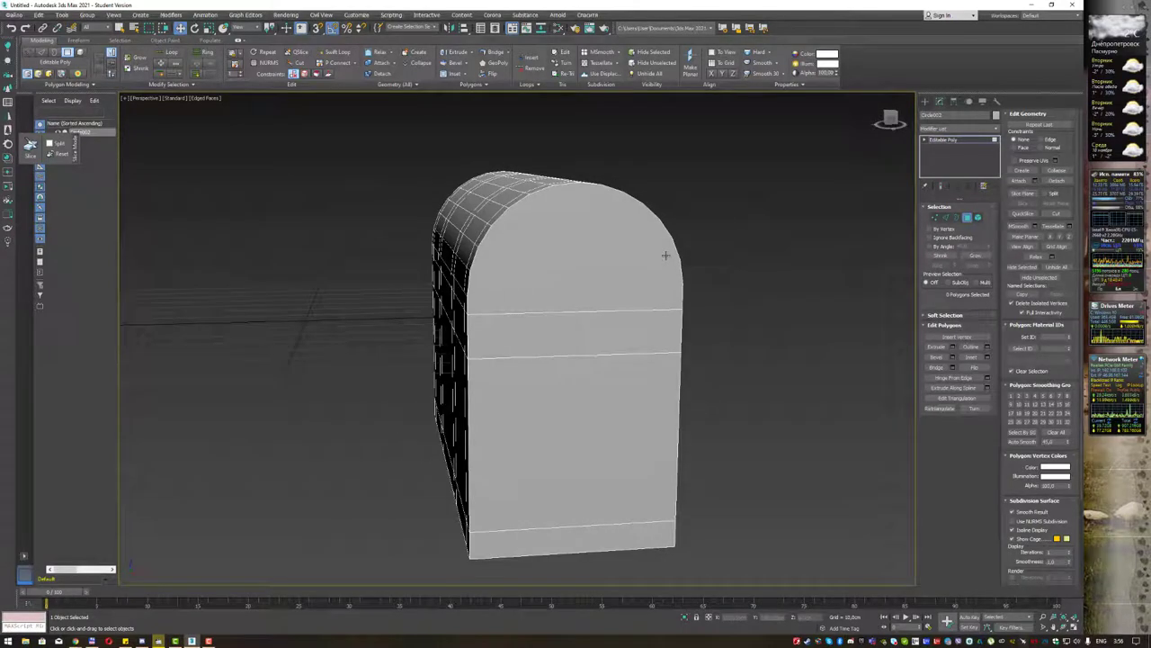
left_click(635, 277)
key("q")
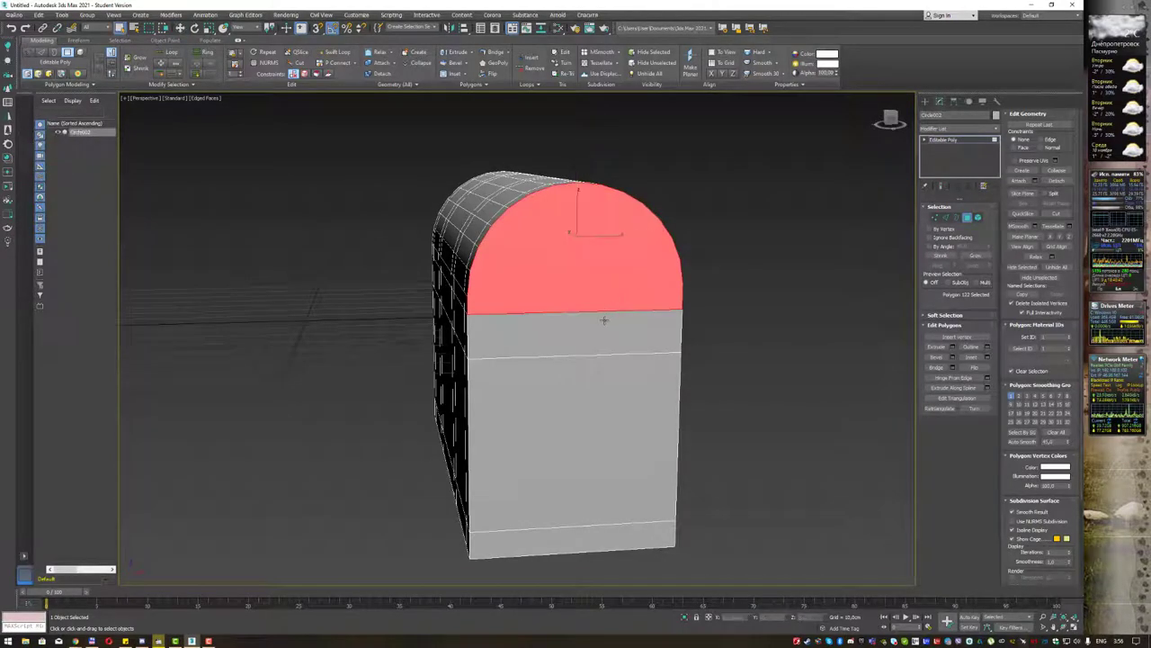
left_click(602, 322, "ctrl")
left_click(575, 402, "ctrl")
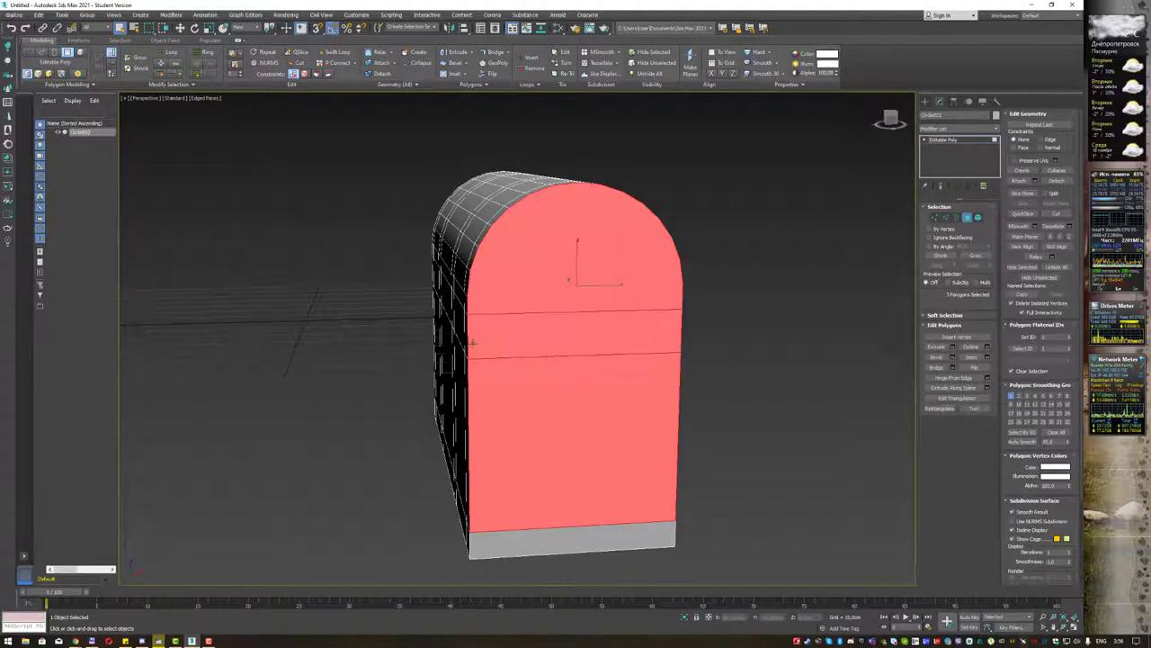
Add the bottom strips and all faces of the far arched end, then start an Inset.
middle_click_drag(446, 335, 460, 332, "alt")
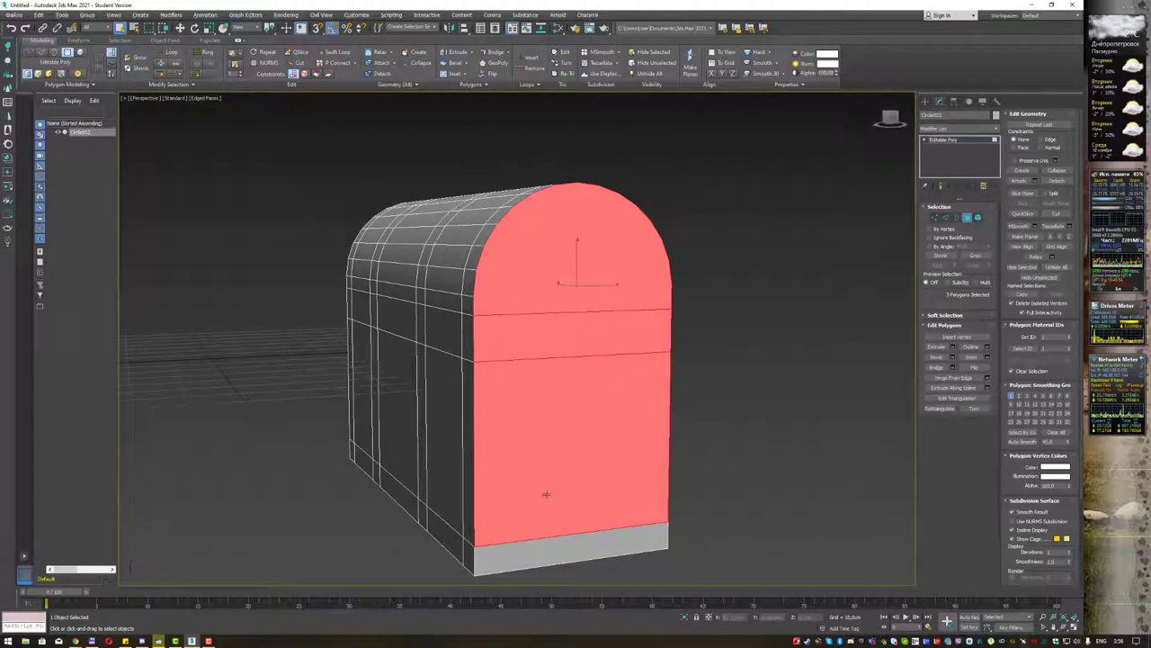
left_click(553, 545, "ctrl")
scroll(481, 358, "up", 5)
scroll(481, 358, "down", 3)
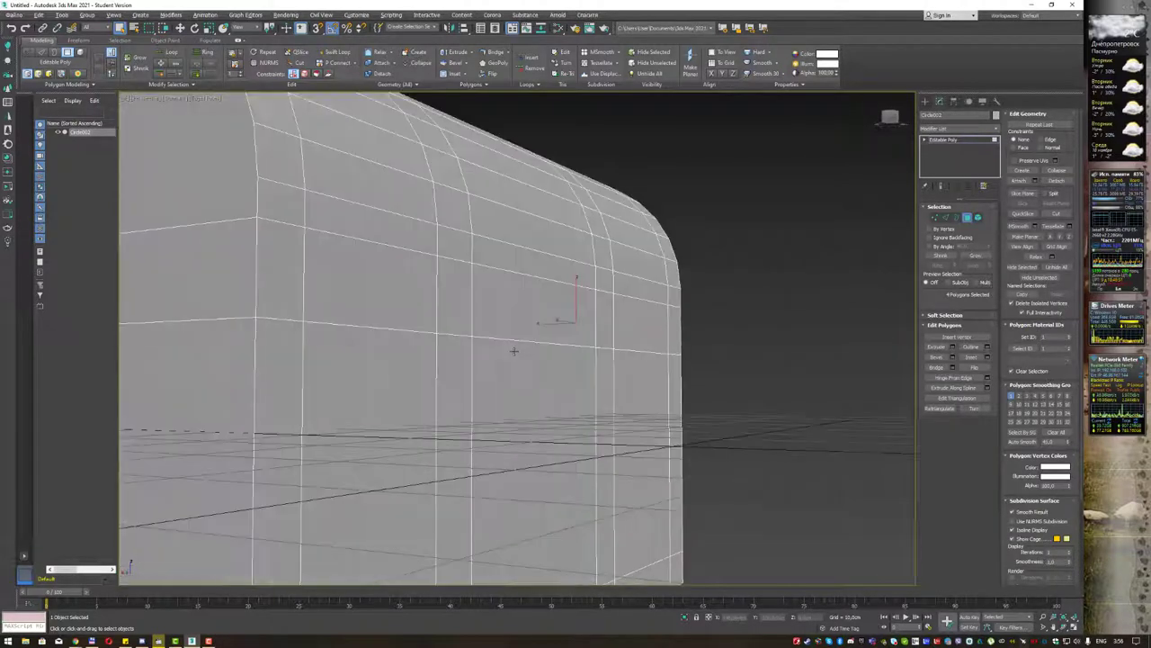
scroll(481, 358, "down", 2)
left_click(414, 441, "ctrl")
left_click(416, 409, "ctrl")
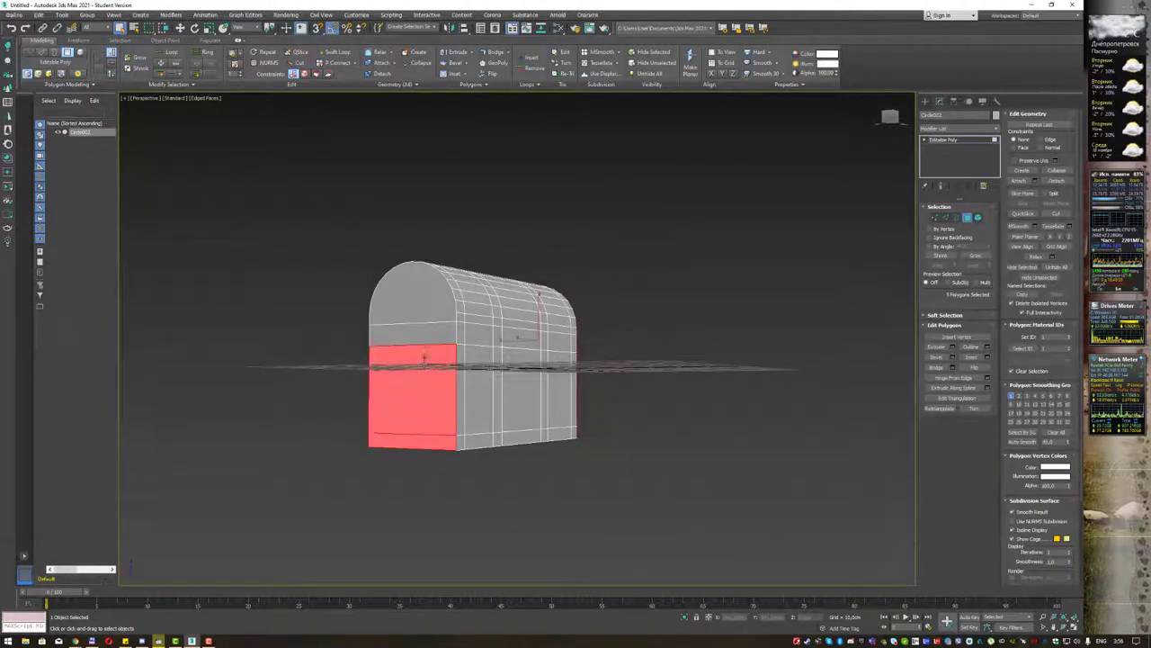
left_click(426, 338, "ctrl")
left_click(428, 312, "ctrl")
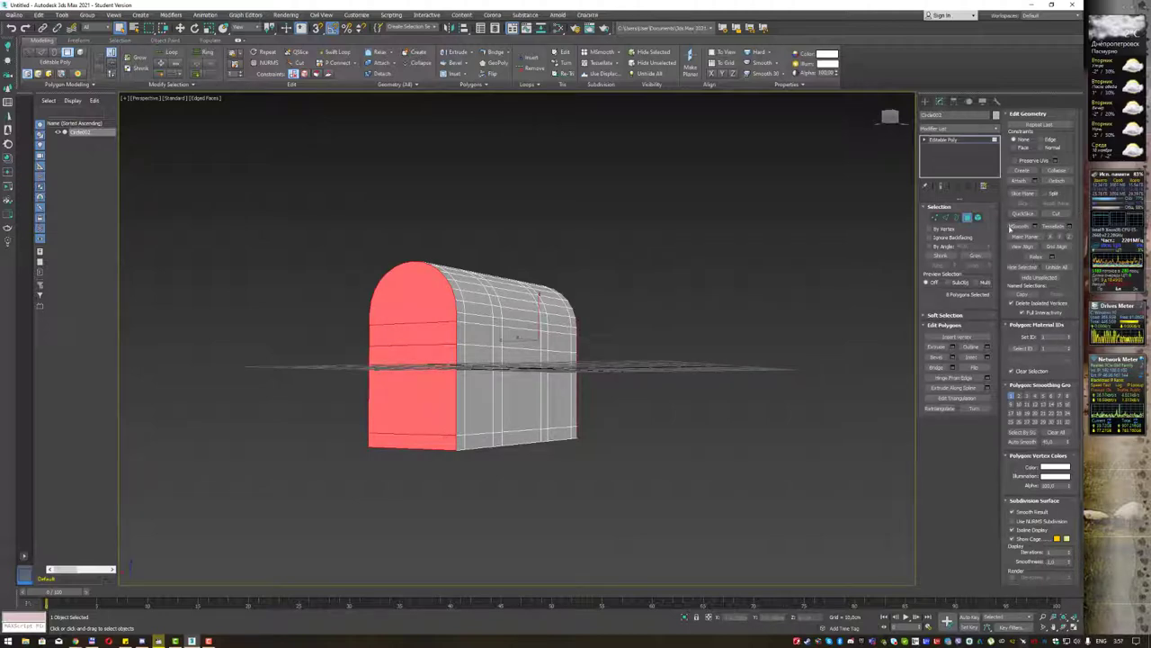
left_click(987, 357)
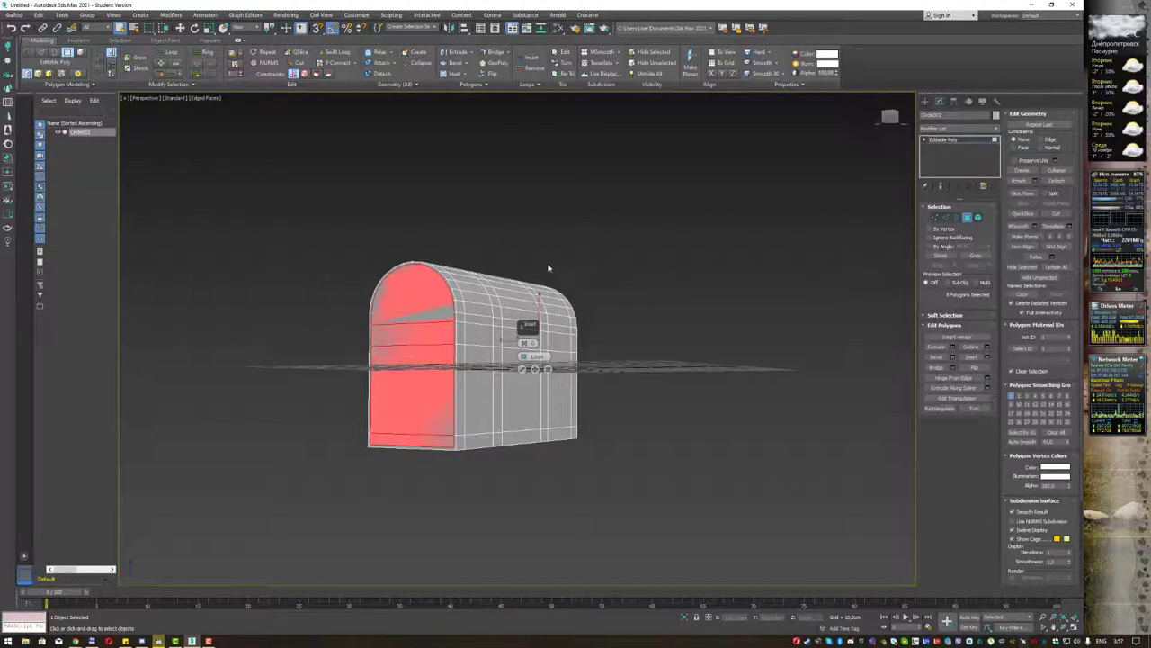
Inset both arched end faces by about 4.37 cm to leave a border frame.
middle_click_drag(548, 267, 563, 268, "alt")
scroll(563, 270, "up", 2)
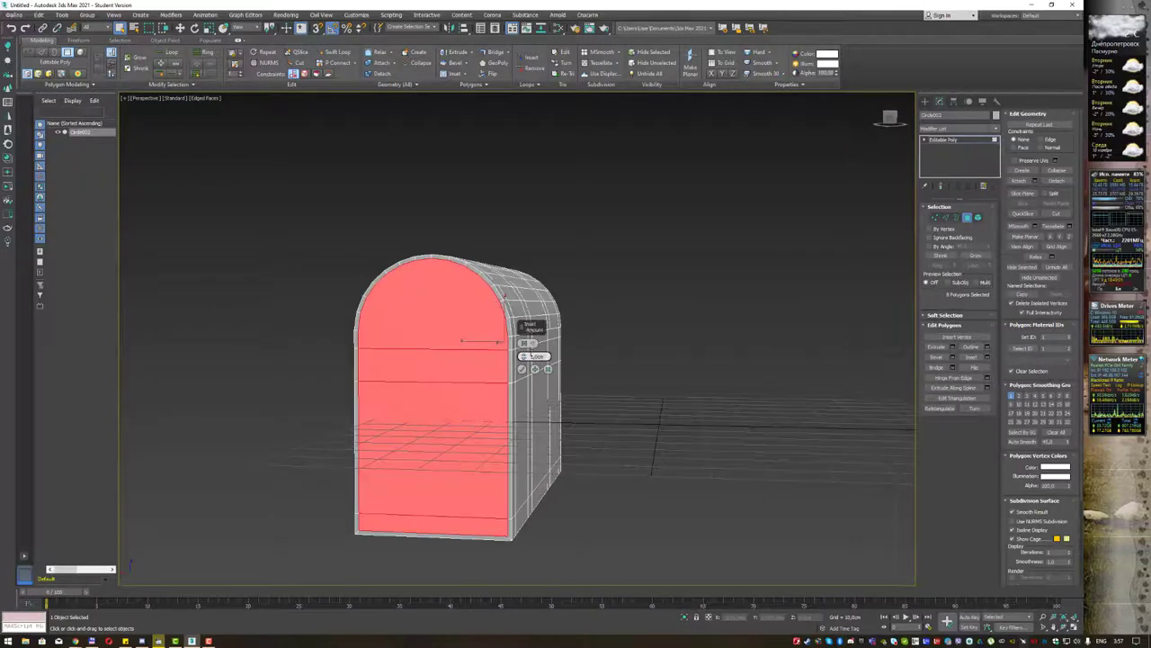
left_click_drag(524, 357, 524, 338)
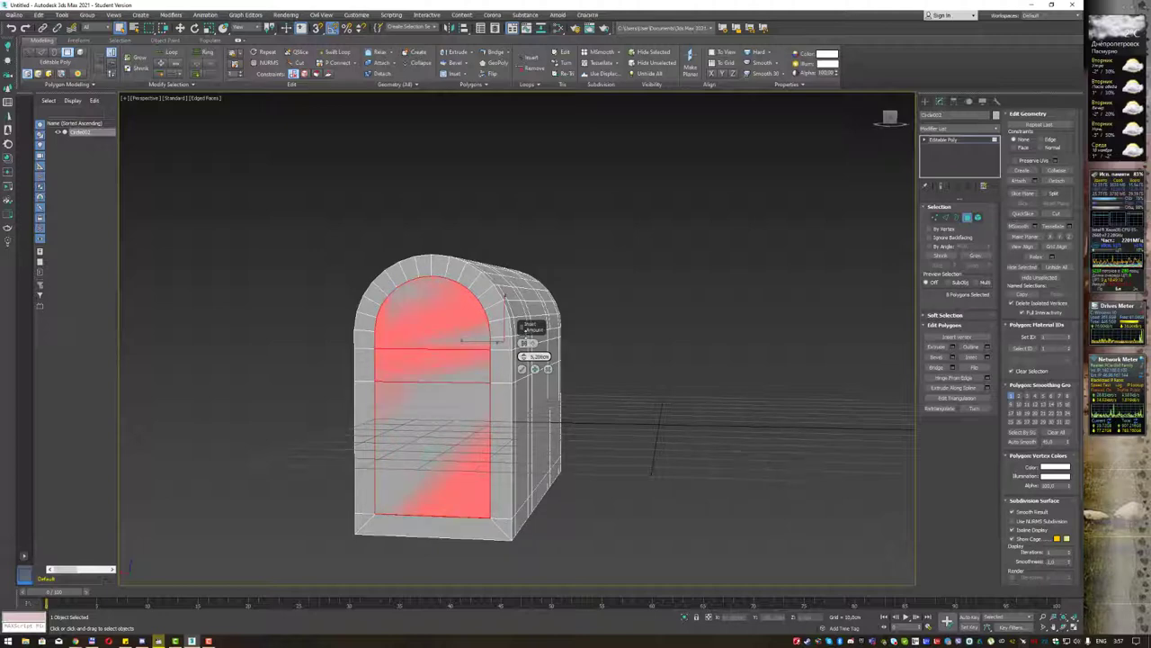
middle_click_drag(576, 322, 640, 307, "alt")
middle_click_drag(551, 301, 529, 326, "alt")
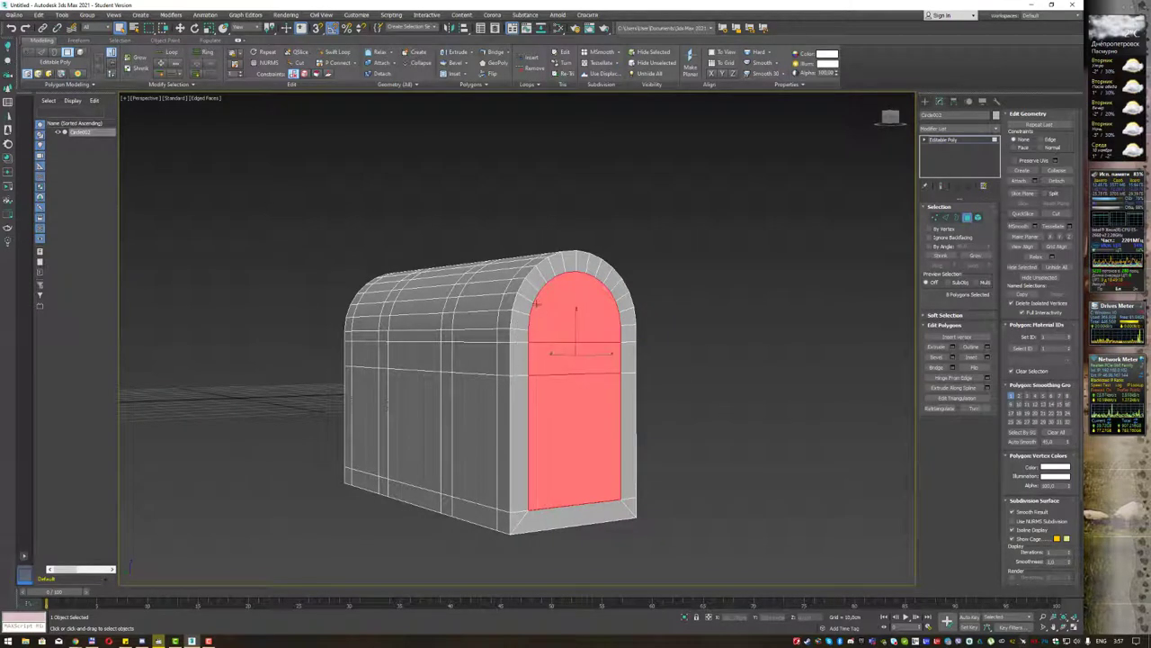
Clear the selection and select the bottom face strip of one arched end.
left_click(573, 218)
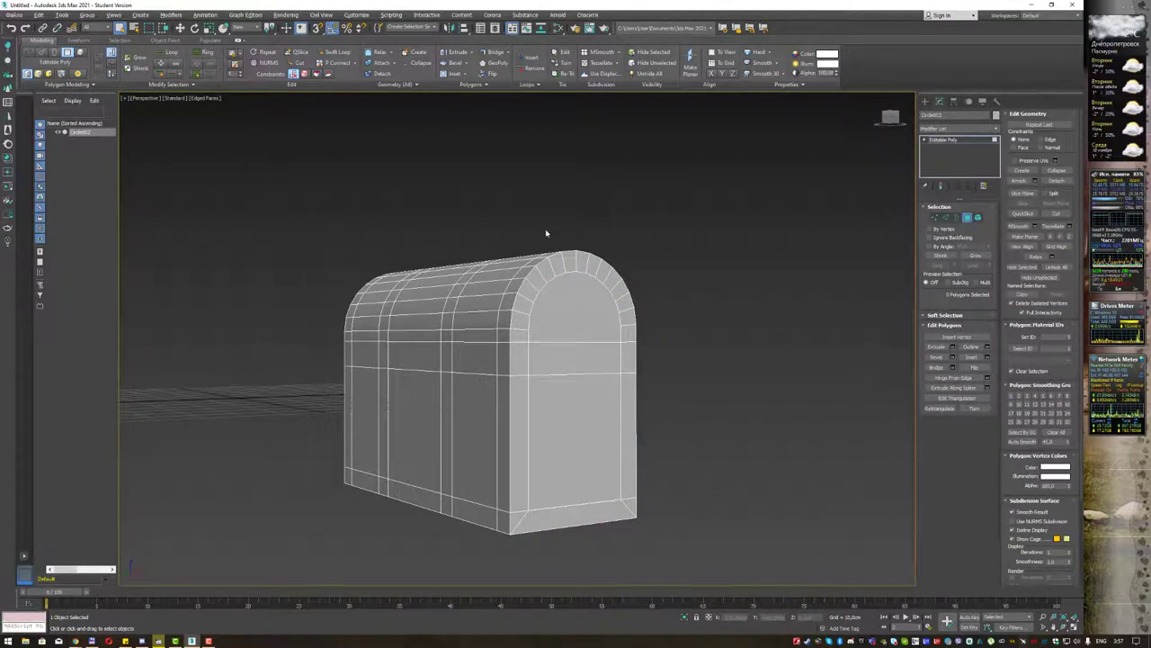
middle_click_drag(545, 233, 617, 236, "alt")
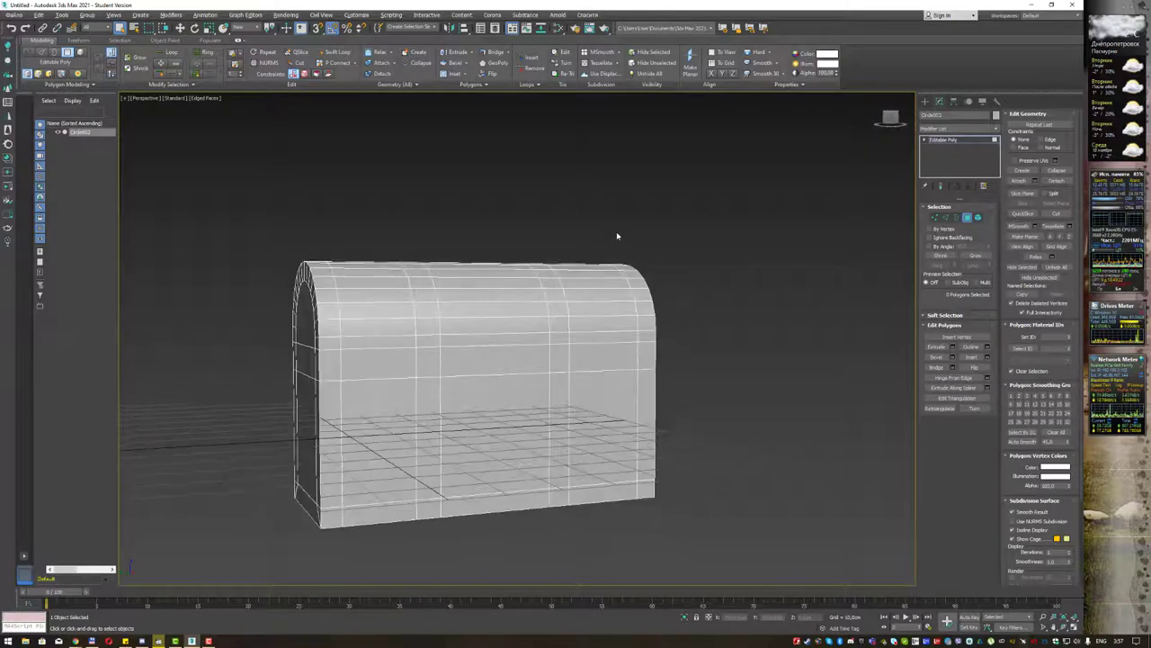
mouse_move(390, 476)
middle_mouse_down("alt")
mouse_move(381, 477)
mouse_move(491, 466)
mouse_move(434, 467)
middle_mouse_up("alt")
left_click(446, 512)
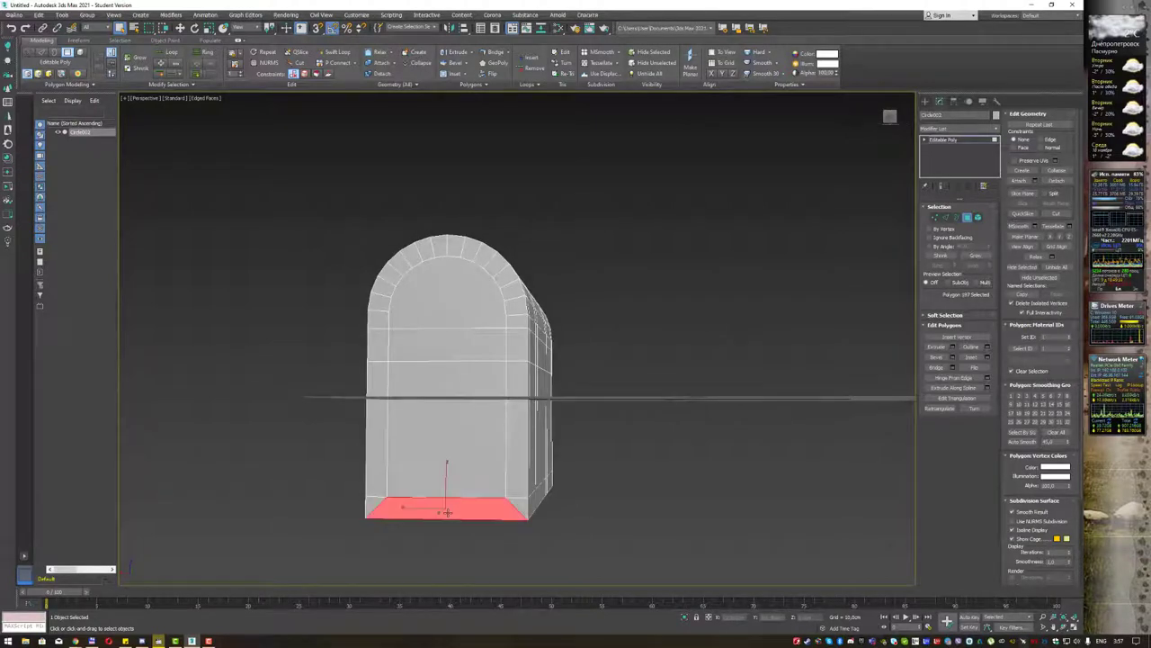
Select the polygons along the chest's entire bottom row.
left_click(524, 503, "ctrl")
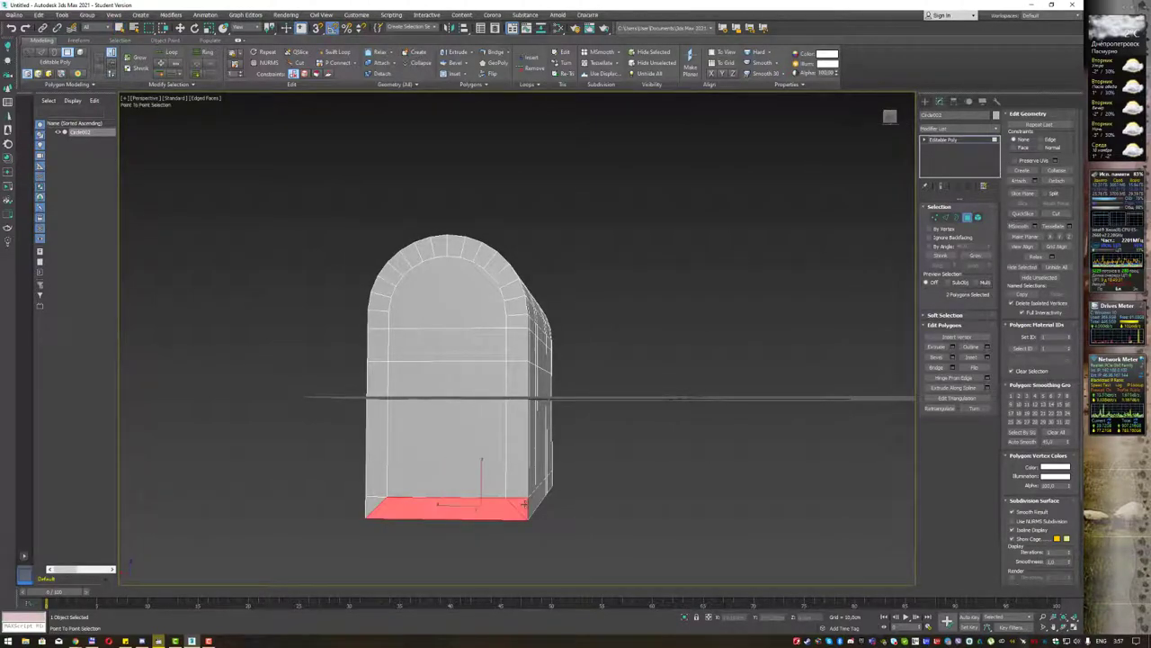
left_click(525, 504, "alt")
middle_click_drag(419, 486, 403, 488, "alt")
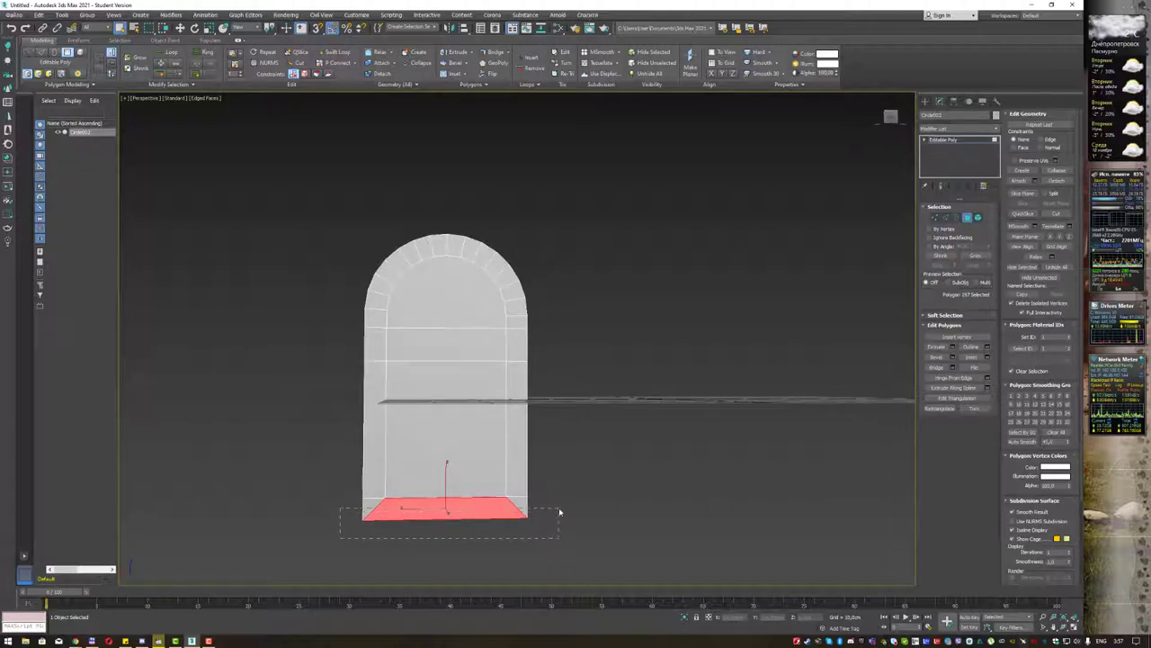
left_click_drag(554, 517, 559, 510)
mouse_move(617, 475)
middle_mouse_down("alt")
mouse_move(523, 455)
mouse_move(556, 452)
mouse_move(630, 509)
middle_mouse_up("alt")
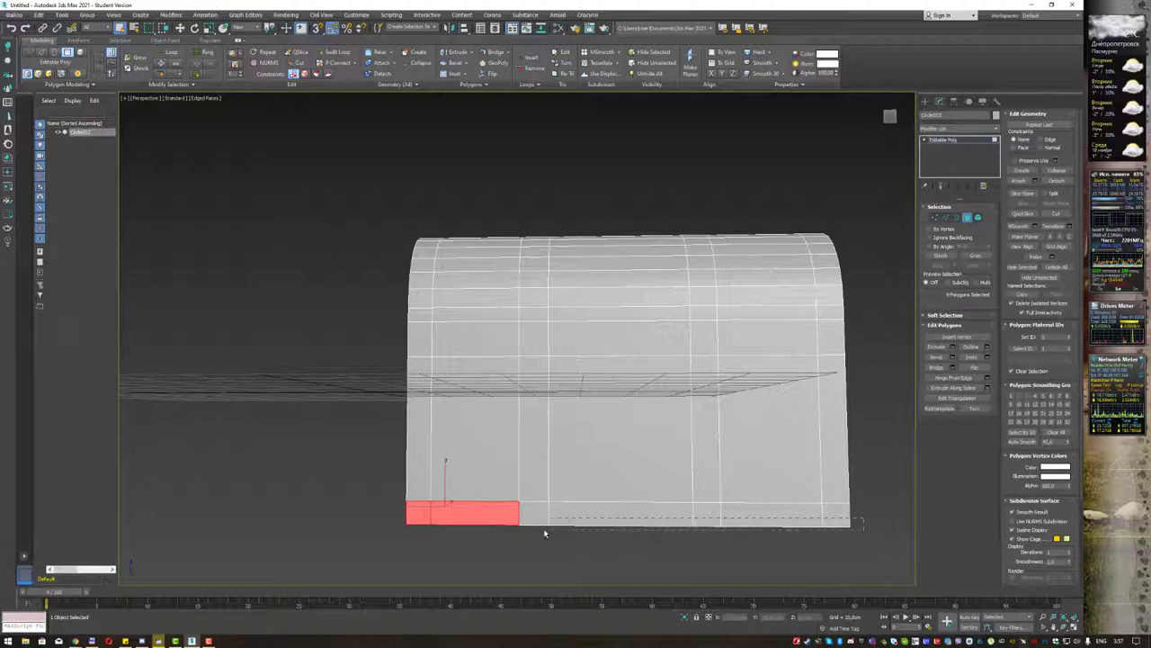
left_click_drag(831, 539, 505, 537)
Add the bottom side faces and remove side and front strips so only bottom faces stay selected.
middle_click_drag(832, 432, 740, 437, "alt")
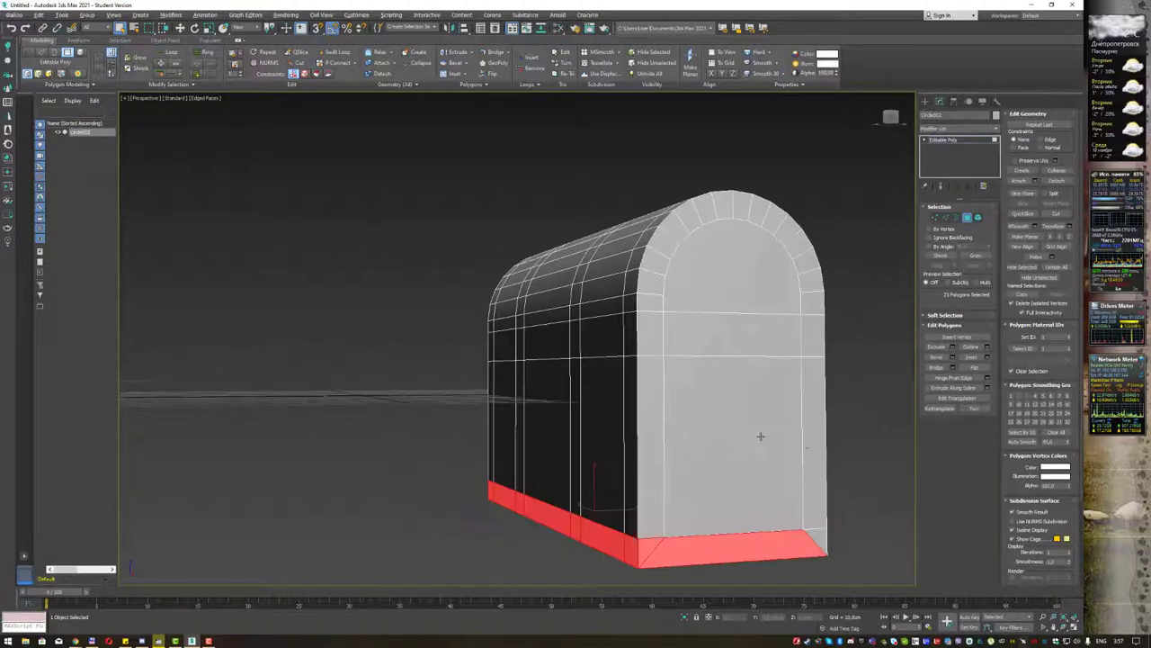
middle_click_drag(751, 529, 725, 537, "alt")
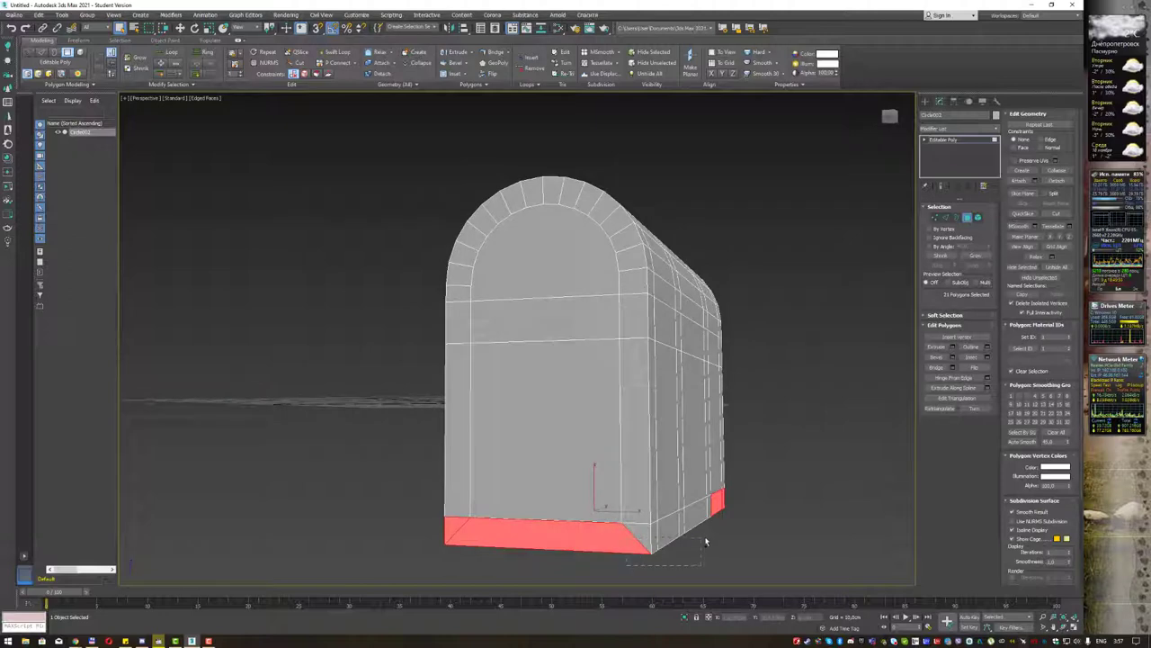
left_click_drag(706, 541, 706, 535, "ctrl")
left_click(724, 523, "ctrl")
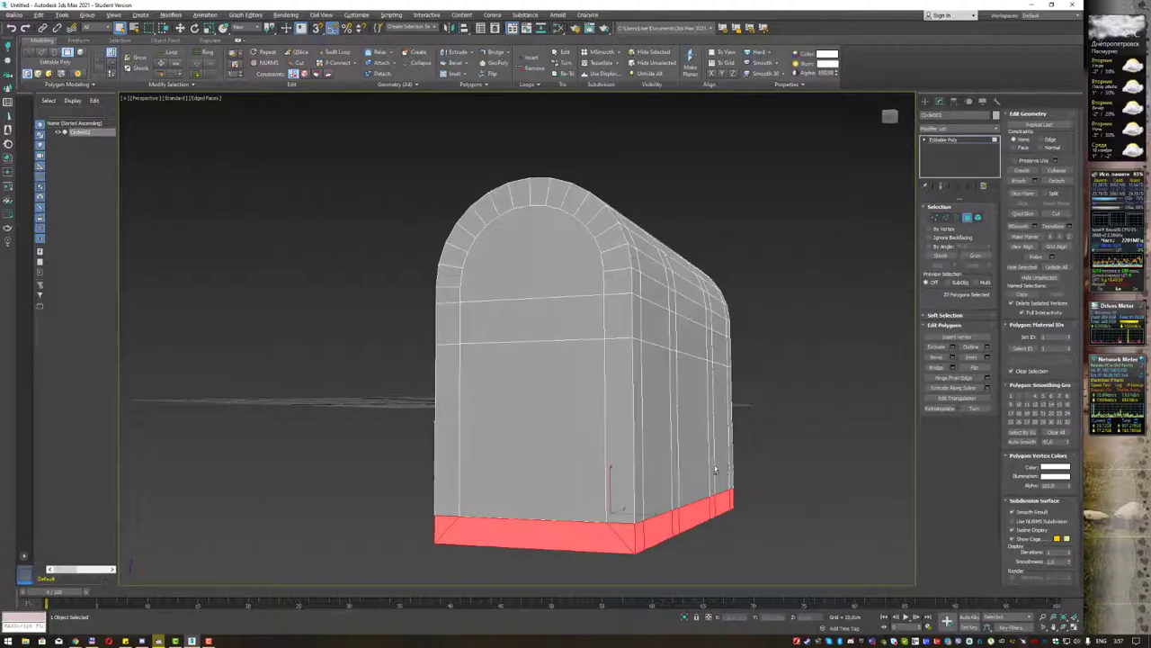
mouse_move(753, 504)
middle_mouse_down("alt")
mouse_move(662, 431)
mouse_move(717, 389)
middle_mouse_up("alt")
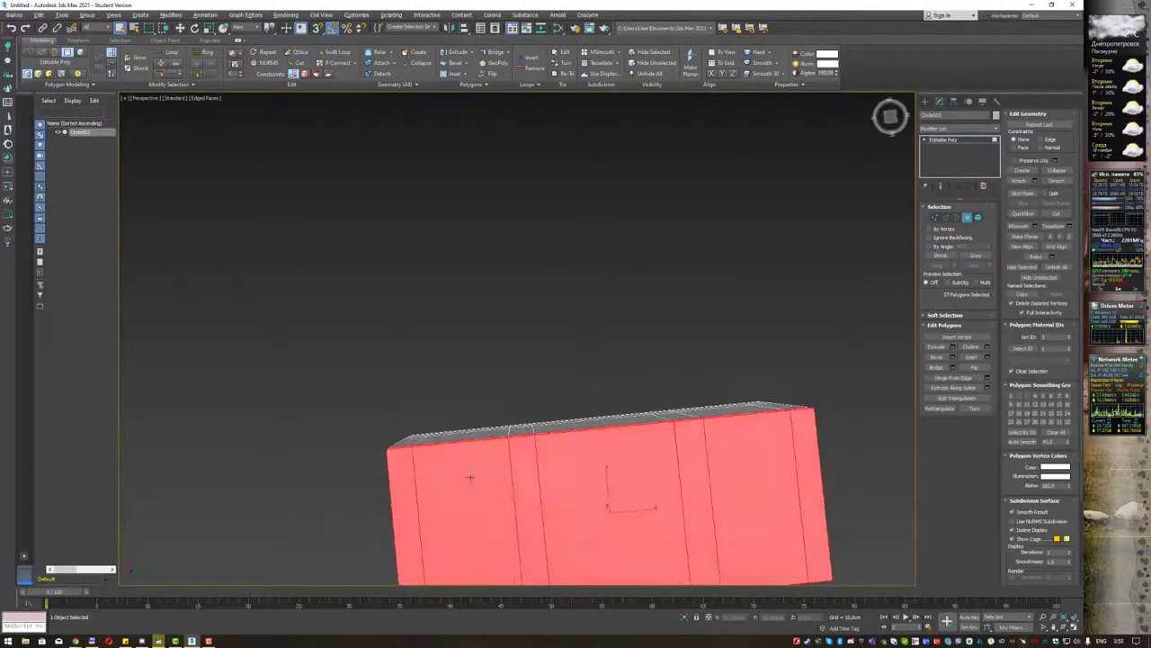
left_click(409, 485, "alt")
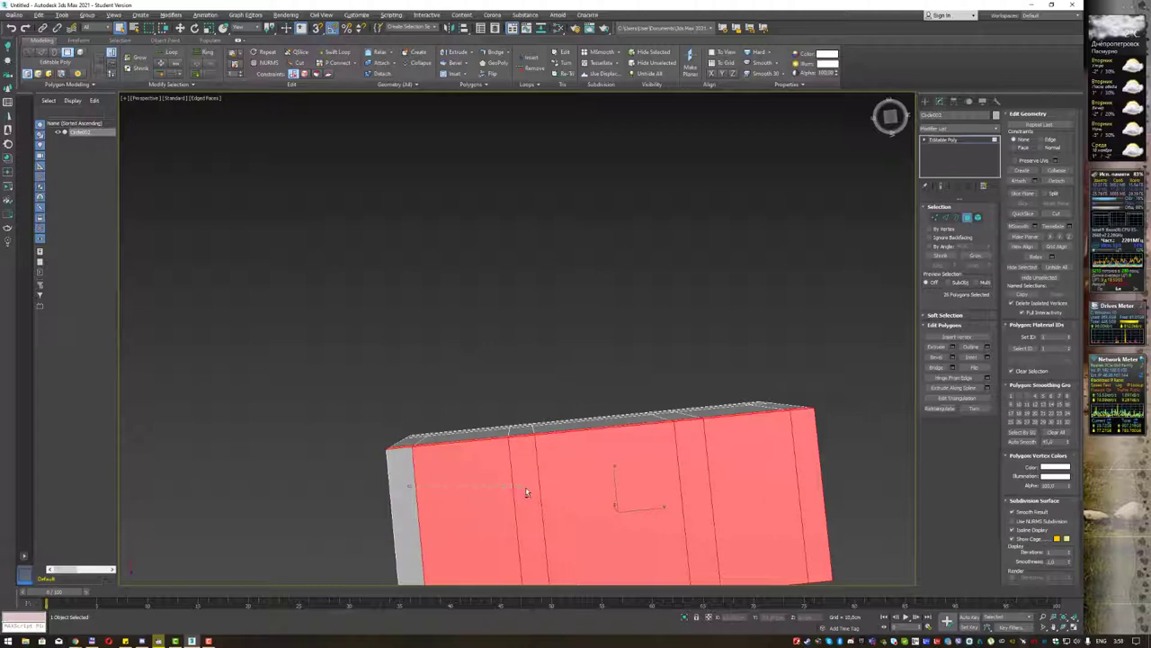
left_click(805, 501, "alt")
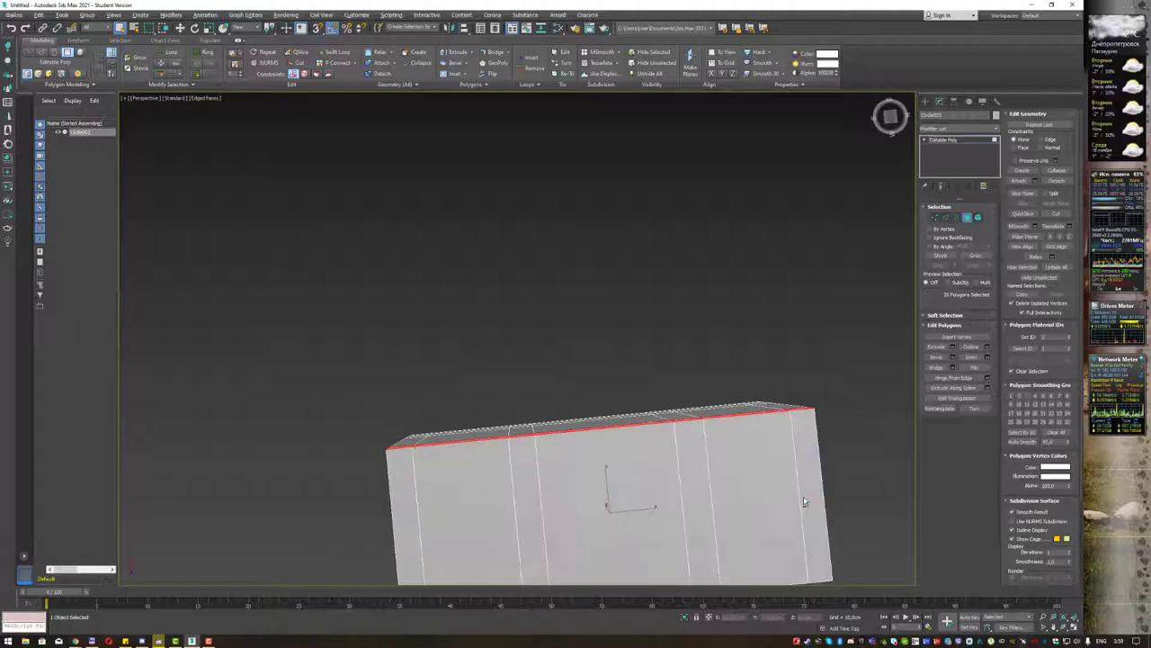
mouse_move(779, 455)
middle_mouse_down("alt")
mouse_move(814, 431)
mouse_move(717, 537)
middle_mouse_up("alt")
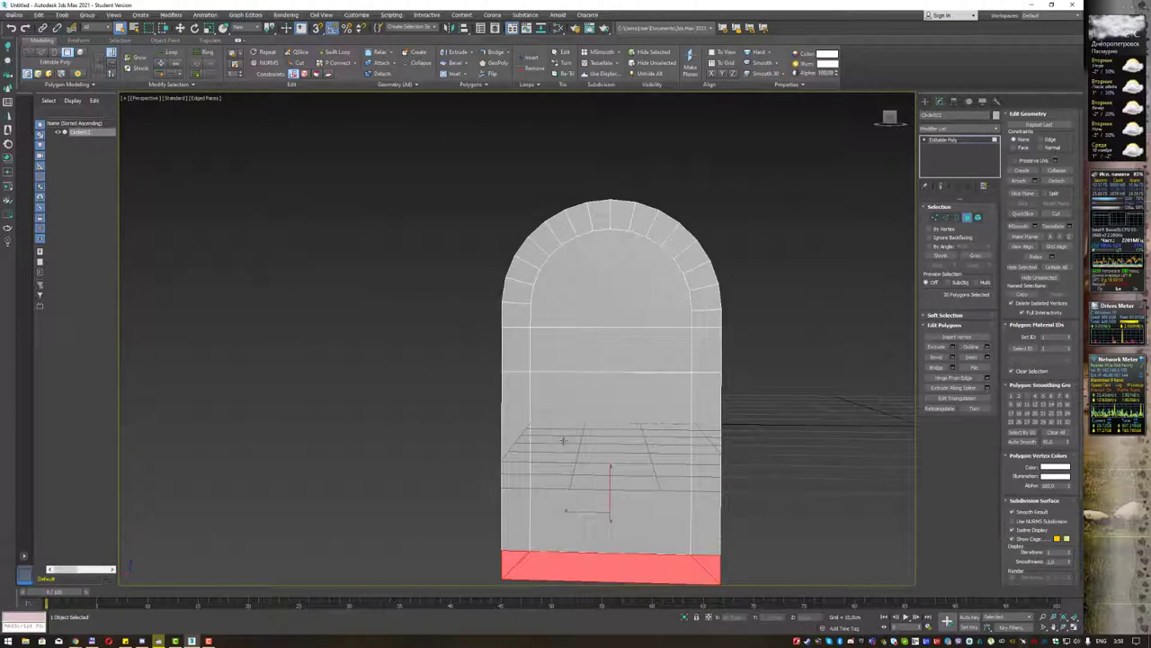
Add the front end's left and right columns and the strip below the arch to the selection.
left_click(521, 402, "ctrl")
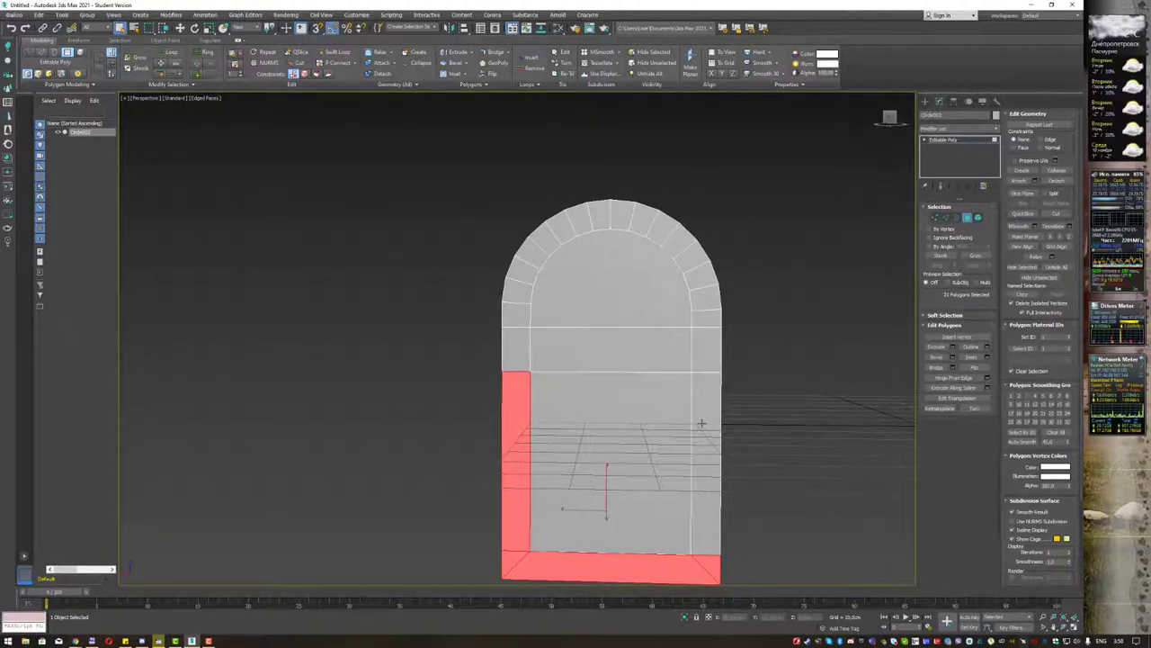
left_click(701, 423, "ctrl")
left_click(704, 355, "ctrl")
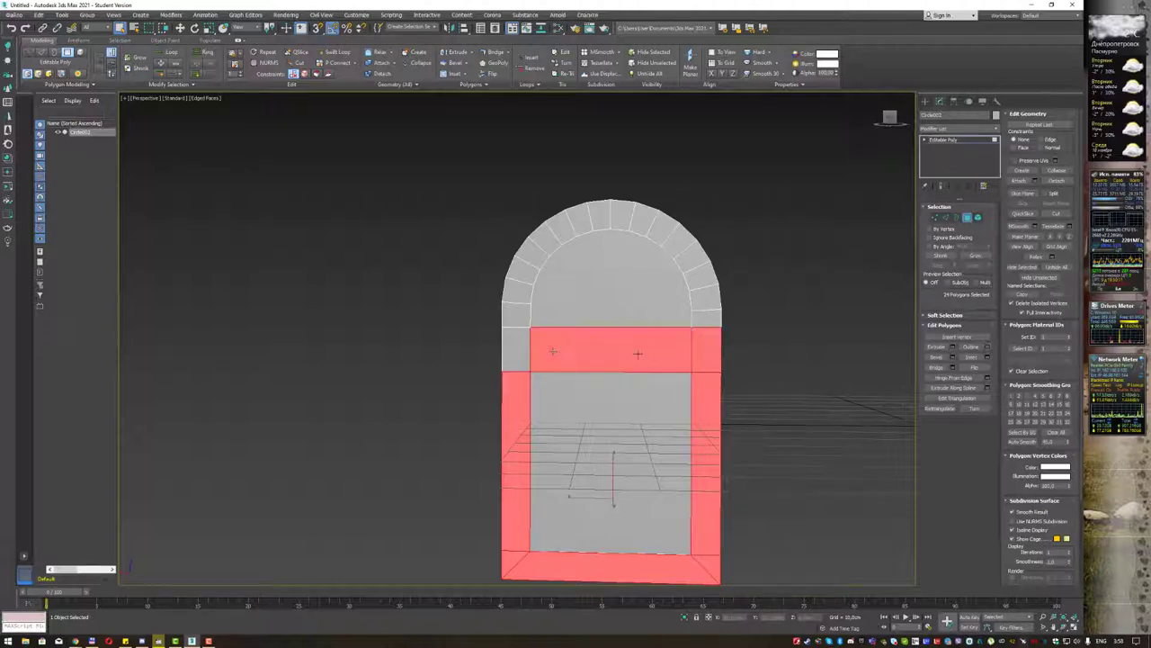
left_click(555, 351, "ctrl")
left_click(522, 348, "ctrl")
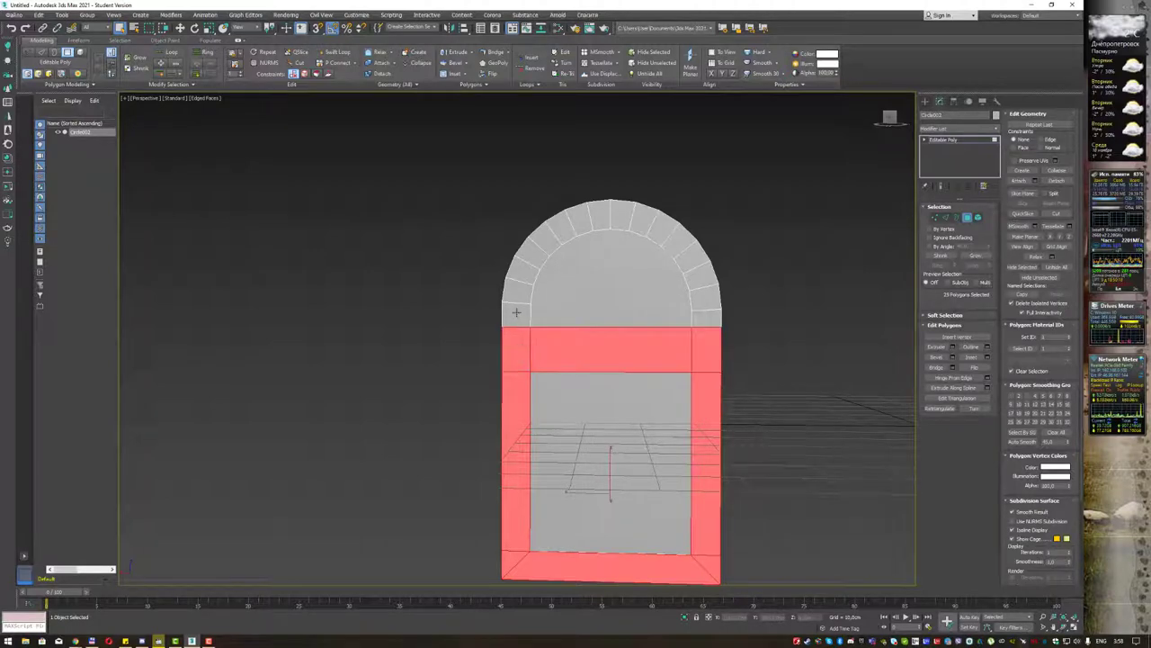
Add every segment of the front end's arch ring to the selection.
left_click(517, 313, "ctrl")
left_click(520, 292, "ctrl")
left_click(526, 270, "ctrl")
left_click(535, 252, "ctrl")
left_click(550, 236, "ctrl")
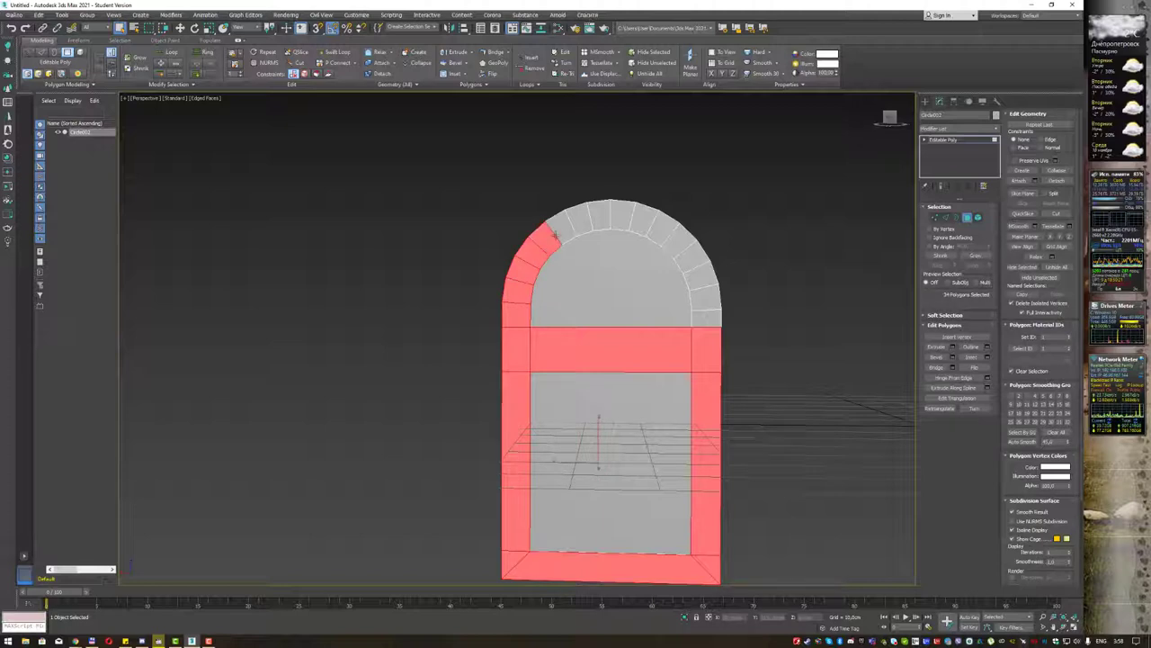
left_click(569, 223, "ctrl")
left_click(592, 221, "ctrl")
left_click(607, 213, "ctrl")
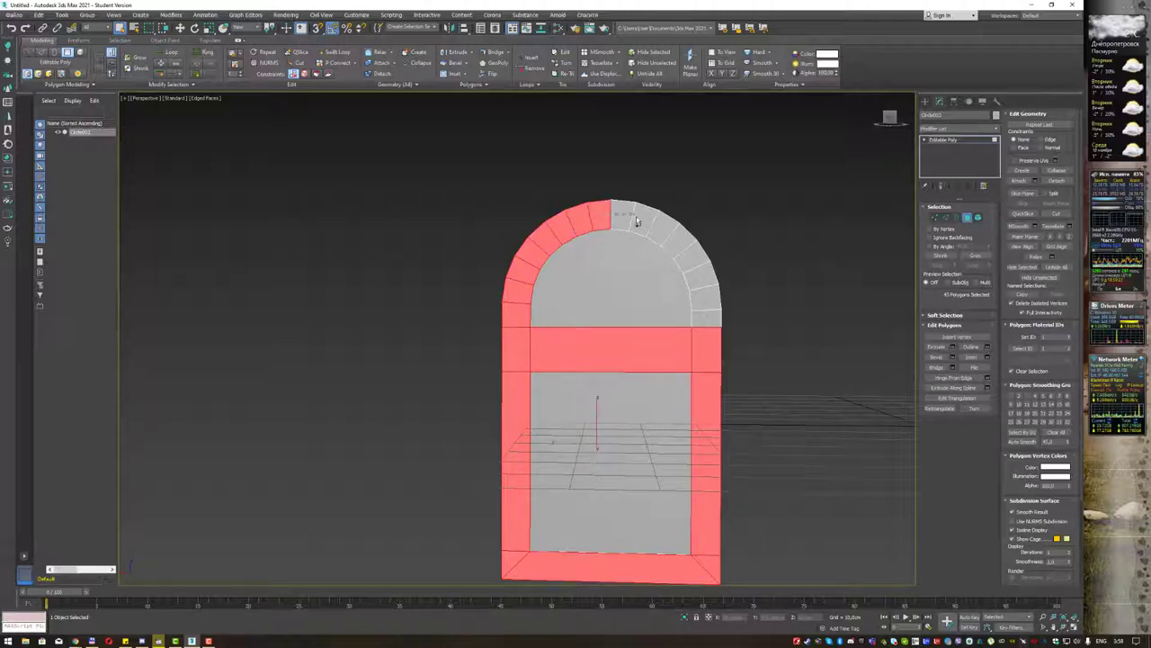
left_click(622, 213, "ctrl")
left_click(642, 218, "ctrl")
left_click(662, 227, "ctrl")
left_click(679, 239, "ctrl")
left_click(694, 255, "ctrl")
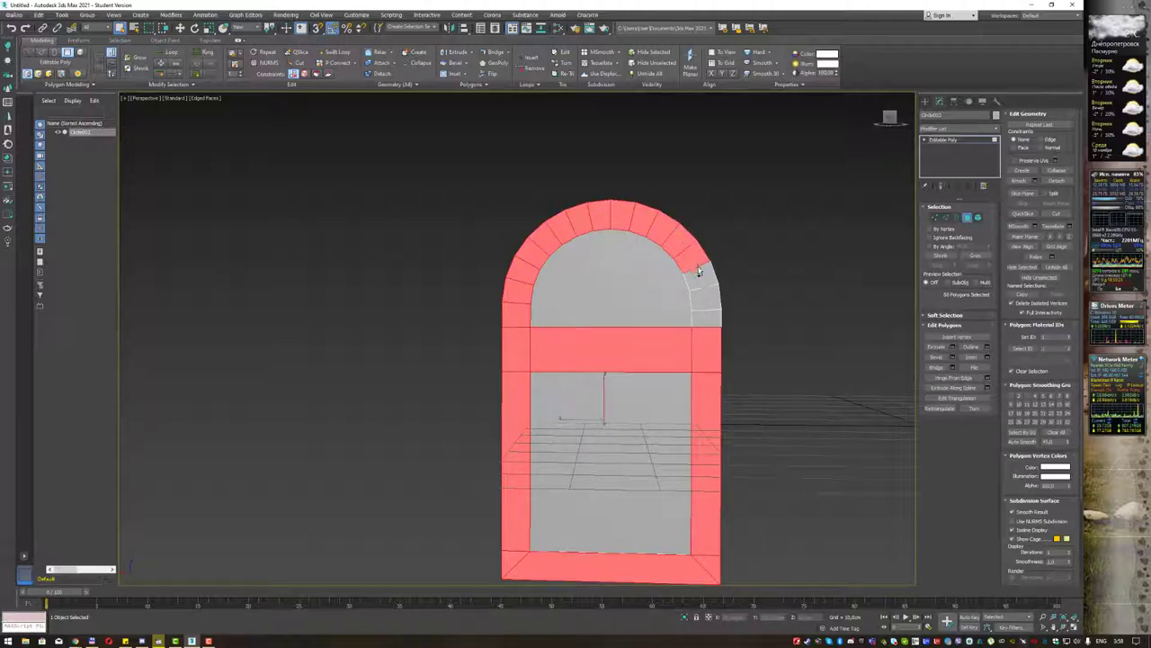
left_click(702, 282, "ctrl")
left_click(707, 300, "ctrl")
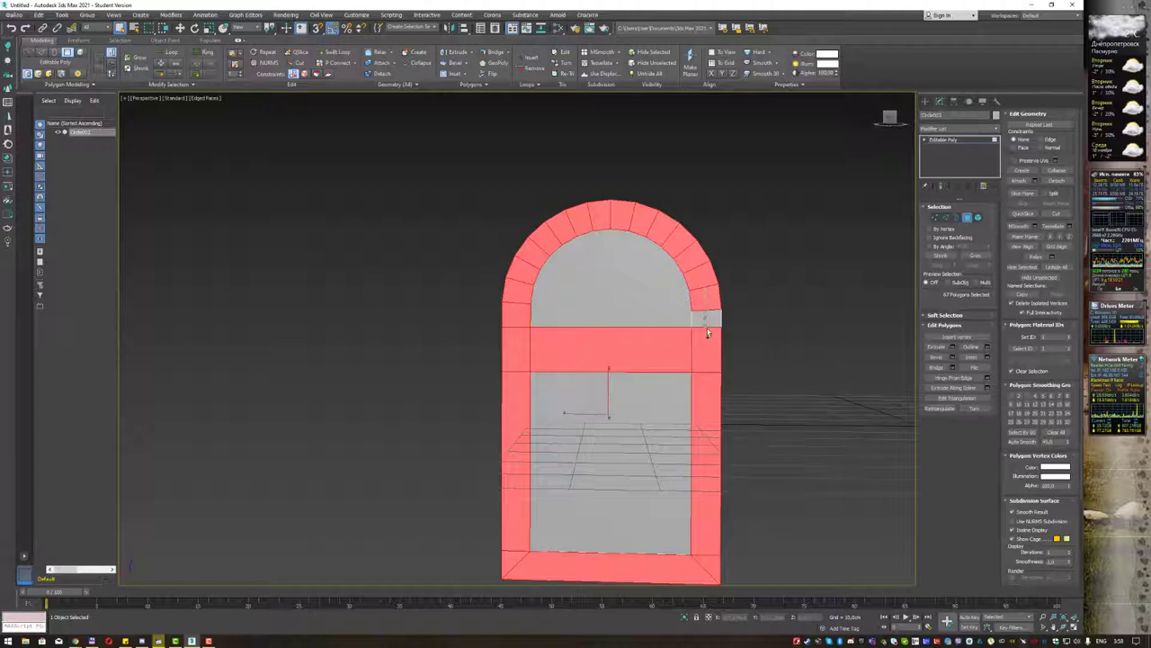
left_click(707, 322, "ctrl")
Remove stray side faces from the band selection and switch to Front view.
middle_click_drag(752, 331, 709, 329, "alt")
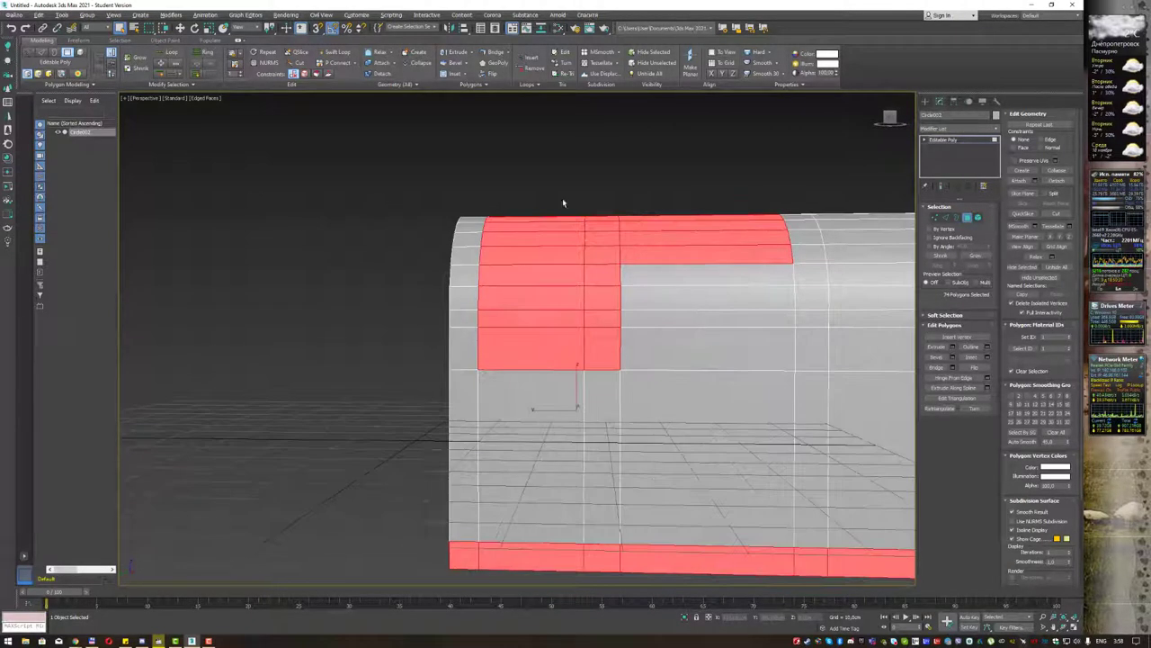
left_click(771, 398)
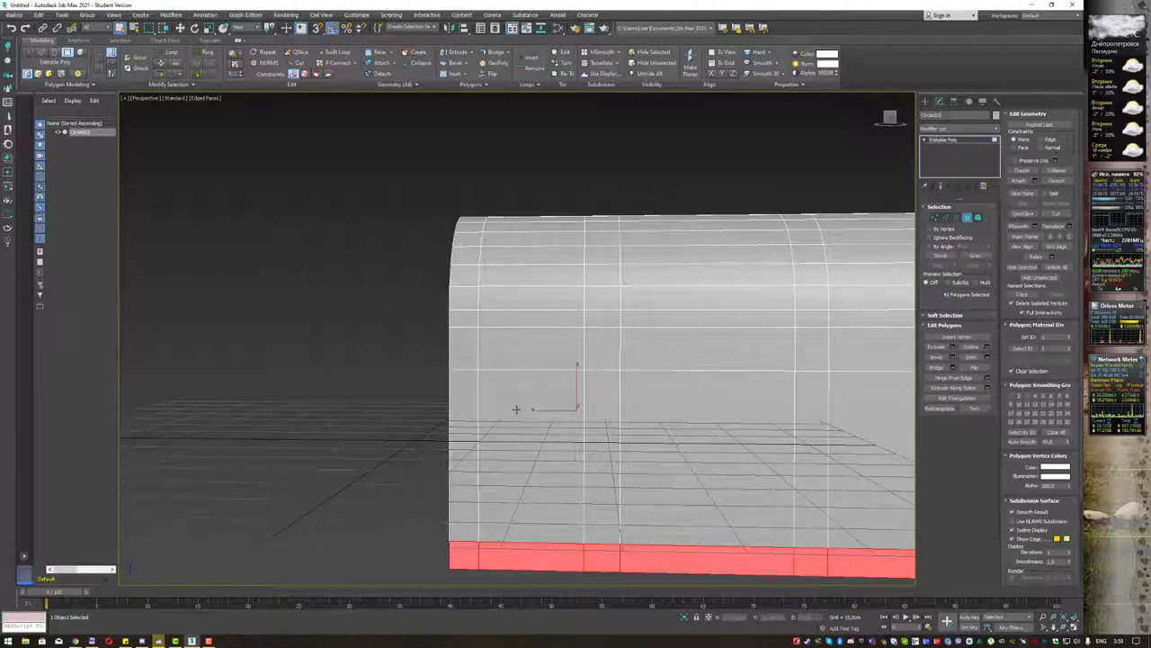
key("f")
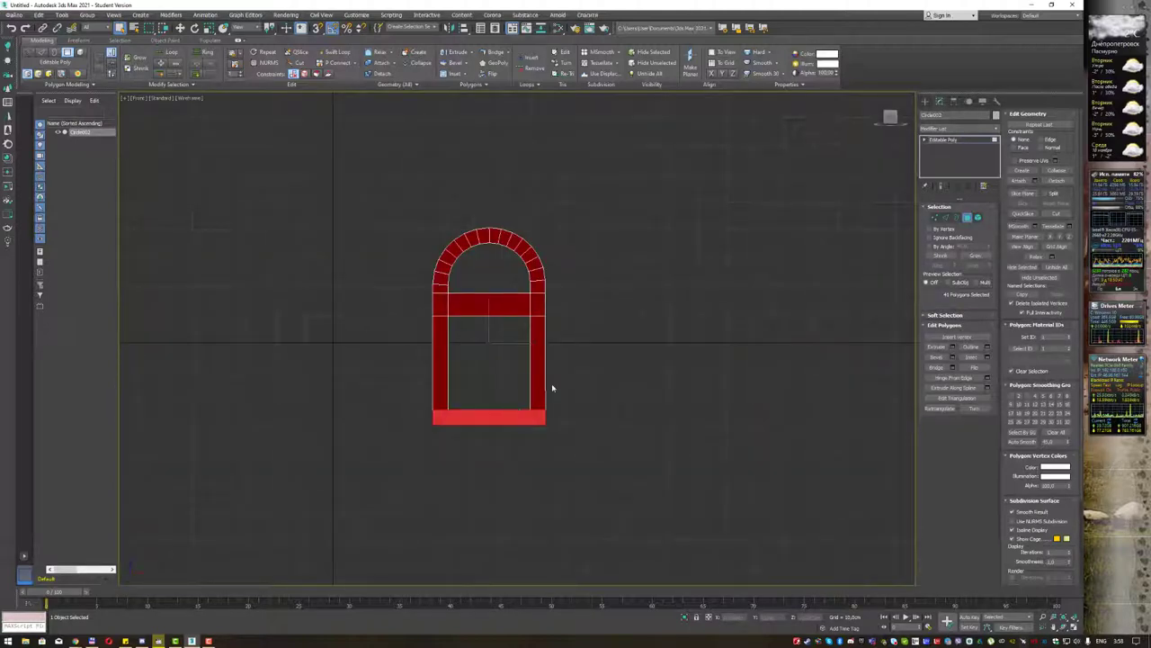
In Left view, add the four vertical band columns and the lid-line horizontal loop to the selection.
key("l")
scroll(559, 340, "up", 2)
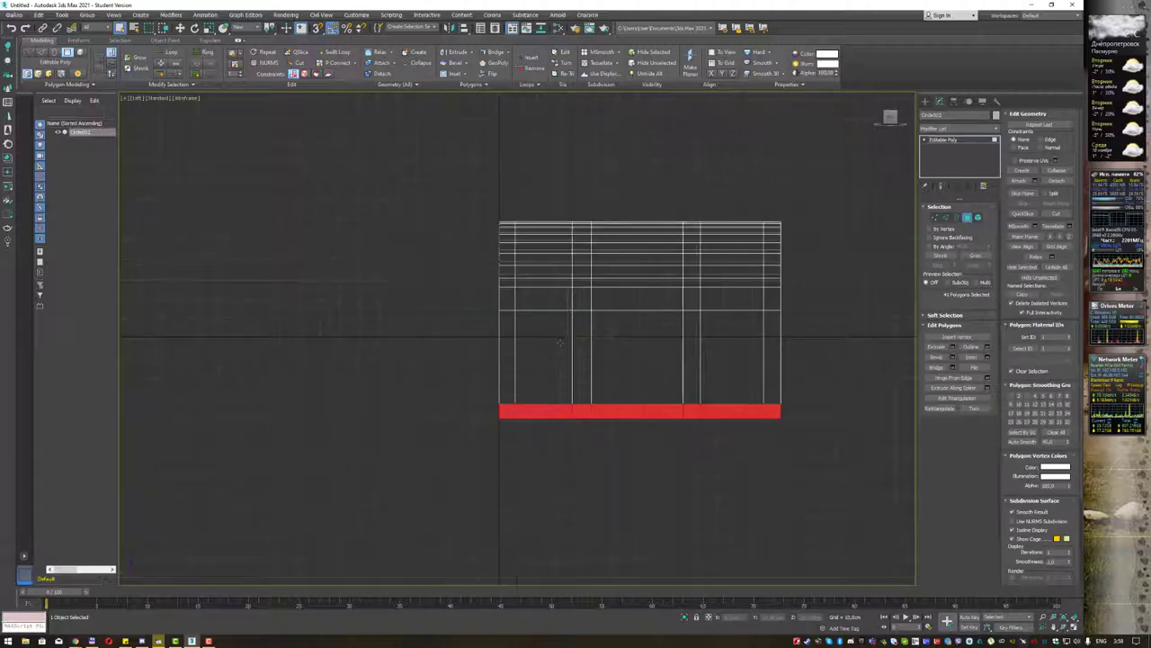
scroll(559, 340, "up", 2)
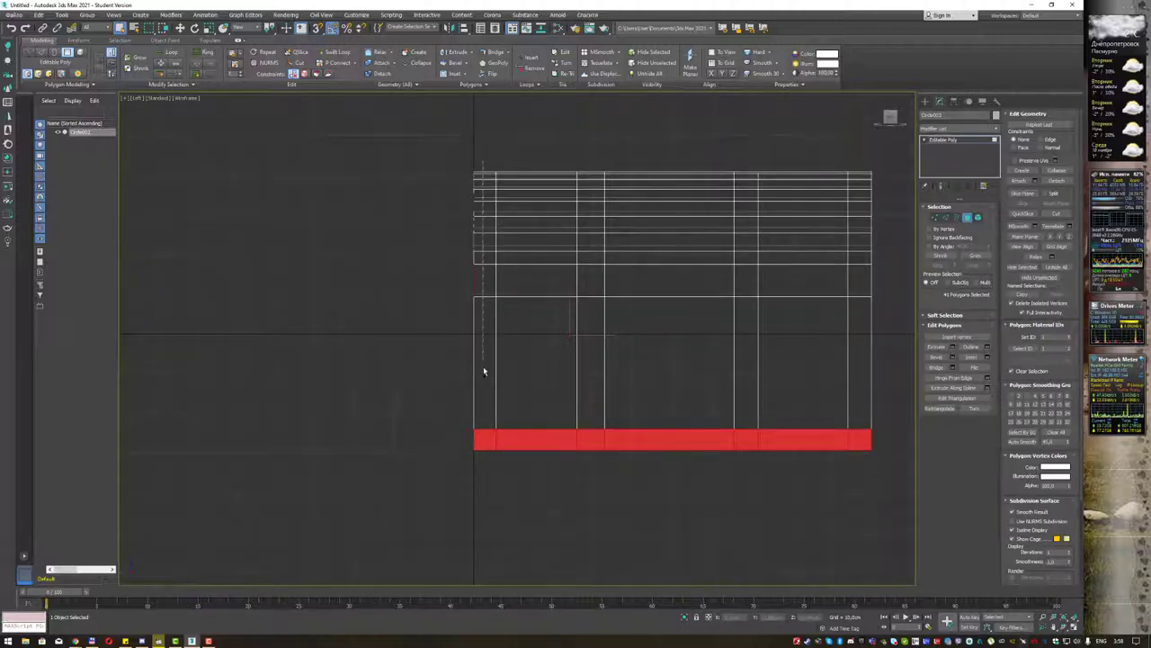
left_click(483, 371, "shift")
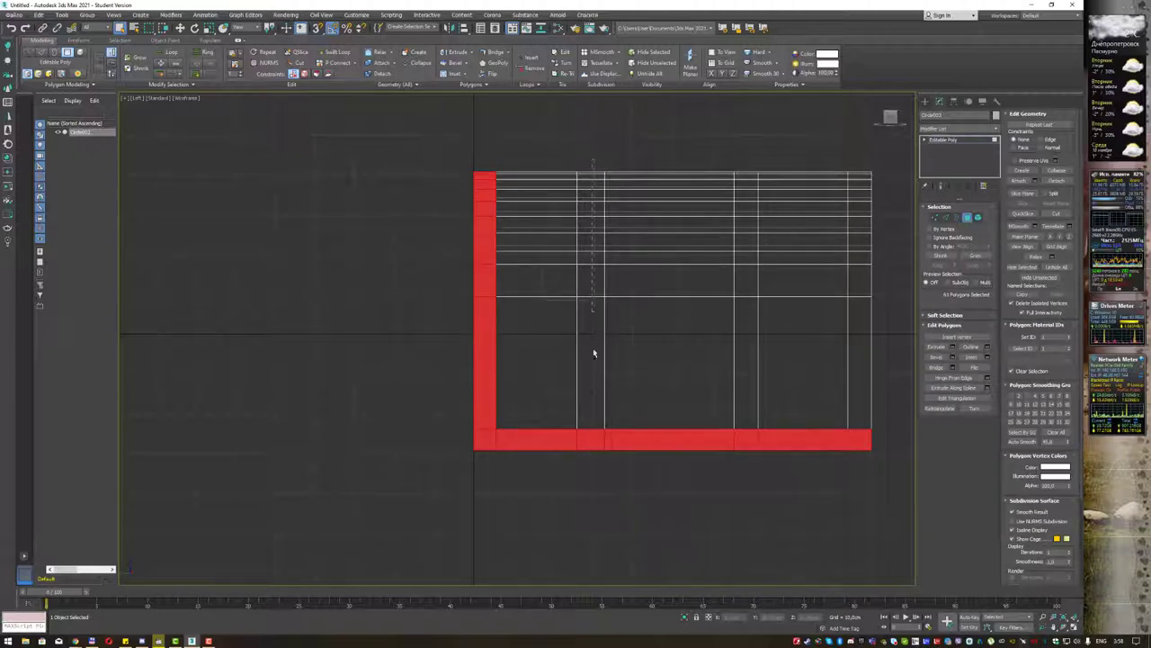
left_click(591, 385, "shift")
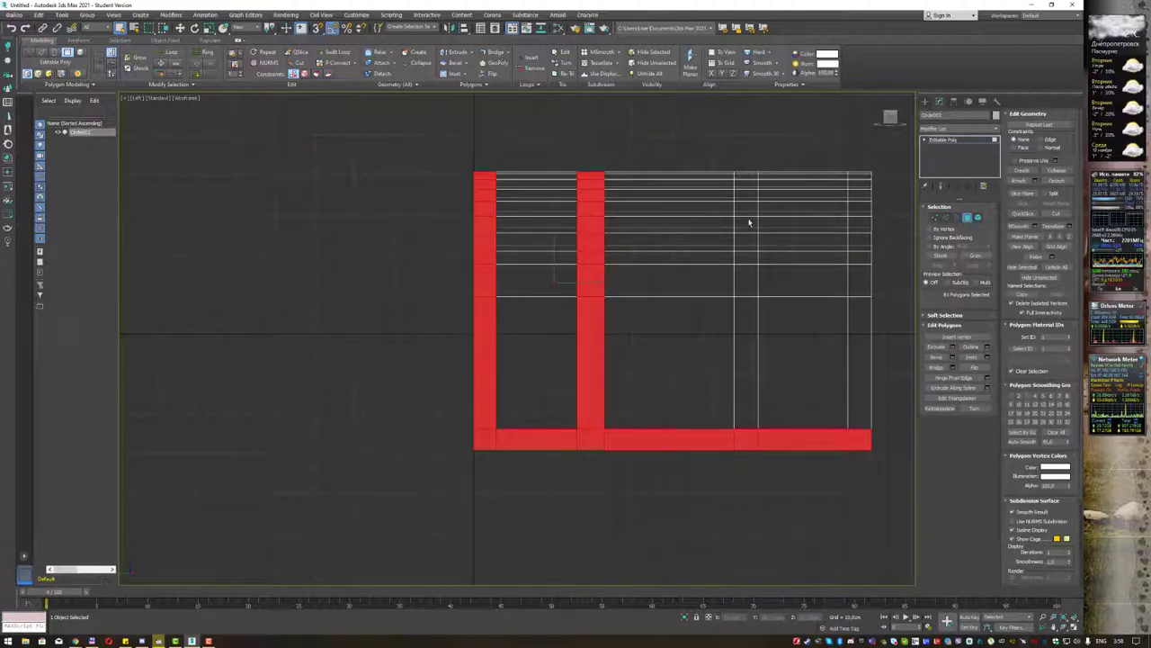
left_click(749, 387, "shift")
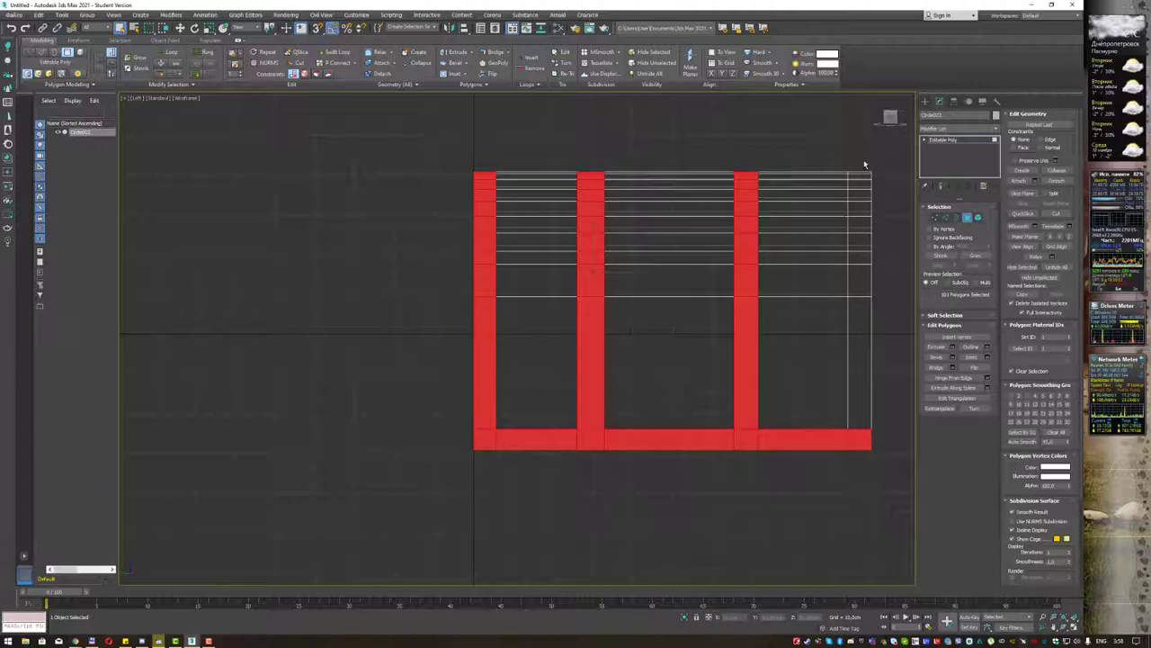
left_click(858, 418, "shift")
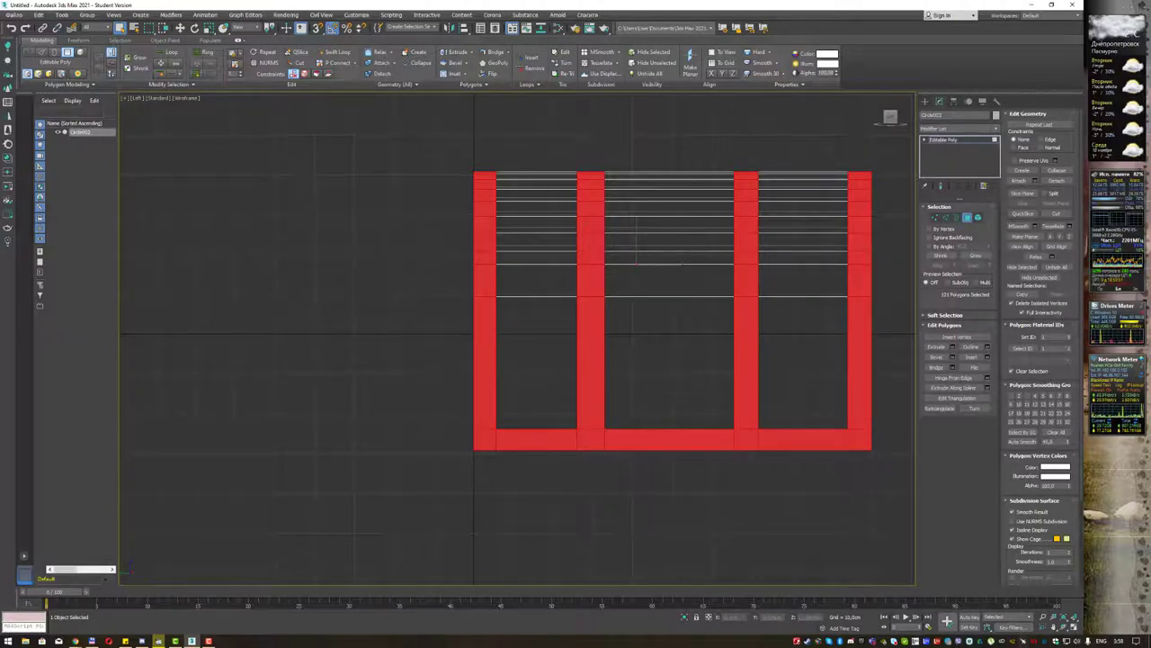
left_click(854, 285, "shift")
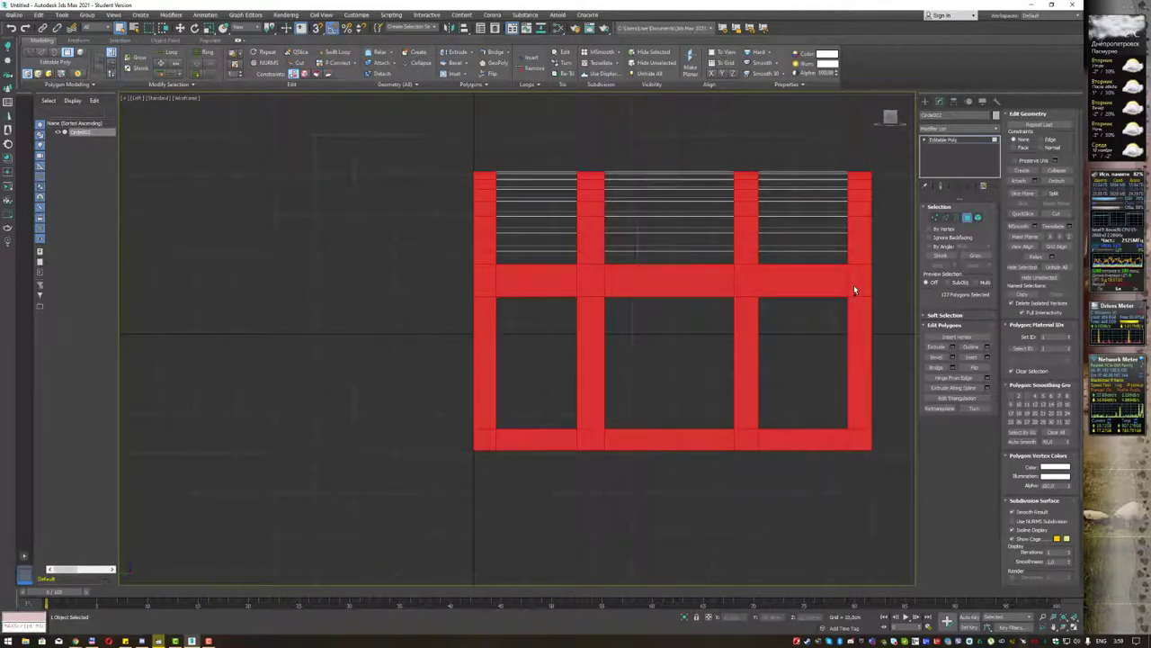
key("p")
scroll(854, 285, "down", 4)
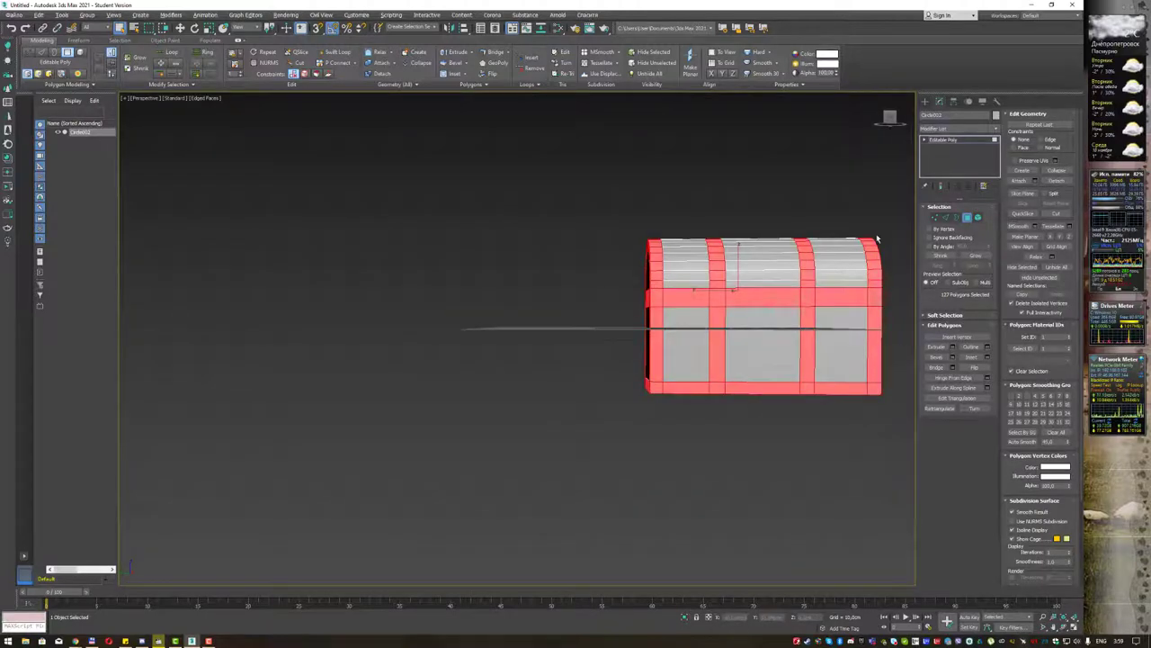
On the other end, add the left wall faces, strip below the arch and right column.
mouse_move(877, 238)
middle_mouse_down("alt")
mouse_move(770, 241)
mouse_move(776, 253)
mouse_move(794, 239)
middle_mouse_up("alt")
scroll(797, 260, "up", 3)
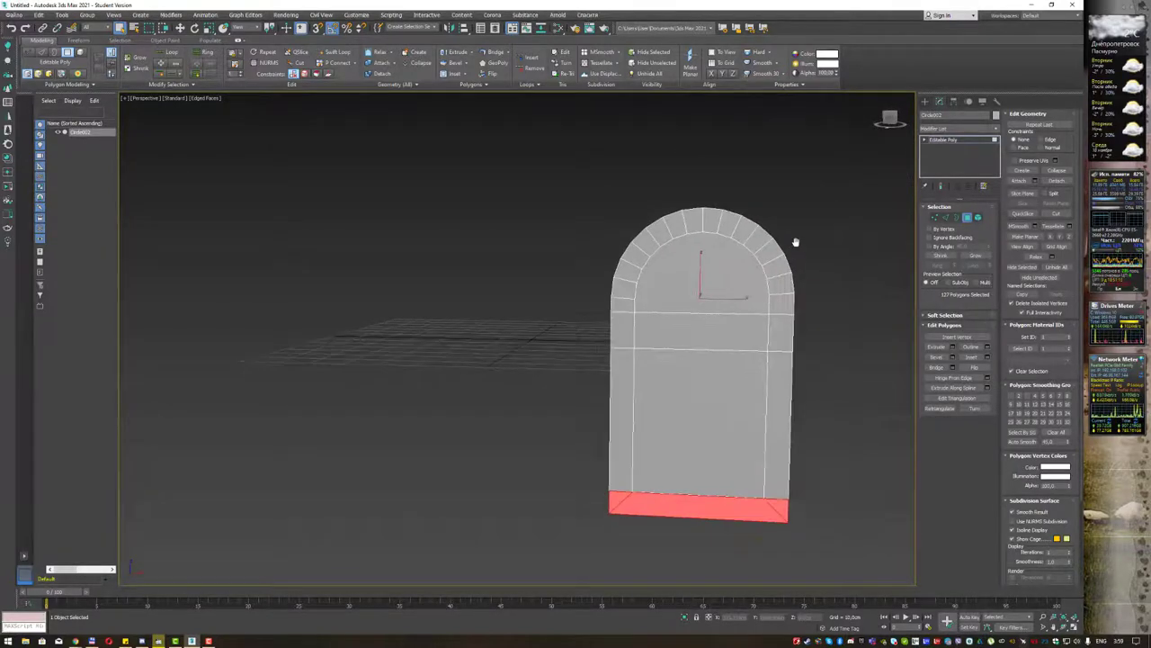
left_click(630, 373, "ctrl")
left_click(623, 329, "ctrl")
left_click(677, 328, "ctrl")
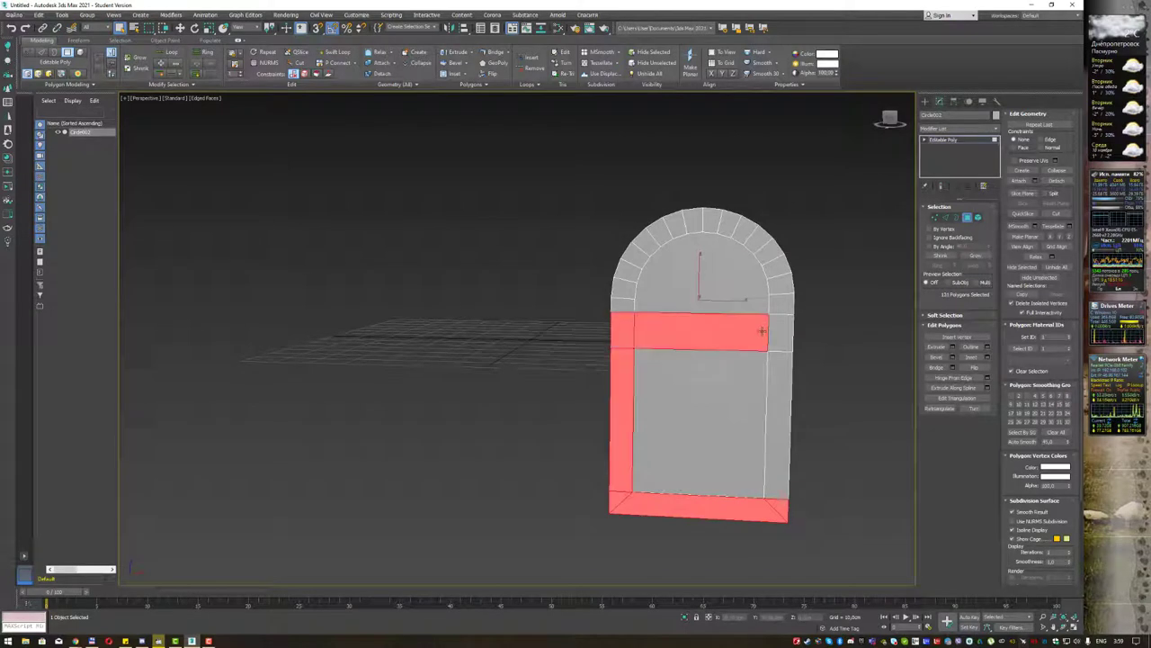
left_click(779, 331, "ctrl")
left_click(779, 423, "ctrl")
left_click(779, 289, "ctrl")
Add every segment of this end's arch ring to the selection.
left_click(781, 280, "ctrl")
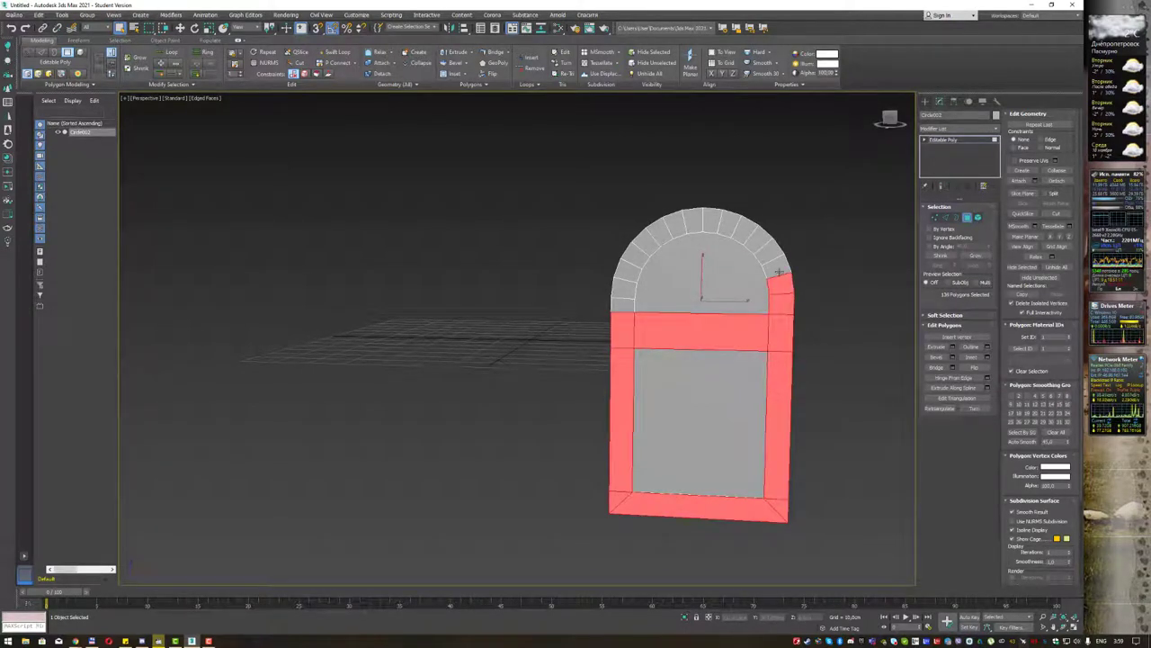
left_click(775, 266, "ctrl")
left_click(770, 253, "ctrl")
left_click(759, 241, "ctrl")
left_click(747, 232, "ctrl")
left_click(733, 227, "ctrl")
left_click(723, 221, "ctrl")
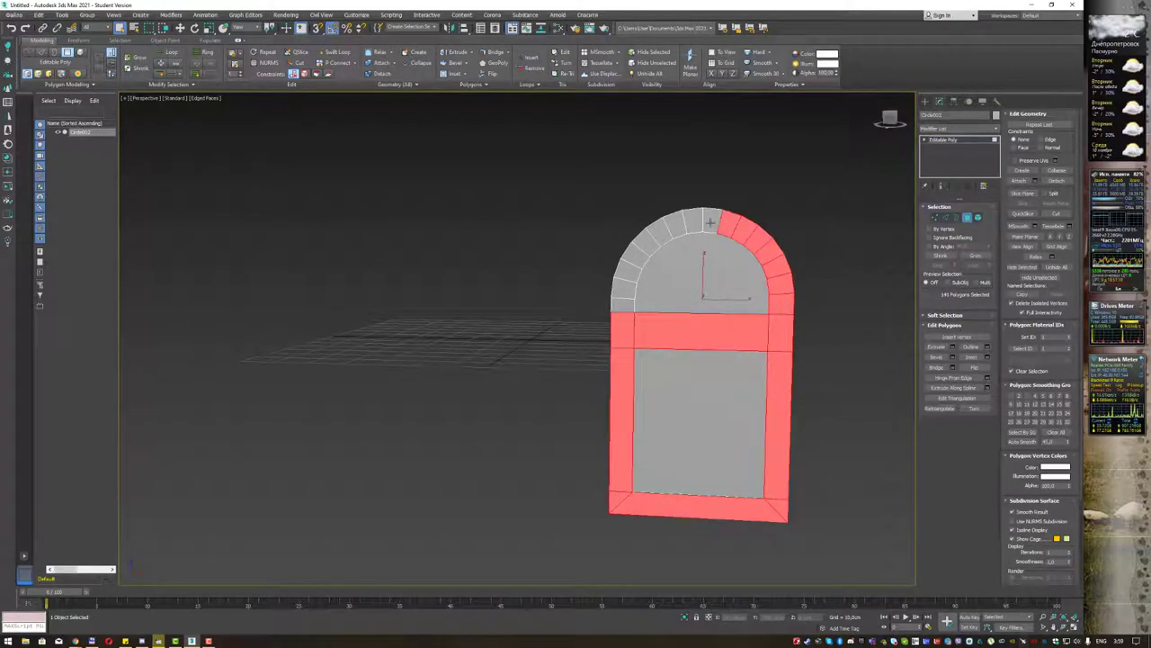
left_click(710, 219, "ctrl")
left_click(697, 219, "ctrl")
left_click(683, 222, "ctrl")
left_click(669, 227, "ctrl")
left_click(656, 234, "ctrl")
left_click(647, 241, "ctrl")
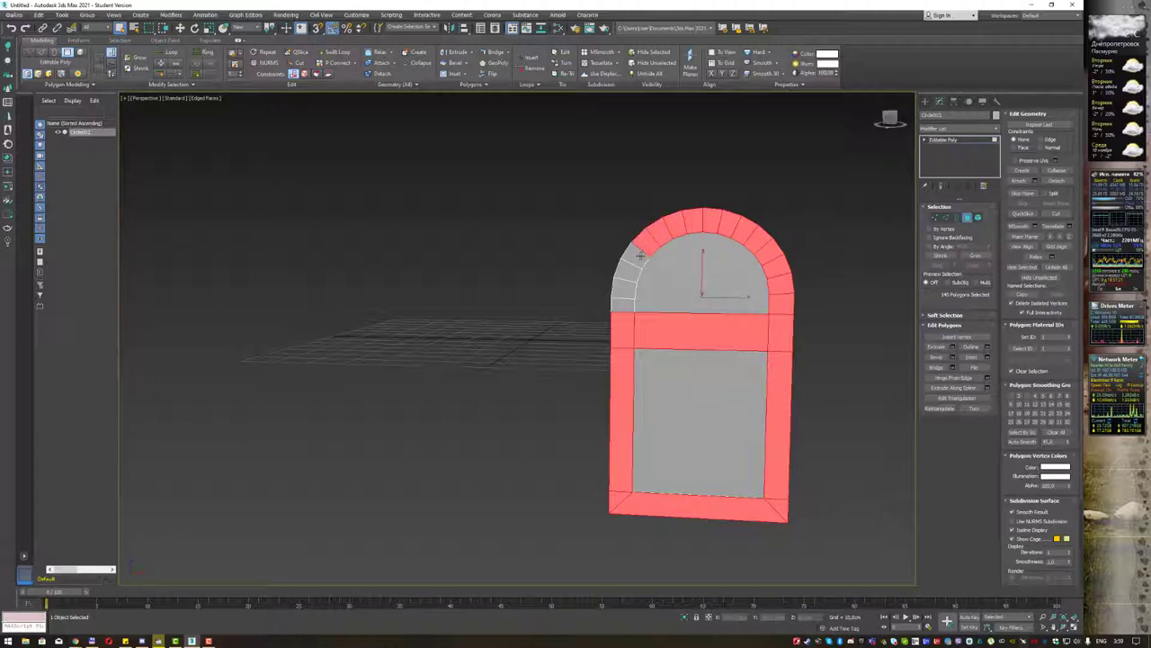
left_click(637, 254, "ctrl")
left_click(630, 267, "ctrl")
left_click(626, 279, "ctrl")
left_click(622, 291, "ctrl")
left_click(621, 303, "ctrl")
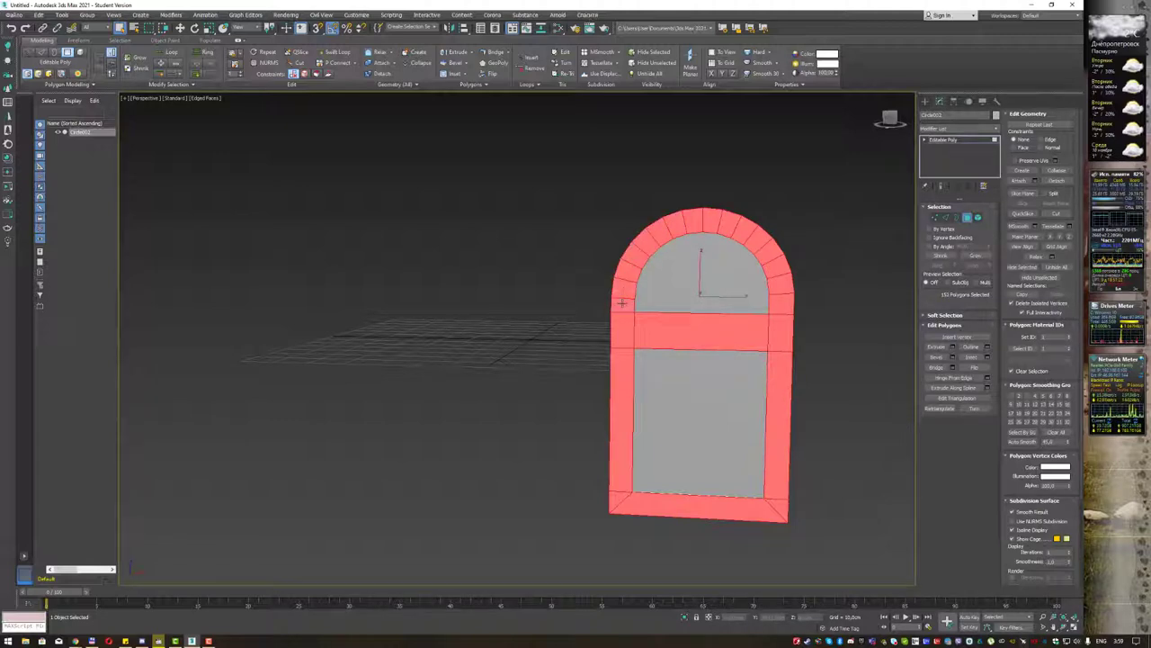
Deselect the stray end-face and lid polygons so only band strips remain selected.
middle_click_drag(787, 284, 717, 282, "alt")
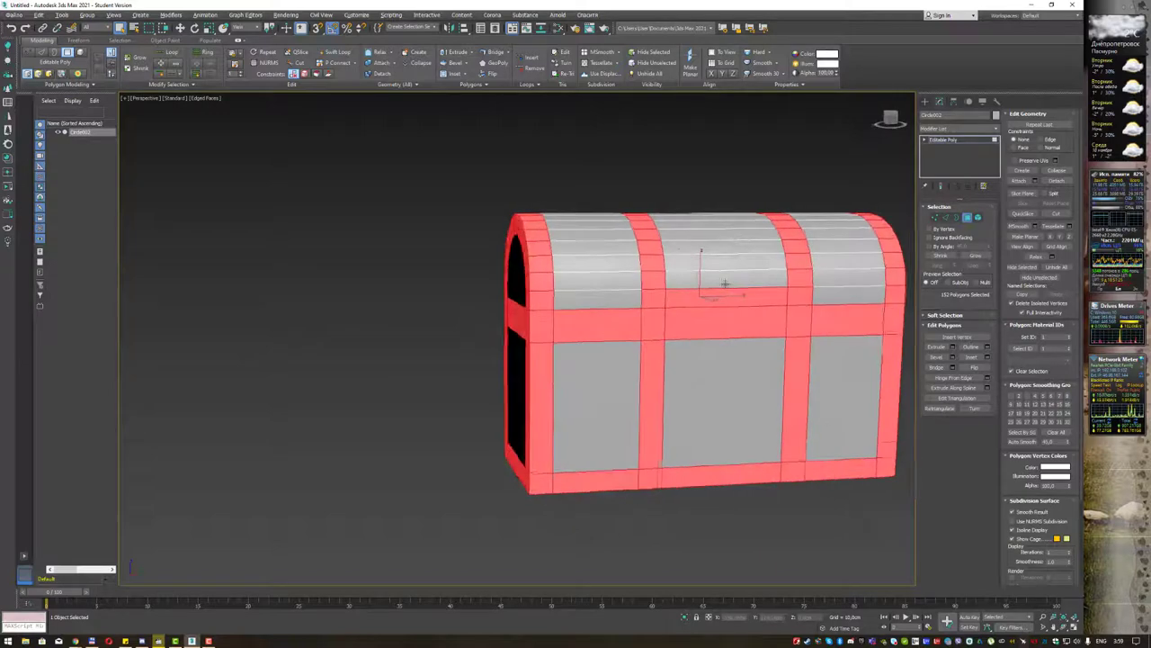
left_click(734, 295, "alt")
middle_click_drag(820, 292, 760, 290, "alt")
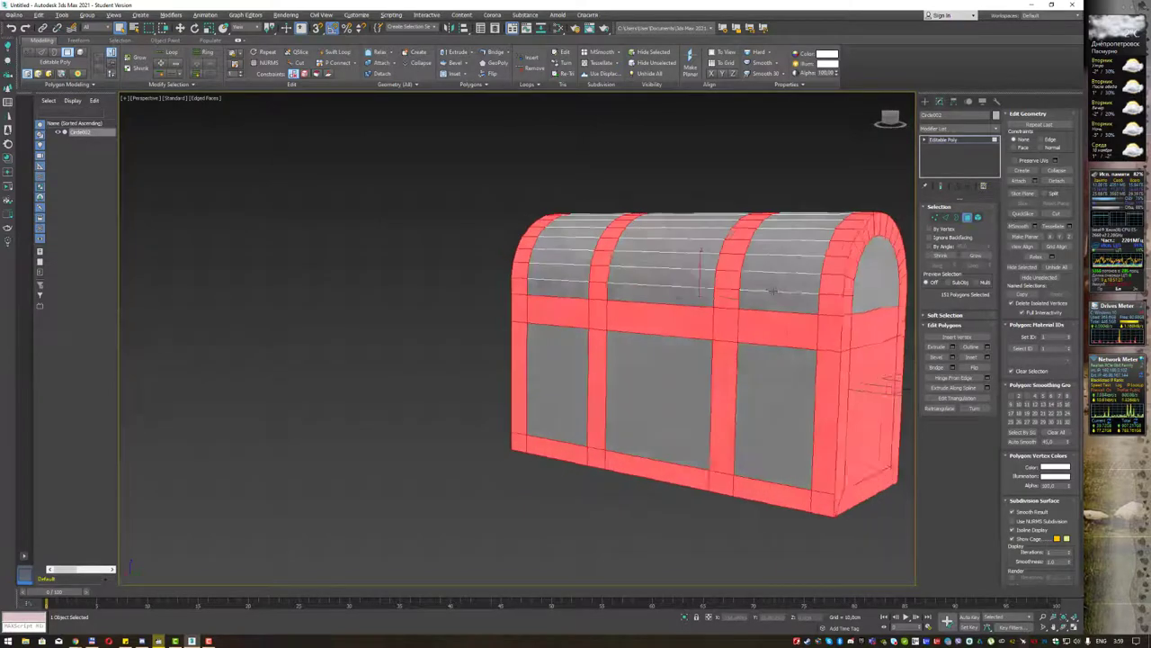
left_click(797, 367, "alt")
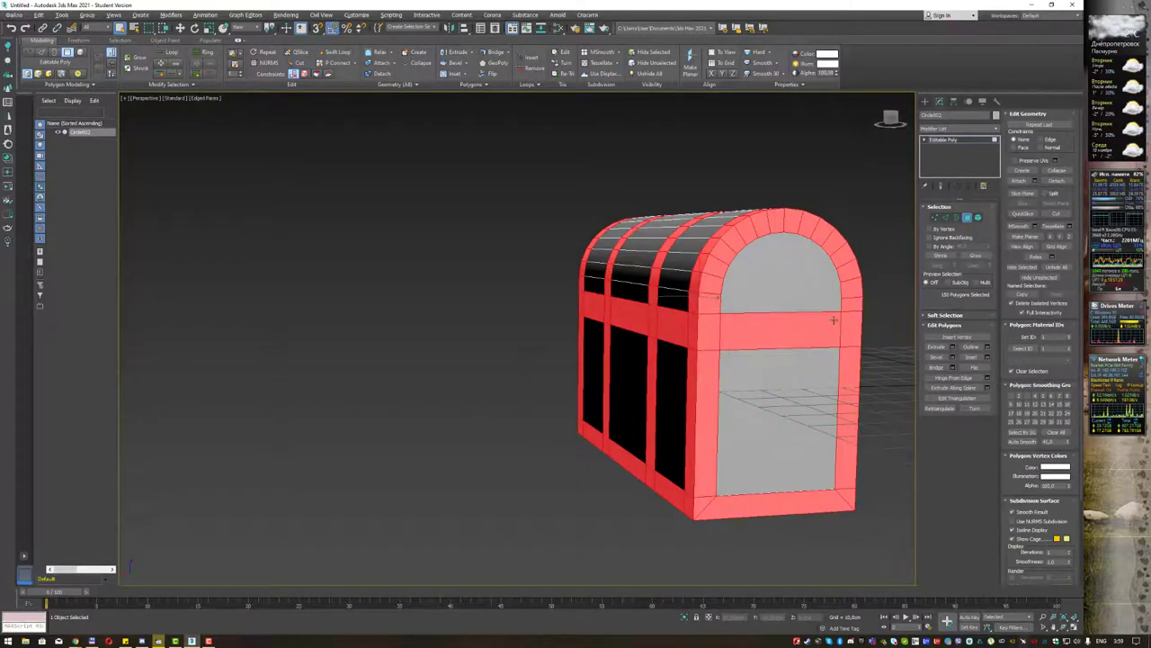
middle_click_drag(834, 320, 759, 321, "alt")
left_click(745, 278, "alt")
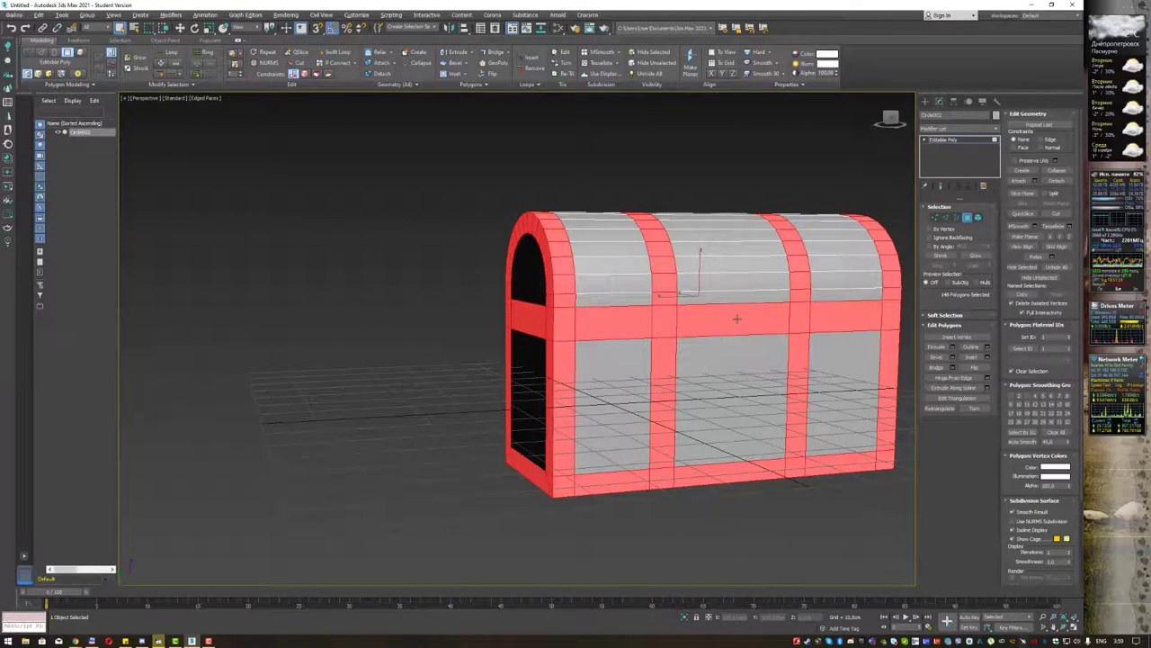
mouse_move(738, 316)
middle_mouse_down("alt")
mouse_move(779, 315)
mouse_move(693, 265)
mouse_move(699, 257)
mouse_move(691, 284)
mouse_move(699, 257)
middle_mouse_up("alt")
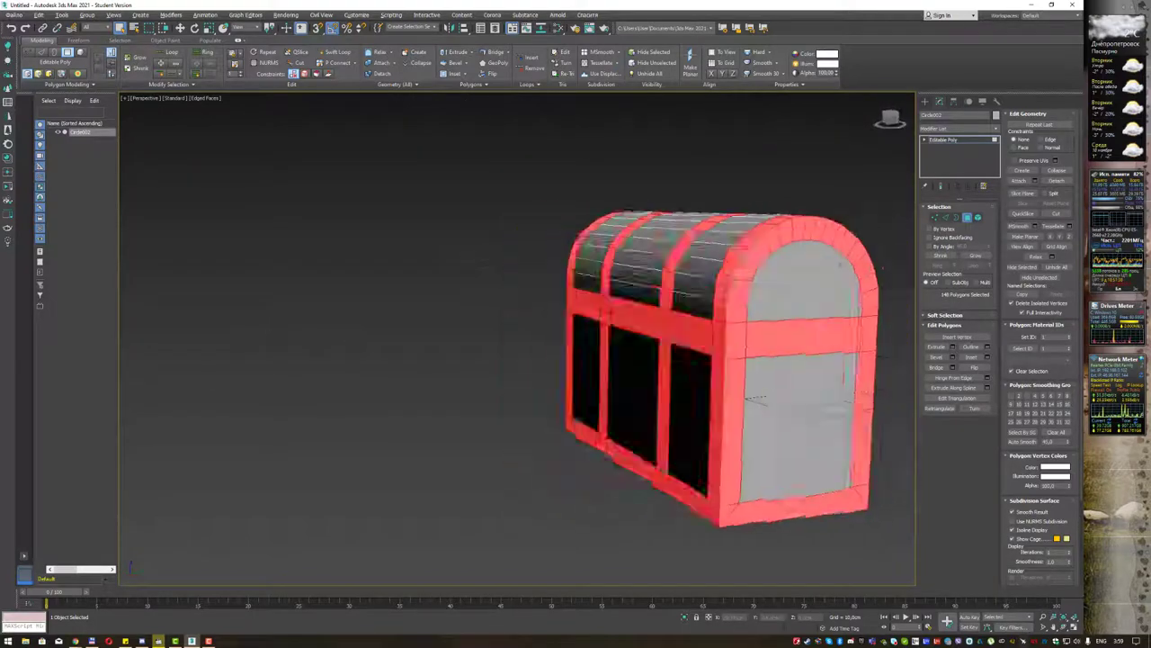
middle_click_drag(424, 315, 536, 314, "alt")
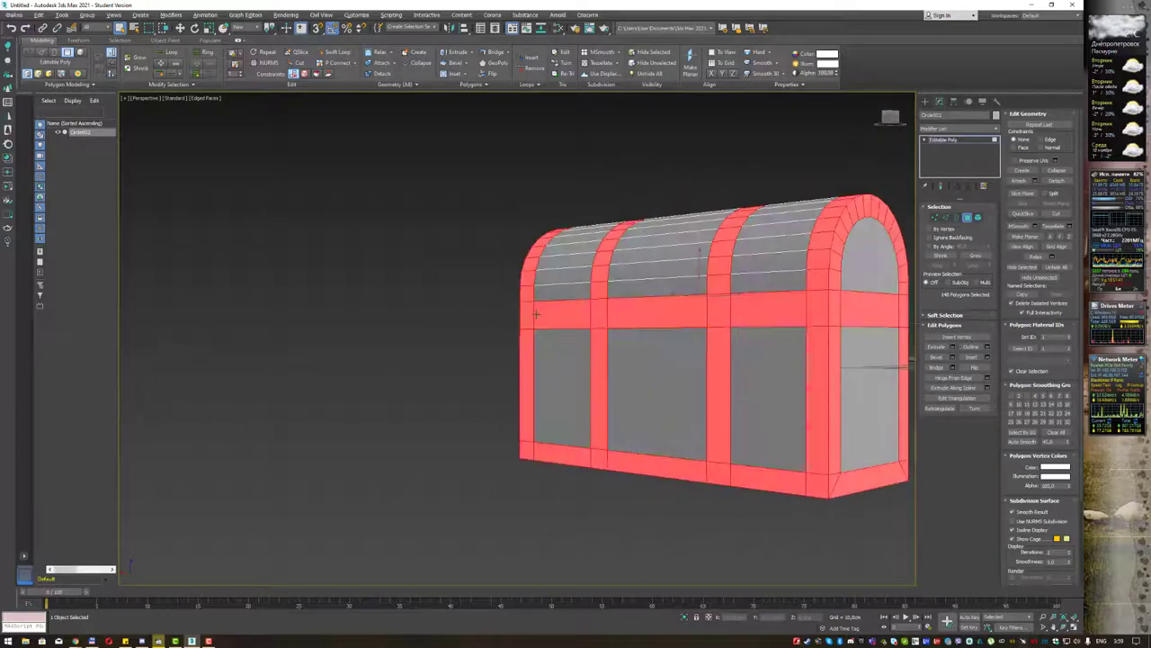
Extrude the band polygons by Local Normal with about 1 cm height and apply it.
left_click(954, 346)
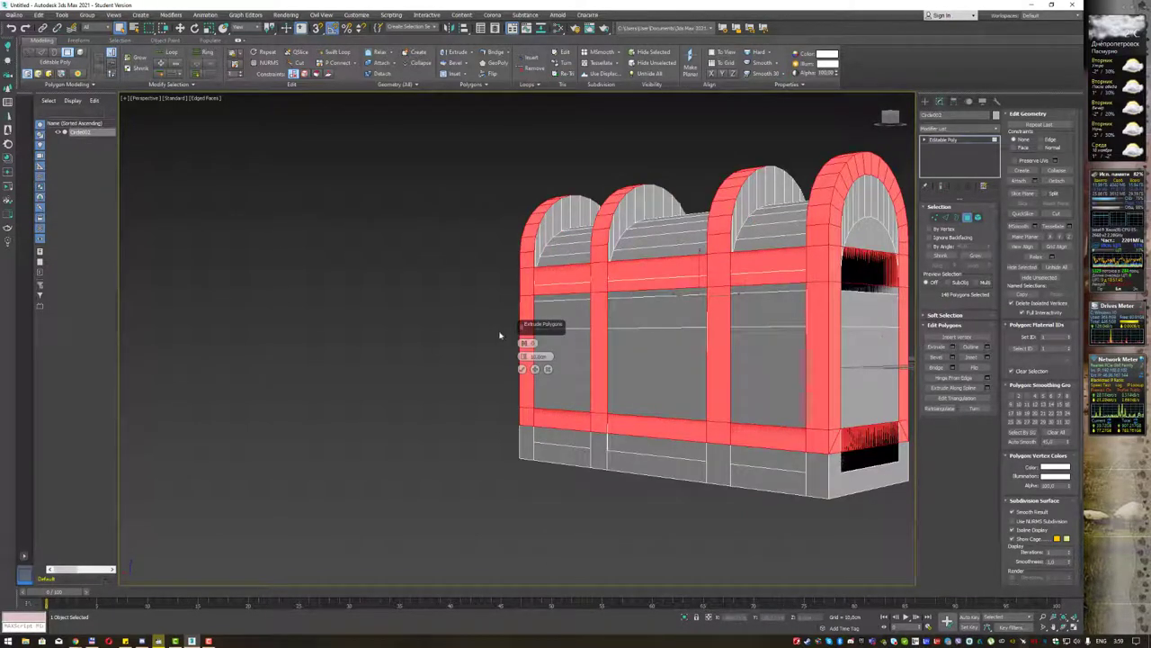
left_click(526, 342)
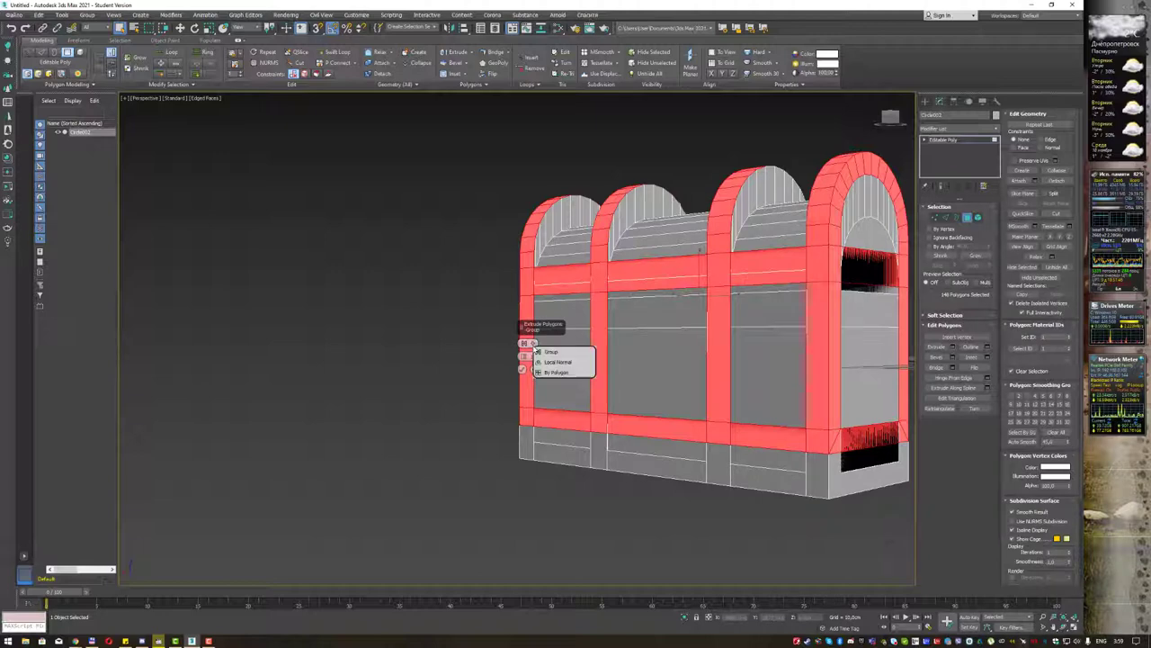
left_click(550, 361)
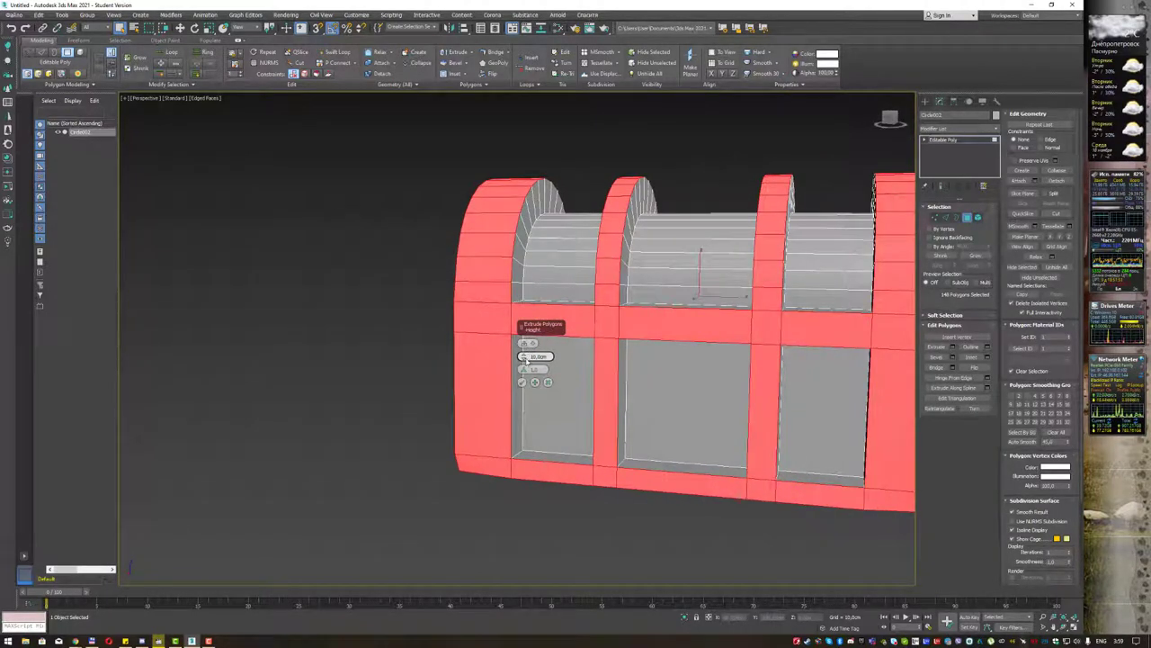
left_click_drag(527, 358, 523, 401)
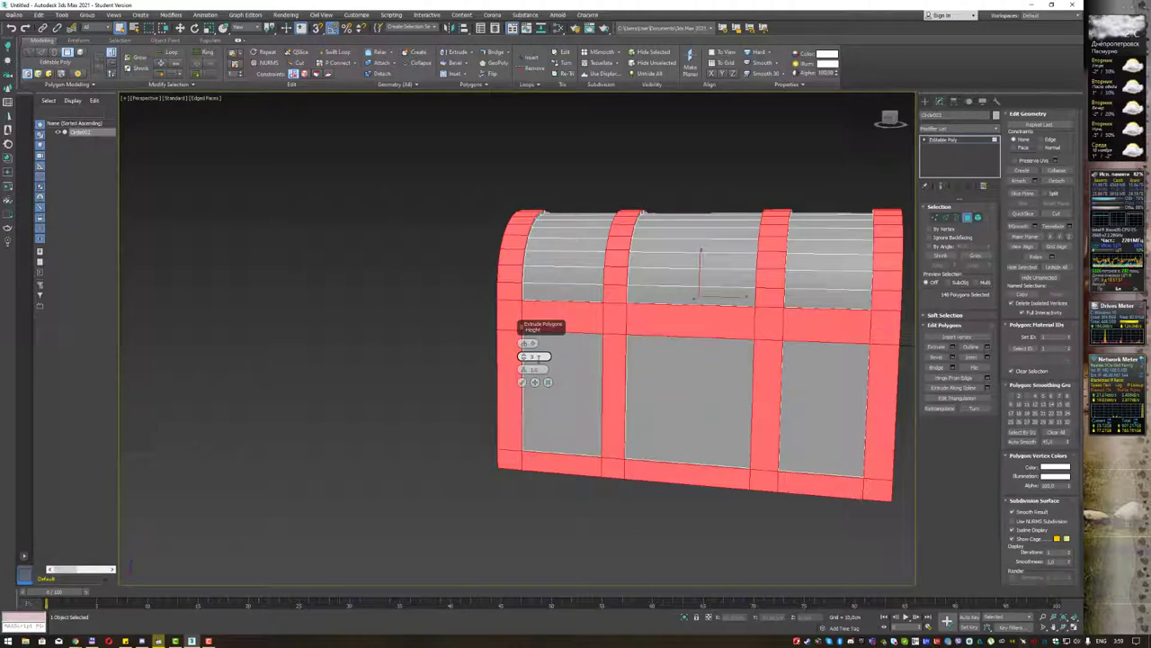
key("Return")
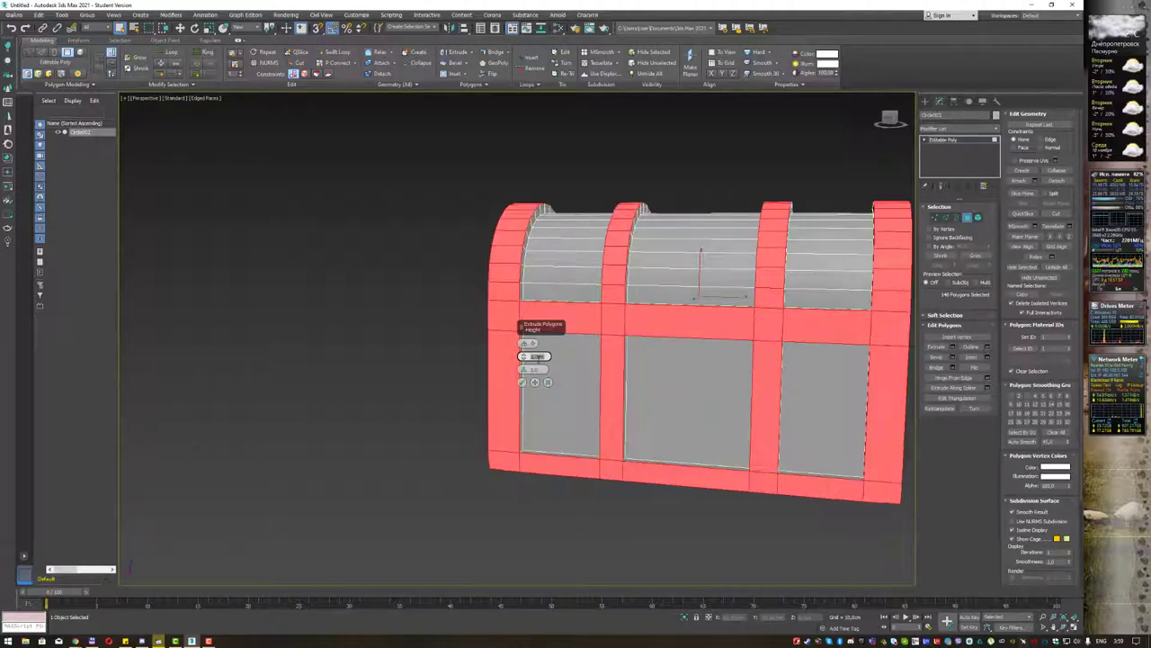
mouse_move(700, 224)
middle_mouse_down("alt")
mouse_move(636, 225)
mouse_move(506, 263)
middle_mouse_up("alt")
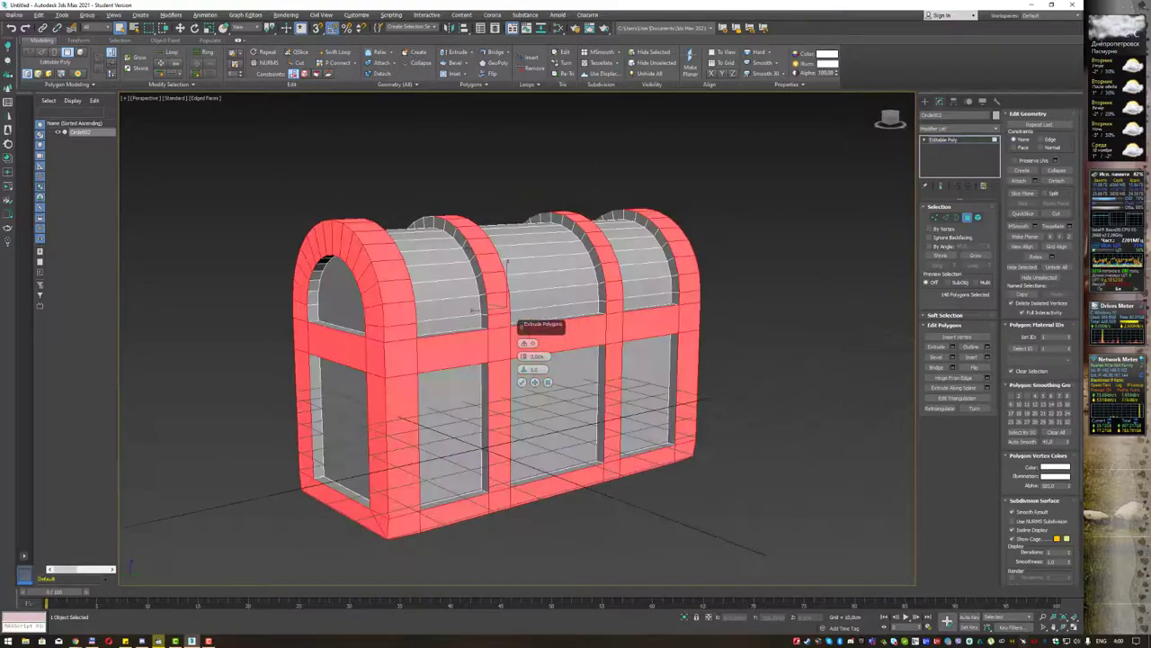
mouse_move(471, 310)
middle_mouse_down("alt")
mouse_move(600, 249)
mouse_move(644, 250)
middle_mouse_up("alt")
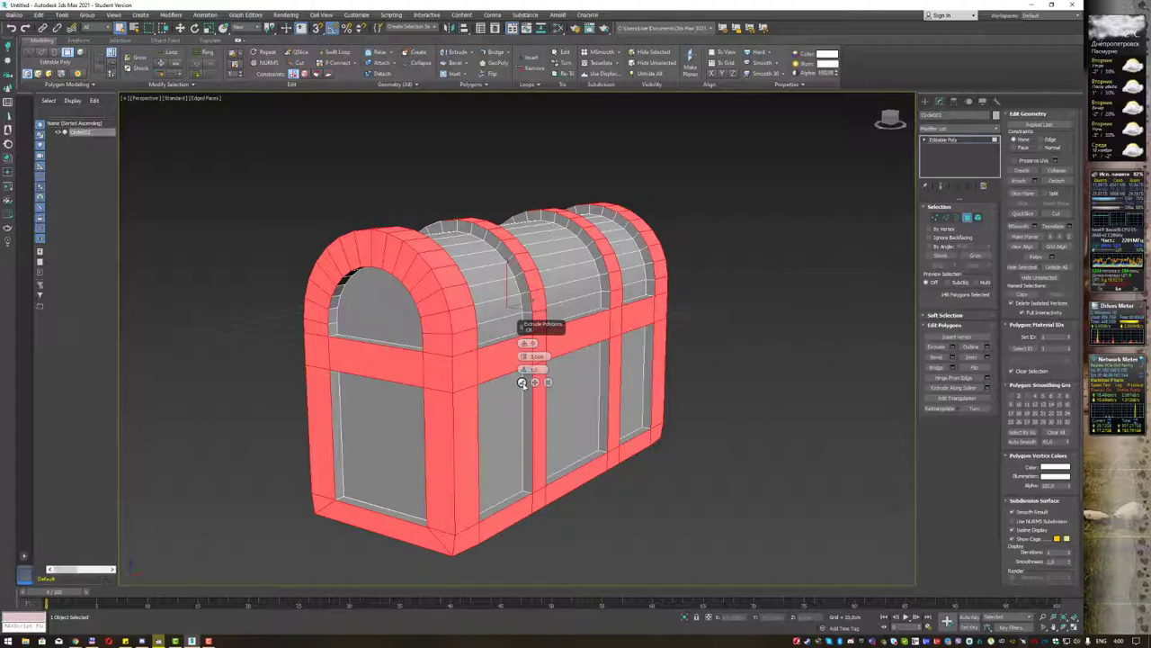
left_click(523, 384)
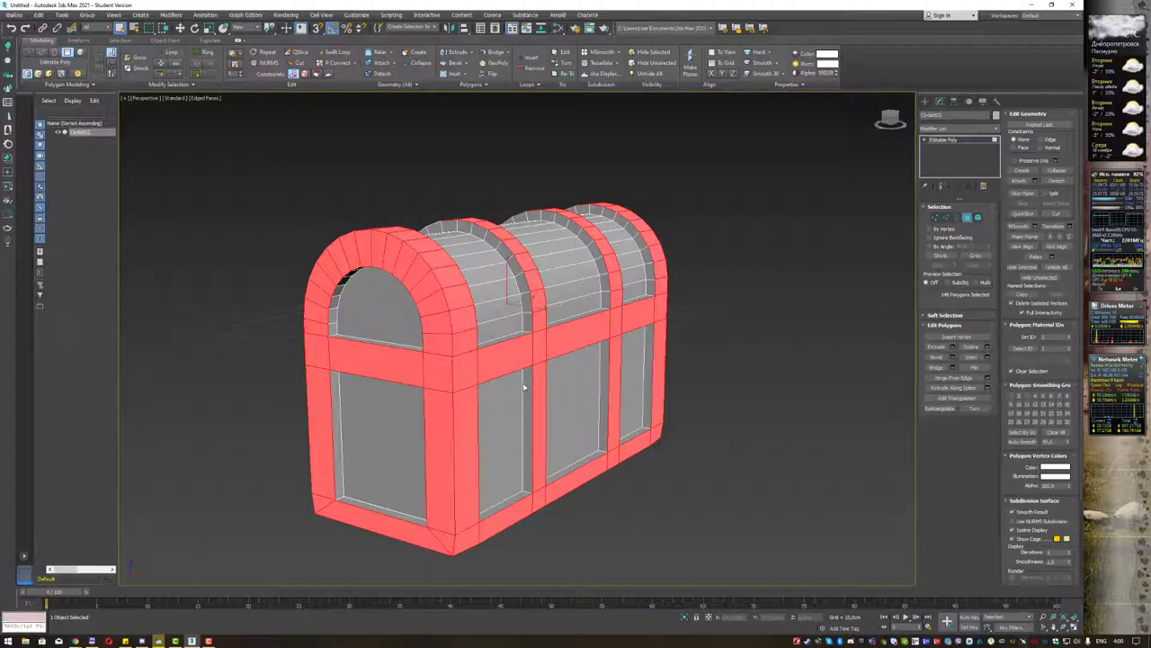
mouse_move(634, 275)
middle_mouse_down("alt")
mouse_move(553, 264)
mouse_move(544, 250)
mouse_move(797, 250)
middle_mouse_up("alt")
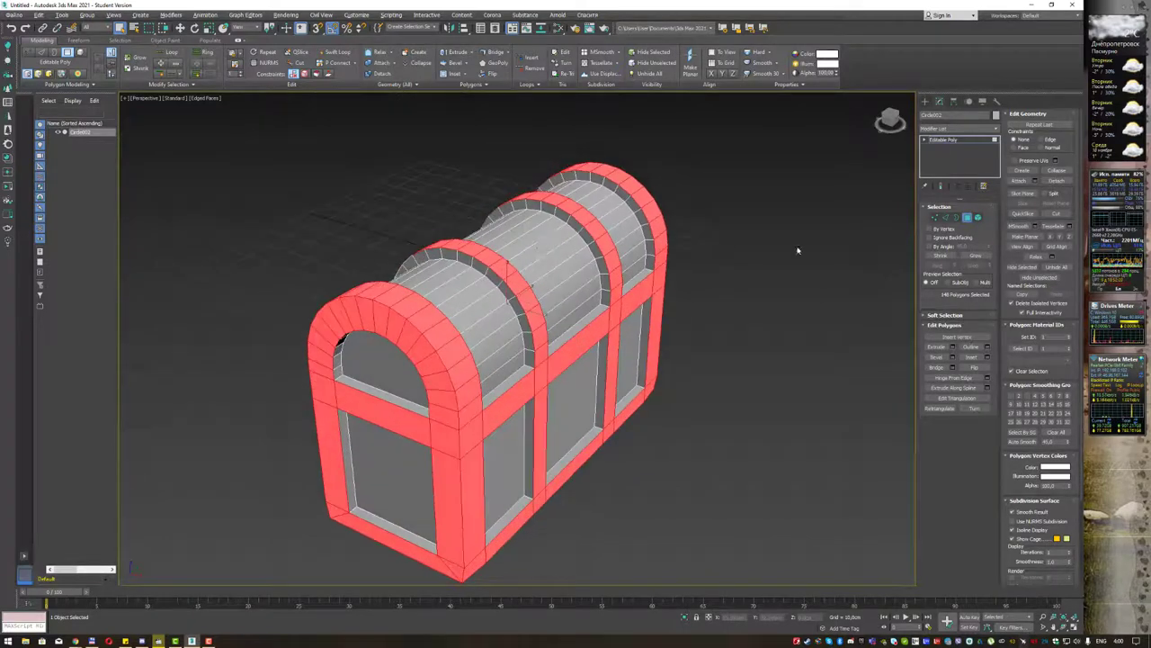
Deselect the chest and switch to the Create panel's Standard Primitives.
left_click(724, 324)
middle_click_drag(695, 306, 687, 292, "alt")
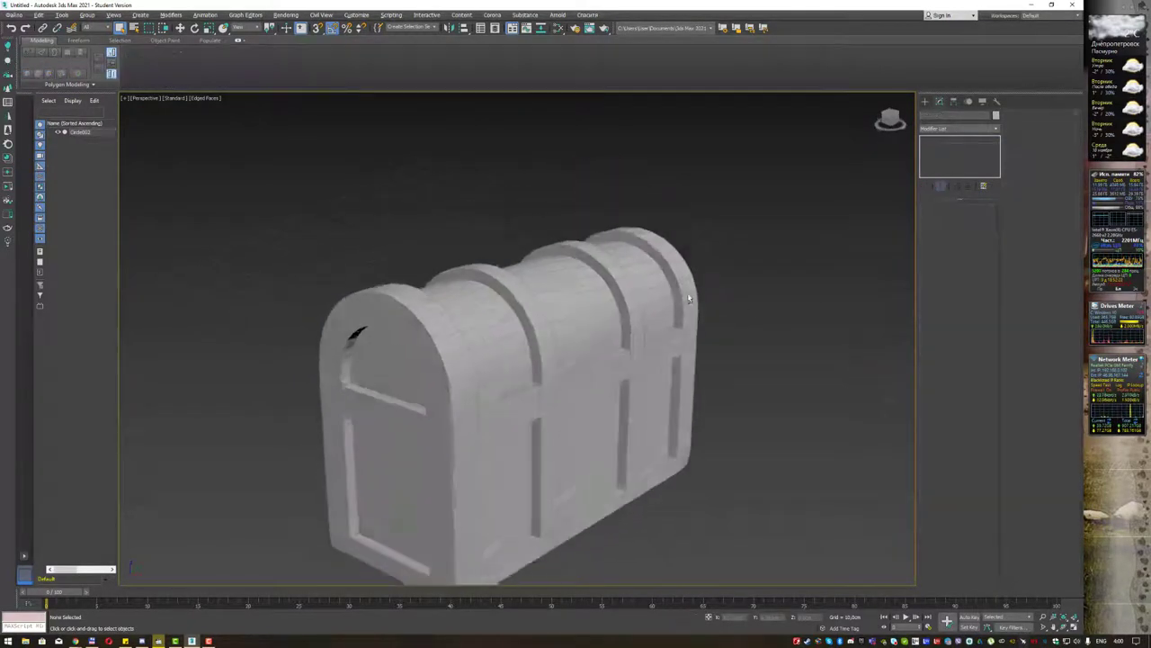
mouse_move(599, 350)
middle_mouse_down("alt")
mouse_move(591, 296)
mouse_move(601, 278)
mouse_move(548, 280)
mouse_move(674, 275)
mouse_move(579, 283)
mouse_move(513, 260)
mouse_move(476, 275)
middle_mouse_up("alt")
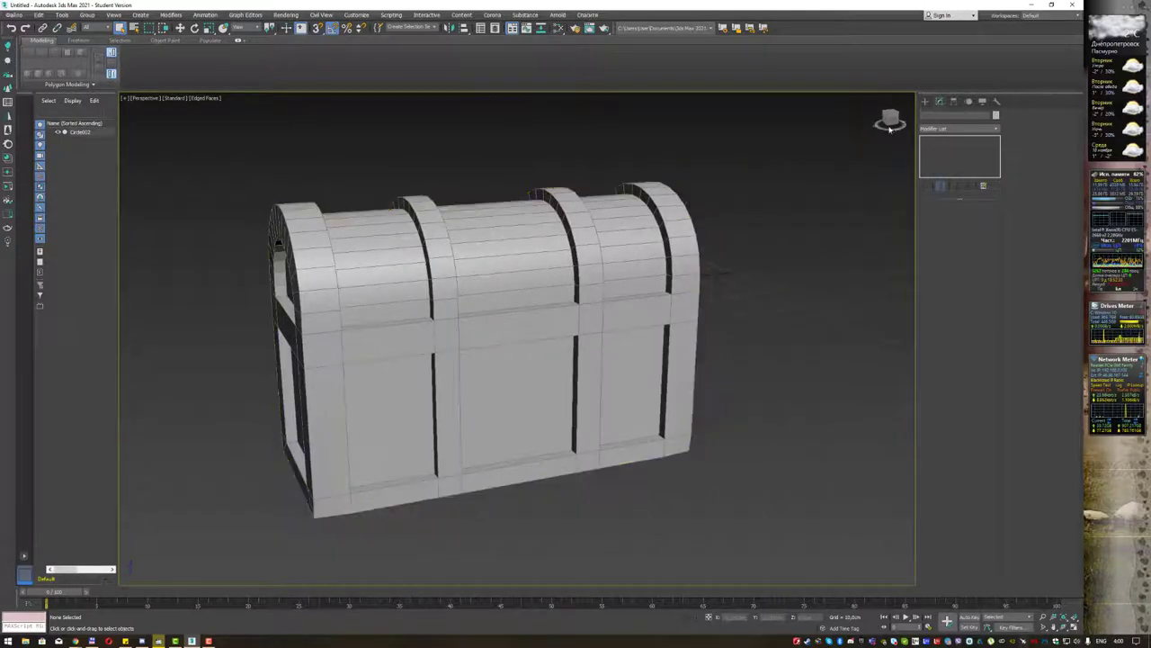
left_click(924, 101)
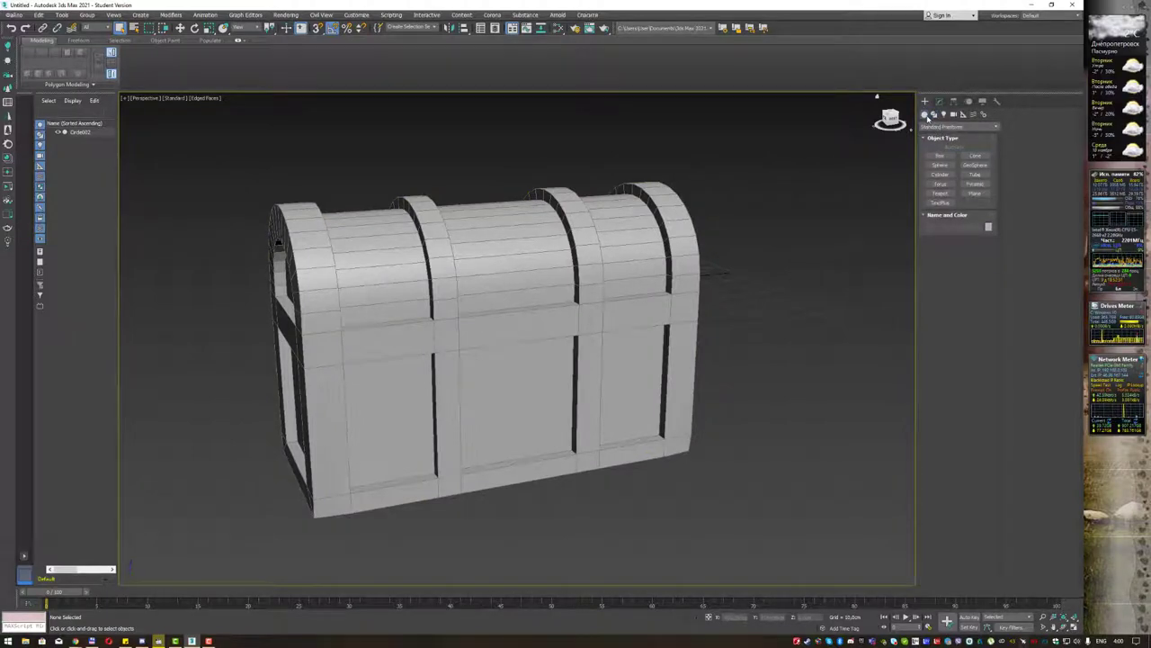
Create a small sphere snapped onto the chest's front band.
left_click(939, 165)
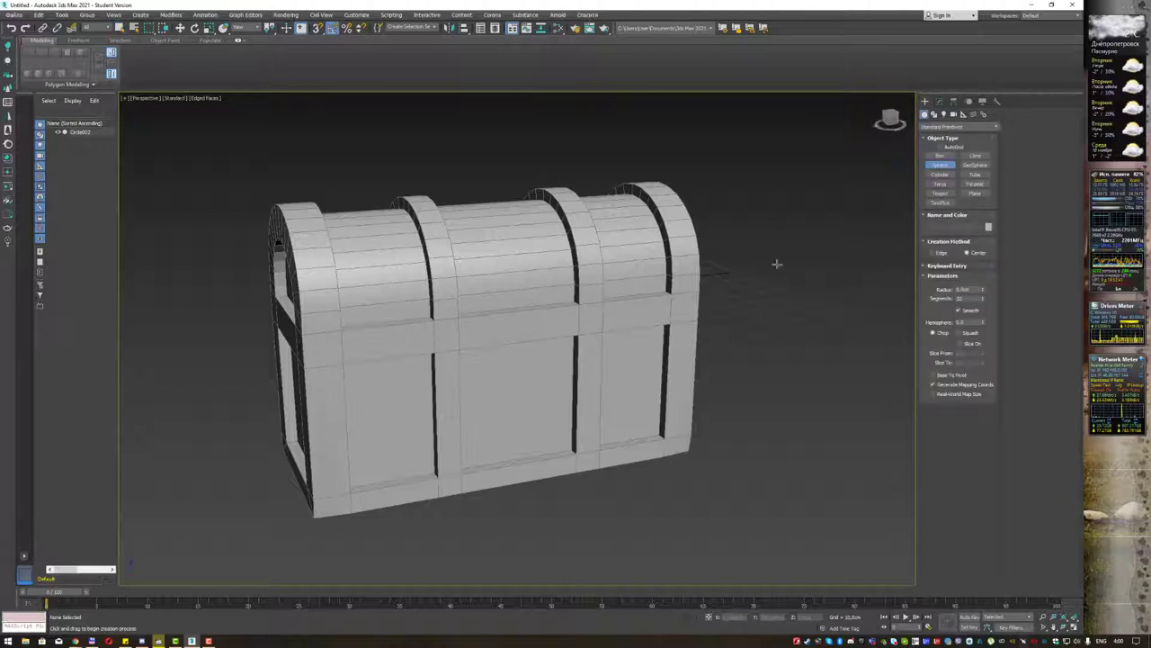
left_click(941, 146)
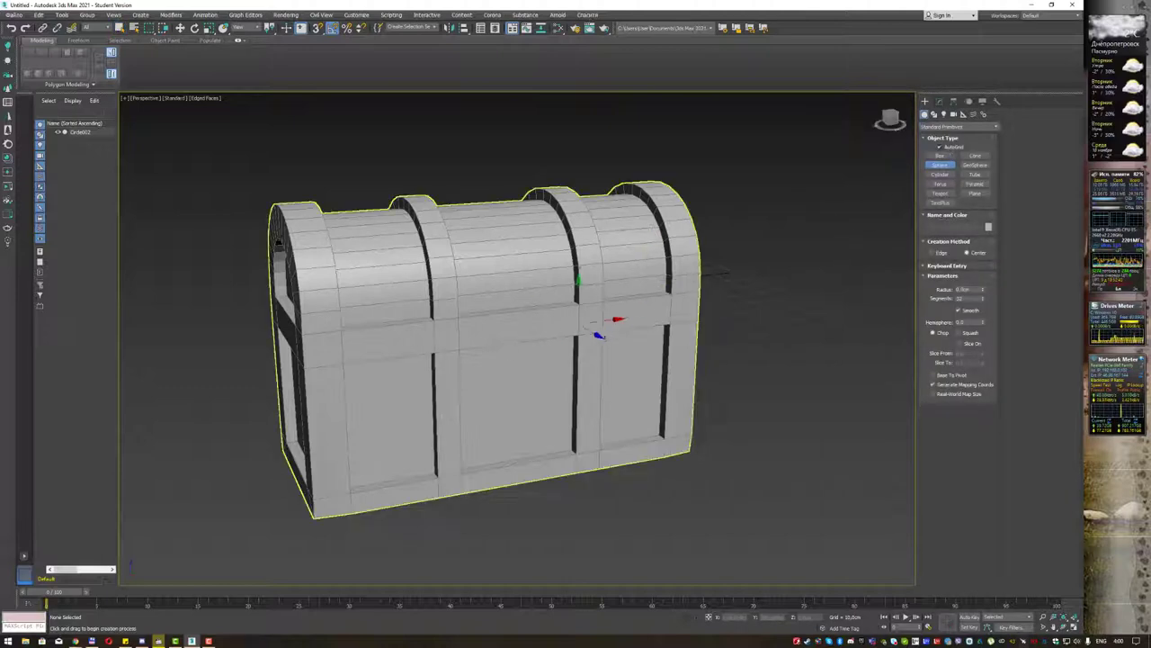
left_click_drag(446, 376, 458, 377)
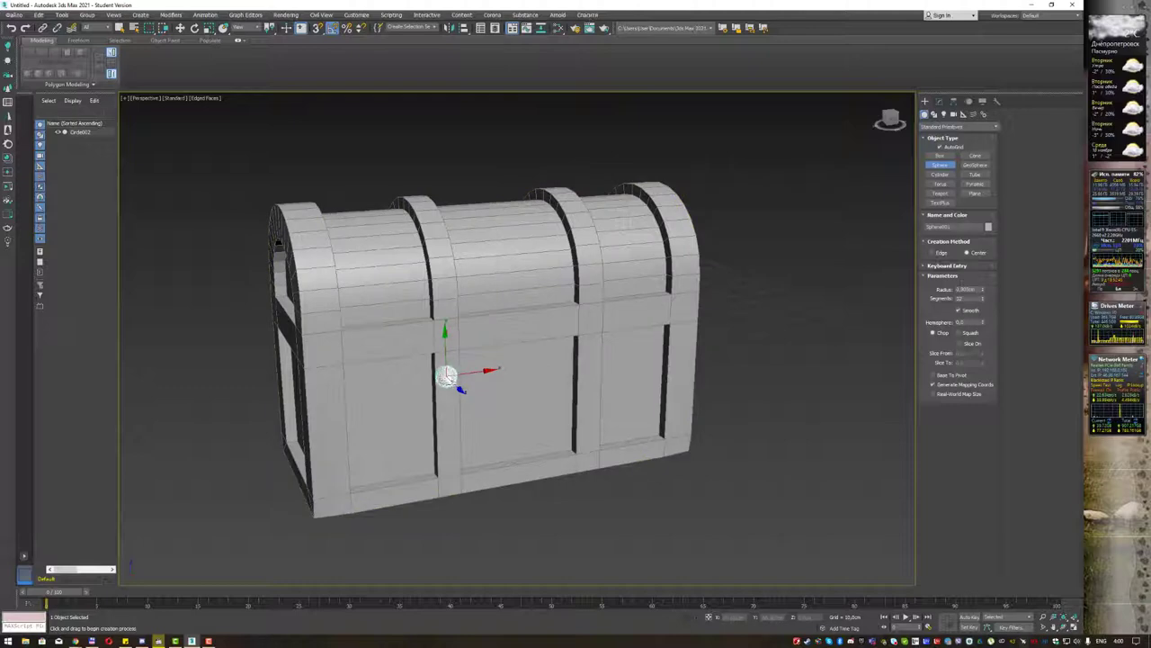
right_click(733, 339)
left_click(940, 101)
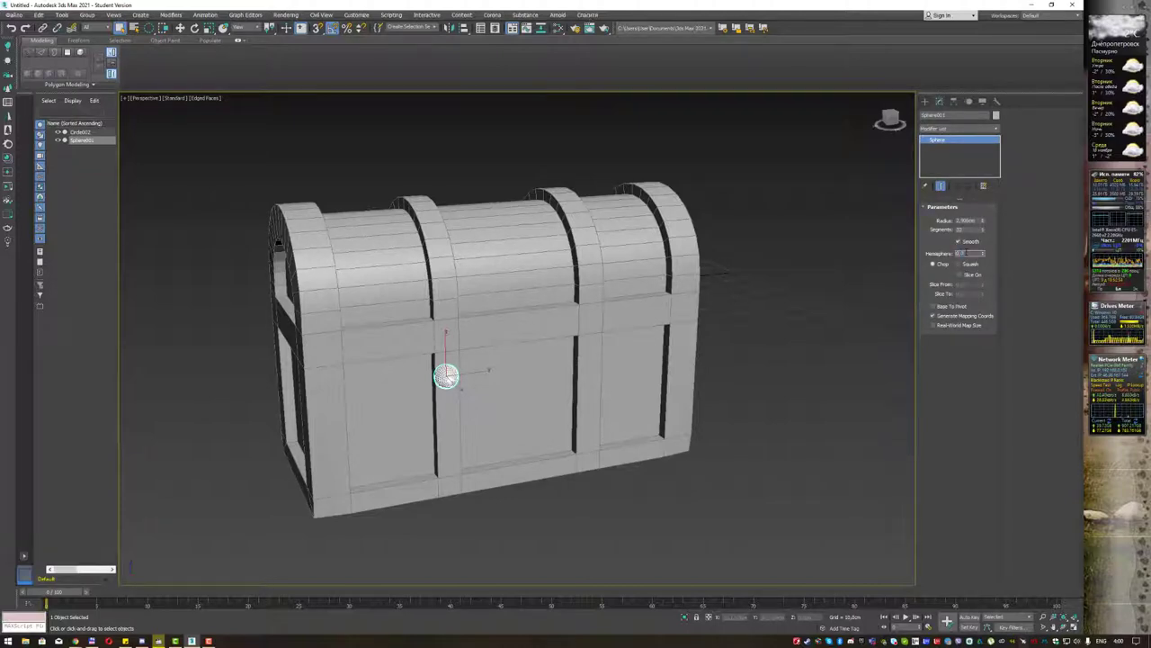
Set the sphere's segments to 16 and its radius to 1.5.
middle_click_drag(596, 282, 457, 367, "alt")
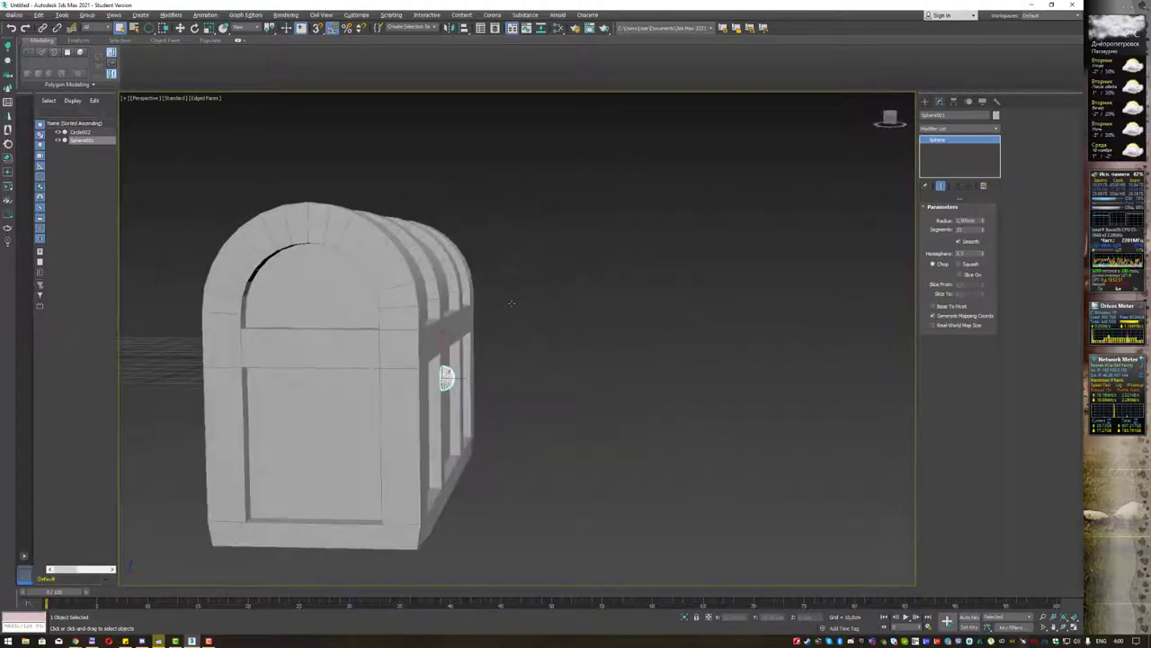
scroll(455, 370, "up", 3)
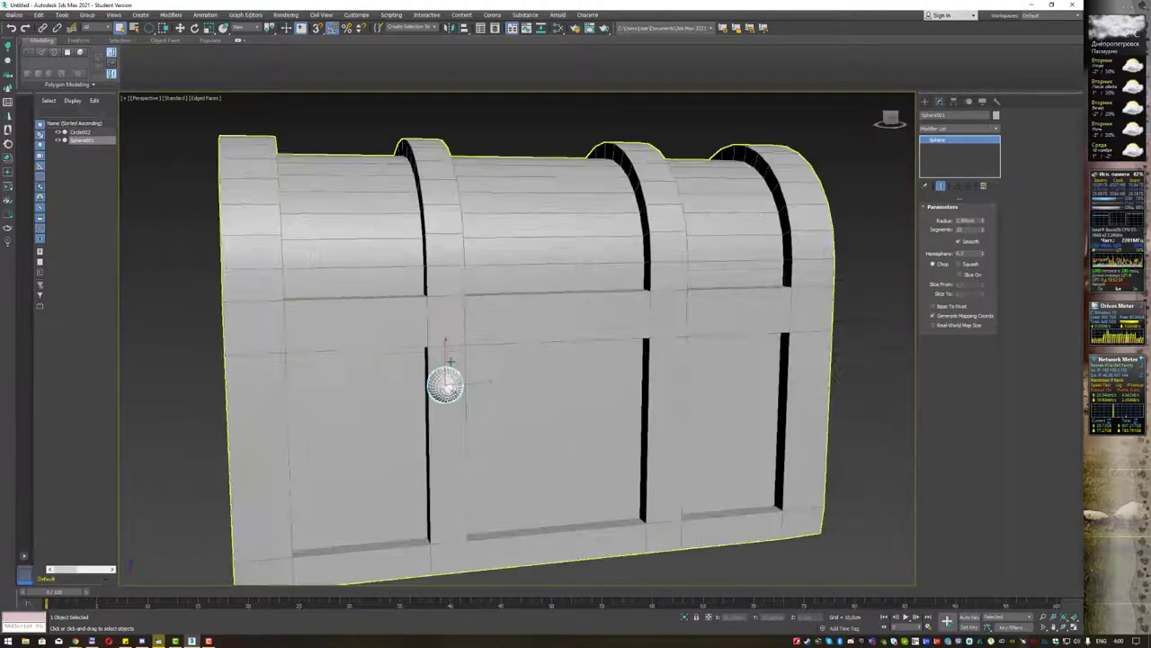
double_click(972, 229)
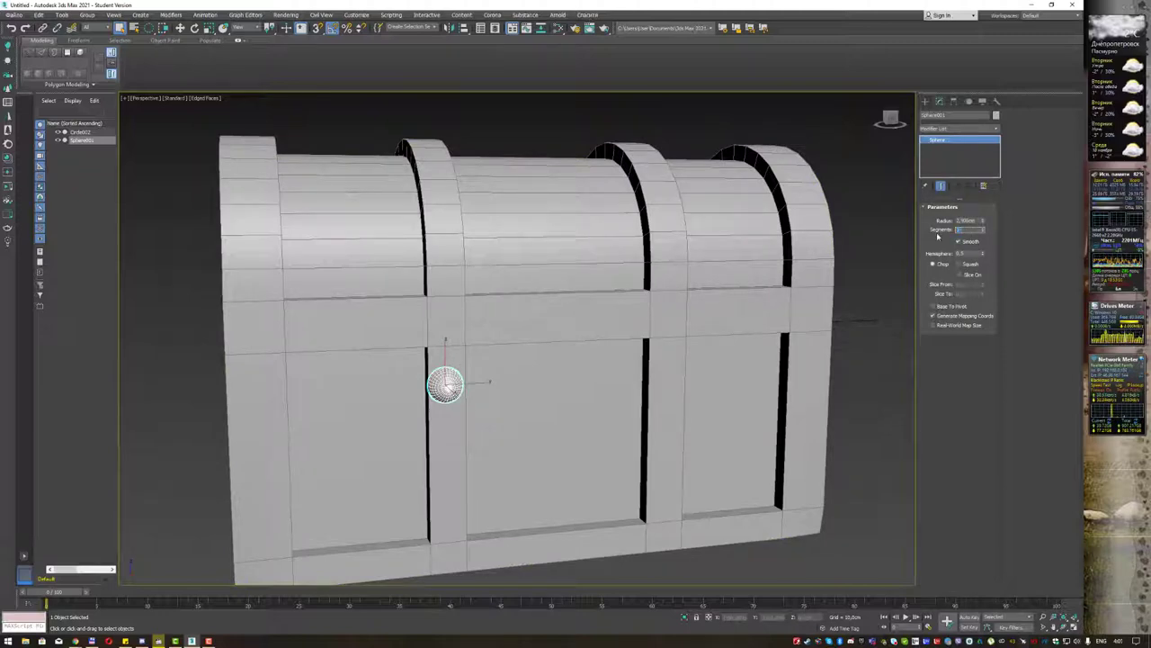
type("16")
key("Return")
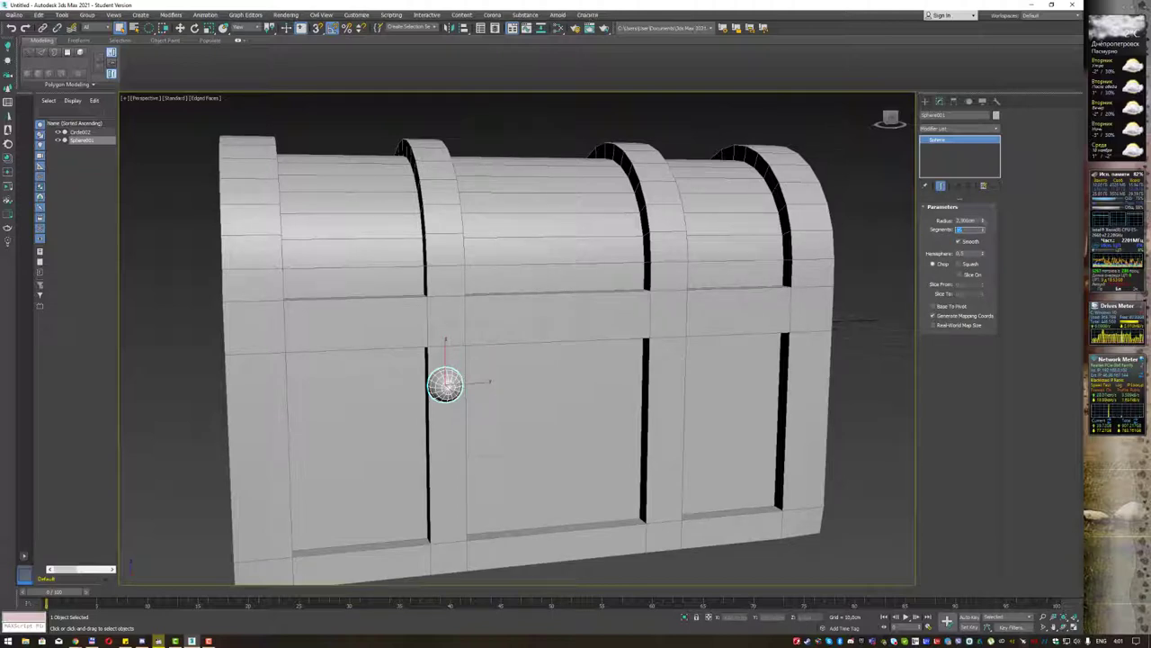
double_click(969, 220)
type("1.5")
key("Return")
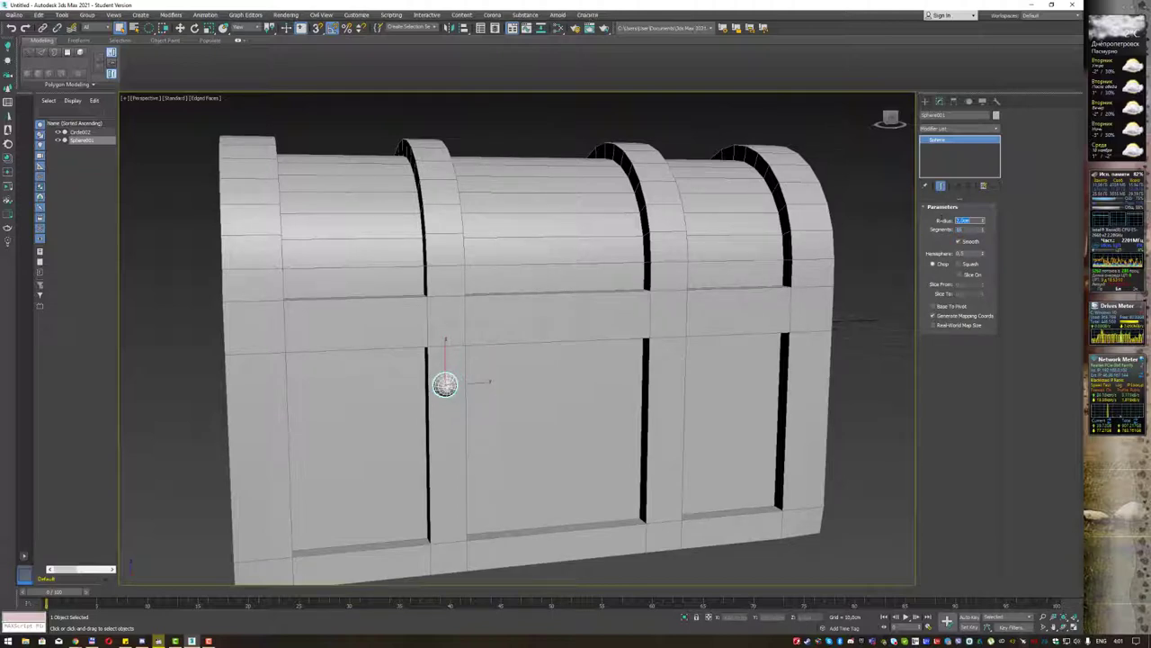
Reframe the view to face the chest wall and bring up Standard Primitives.
mouse_move(453, 352)
middle_mouse_down()
mouse_move(474, 305)
mouse_move(504, 311)
mouse_move(495, 316)
middle_mouse_up()
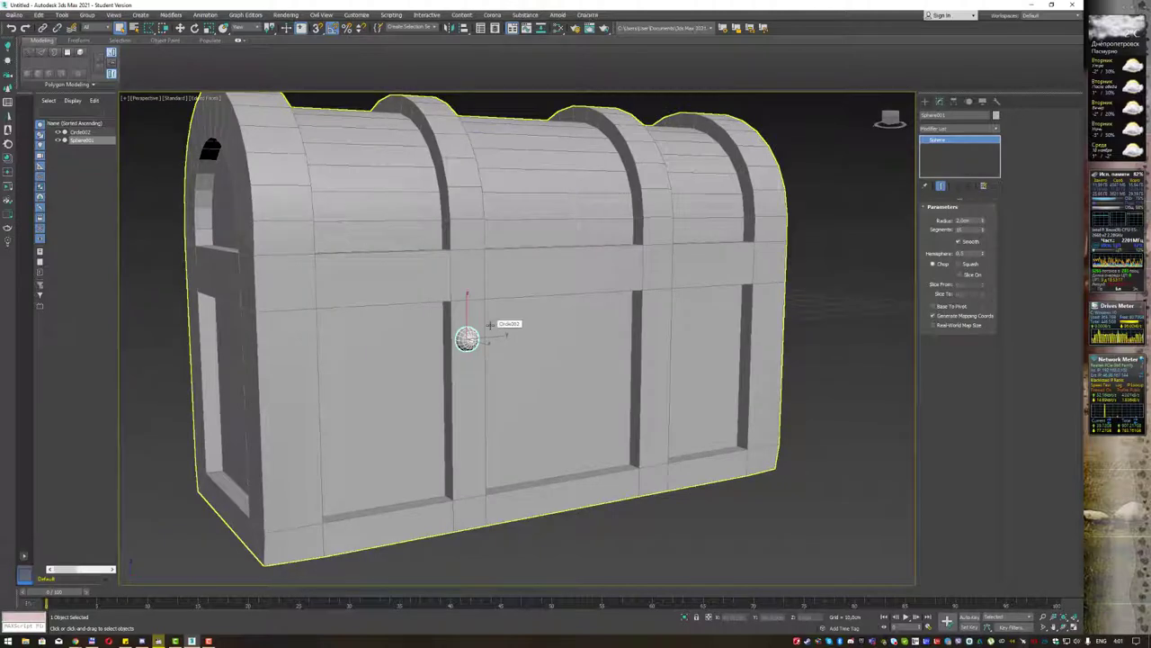
scroll(478, 334, "up", 2)
scroll(477, 335, "up", 2)
scroll(477, 334, "up", 2)
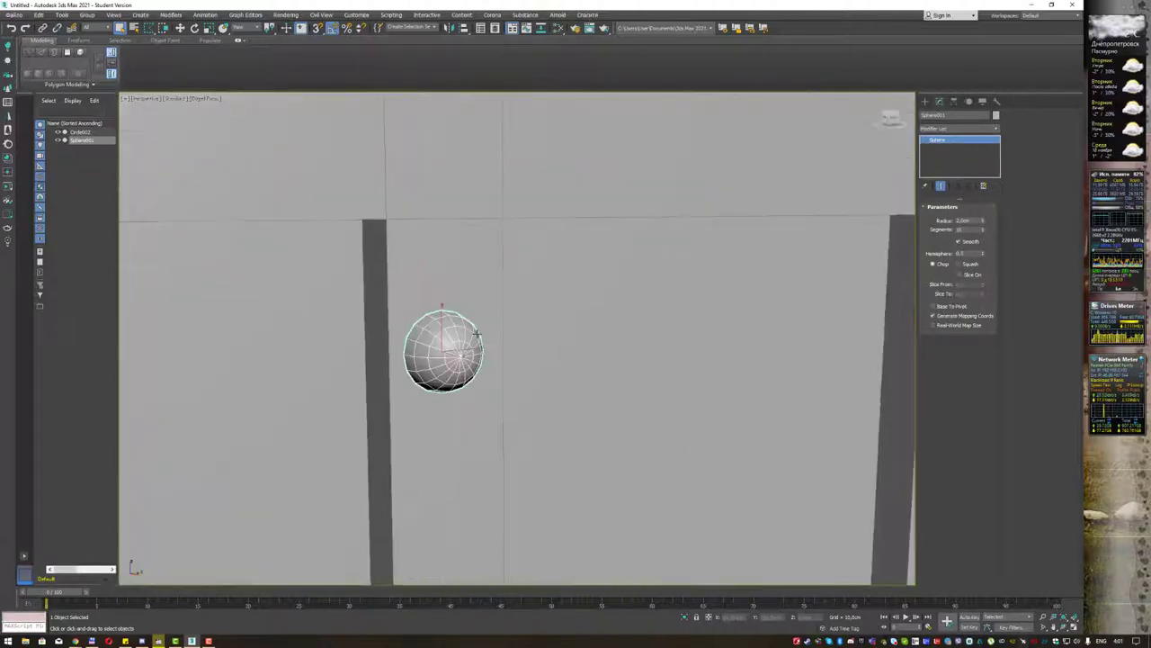
scroll(477, 332, "up", 2)
mouse_move(487, 321)
middle_mouse_down("alt")
mouse_move(465, 308)
mouse_move(505, 313)
middle_mouse_up("alt")
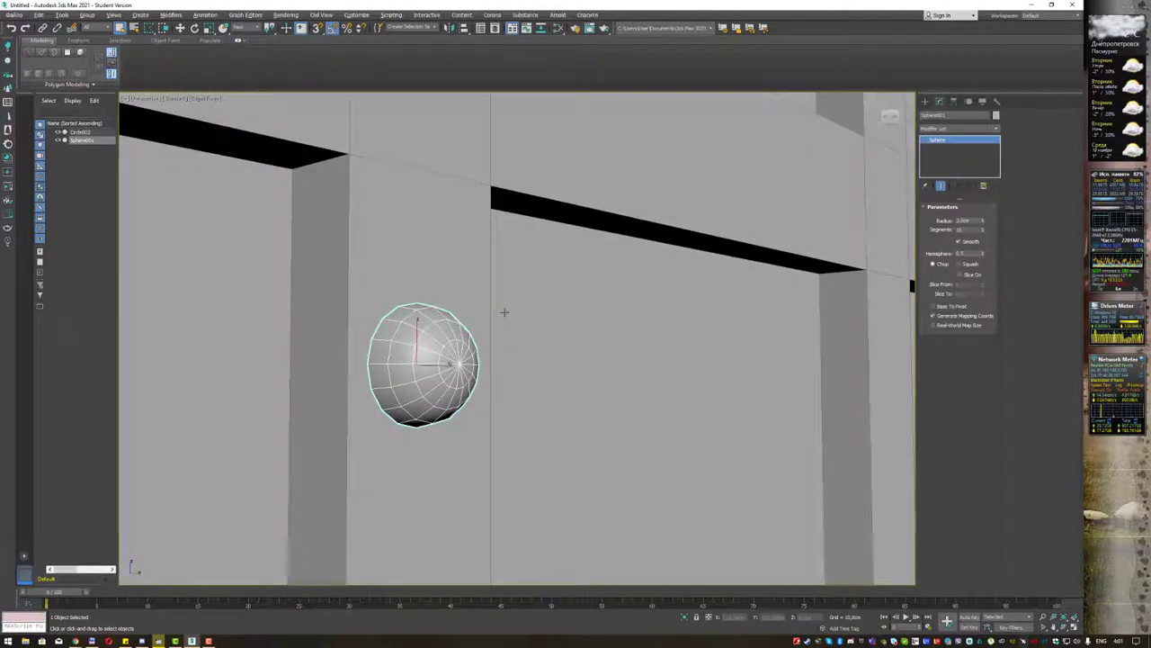
middle_click_drag(477, 316, 455, 335, "alt")
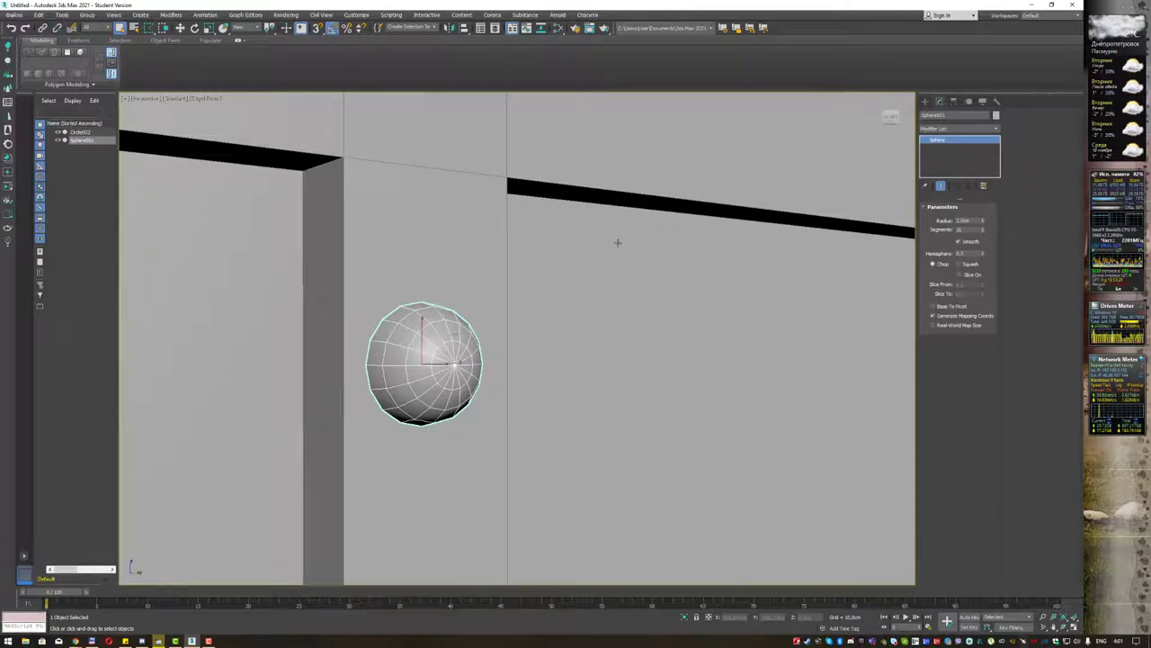
middle_click_drag(635, 249, 620, 249, "alt")
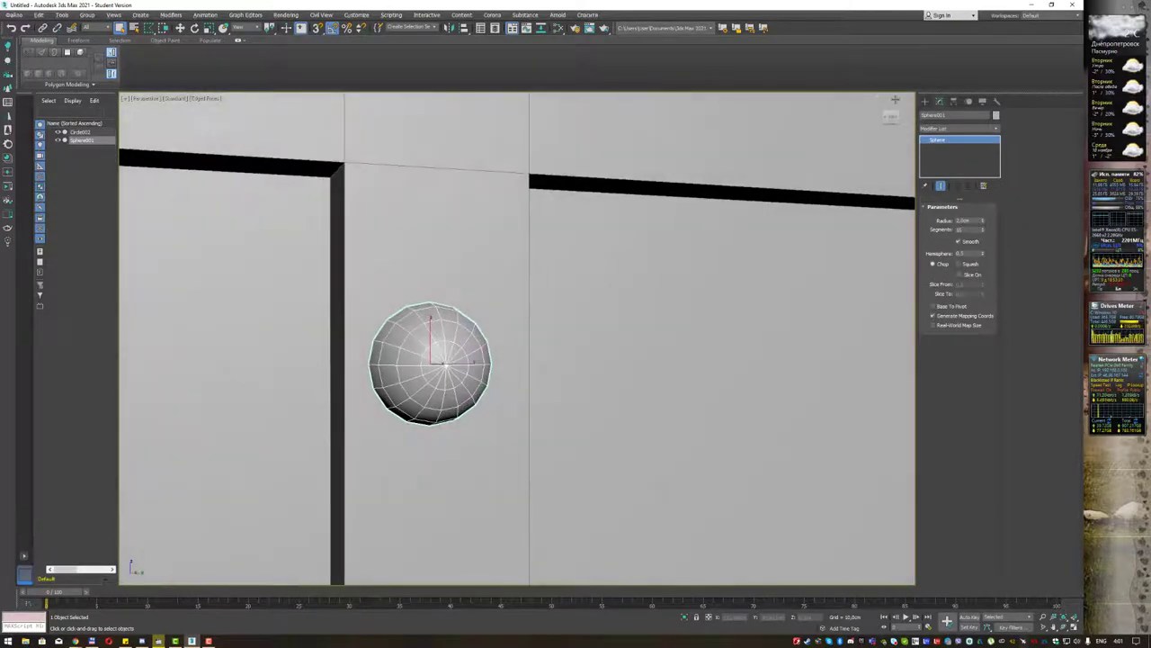
left_click(924, 102)
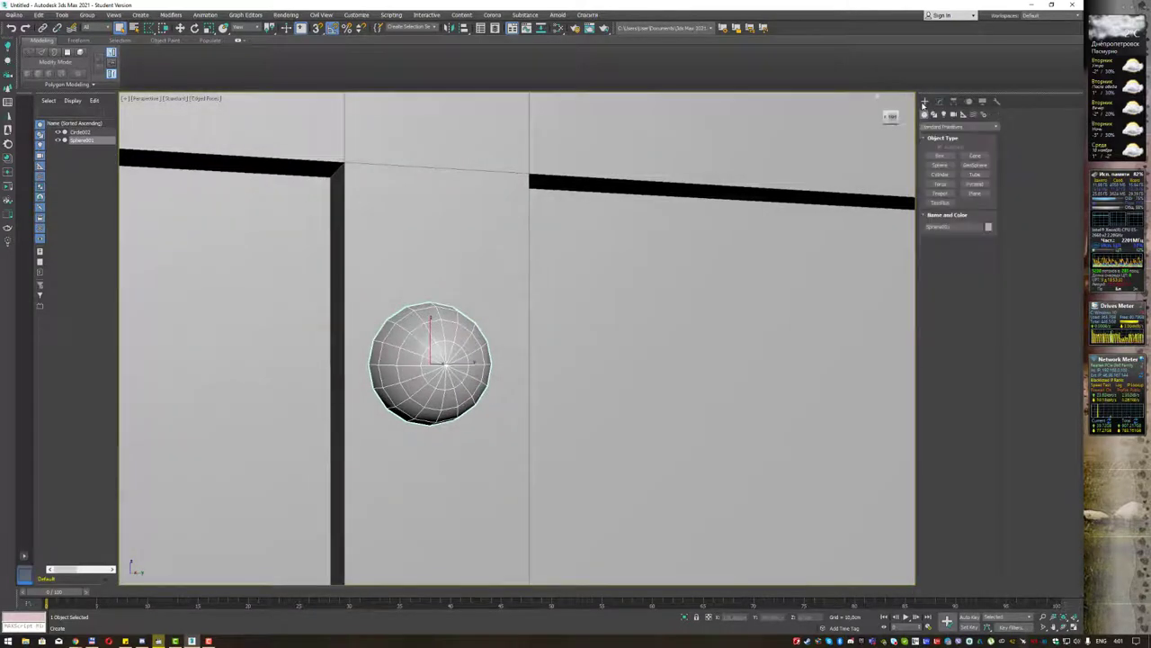
Draw a flat box above the sphere and move it down through the sphere.
left_click(952, 157)
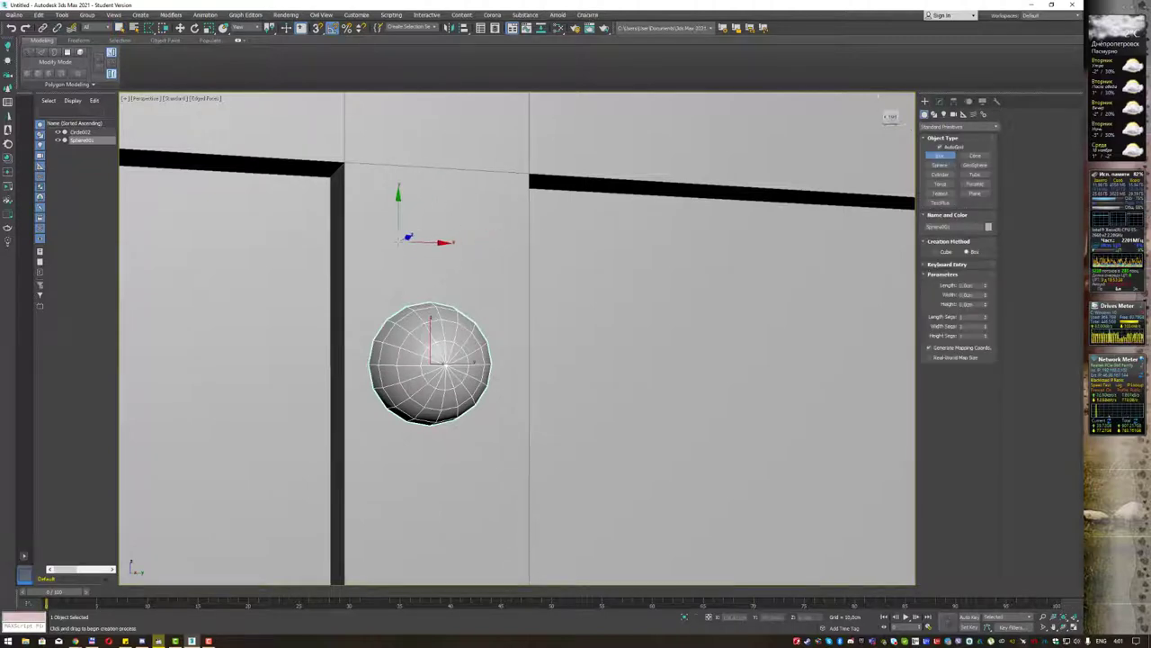
left_click_drag(389, 241, 514, 259)
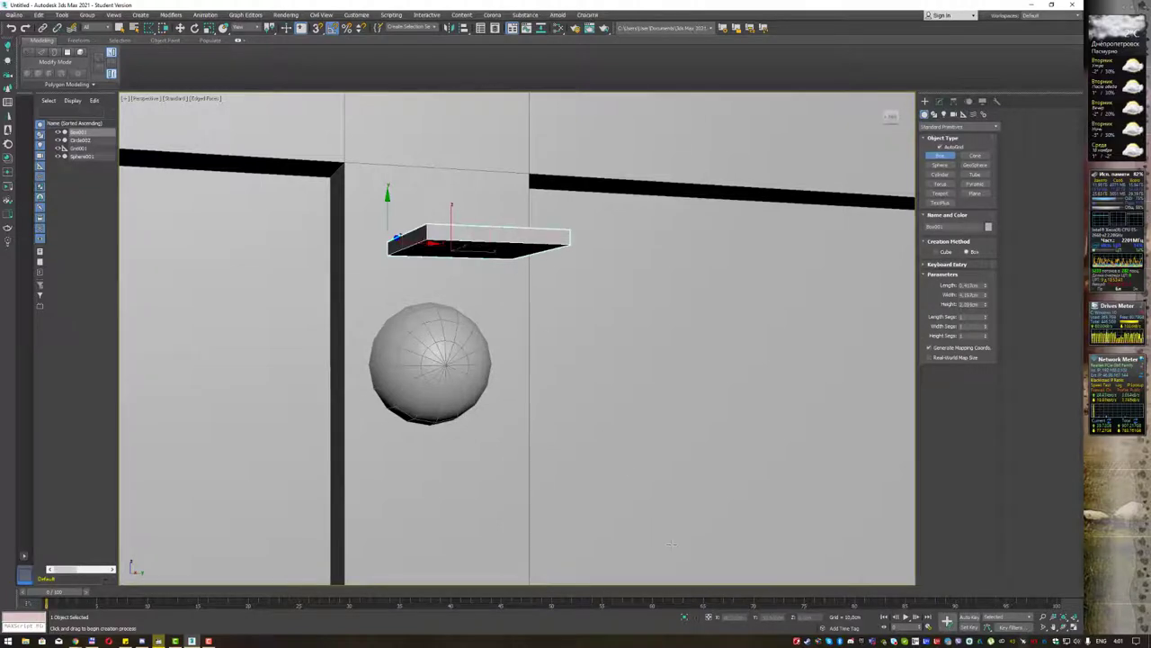
right_click(689, 513)
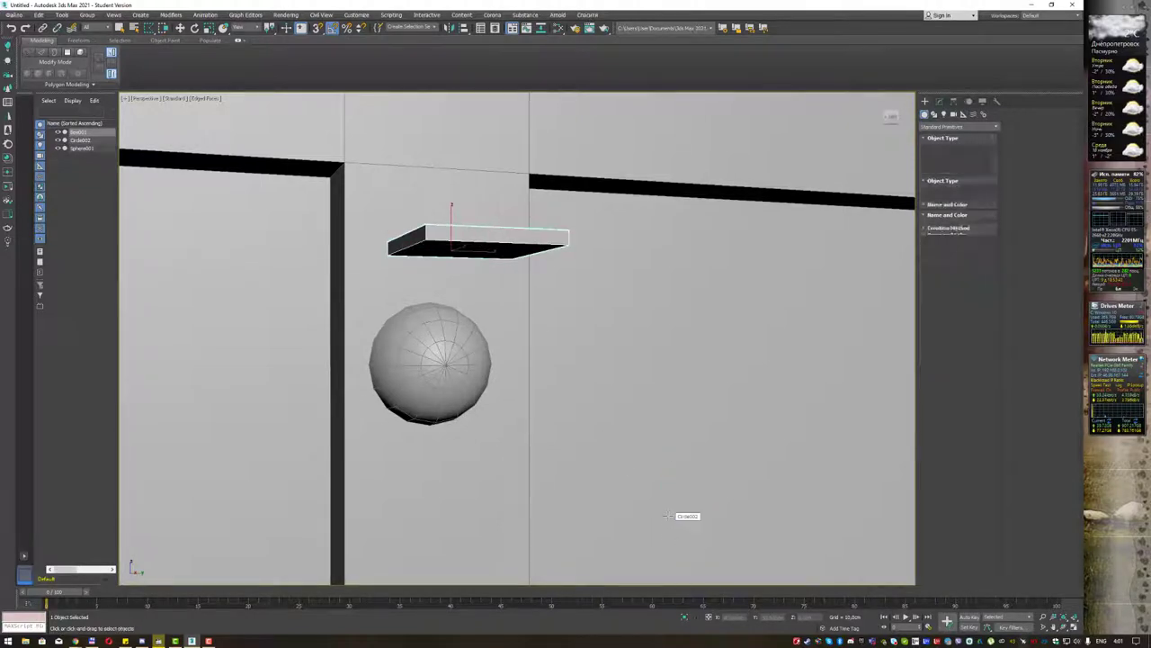
middle_click_drag(629, 368, 609, 367, "alt")
key("w")
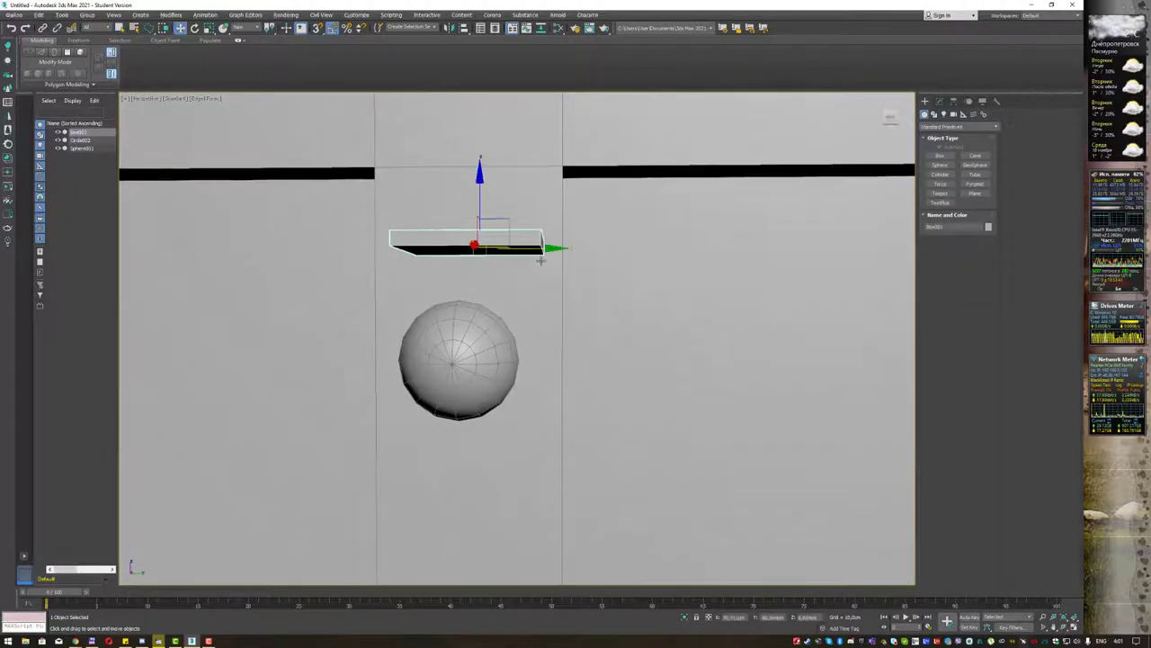
left_click_drag(505, 224, 478, 332)
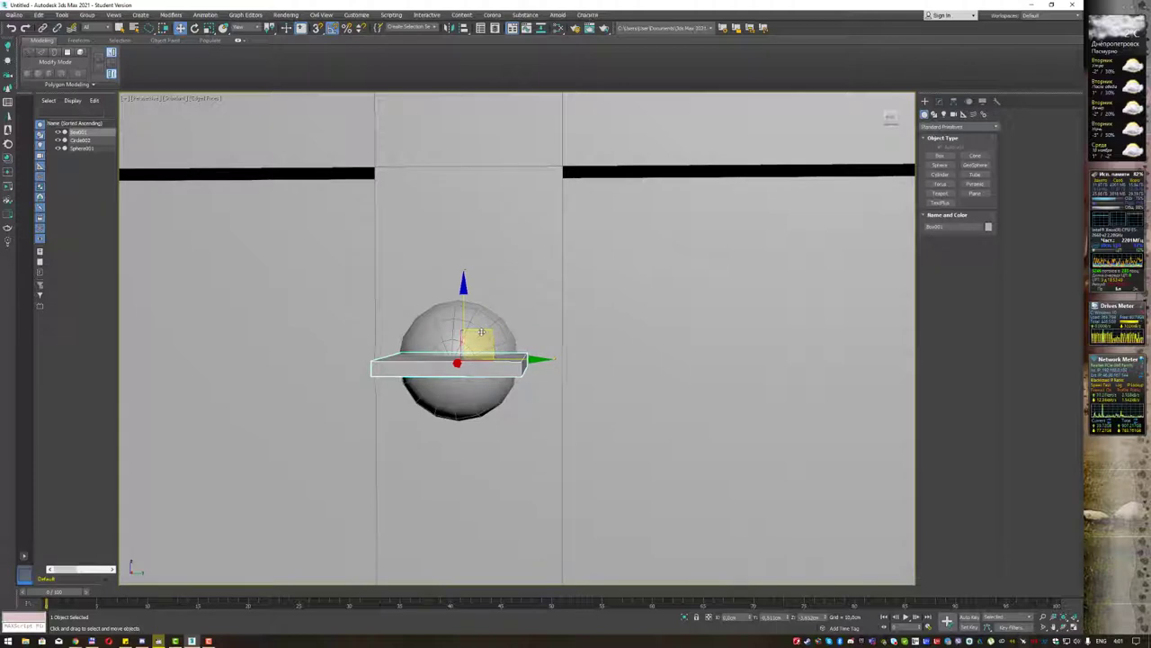
Centre the flat box in the sphere using the front and side views.
key("f")
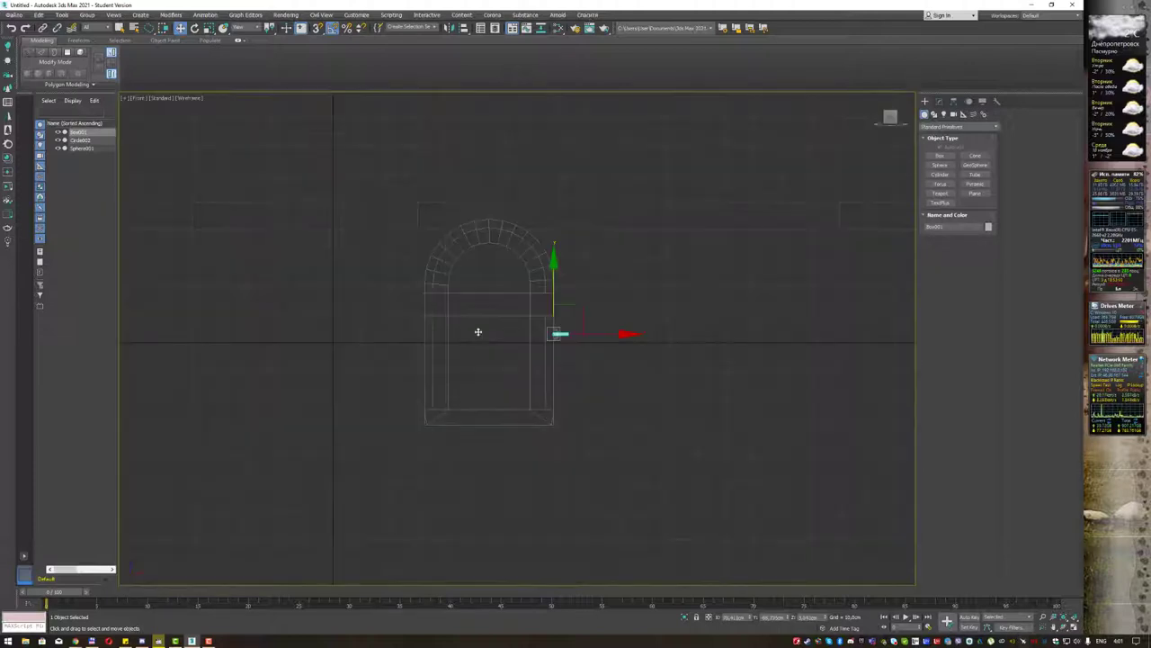
key("l")
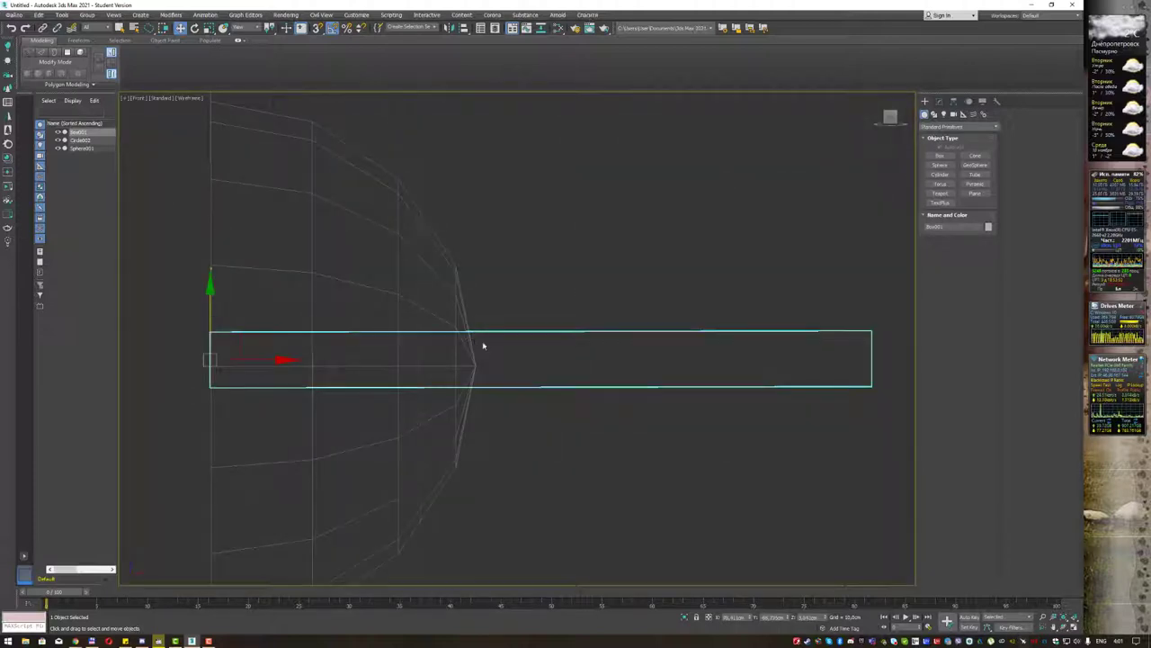
middle_click_drag(483, 346, 479, 278)
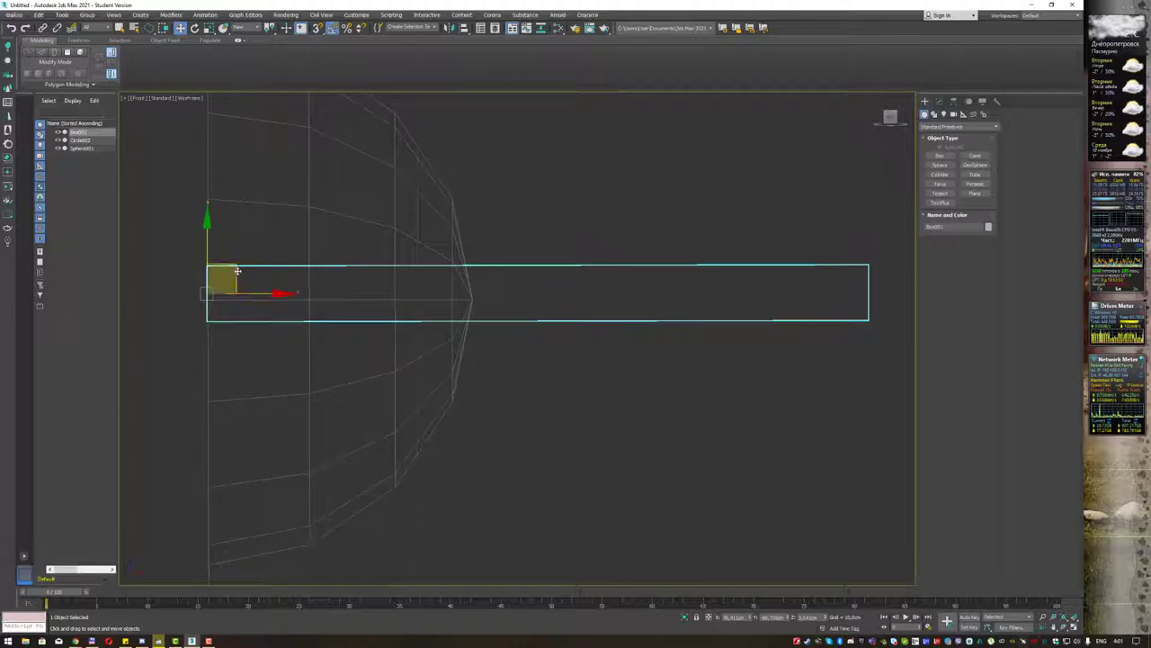
mouse_move(238, 270)
left_mouse_down()
mouse_move(240, 285)
mouse_move(323, 269)
mouse_move(309, 254)
left_mouse_up()
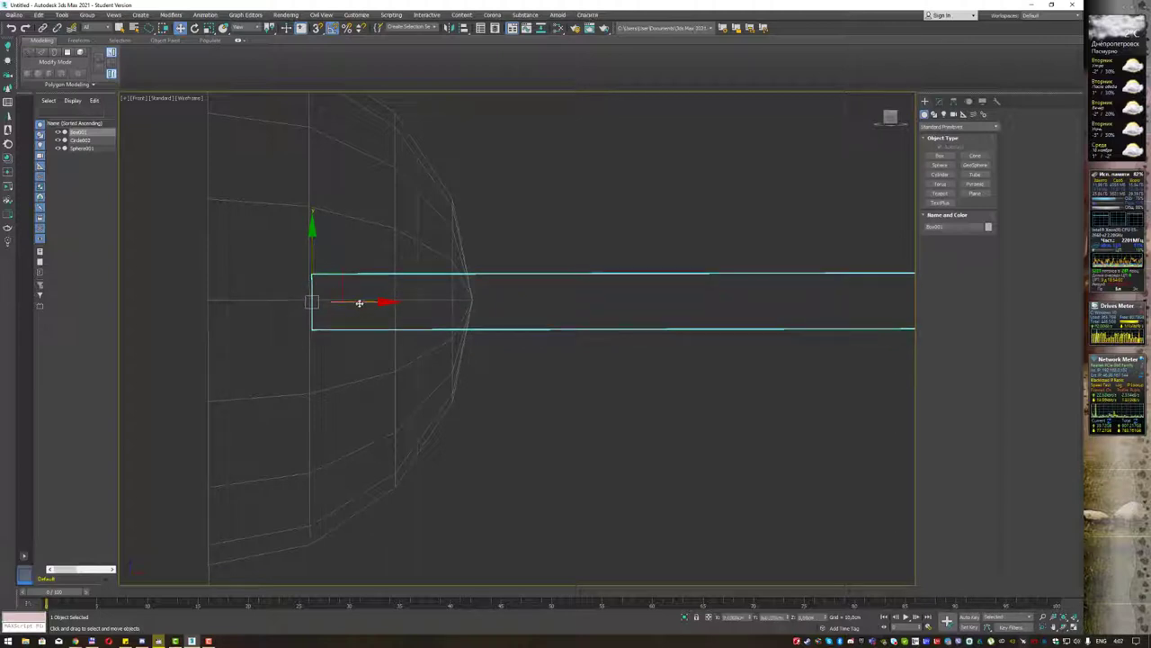
left_click_drag(359, 303, 370, 303)
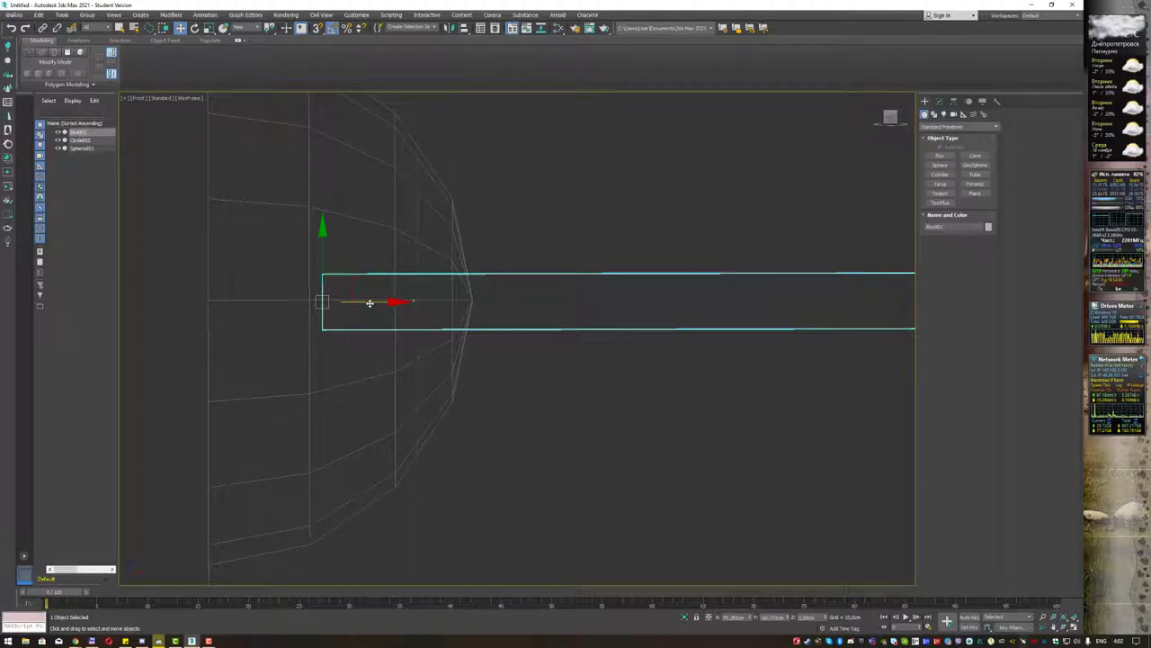
key("p")
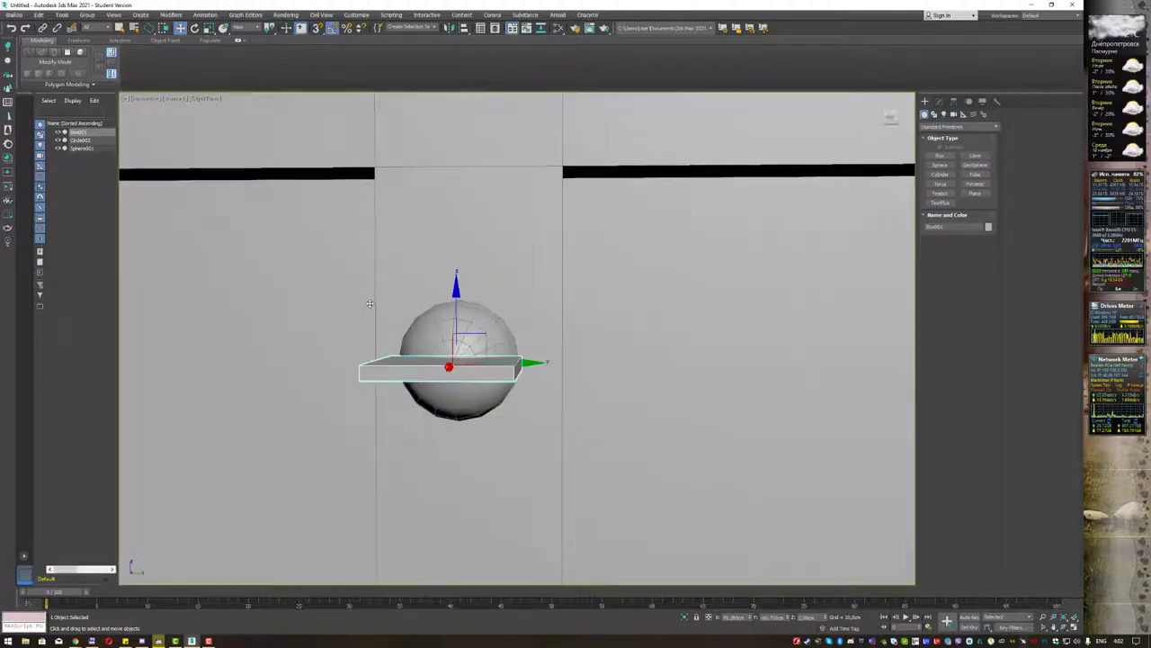
key("l")
key("z")
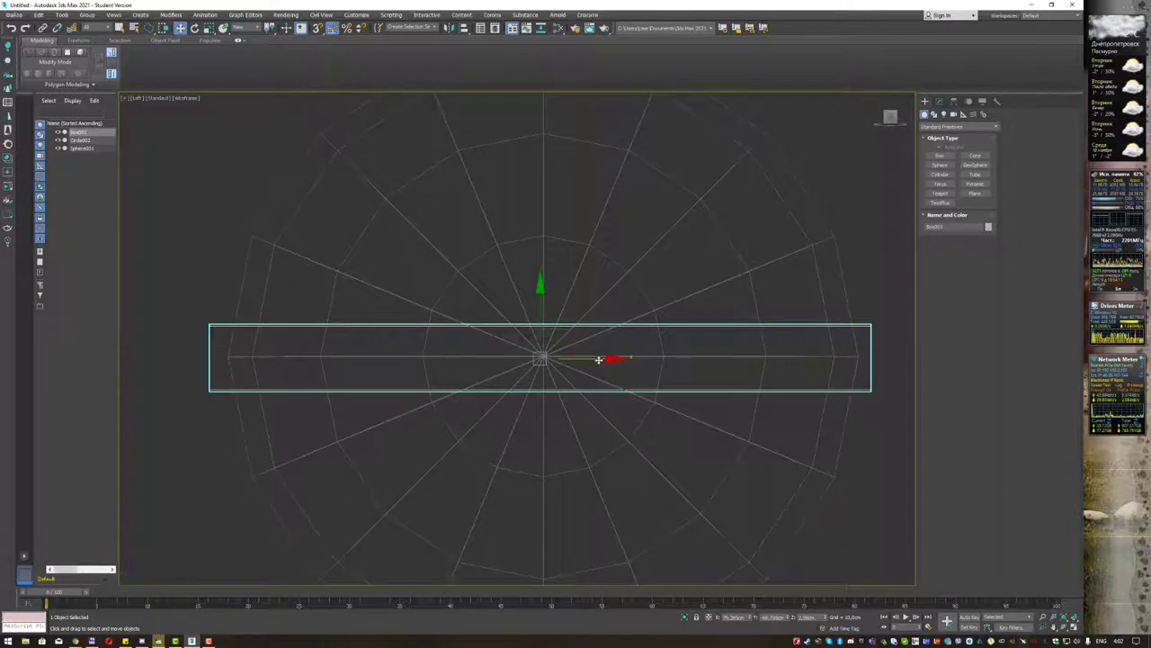
left_click_drag(598, 360, 600, 359)
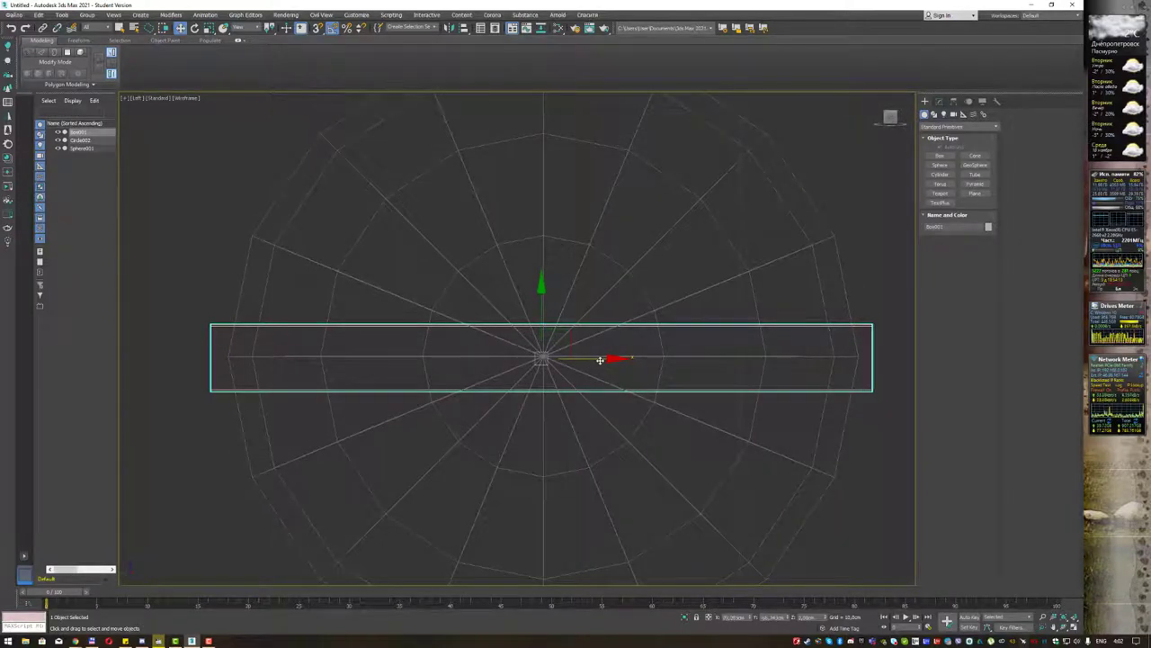
key("p")
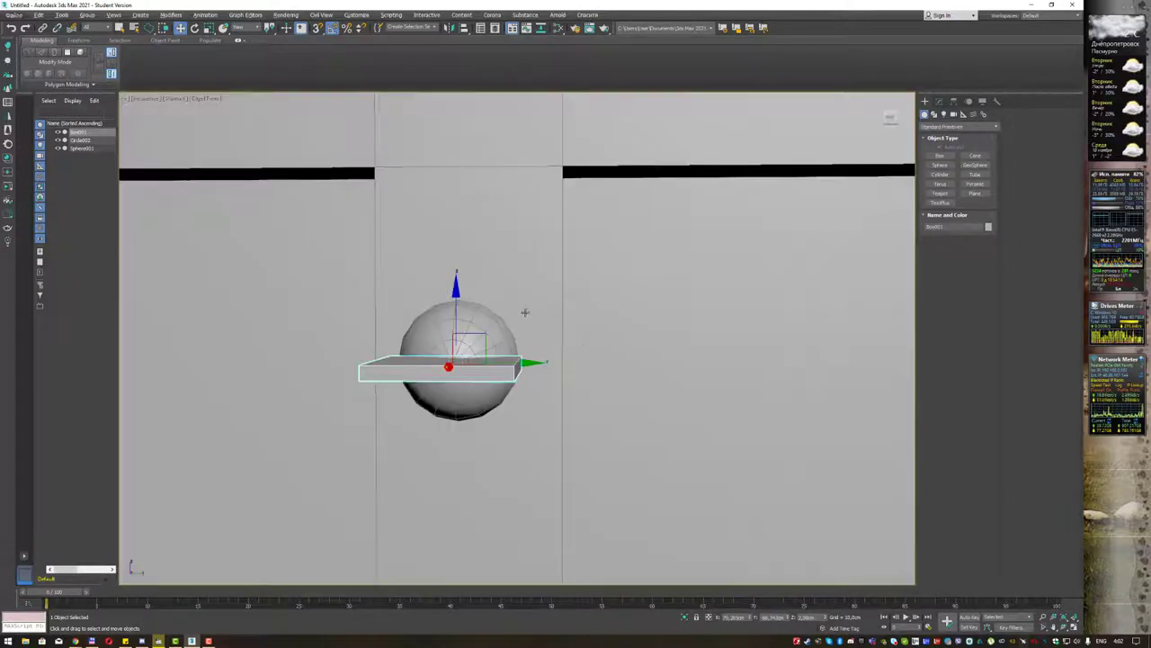
middle_click_drag(525, 312, 555, 318, "alt")
Turn the sphere into a Compound Boolean set to Subtract.
key("q")
left_click(409, 316)
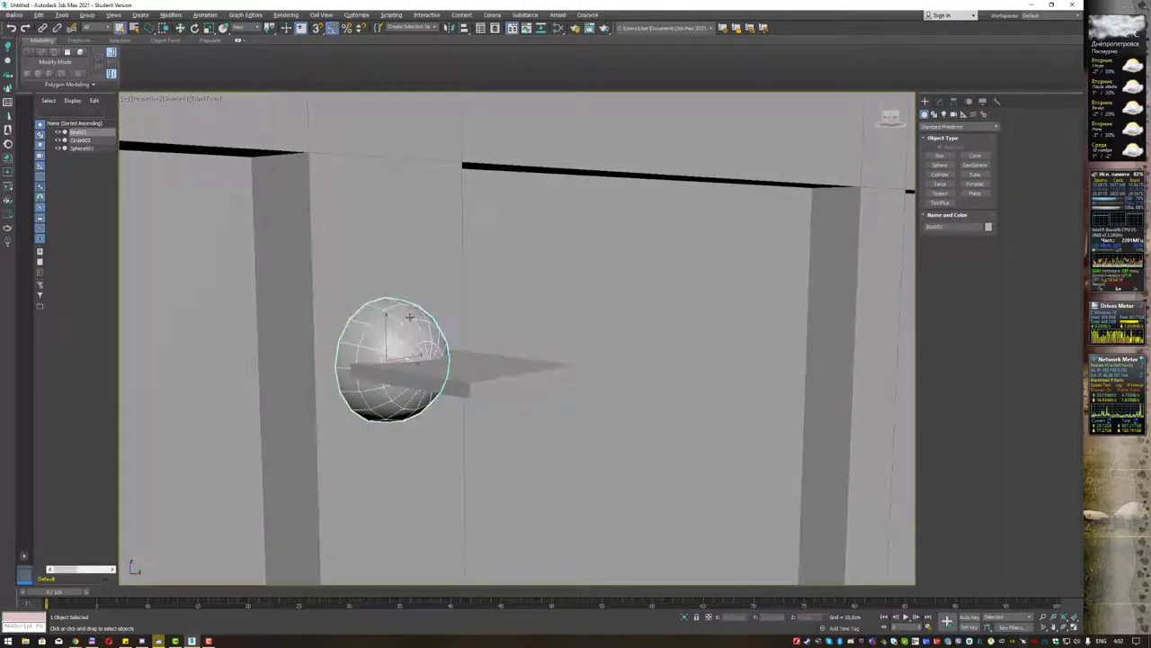
left_click(409, 317)
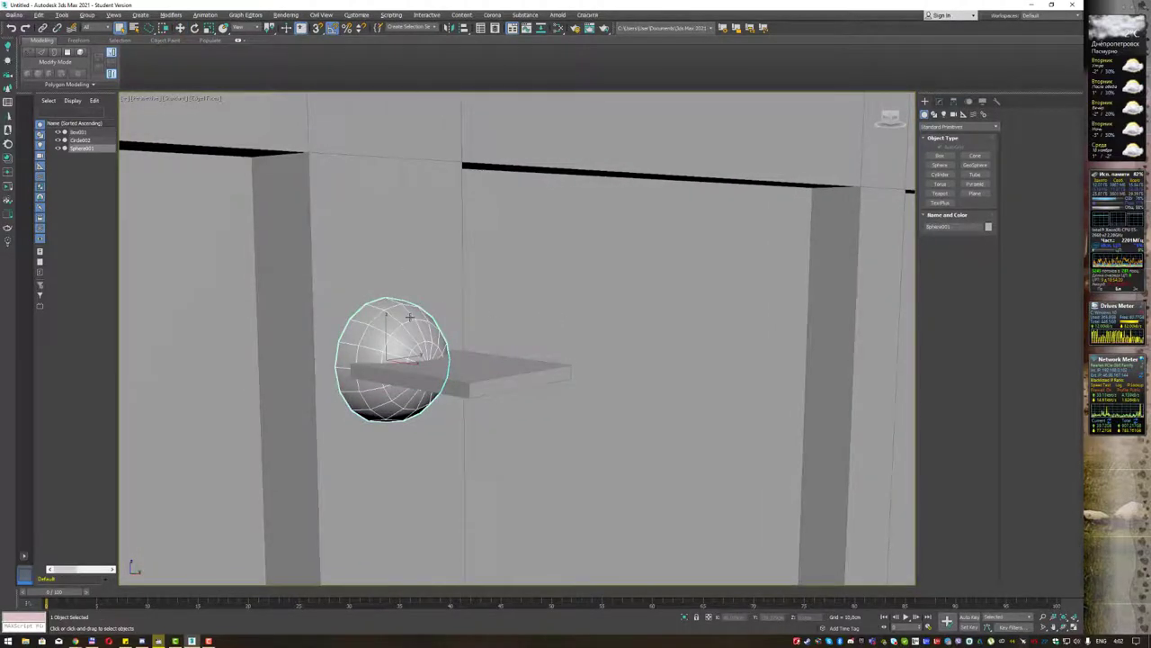
left_click(955, 126)
left_click(942, 152)
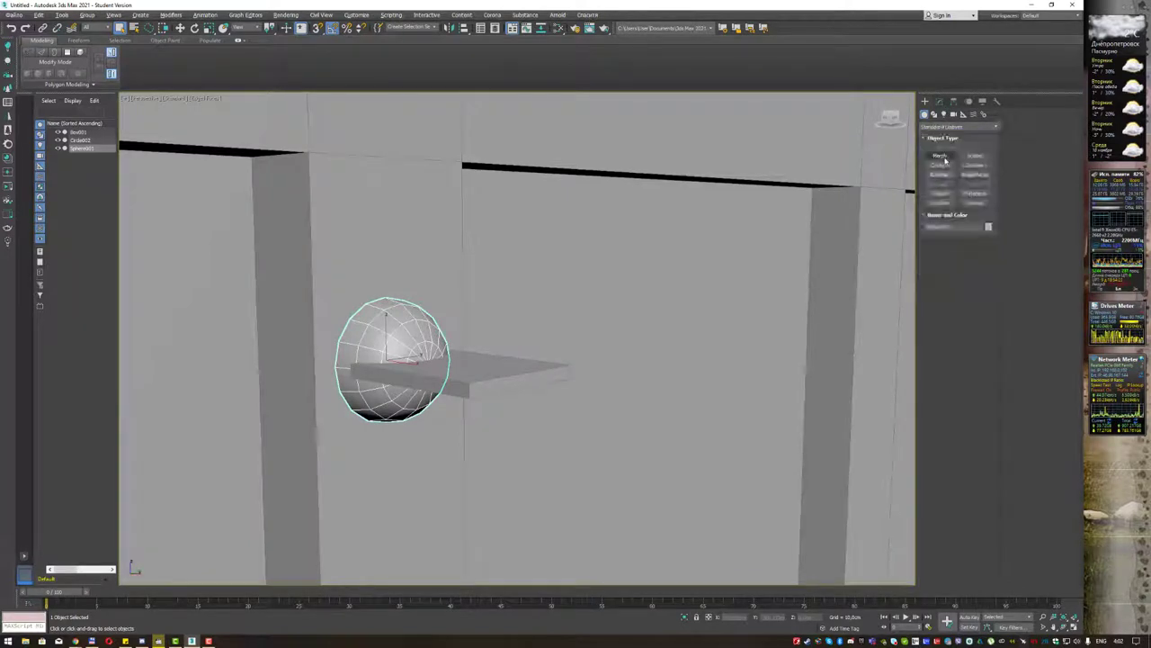
left_click(975, 203)
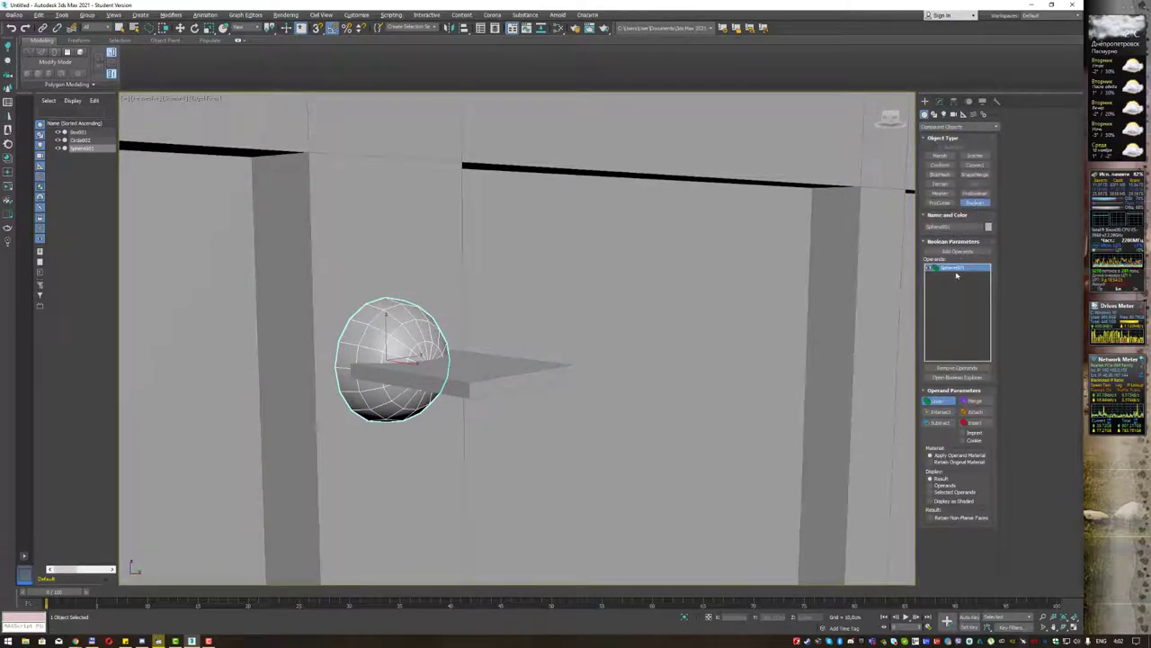
left_click(939, 422)
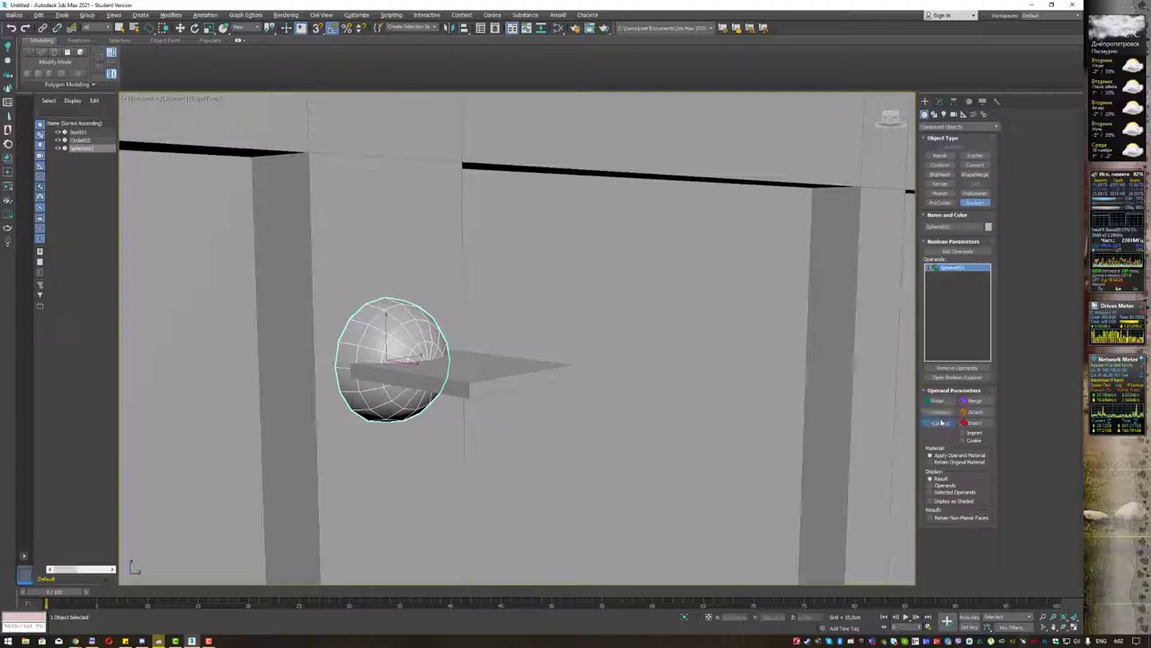
Add the flat box as the subtracted operand and open Boolean Explorer.
left_click(946, 251)
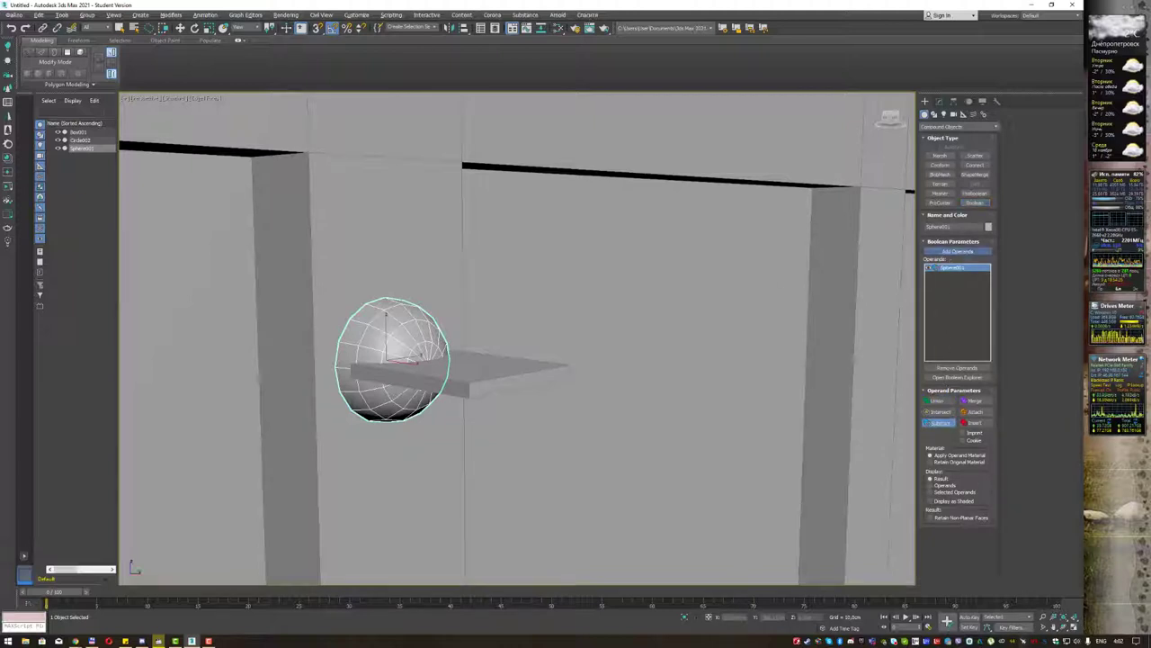
left_click(536, 370)
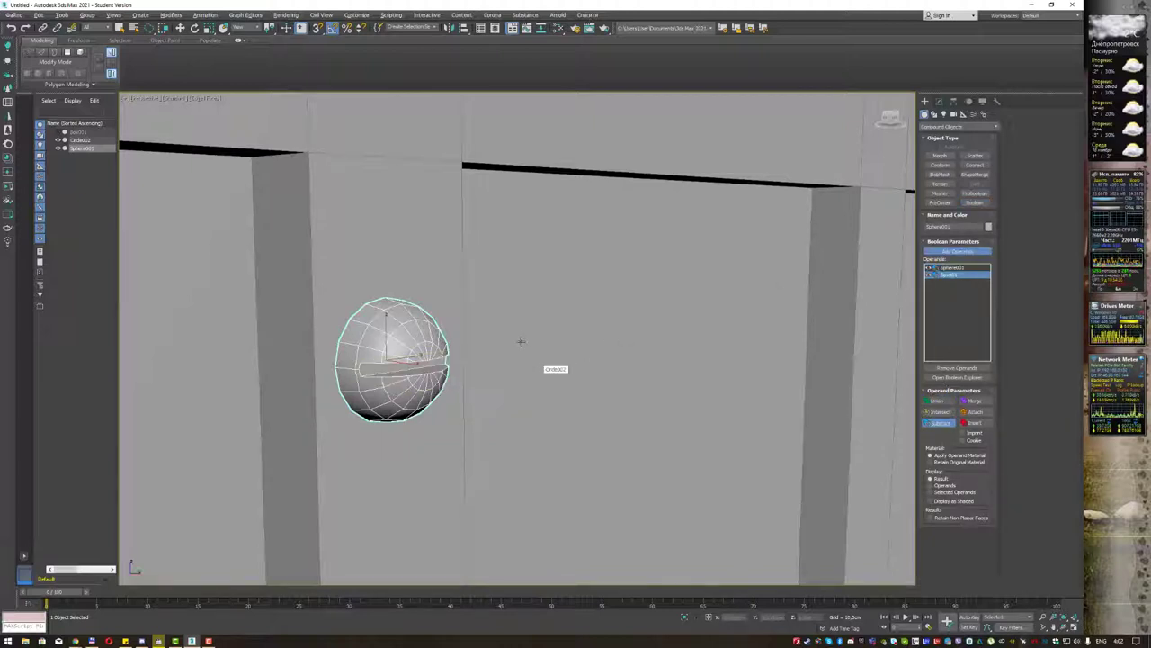
mouse_move(501, 322)
middle_mouse_down("alt")
mouse_move(427, 296)
mouse_move(506, 313)
middle_mouse_up("alt")
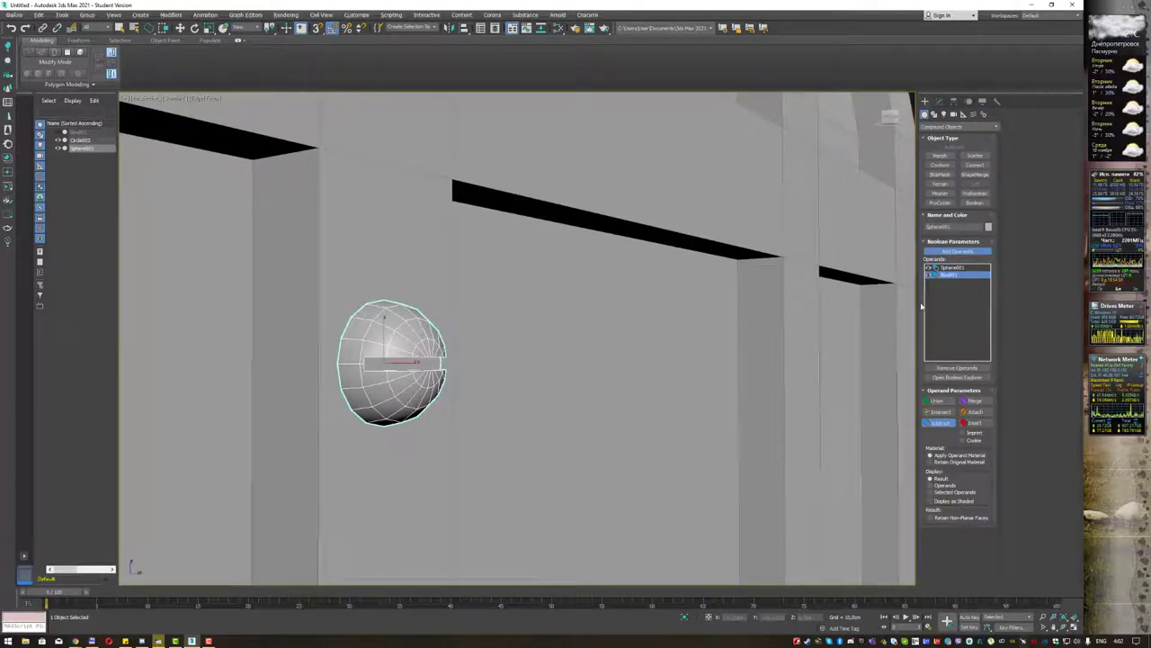
left_click(956, 267)
left_click(952, 275)
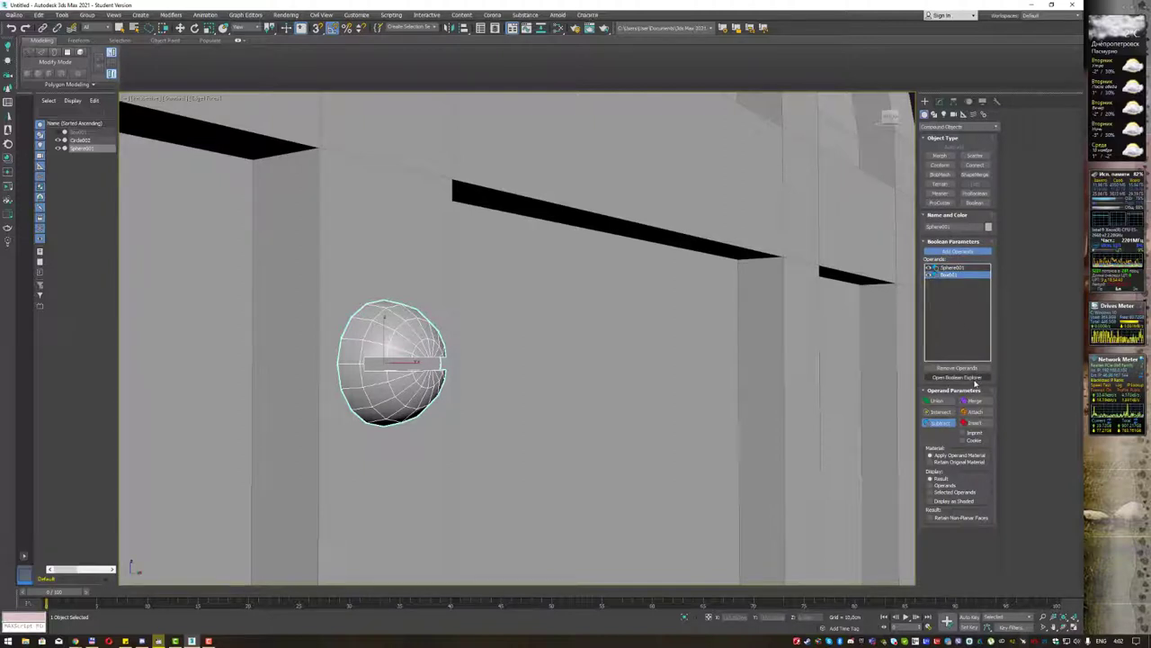
left_click(972, 378)
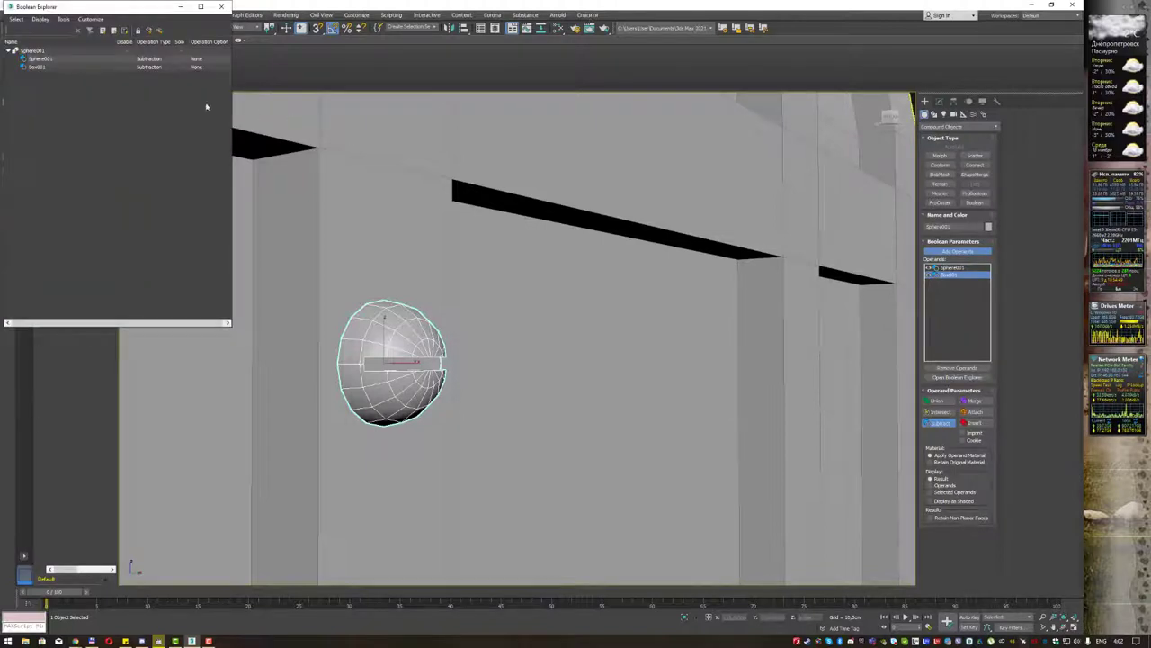
Rename the Box001 operand in Boolean Explorer, then close the explorer window.
left_click(88, 70)
double_click(88, 69)
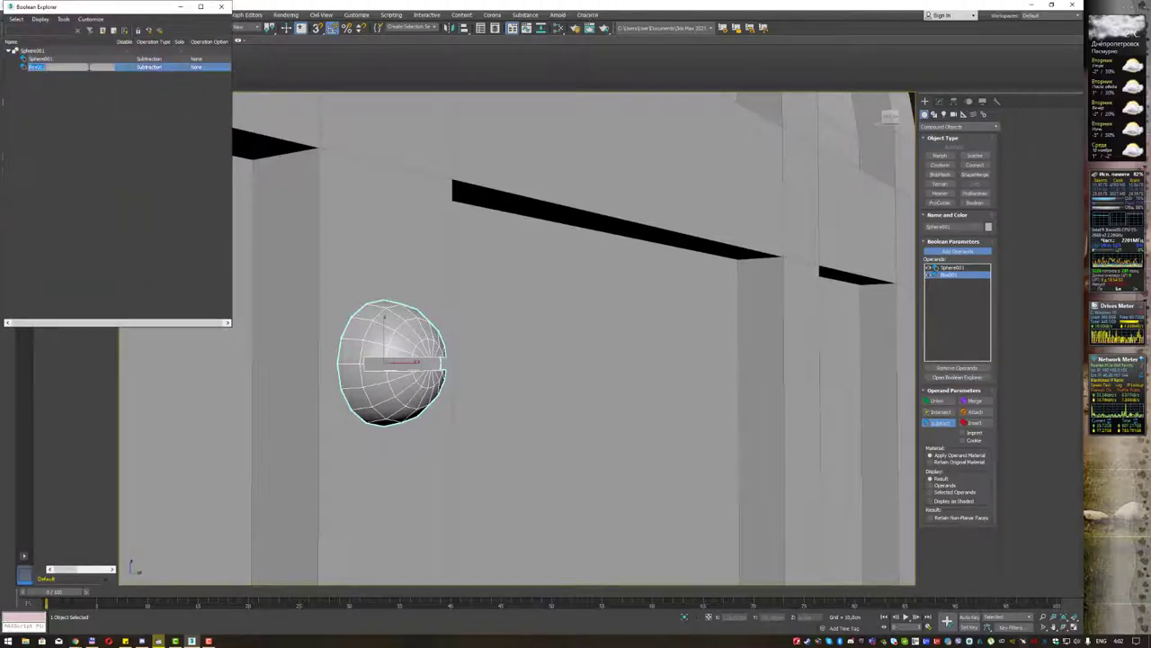
mouse_move(36, 7)
left_mouse_down()
mouse_move(87, 63)
mouse_move(105, 112)
left_mouse_up()
left_click(144, 207)
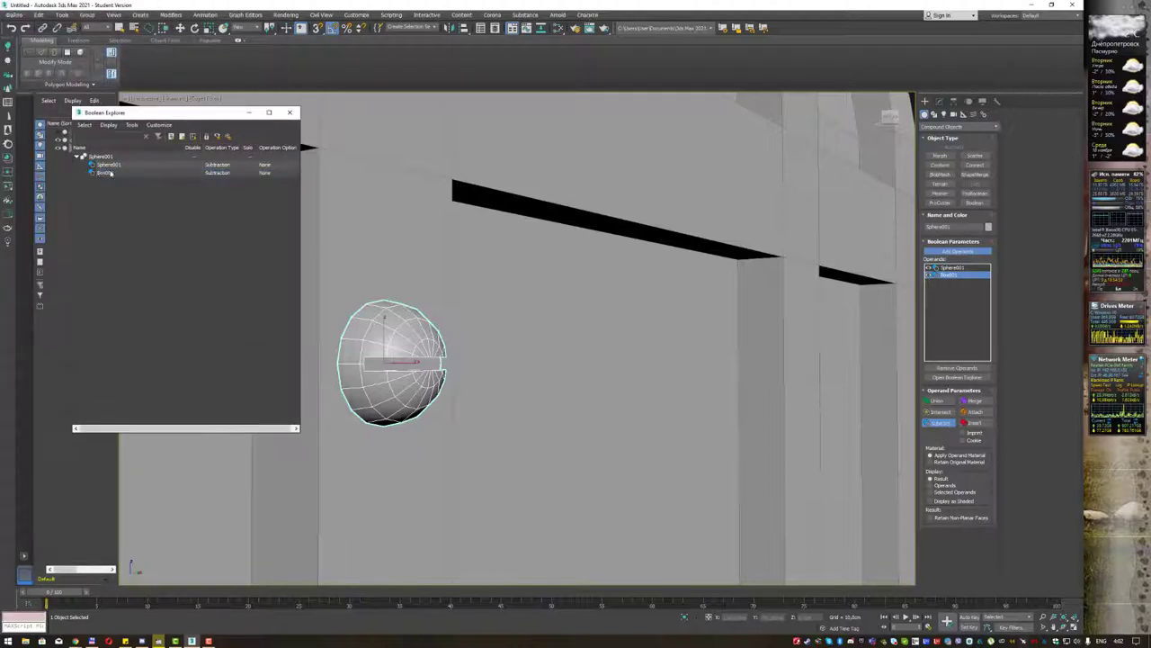
left_click(290, 113)
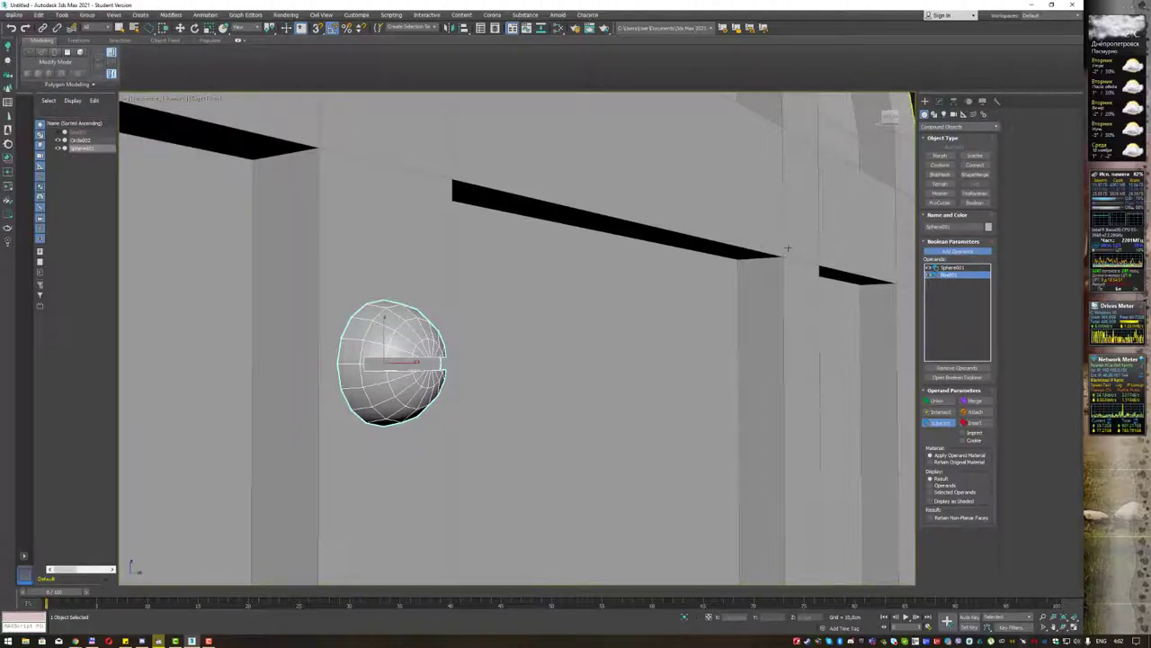
Increase the box operand's height and length in the Boolean's stack.
key("w")
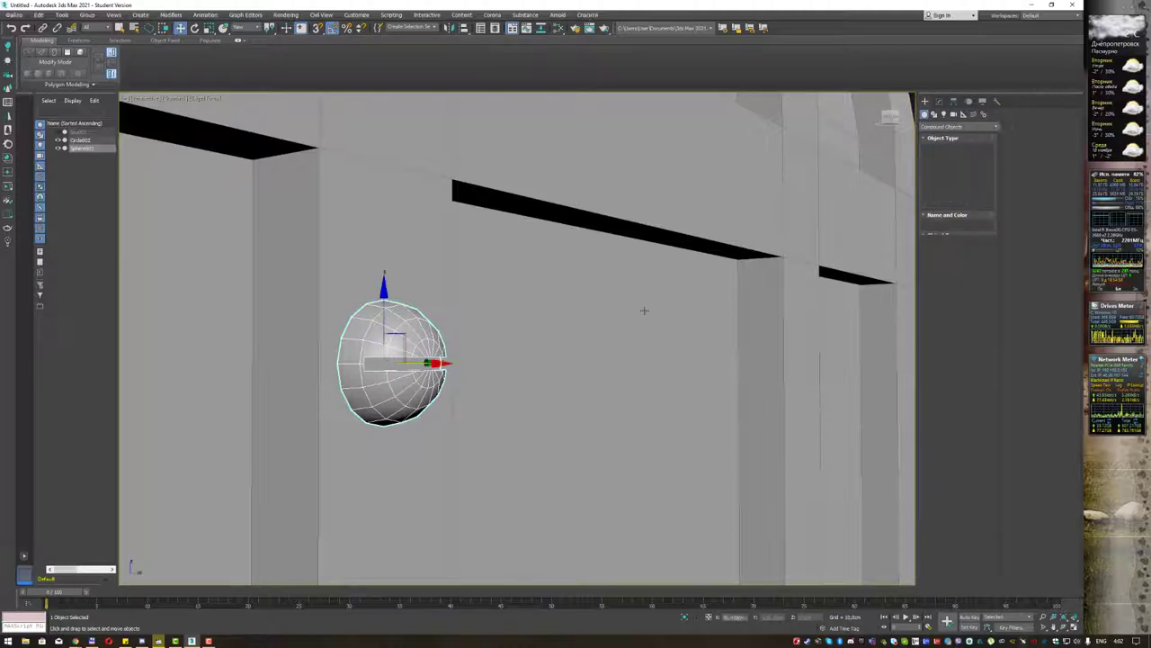
left_click(940, 101)
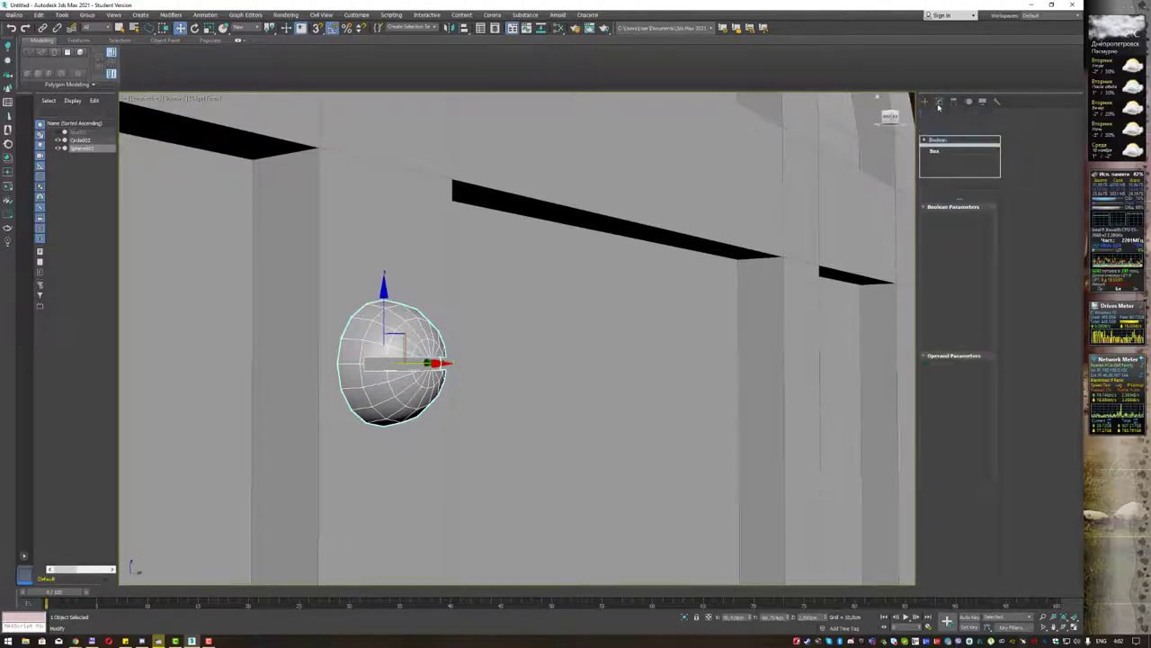
left_click(937, 152)
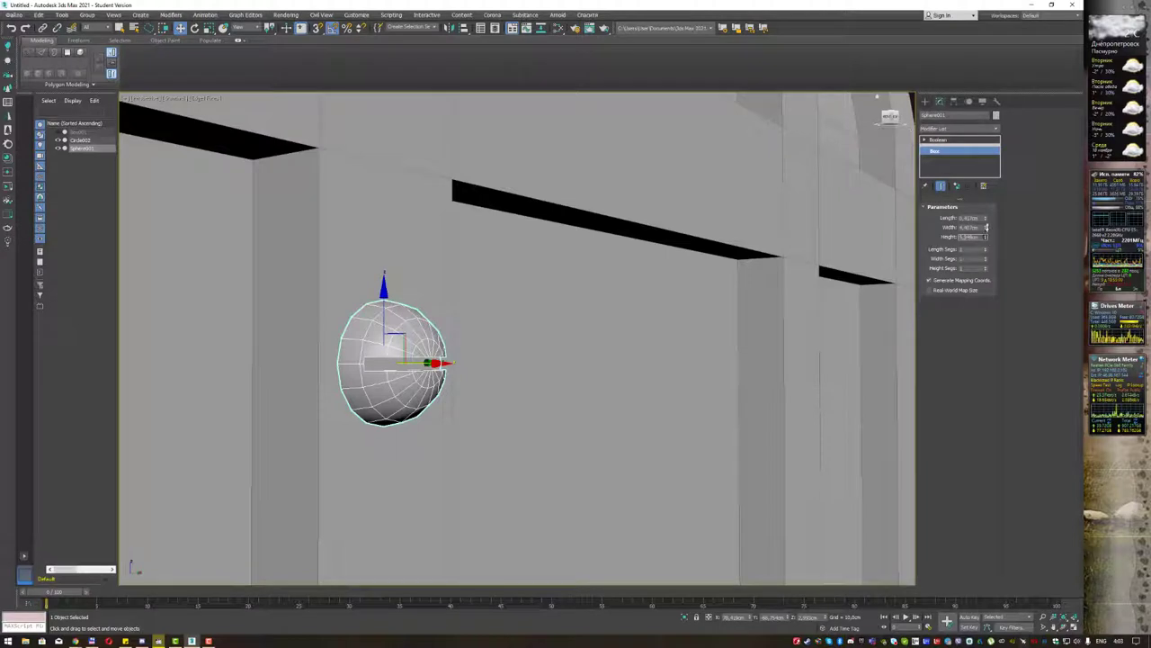
key("Return")
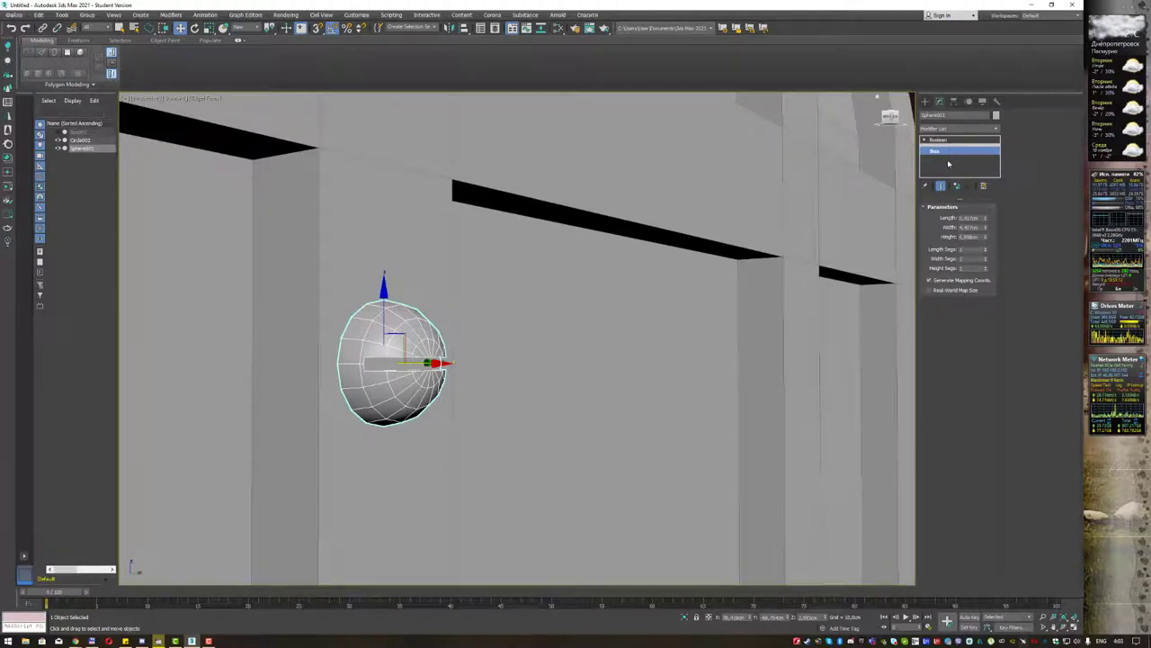
left_click(953, 142)
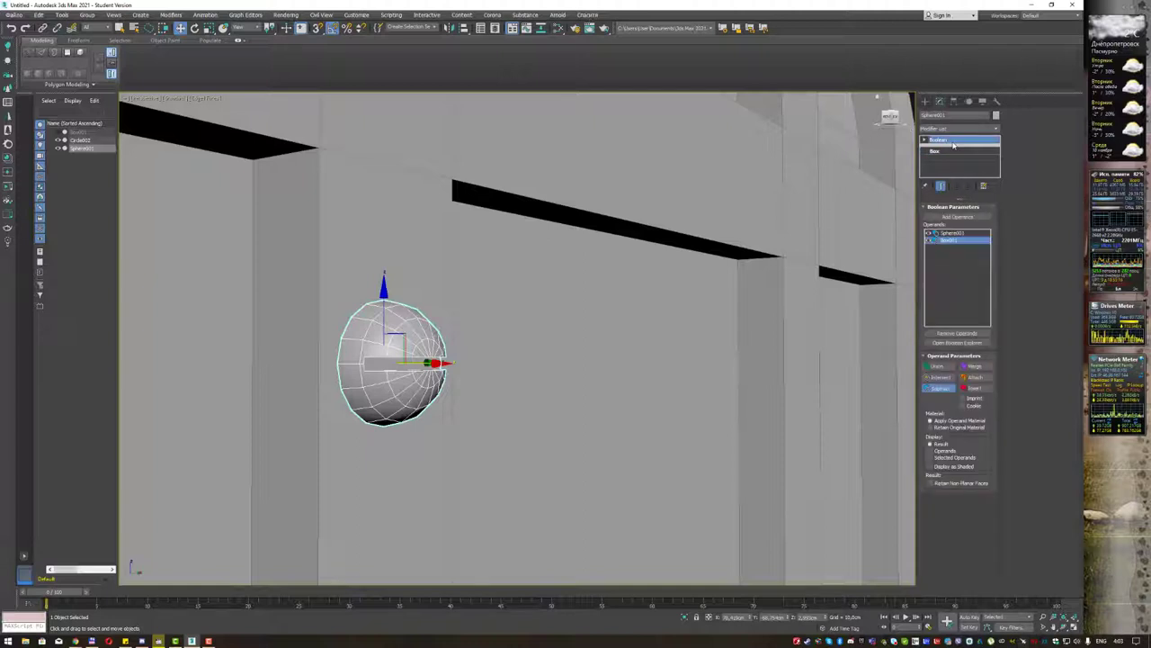
left_click(948, 151)
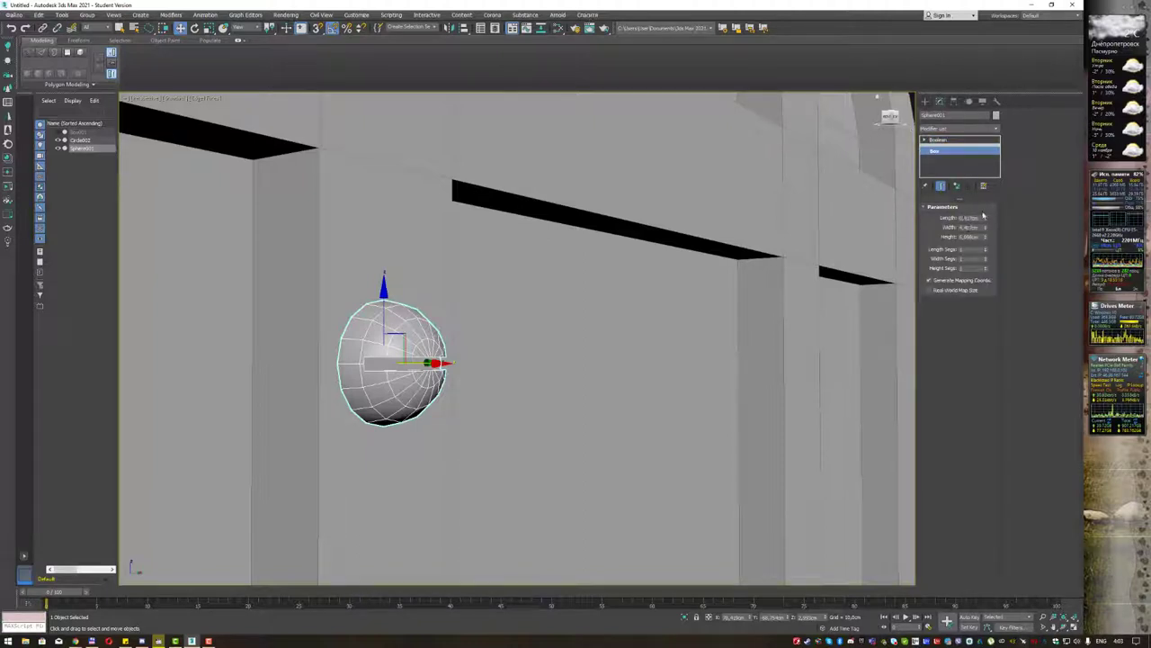
left_click_drag(986, 217, 992, 198)
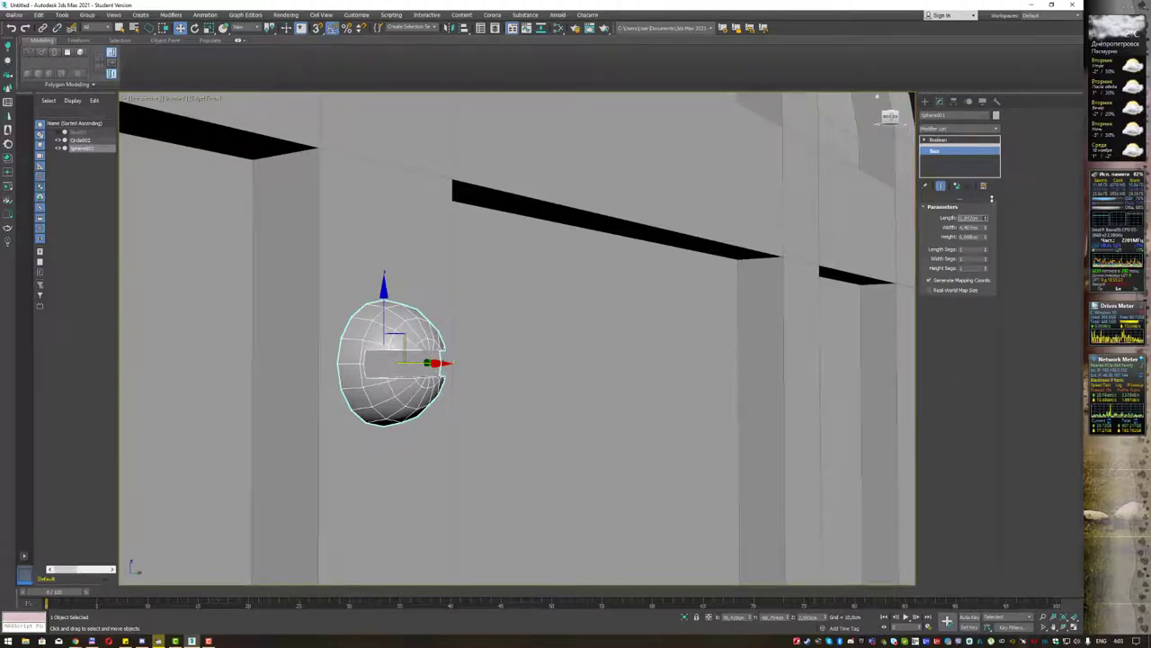
Set the box operand's length to 1 and return to the Boolean level.
key("q")
middle_click_drag(675, 232, 664, 227, "alt")
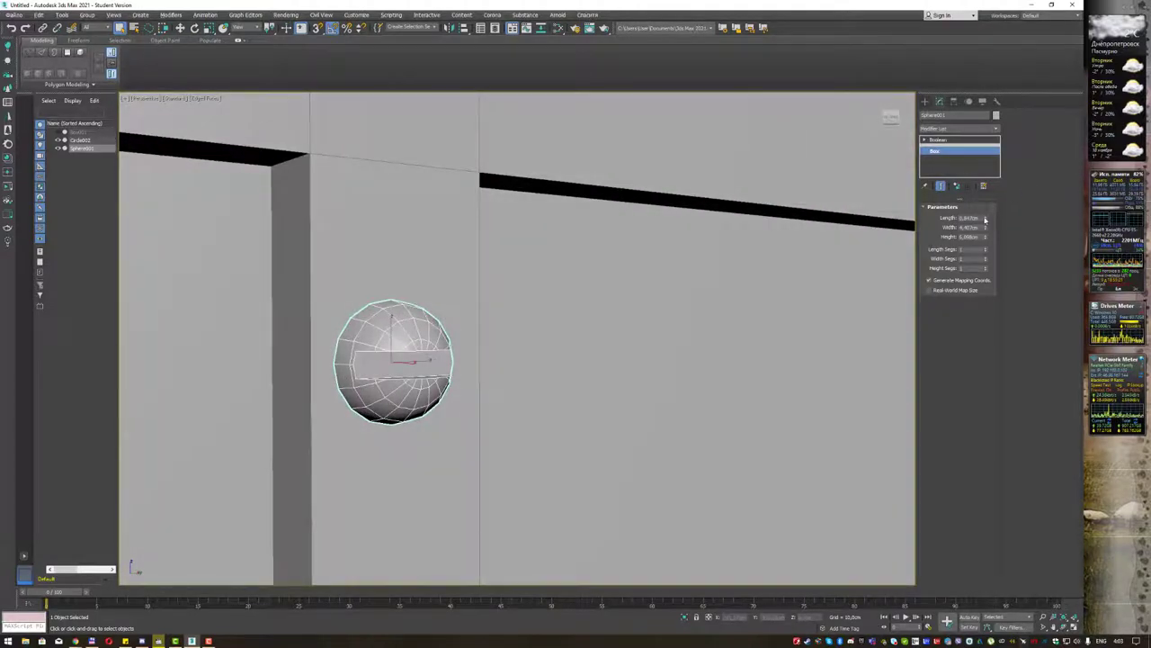
left_click(985, 217)
double_click(970, 217)
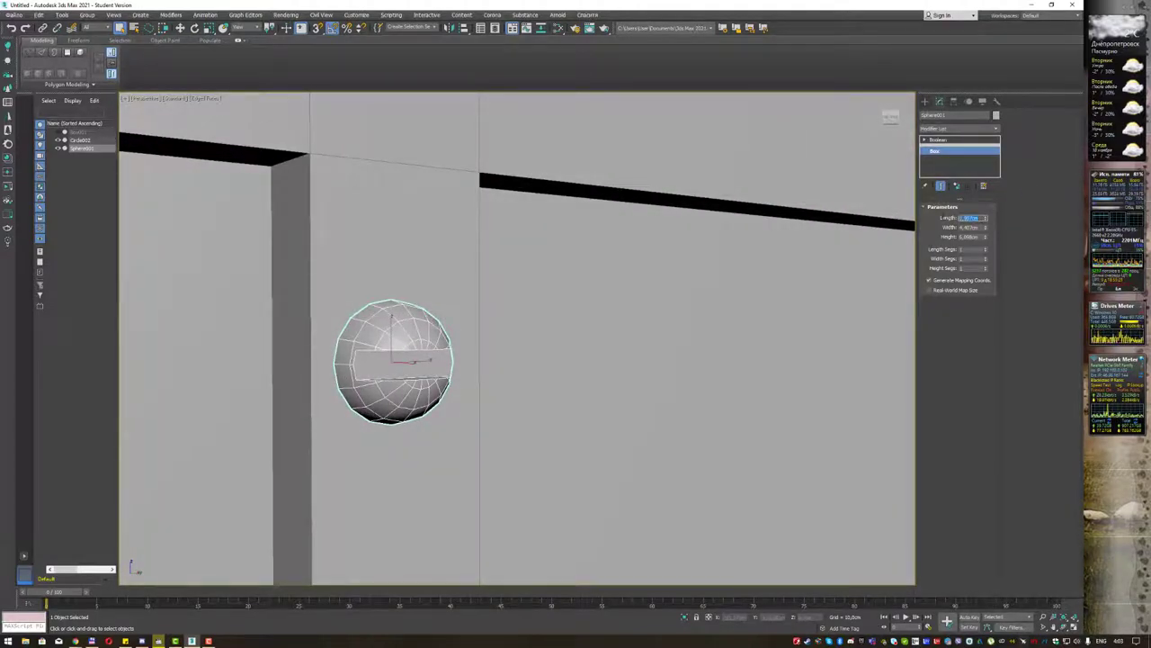
type("1")
key("Return")
mouse_move(587, 266)
middle_mouse_down("alt")
mouse_move(609, 264)
mouse_move(547, 273)
mouse_move(580, 268)
middle_mouse_up("alt")
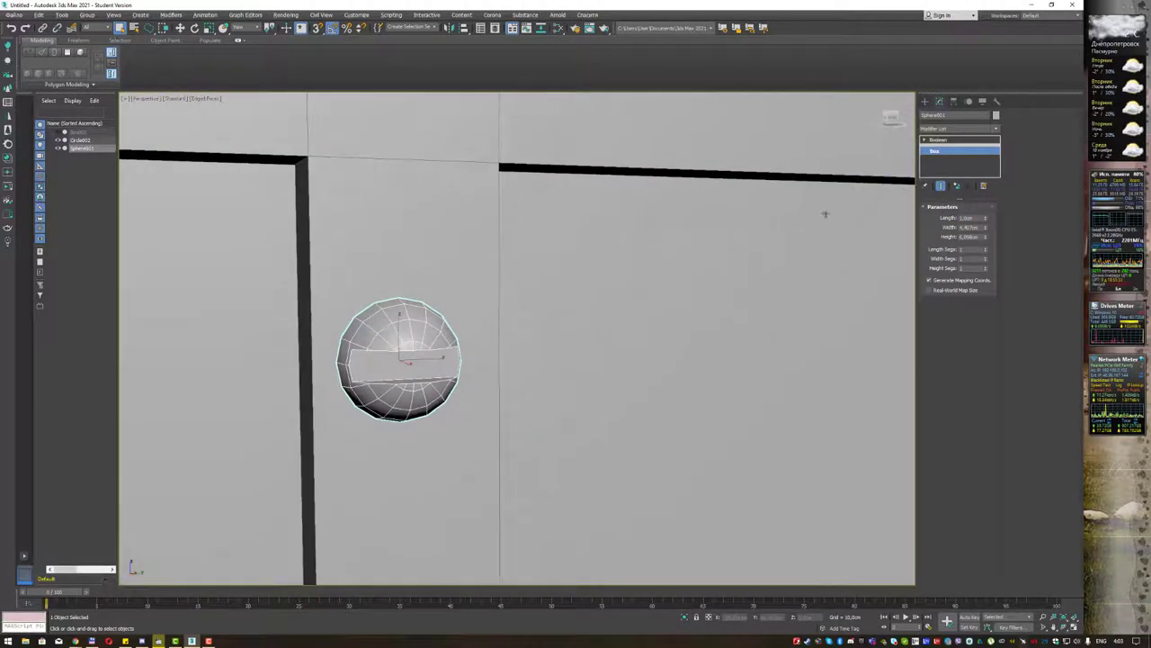
left_click(938, 140)
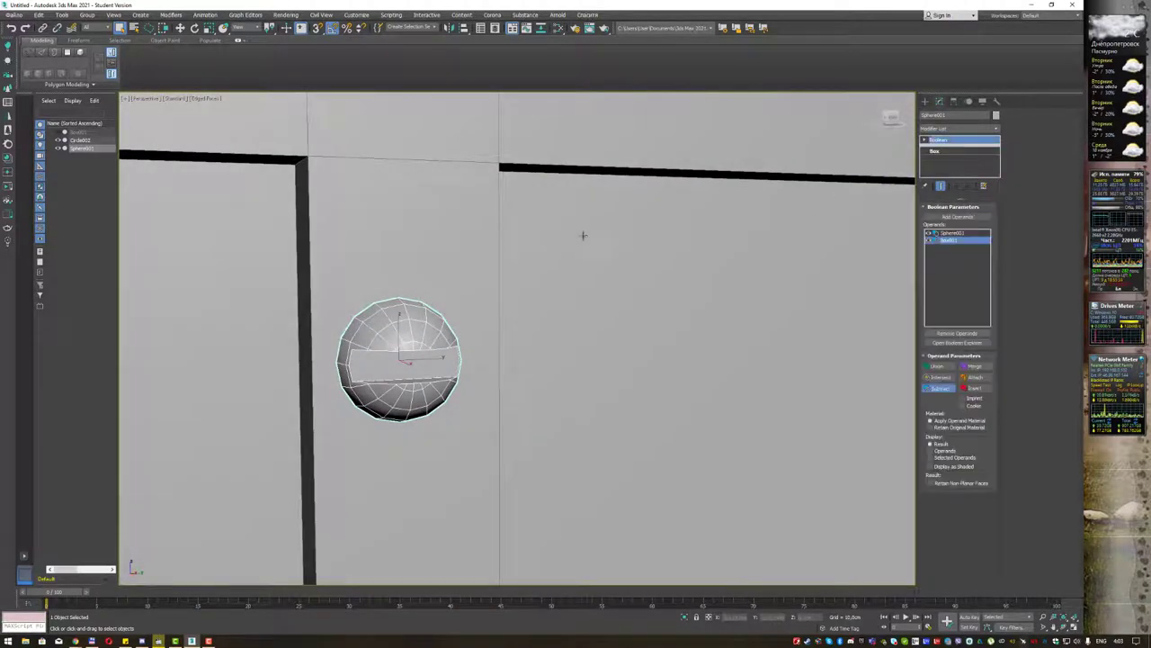
Zoom out to the whole chest, convert the slotted sphere to Editable Poly, and rename it.
scroll(582, 236, "down", 3)
mouse_move(546, 263)
middle_mouse_down("alt")
mouse_move(612, 269)
mouse_move(565, 259)
mouse_move(520, 309)
middle_mouse_up("alt")
key("shift+z")
scroll(600, 261, "down", 4)
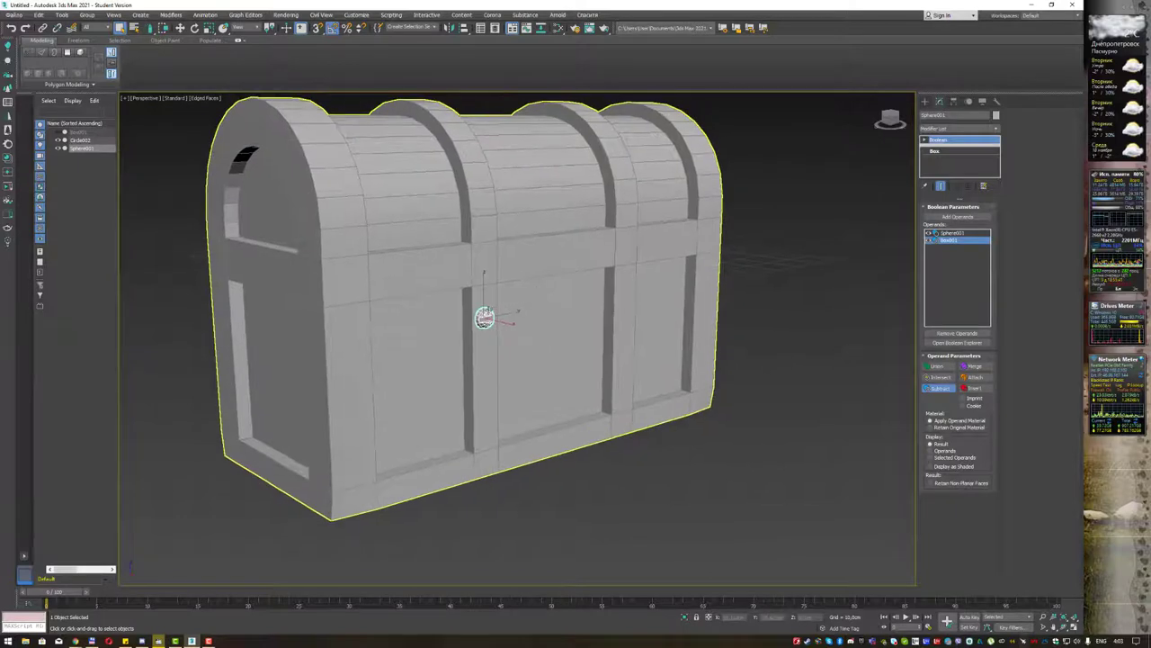
right_click(485, 306)
mouse_move(522, 400)
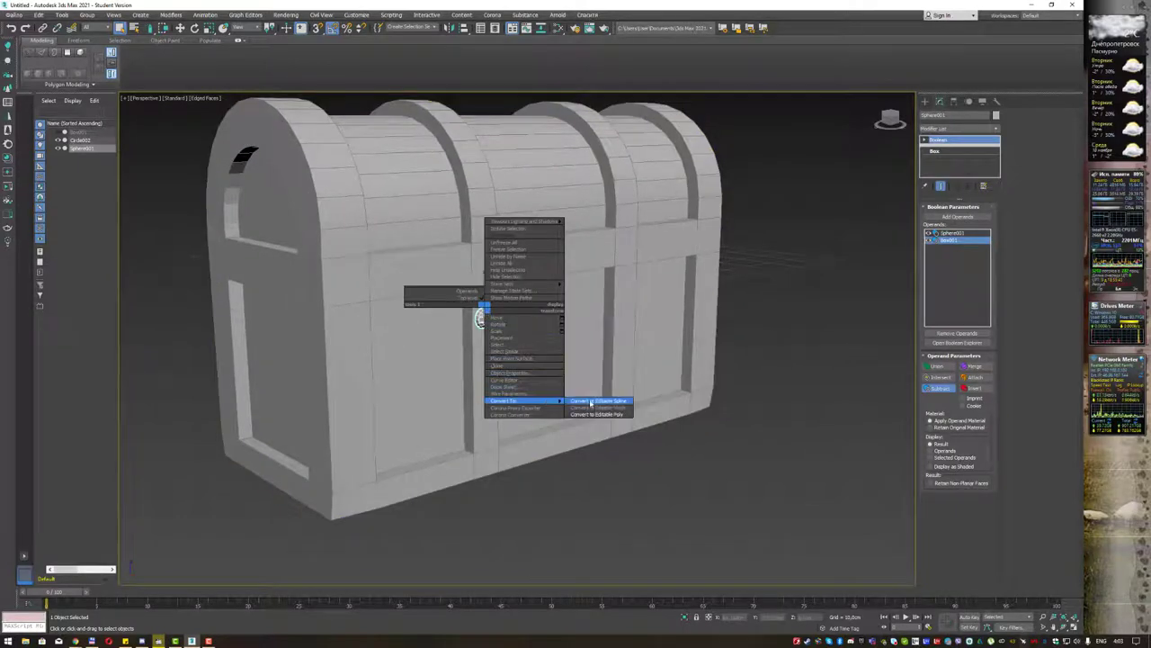
left_click(596, 413)
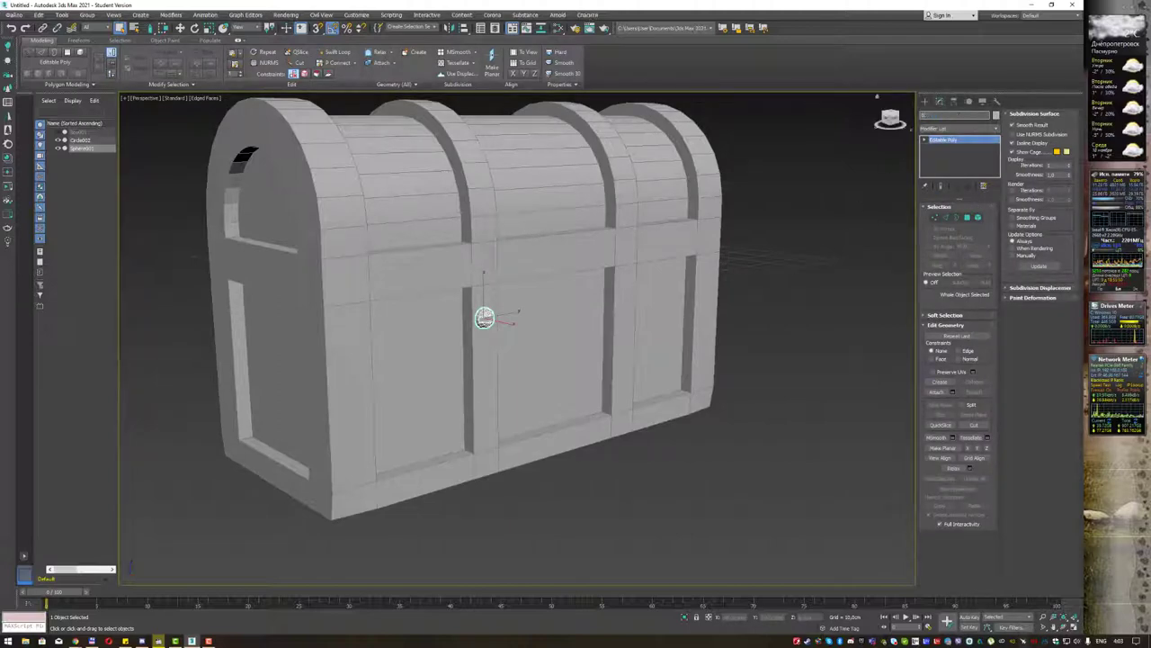
key("Return")
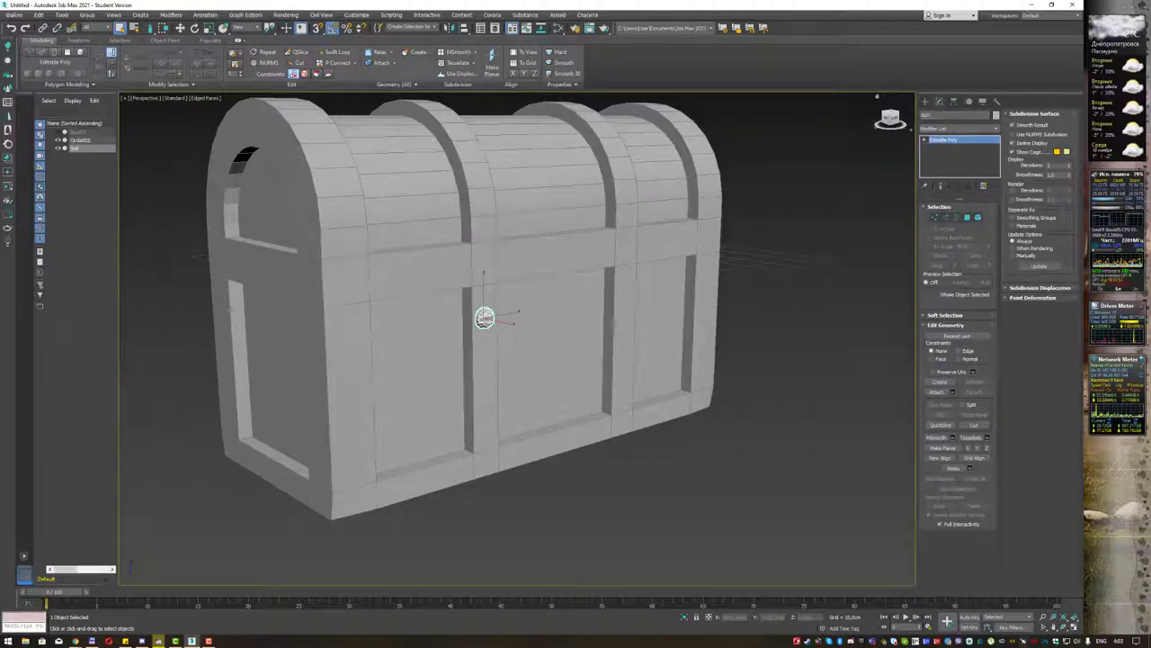
right_click(760, 164)
left_click(645, 187)
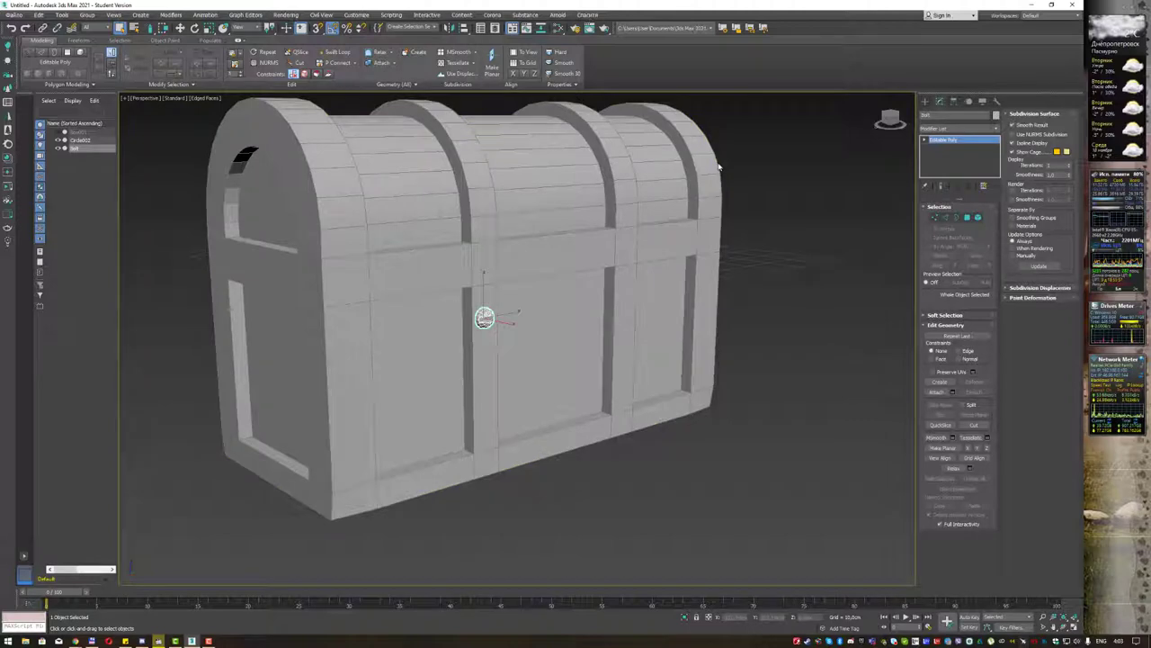
left_click(686, 171)
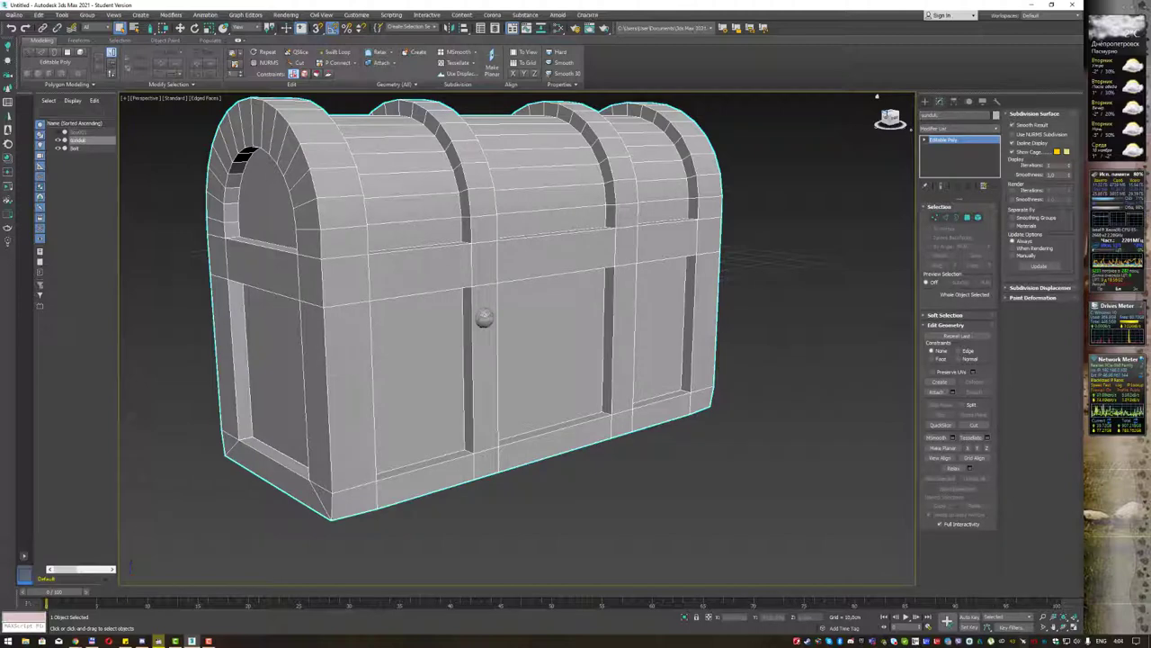
left_click(484, 316)
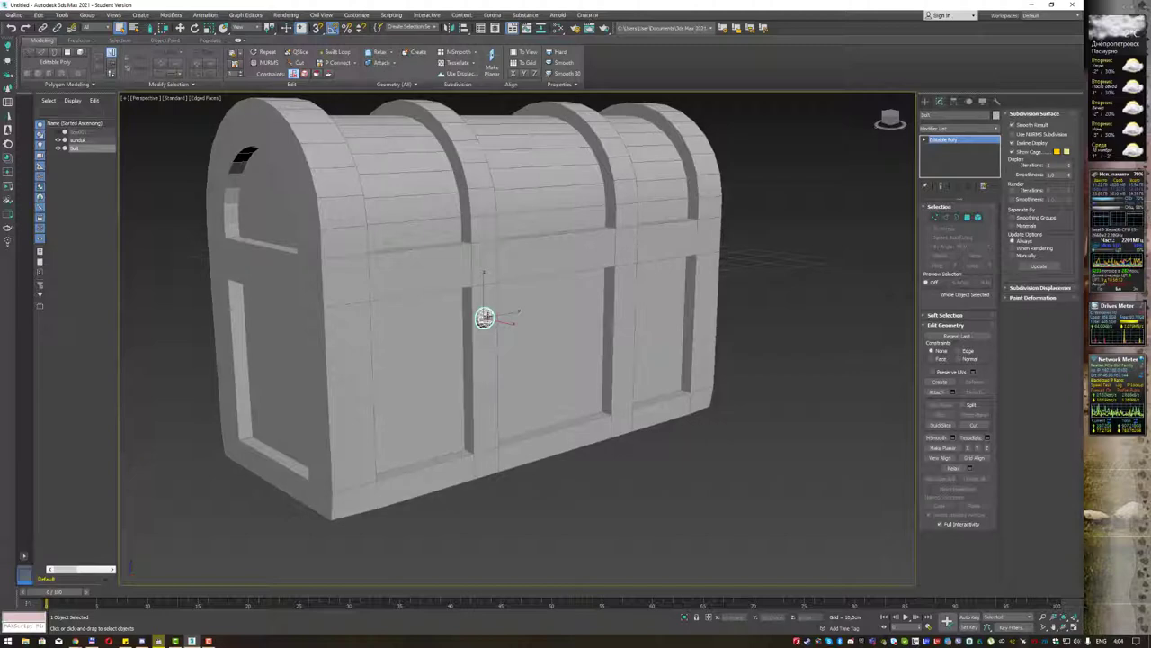
Place the rivet on the chest's left front band and Shift-drag a copy above it.
key("w")
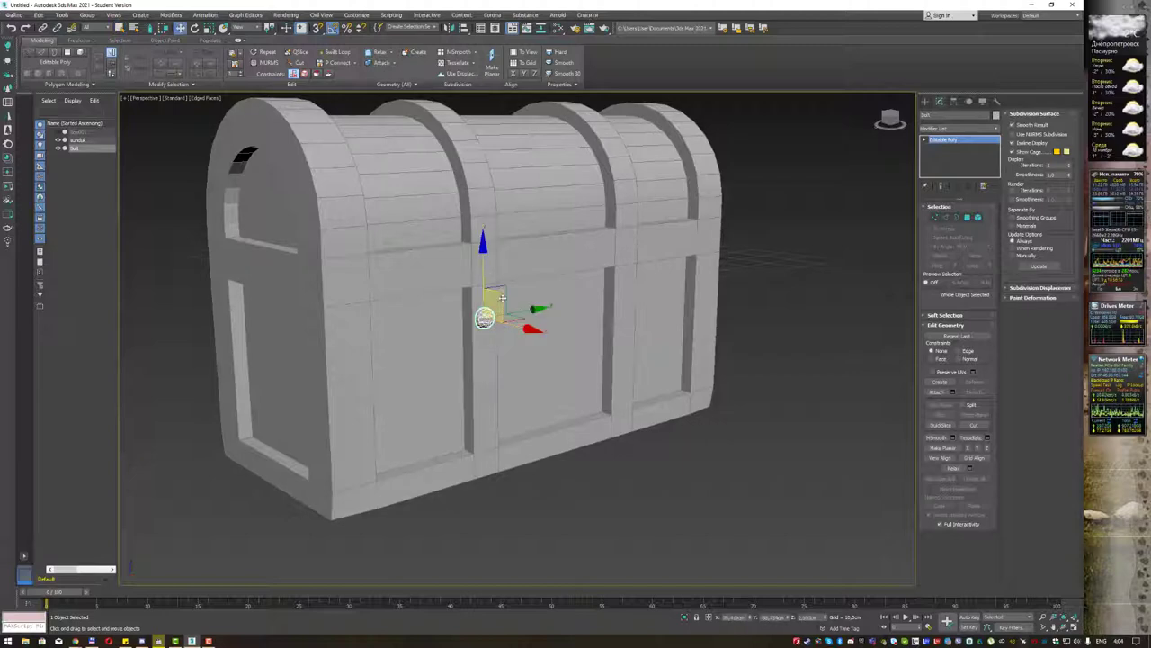
left_click(357, 261)
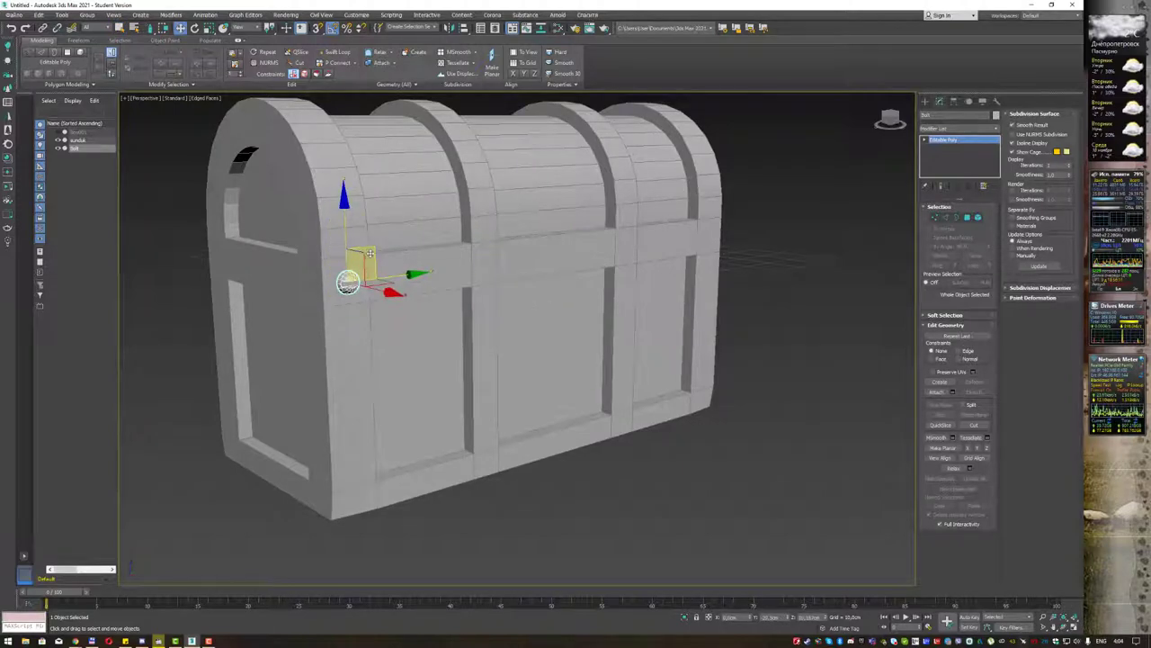
left_click(369, 257)
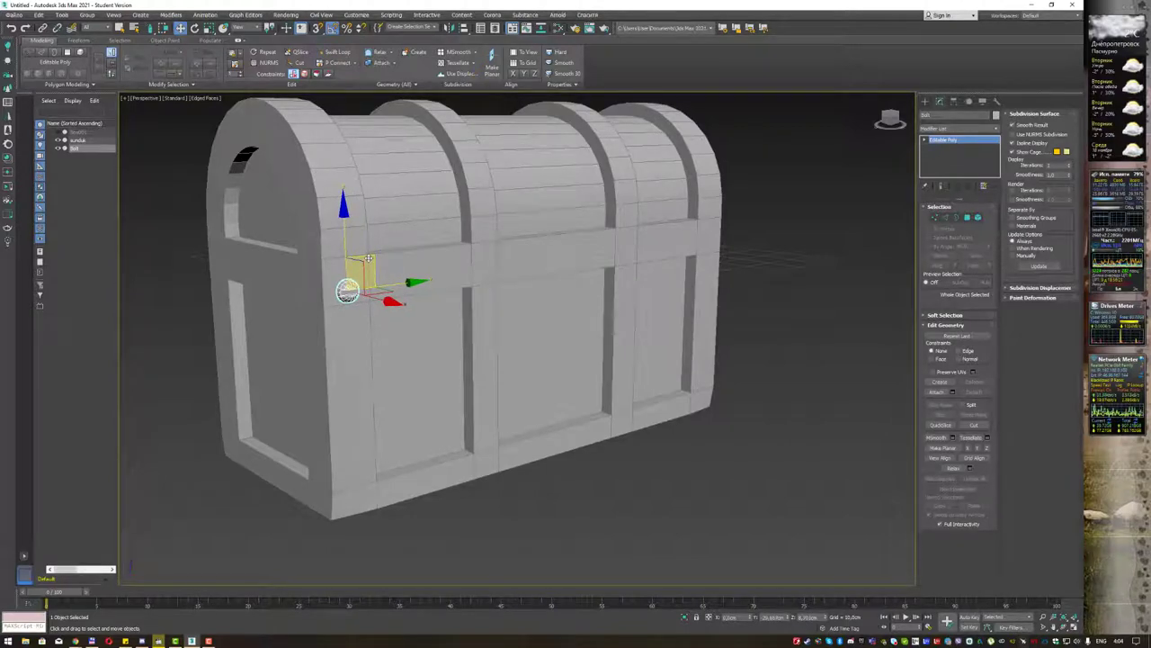
left_click_drag(367, 260, 366, 259)
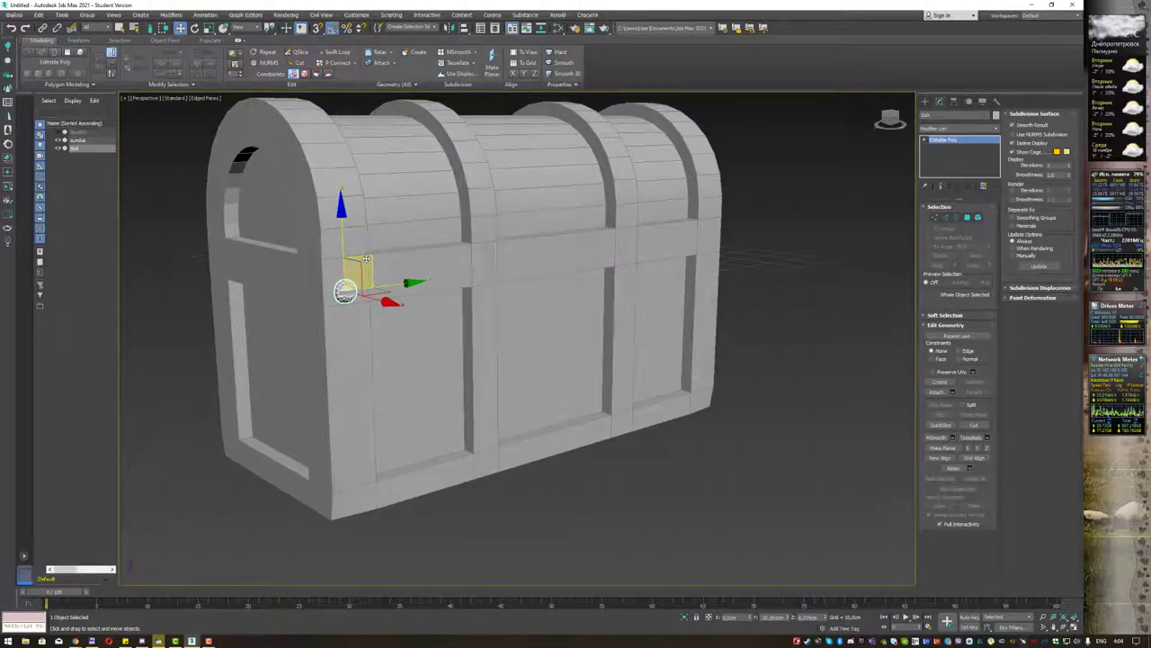
scroll(369, 269, "up", 2)
scroll(412, 284, "up", 2)
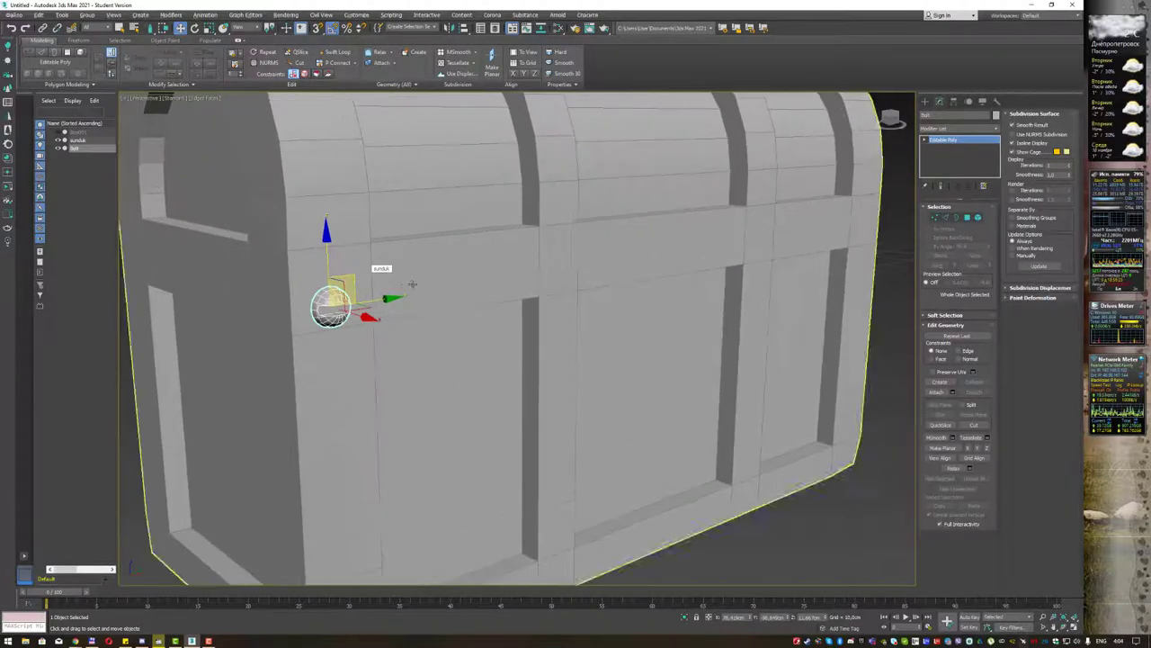
scroll(412, 284, "up", 2)
scroll(360, 270, "up", 1)
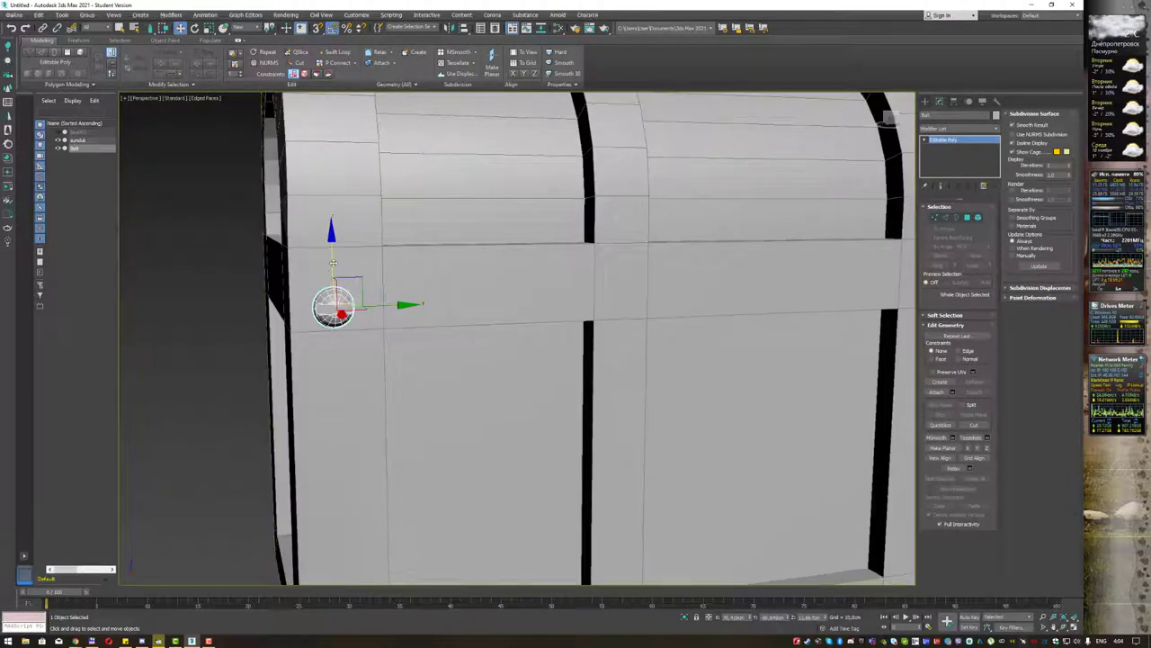
left_click_drag(333, 262, 331, 284)
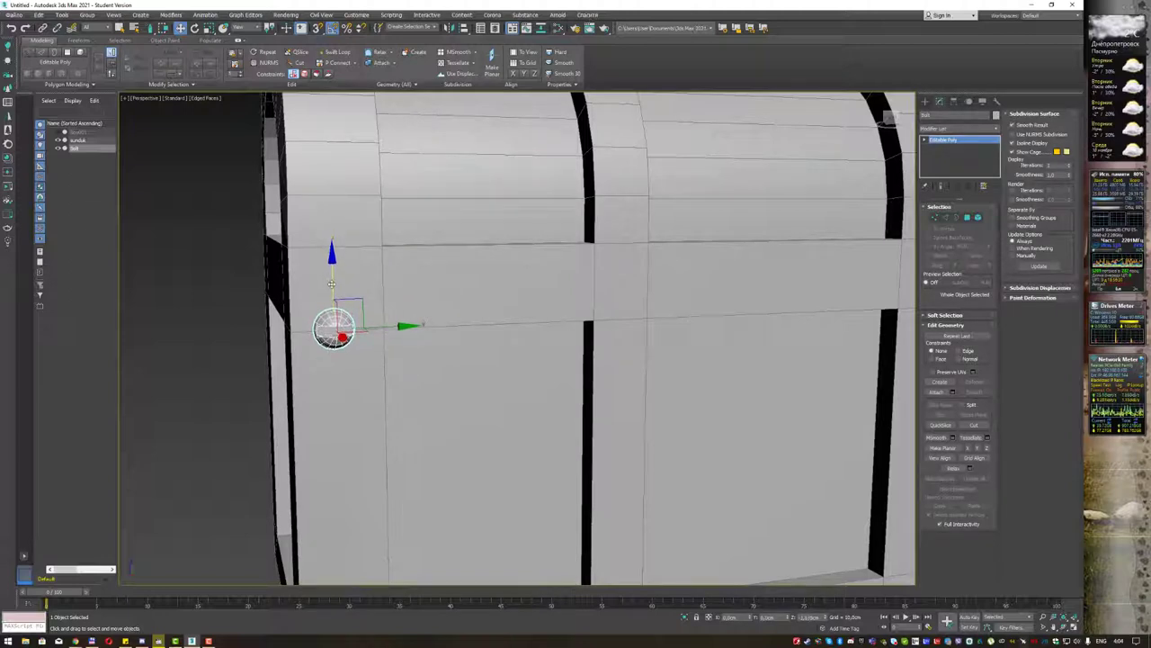
left_click_drag(331, 284, 335, 200, "shift")
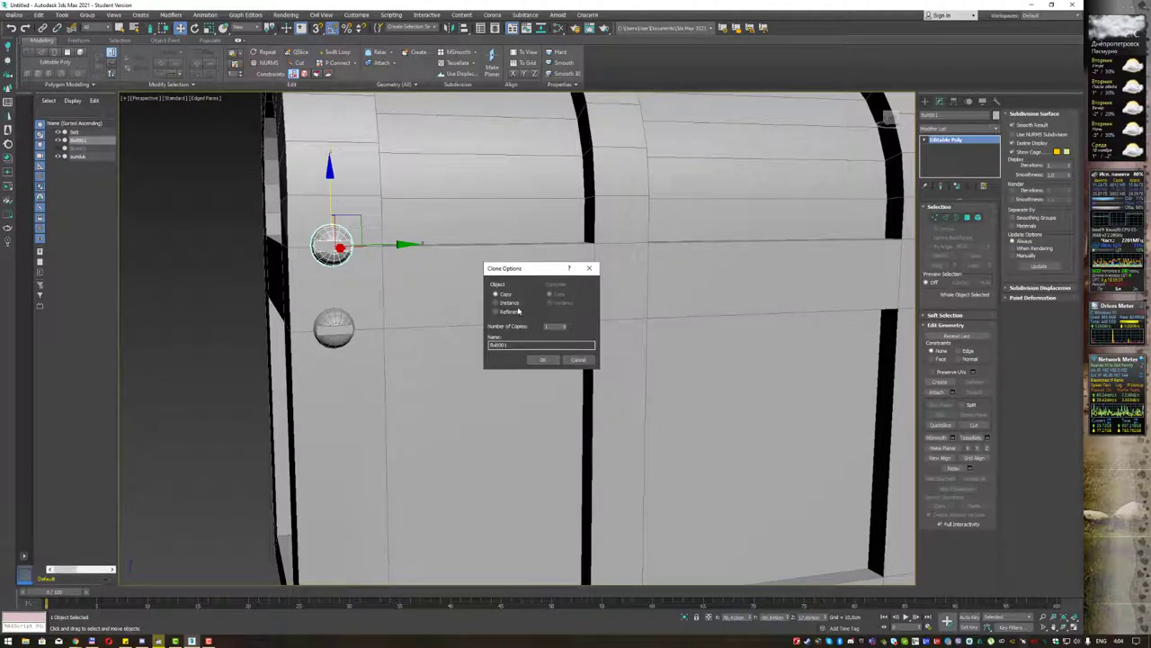
Confirm the rivet copy, select both rivets, and instance them onto the next strap.
left_click(543, 360)
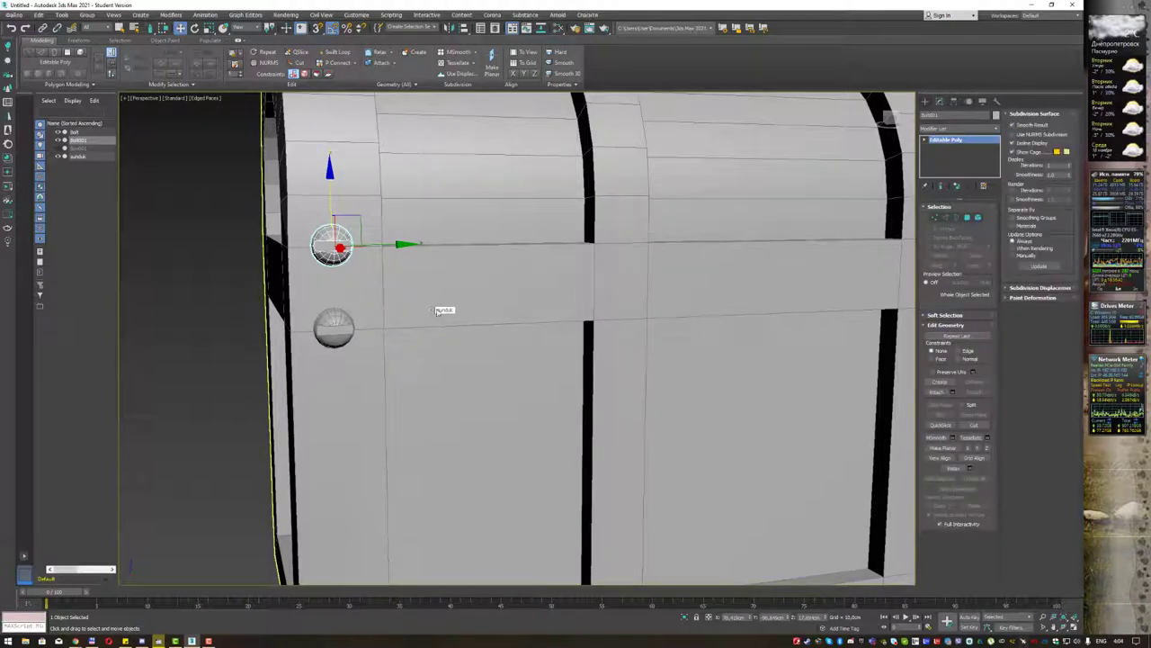
middle_click_drag(552, 287, 515, 283)
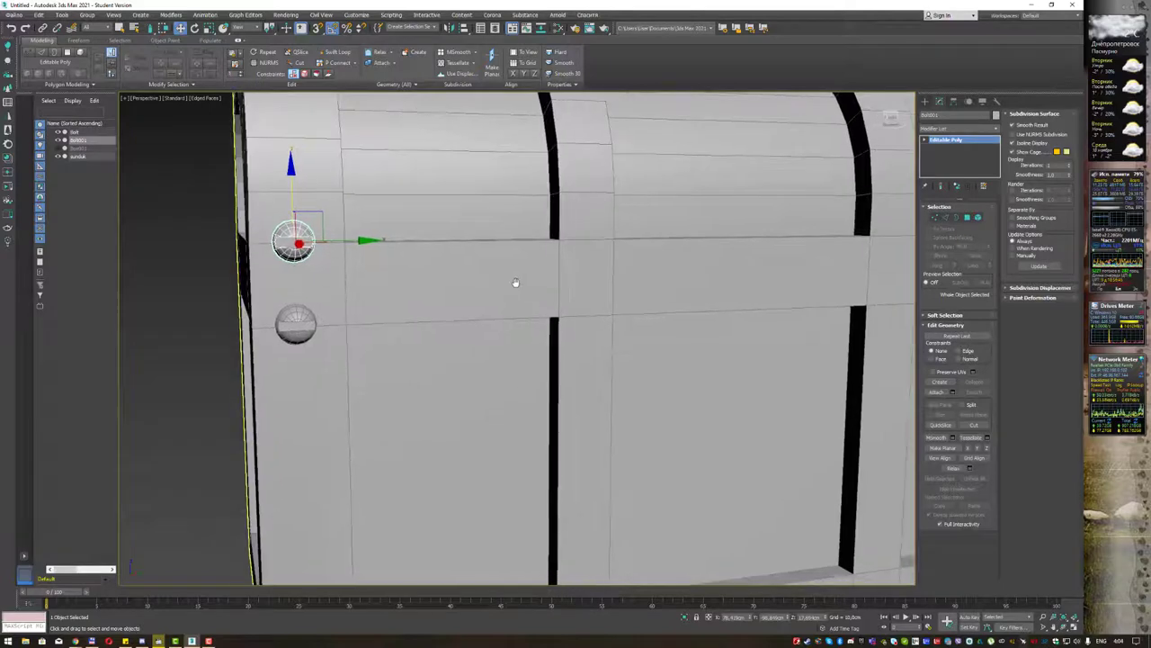
left_click(307, 319, "ctrl")
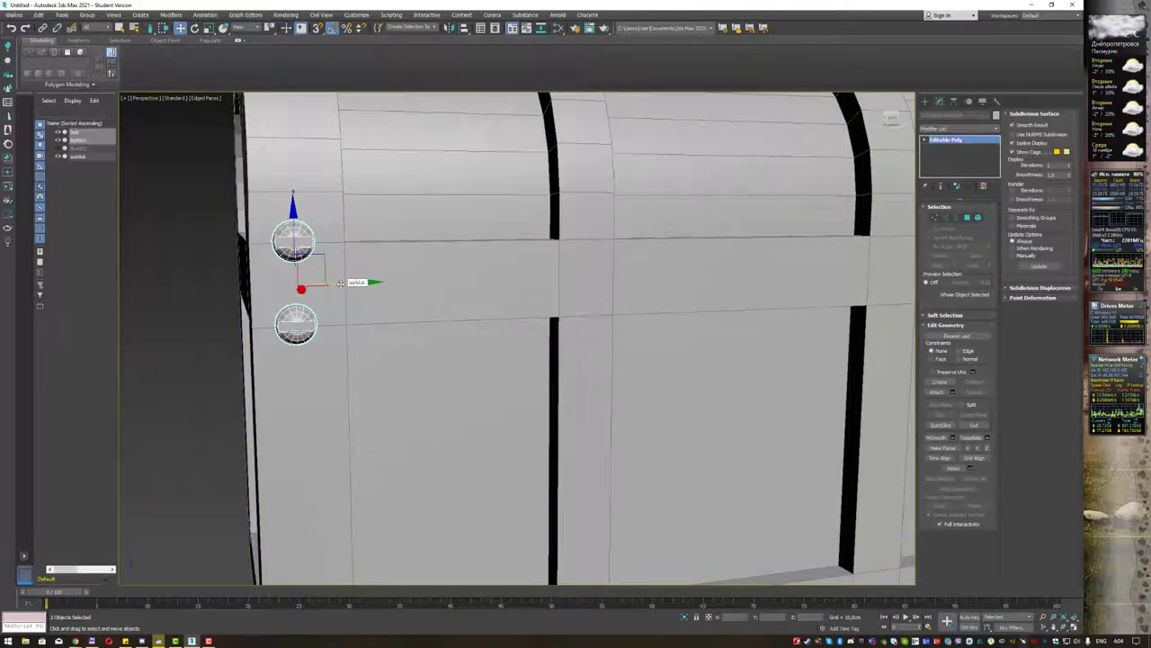
left_click_drag(390, 280, 639, 276)
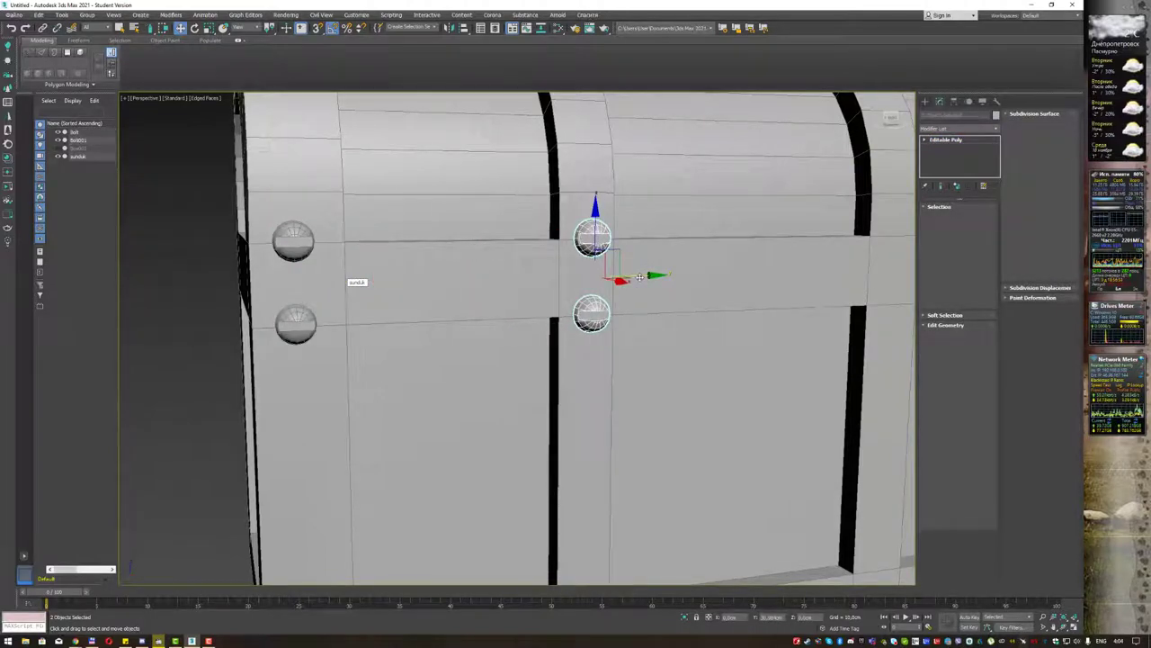
left_click(544, 359)
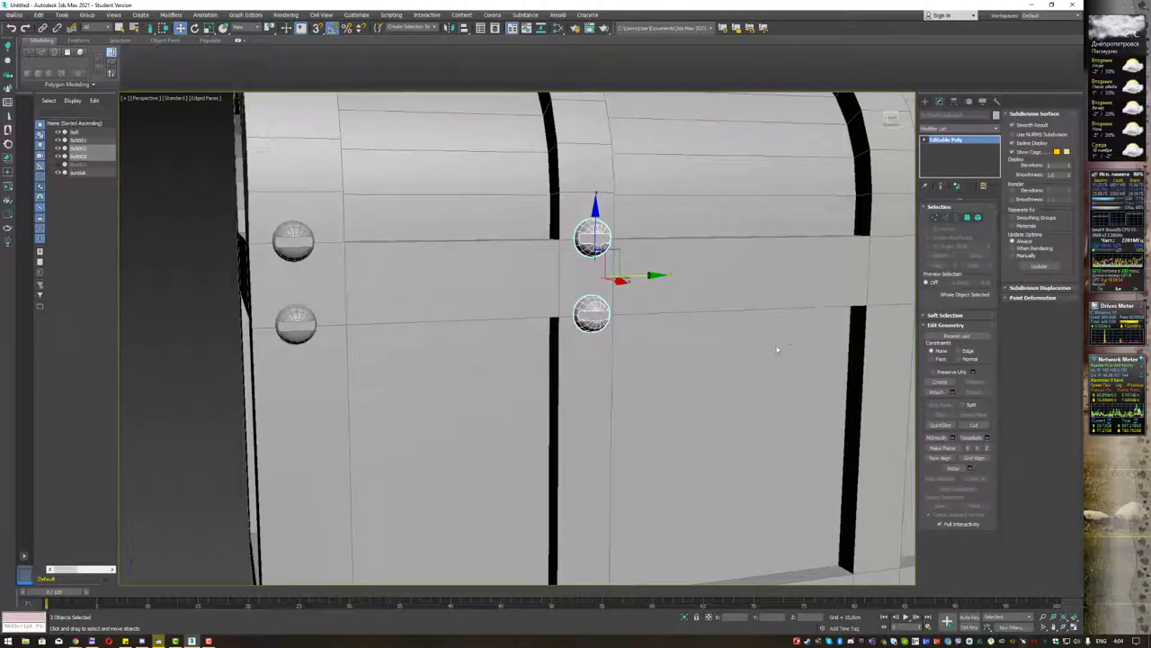
Instance the rivet pair onto the following strap and the chest's right end.
scroll(687, 336, "down", 3)
middle_click_drag(704, 315, 387, 315)
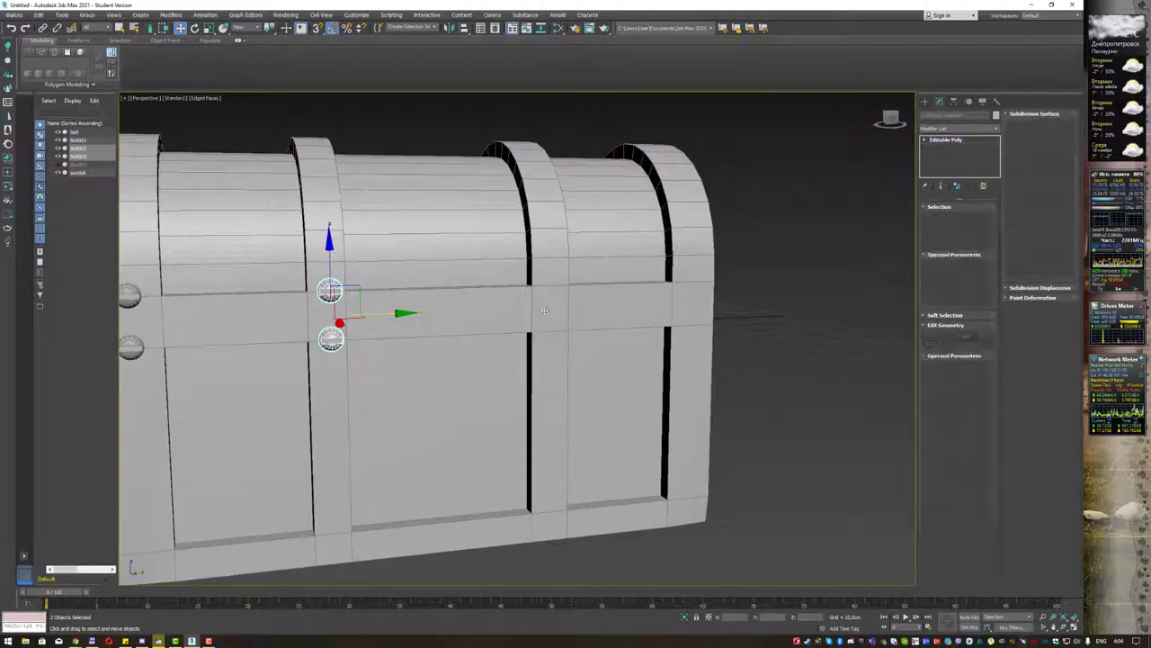
left_click_drag(396, 312, 607, 308)
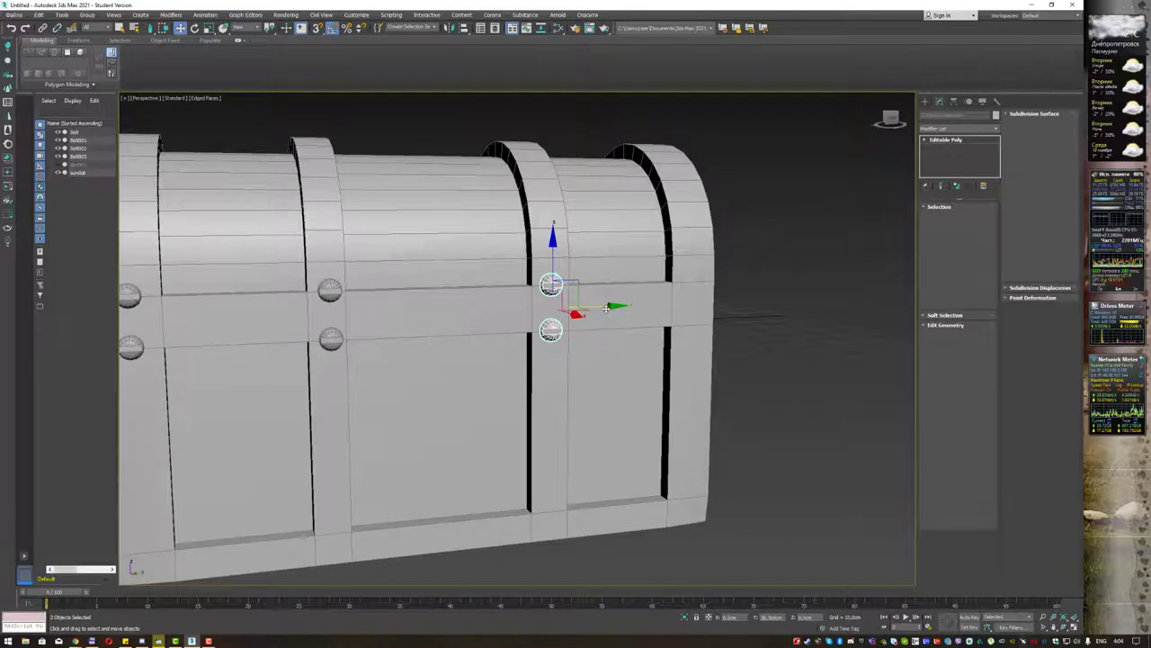
left_click(548, 356)
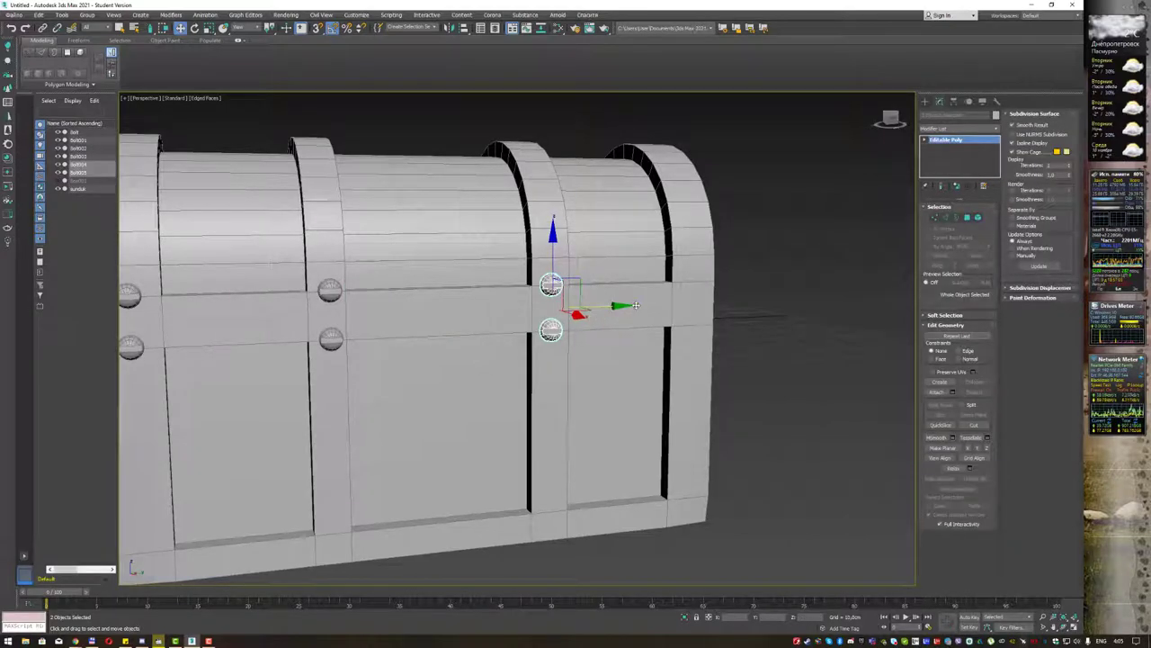
left_click_drag(635, 306, 739, 300, "shift")
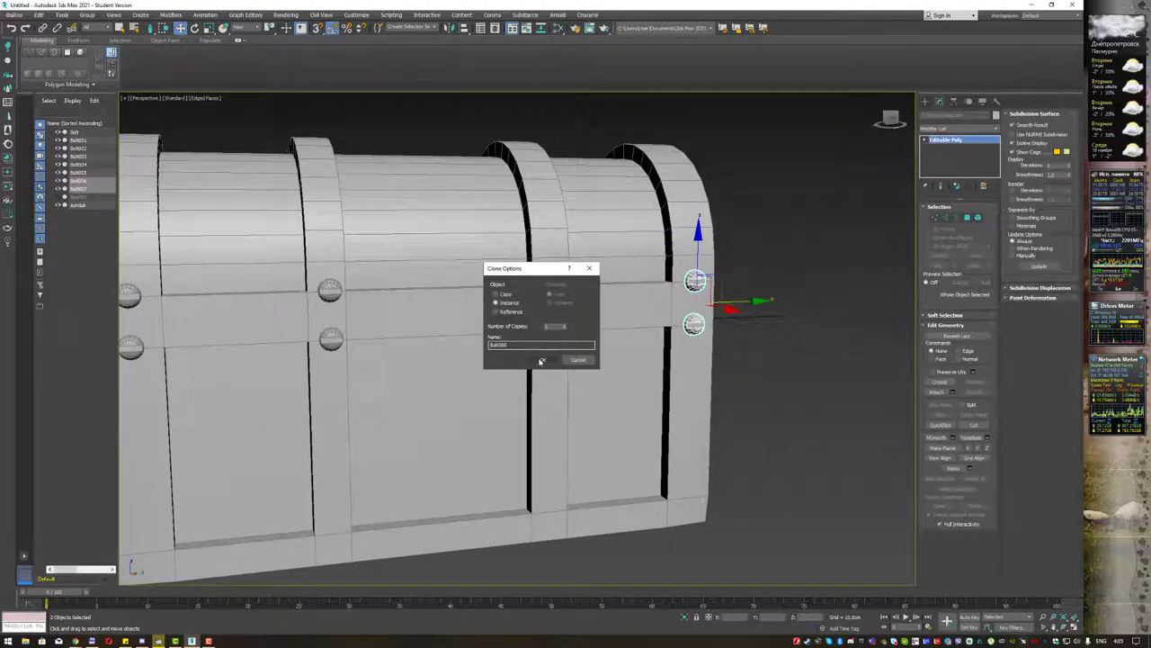
Copy the upper left rivet upward along its strap as an instance.
left_click(541, 361)
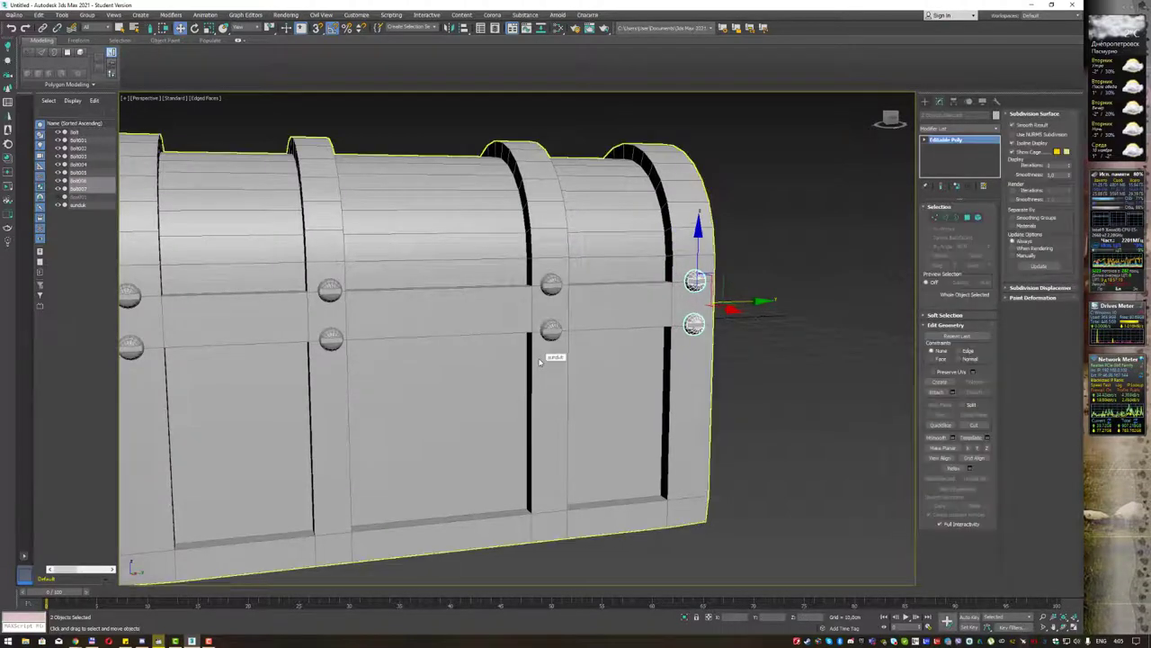
middle_click_drag(430, 338, 565, 372, "alt")
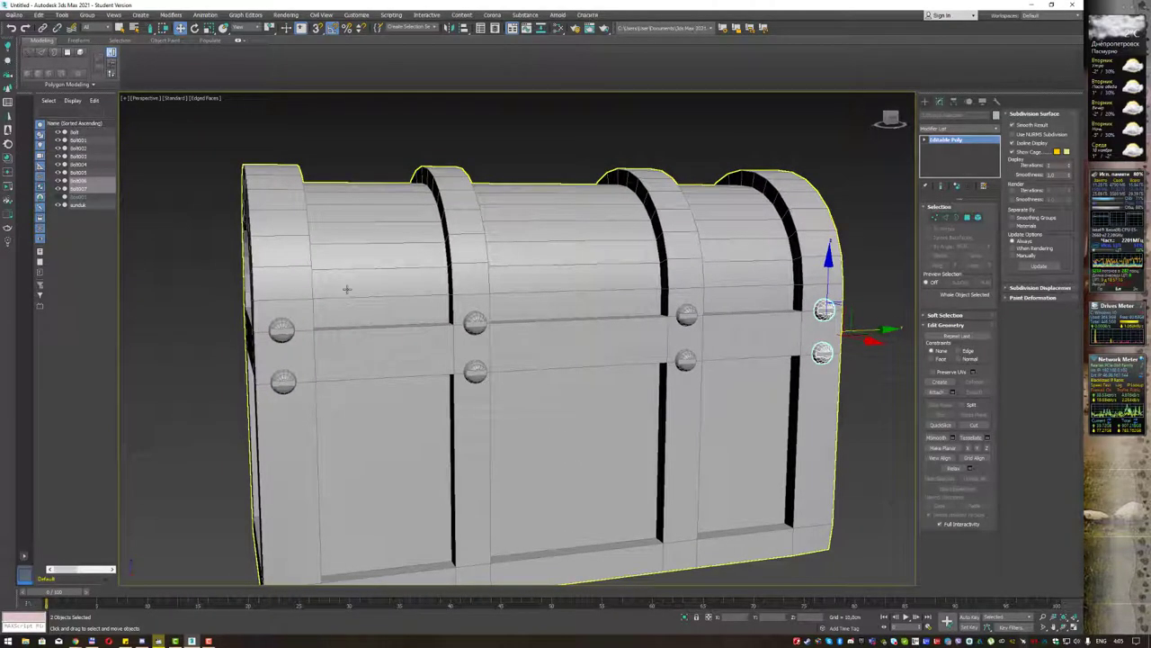
middle_click_drag(351, 267, 367, 280, "alt")
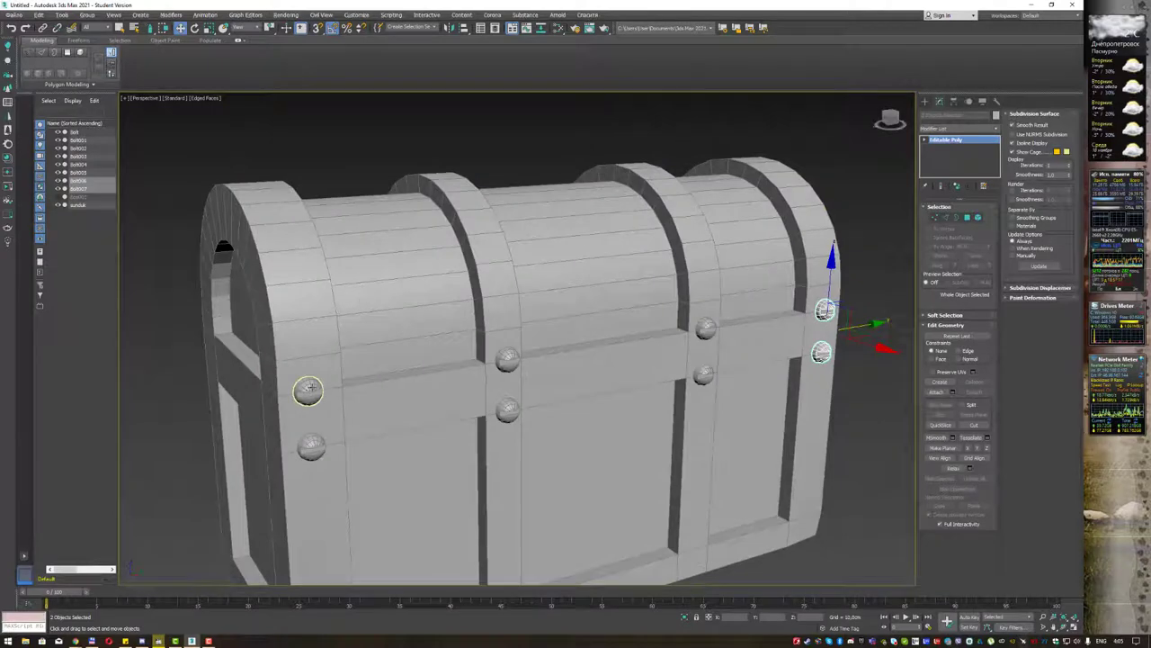
left_click(309, 386)
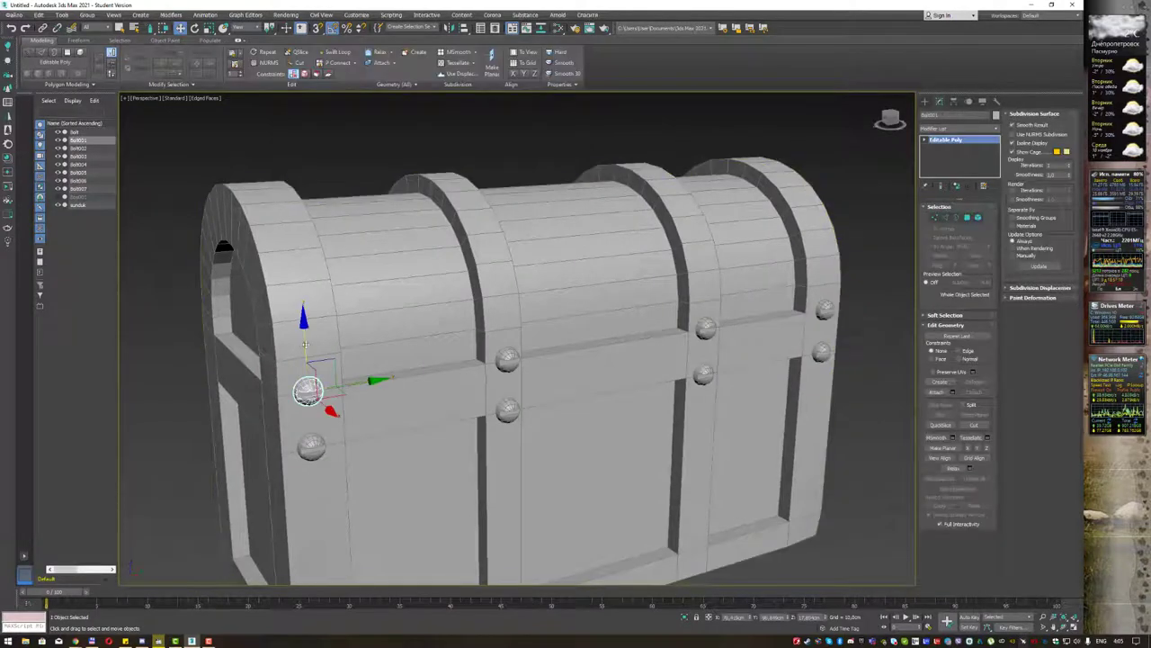
left_click_drag(305, 266, 305, 186, "shift")
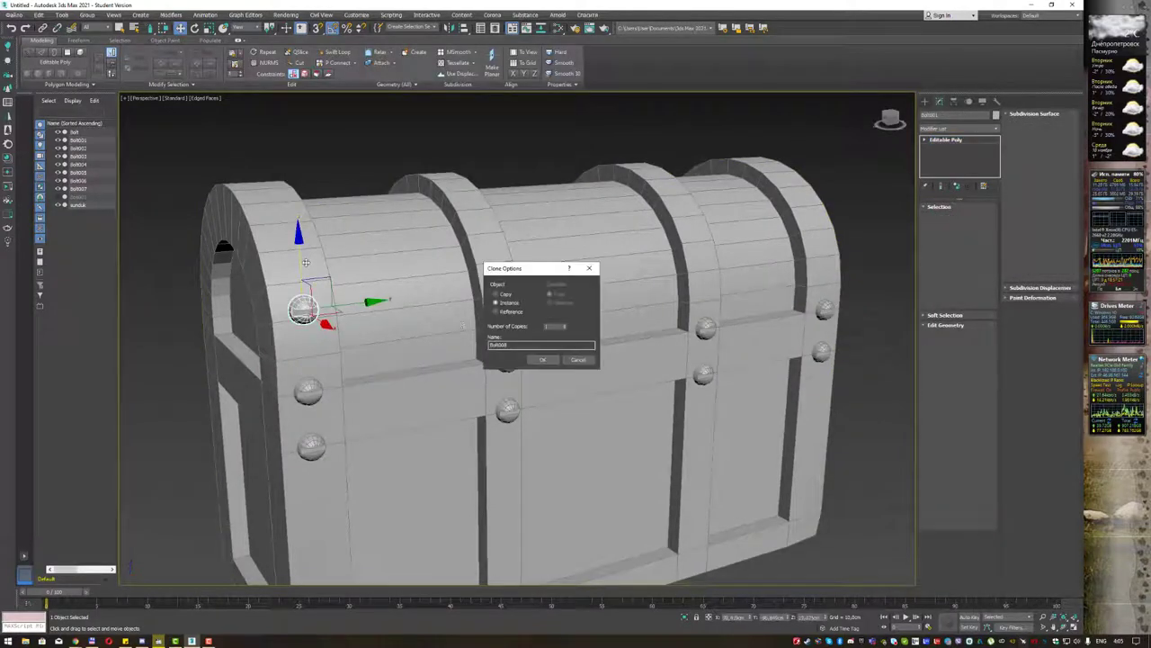
left_click(537, 360)
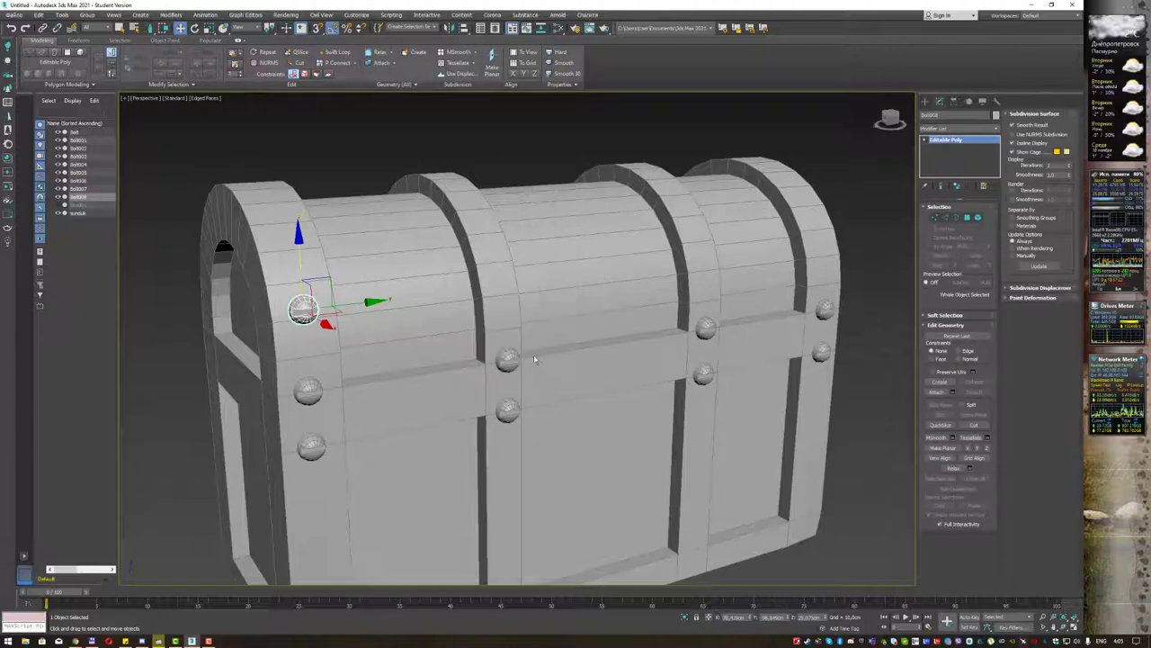
Place instanced rivet copies onto the curved lid across three bands.
key("y")
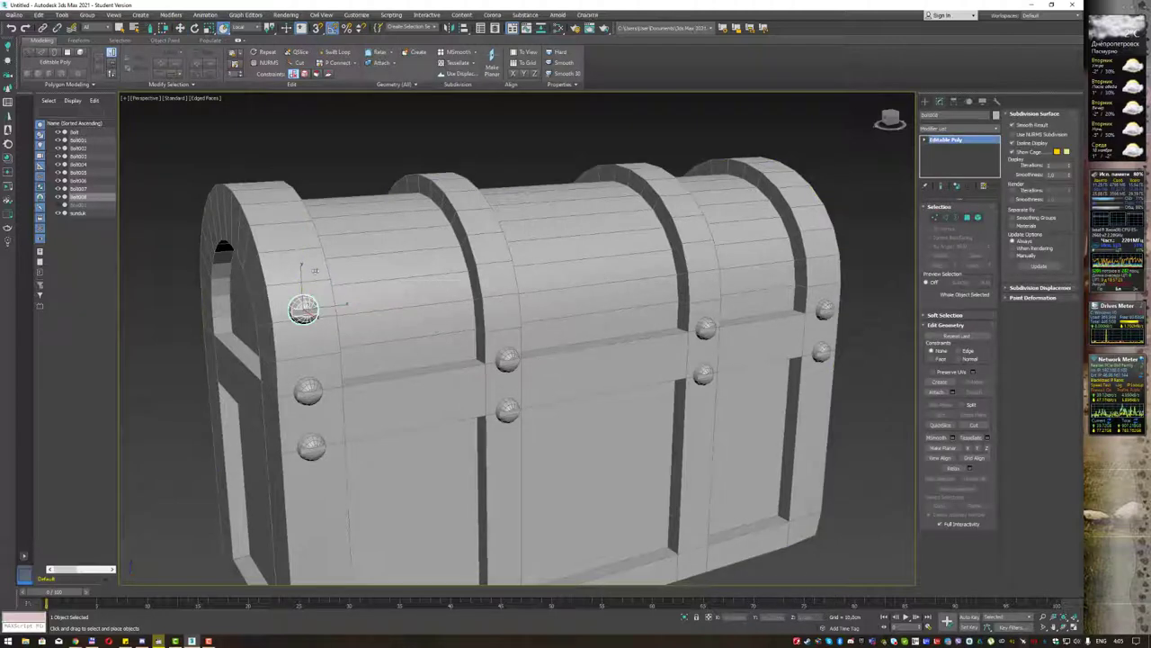
mouse_move(314, 271)
left_mouse_down()
mouse_move(330, 230)
mouse_move(519, 217)
left_mouse_up()
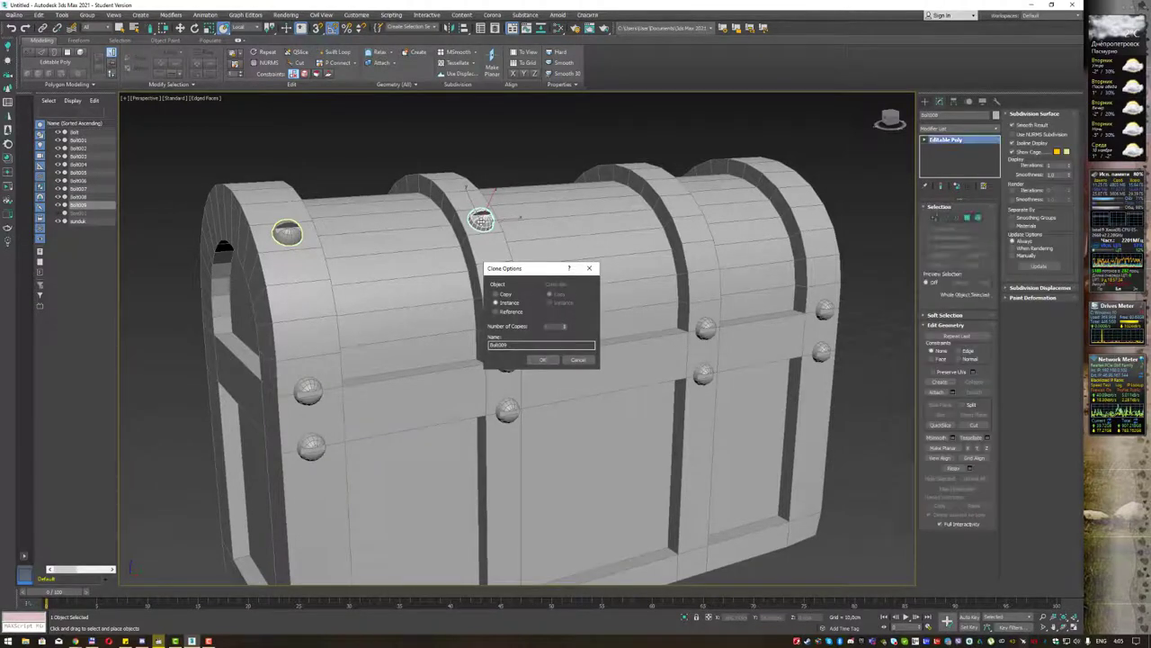
left_click(542, 359)
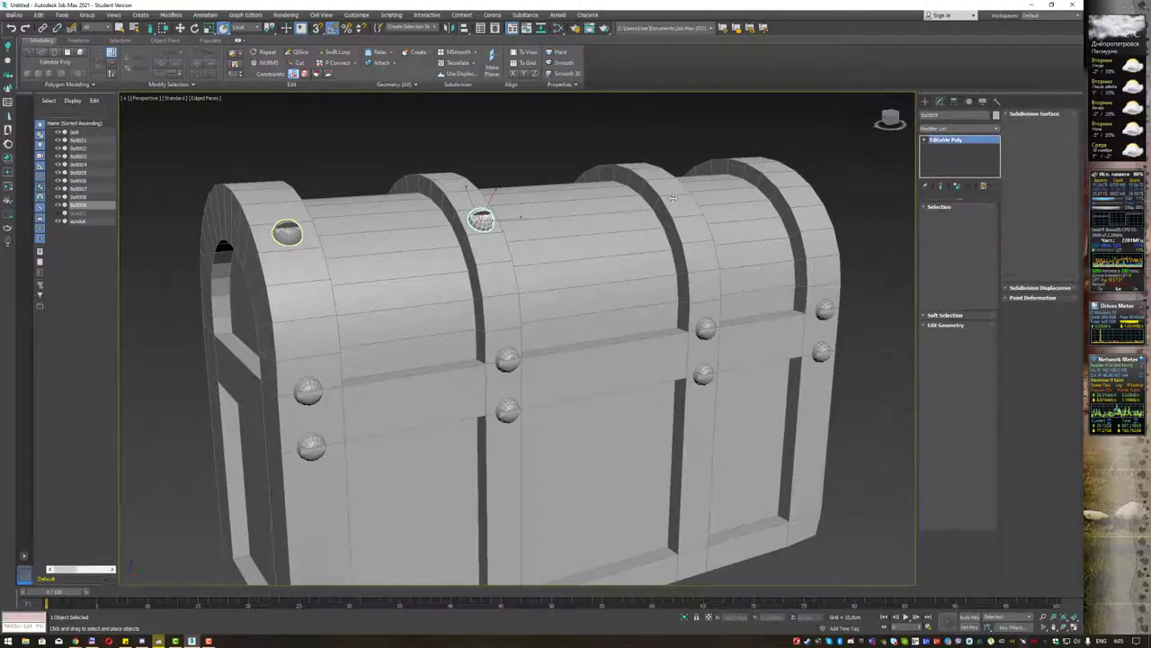
left_click_drag(519, 217, 719, 204, "shift")
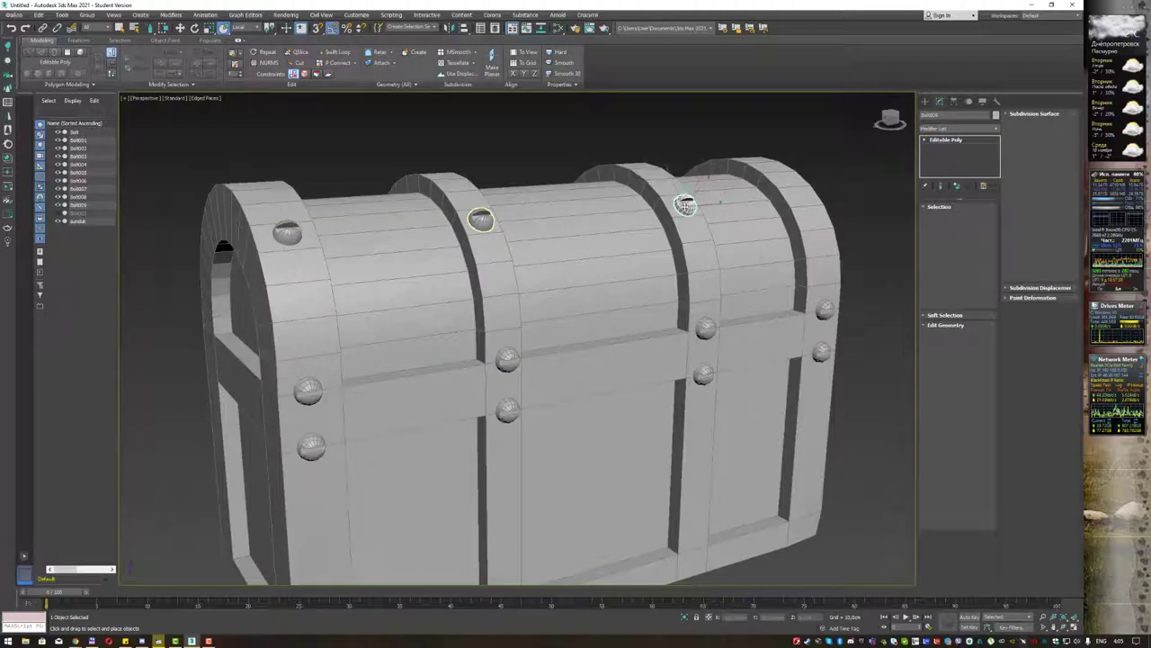
left_click(547, 359)
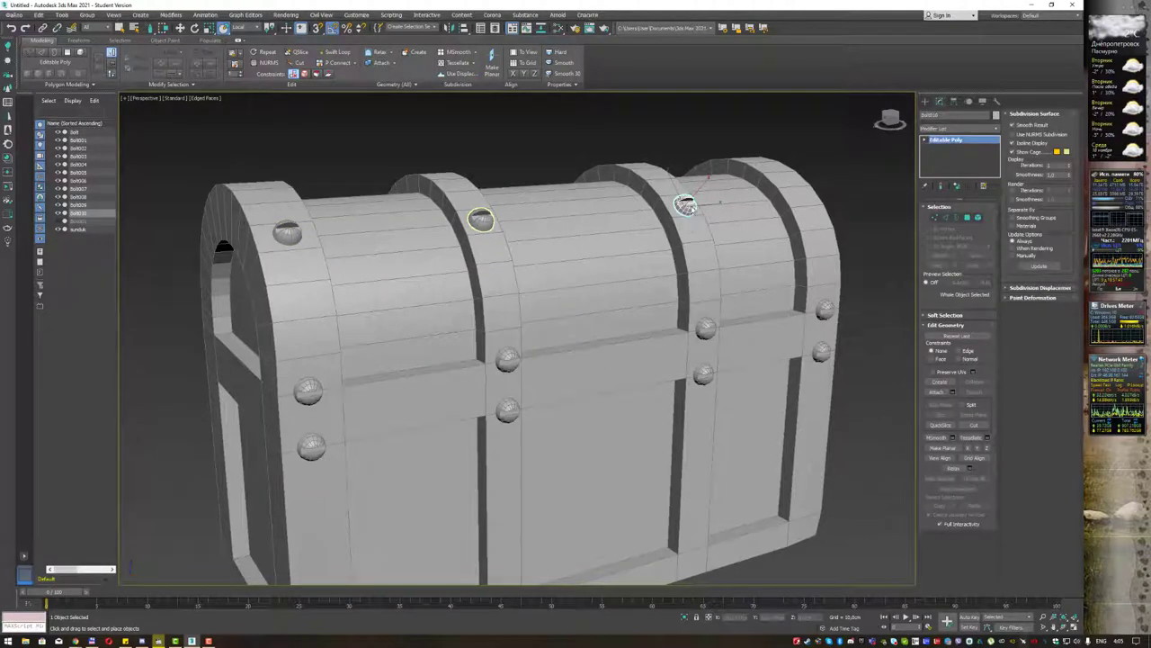
mouse_move(722, 201)
left_mouse_down("shift")
mouse_move(842, 196)
mouse_move(805, 195)
left_mouse_up("shift")
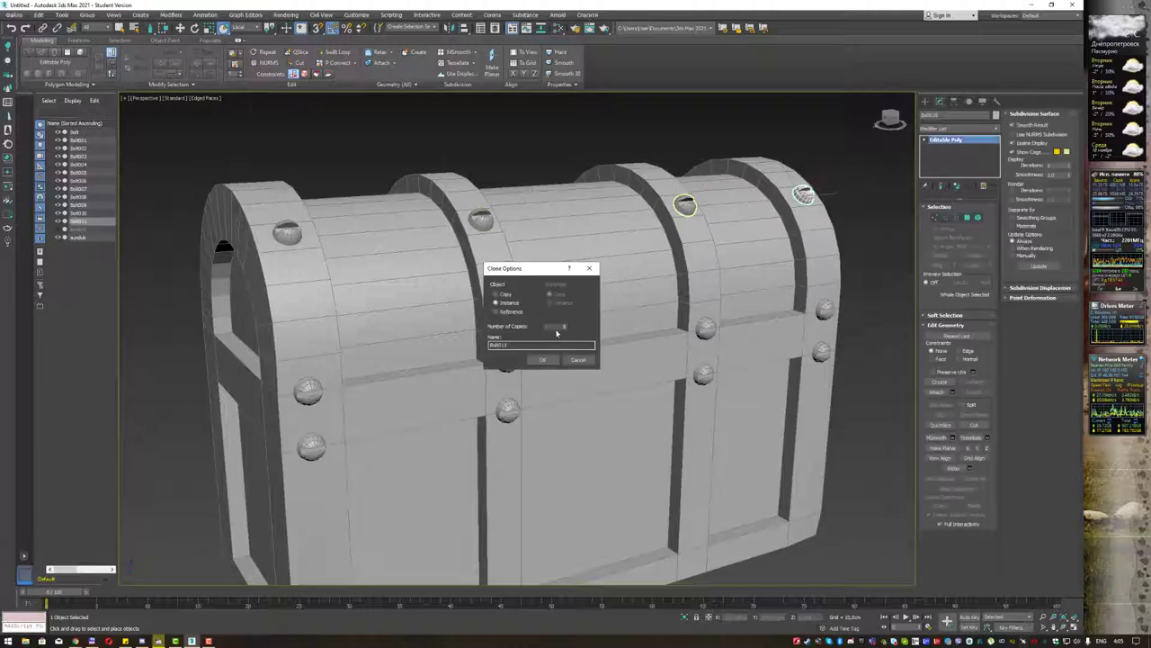
left_click(543, 358)
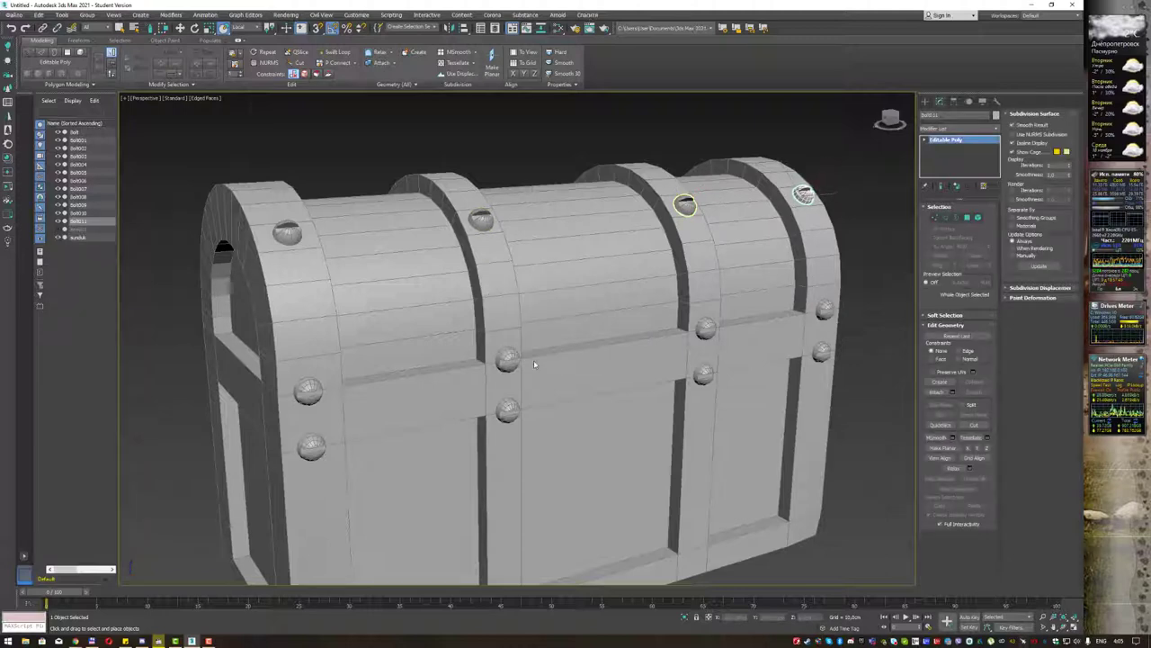
Copy the lower left rivet down the left strap toward the chest's bottom.
left_click(515, 281)
middle_click_drag(532, 399, 536, 261)
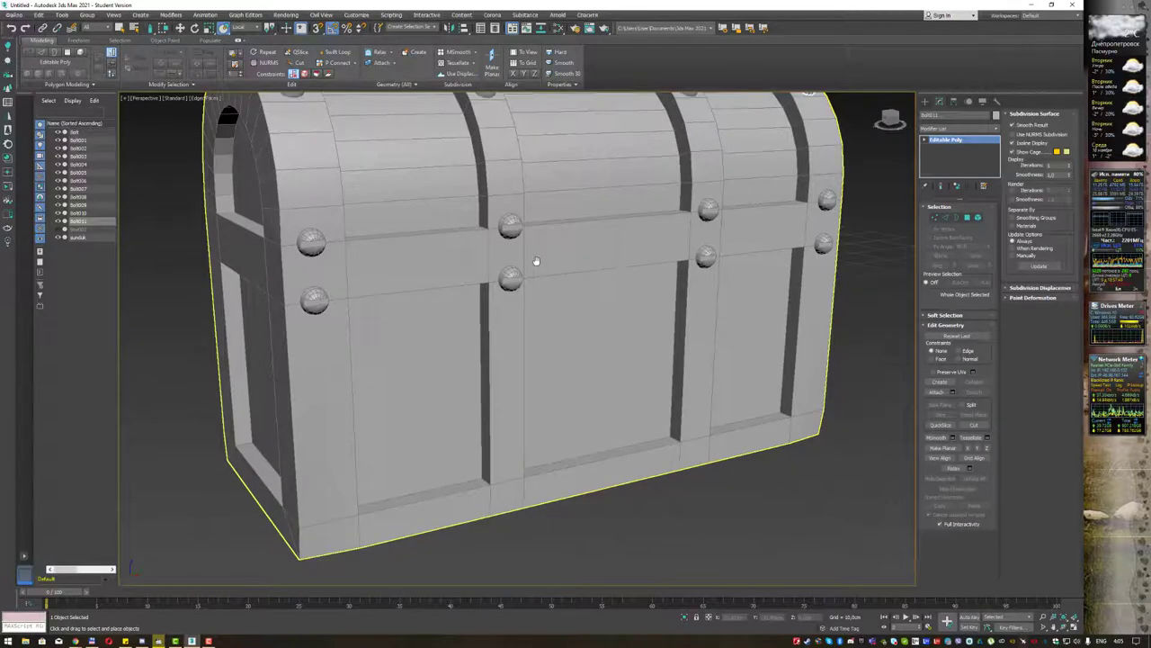
middle_click_drag(500, 326, 497, 282)
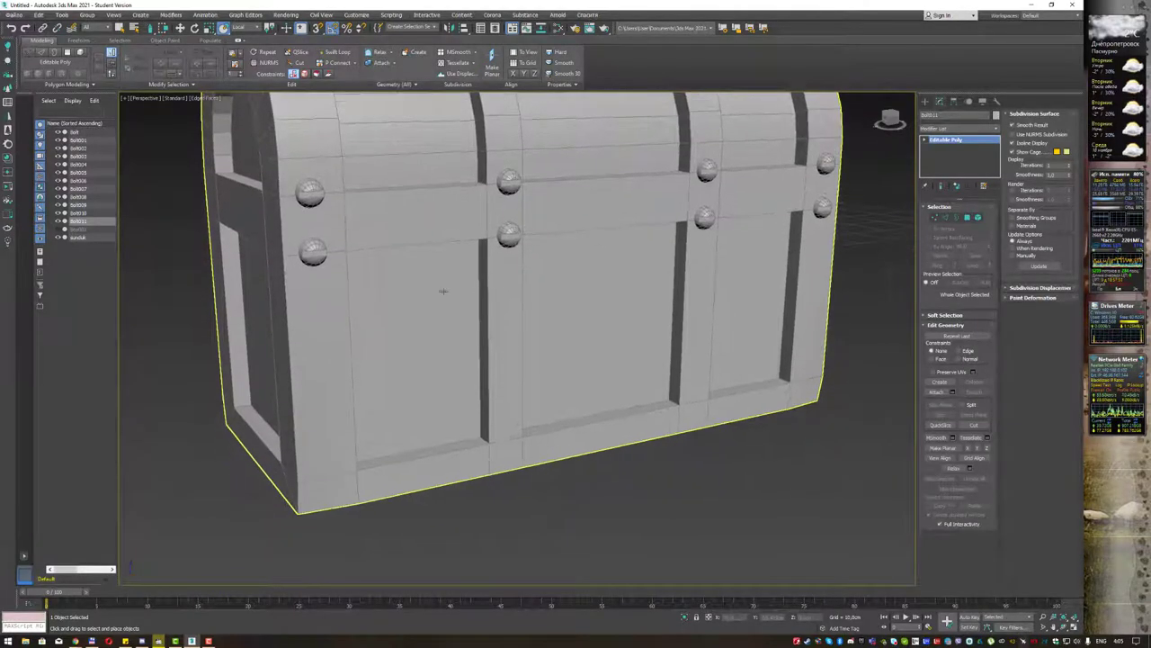
left_click(313, 252)
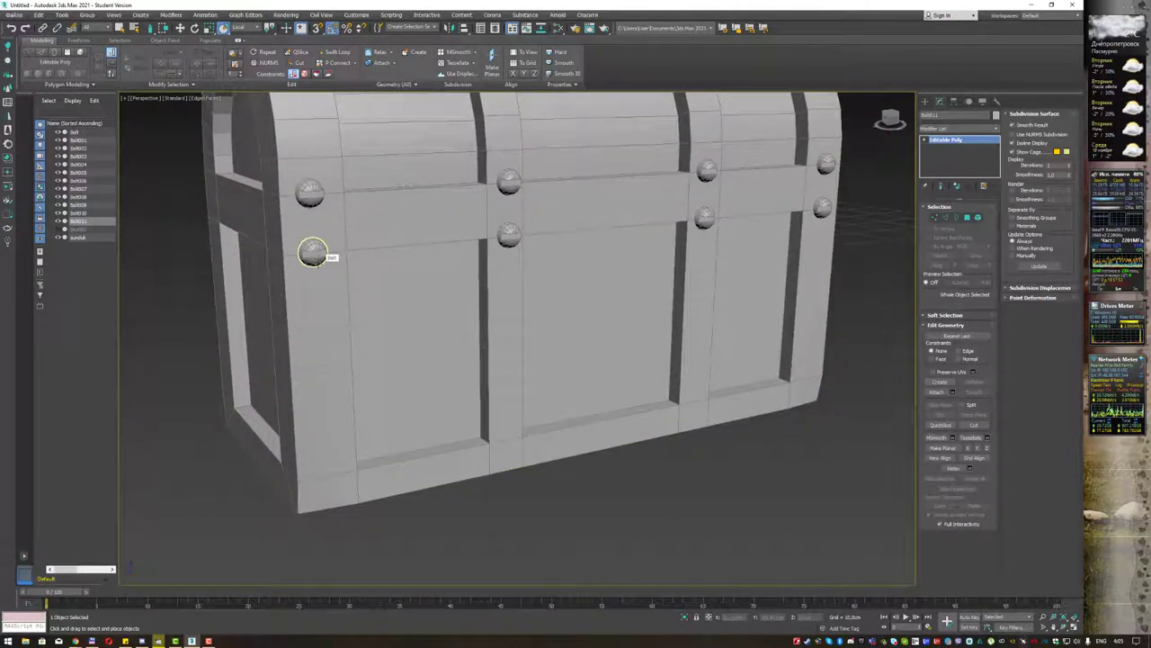
left_click_drag(313, 251, 322, 351, "shift")
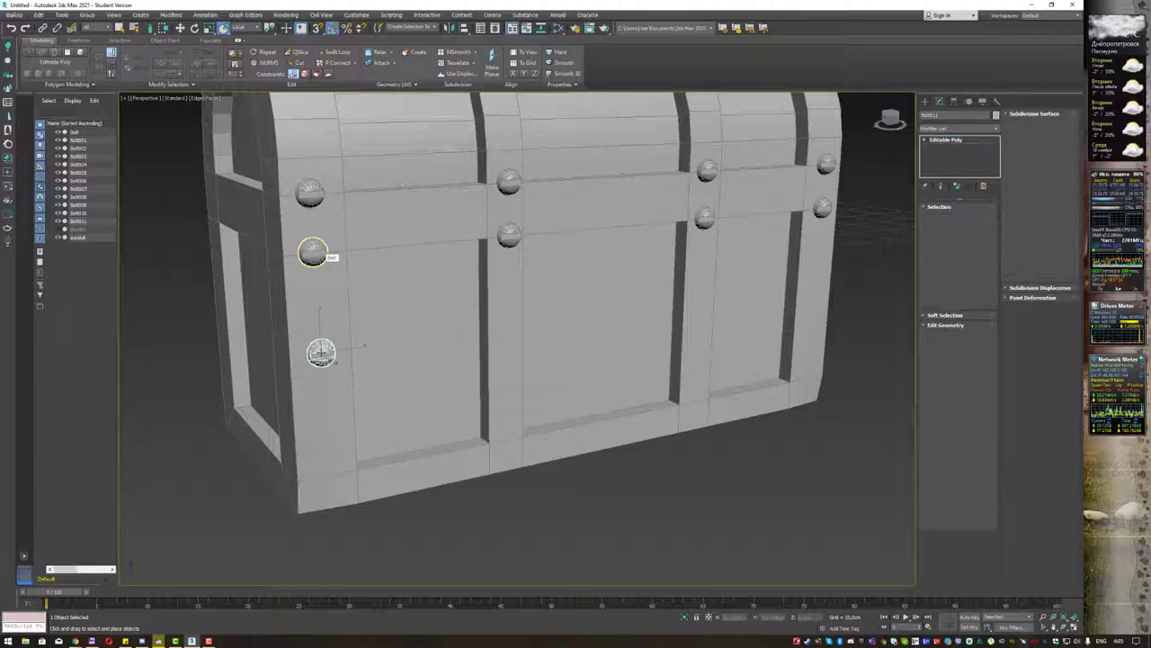
left_click(535, 362)
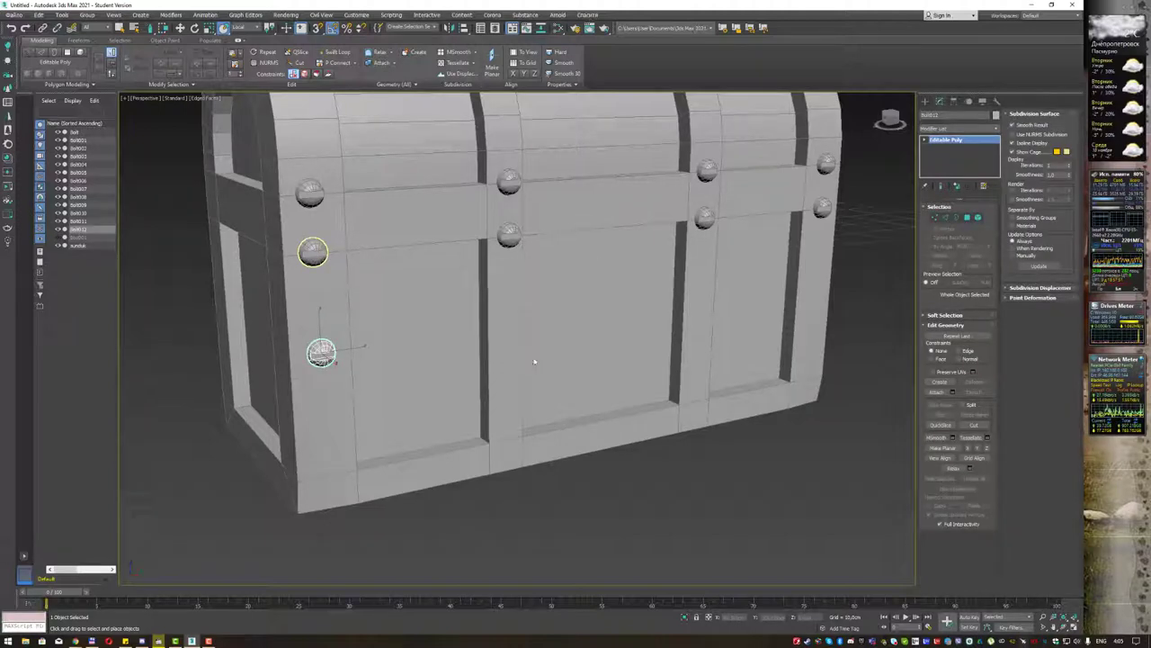
left_click(329, 358)
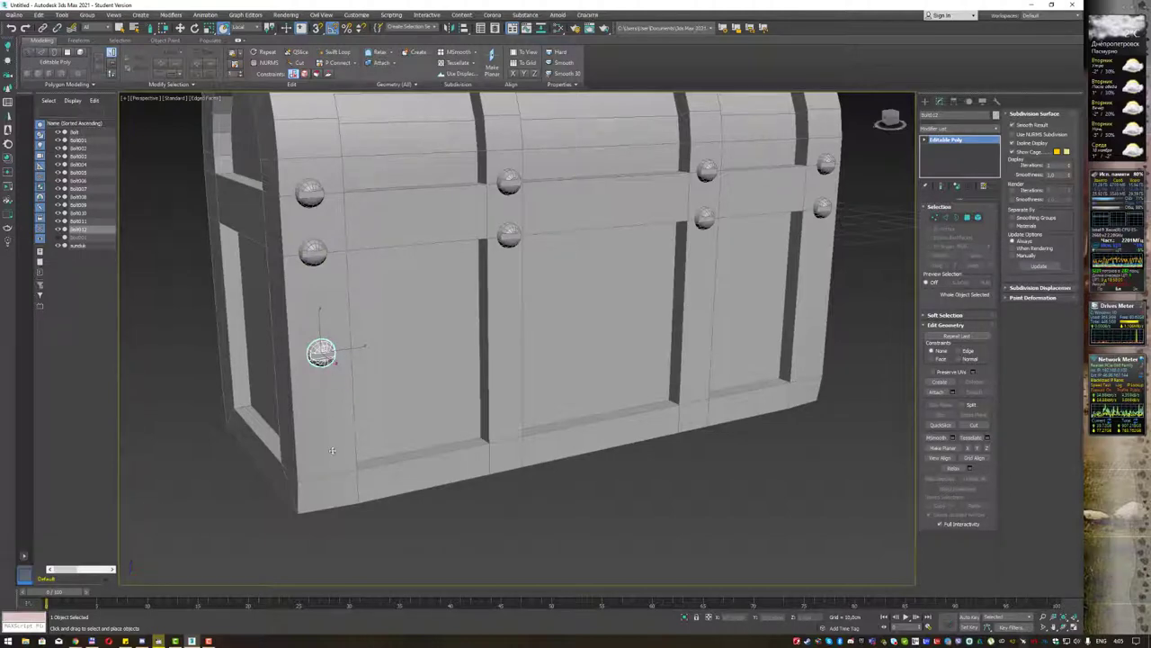
left_click_drag(332, 450, 333, 486, "shift")
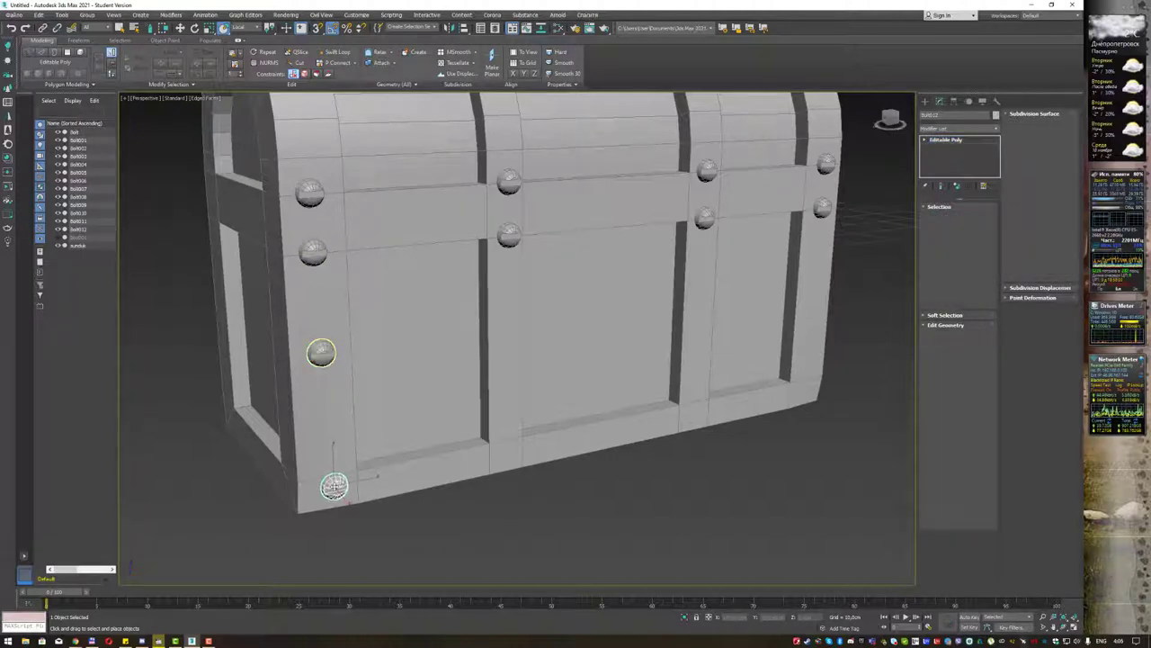
left_click_drag(333, 486, 339, 484, "shift")
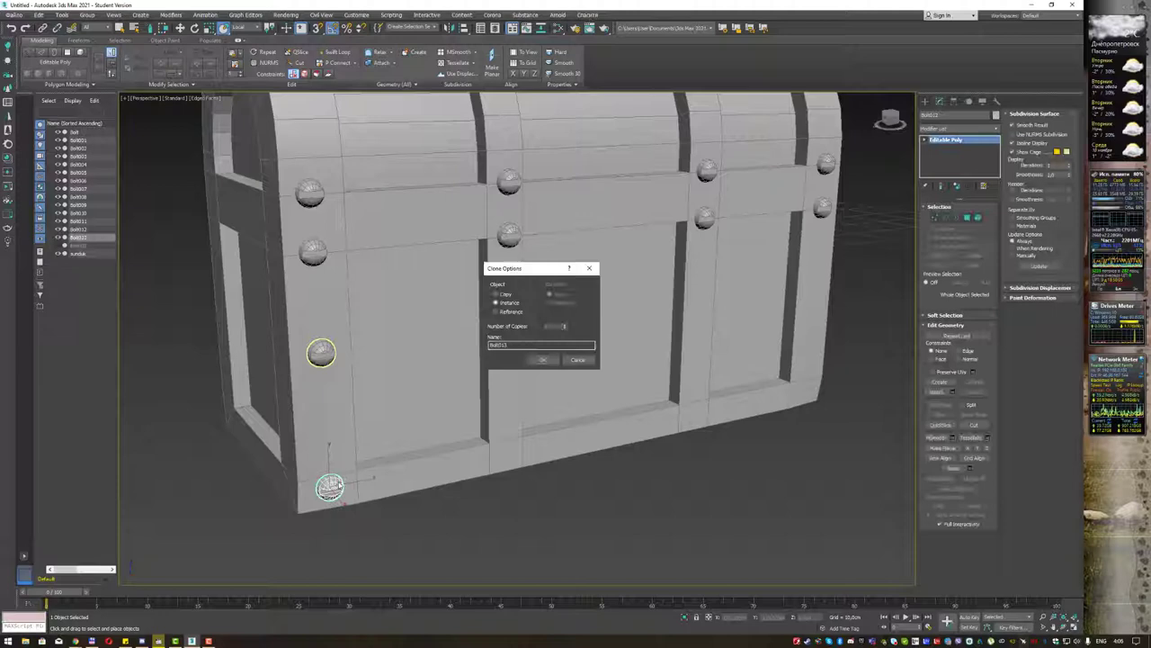
left_click(541, 360)
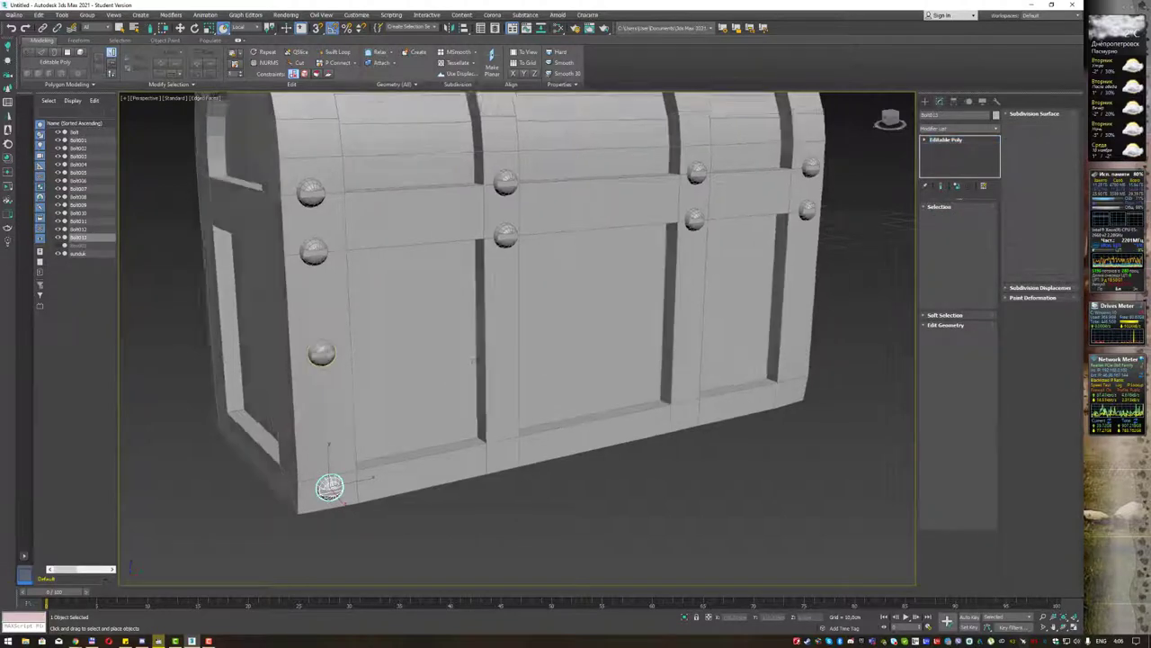
Copy the two lower side rivets onto the centre and right bands.
mouse_move(470, 368)
middle_mouse_down("alt")
mouse_move(531, 351)
mouse_move(386, 340)
mouse_move(429, 337)
mouse_move(485, 355)
middle_mouse_up("alt")
scroll(441, 338, "down", 5)
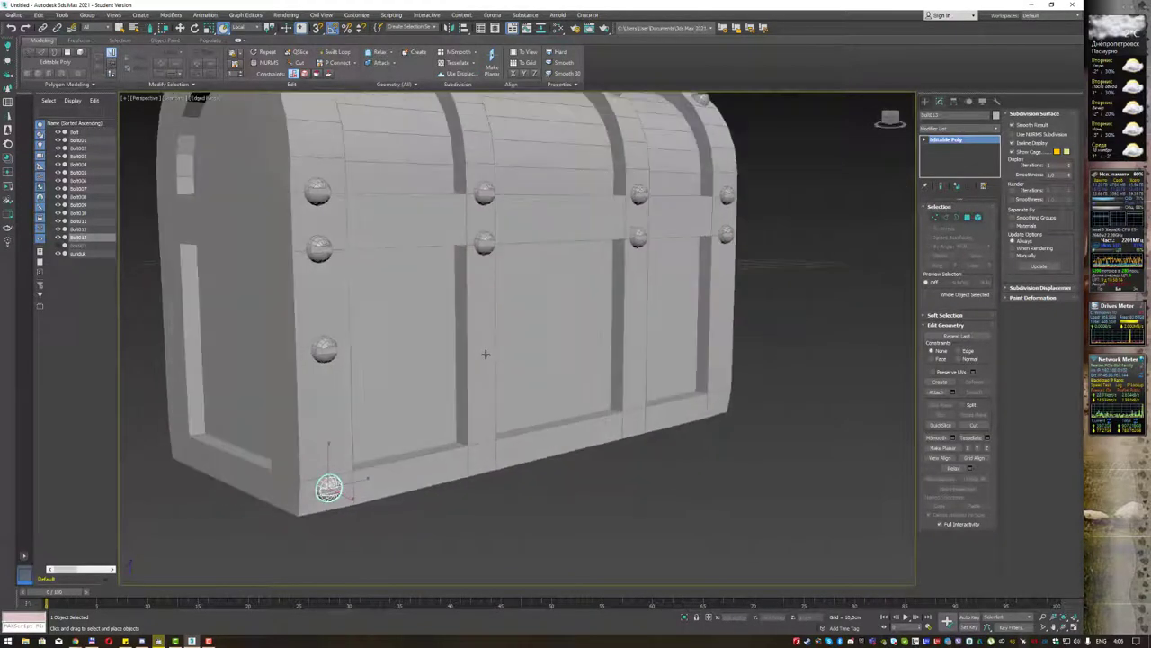
left_click(325, 349, "ctrl")
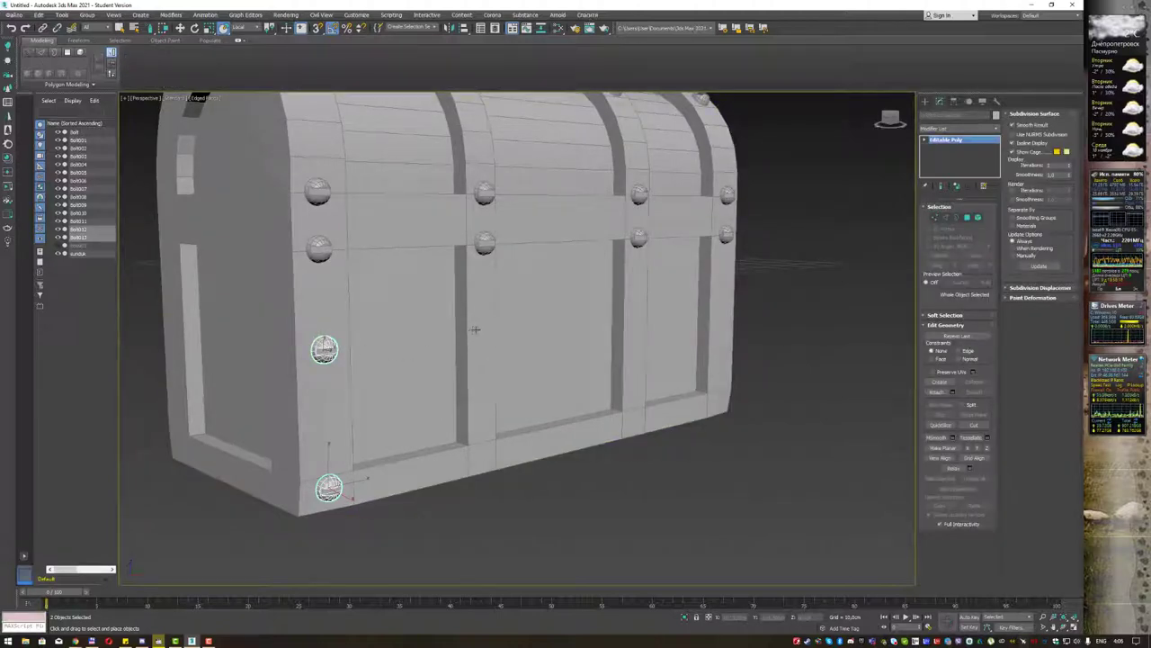
left_click_drag(325, 349, 482, 318, "shift")
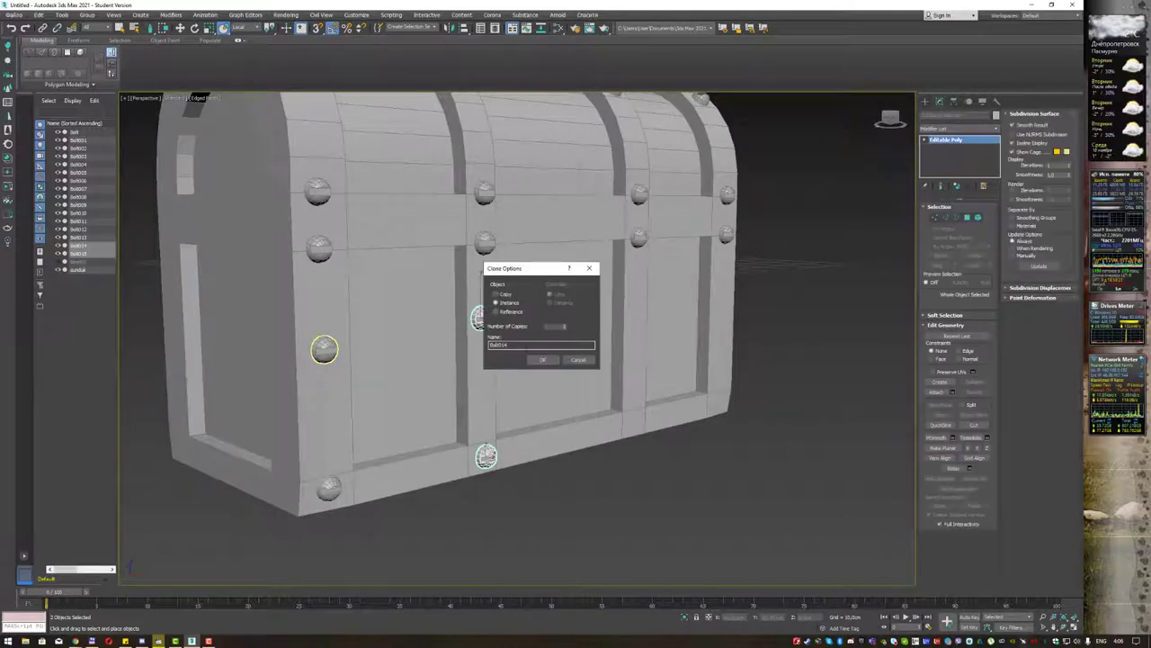
left_click(540, 360)
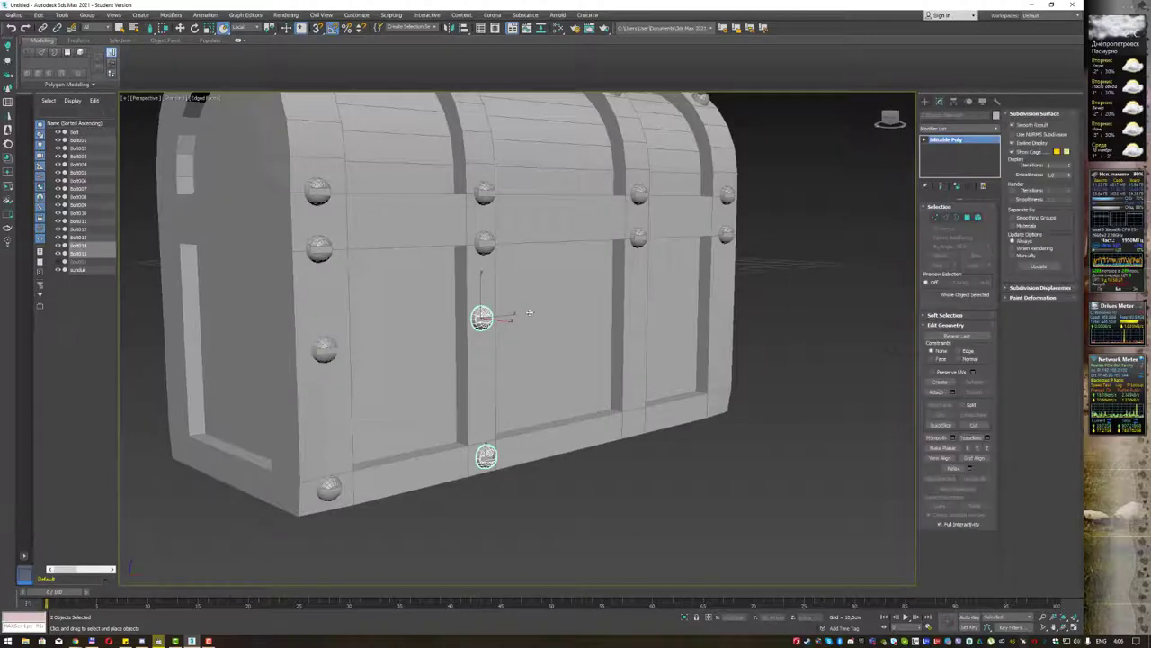
mouse_move(529, 312)
left_mouse_down("shift")
mouse_move(682, 290)
mouse_move(633, 280)
left_mouse_up("shift")
Confirm the right-band rivet clones and lower one new rivet slightly on the band.
key("Return")
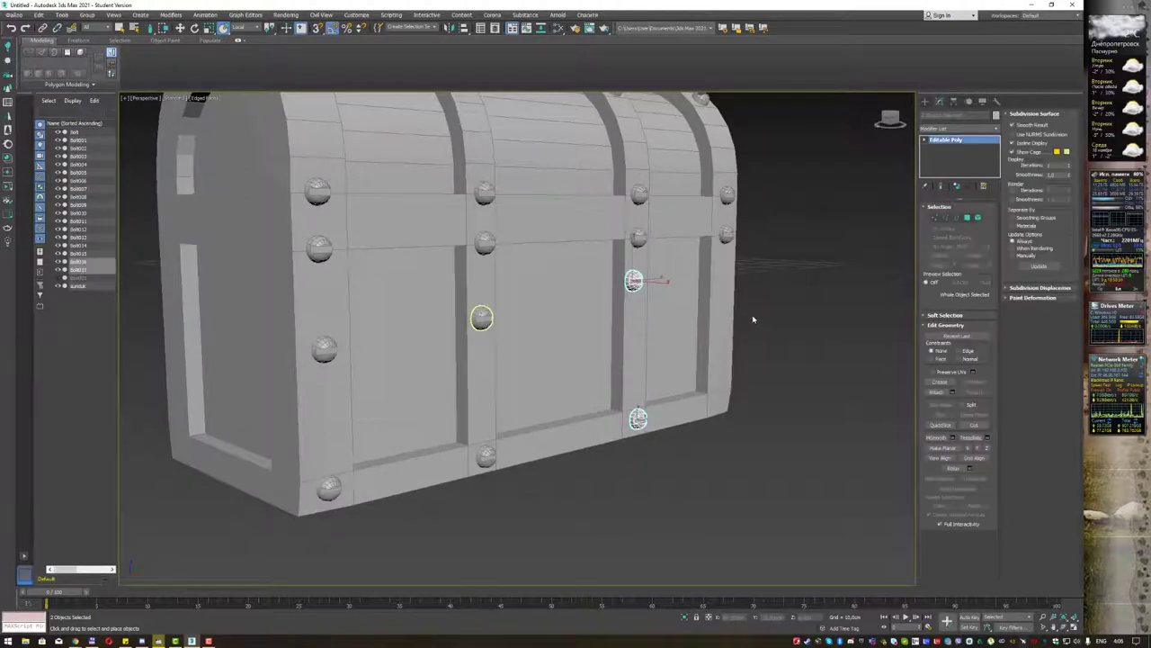
middle_click_drag(754, 320, 702, 315, "alt")
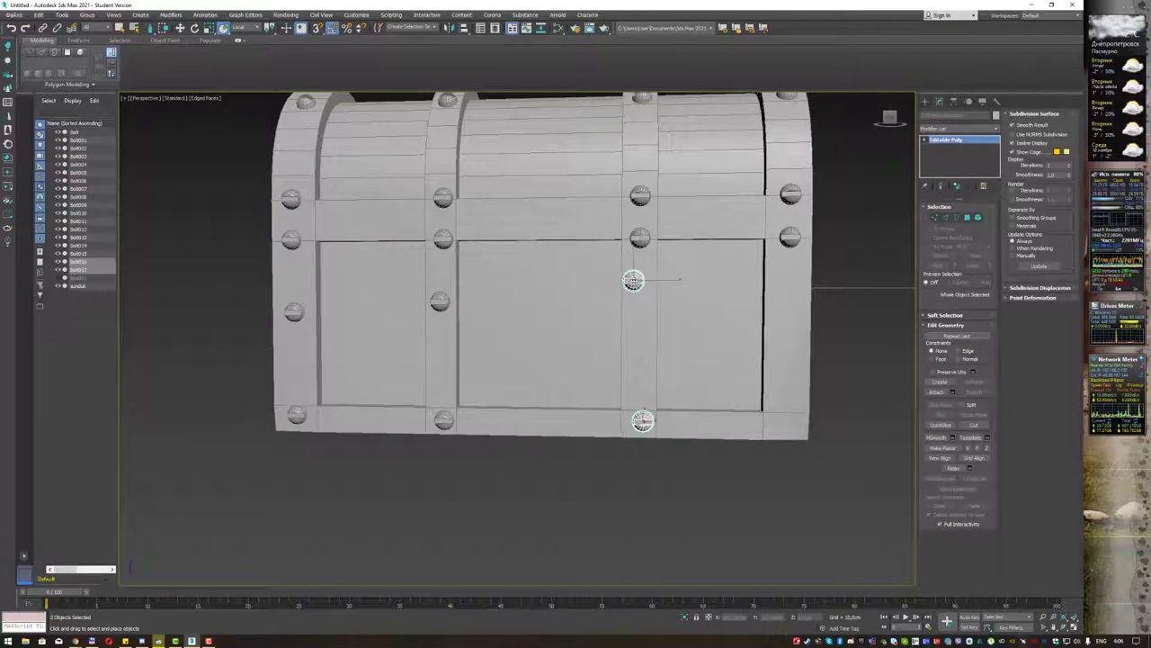
left_click(634, 281)
left_click_drag(634, 277, 639, 298)
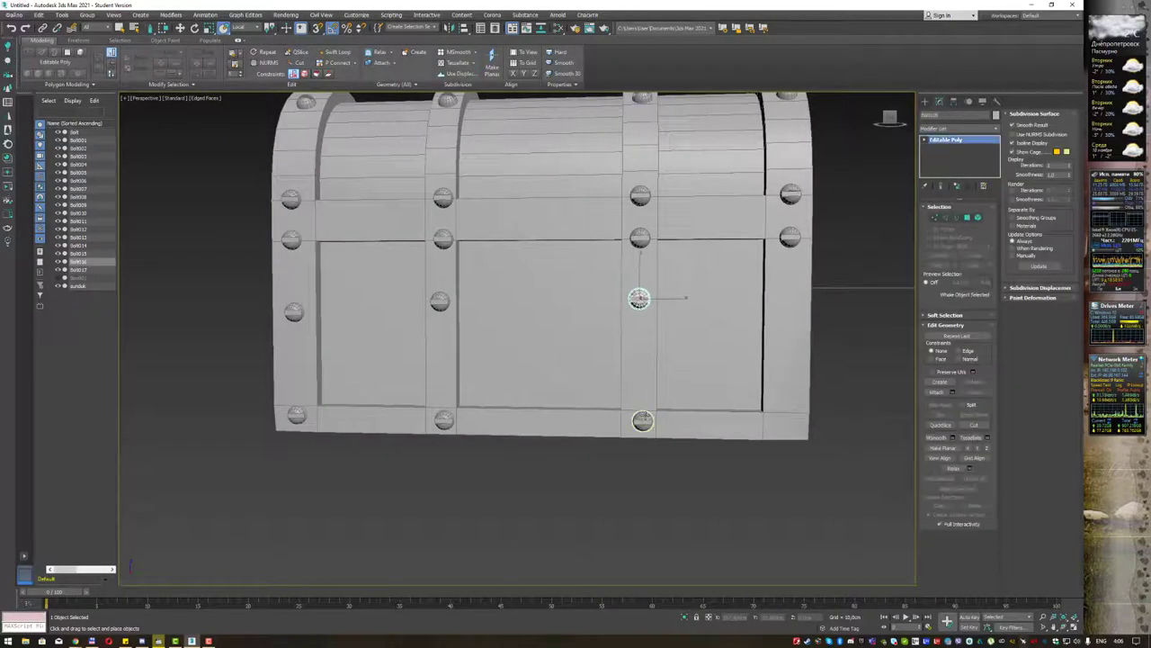
Copy the right-edge rivet down to the bottom corner as instances, reaching Bolt019.
left_click(789, 236)
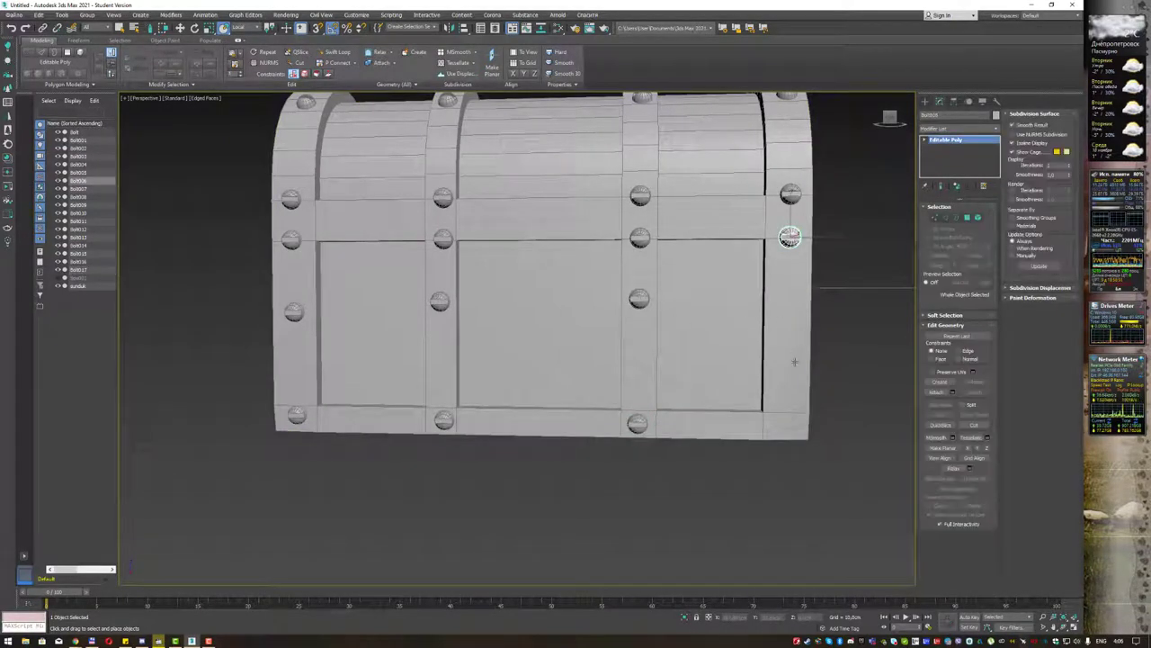
mouse_move(794, 362)
left_mouse_down("shift")
mouse_move(788, 423)
mouse_move(789, 307)
left_mouse_up("shift")
left_click(549, 361)
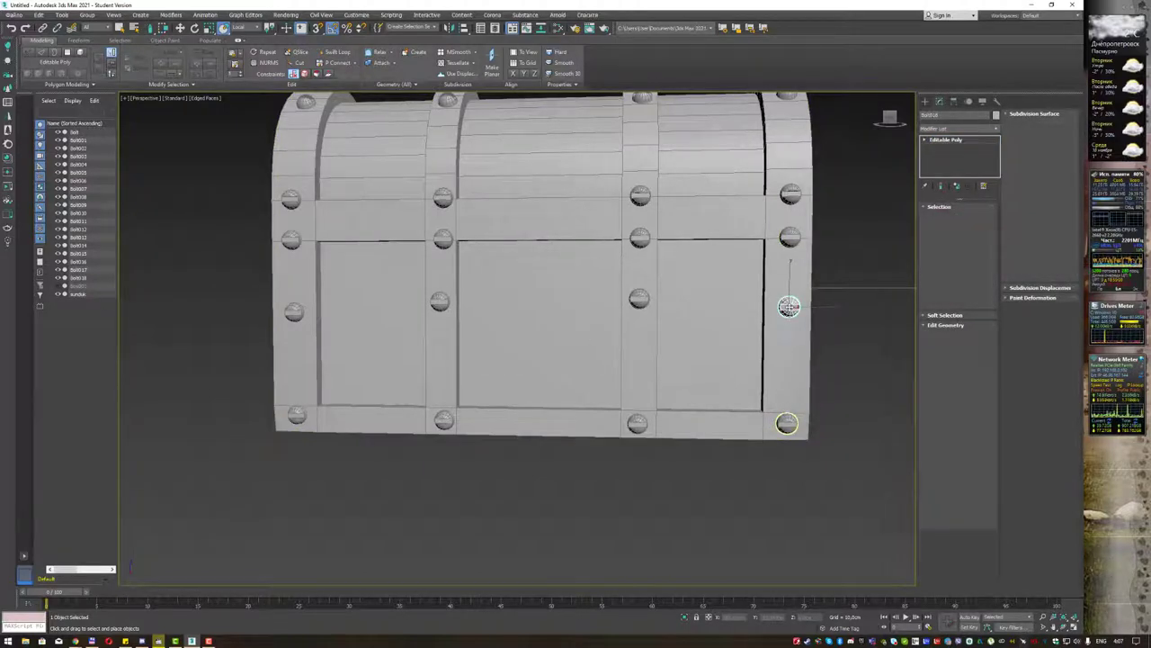
left_click(539, 356)
left_click(539, 356)
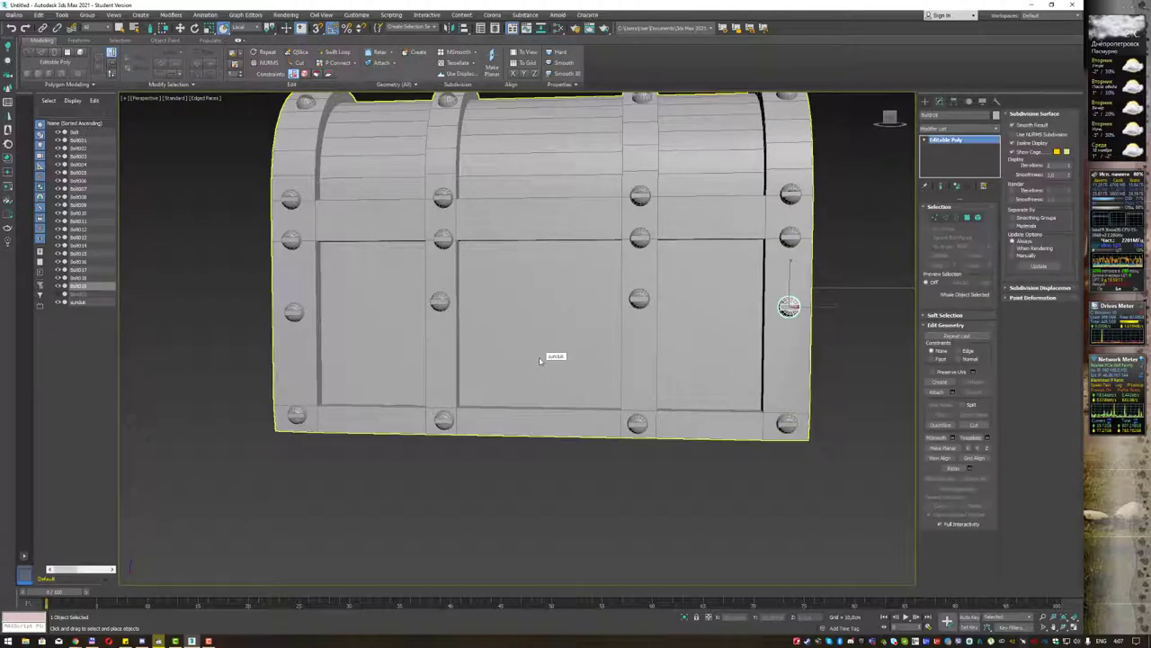
scroll(485, 324, "down", 2)
scroll(478, 282, "down", 3)
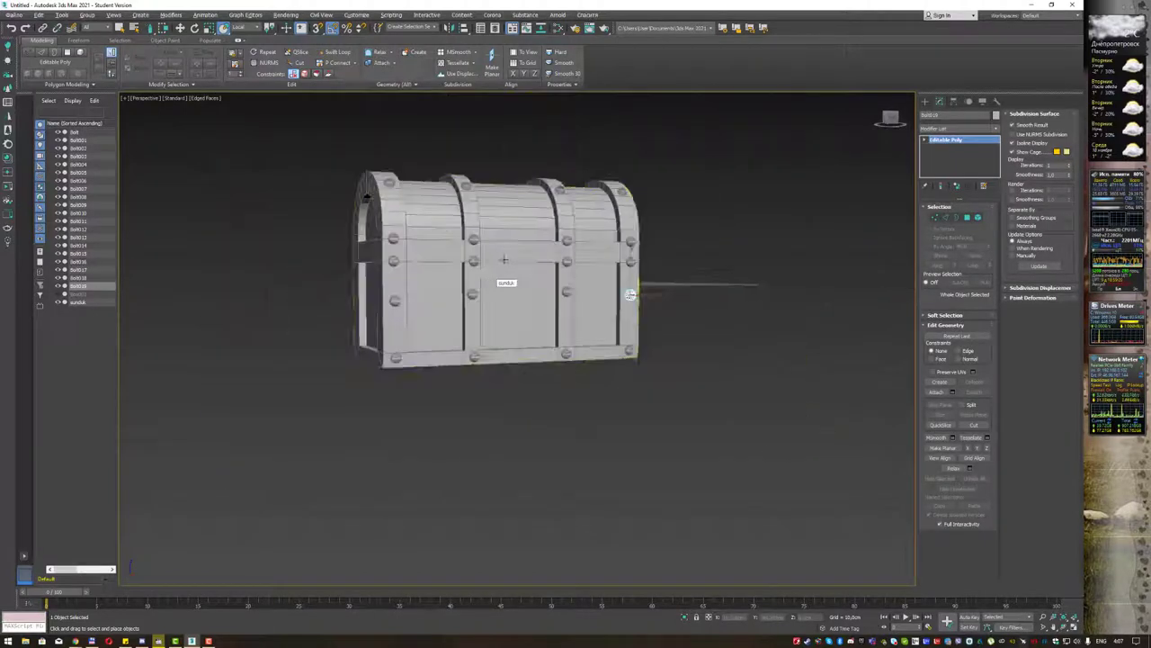
middle_click_drag(478, 282, 577, 224, "alt")
left_click(696, 490)
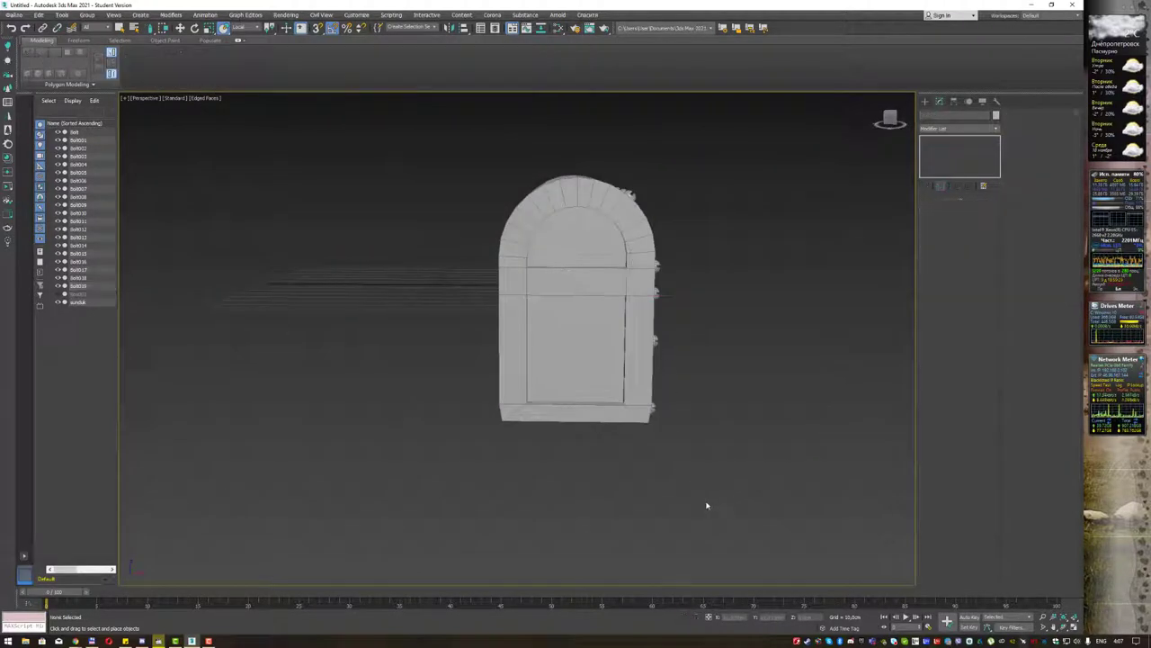
key("ctrl+z")
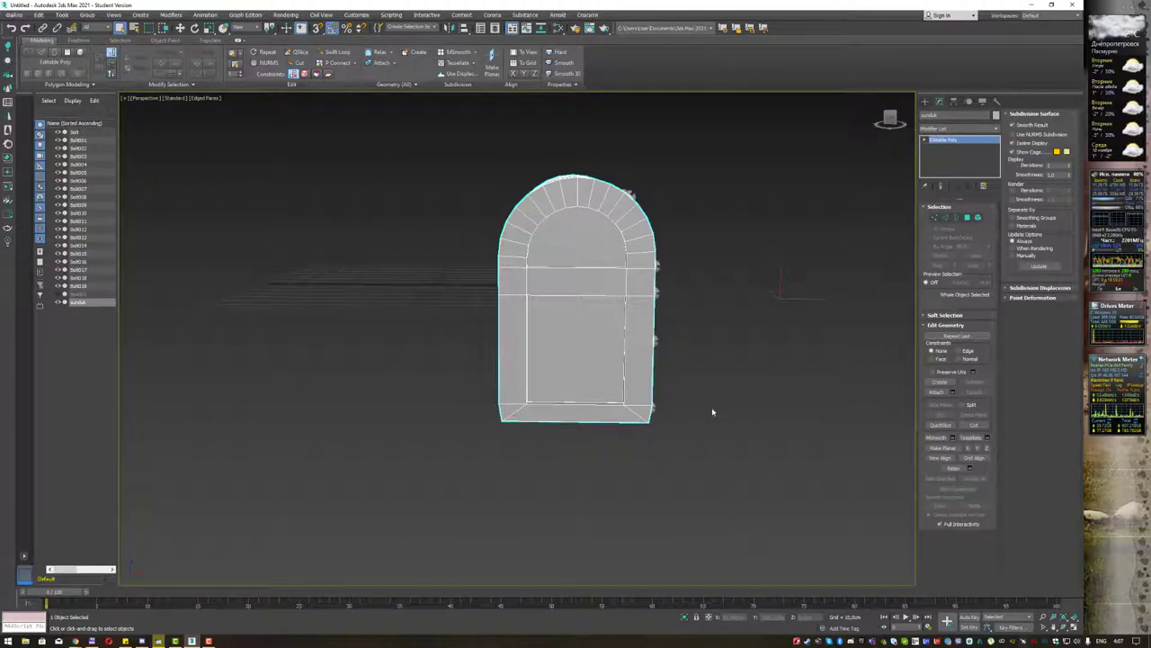
key("ctrl+a")
mouse_move(540, 392)
middle_mouse_down("alt")
mouse_move(641, 255)
mouse_move(602, 257)
middle_mouse_up("alt")
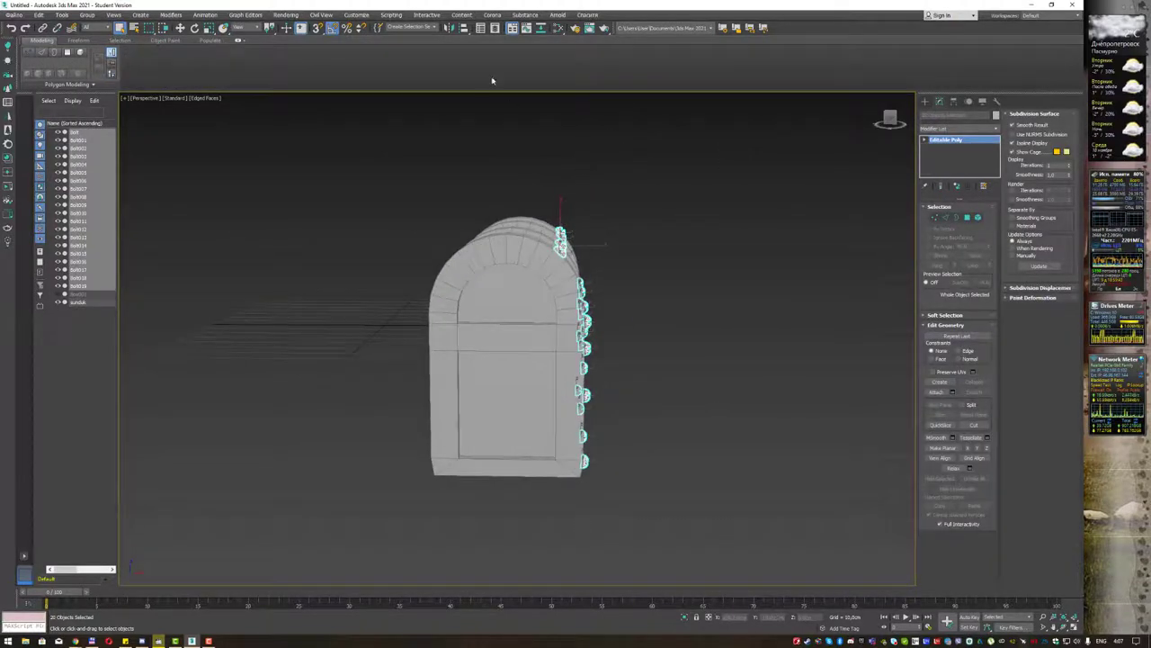
left_click(448, 28)
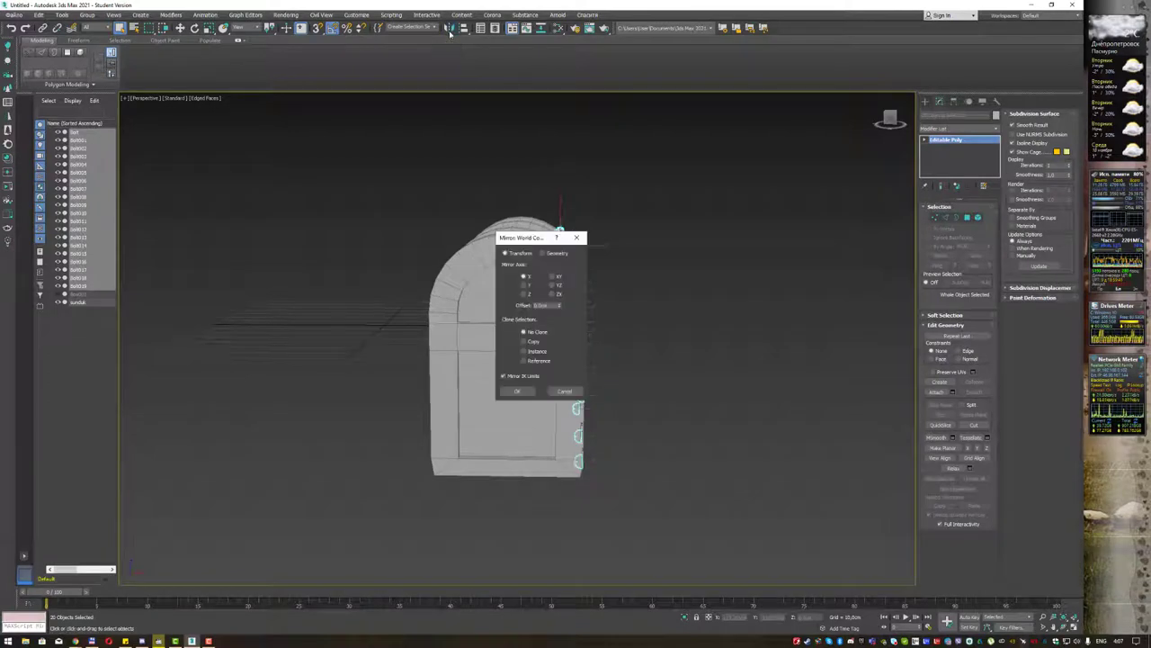
left_click_drag(533, 237, 681, 211)
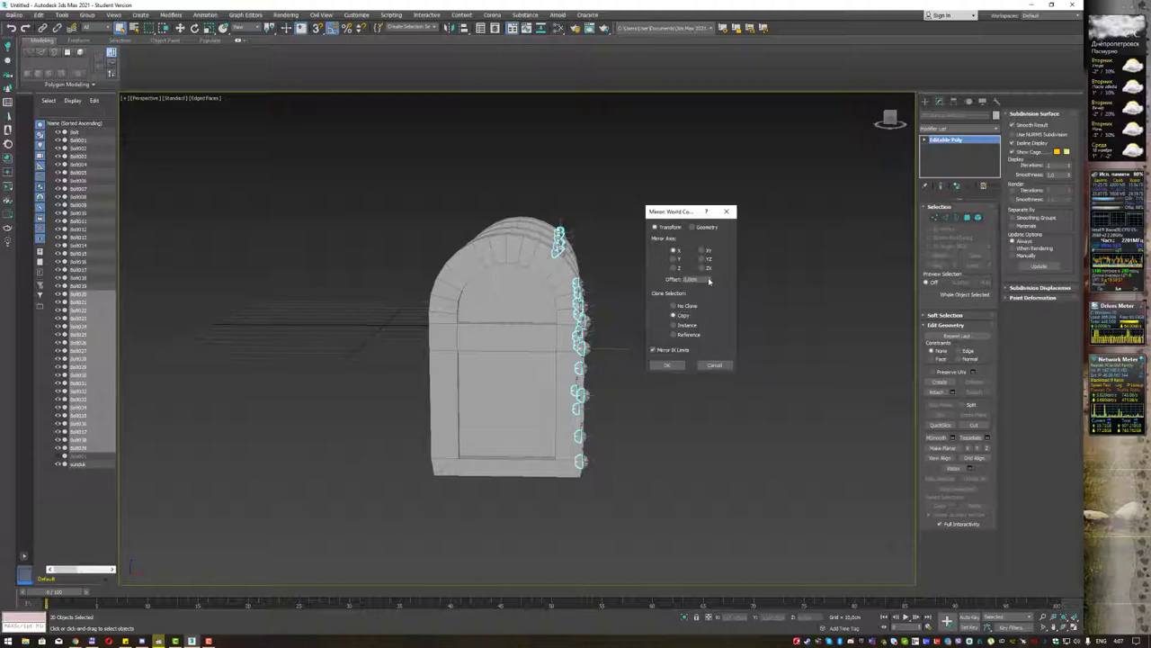
left_click_drag(709, 280, 722, 467)
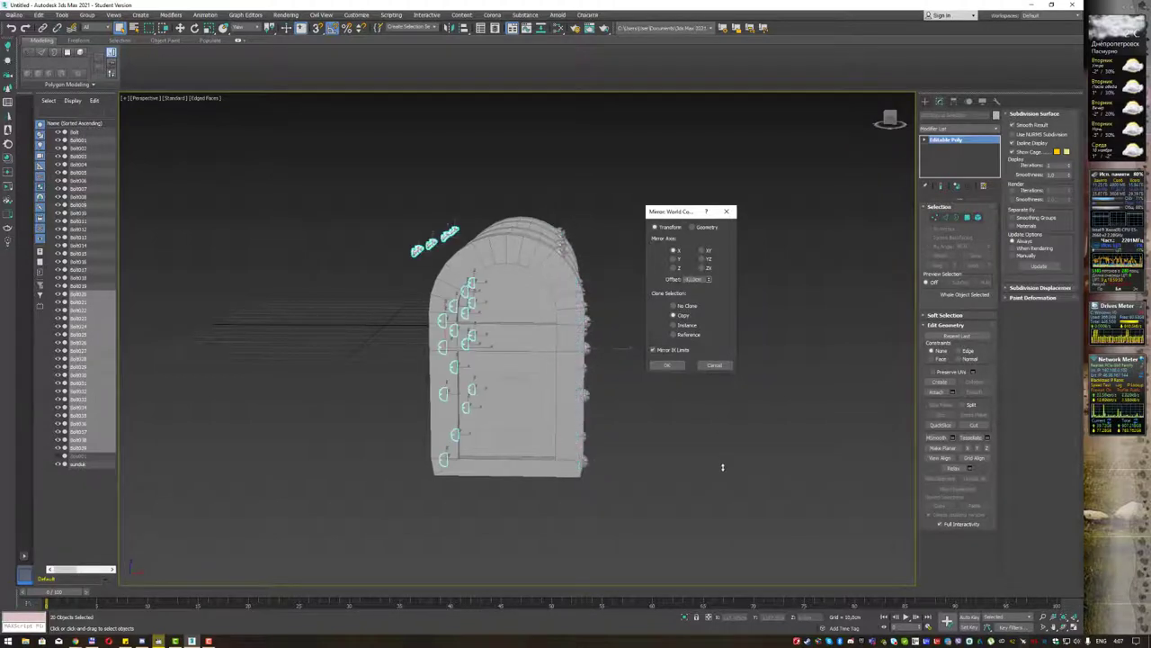
mouse_move(723, 467)
left_mouse_down()
mouse_move(745, 547)
mouse_move(739, 219)
left_mouse_up()
Apply a Symmetry modifier to the 20 selected rivets.
left_click(732, 212)
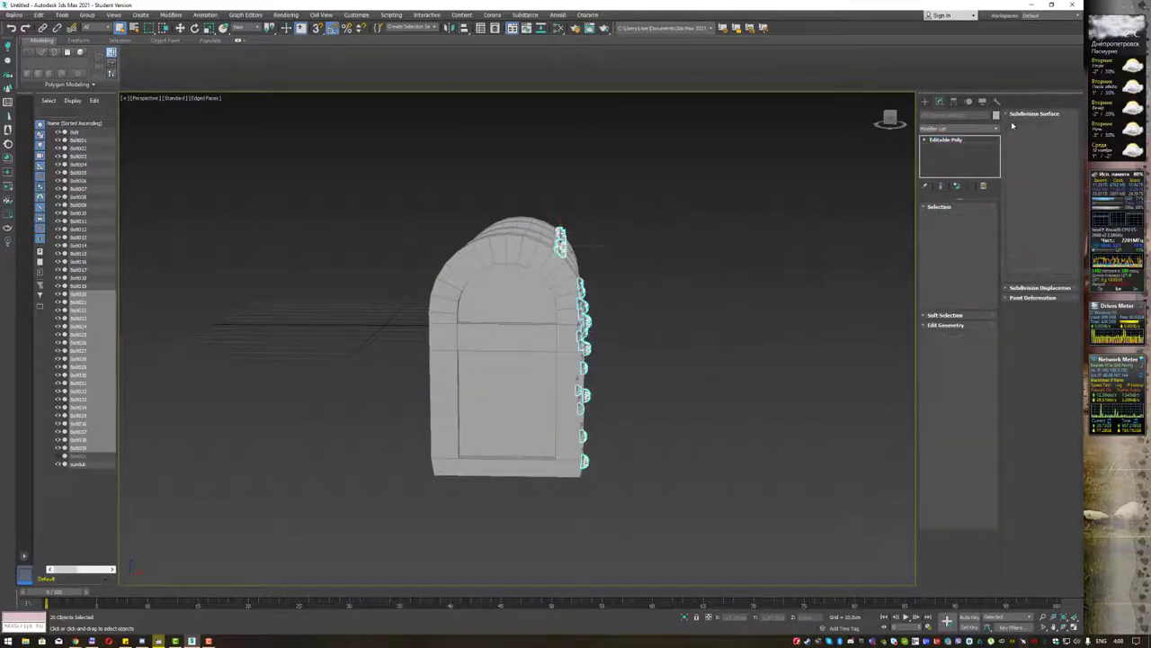
left_click(996, 128)
type("sym")
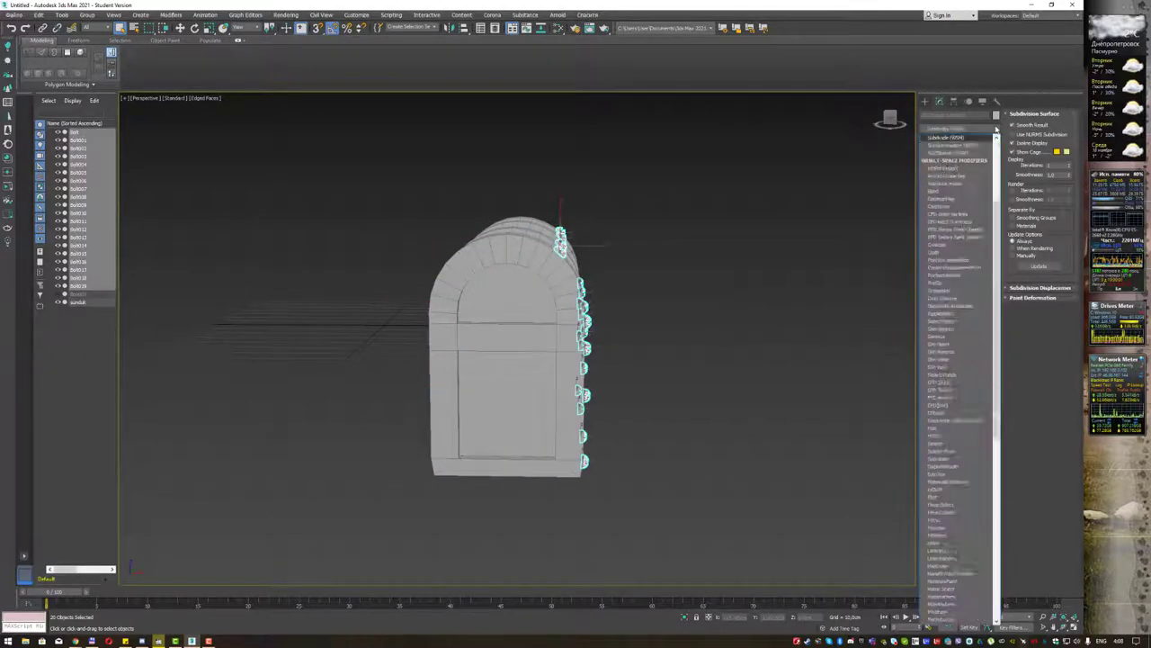
key("Return")
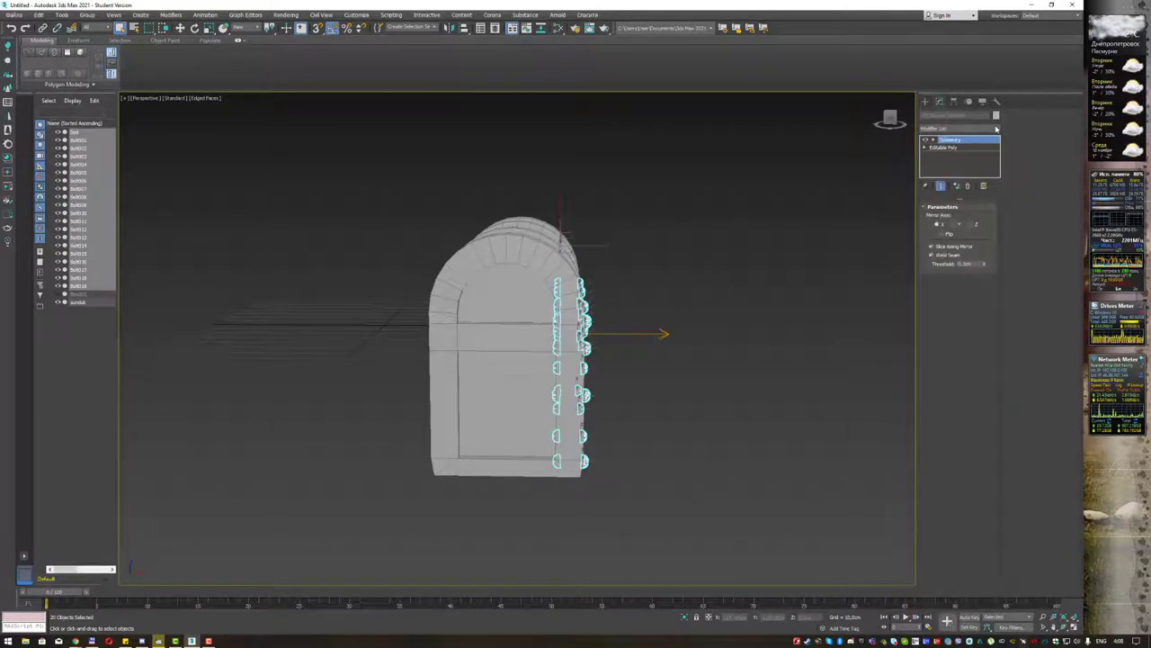
Align the Symmetry mirror plane with the chest's centre in Front view, mirroring along X.
left_click(926, 140)
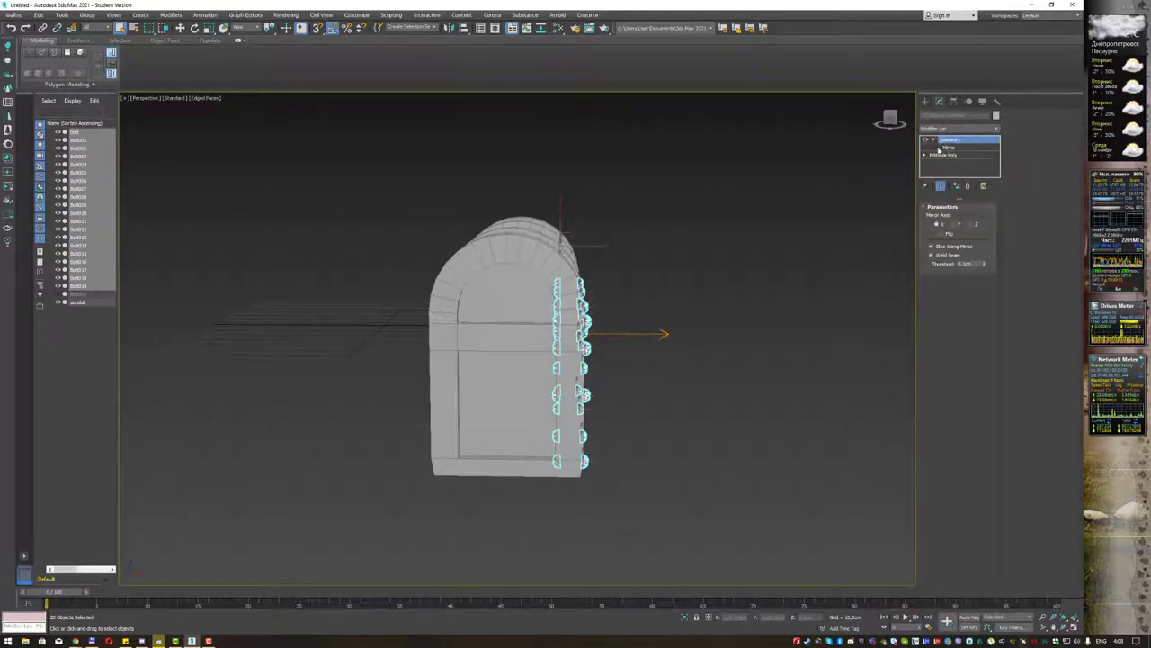
left_click(949, 148)
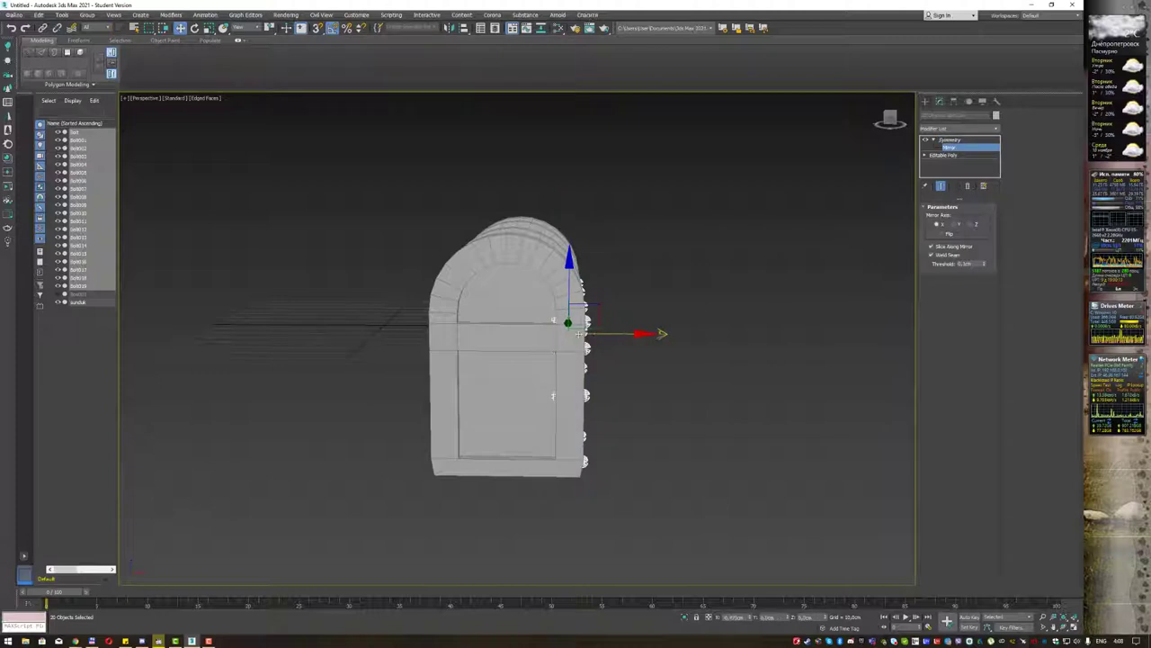
left_click_drag(618, 334, 552, 334)
key("f")
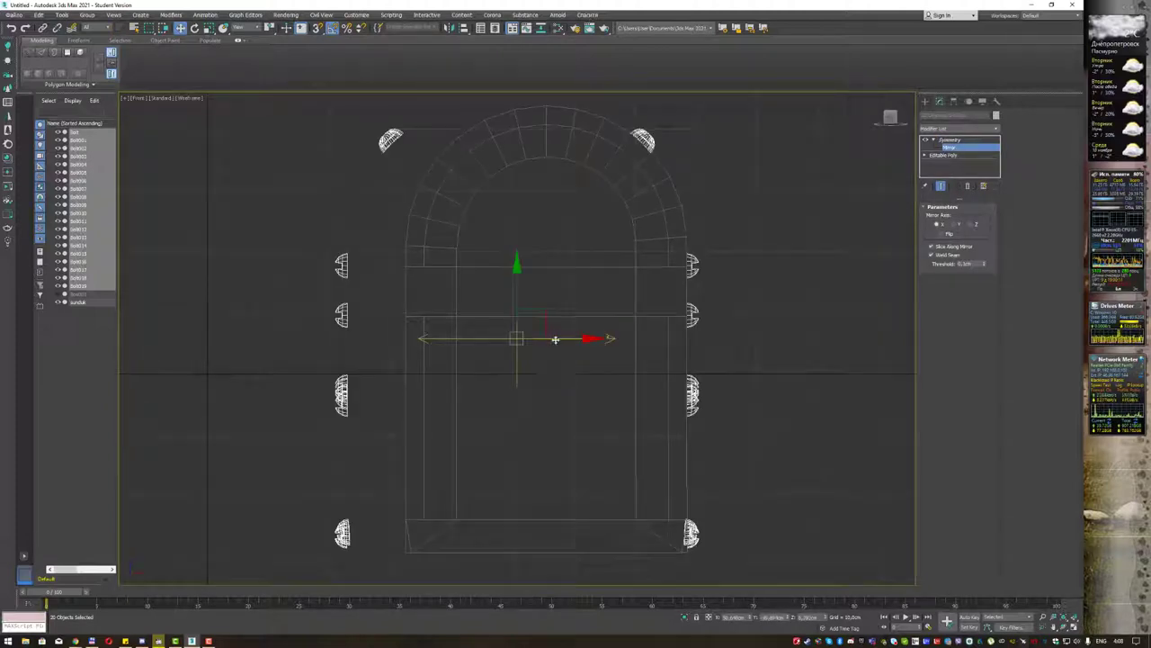
left_click_drag(556, 345, 584, 341)
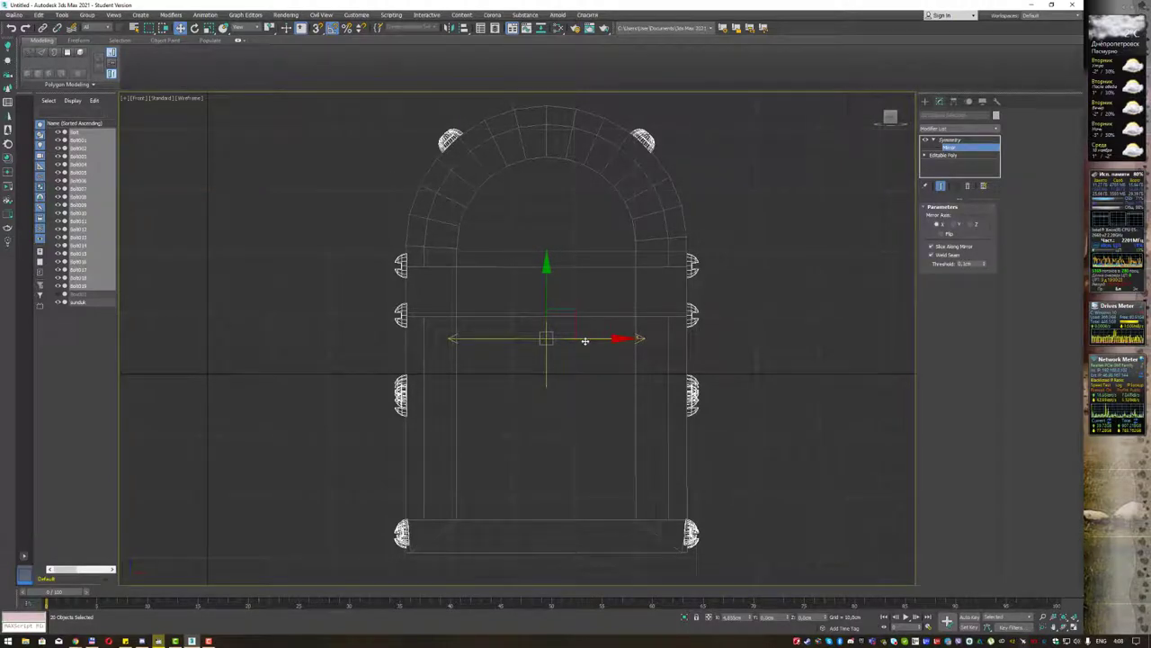
key("p")
mouse_move(492, 291)
middle_mouse_down("alt")
mouse_move(619, 274)
mouse_move(508, 271)
middle_mouse_up("alt")
scroll(585, 280, "up", 2)
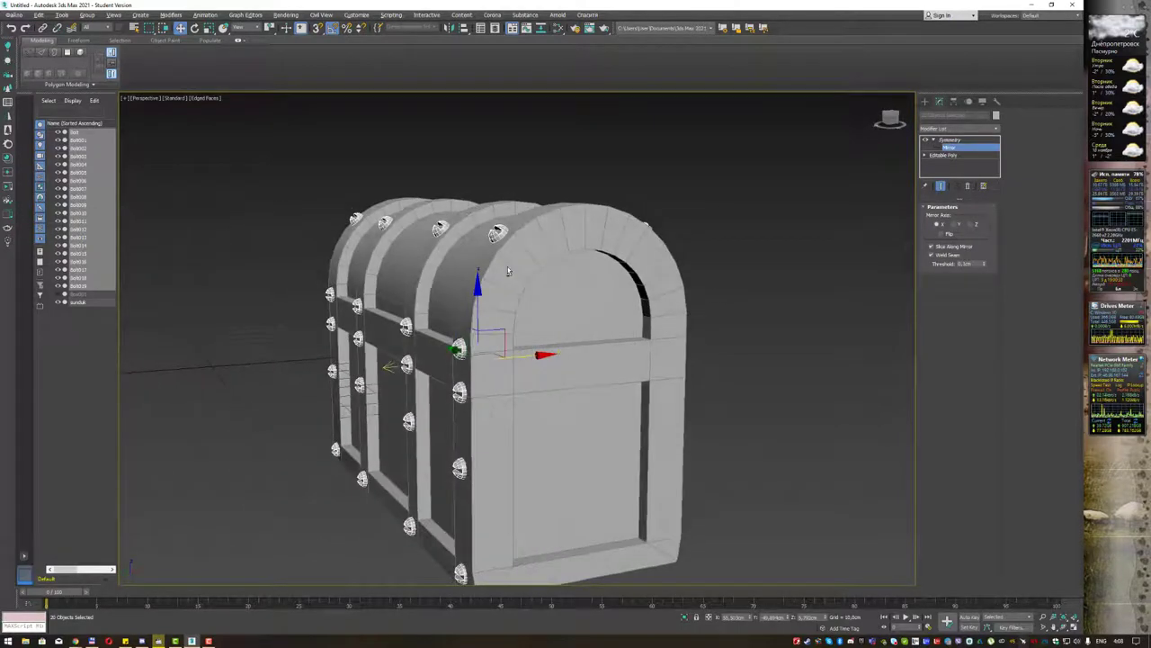
left_click(792, 187)
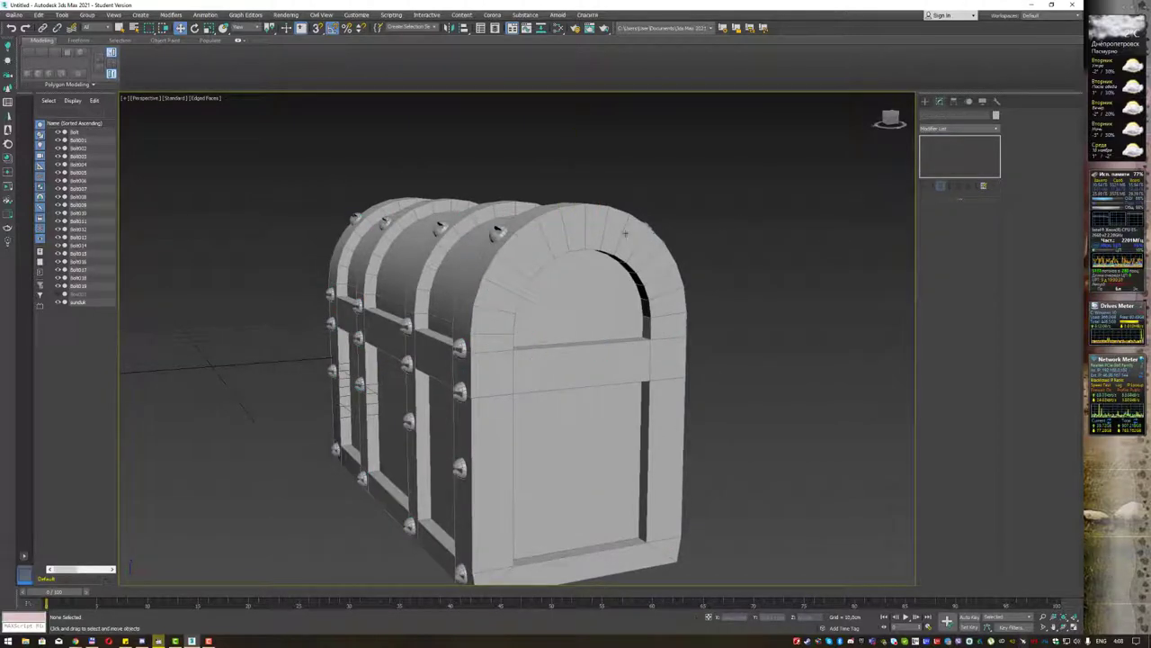
left_click(644, 231)
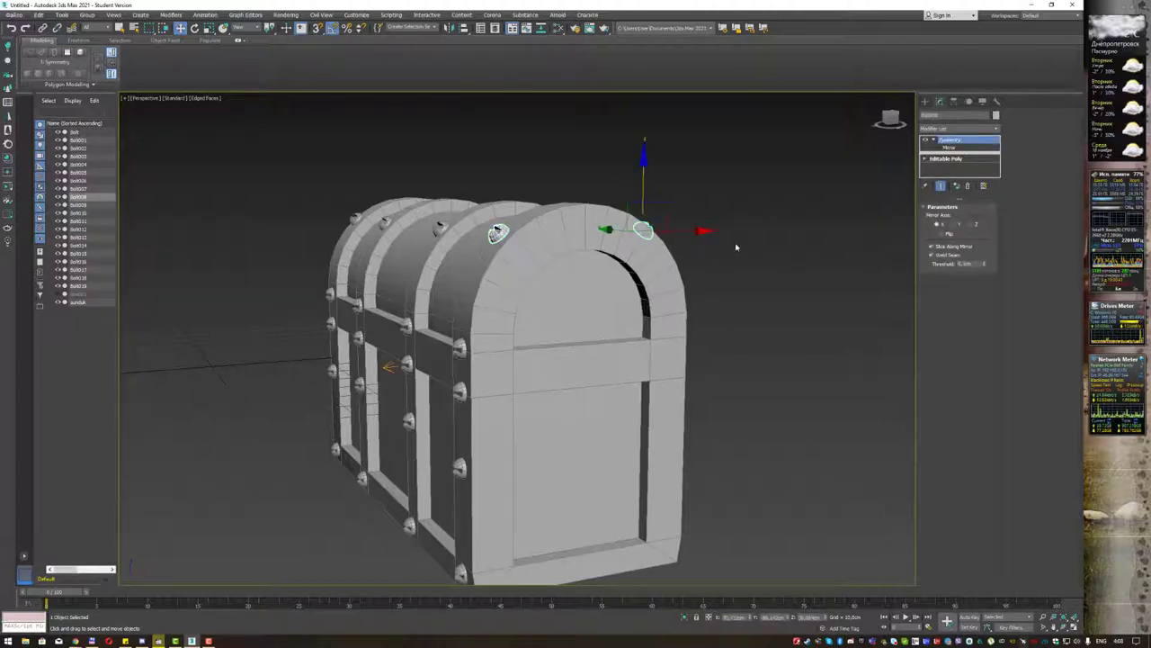
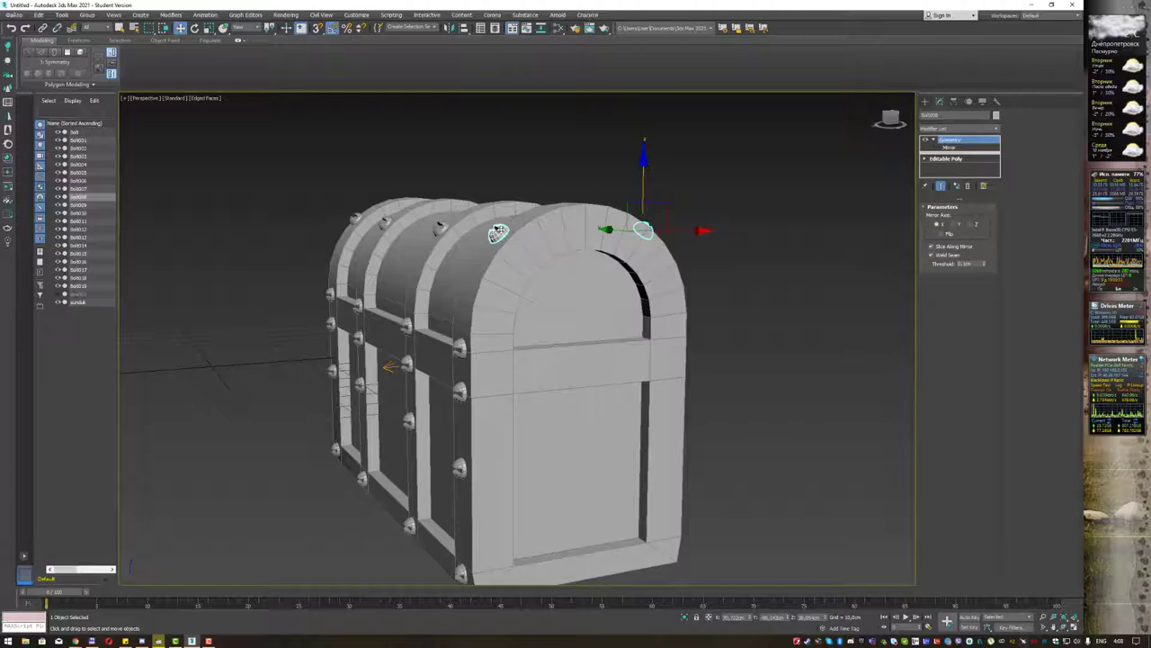
Collapse the top bolt to Editable Poly and reselect the right-hand top bolt.
right_click(497, 232)
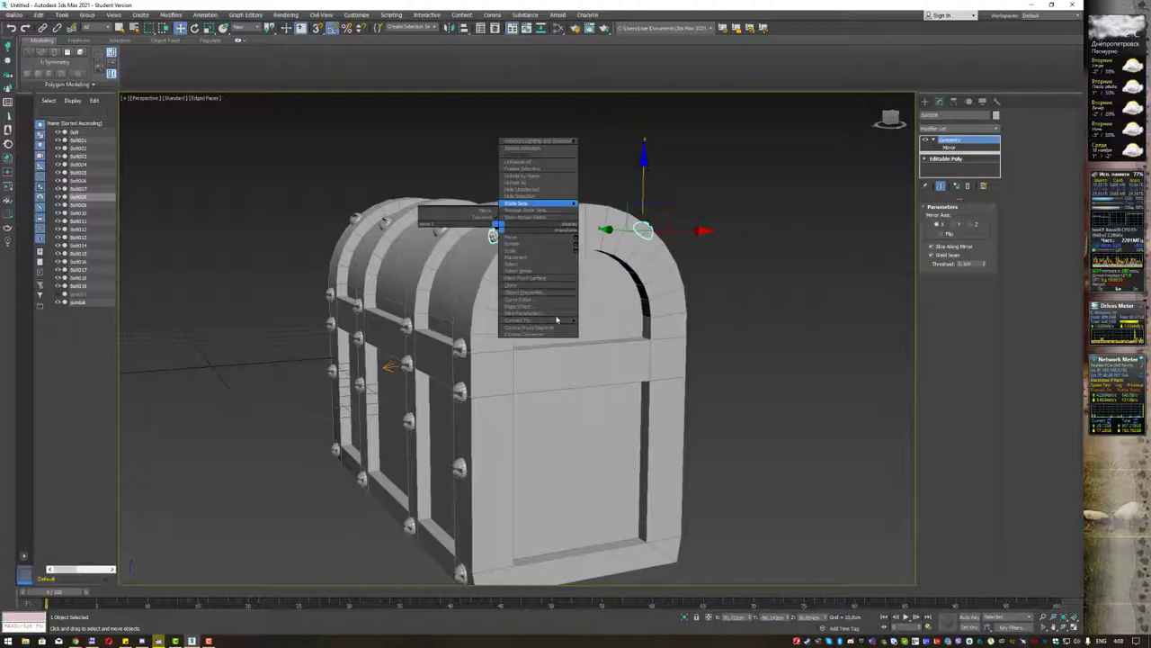
mouse_move(520, 203)
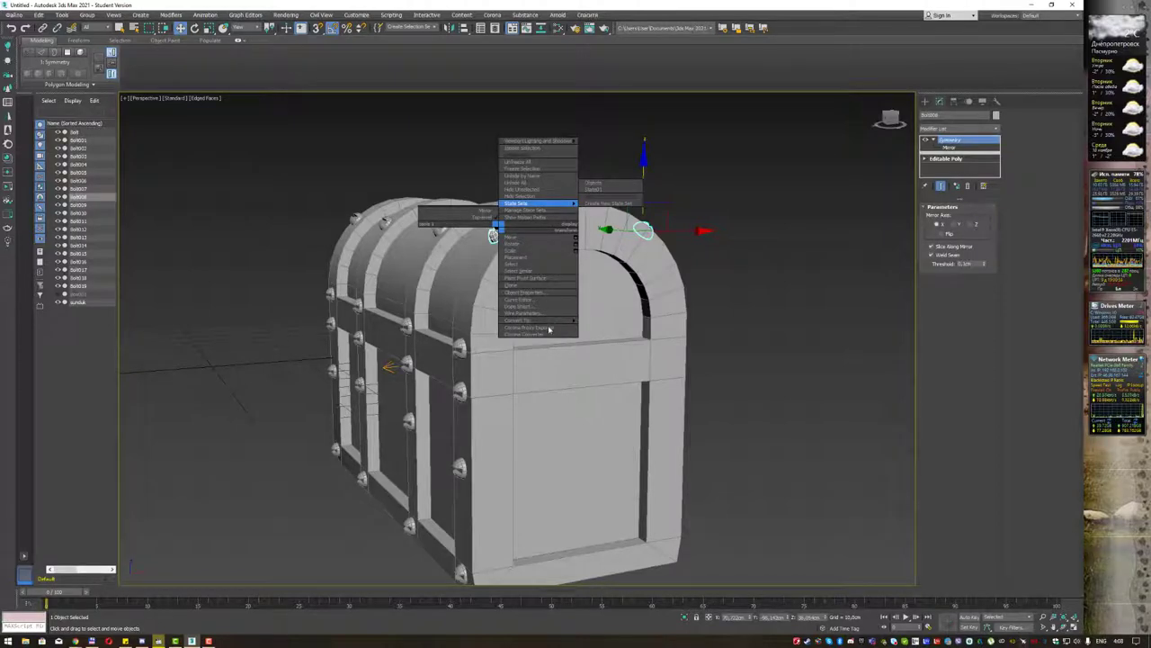
mouse_move(518, 320)
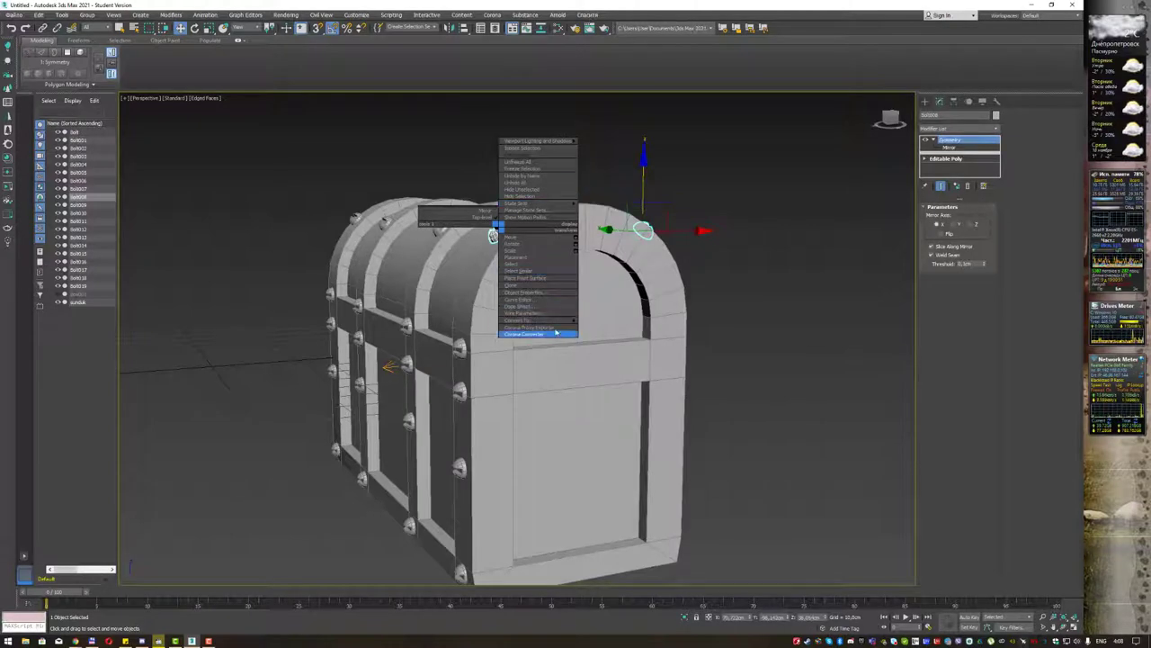
left_click(607, 327)
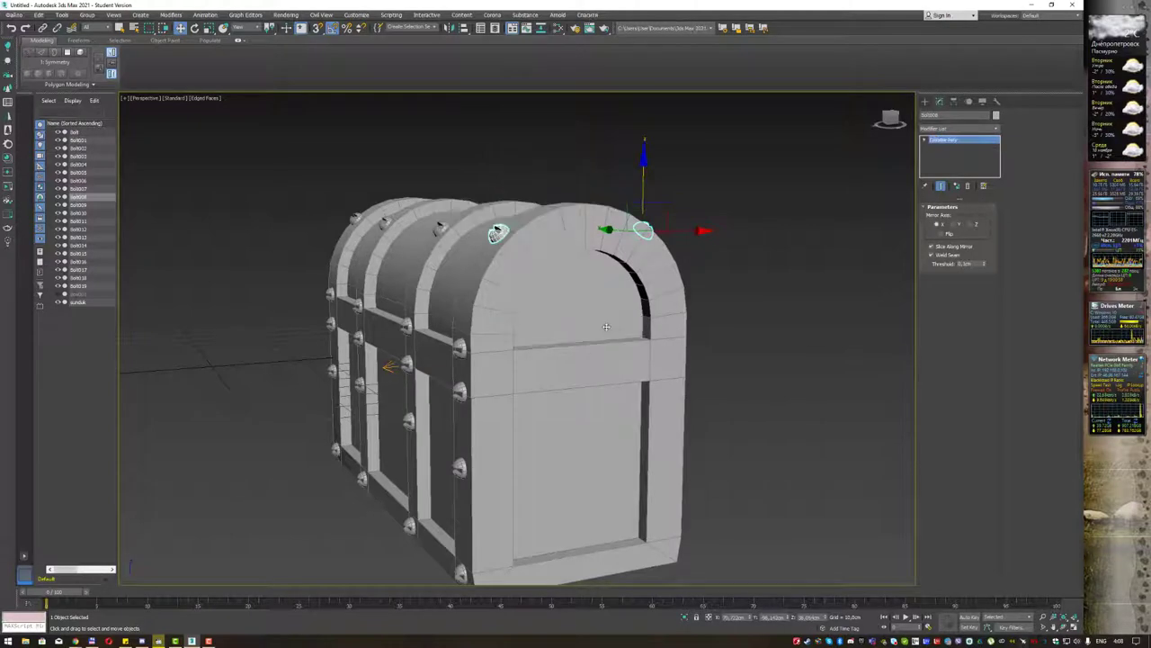
left_click(548, 159)
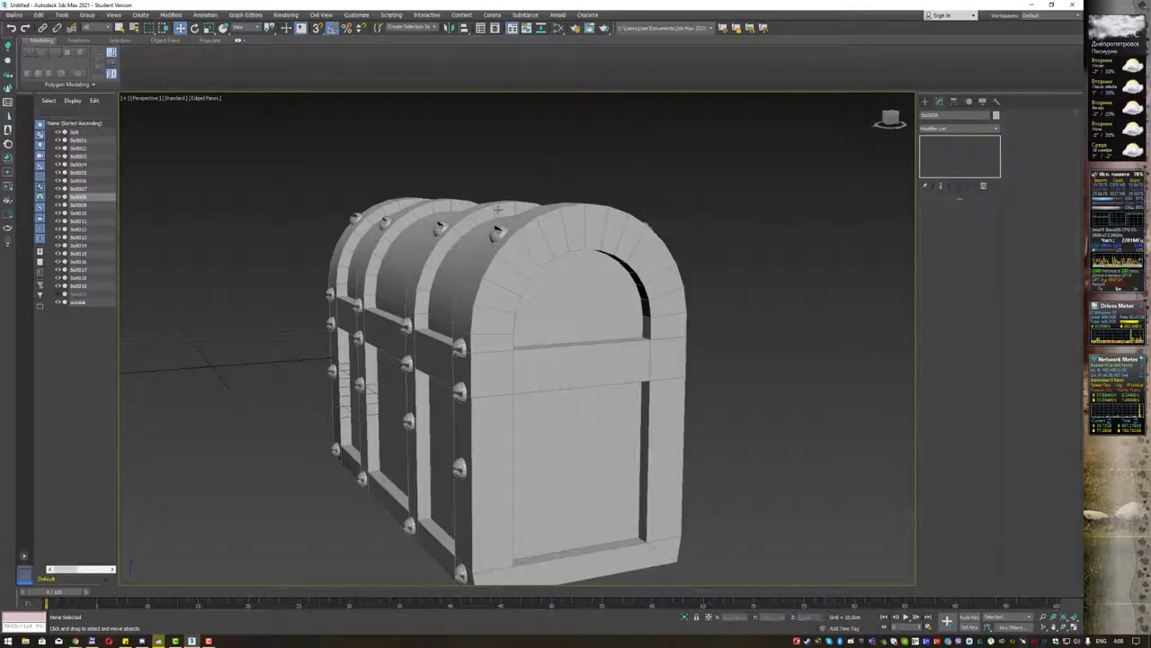
left_click(498, 232)
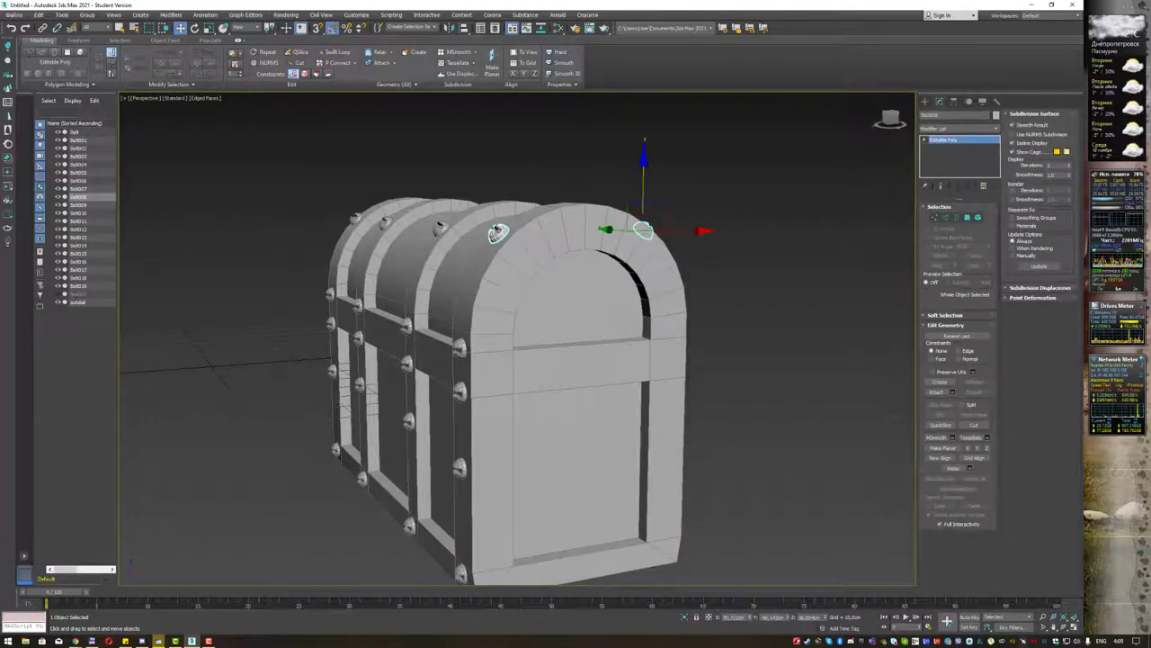
key("ctrl+d")
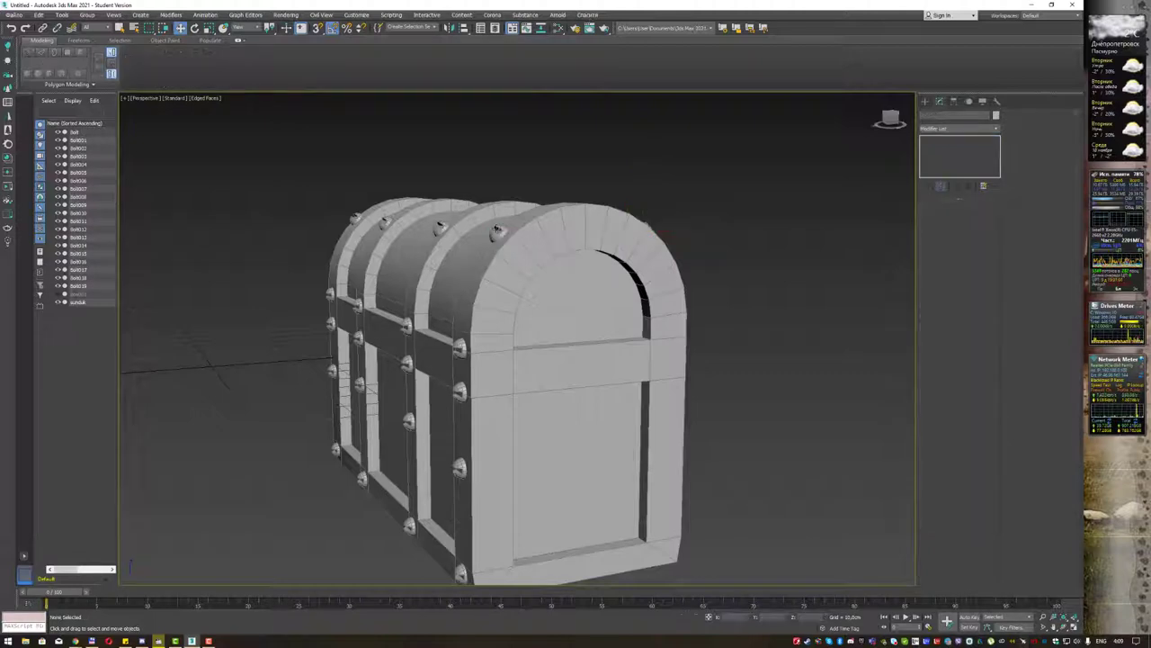
left_click(644, 227)
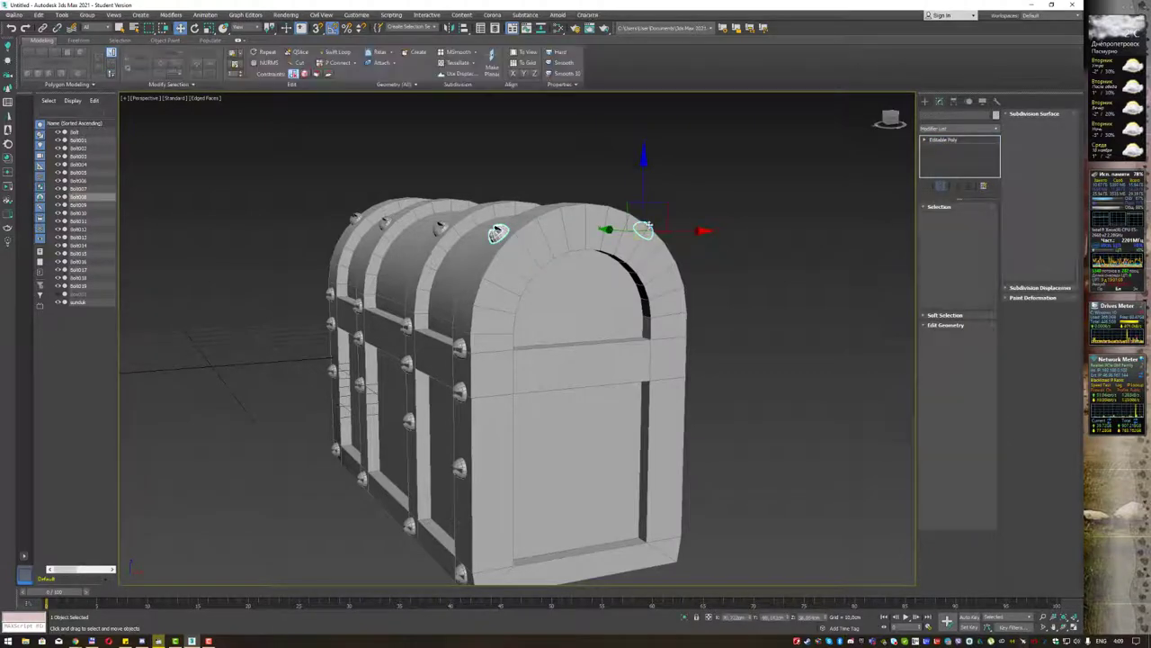
key("ctrl+d")
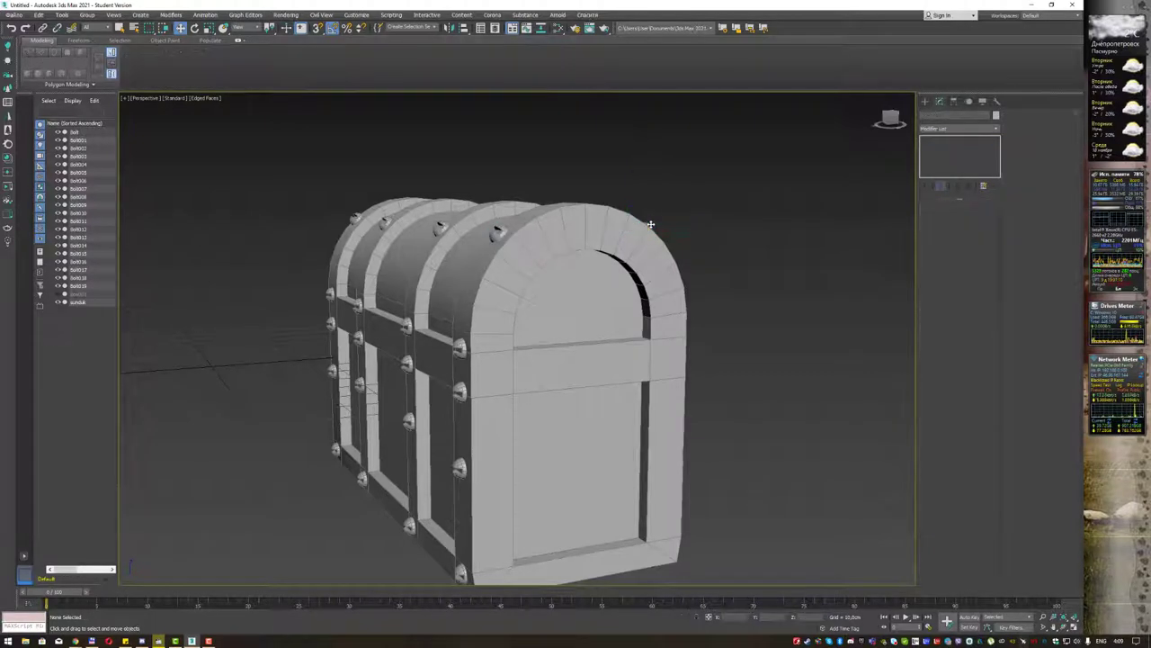
left_click(647, 226)
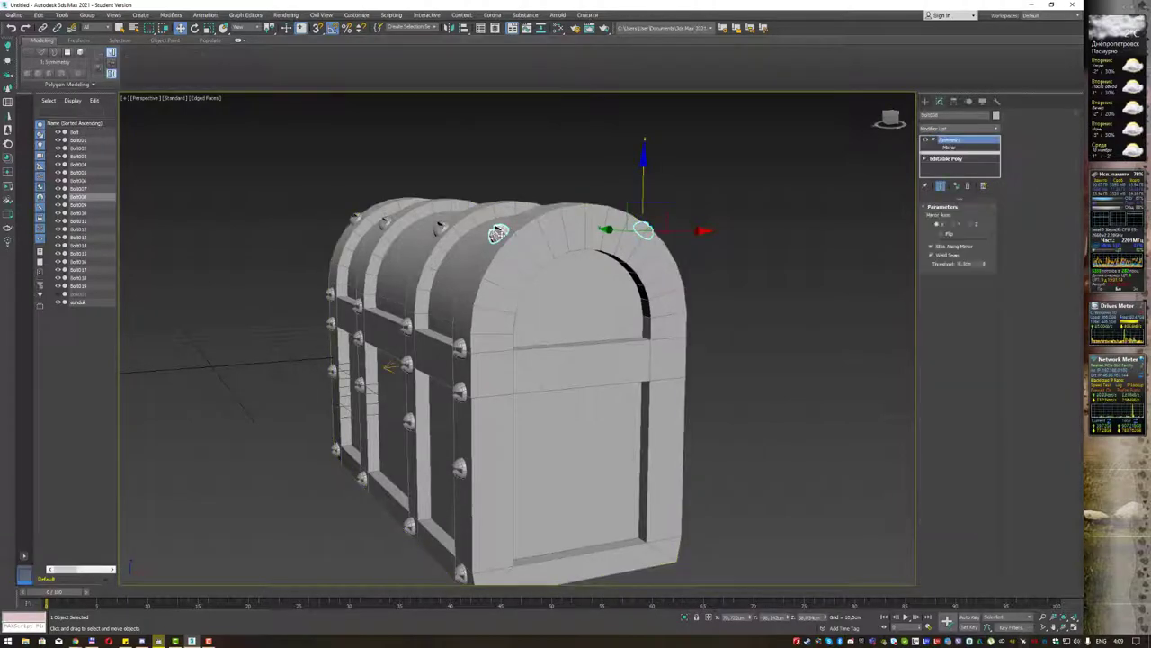
left_click(941, 187)
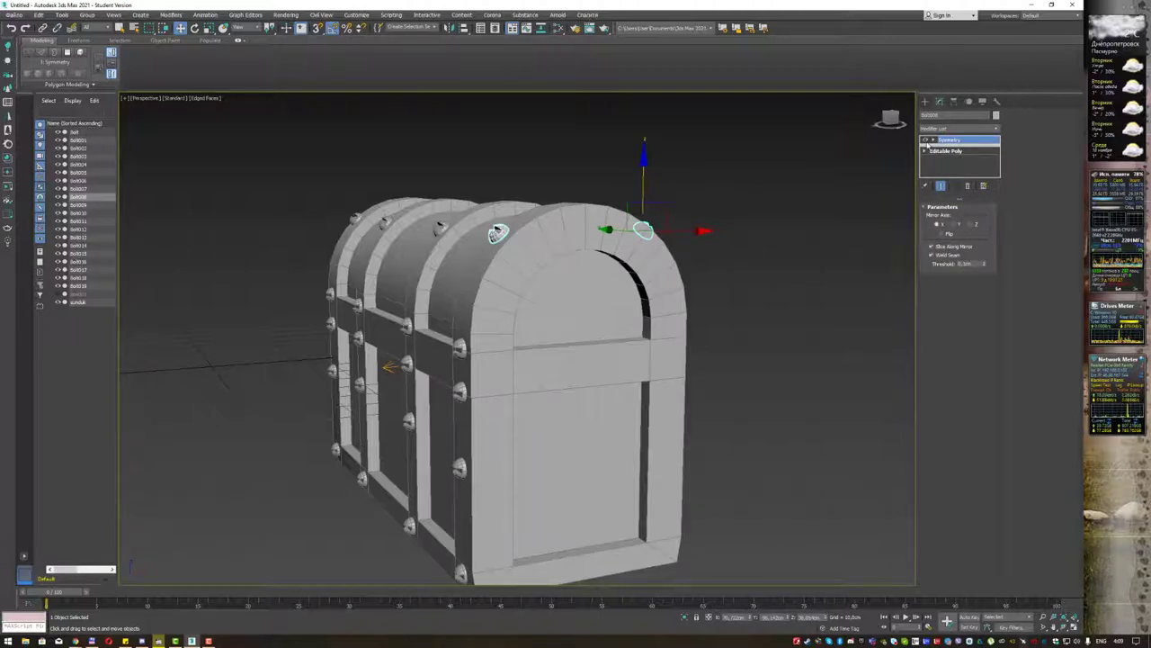
Clone the Bolt001 side bolt into a copy beside the chest.
middle_click_drag(799, 215, 742, 213, "alt")
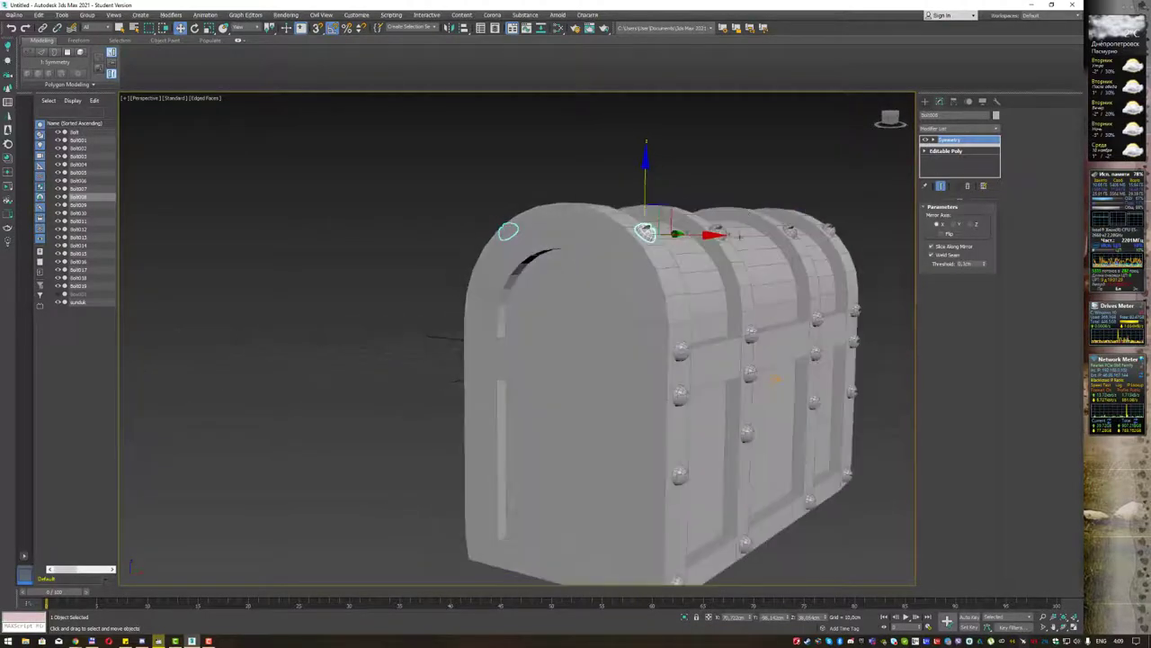
left_click(681, 350)
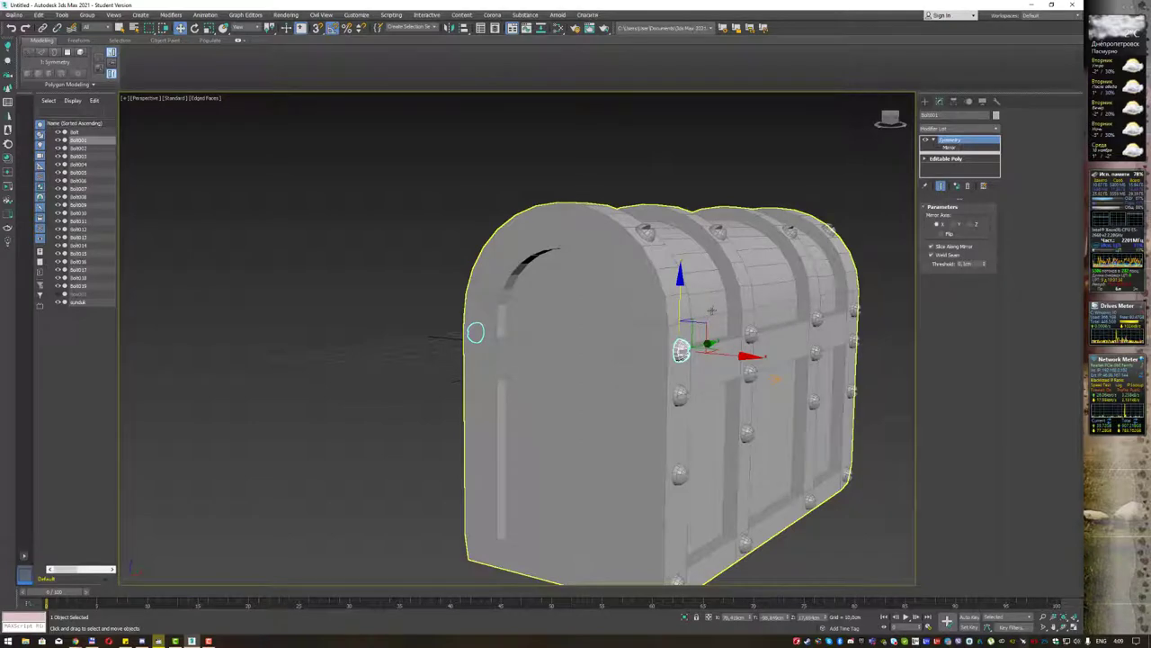
middle_click_drag(720, 303, 805, 303, "alt")
scroll(810, 302, "up", 2)
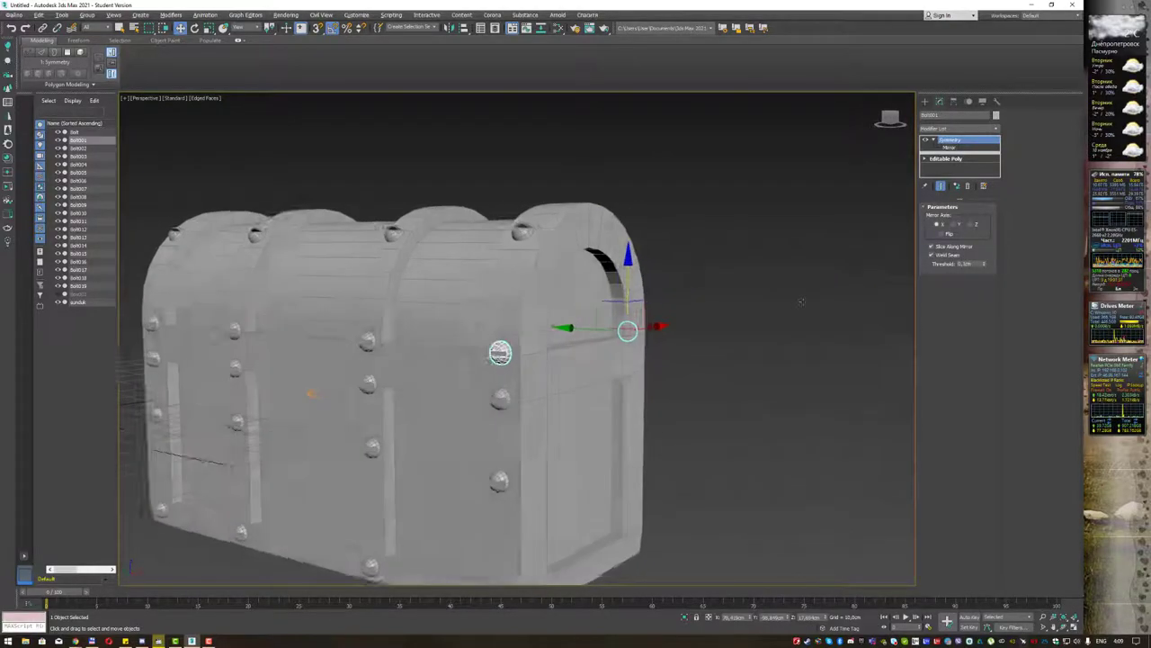
scroll(814, 303, "up", 2)
scroll(819, 304, "up", 2)
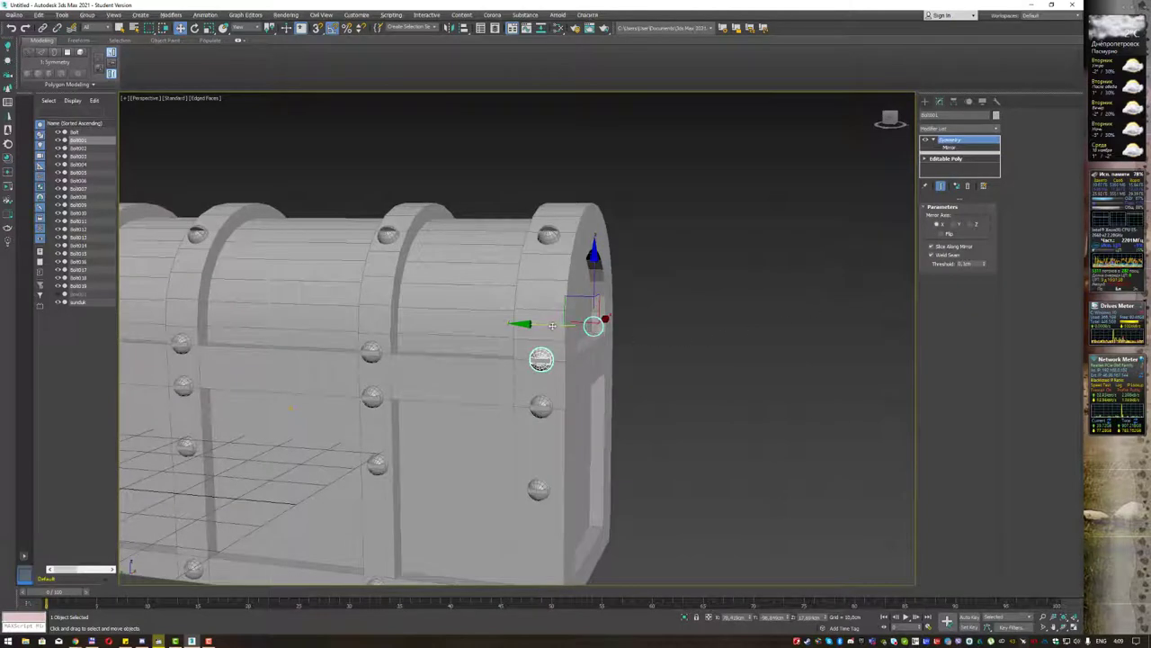
left_click_drag(552, 325, 646, 338, "shift")
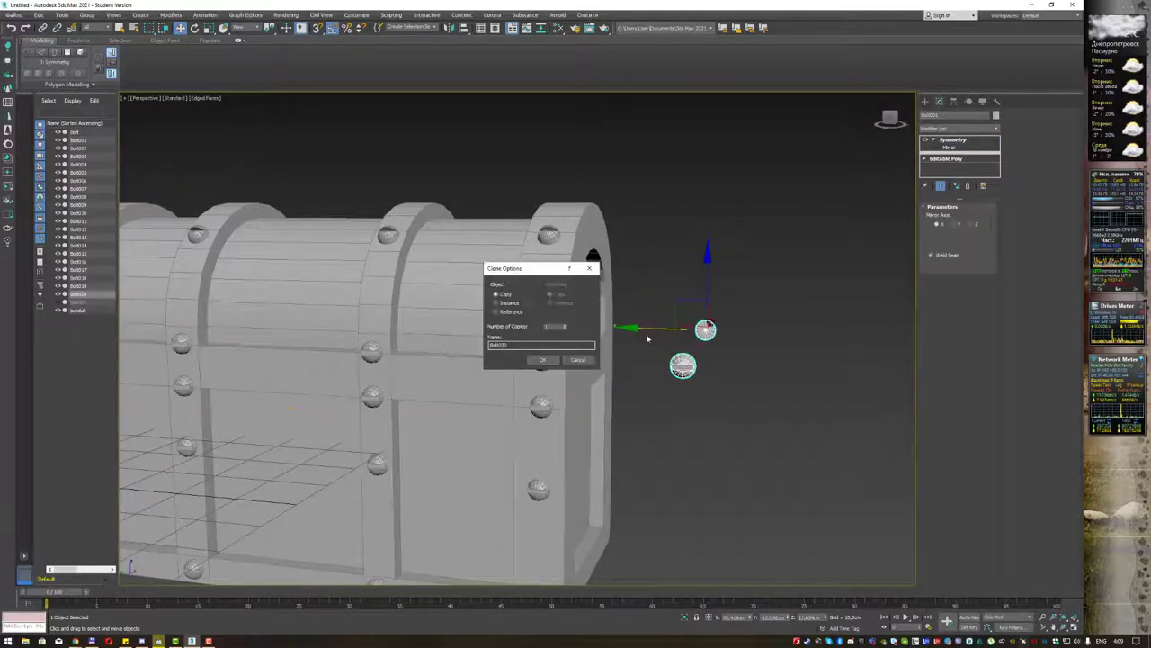
left_click(542, 359)
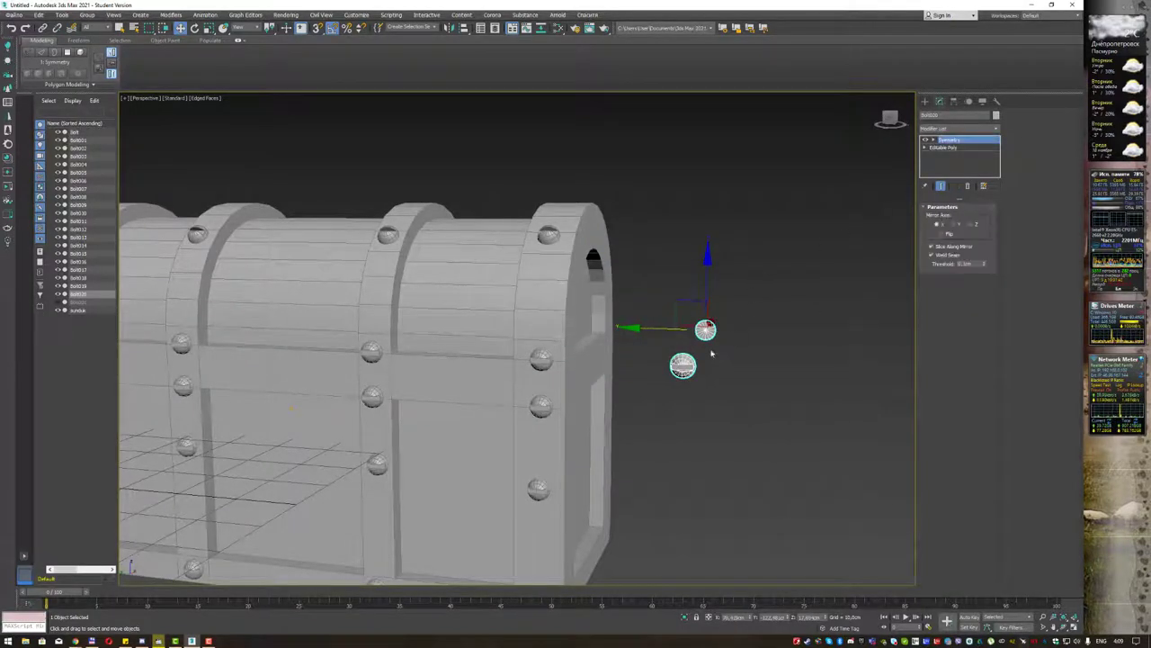
Convert the bolt copy to Editable Poly, delete its mirrored head, and show its pivot settings.
right_click(683, 362)
mouse_move(711, 454)
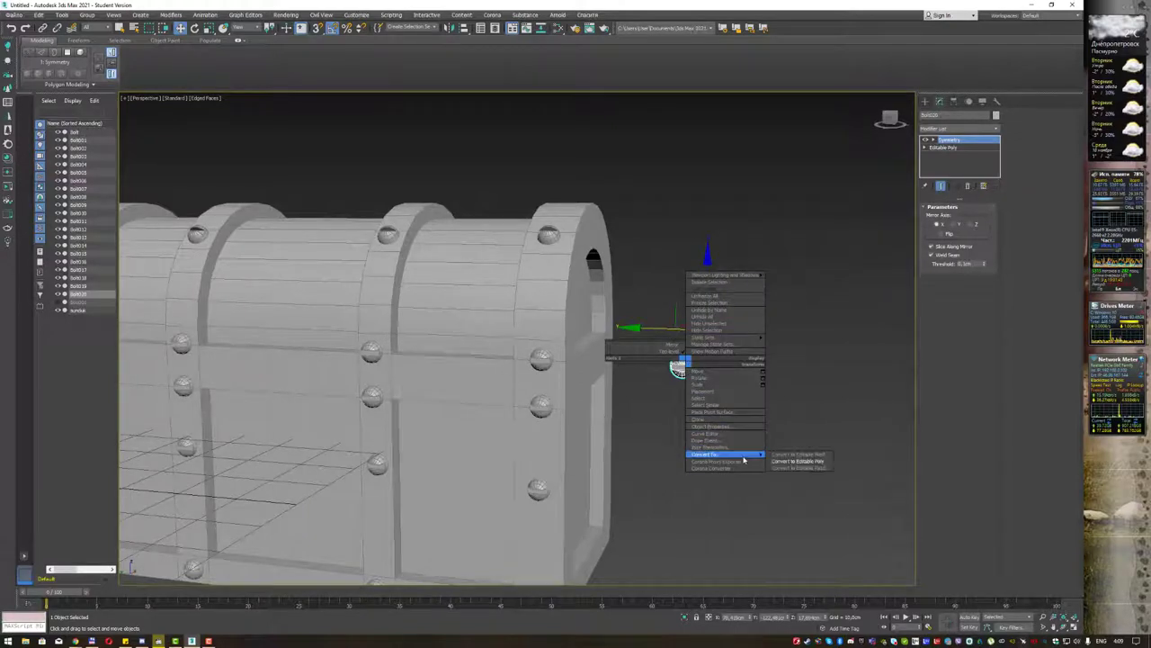
left_click(797, 460)
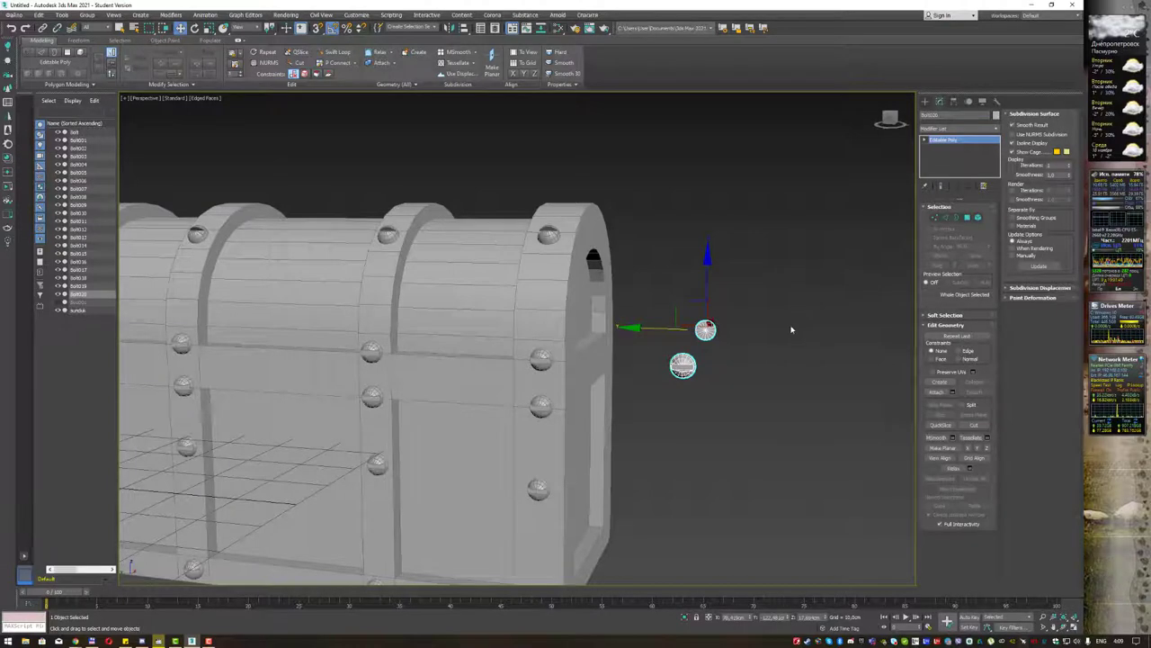
middle_click_drag(799, 330, 788, 329, "alt")
key("4")
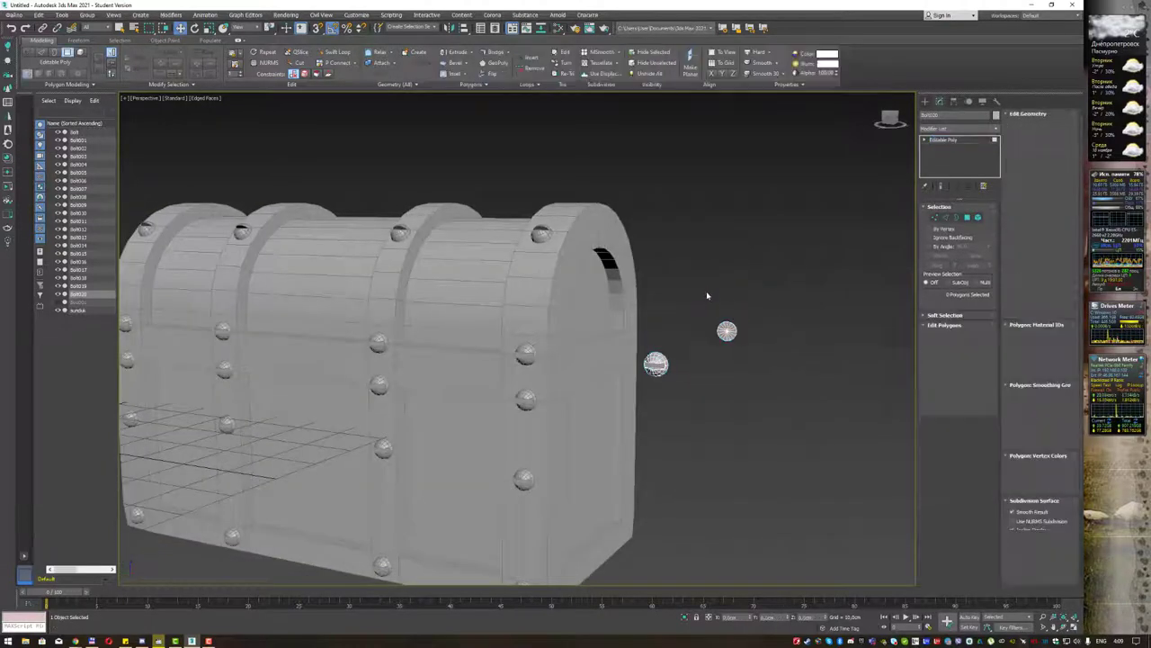
left_click_drag(707, 295, 773, 372)
left_click(773, 373)
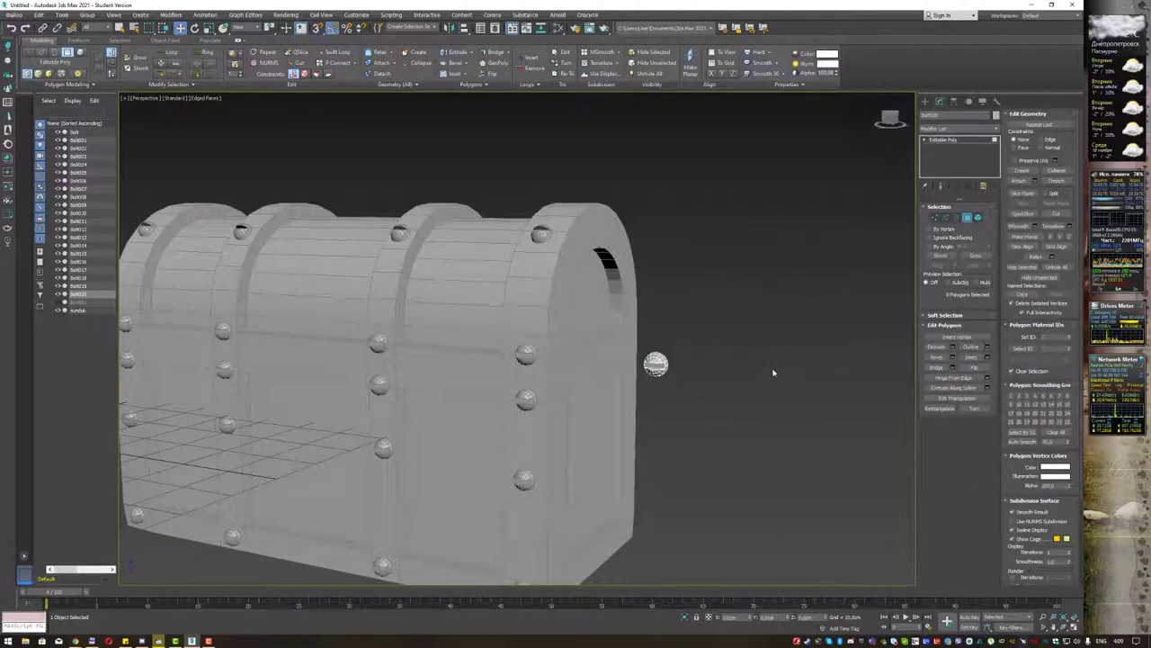
left_click(953, 102)
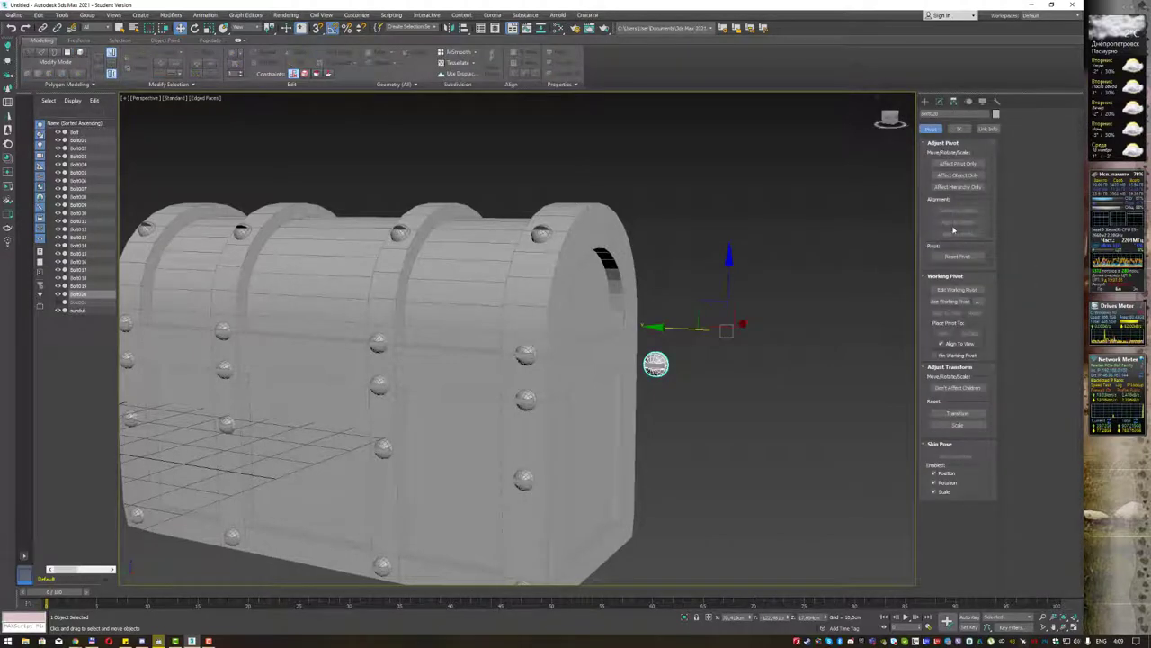
With Affect Pivot Only on, centre the bolt copy's pivot on the object.
left_click(958, 164)
left_click(957, 211)
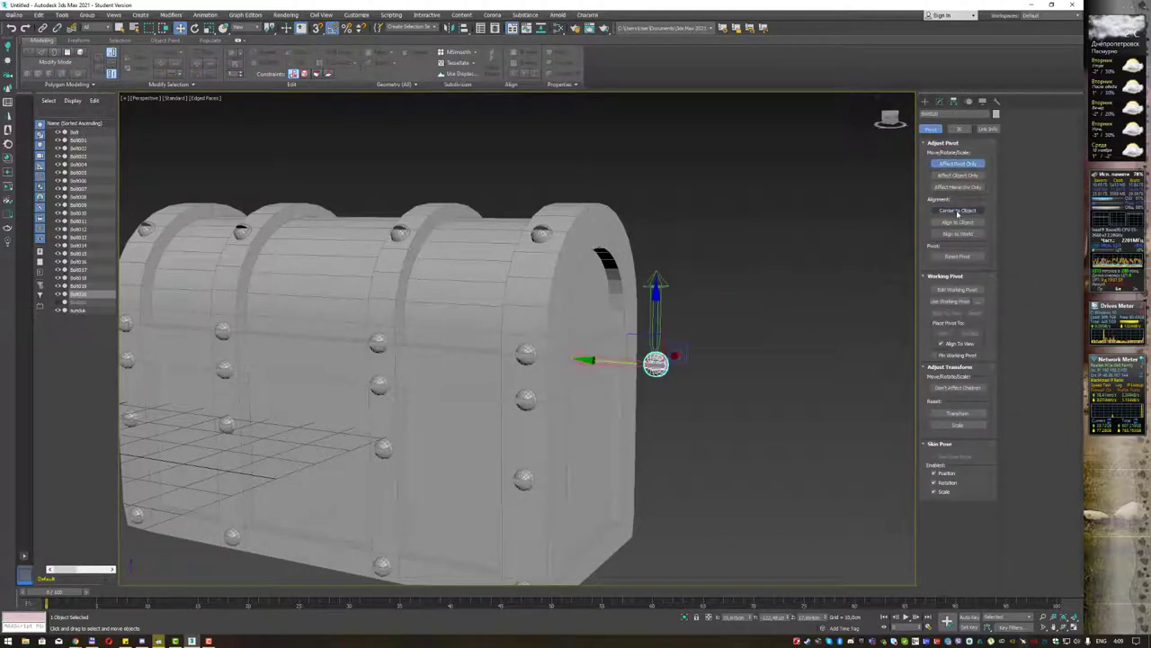
middle_click_drag(820, 273, 693, 323, "alt")
scroll(692, 324, "up", 3)
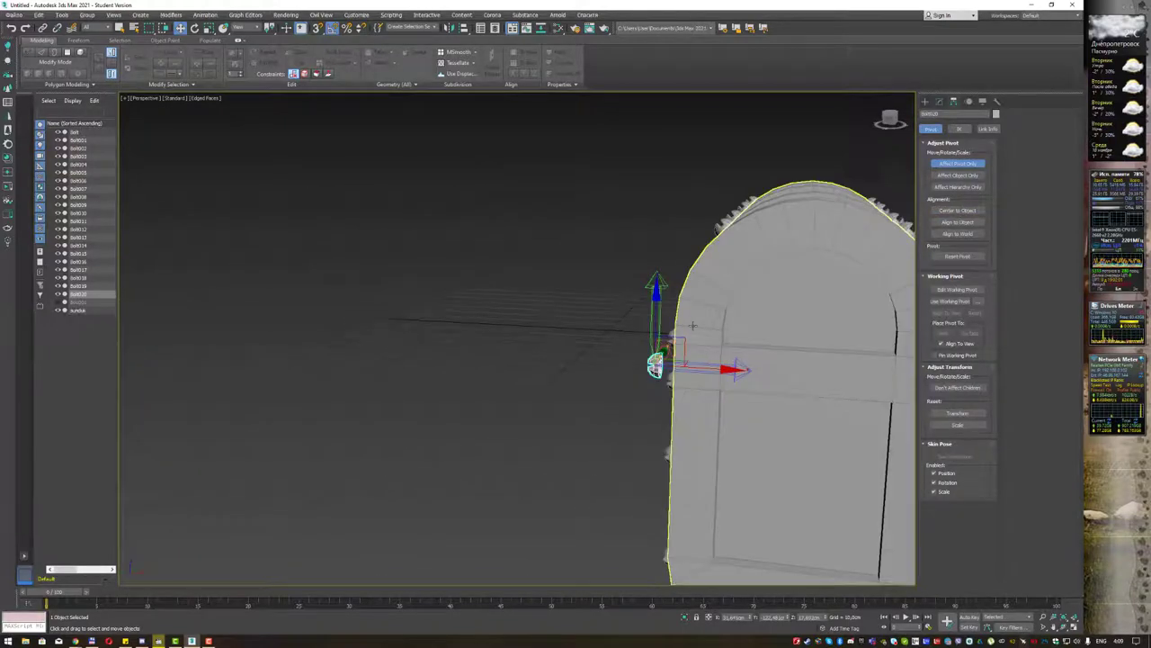
middle_click_drag(693, 324, 668, 325, "alt")
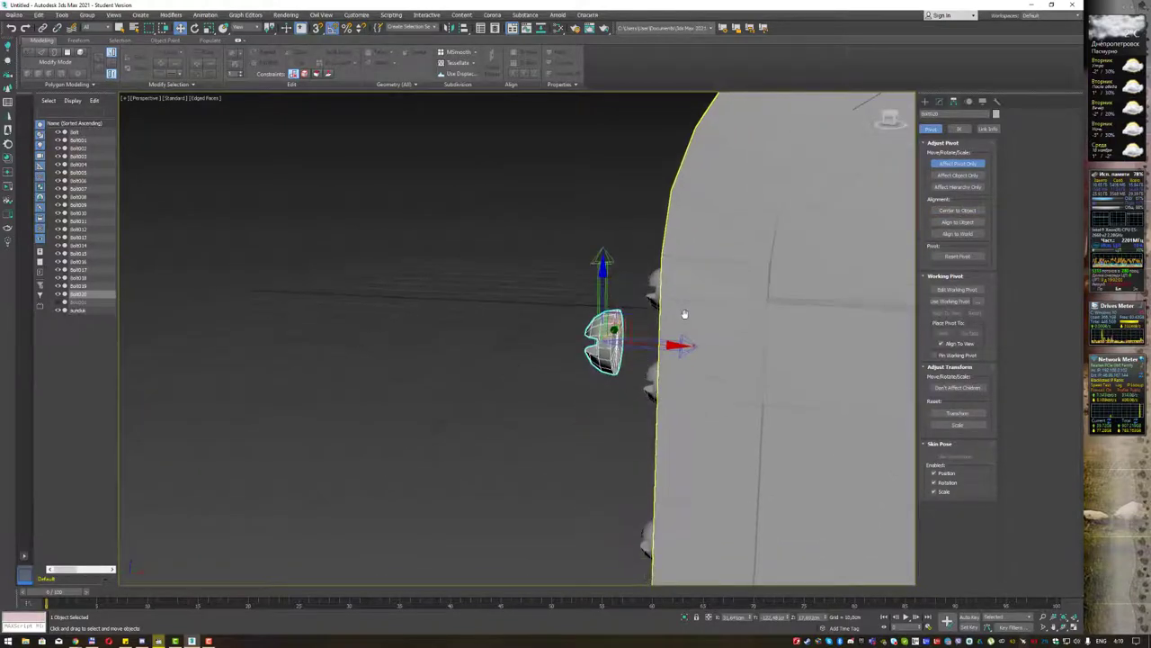
Vertex-snap the pivot to the flat face's centre vertex, then turn off Affect Pivot Only.
key("s")
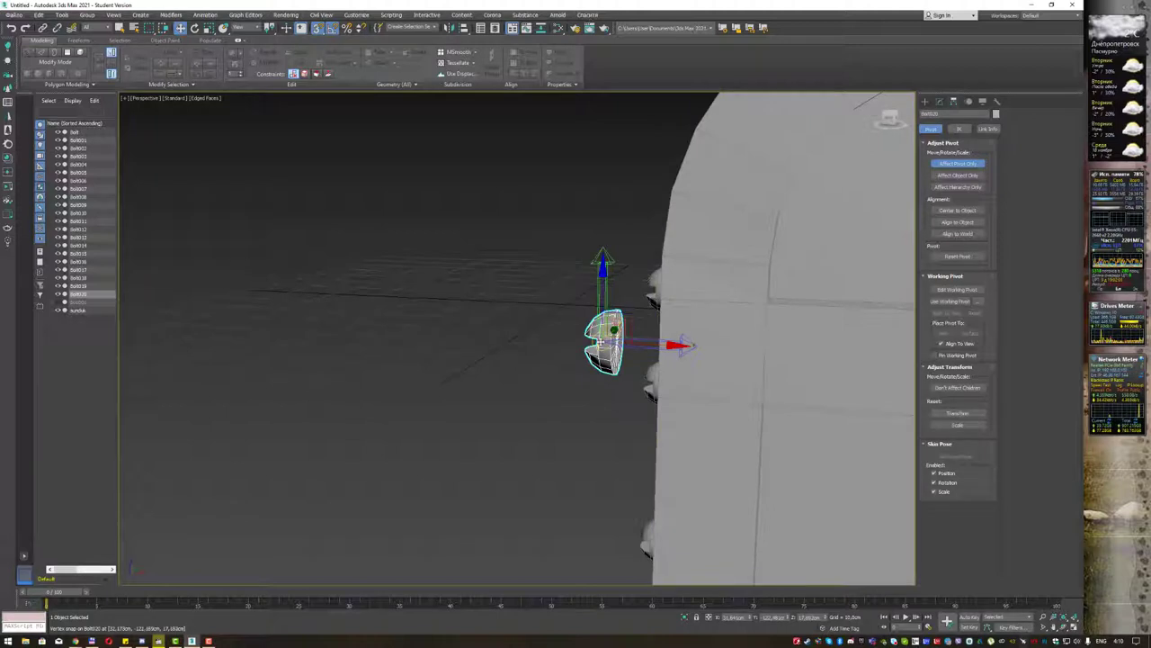
scroll(612, 332, "up", 2)
scroll(612, 332, "up", 4)
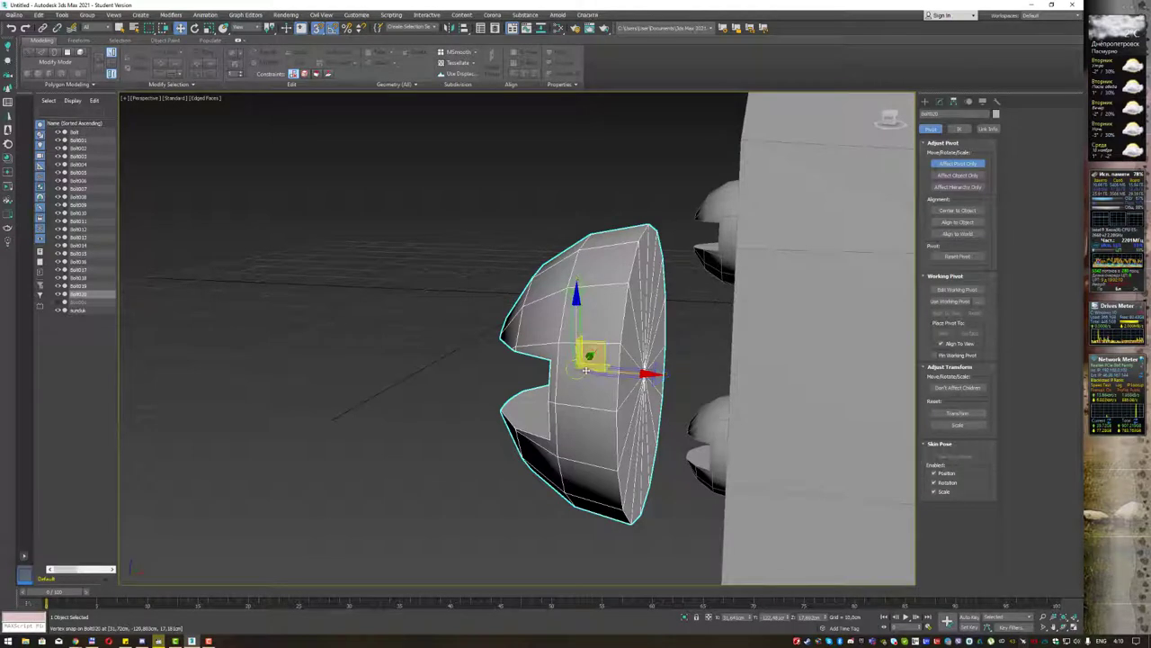
left_click_drag(592, 369, 621, 346)
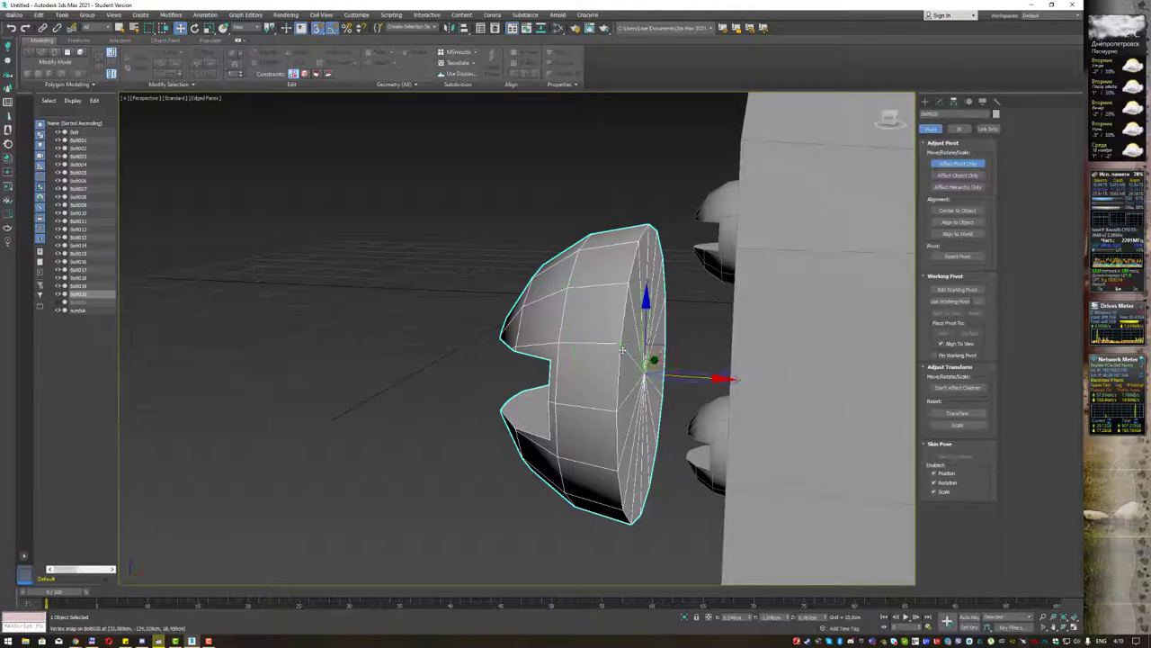
middle_click_drag(668, 303, 629, 342, "alt")
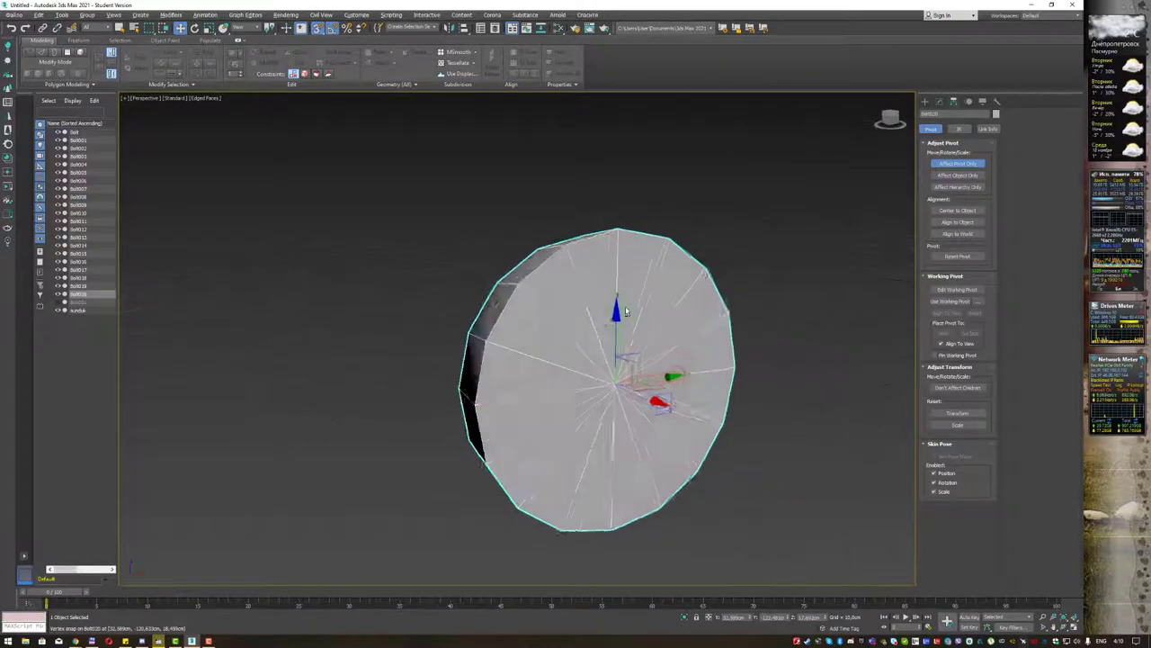
left_click(956, 164)
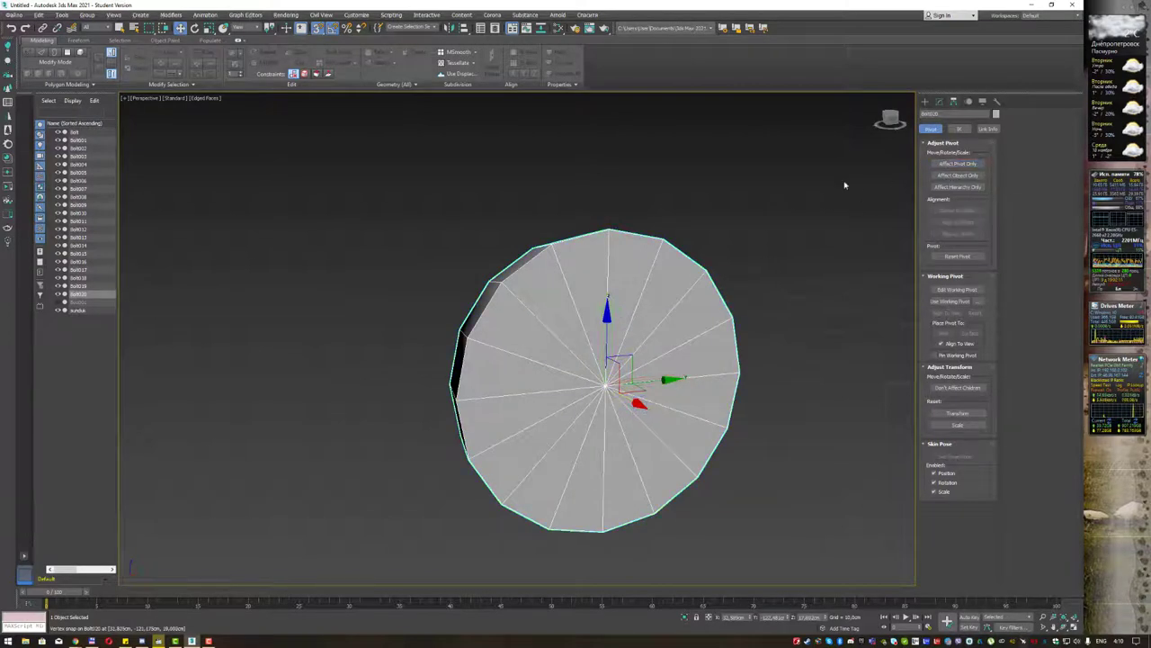
key("q")
middle_click_drag(674, 216, 769, 220, "alt")
scroll(769, 219, "down", 5)
Rotate the bolt copy with the rotate gizmo.
scroll(760, 223, "down", 4)
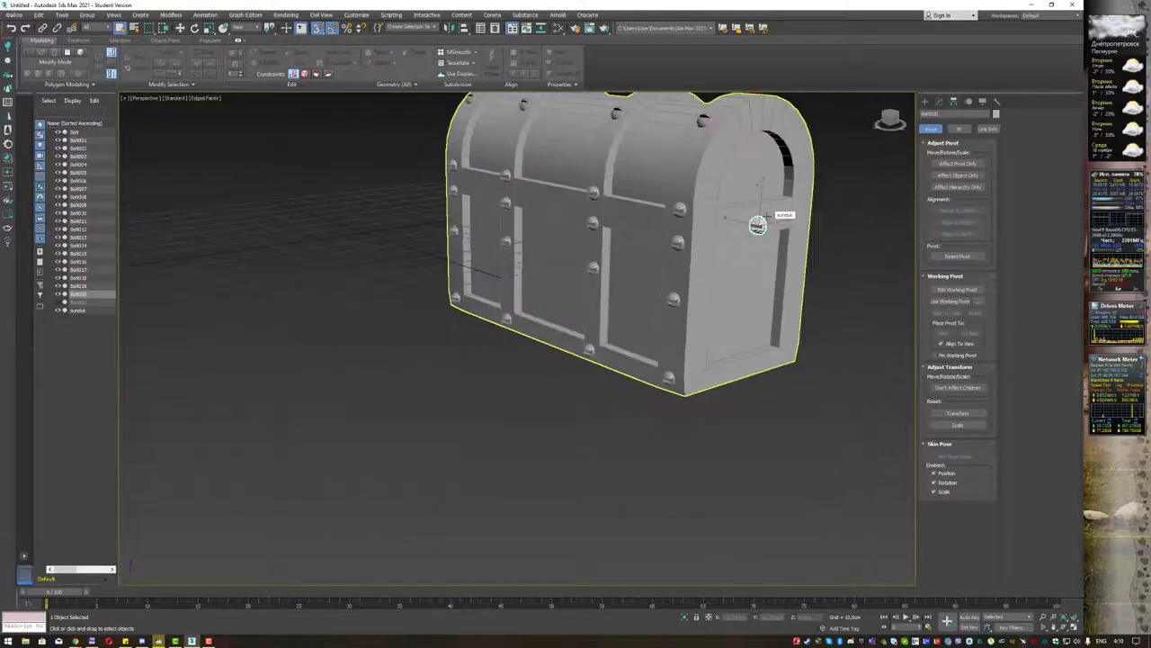
key("e")
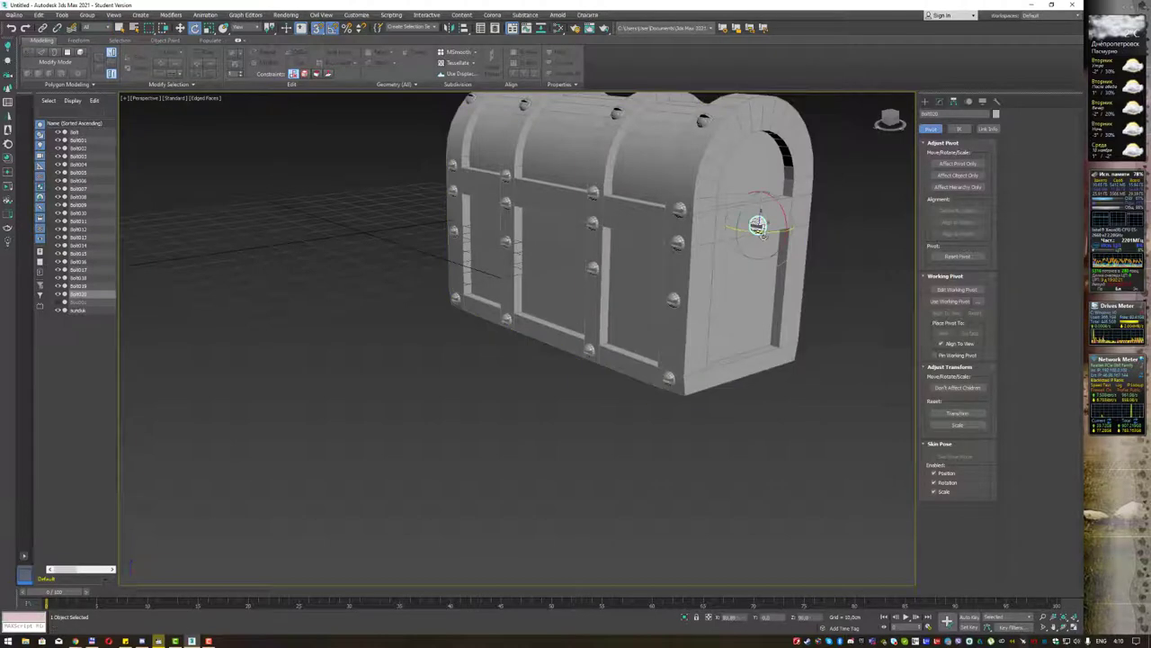
left_click_drag(758, 225, 803, 228)
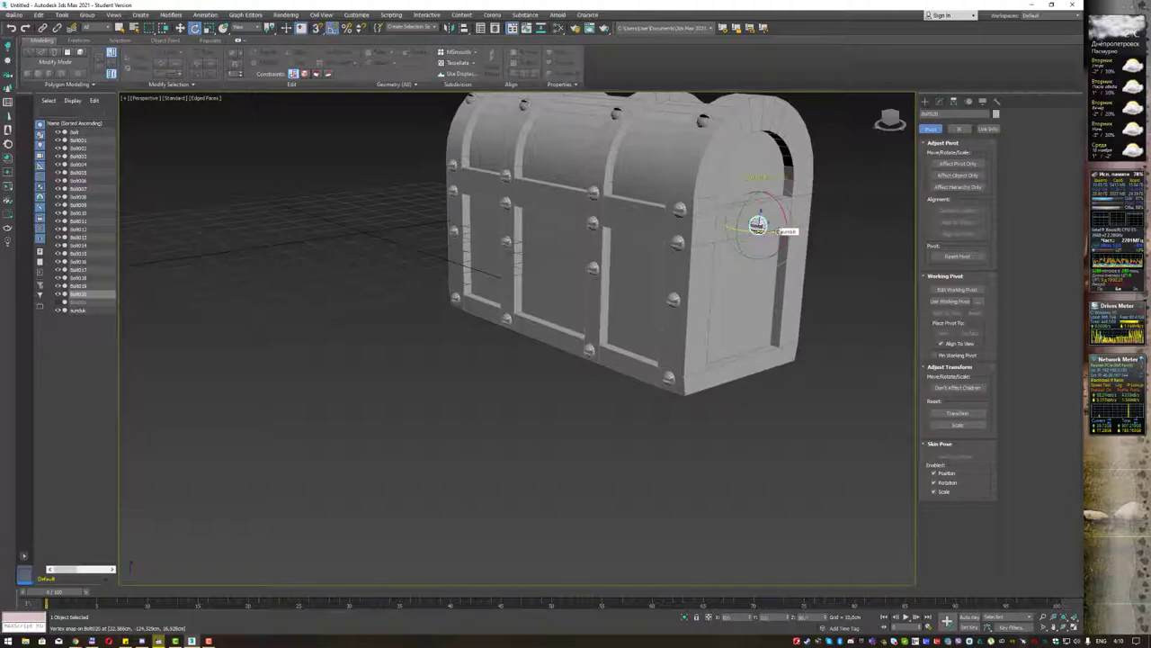
left_click_drag(779, 230, 814, 230)
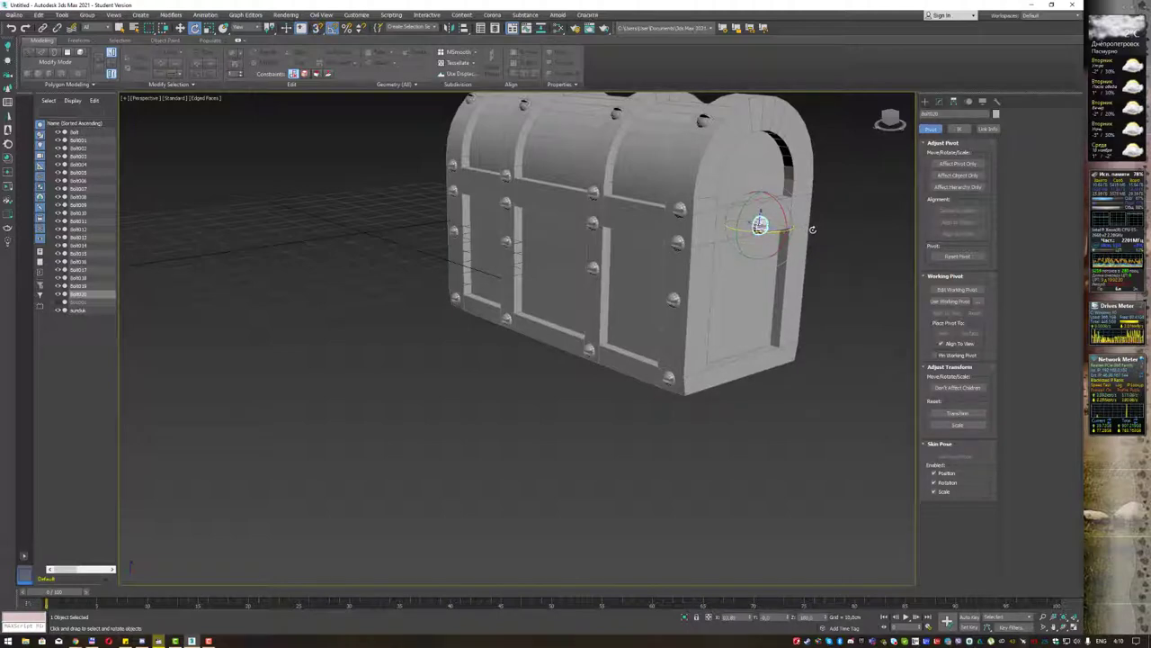
Use Select and Place to move the bolt off the side wall in front of the chest.
key("q")
key("y")
scroll(810, 231, "up", 2)
scroll(805, 204, "up", 2)
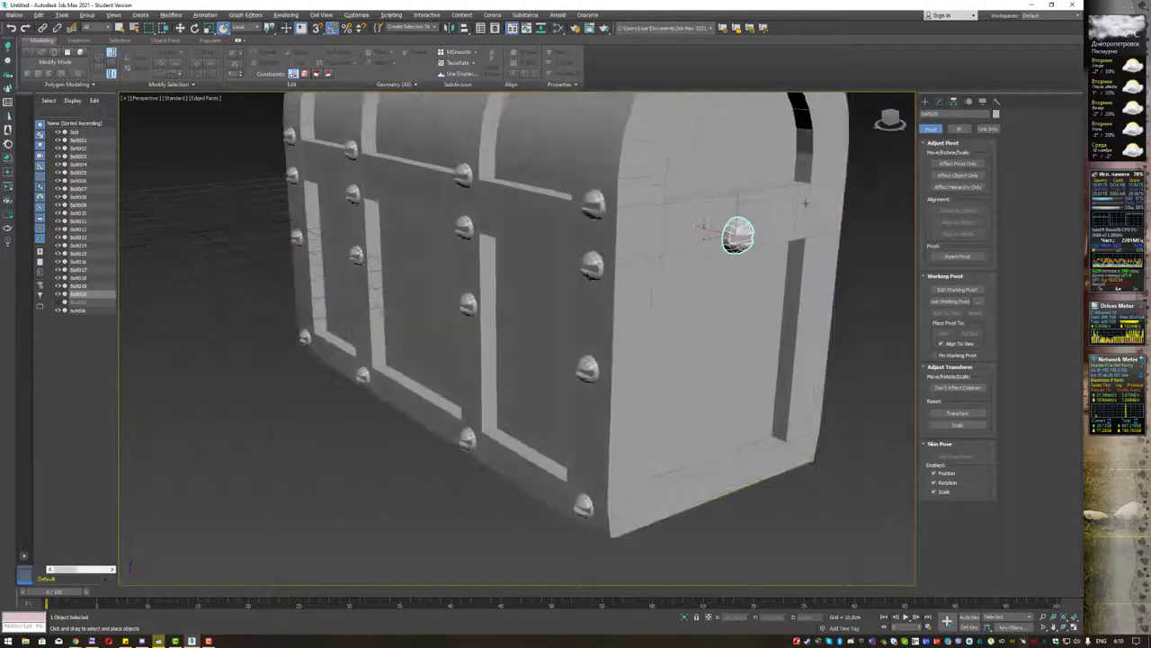
middle_click_drag(806, 203, 746, 225, "alt")
mouse_move(738, 234)
left_mouse_down()
mouse_move(689, 224)
mouse_move(732, 264)
mouse_move(711, 332)
mouse_move(711, 461)
mouse_move(473, 450)
mouse_move(630, 372)
mouse_move(489, 448)
left_mouse_up()
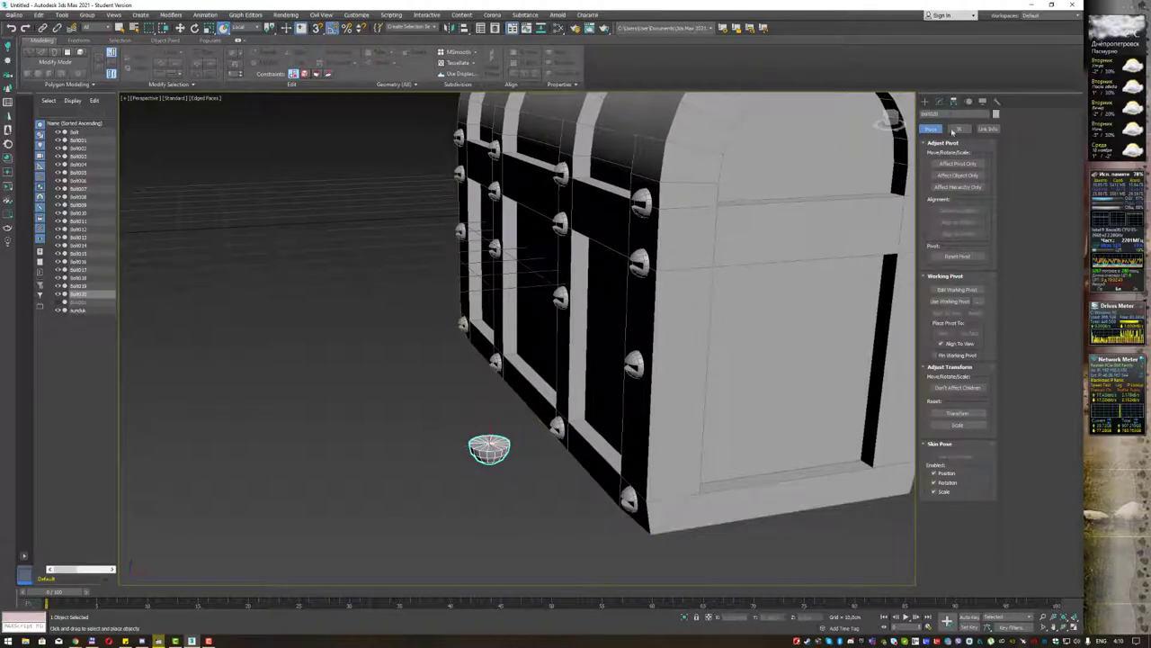
Flip the bolt's pivot by -180 degrees using Affect Pivot Only.
left_click(959, 164)
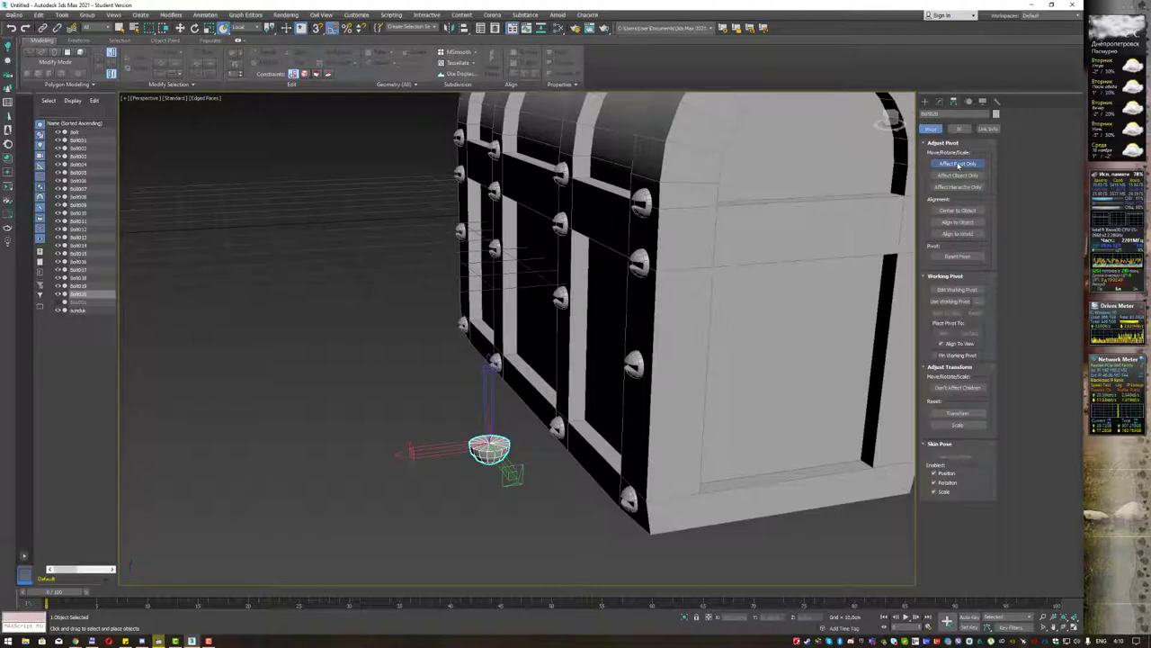
key("e")
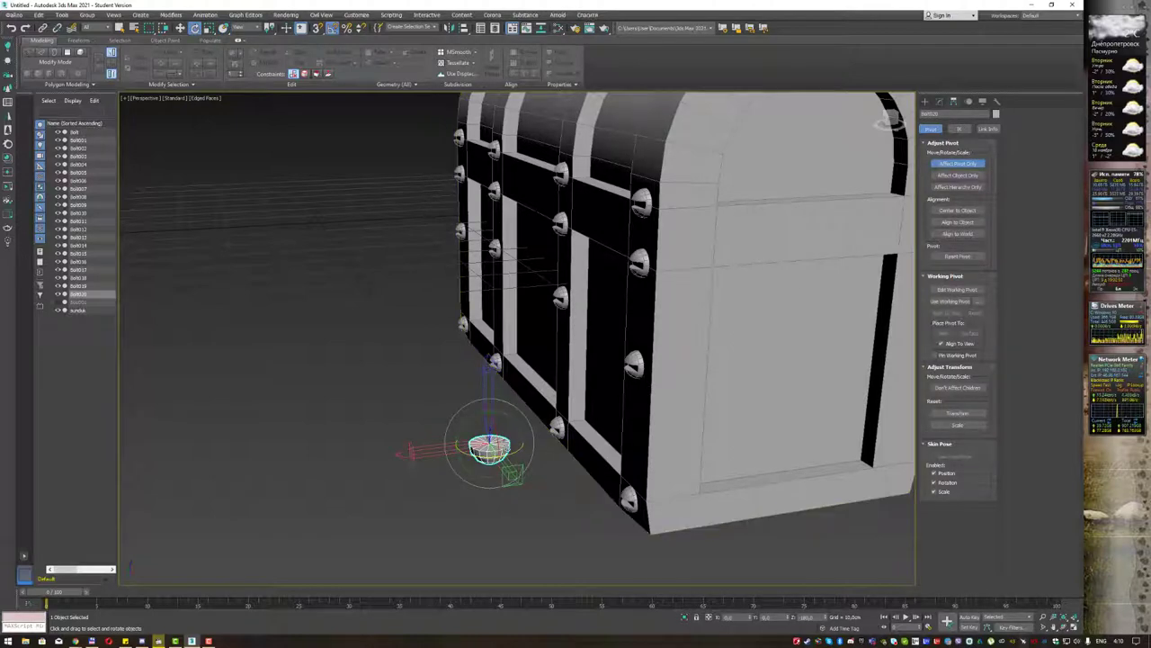
left_click_drag(487, 421, 476, 423)
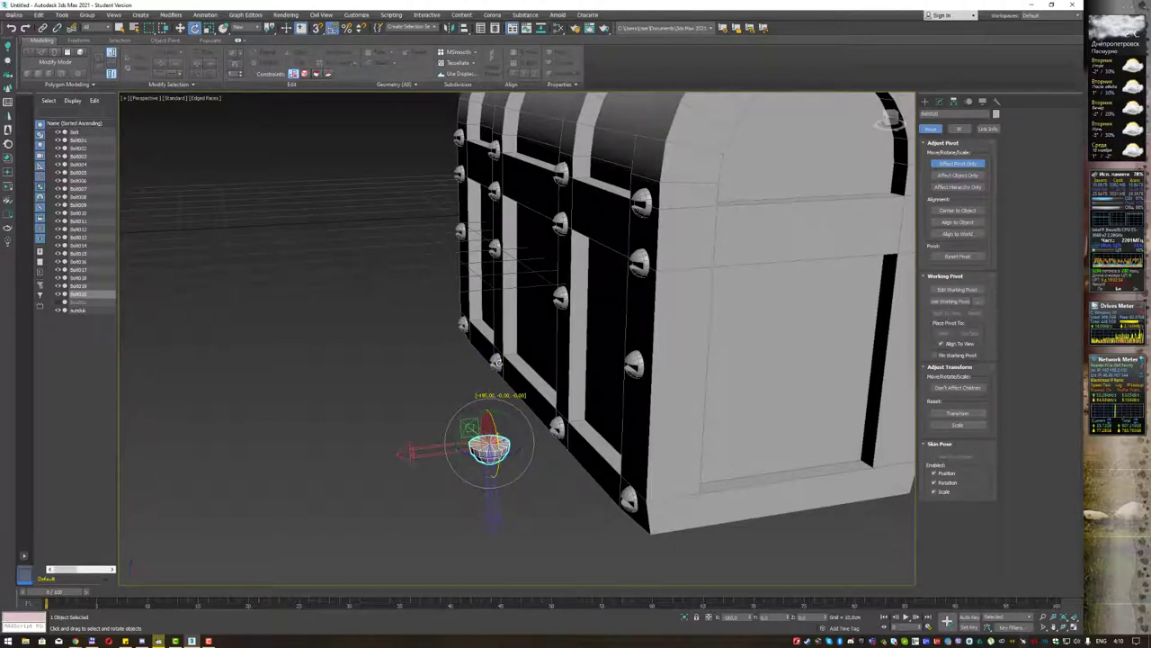
left_click_drag(497, 364, 499, 364)
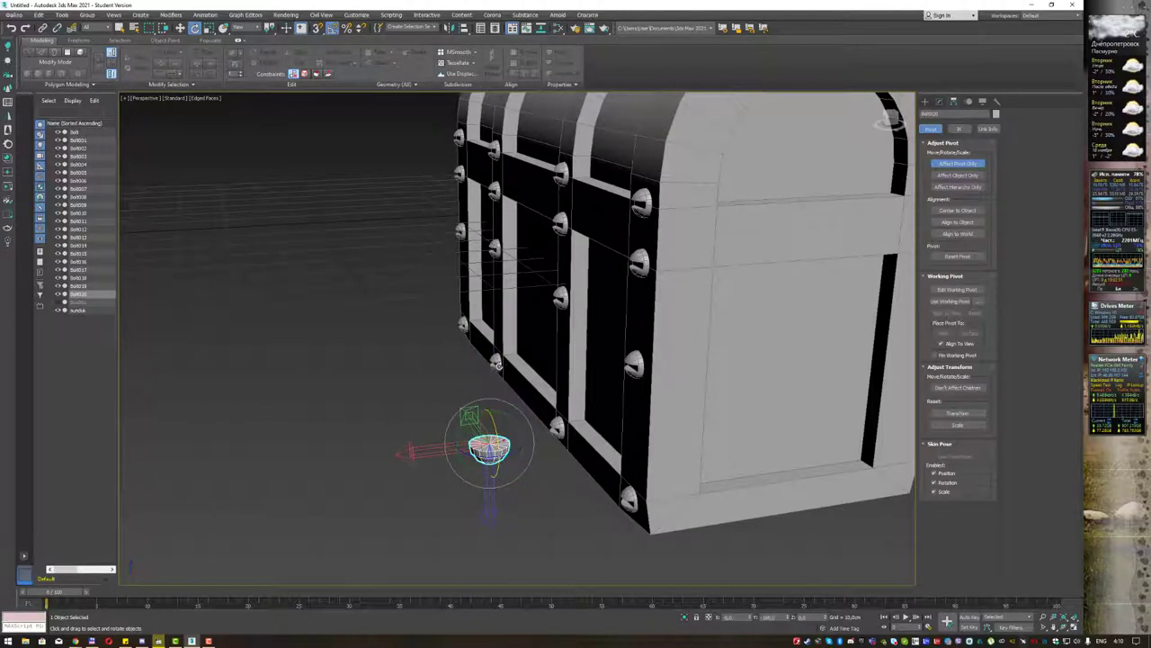
left_click(958, 162)
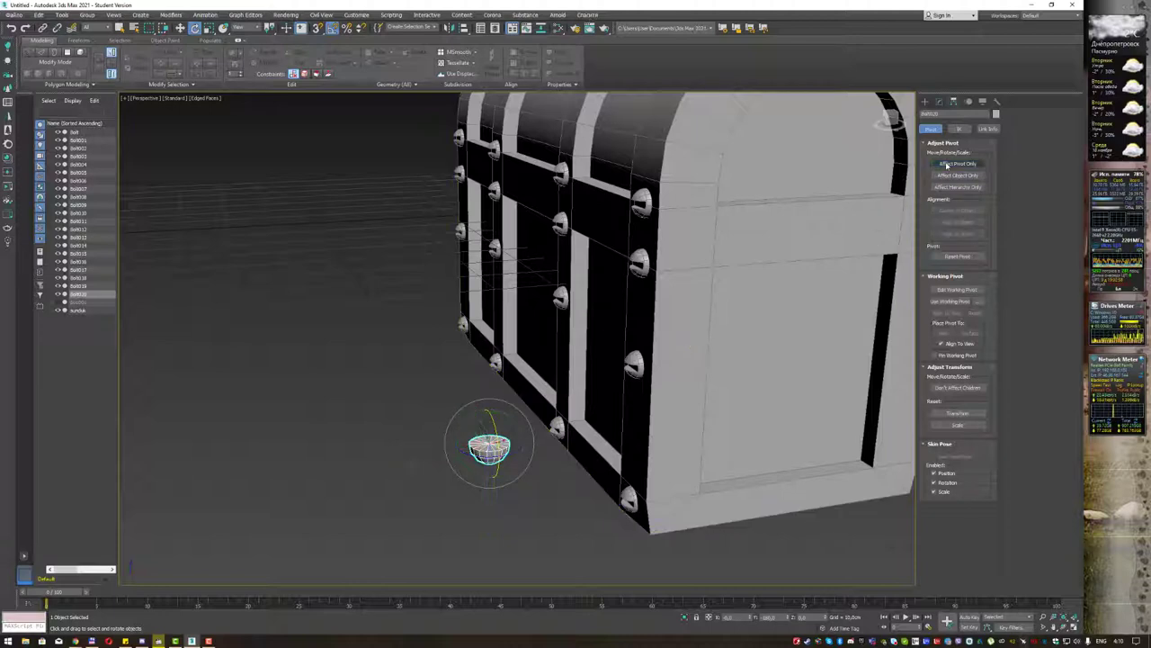
Place the bolt on the chest and copy bolts to the end panel's bottom corners.
key("y")
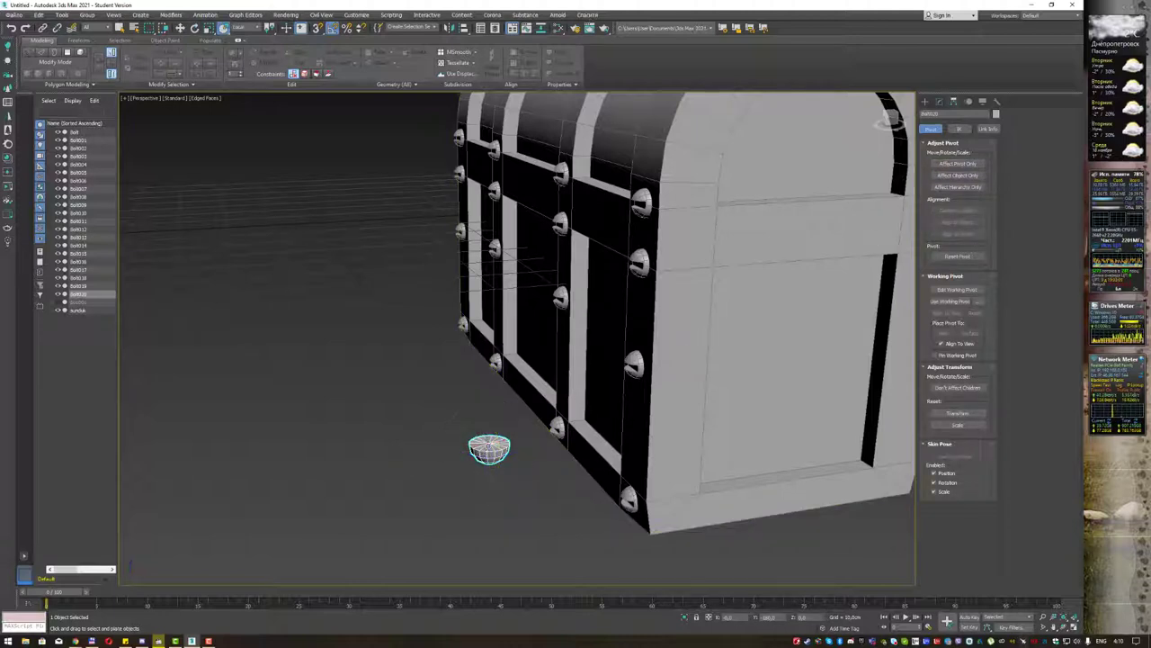
mouse_move(490, 448)
left_mouse_down()
mouse_move(692, 237)
mouse_move(693, 252)
left_mouse_up()
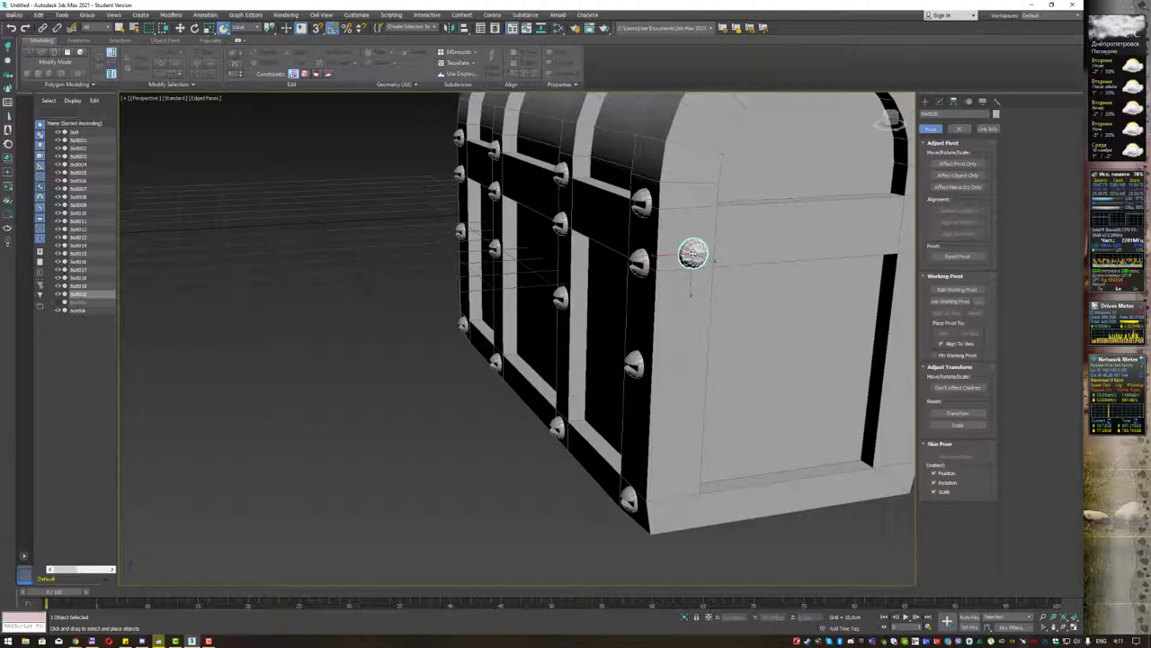
middle_click_drag(693, 253, 445, 297, "alt")
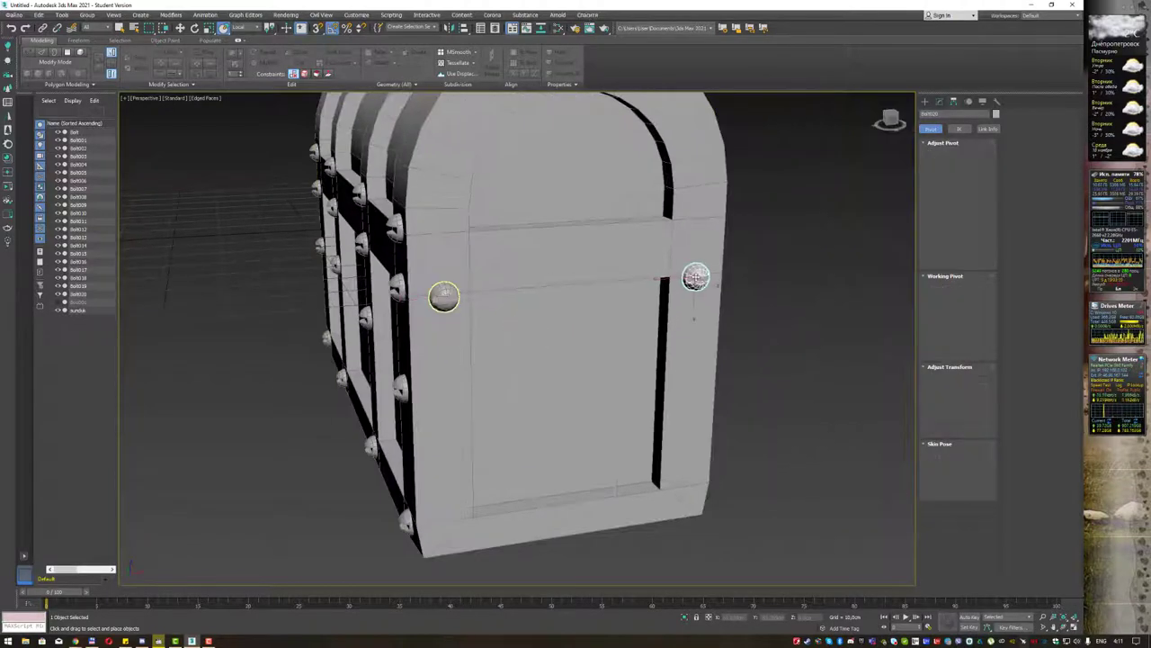
left_click_drag(441, 286, 439, 522, "shift")
left_click_drag(694, 281, 689, 483, "shift")
middle_click_drag(689, 483, 606, 327, "alt")
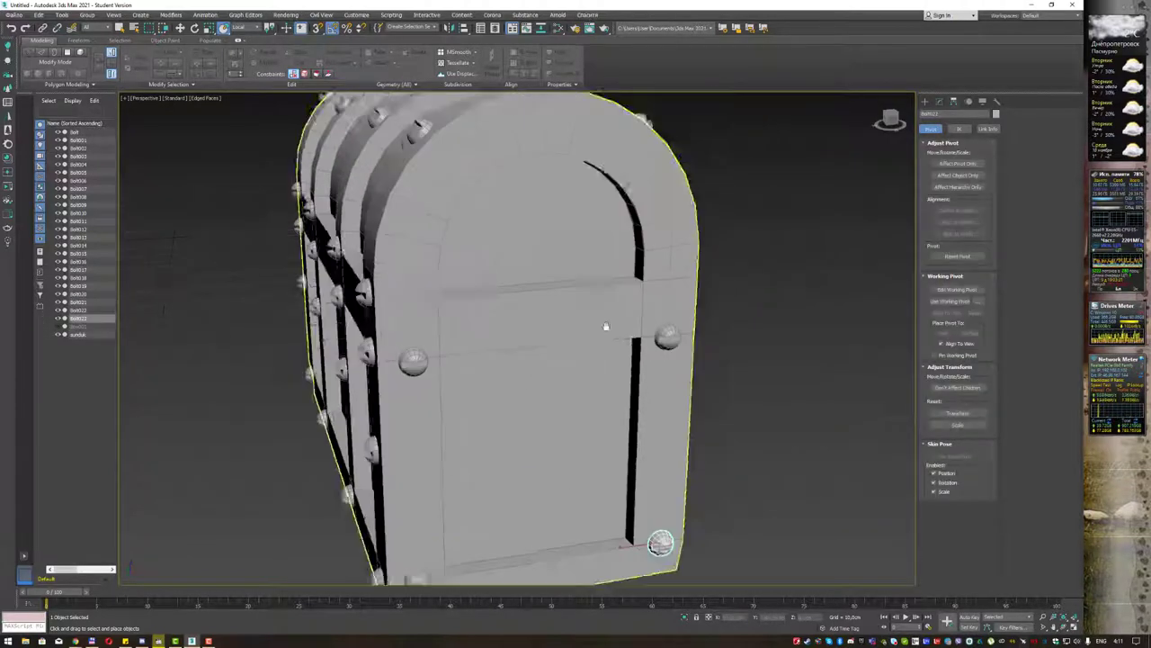
scroll(605, 326, "down", 2)
Copy bolts to both top corners of the end panel.
left_click_drag(617, 296, 617, 211, "shift")
left_click(546, 358)
left_click_drag(409, 395, 406, 237, "shift")
left_click(546, 358)
Copy the top-right bolt to the remaining bottom corners, then select the chest body.
scroll(499, 318, "down", 4)
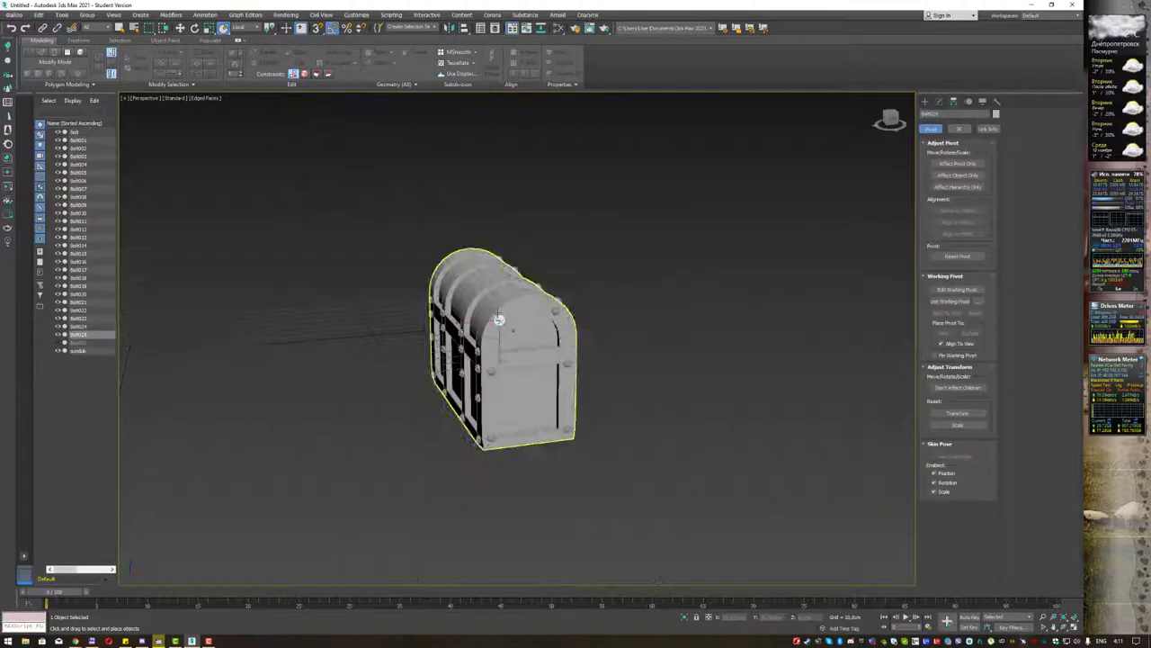
mouse_move(509, 312)
middle_mouse_down("alt")
mouse_move(249, 314)
mouse_move(369, 281)
middle_mouse_up("alt")
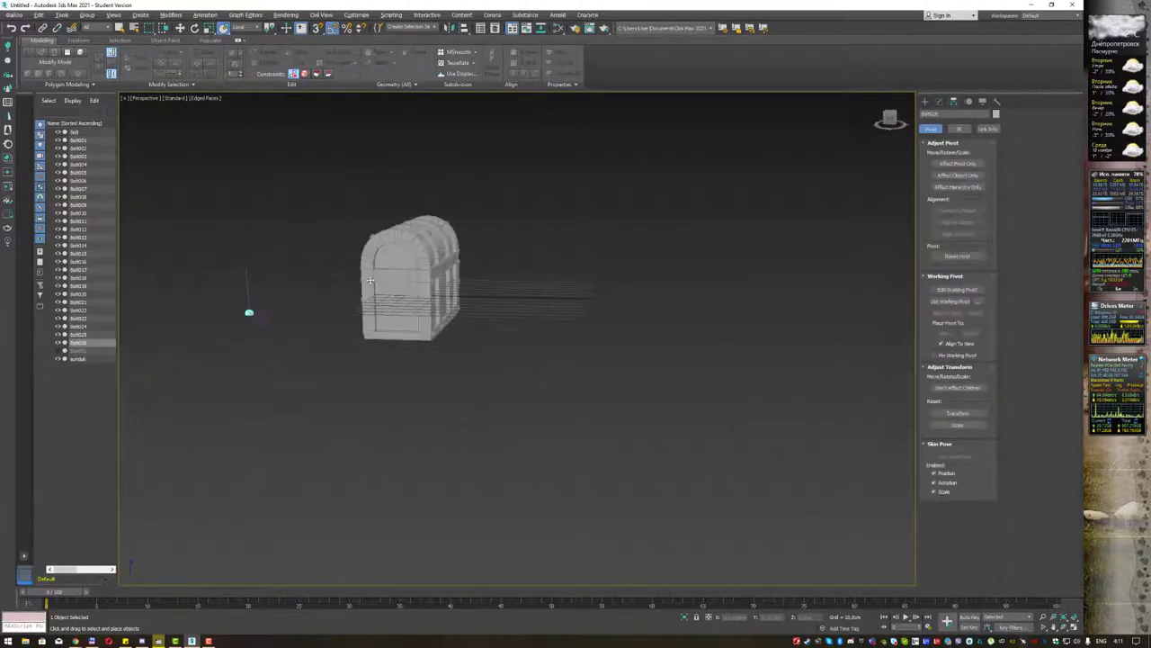
scroll(369, 281, "up", 6)
left_click(552, 281)
left_click(515, 137)
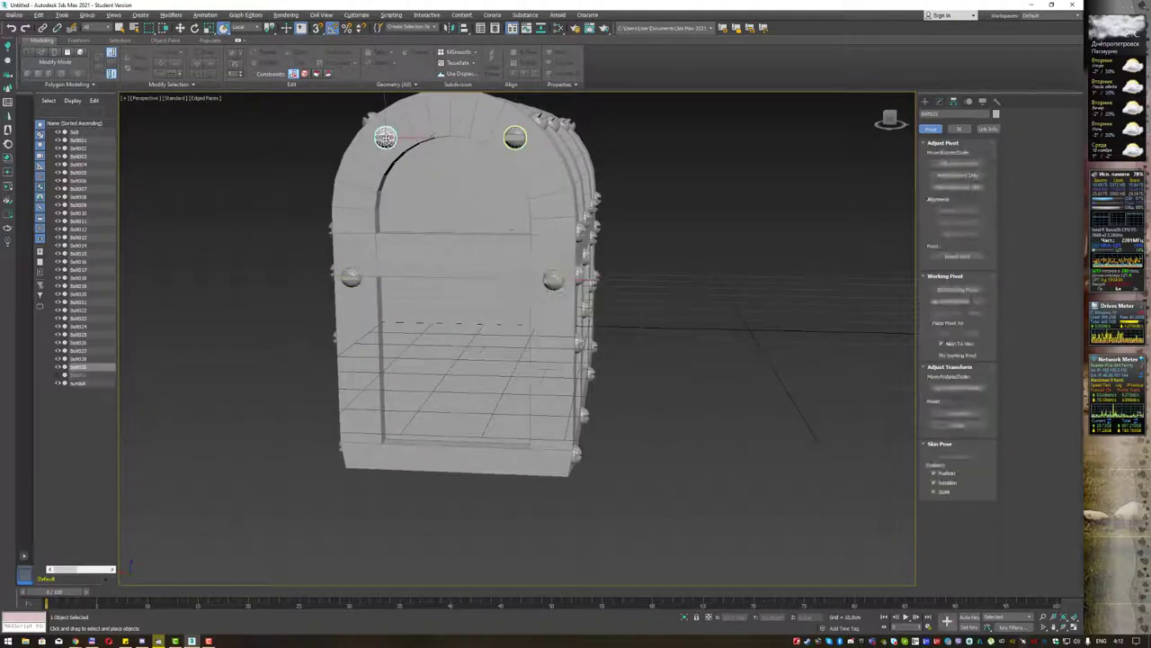
left_click_drag(385, 136, 365, 441, "shift")
left_click_drag(514, 136, 545, 457, "shift")
left_click(545, 395)
mouse_move(545, 396)
middle_mouse_down("alt")
mouse_move(580, 336)
mouse_move(531, 313)
mouse_move(667, 244)
middle_mouse_up("alt")
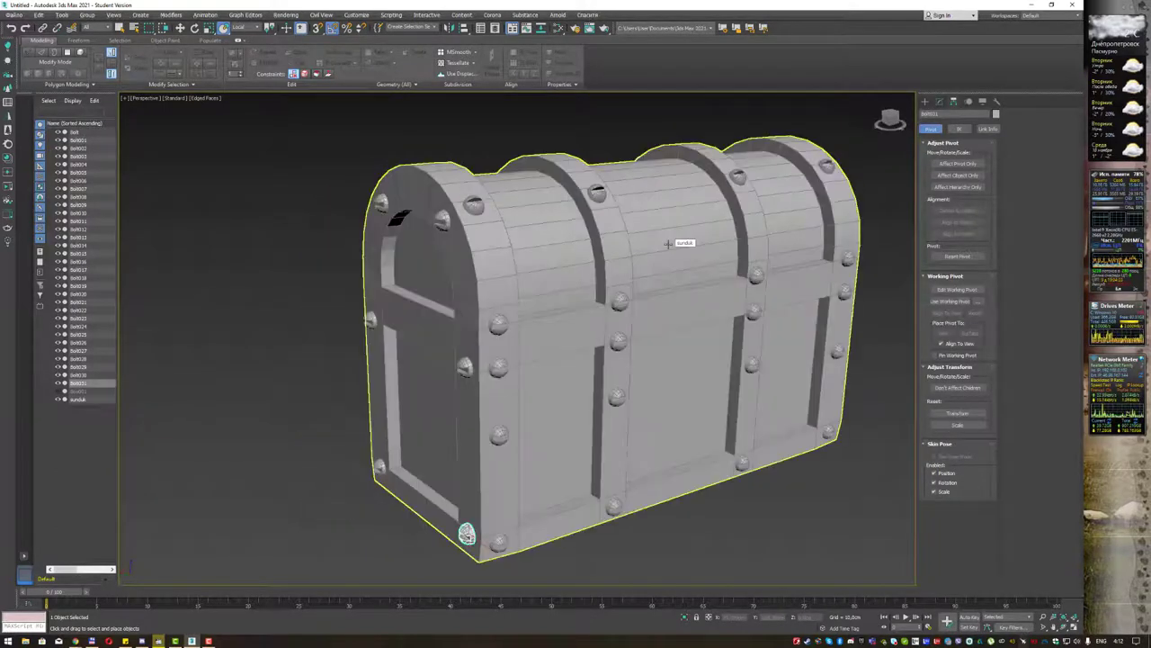
left_click(560, 280)
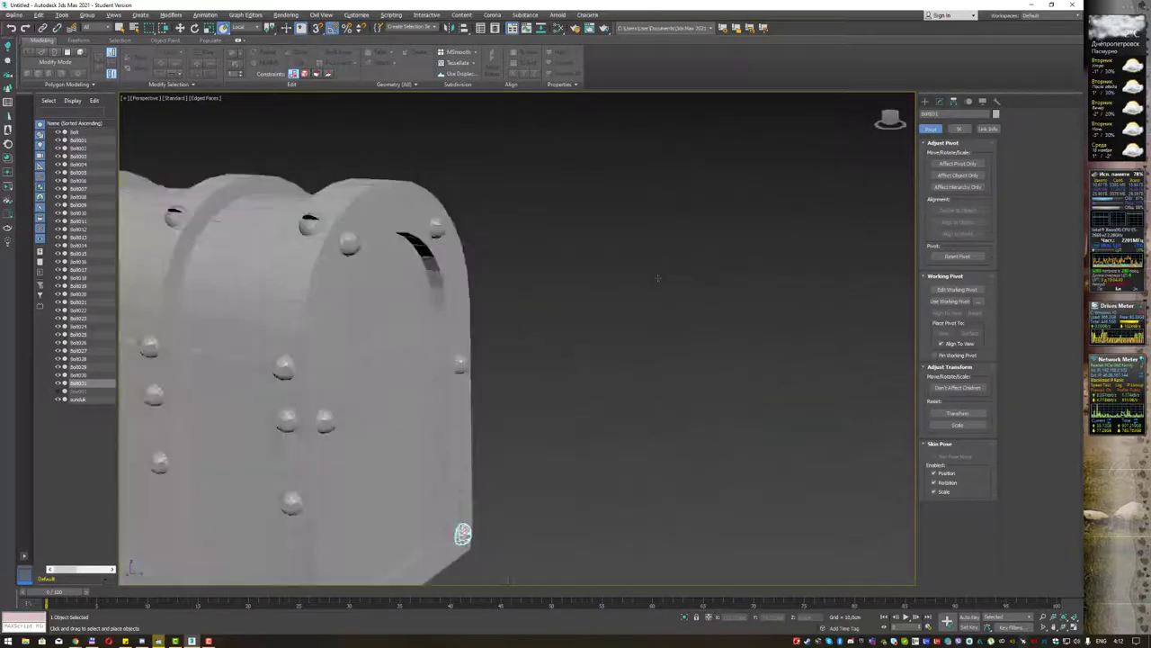
middle_click_drag(560, 279, 1037, 130, "alt")
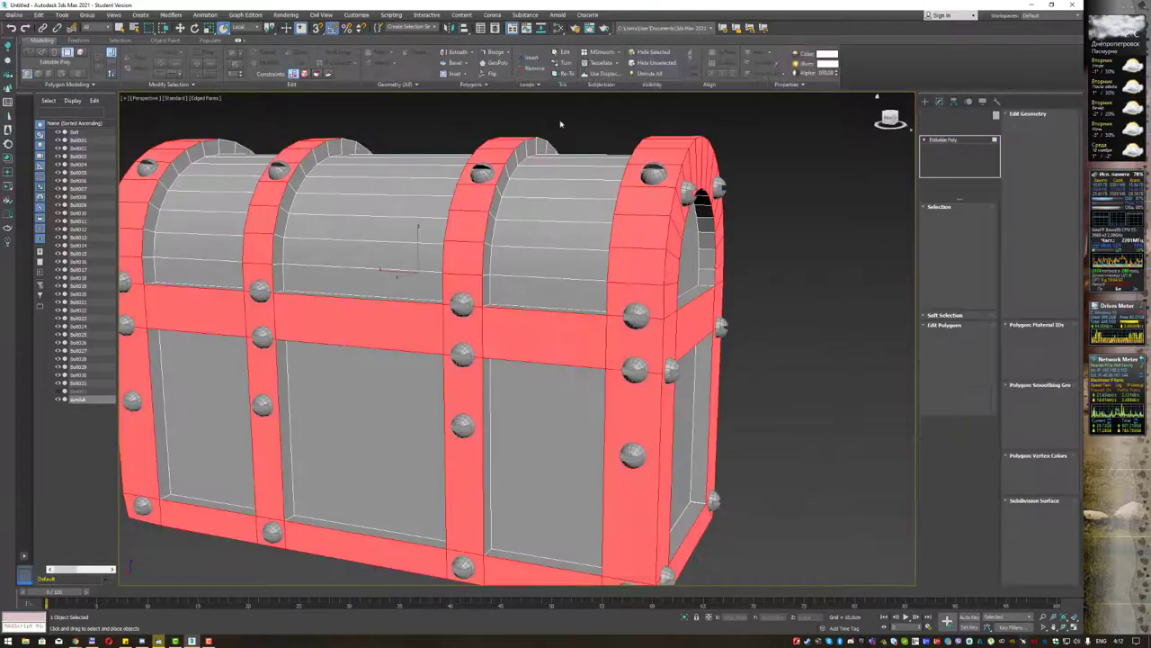
Swift Loop a vertical edge loop across the chest front and lid, then switch to Front view.
left_click(396, 125)
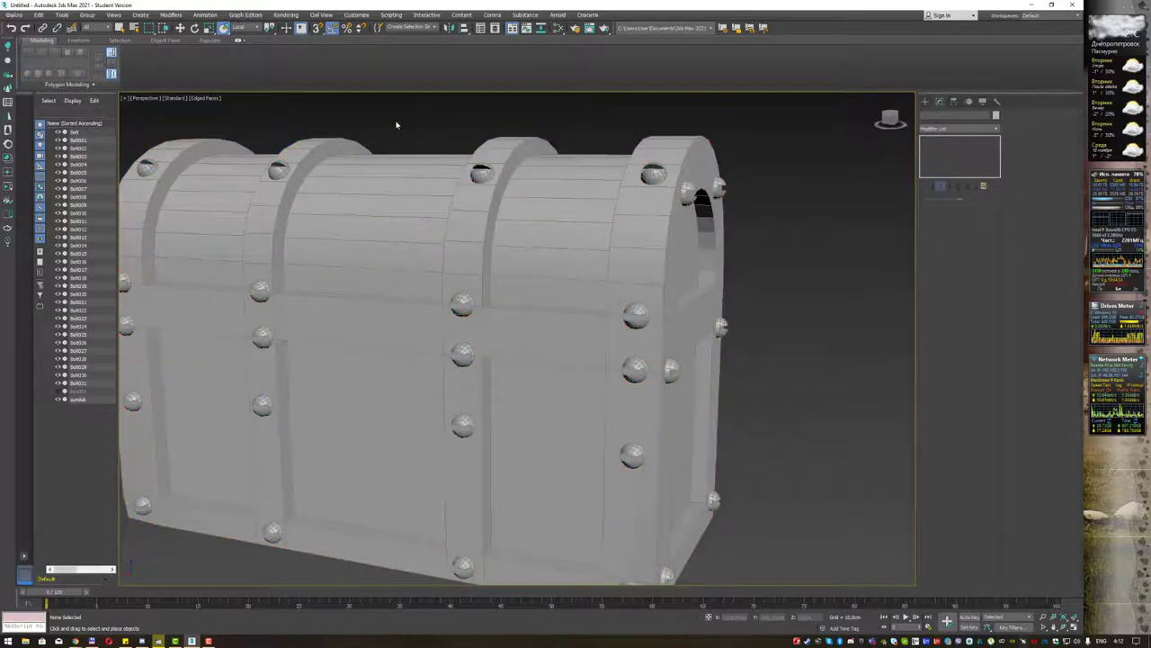
middle_click_drag(398, 123, 405, 123, "alt")
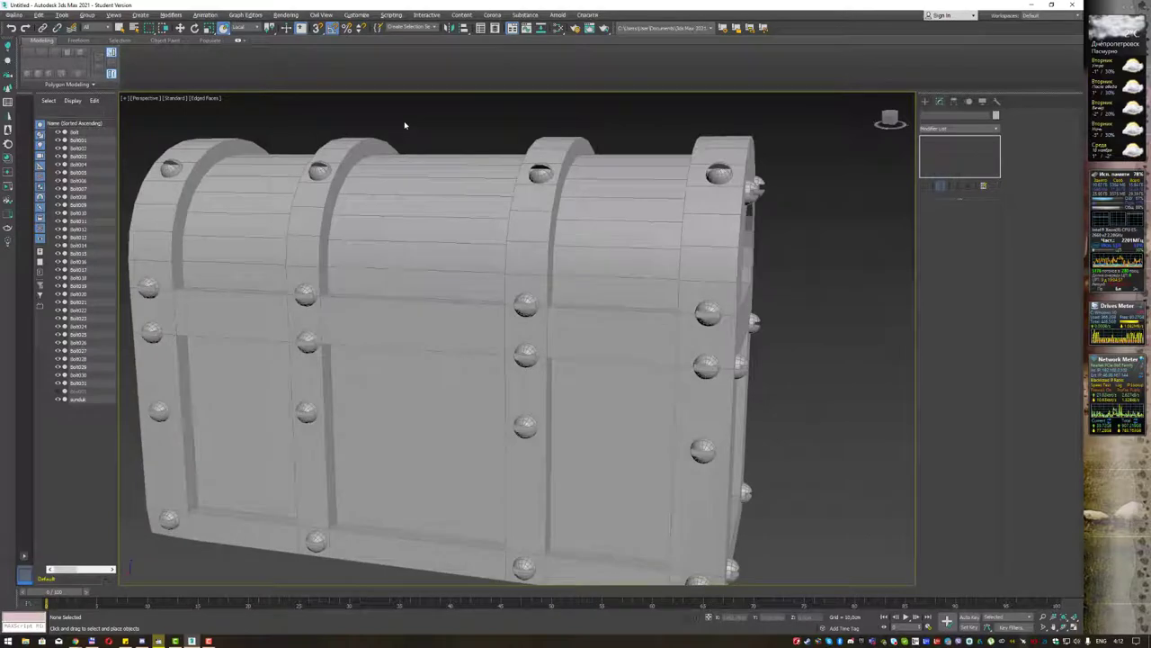
left_click(439, 180)
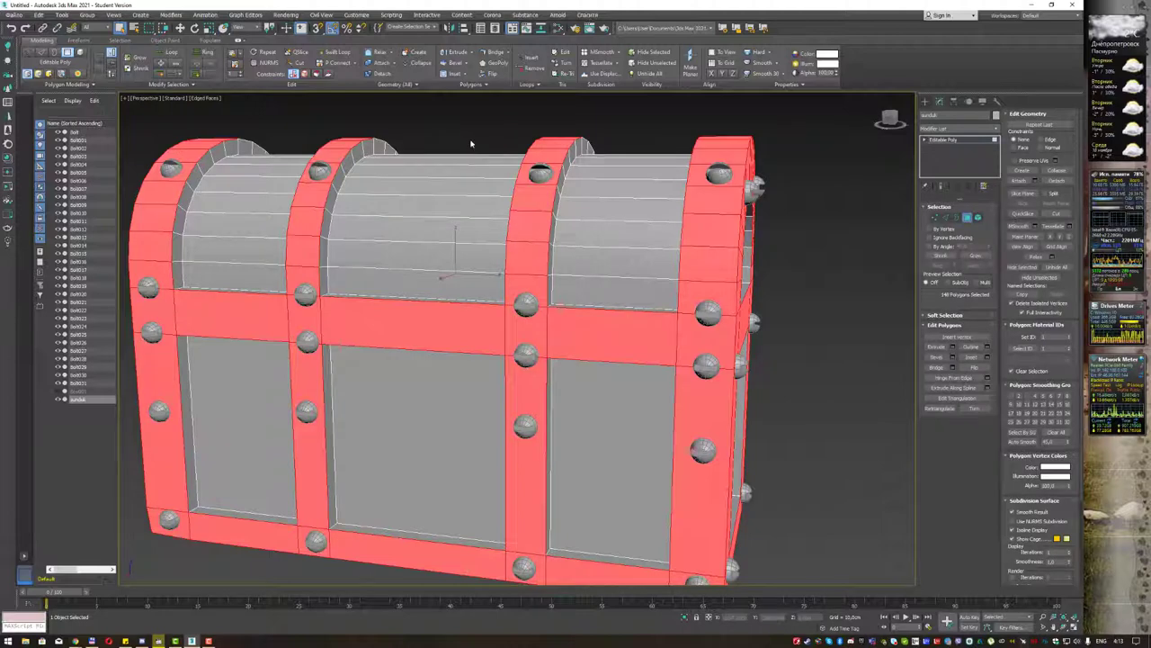
left_click(470, 143)
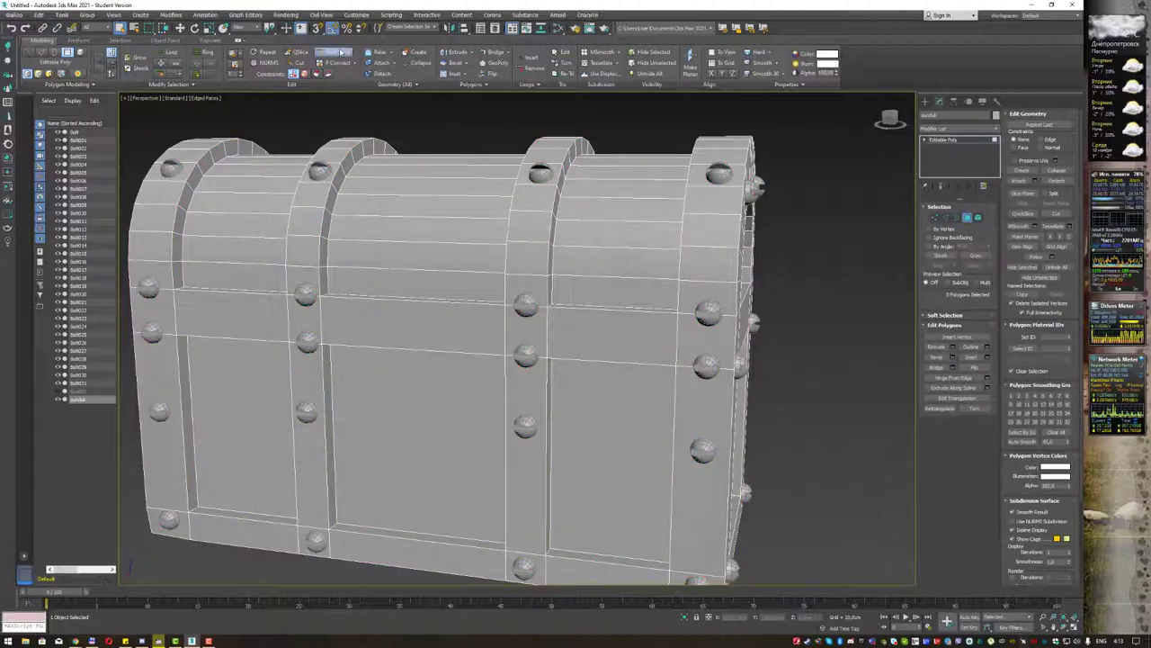
left_click(335, 52)
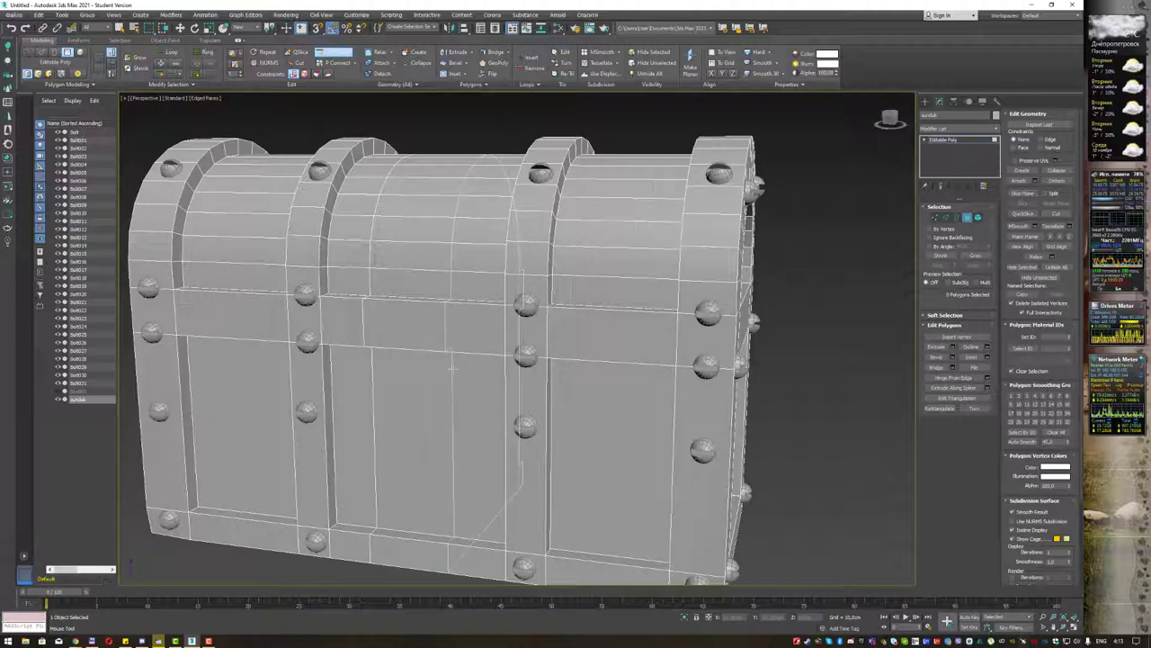
left_click(452, 369)
key("w")
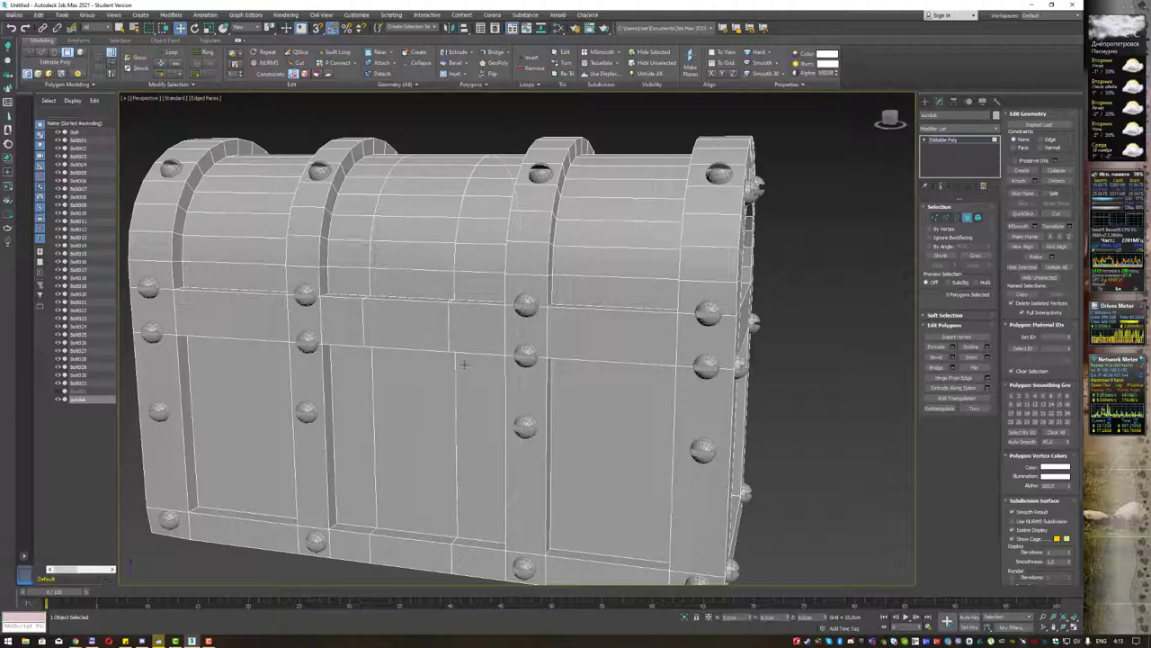
key("f")
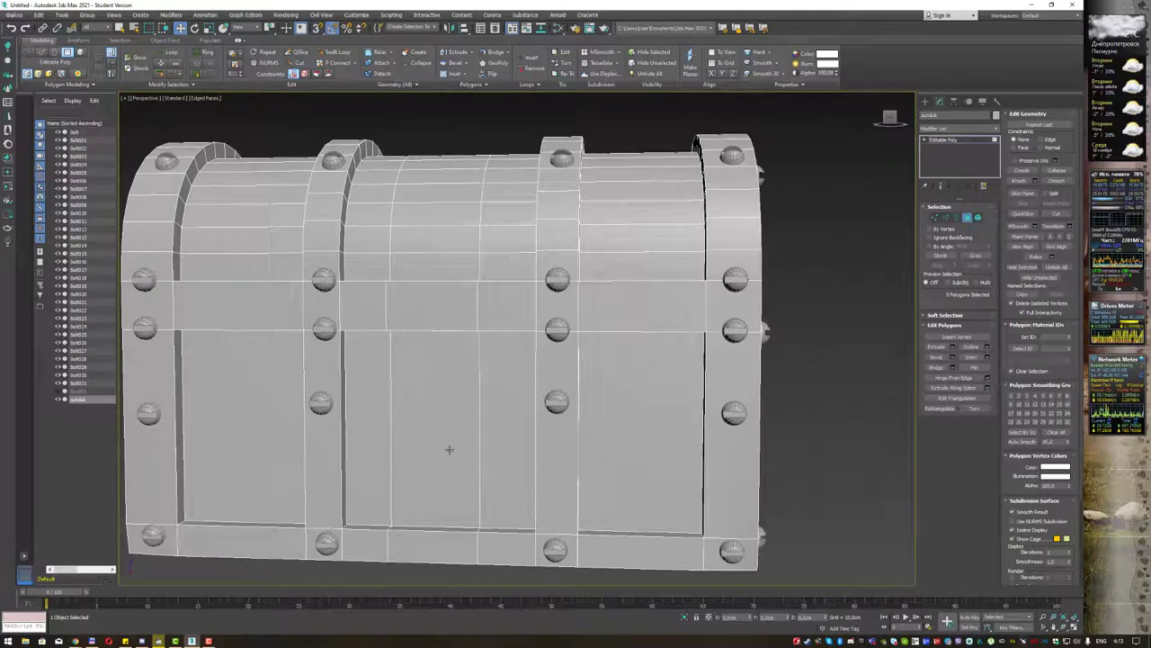
Bridge the first pair of facing seam polygons on the chest front.
left_click(427, 528)
middle_click_drag(428, 443, 432, 429, "alt")
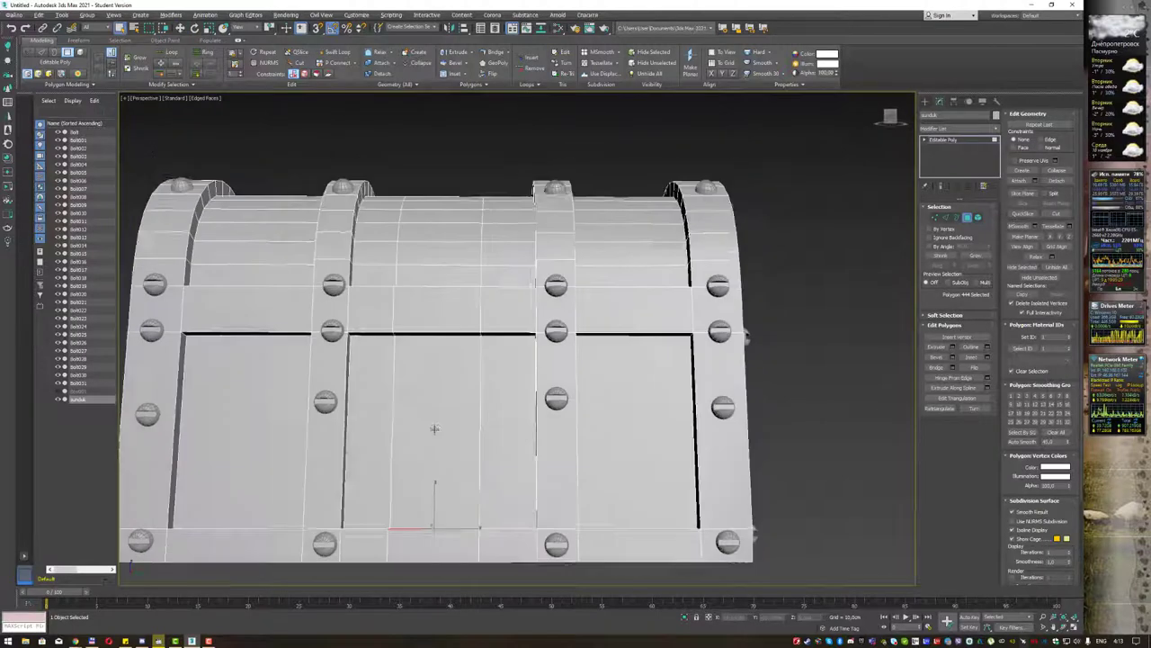
left_click(455, 337, "ctrl")
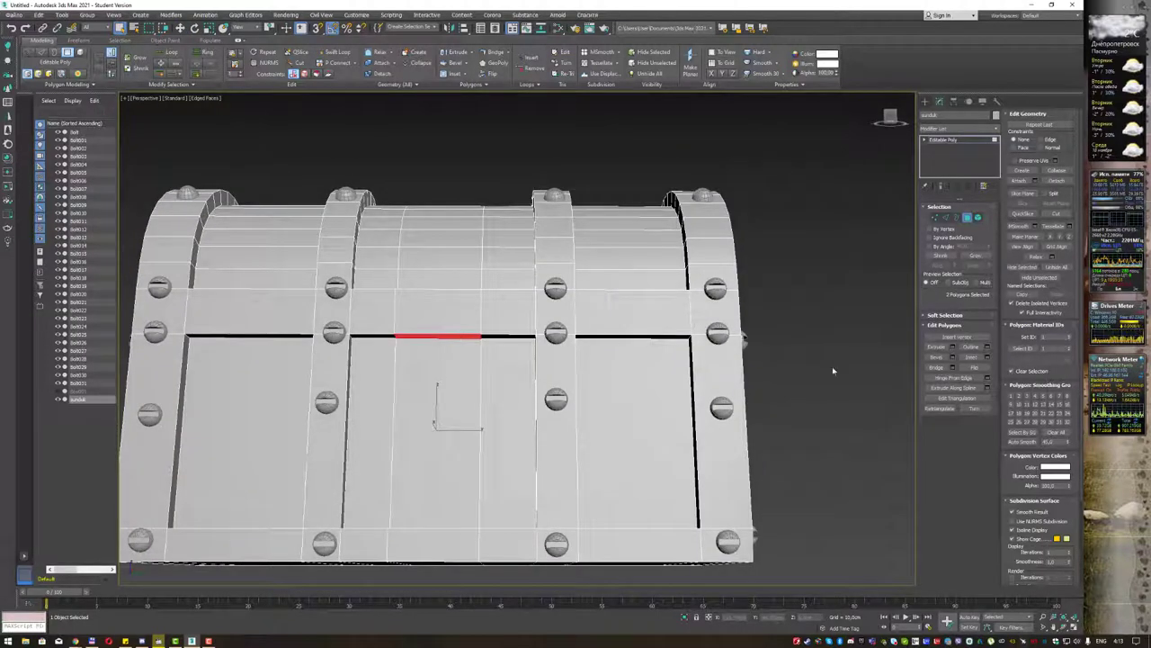
left_click(936, 368)
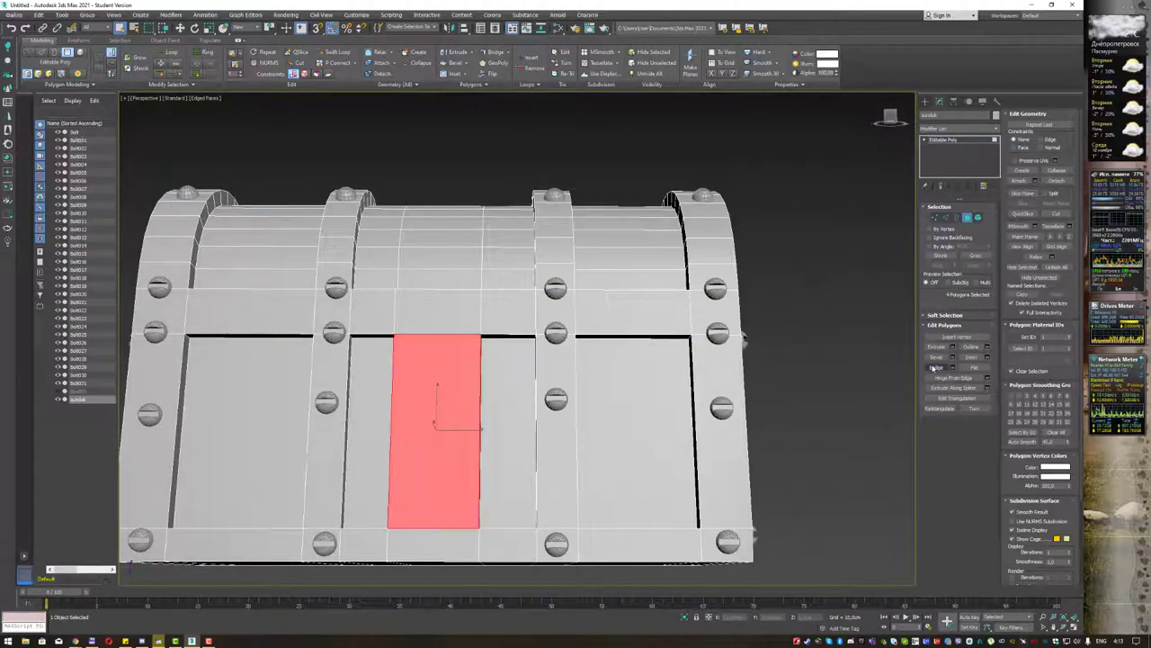
Bridge the centre seam strips across the gap, then leave Polygon mode.
mouse_move(812, 294)
middle_mouse_down("alt")
mouse_move(755, 307)
mouse_move(612, 263)
mouse_move(616, 301)
middle_mouse_up("alt")
scroll(755, 307, "up", 5)
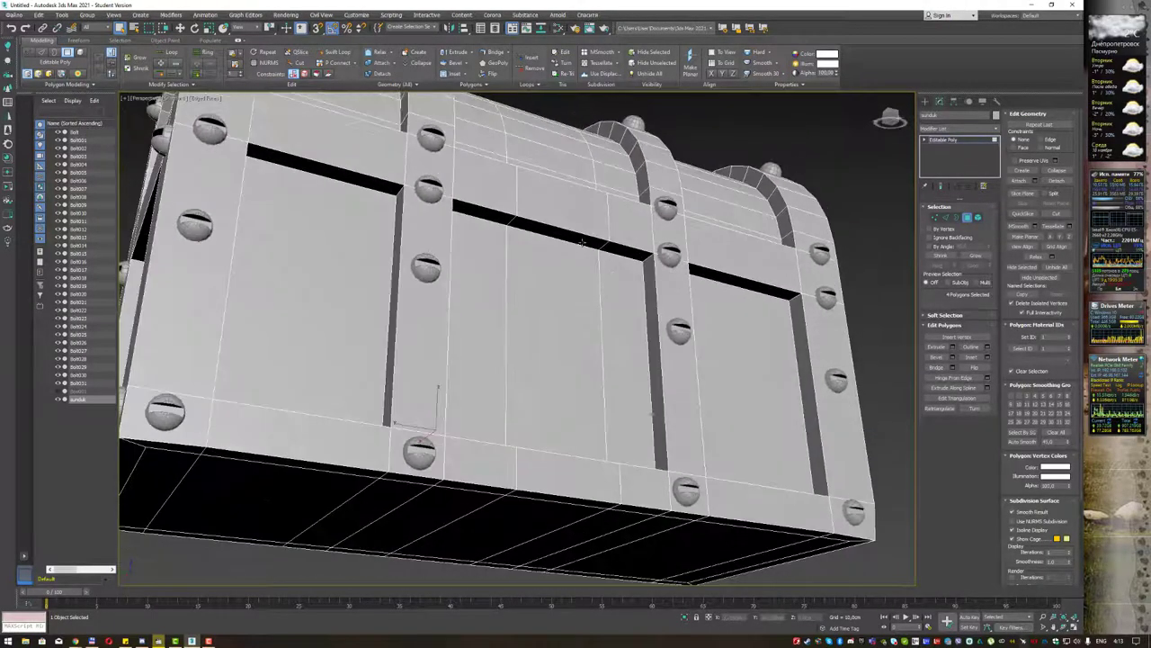
scroll(617, 301, "up", 3)
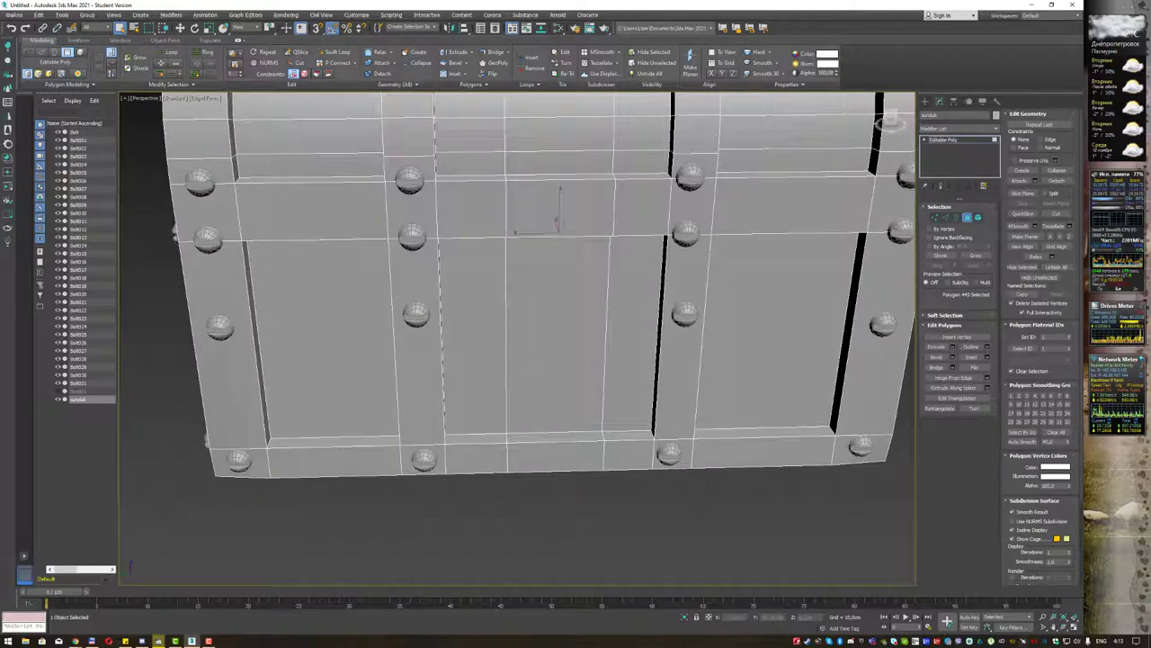
left_click(556, 436, "ctrl")
scroll(570, 334, "down", 5)
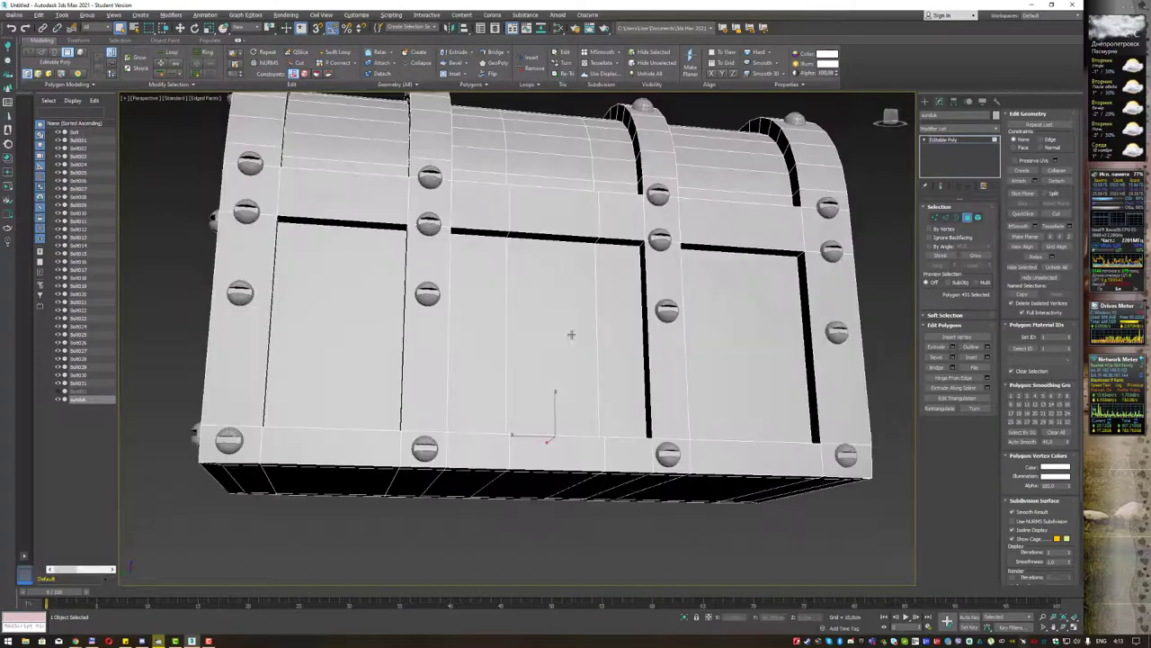
middle_click_drag(571, 334, 570, 284, "alt")
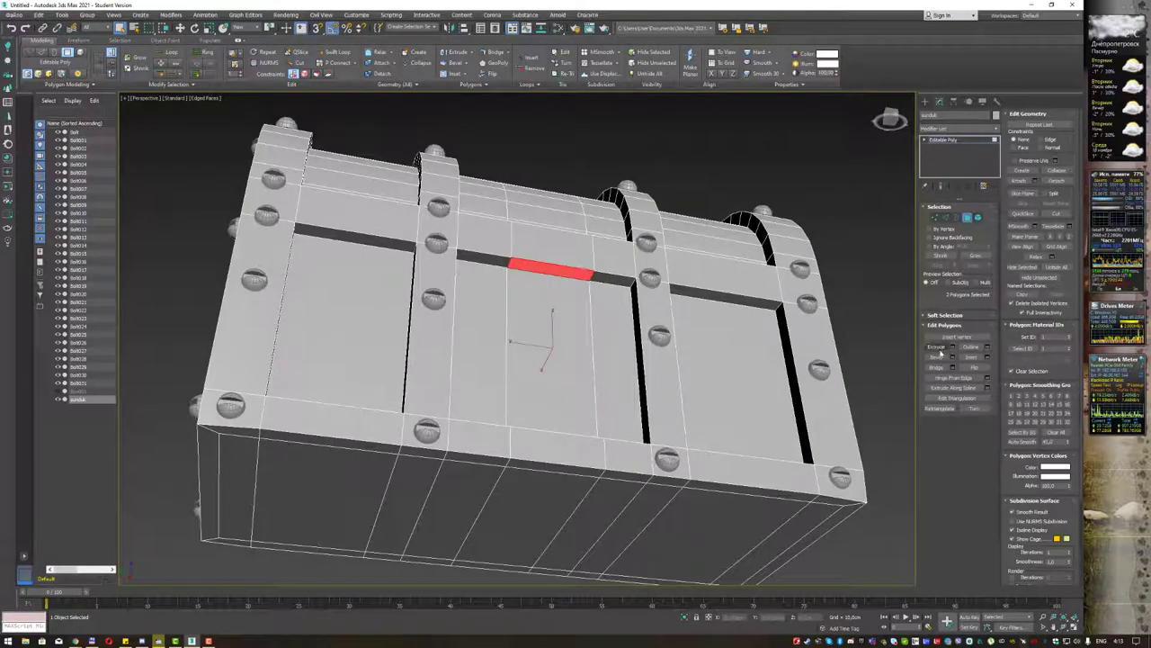
left_click(938, 367)
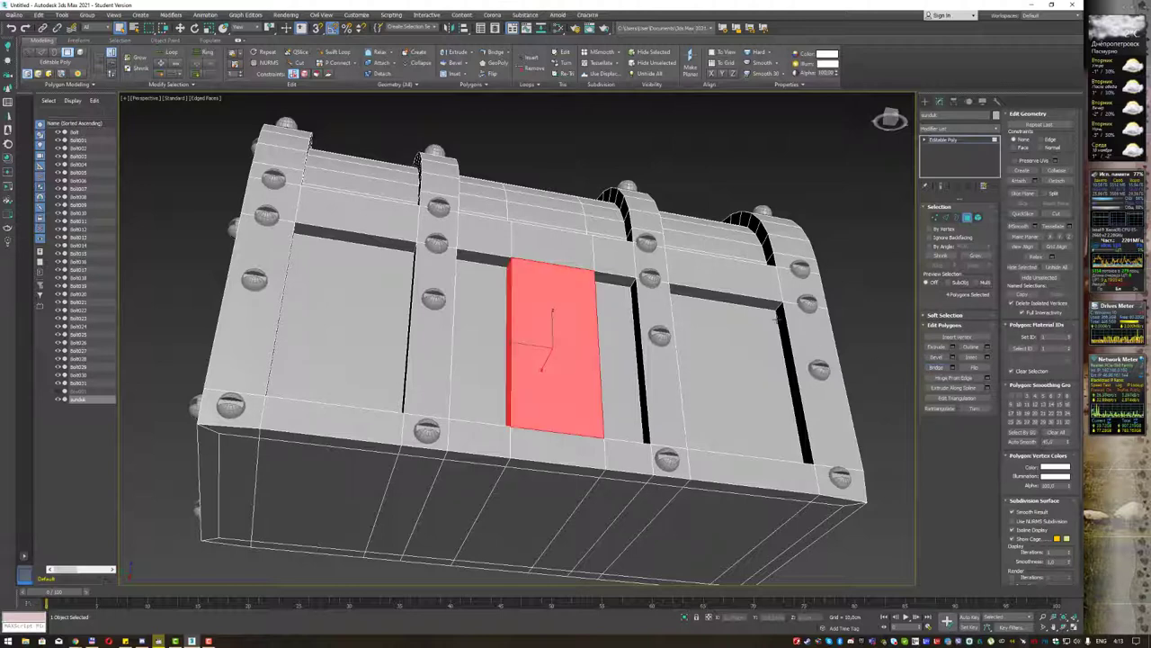
middle_click_drag(594, 196, 869, 290, "alt")
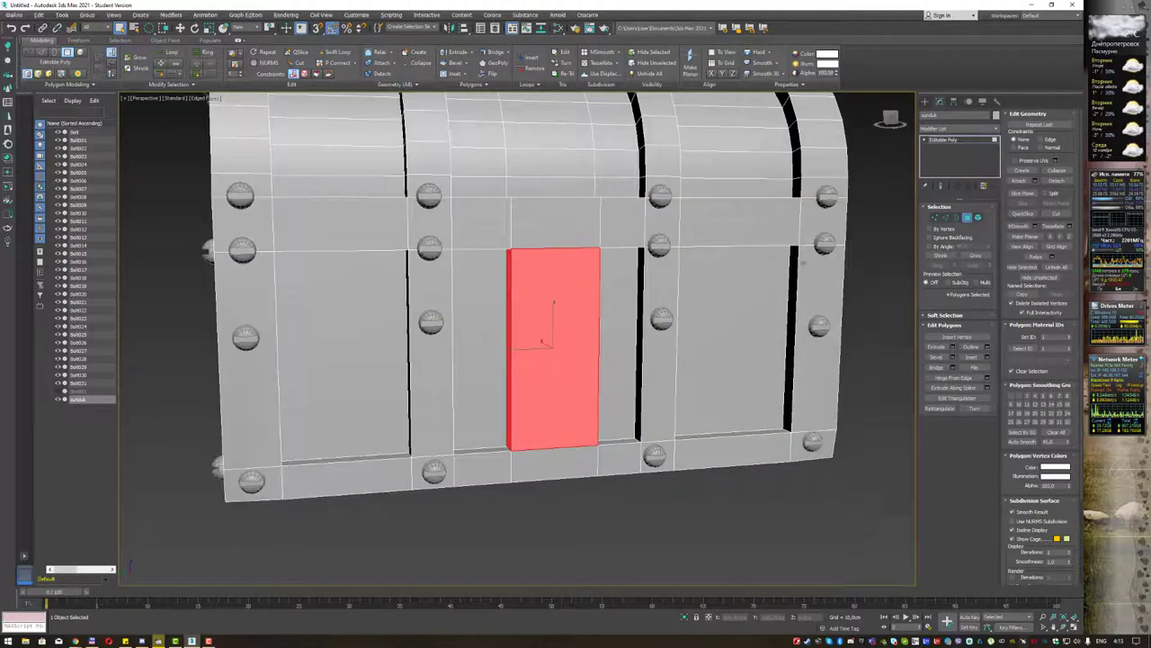
left_click(869, 290)
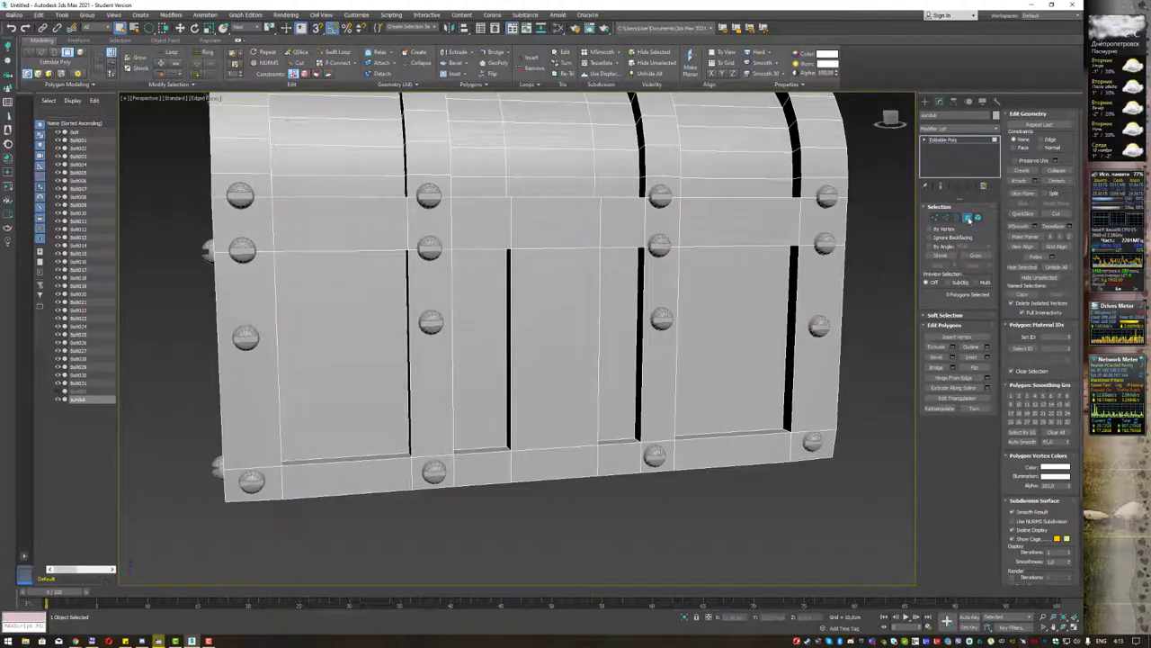
left_click(967, 217)
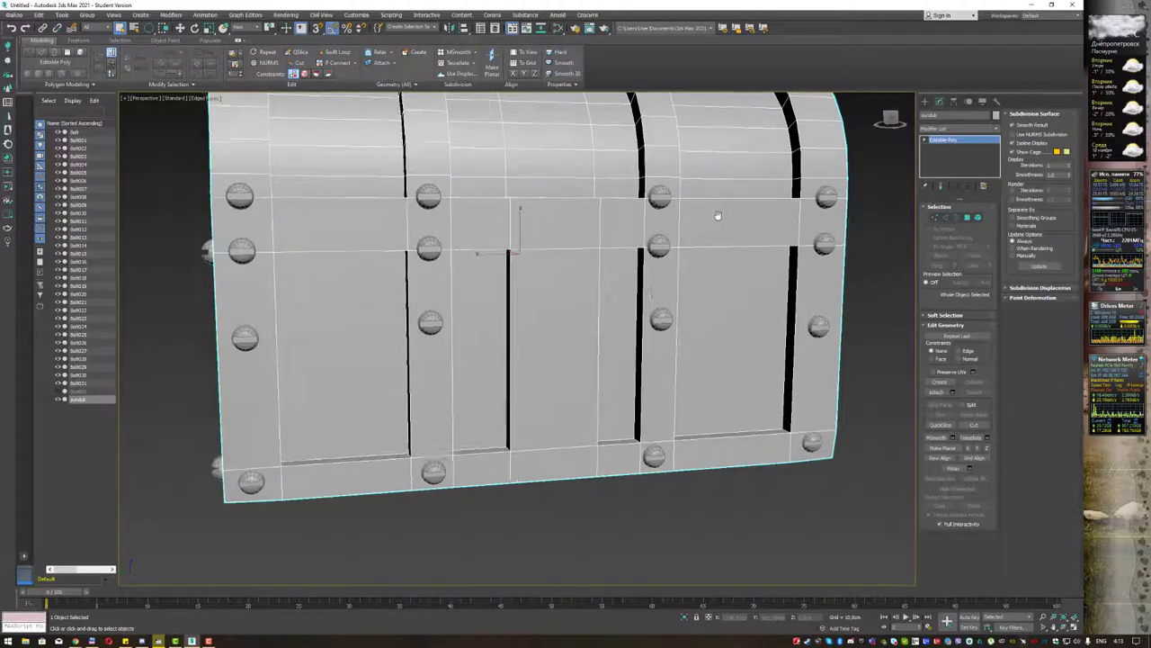
middle_click_drag(725, 214, 693, 284)
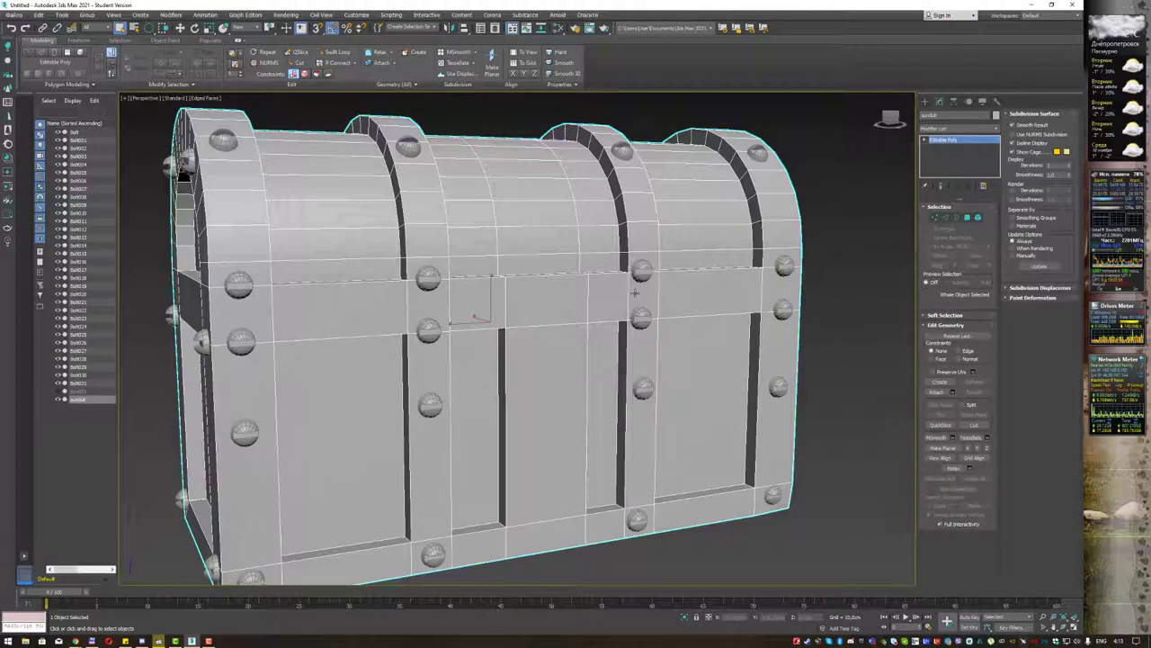
Save the chest scene to the Desktop under the name sunduk.
key("ctrl+s")
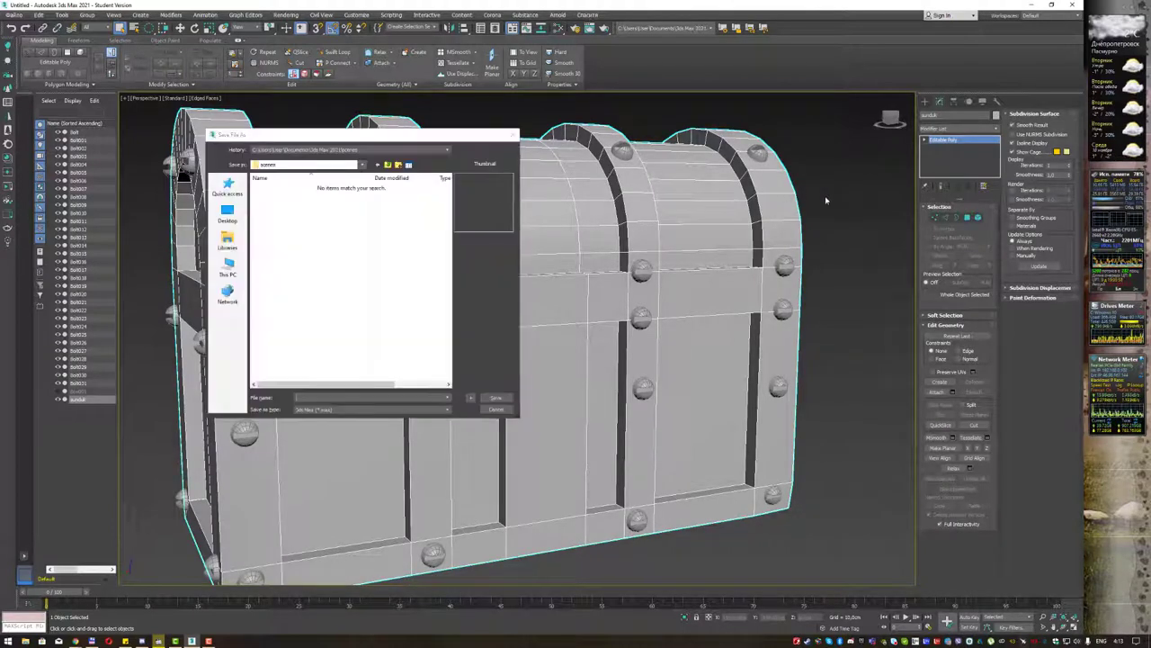
left_click(228, 213)
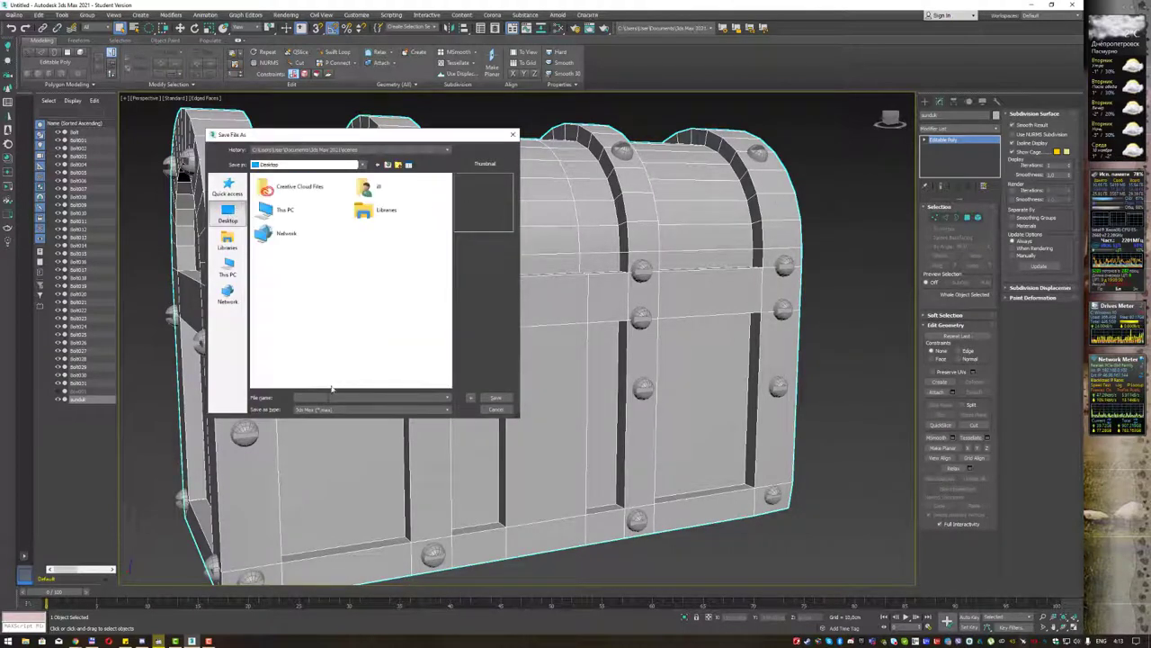
type("sunduk")
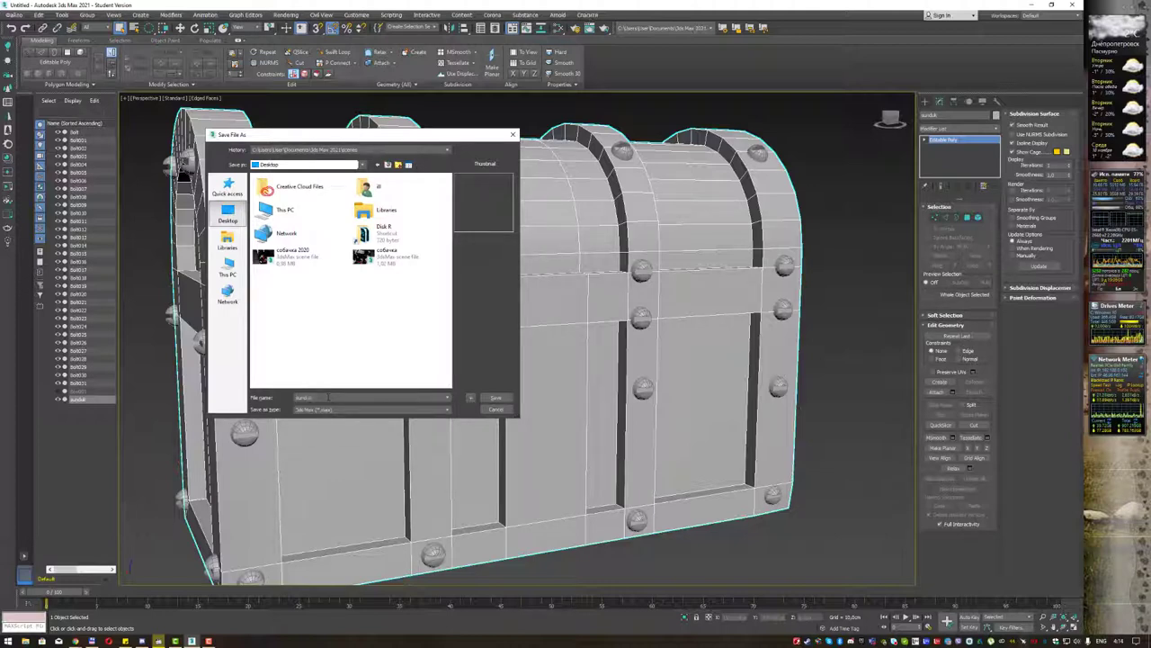
key("Return")
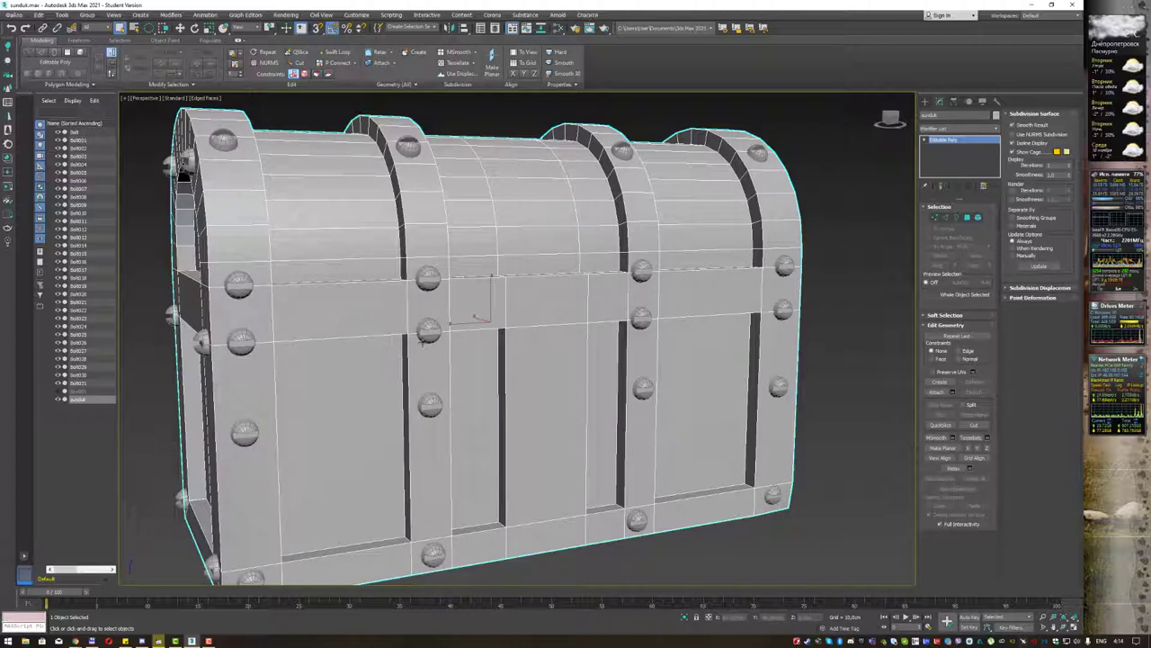
Draw a small circle at the chest front's centre and slightly increase its radius.
left_click(925, 101)
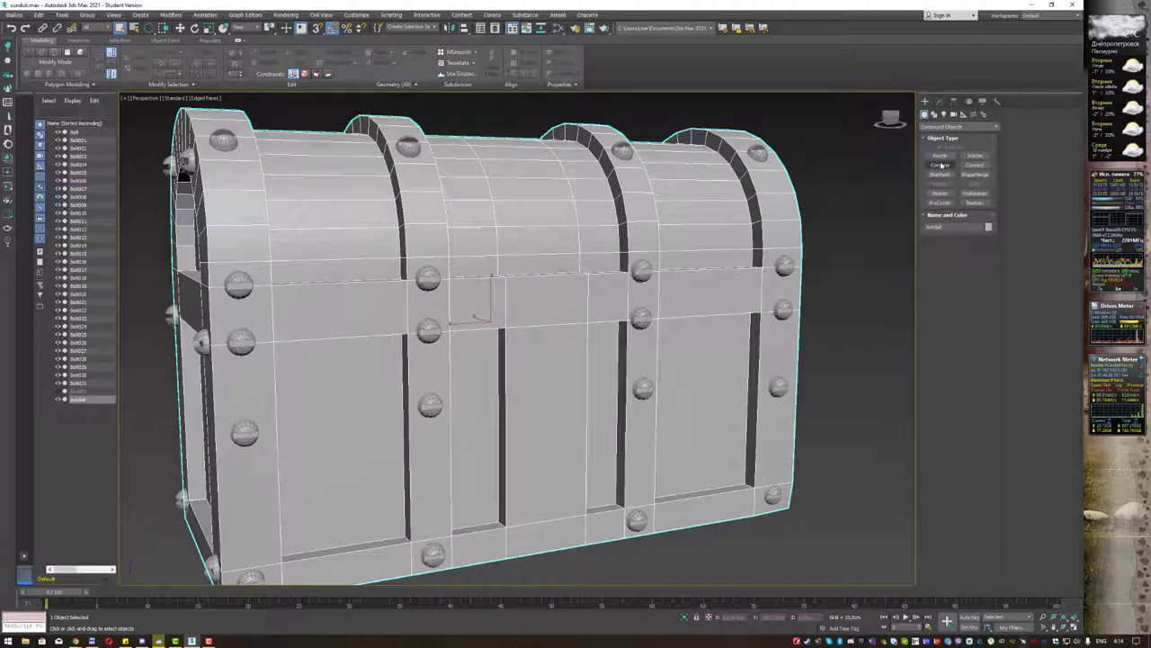
left_click(934, 114)
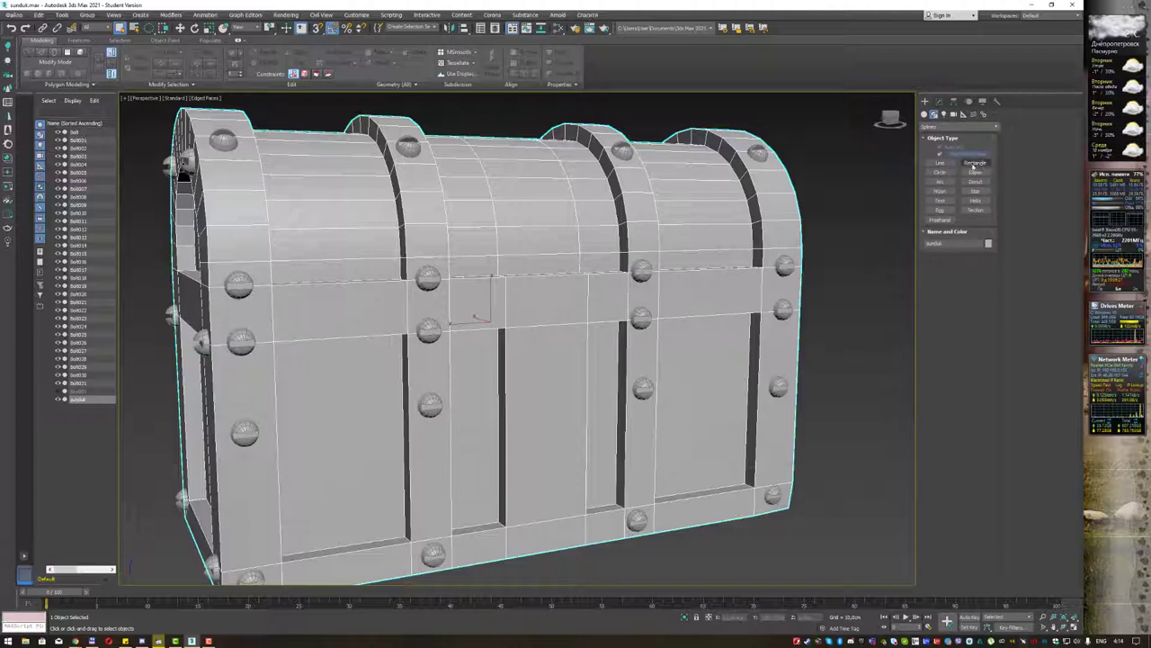
left_click(940, 162)
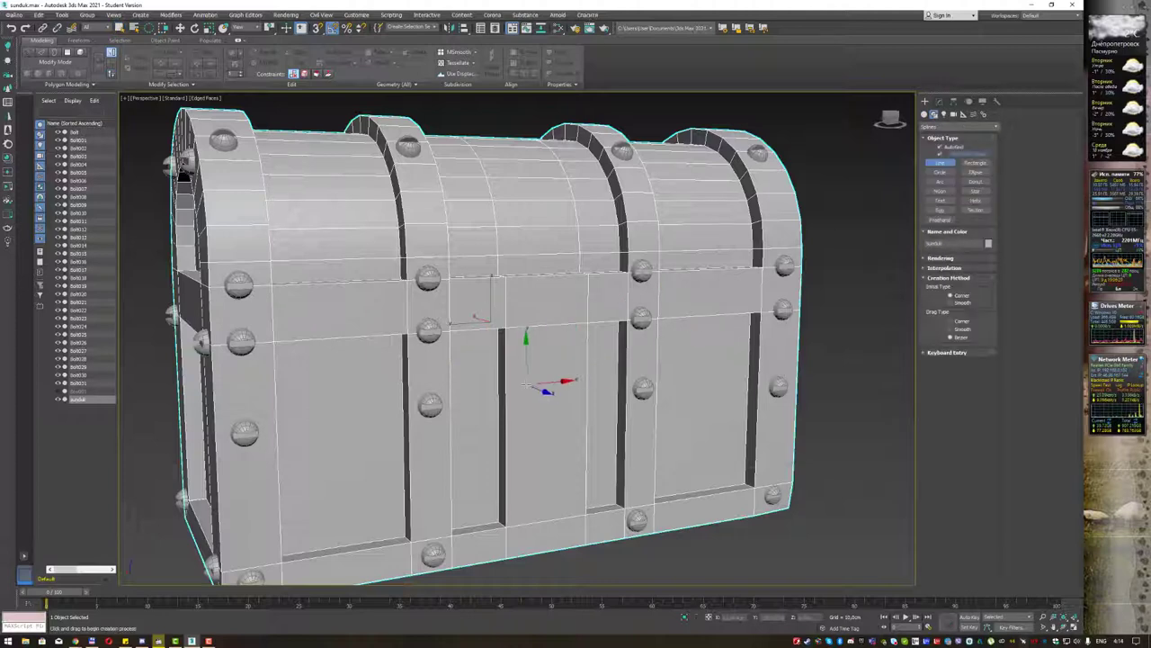
left_click(528, 378)
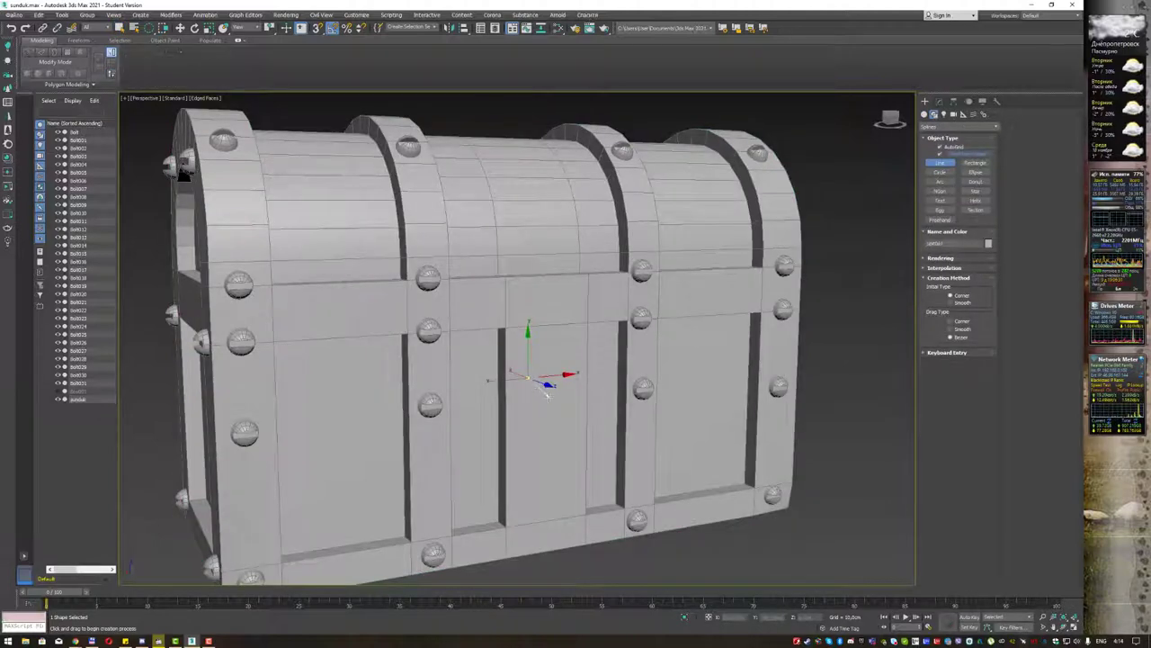
right_click(552, 380)
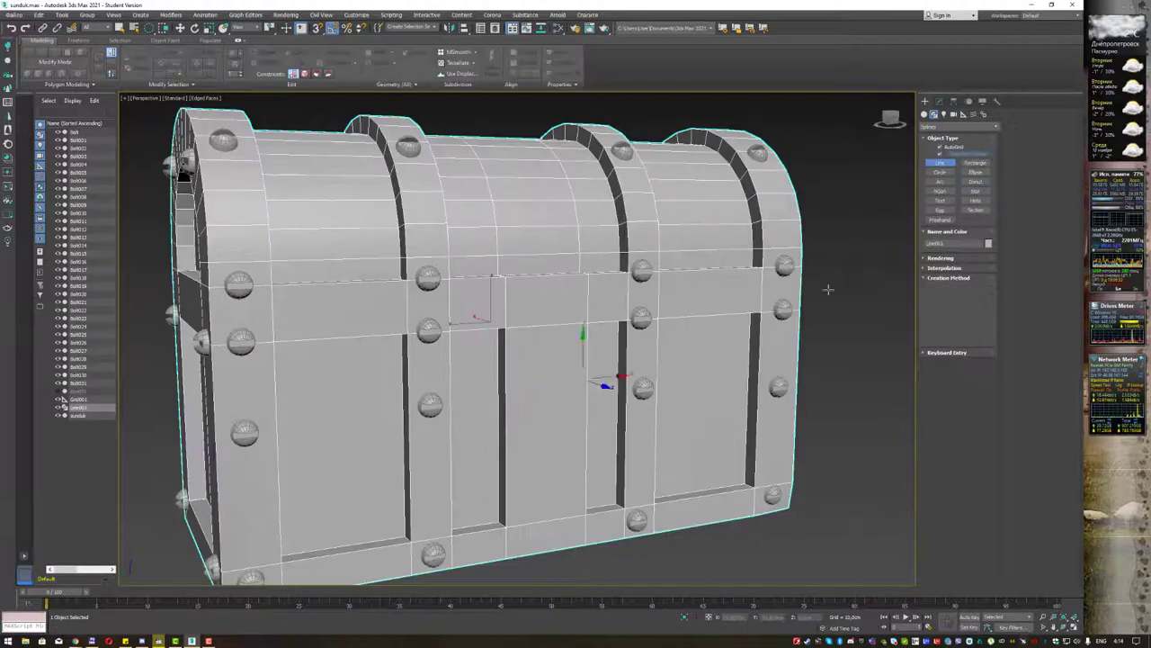
left_click(956, 172)
left_click_drag(542, 396, 552, 405)
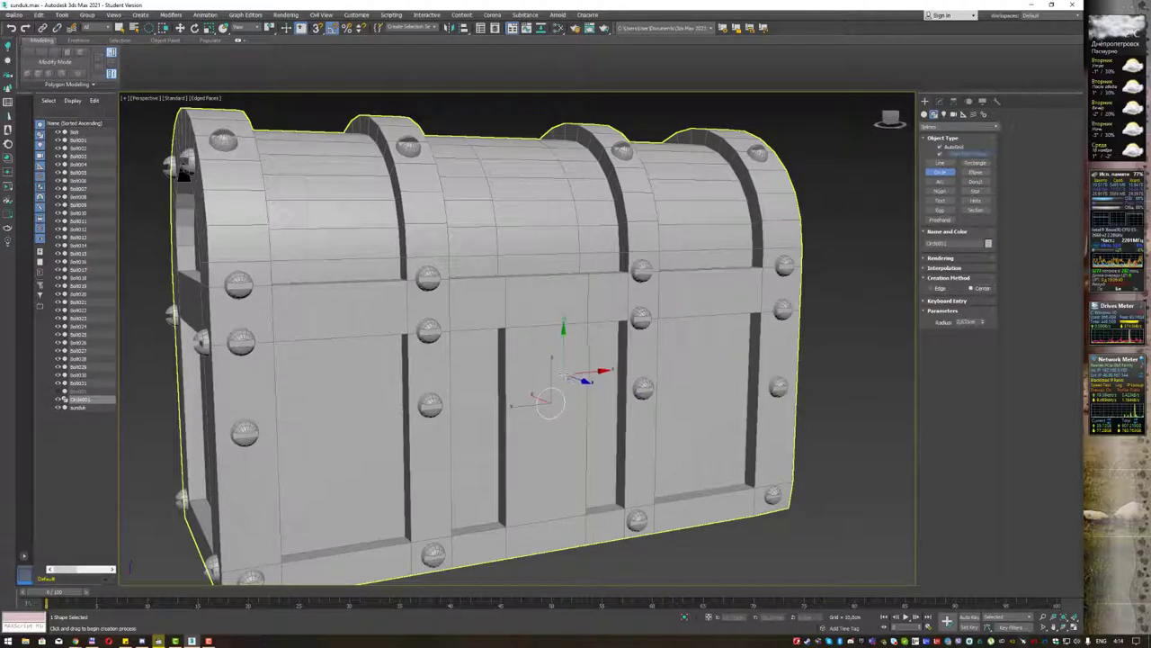
right_click(699, 331)
left_click(940, 113)
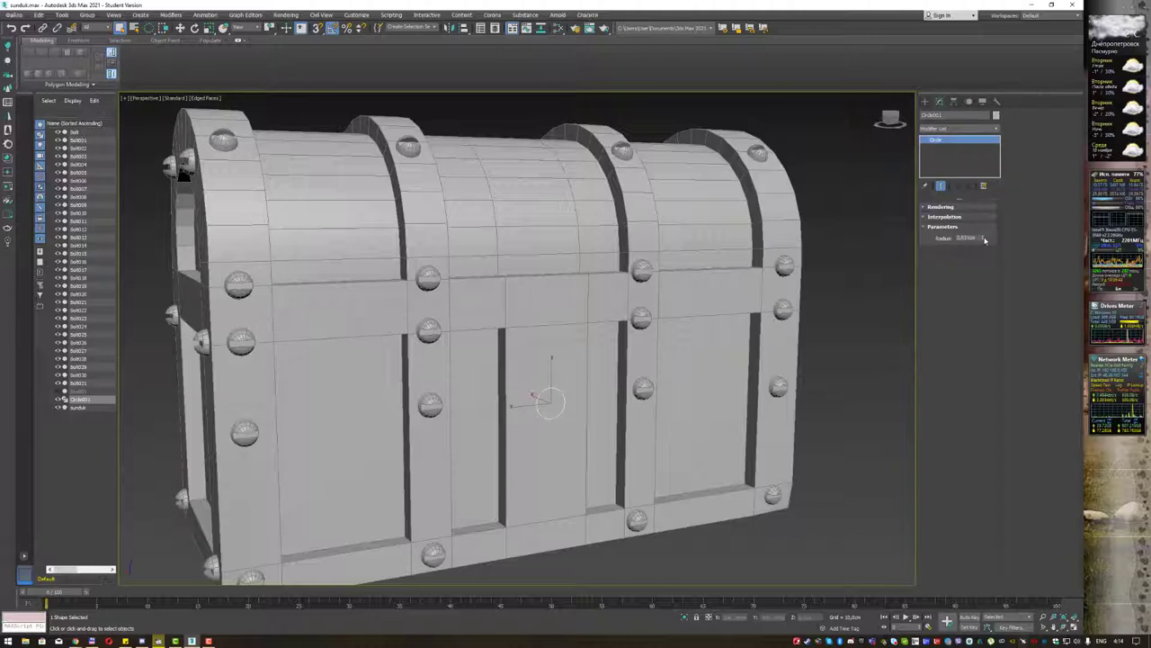
left_click_drag(985, 239, 986, 221)
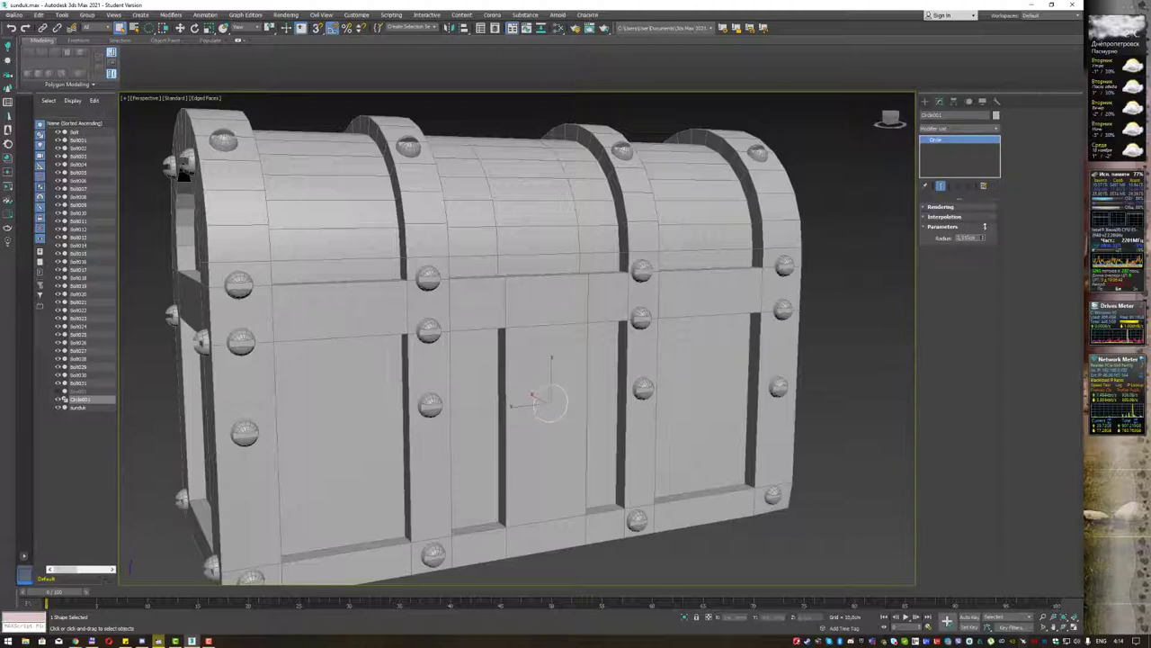
Enable the circle in viewport with greater thickness, and adjust its radius.
left_click(925, 208)
left_click(930, 223)
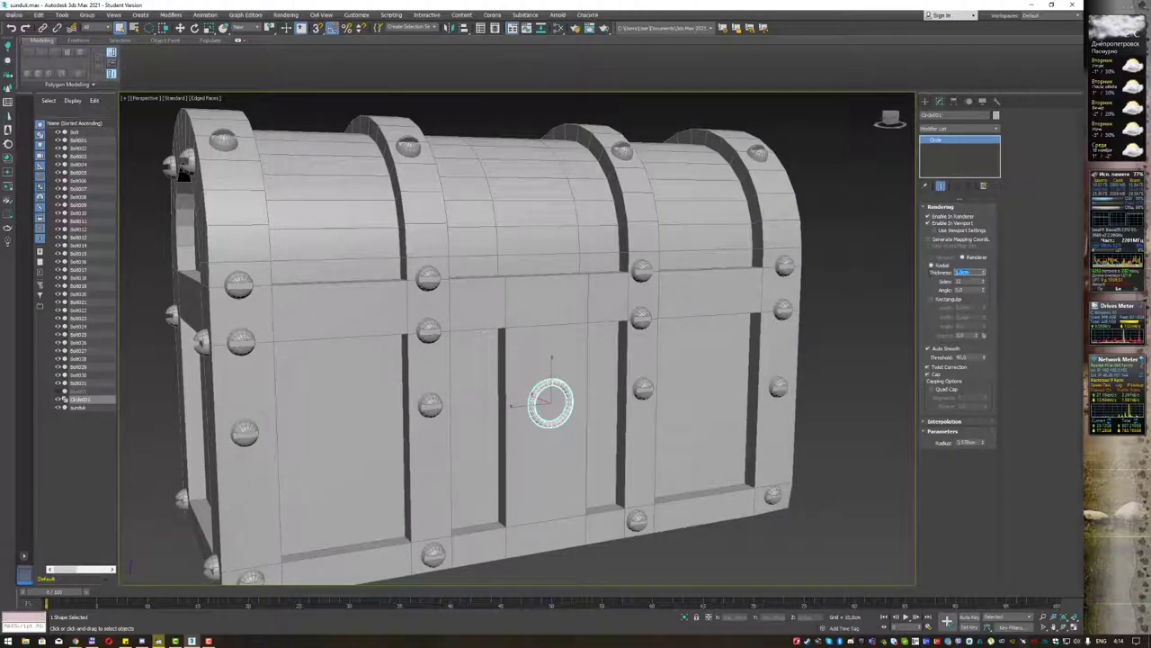
key("Return")
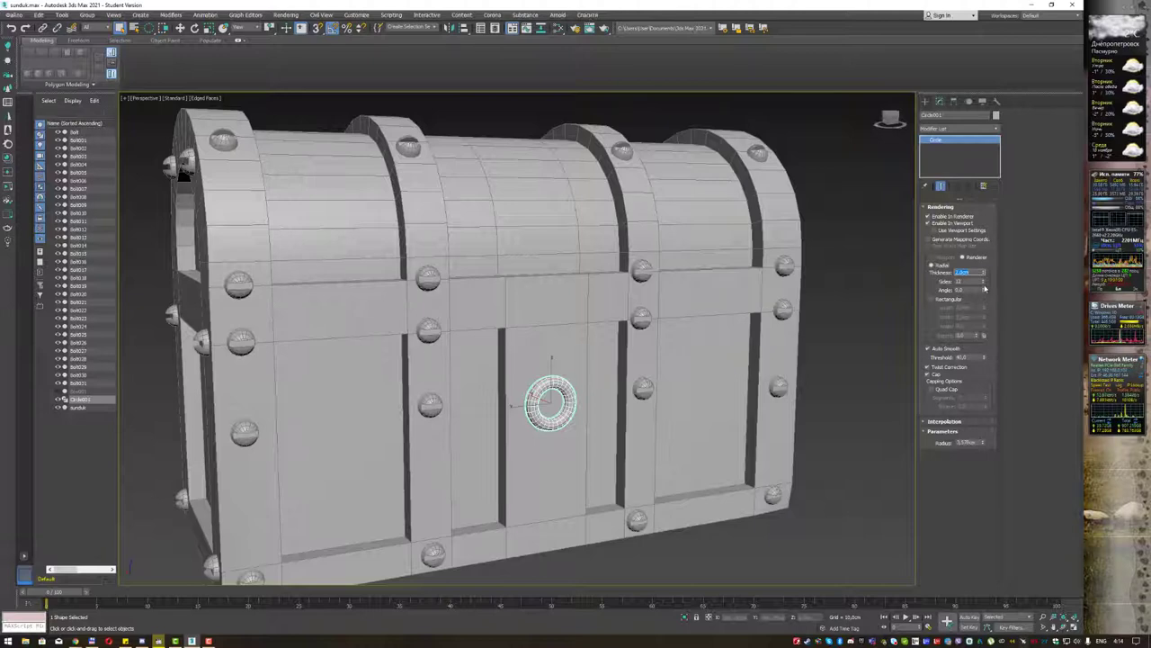
left_click(925, 206)
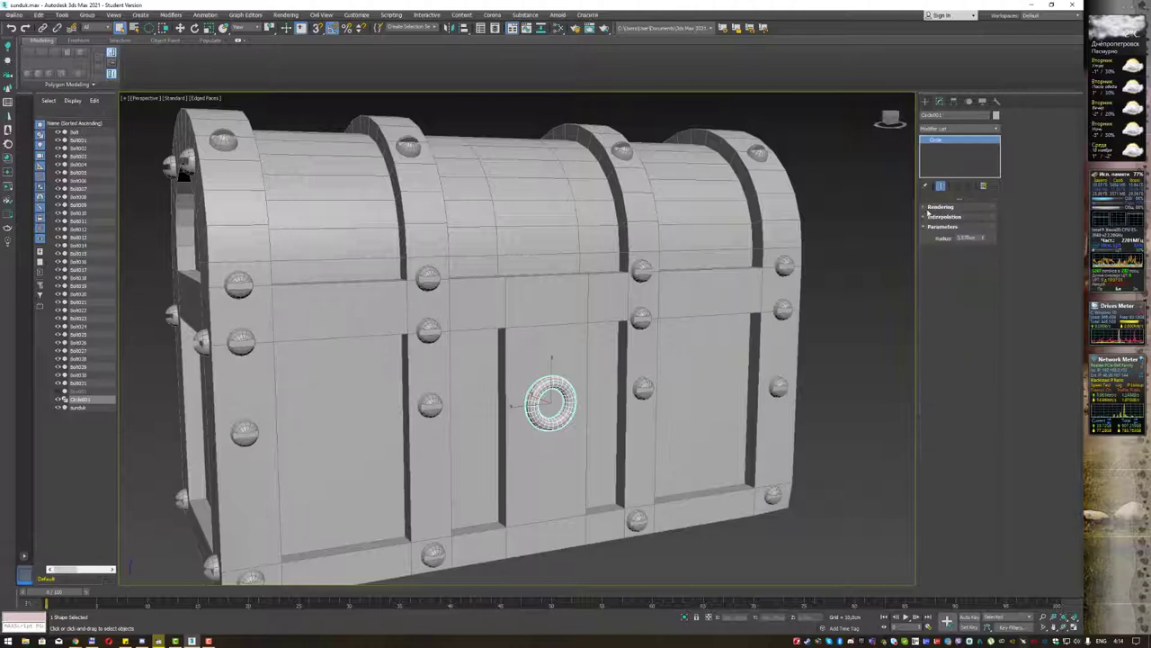
left_click_drag(985, 237, 984, 226)
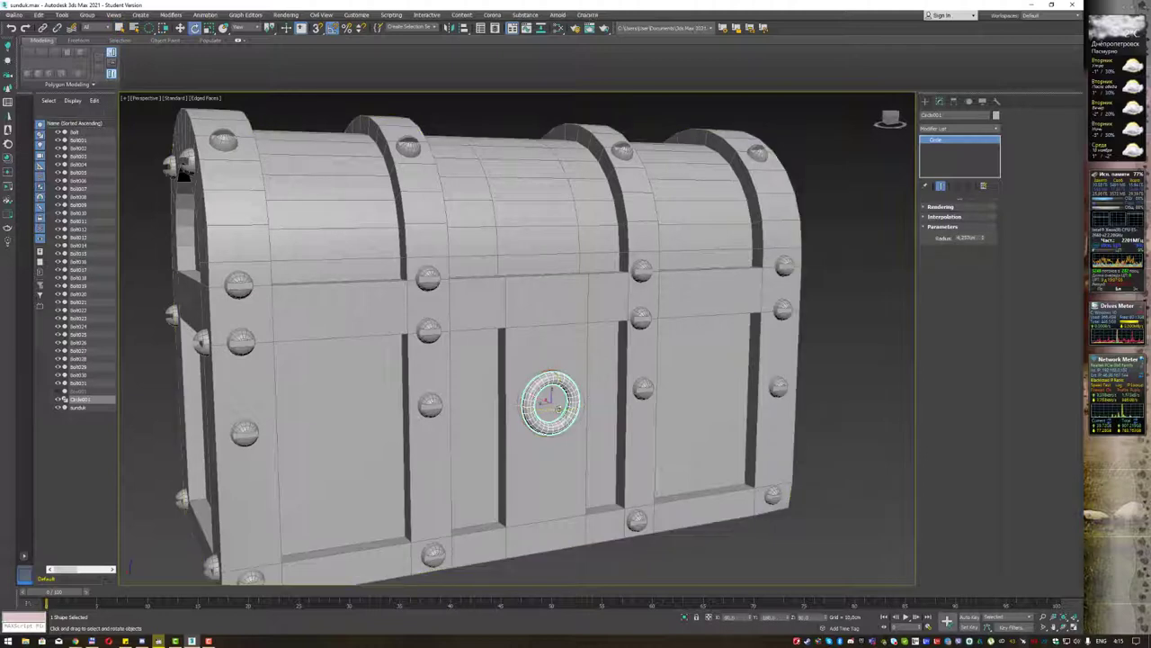
Rotate the ring about 90° so it stands perpendicular to the chest front.
key("w")
key("e")
left_click_drag(553, 409, 579, 411)
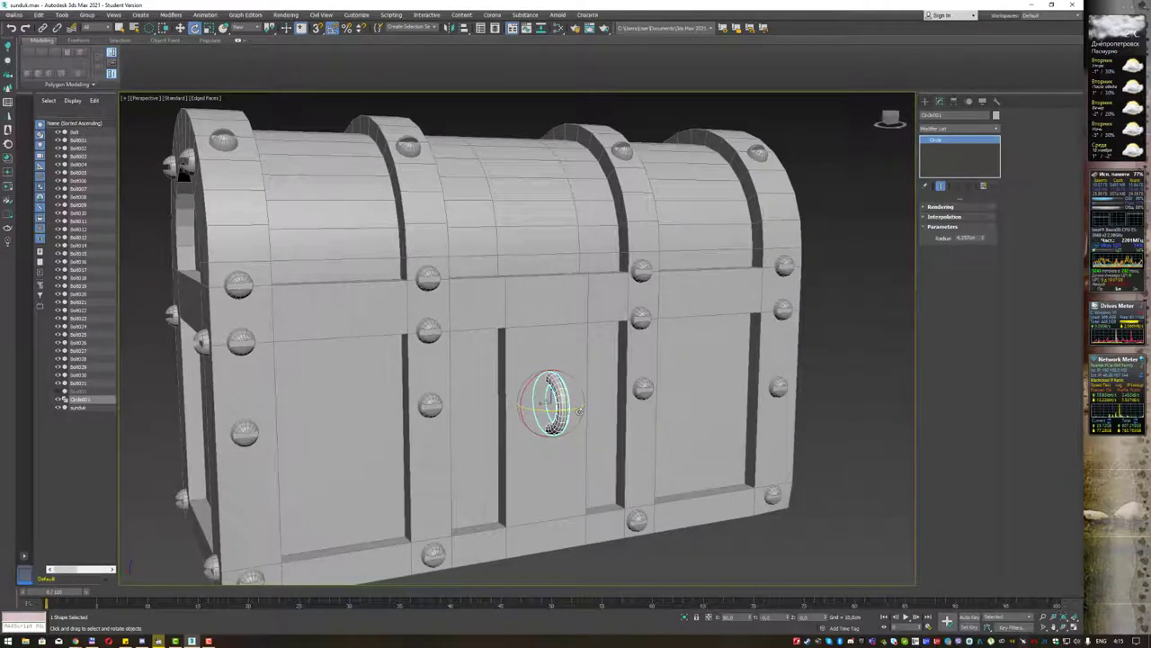
key("q")
middle_click_drag(587, 370, 585, 355, "alt")
Raise the Circle001 ring higher on the chest front.
key("w")
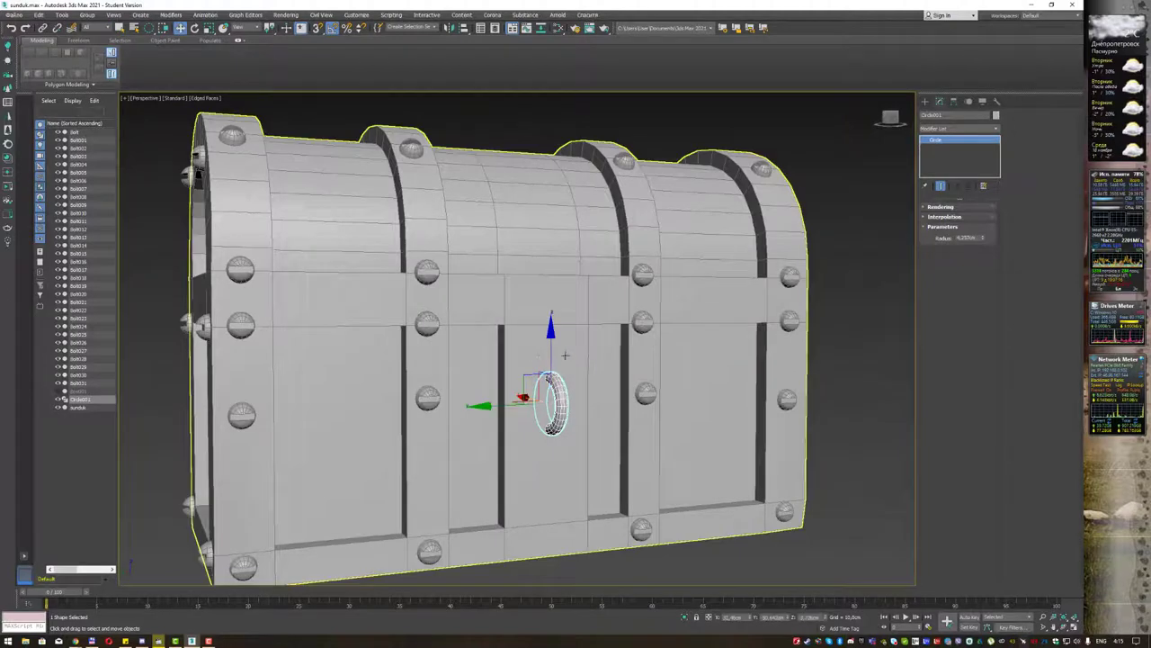
left_click_drag(550, 354, 552, 293)
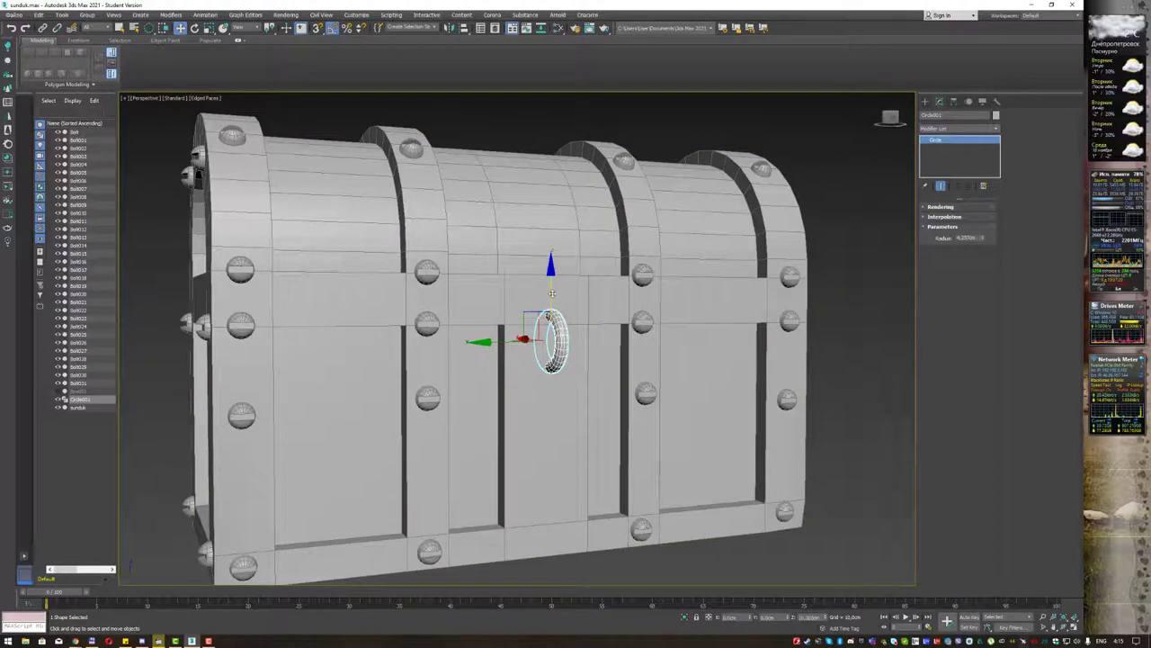
key("q")
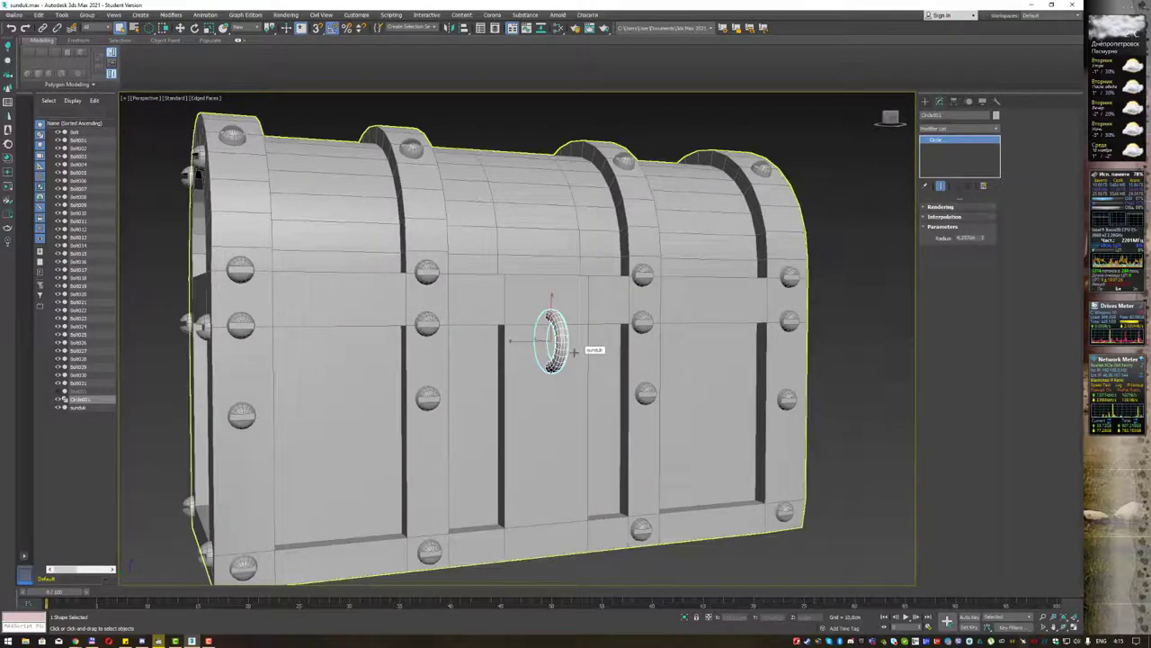
Shift-rotate a 90° copy, Circle002, and lower it to hang from the upright loop.
key("e")
left_click_drag(552, 312, 578, 340)
left_click(544, 364)
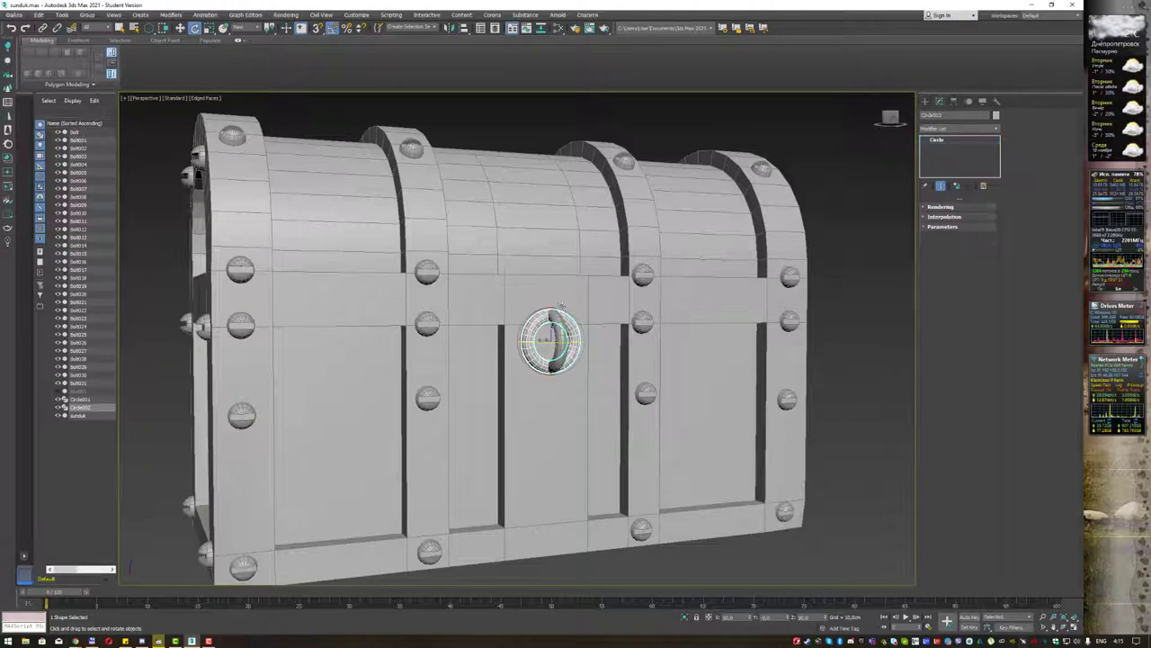
key("w")
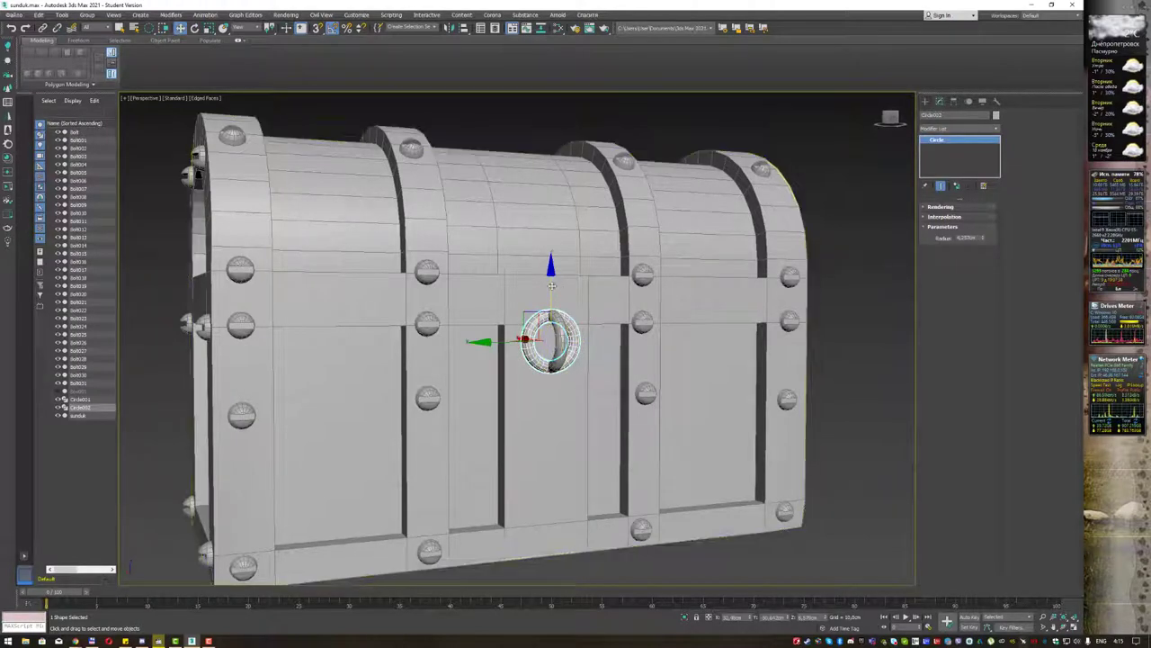
left_click_drag(551, 286, 551, 317)
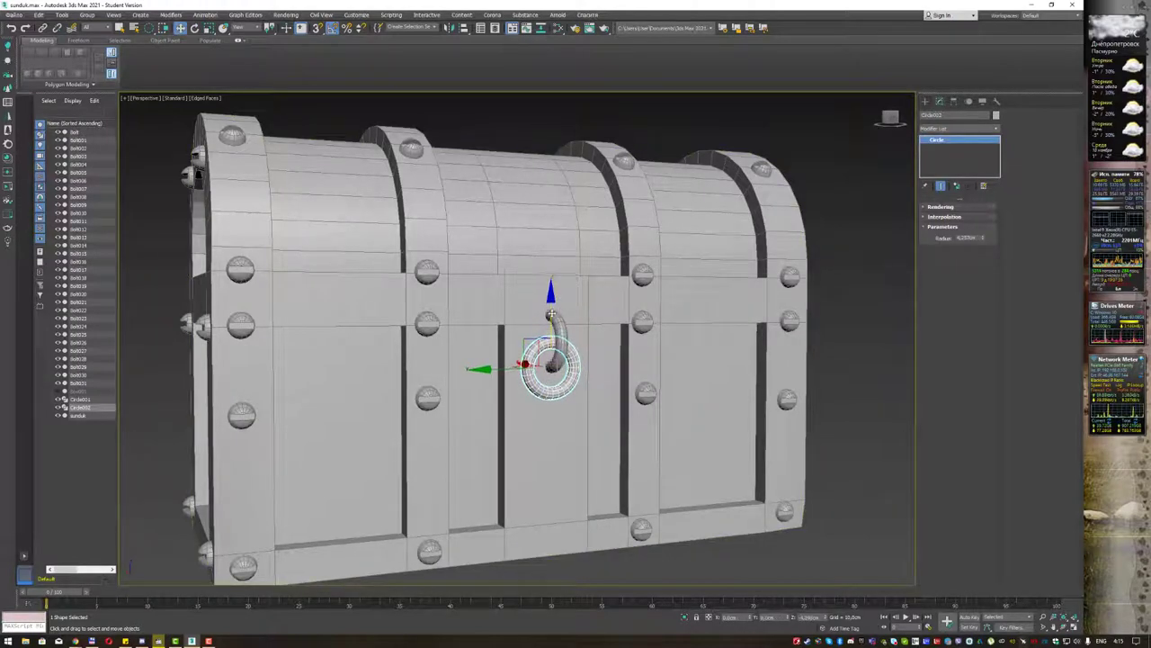
key("q")
middle_click_drag(551, 317, 504, 317, "alt")
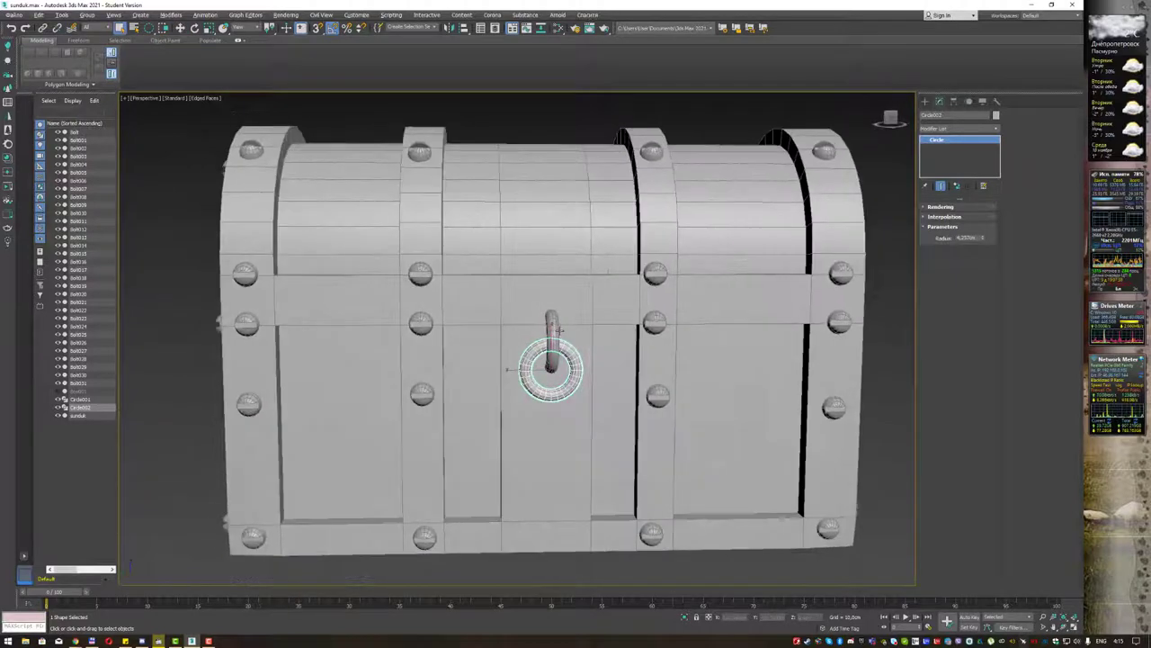
mouse_move(507, 367)
middle_mouse_down("alt")
mouse_move(598, 330)
mouse_move(568, 328)
middle_mouse_up("alt")
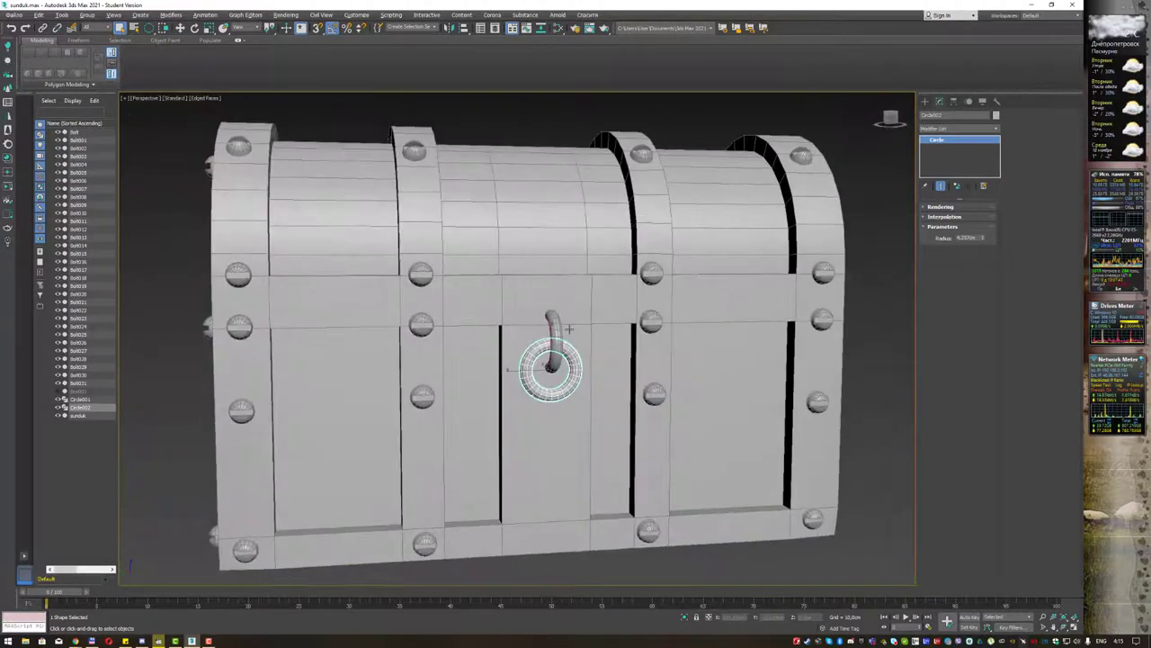
Start the Line spline tool and frame the selected ring face-on in the side wireframe view.
left_click(924, 102)
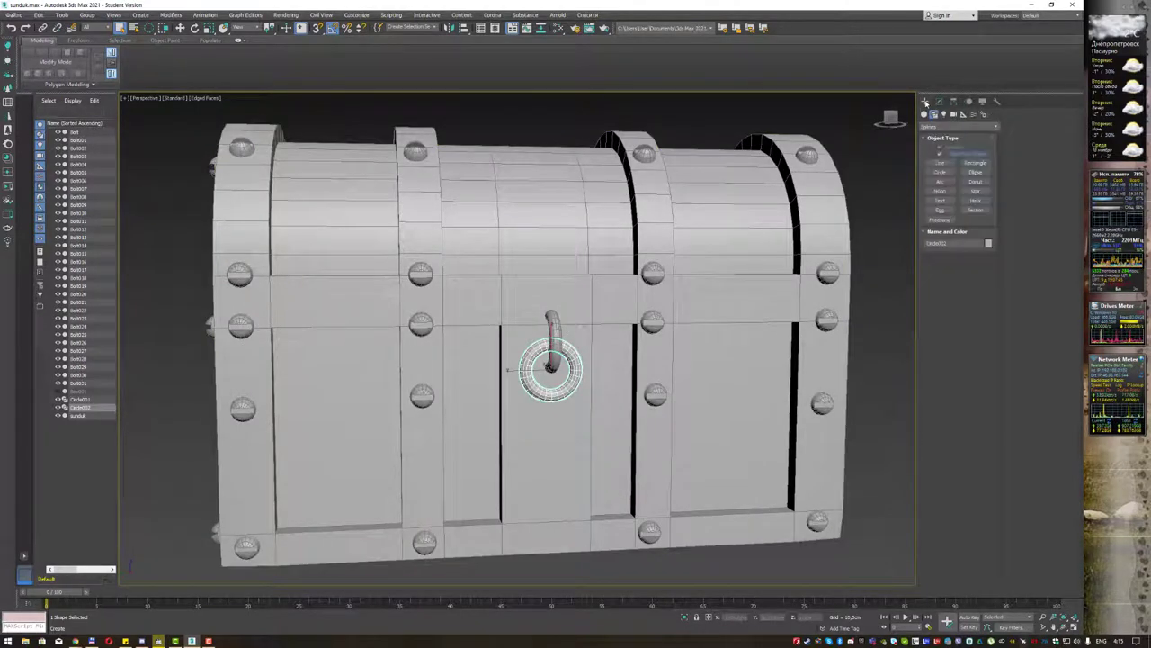
left_click(940, 163)
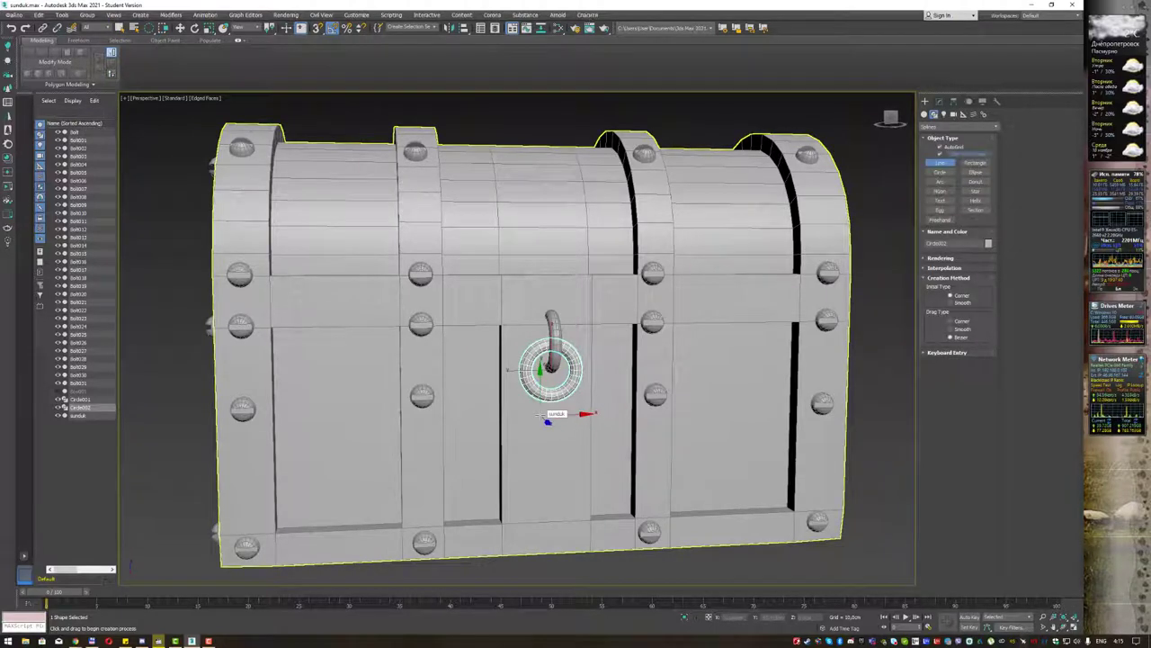
middle_click_drag(551, 415, 565, 414, "alt")
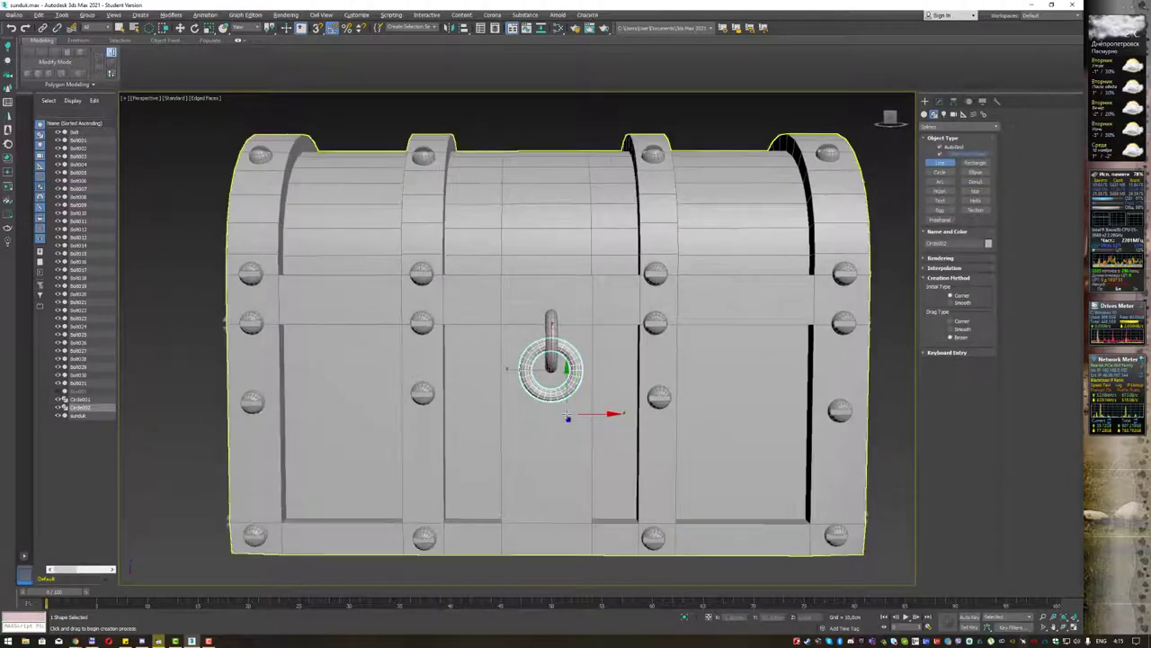
key("f")
scroll(567, 414, "up", 5)
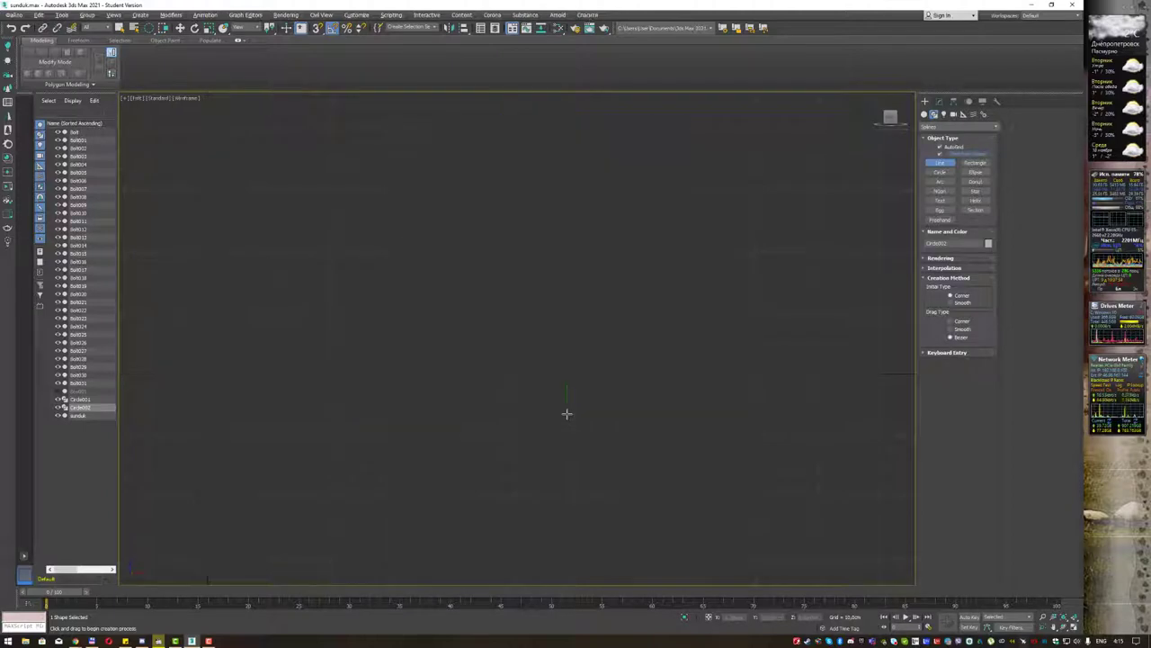
key("z")
scroll(555, 402, "down", 4)
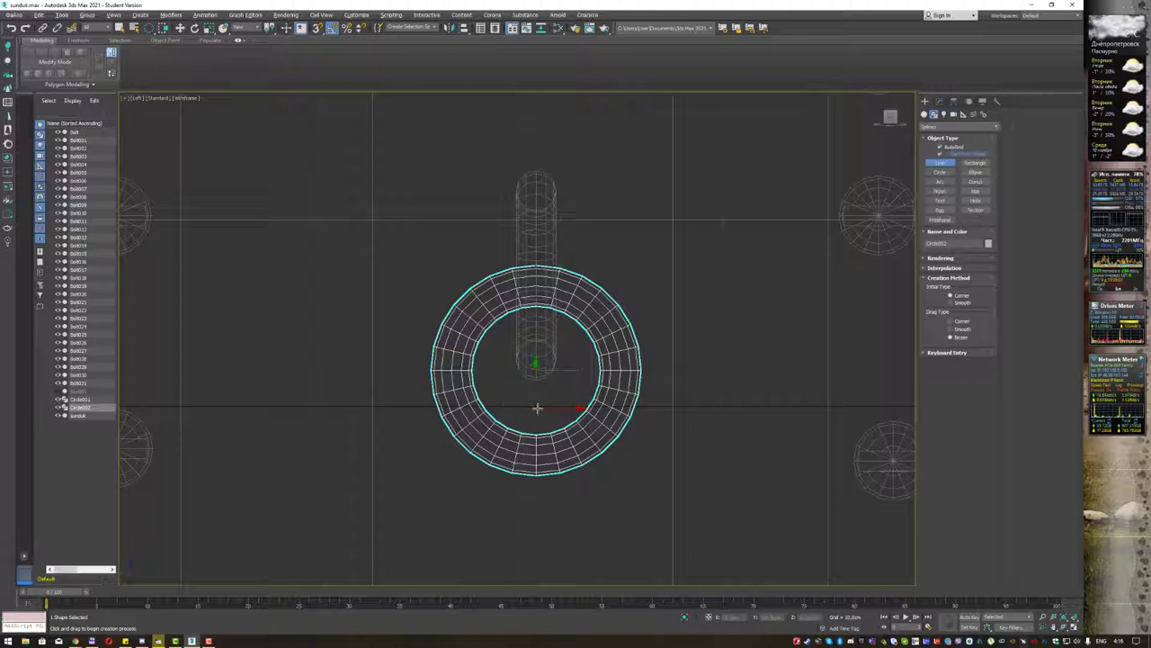
Place the latch line's first points beside the ring and angle its upper segment up-left.
left_click(536, 406)
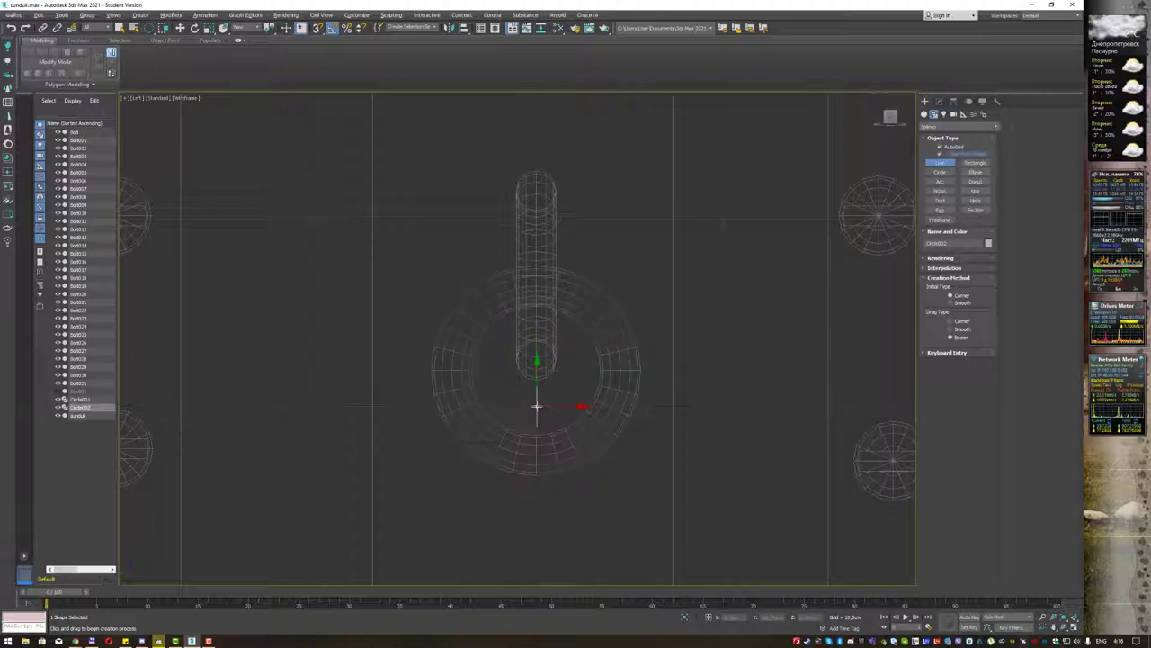
left_click(538, 385)
left_click(502, 385)
left_click(502, 427)
left_click(538, 427)
left_click(537, 406)
left_click_drag(502, 406, 491, 402)
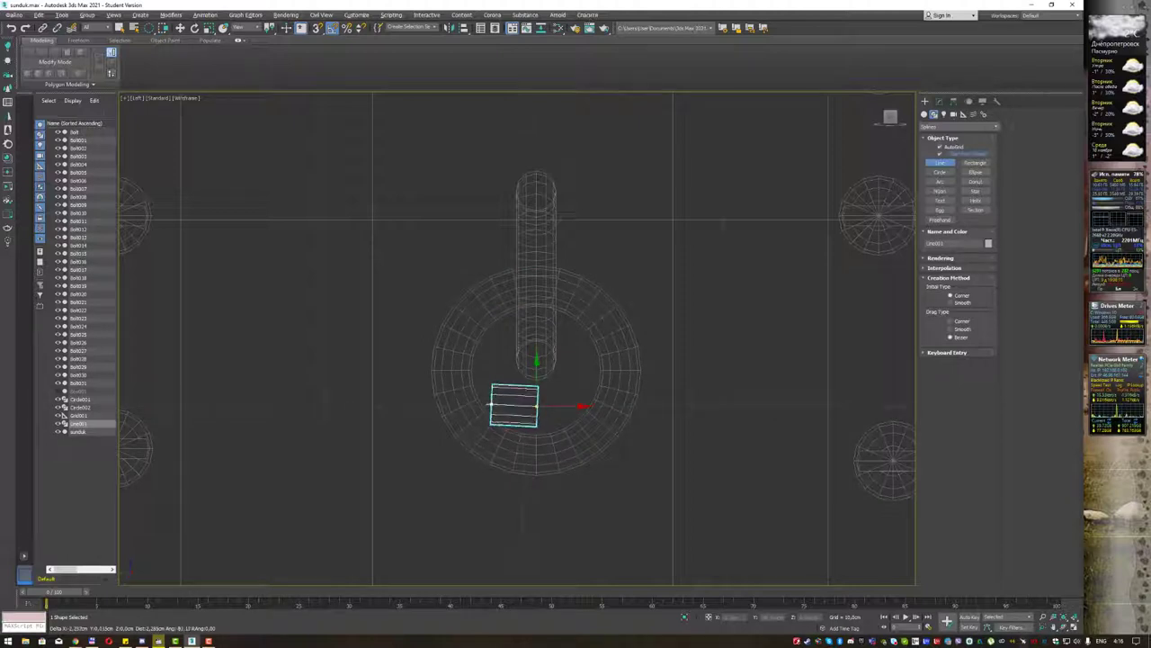
left_click_drag(491, 407, 464, 366)
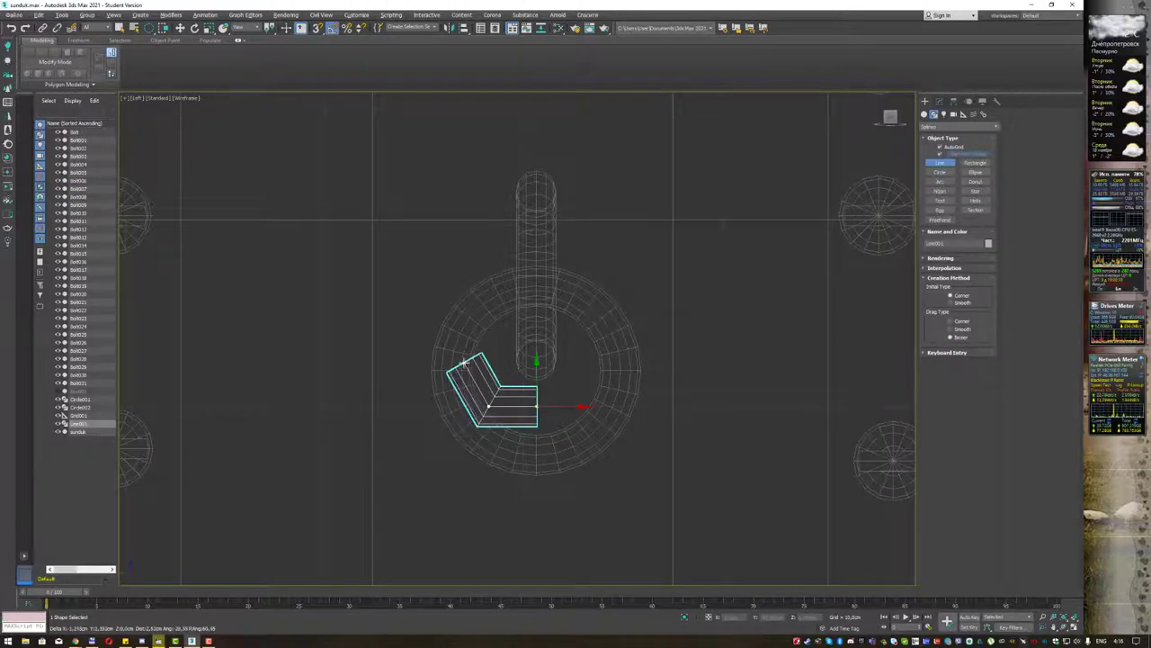
mouse_move(465, 366)
left_mouse_down()
mouse_move(476, 368)
mouse_move(410, 359)
mouse_move(403, 404)
left_mouse_up()
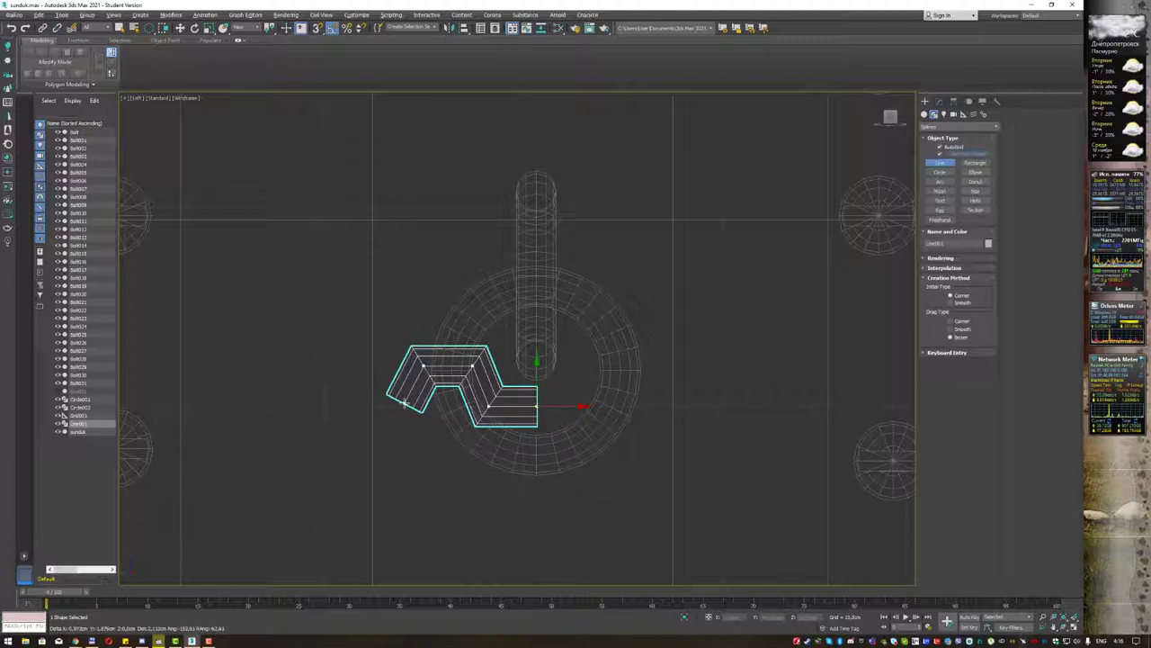
Run the line down and curve its bottom bend smoothly to the right, then finish the spline.
scroll(404, 404, "down", 1)
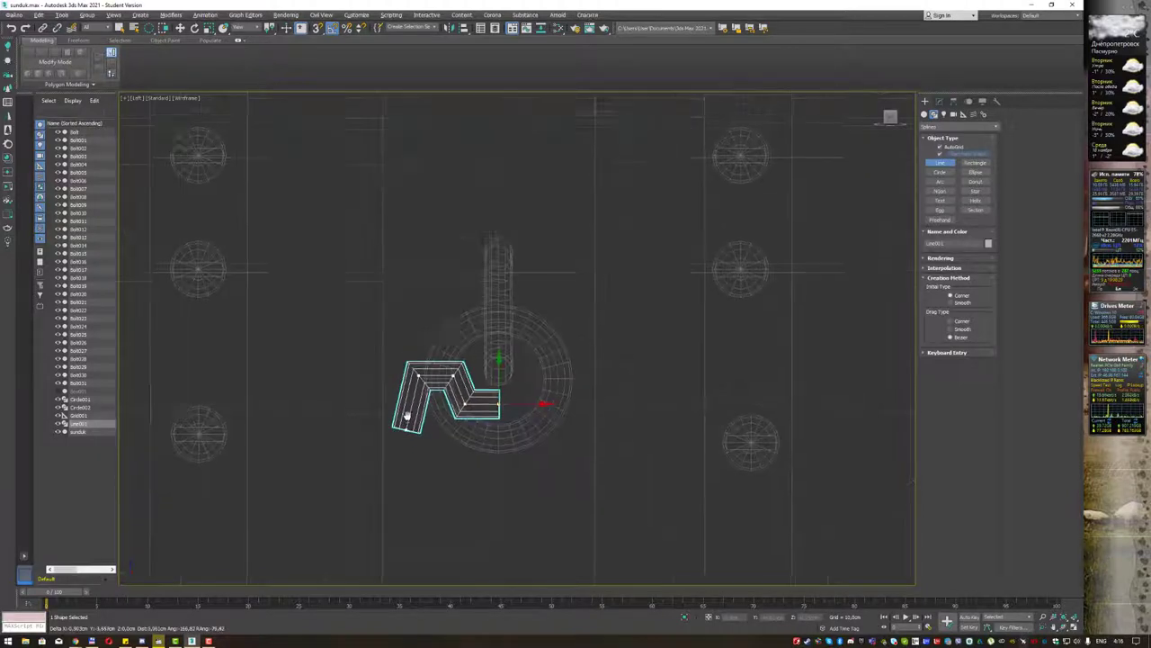
scroll(415, 361, "down", 1)
scroll(415, 361, "down", 1)
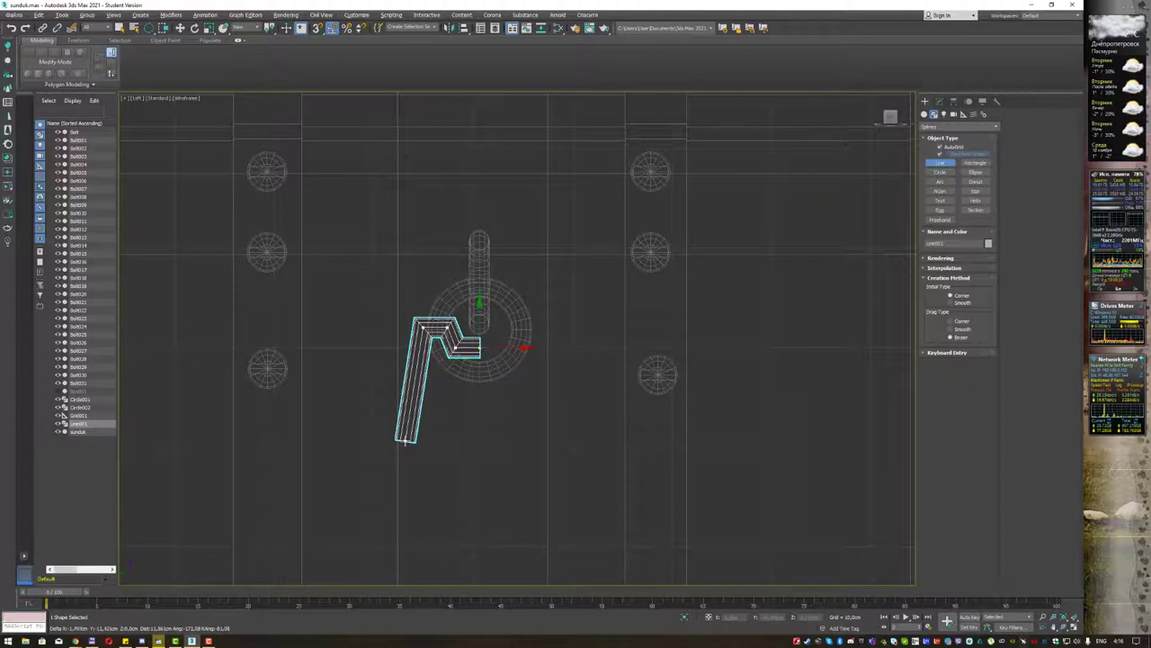
left_click(404, 441)
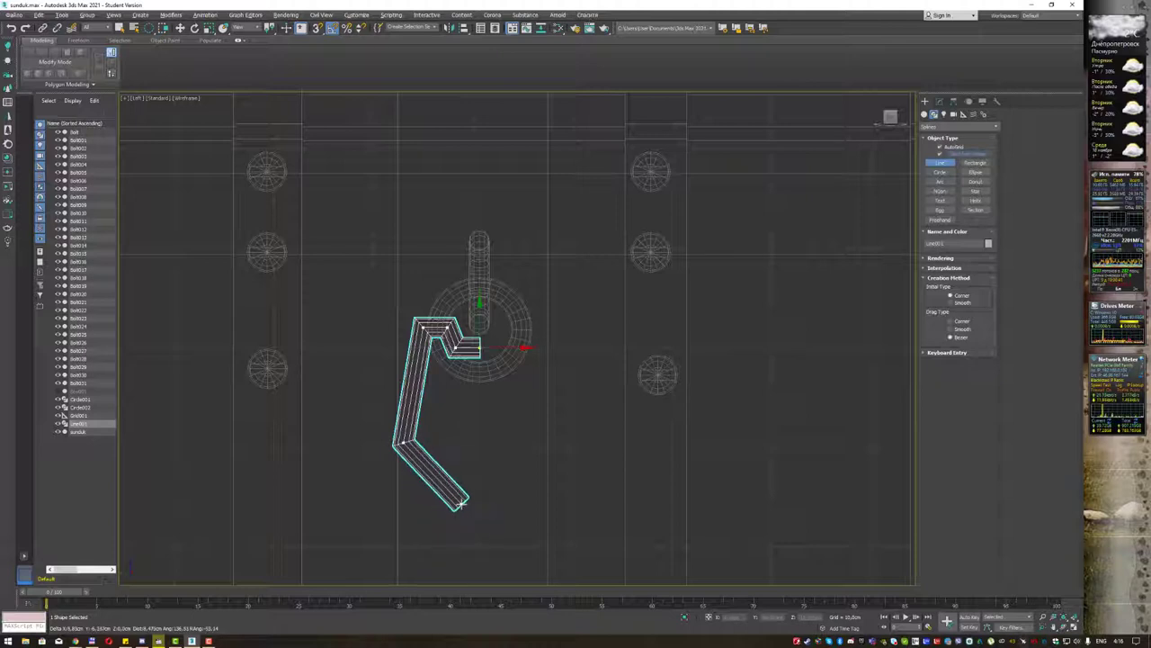
left_click(462, 508)
left_click_drag(478, 490, 491, 507)
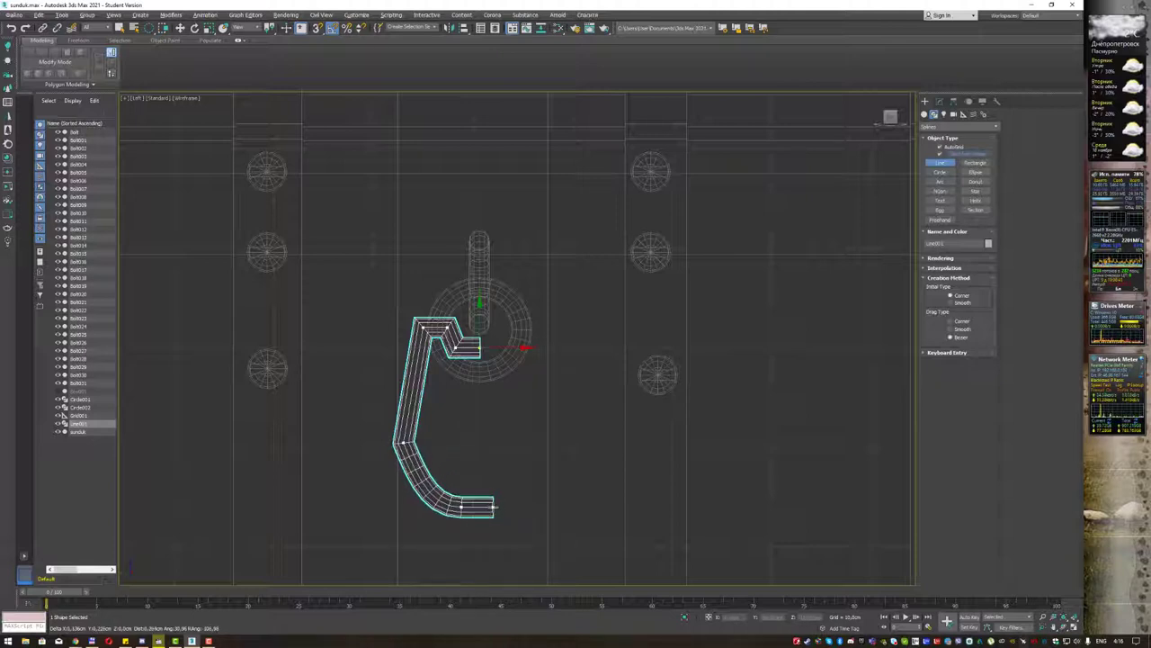
right_click(491, 508)
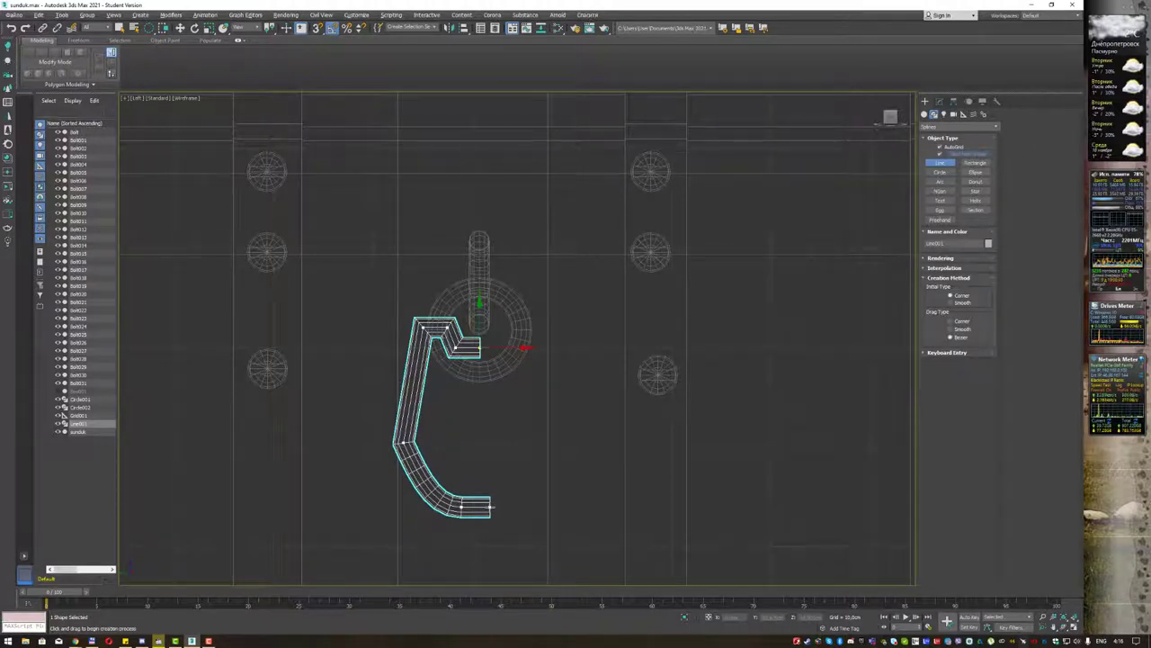
left_click(72, 415)
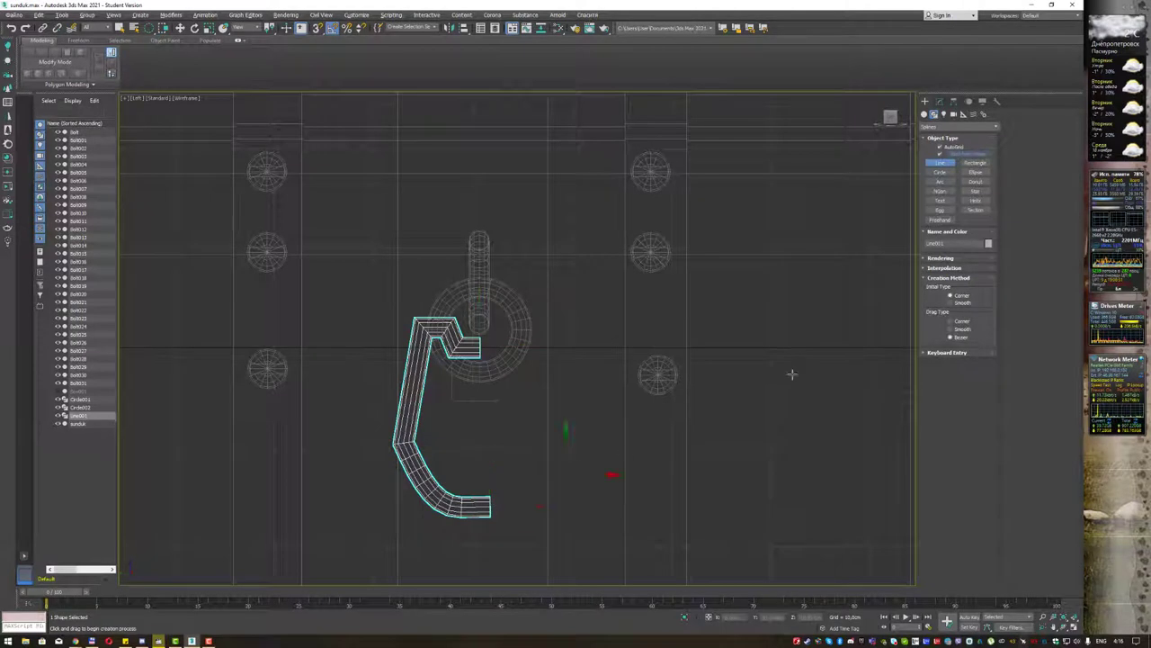
Uncheck Enable In Viewport and Enable In Renderer for Line001, then enter Spline sub-object level.
left_click(941, 104)
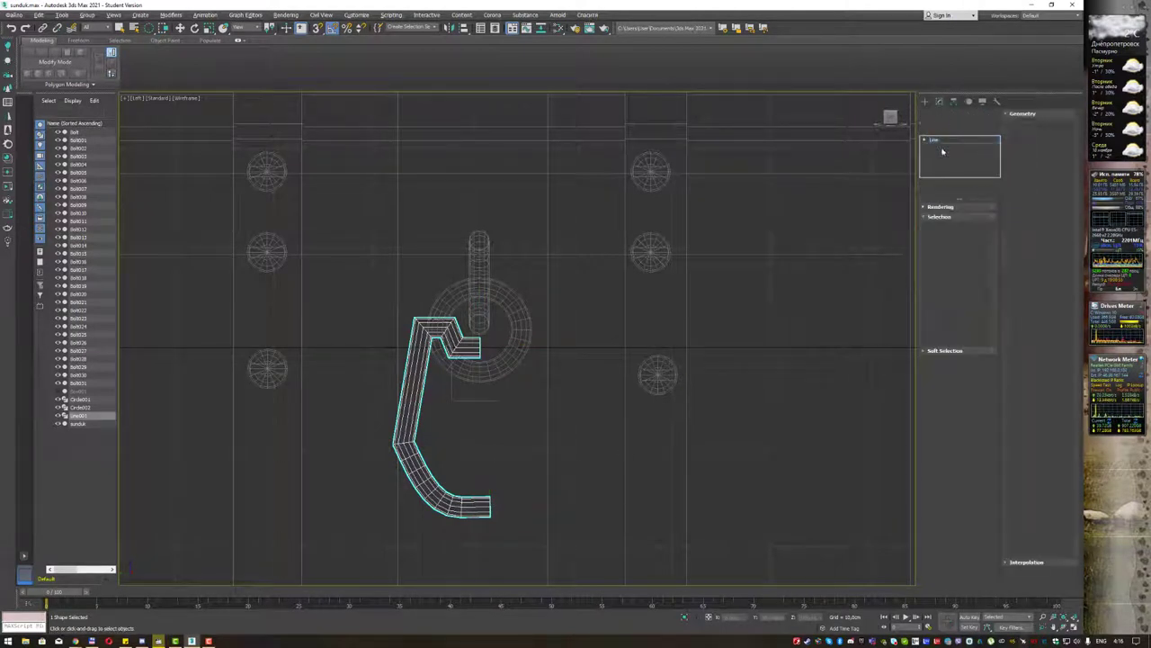
left_click(927, 207)
left_click(928, 223)
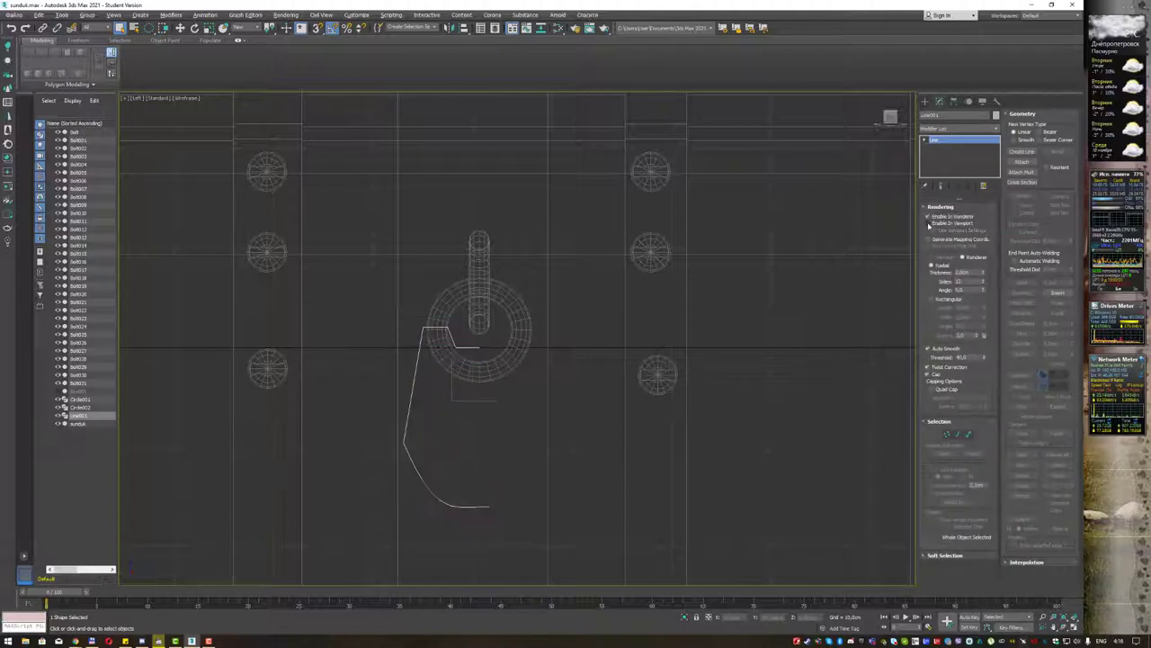
left_click(929, 217)
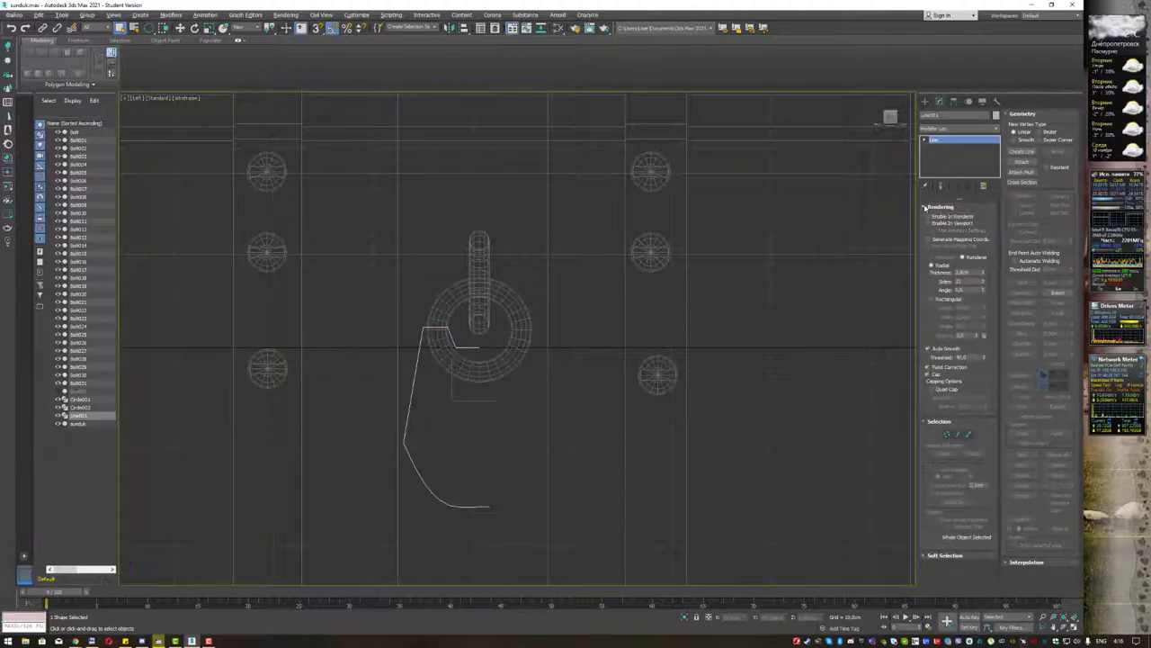
left_click(930, 208)
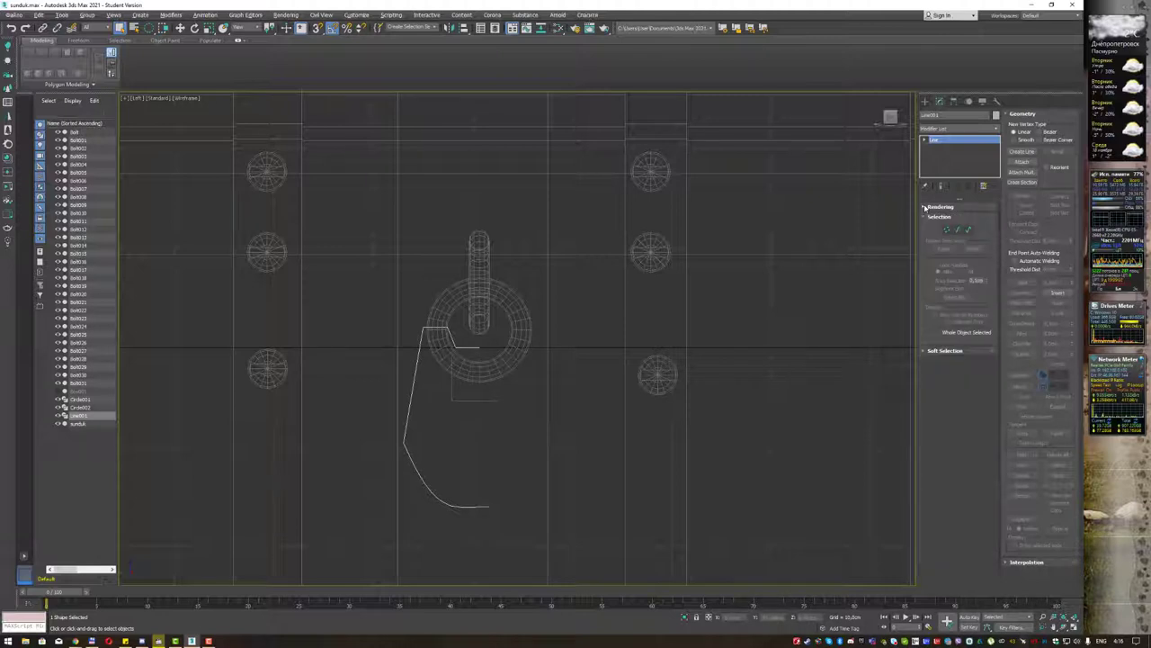
left_click(969, 229)
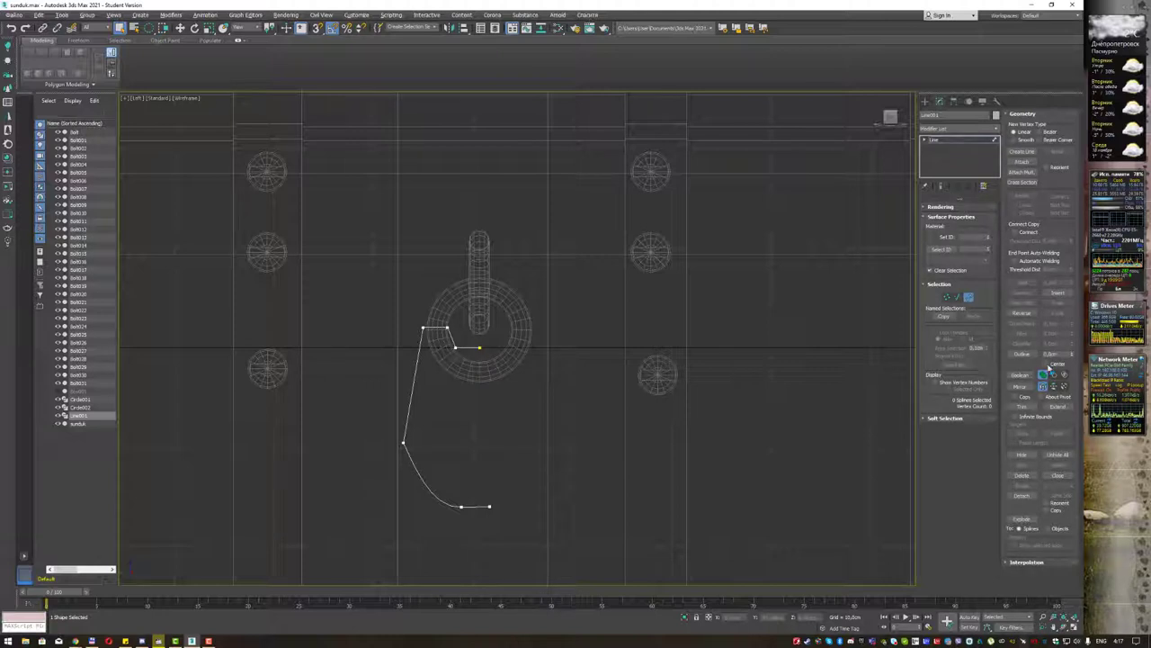
Mirror a copy of the spline half and snap it onto the original, then enter Vertex level.
left_click(1024, 398)
left_click(1021, 387)
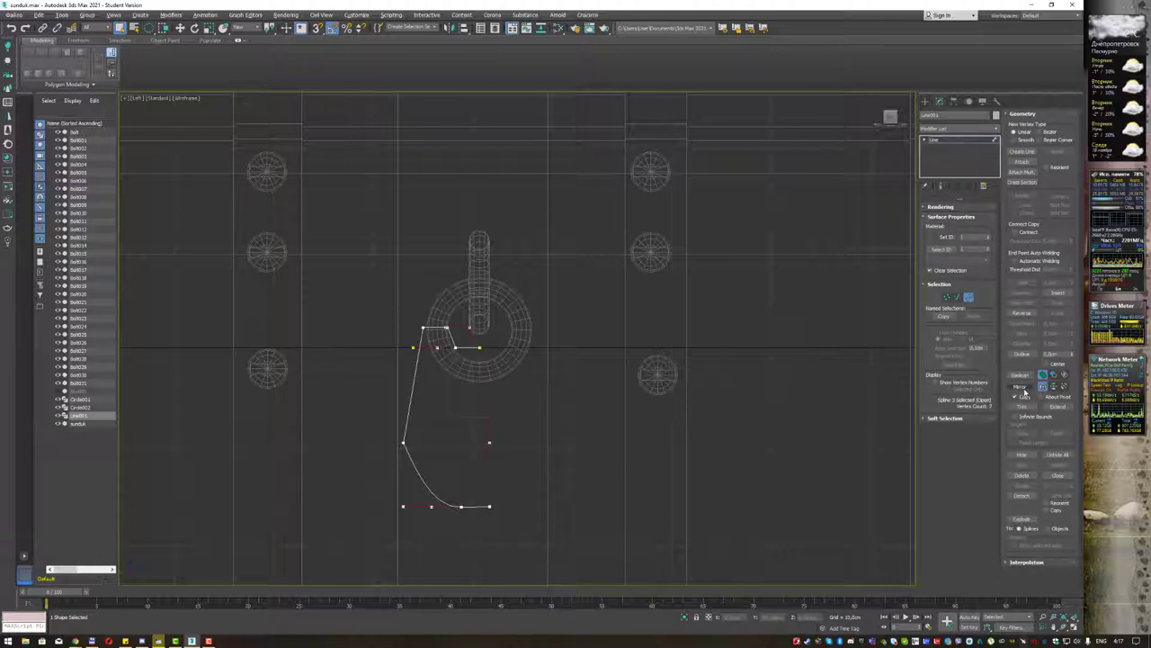
key("w")
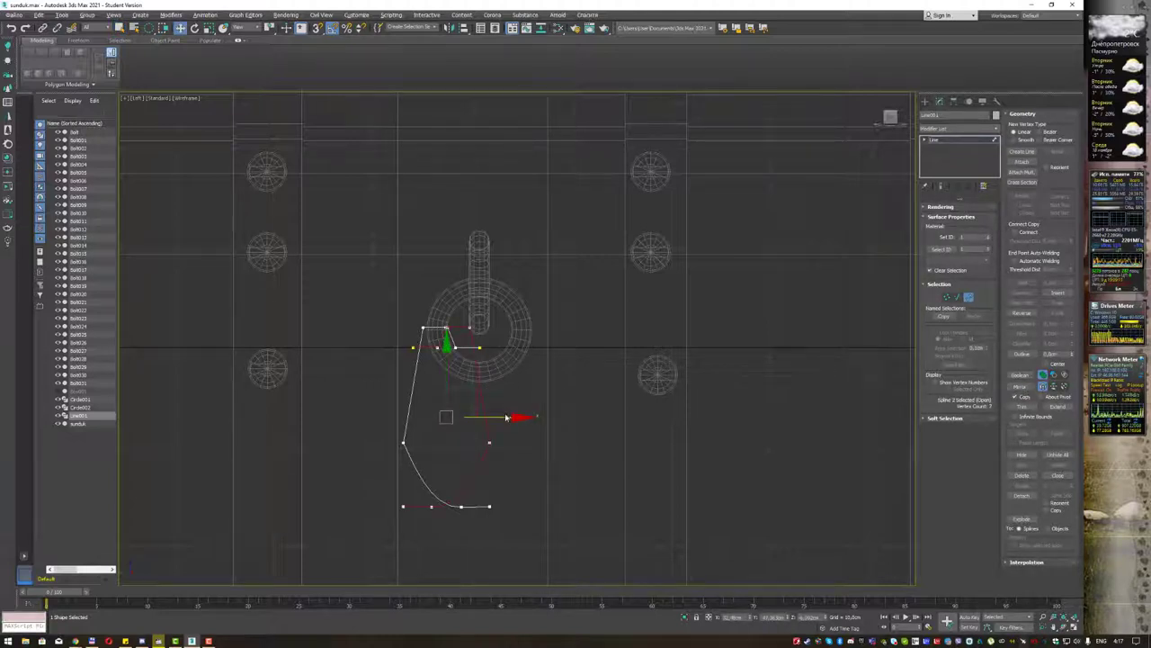
left_click_drag(504, 415, 606, 407)
key("s")
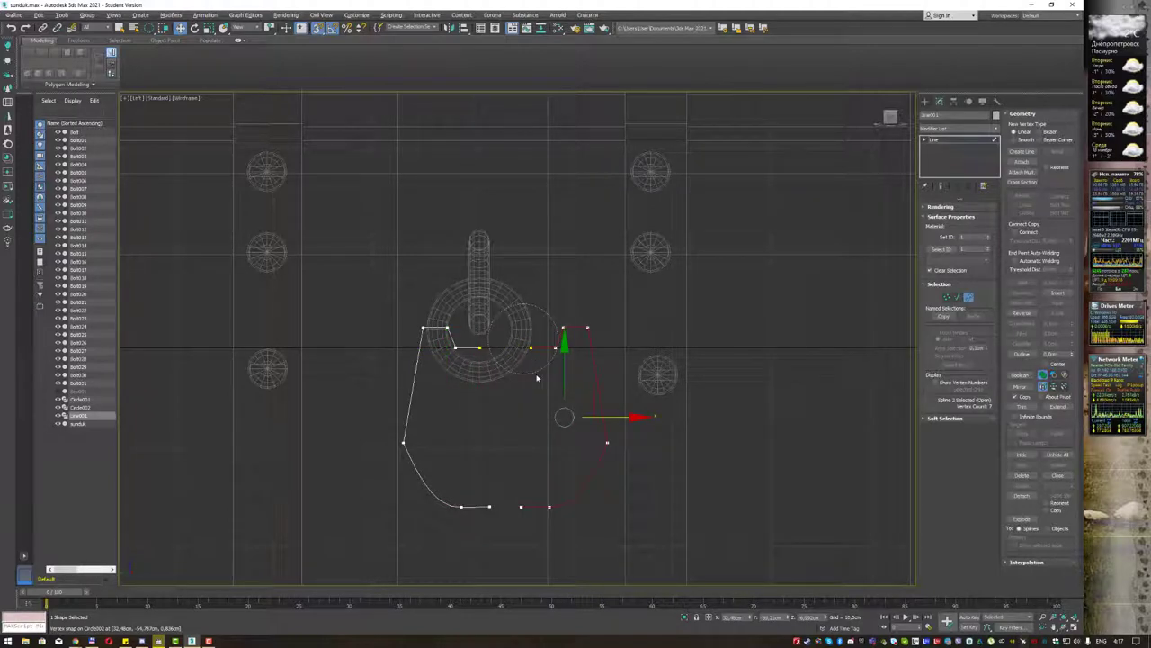
mouse_move(534, 368)
left_mouse_down()
mouse_move(497, 347)
mouse_move(522, 379)
left_mouse_up()
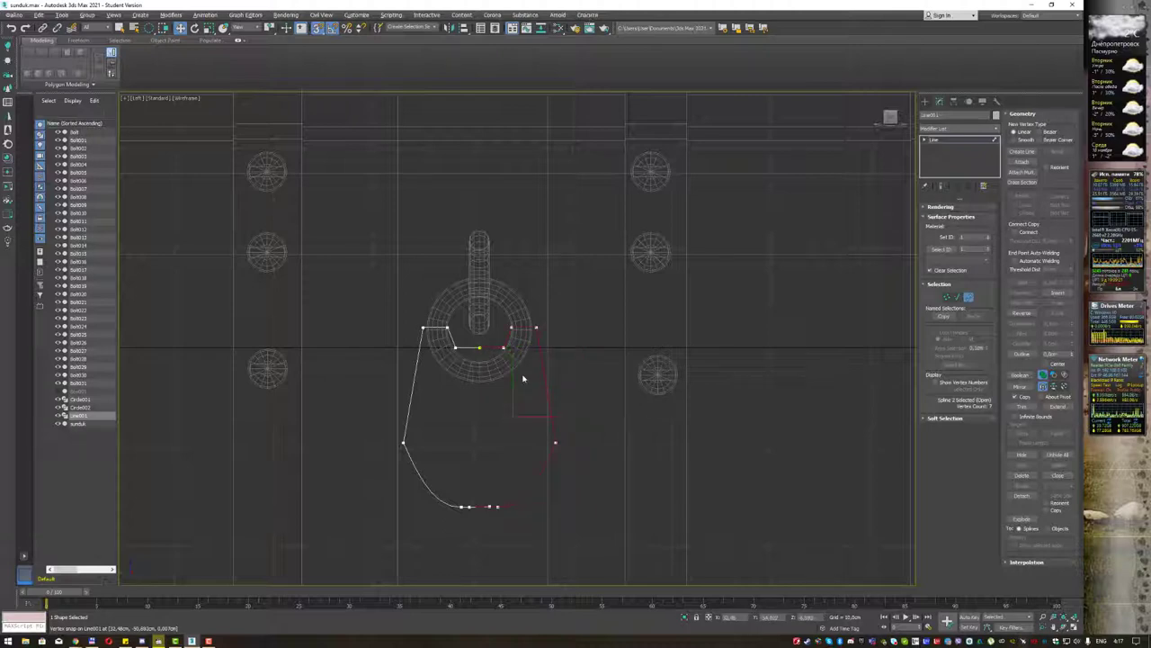
key("q")
key("1")
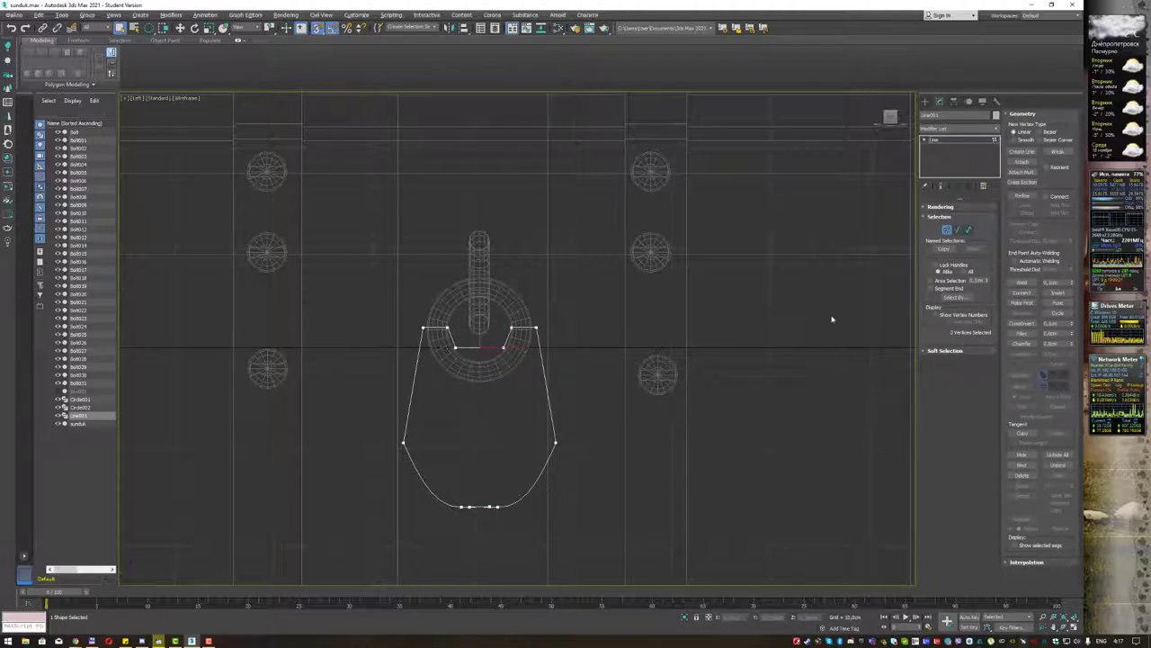
Weld the coincident seam vertices at the top and bottom of the outline.
left_click(1024, 283)
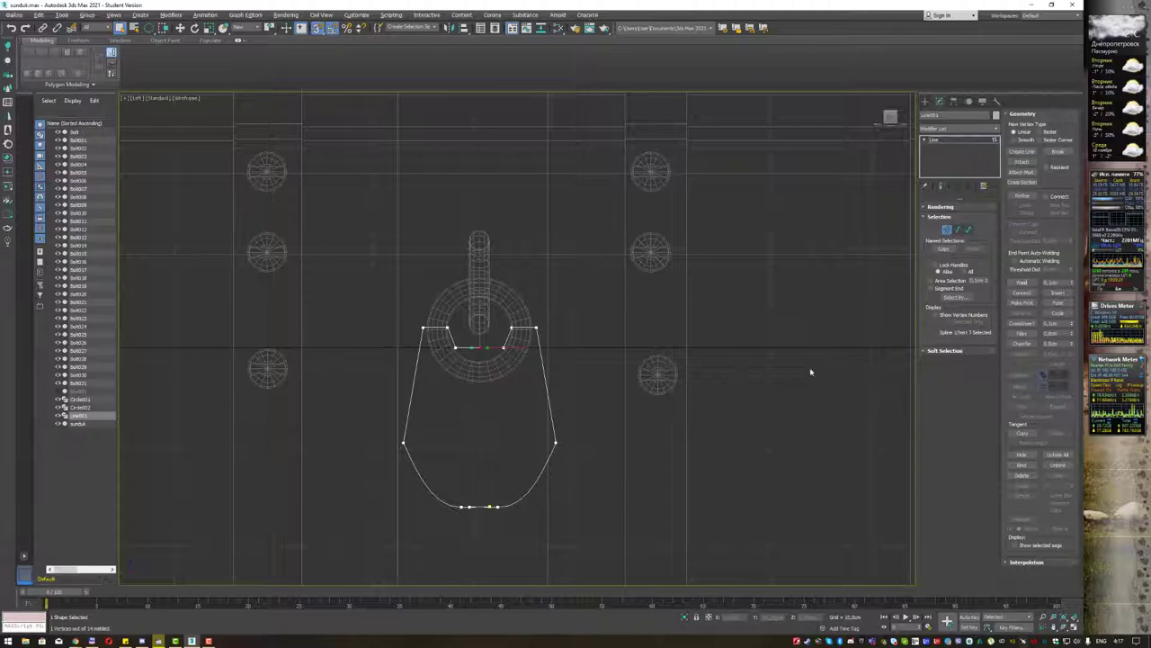
middle_click_drag(509, 520, 513, 401)
scroll(495, 411, "up", 2)
scroll(494, 413, "up", 2)
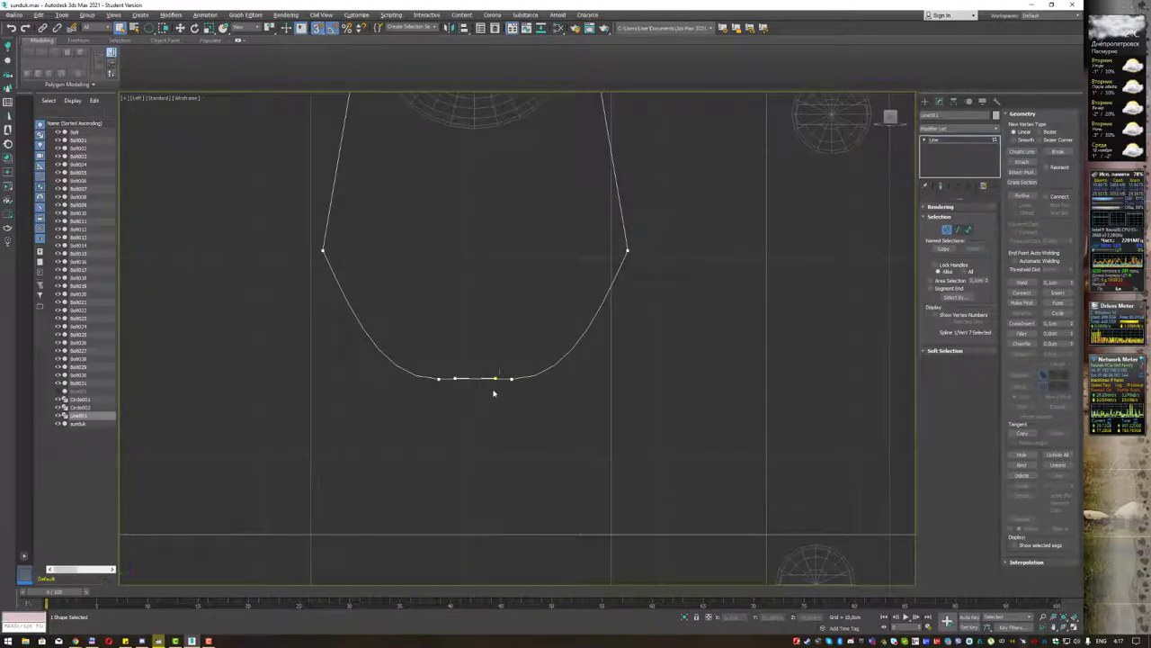
left_click_drag(482, 375, 493, 393)
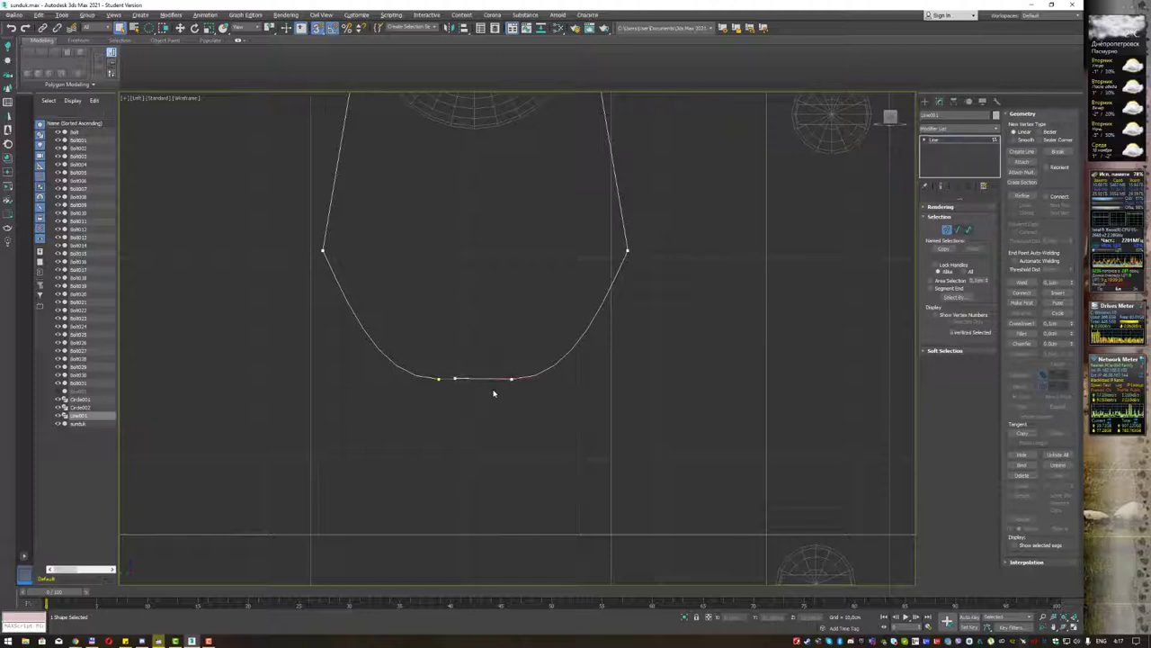
left_click(493, 393)
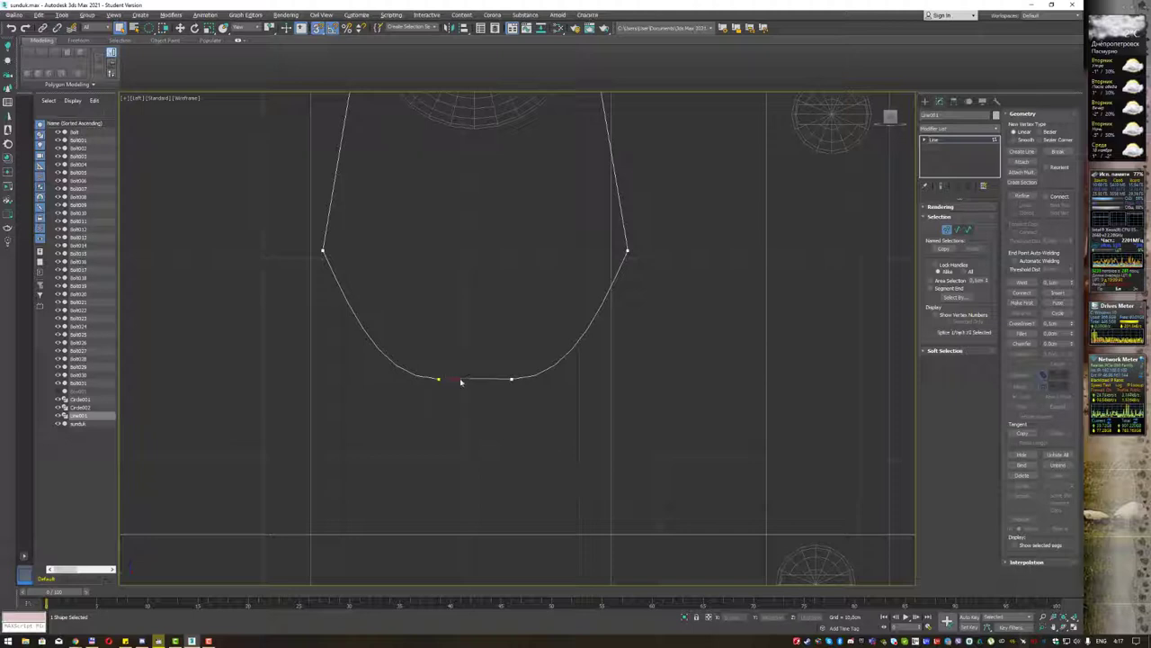
key("w")
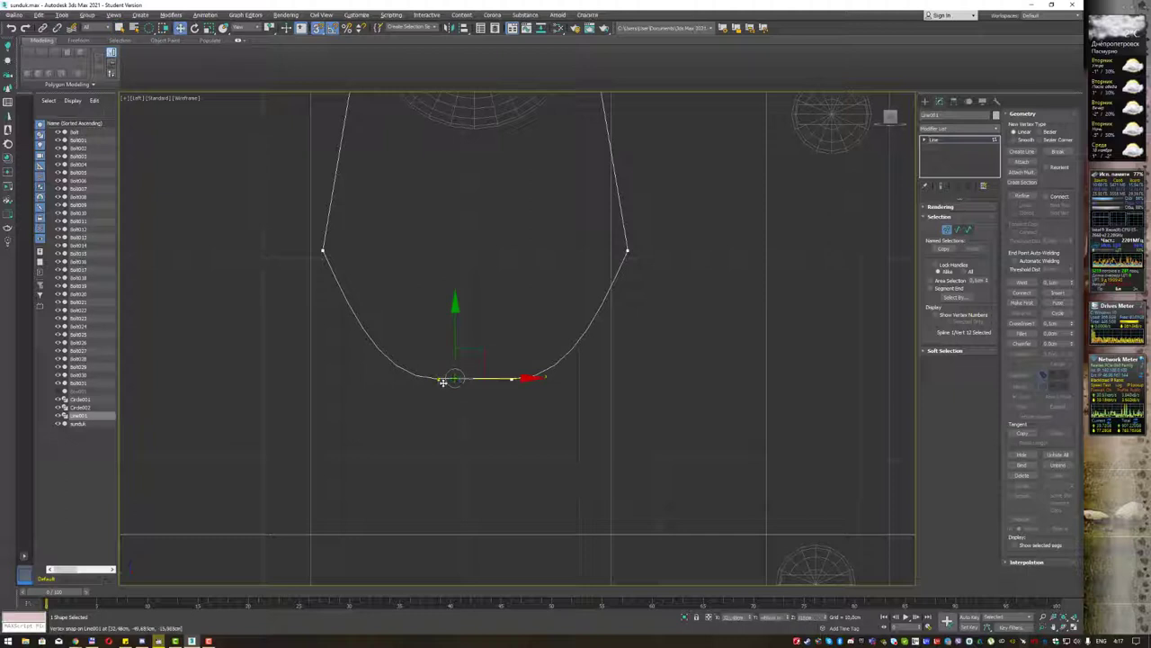
left_click(481, 411)
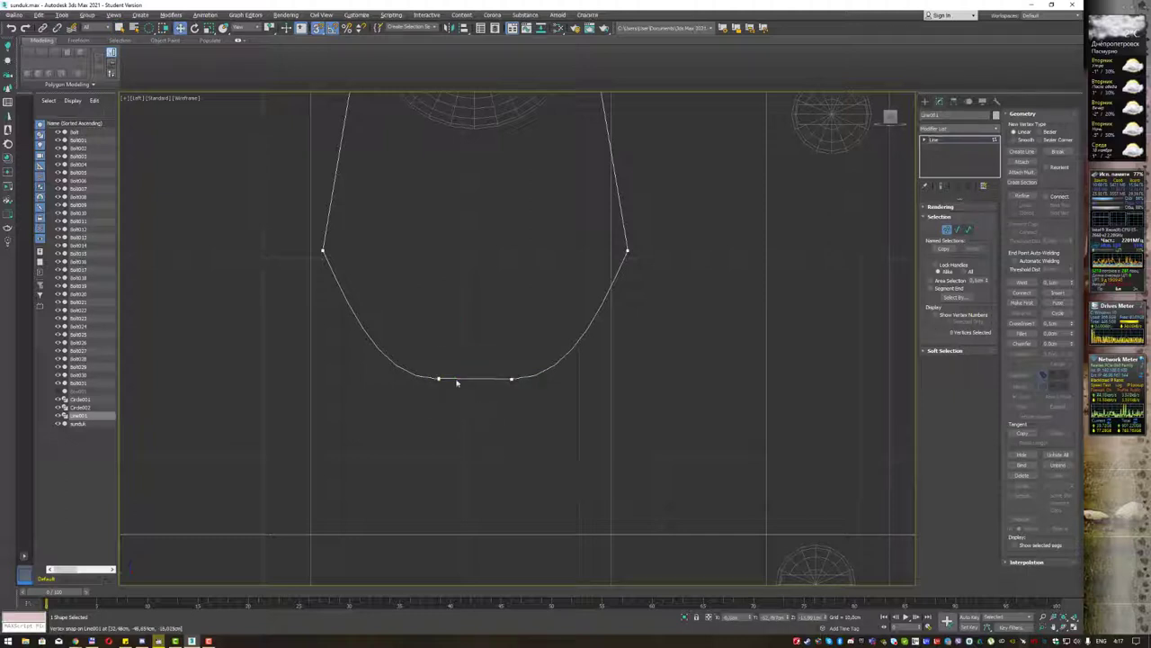
left_click_drag(422, 364, 451, 404)
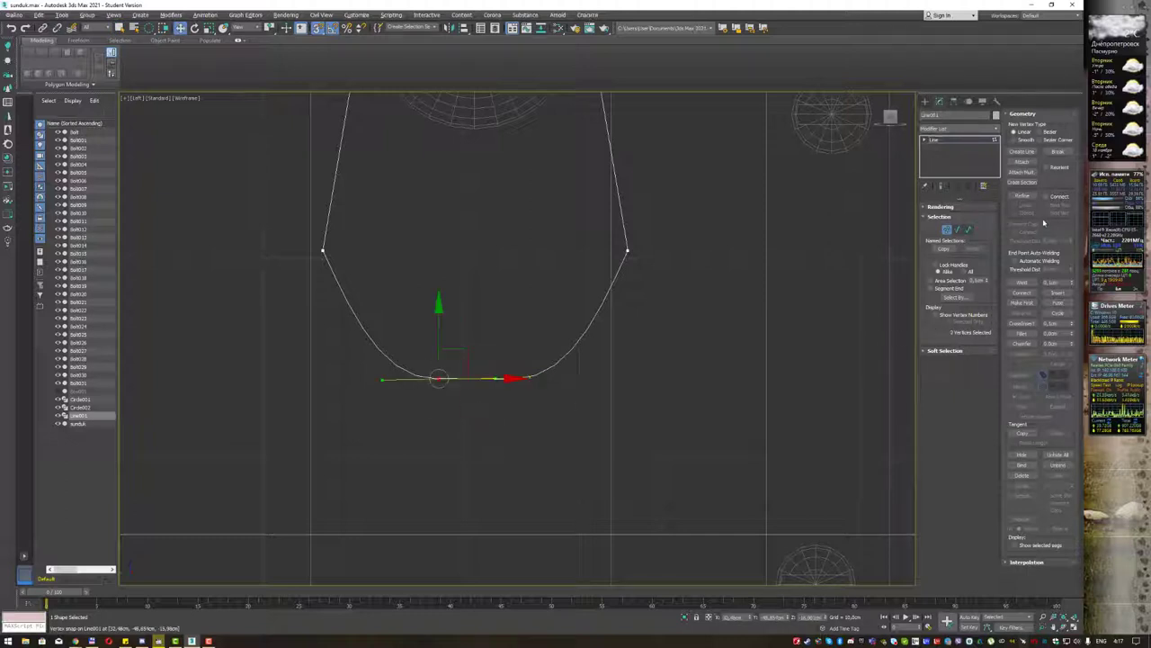
left_click(1022, 282)
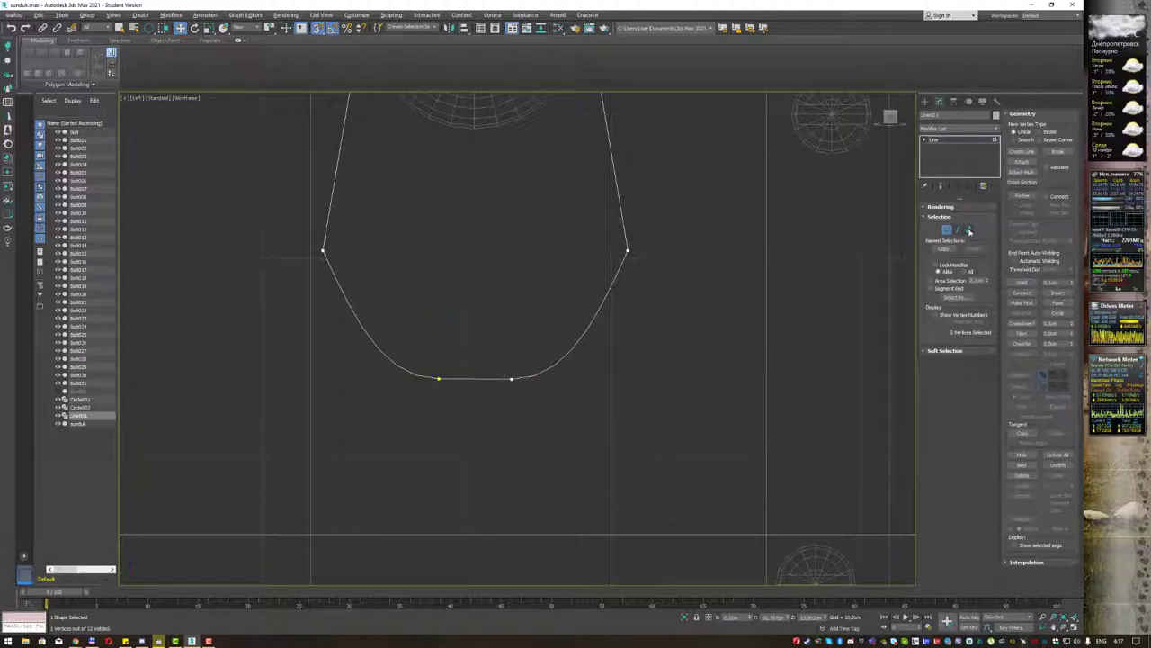
Select the closed outline at Spline level, then exit sub-object editing.
left_click(967, 230)
middle_click_drag(671, 266, 633, 360)
scroll(633, 361, "down", 2)
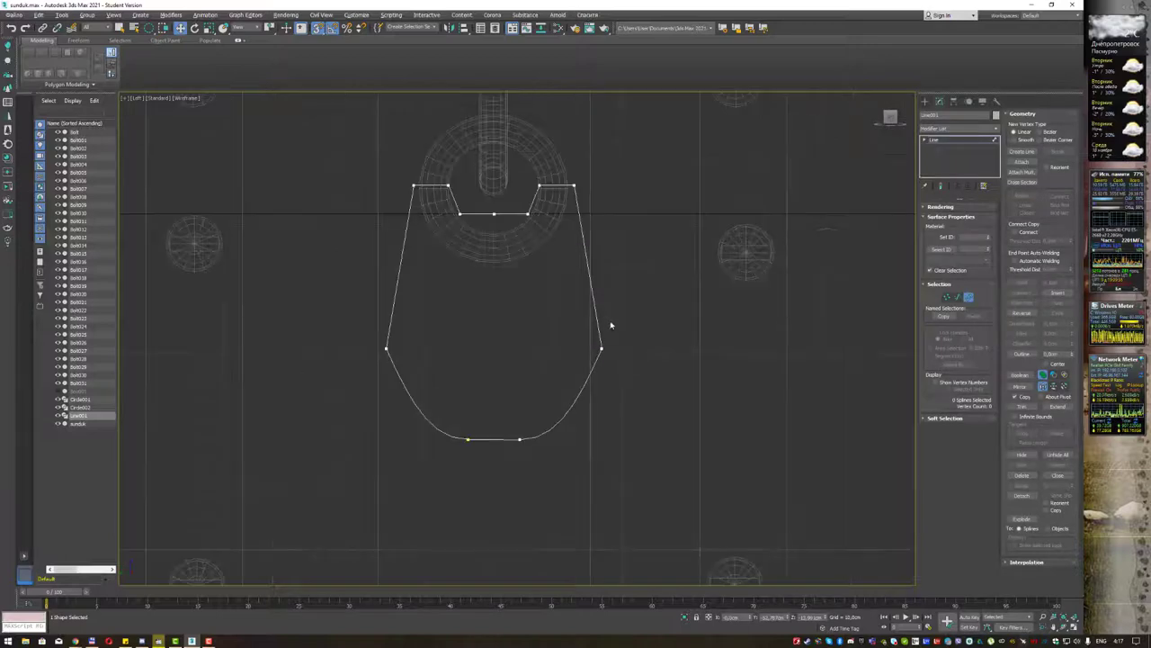
left_click(596, 313)
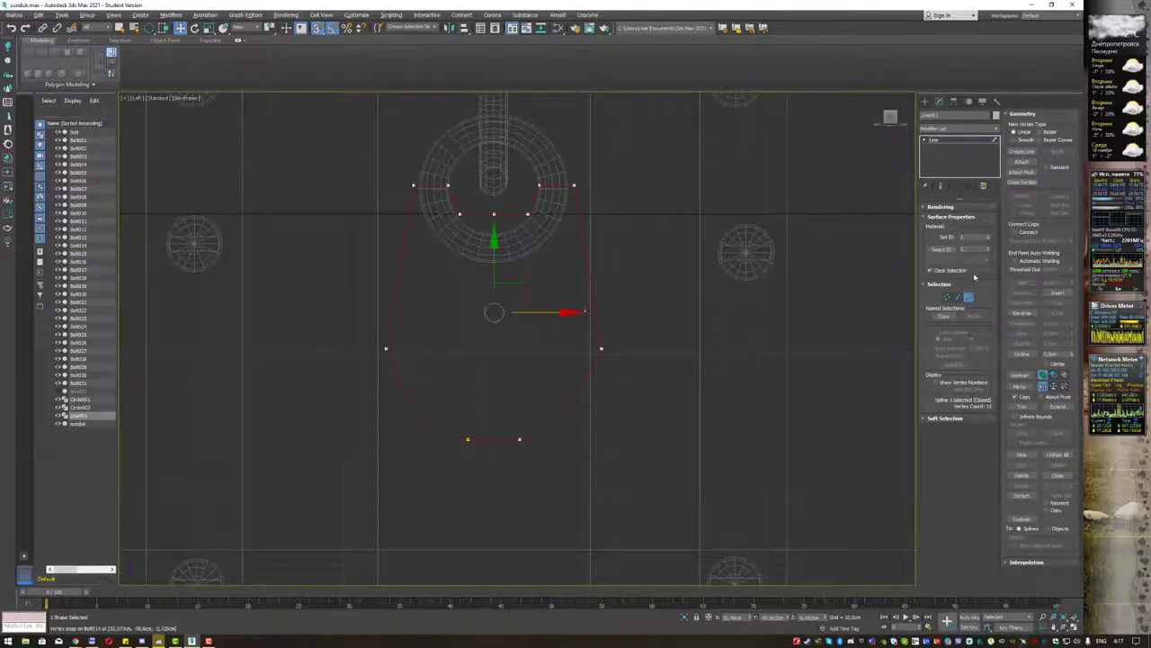
left_click(969, 297)
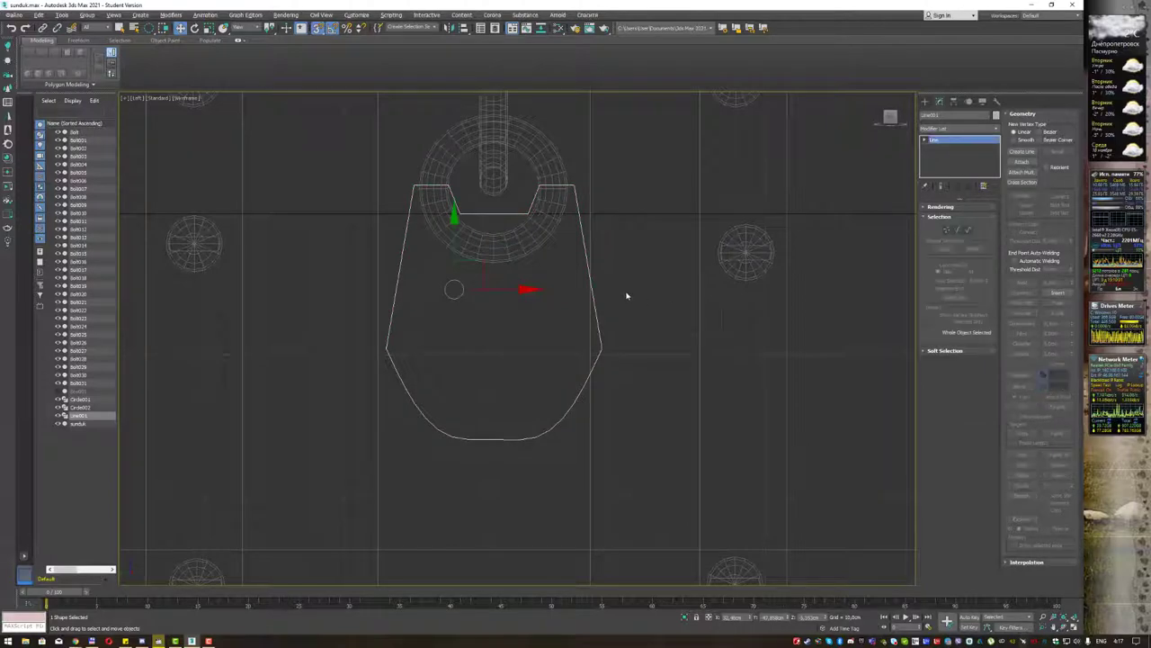
Centre Line001's pivot using Affect Pivot Only and Center to Object, then return to Modify.
key("p")
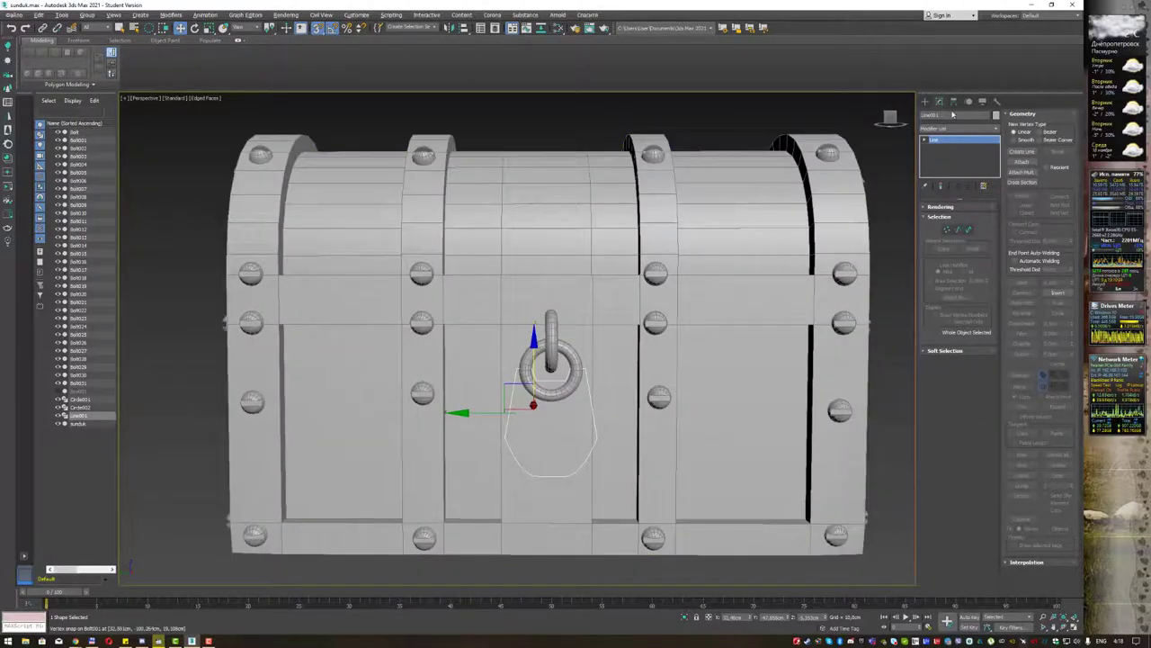
left_click(953, 101)
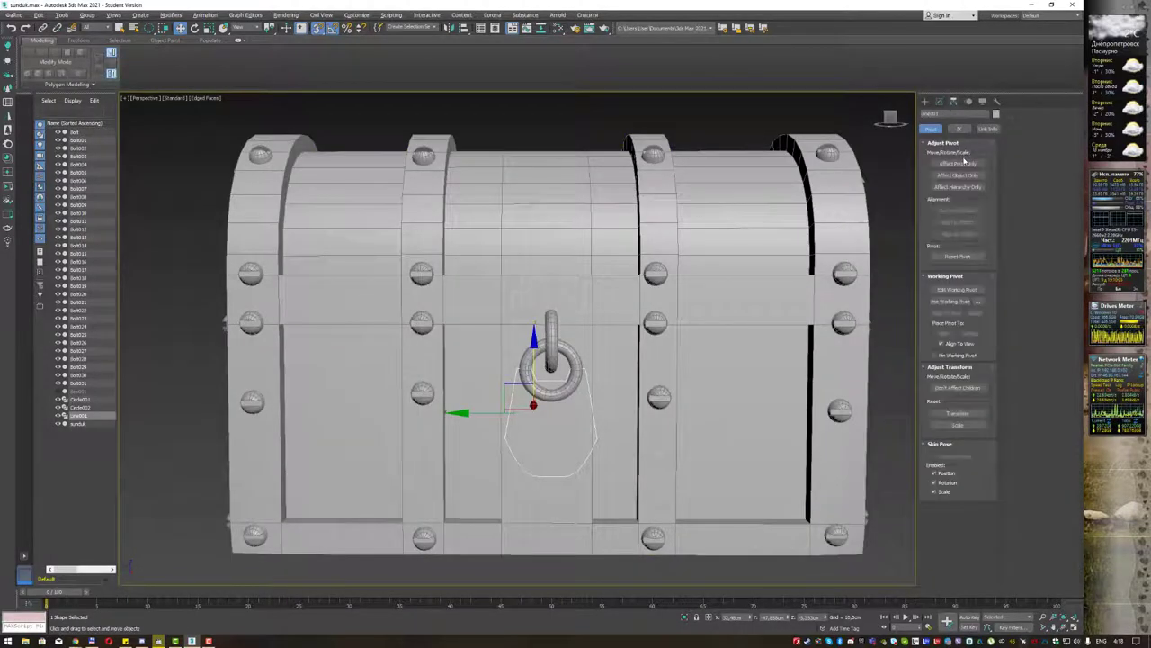
left_click(962, 163)
left_click(957, 210)
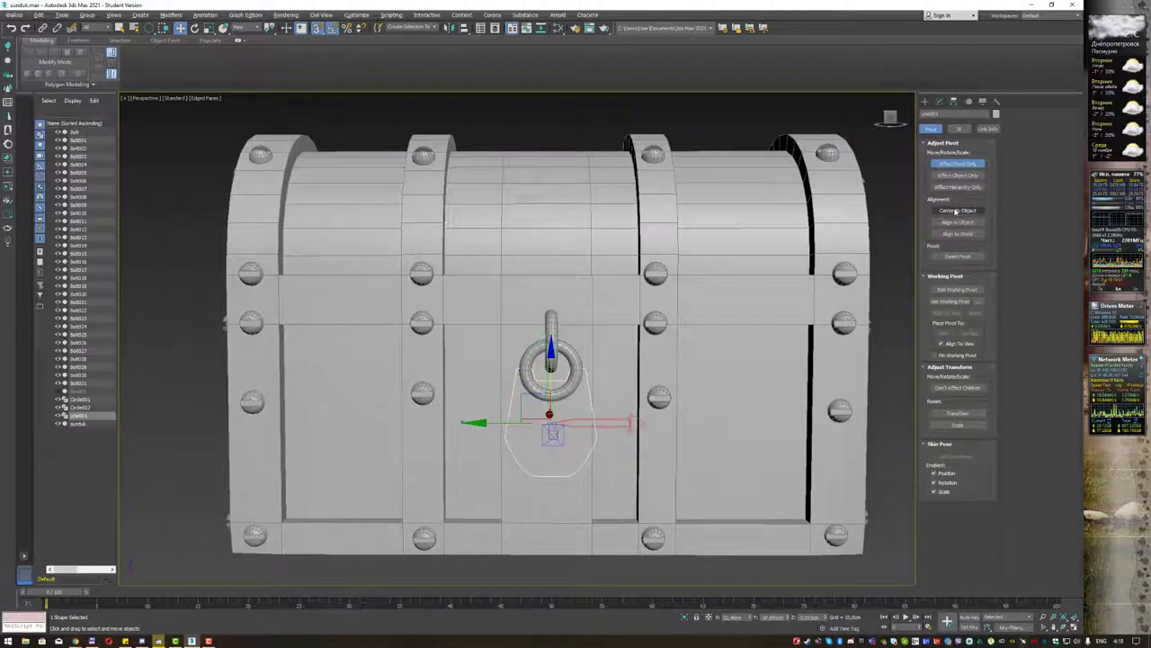
left_click(952, 164)
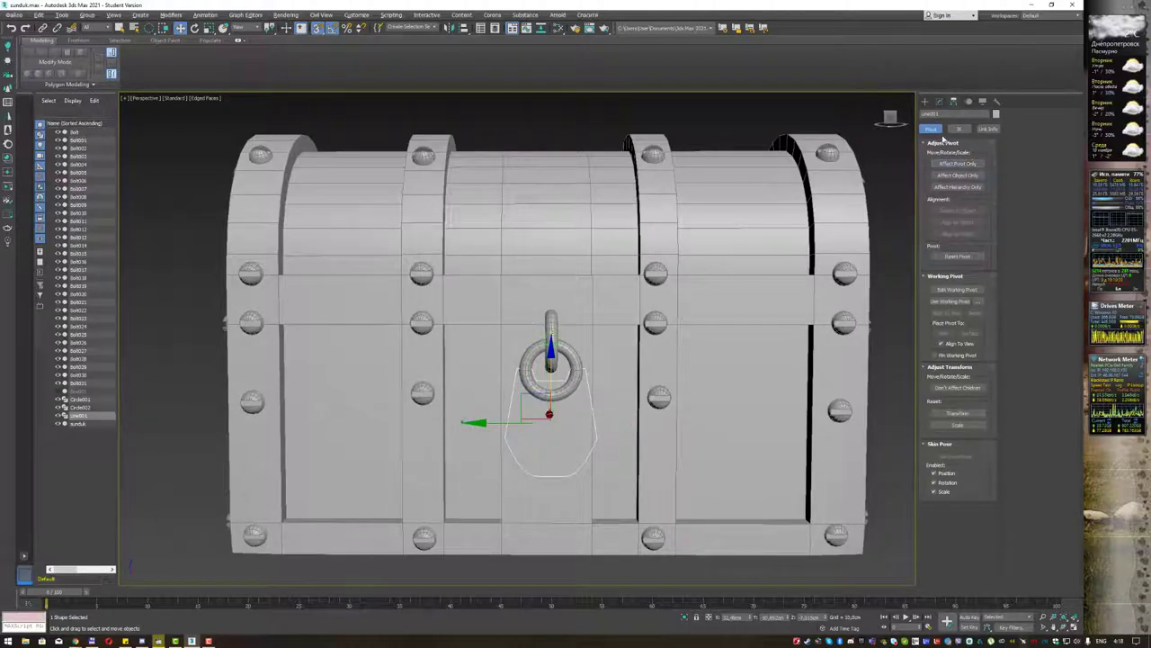
left_click(939, 102)
key("q")
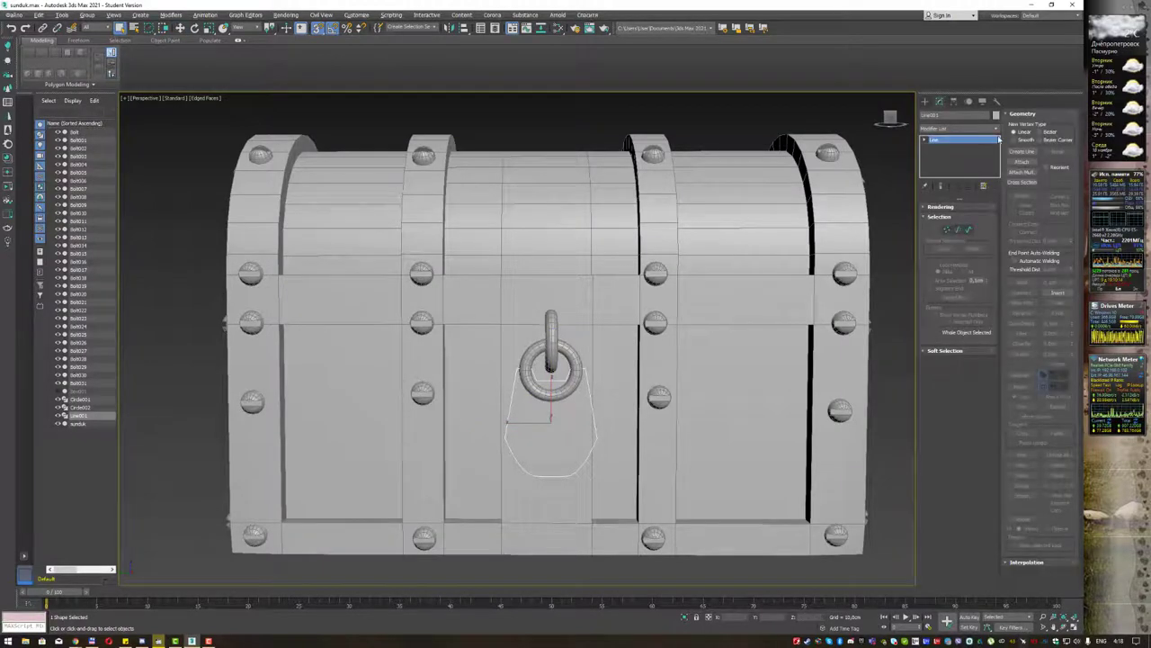
Add a Shell modifier to Line001 and set its Outer Amount to 0.
left_click(996, 130)
type("sh")
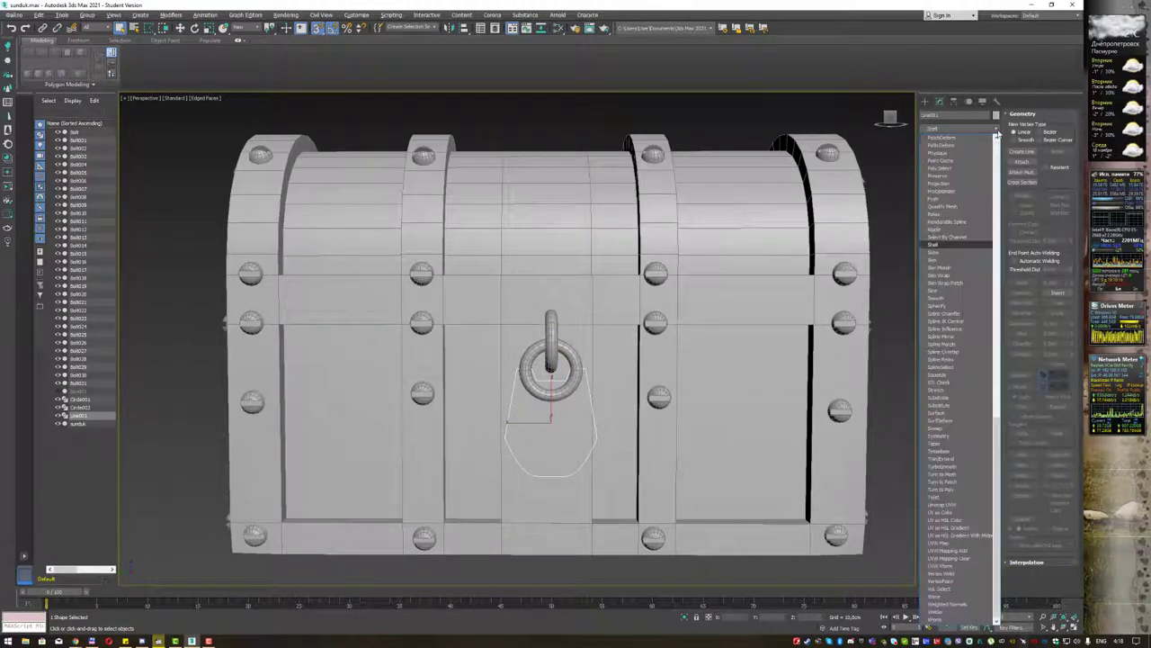
key("Return")
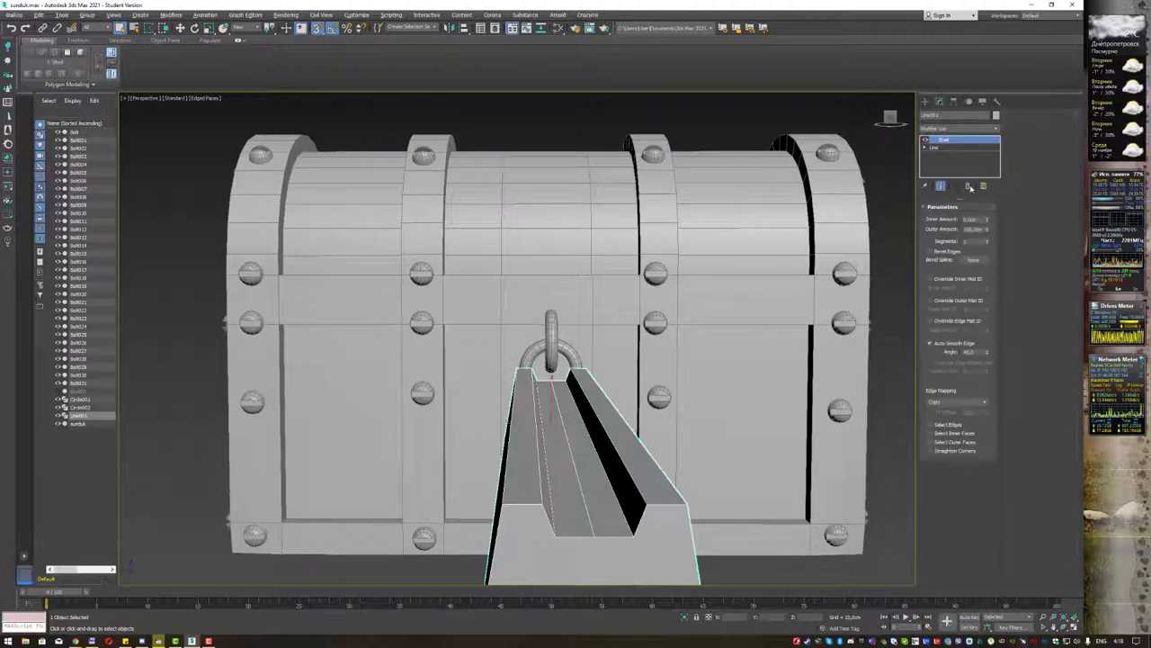
right_click(987, 230)
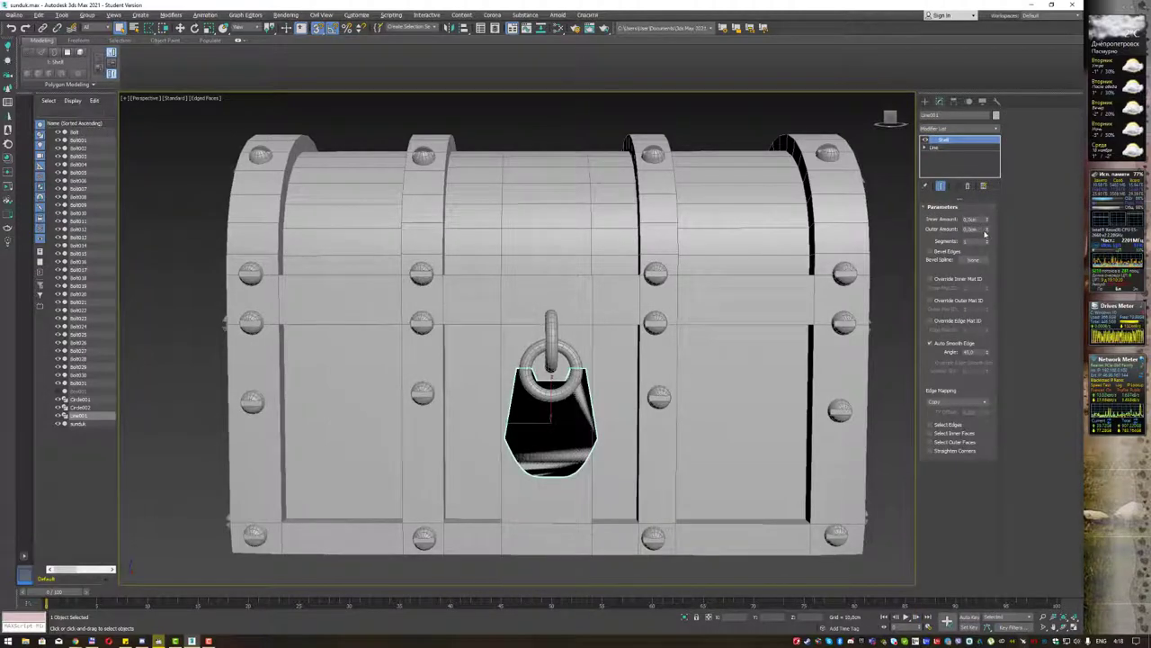
double_click(971, 228)
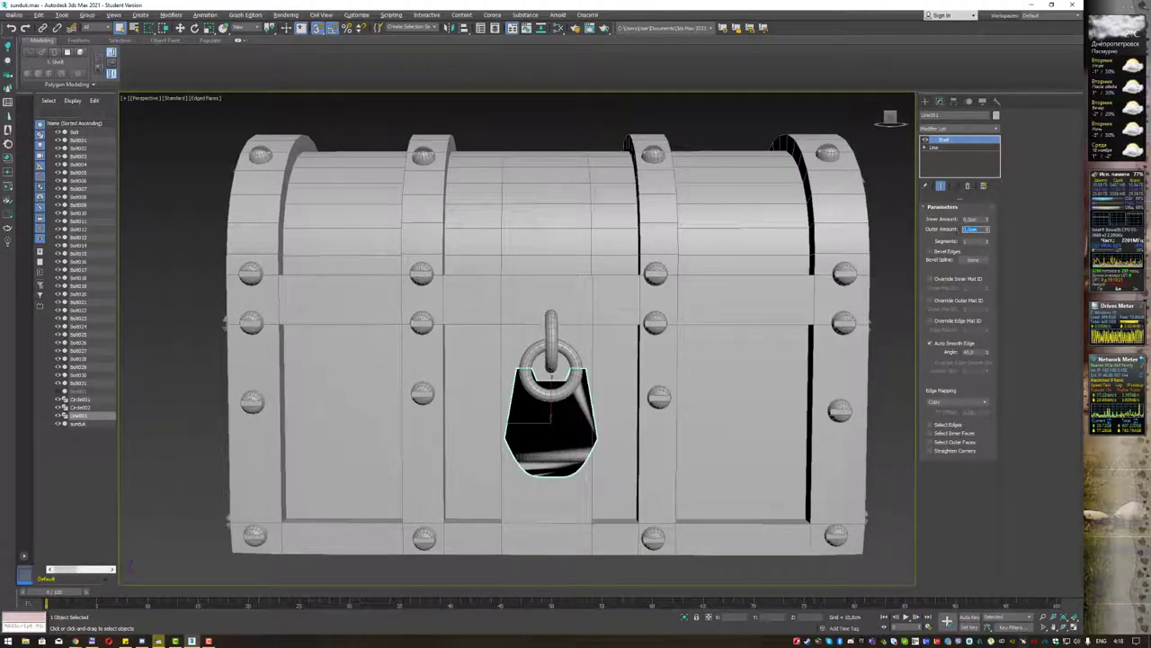
type("0")
key("Return")
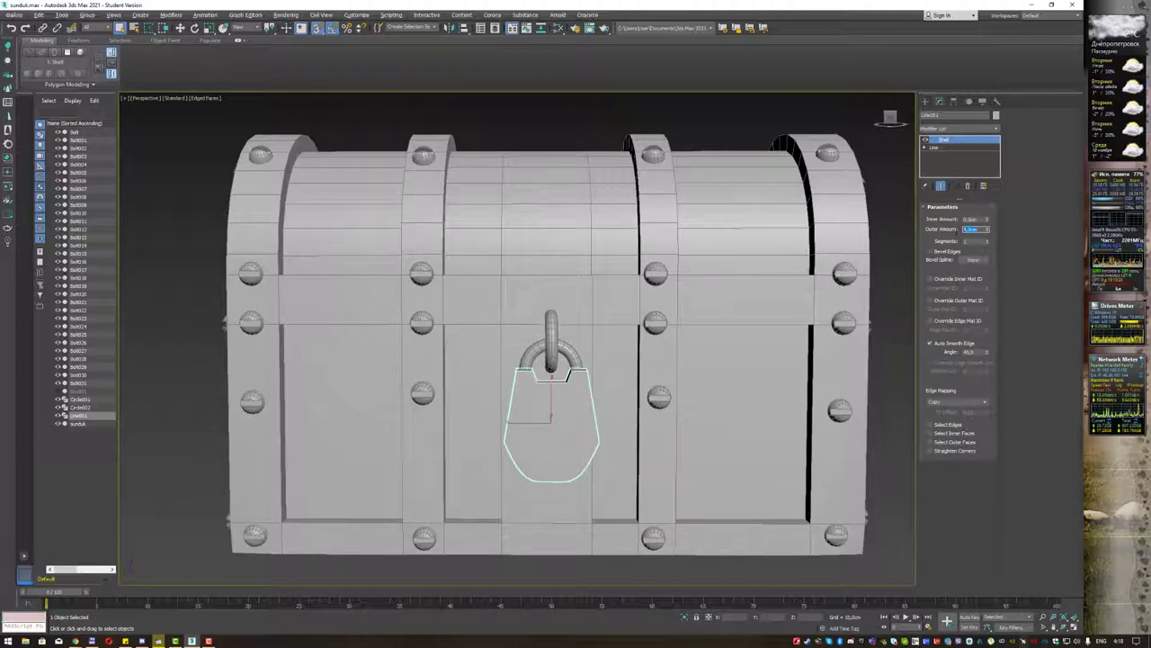
Re-enter the Outer Amount to thin the plate, then select the hook ring above it.
mouse_move(704, 340)
middle_mouse_down("alt")
mouse_move(656, 368)
mouse_move(826, 278)
middle_mouse_up("alt")
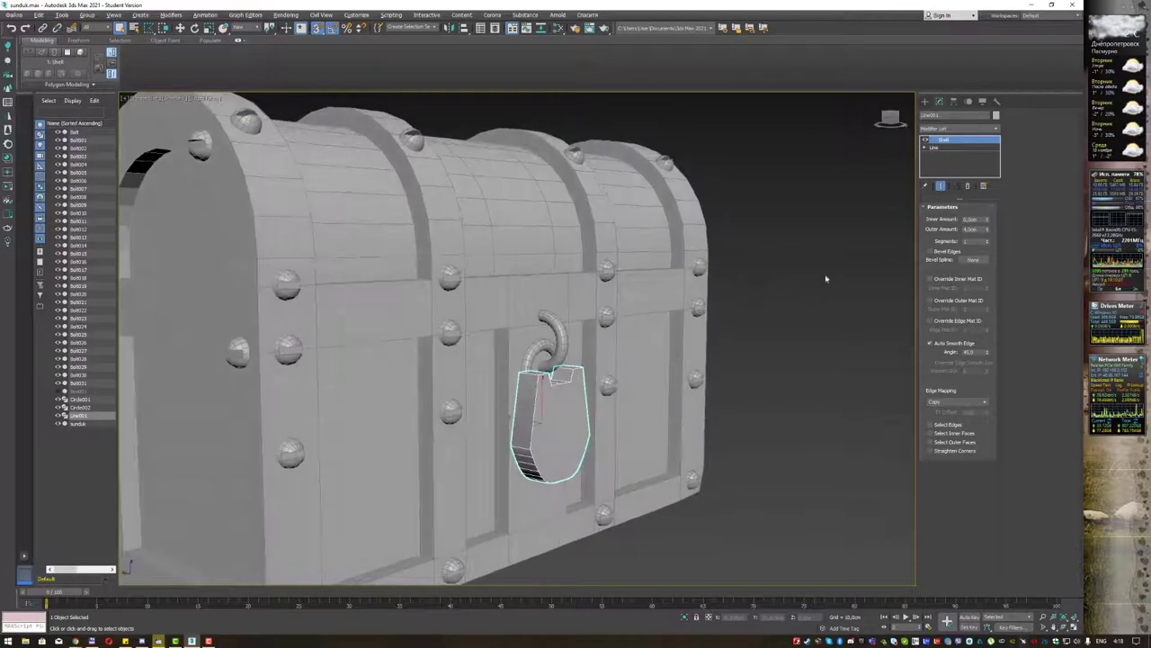
left_click(974, 229)
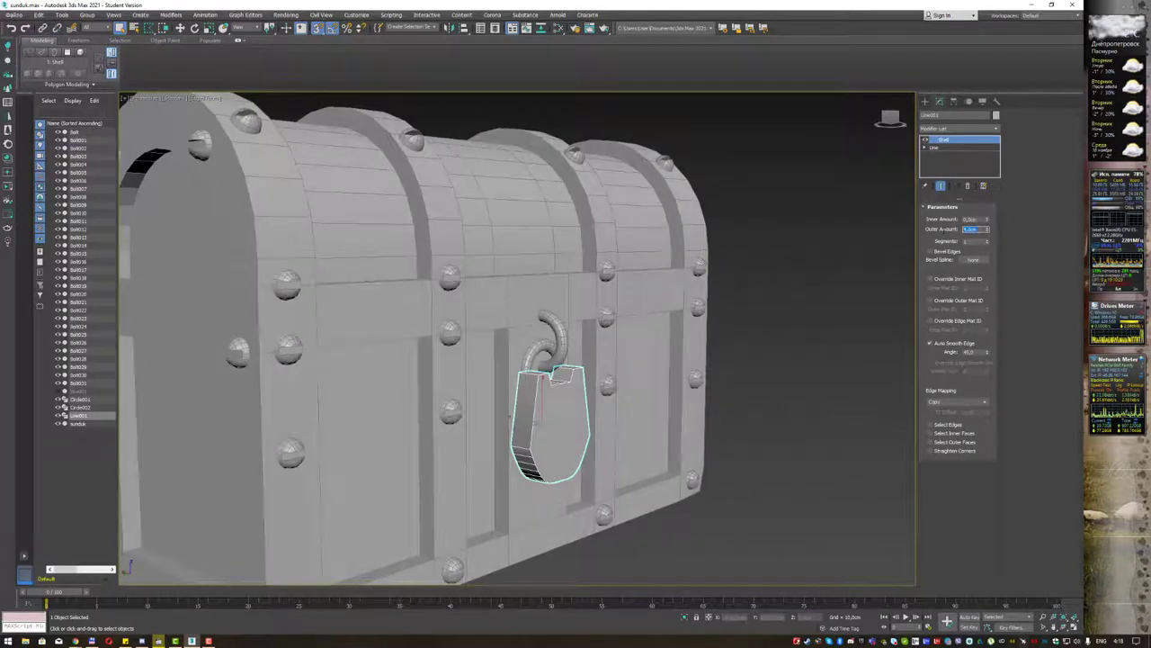
key("Return")
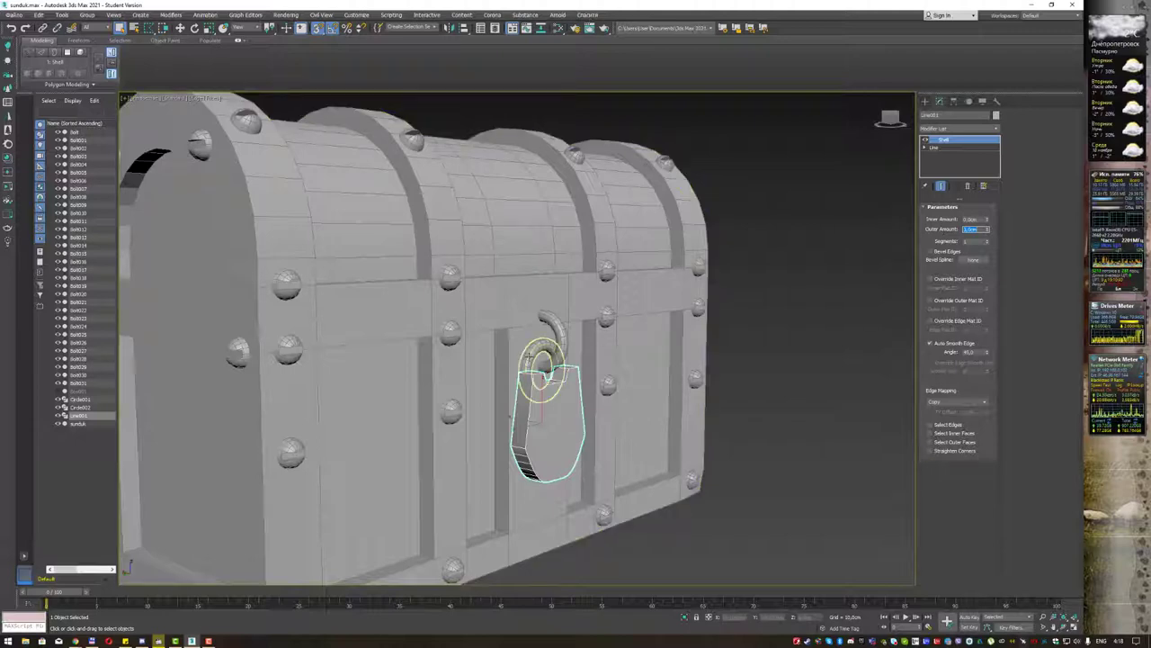
left_click(529, 355)
Slide the hook ring and the padlock plate slightly left in the Front view.
key("w")
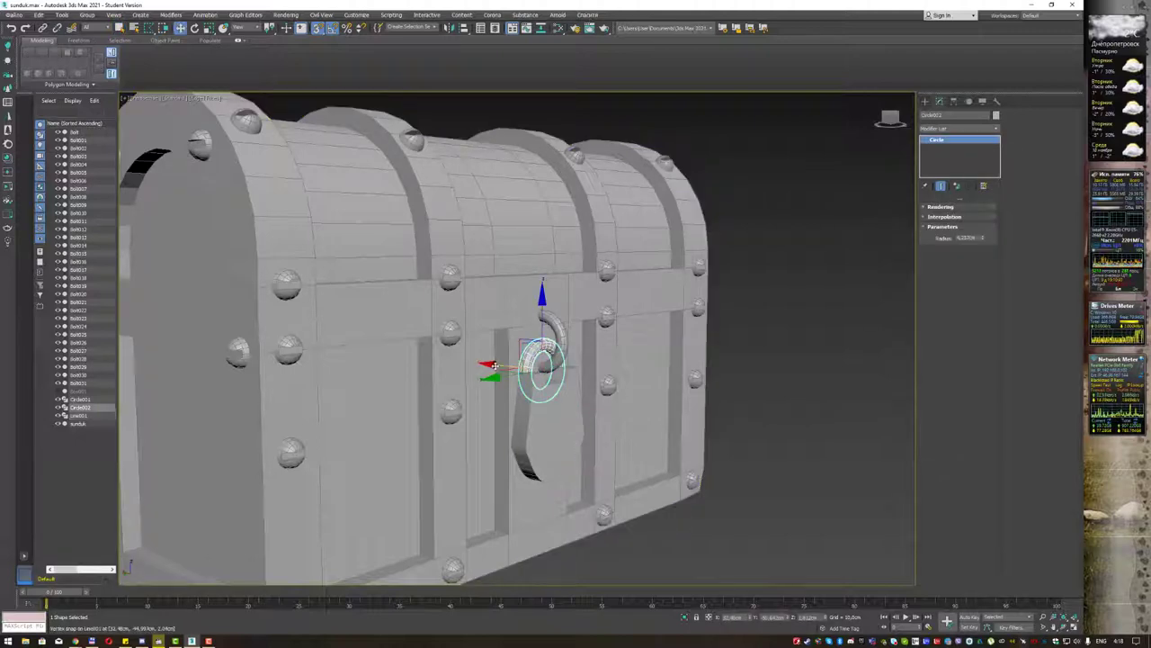
left_click_drag(494, 365, 513, 368)
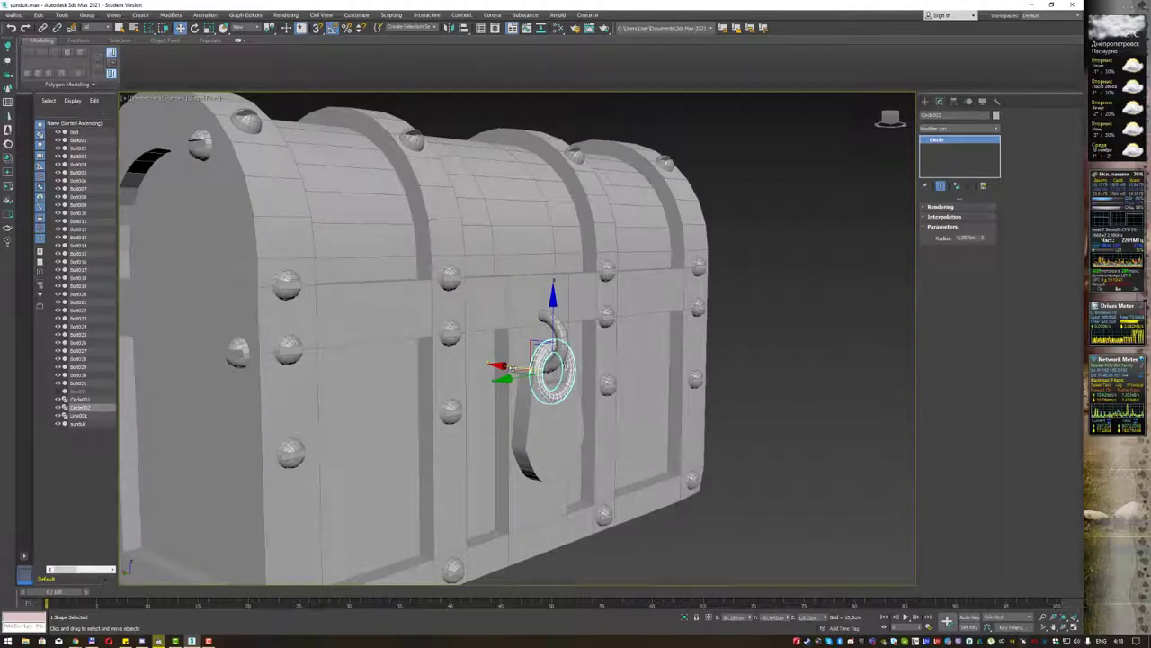
key("f")
scroll(429, 378, "up", 2)
scroll(428, 378, "up", 2)
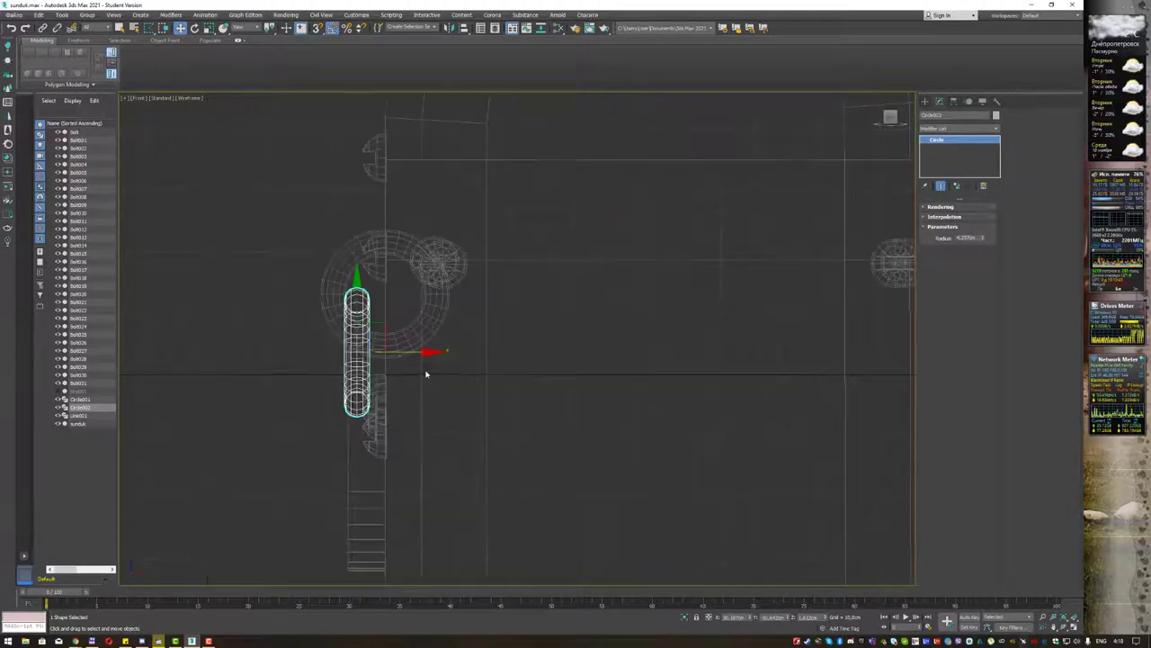
scroll(428, 377, "up", 2)
middle_click_drag(420, 355, 433, 307)
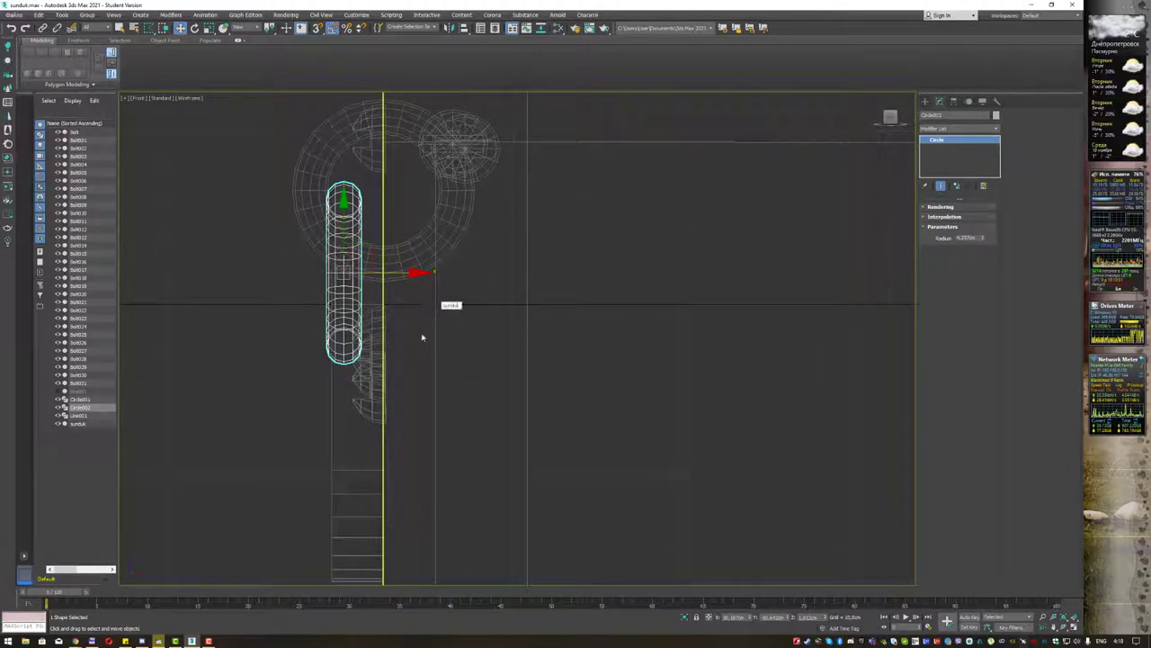
left_click(331, 437)
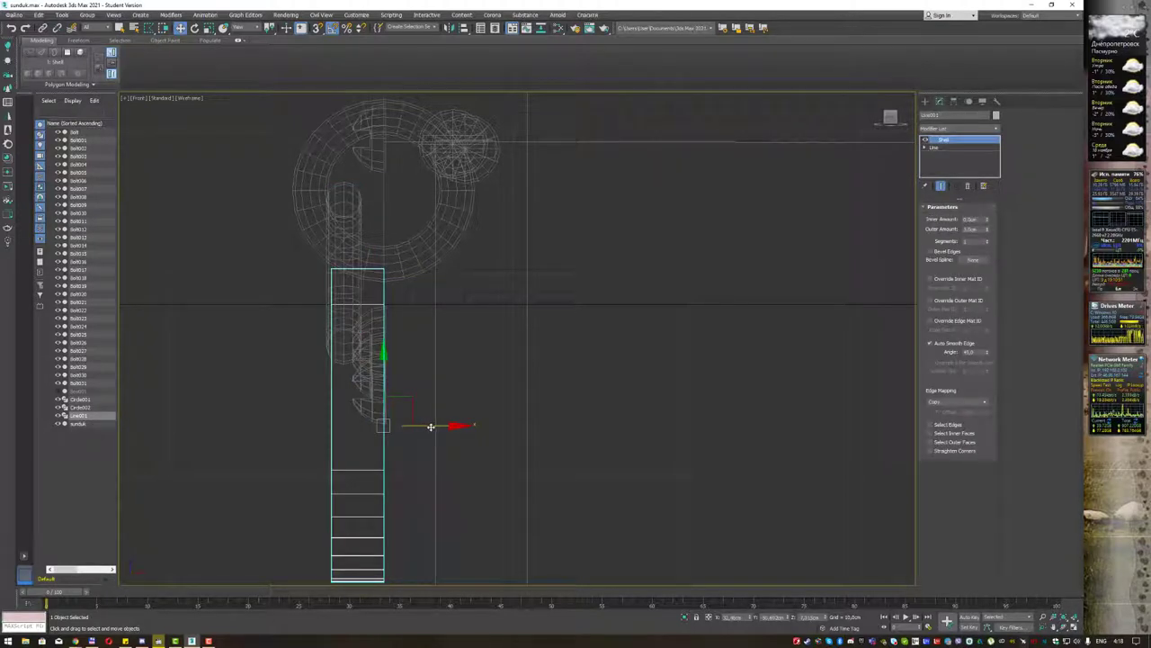
left_click_drag(431, 426, 421, 425)
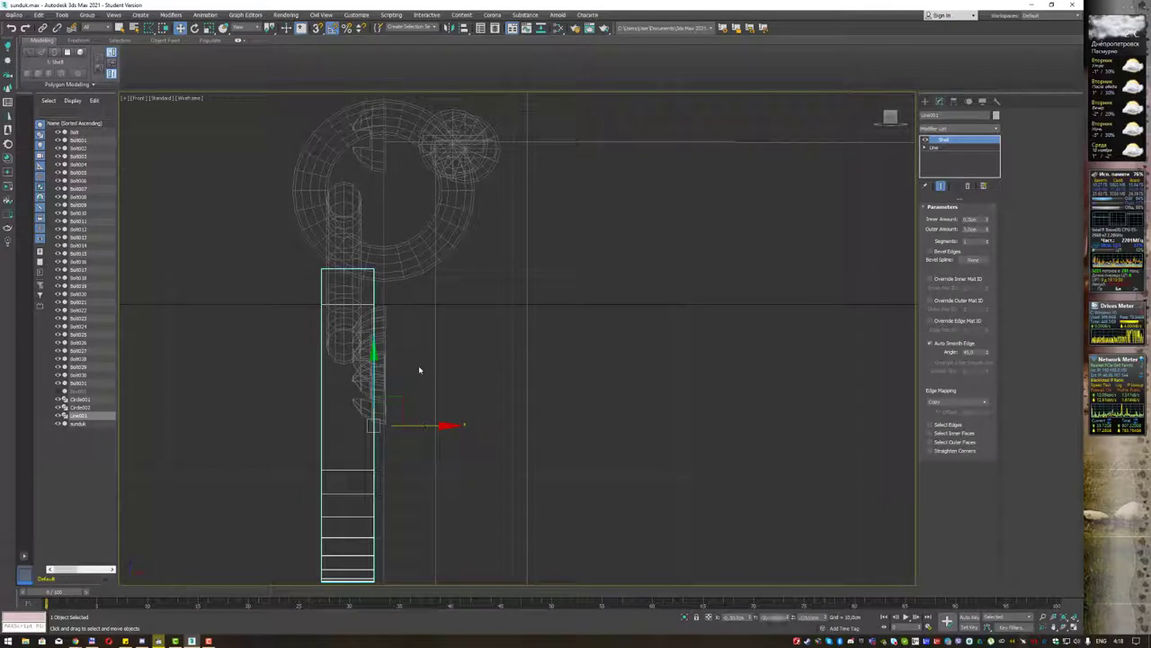
Nudge the oval loop right and raise it into the ring, then return to Perspective.
left_click(365, 324)
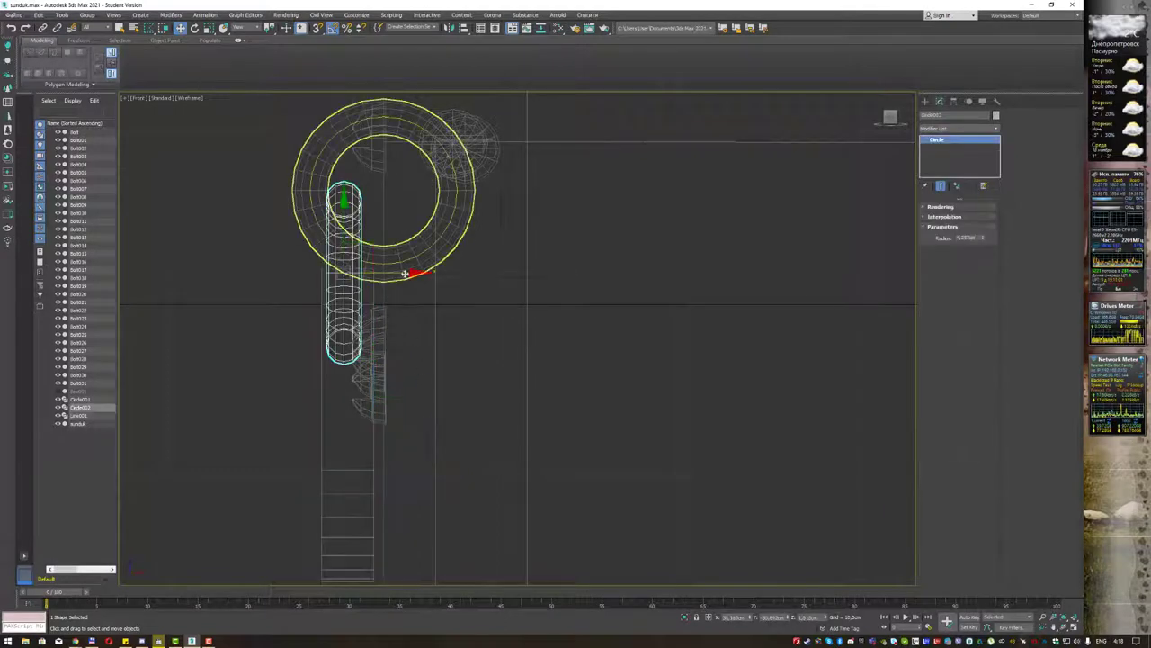
left_click_drag(401, 273, 408, 272)
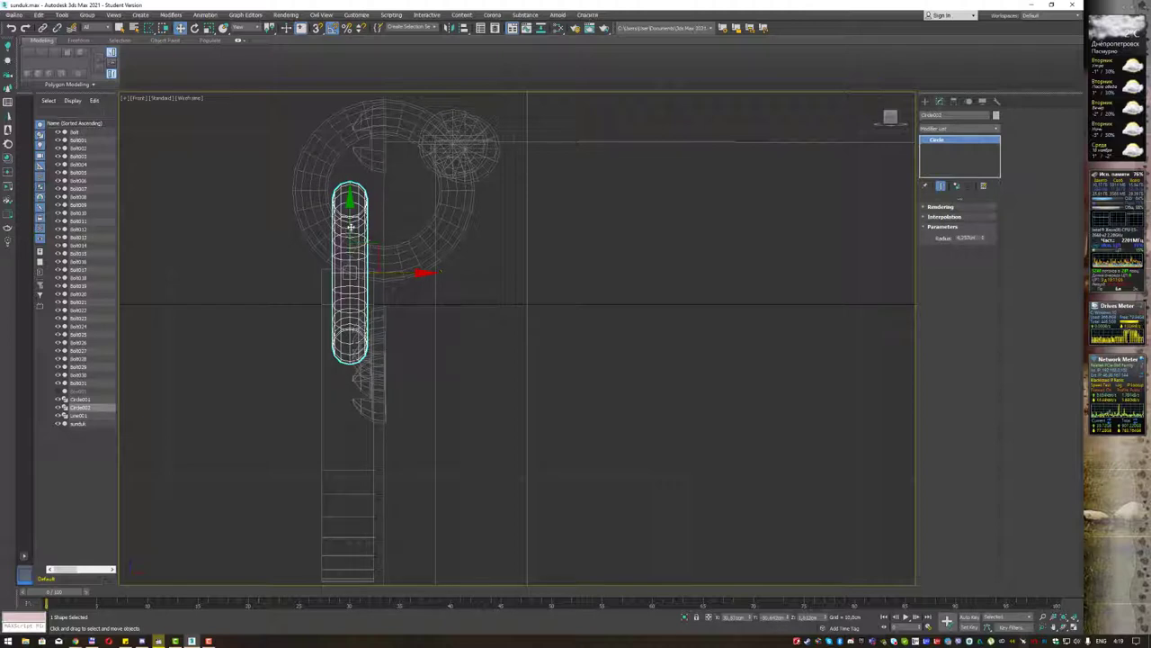
left_click_drag(350, 227, 351, 214)
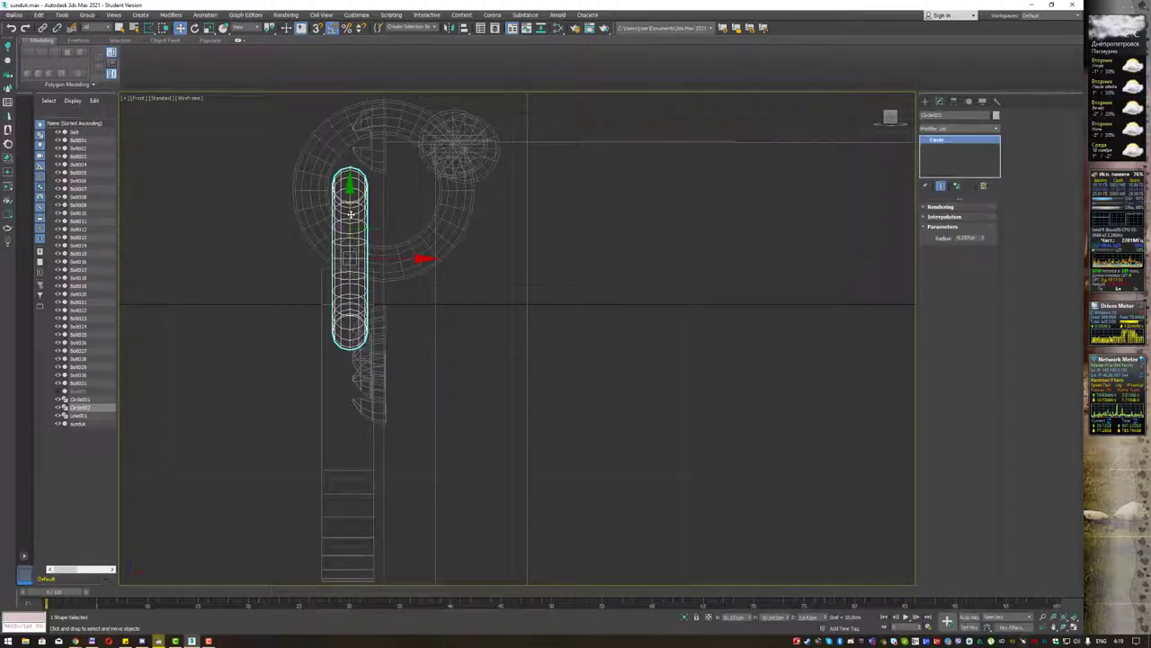
key("p")
left_click(782, 312)
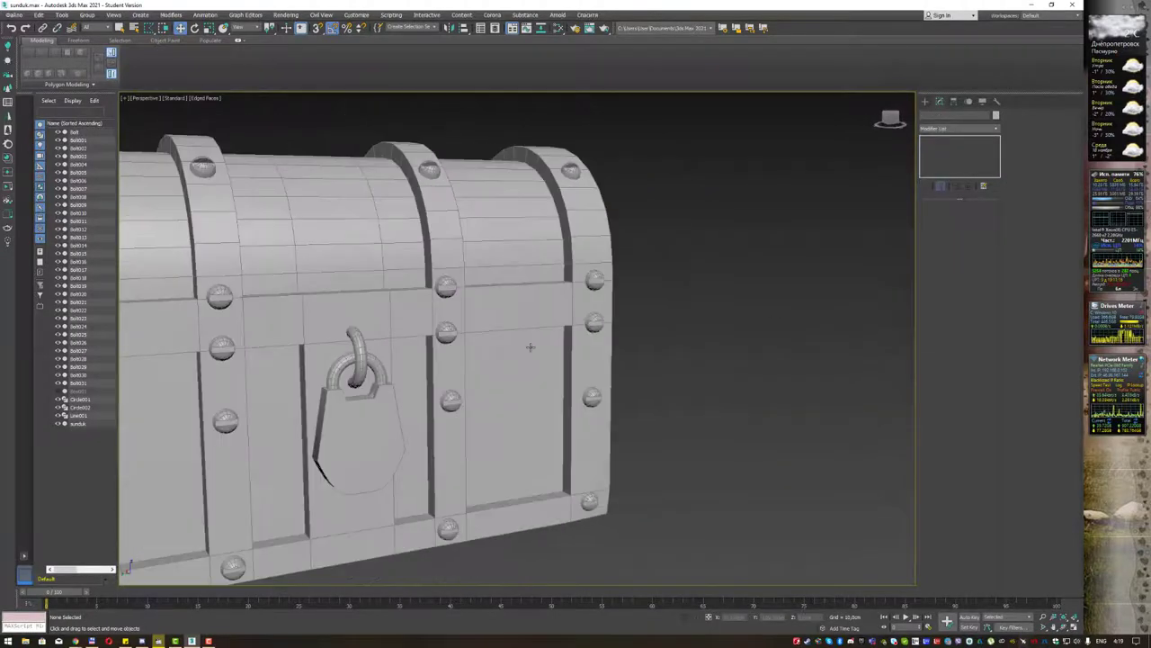
Select the Circle001 hook ring on the chest front and isolate it with Alt+Q.
middle_click_drag(782, 312, 528, 342, "alt")
scroll(472, 266, "up", 3)
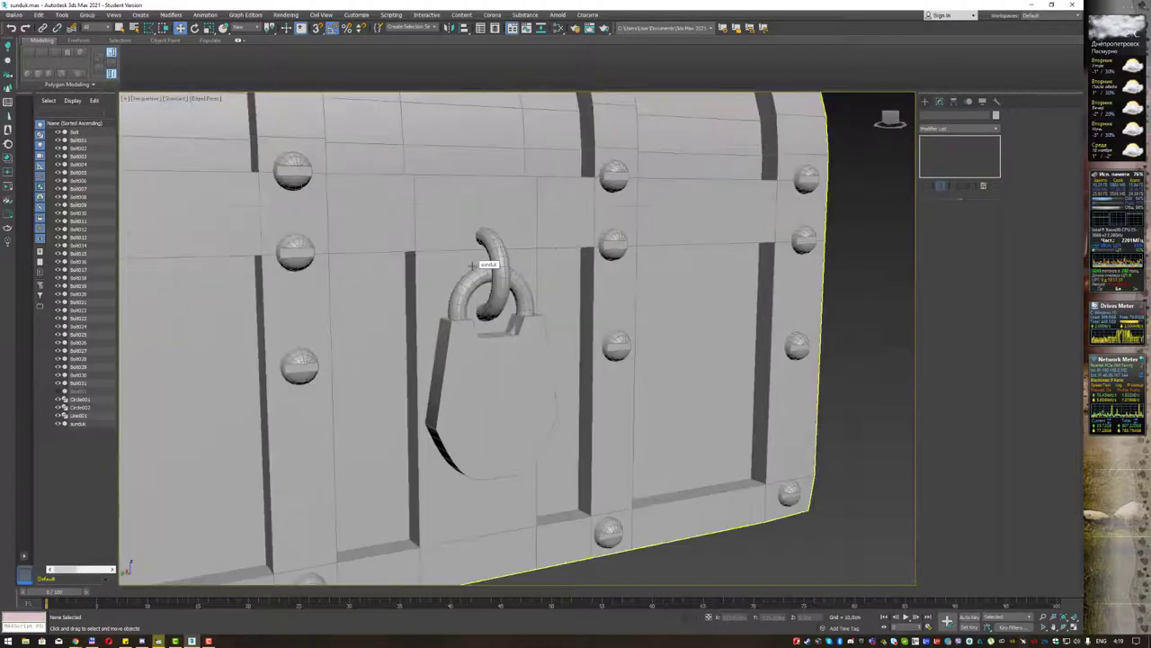
left_click(528, 359)
mouse_move(528, 359)
middle_mouse_down("alt")
mouse_move(562, 311)
mouse_move(630, 306)
mouse_move(551, 303)
mouse_move(554, 317)
mouse_move(531, 288)
middle_mouse_up("alt")
left_click(504, 251)
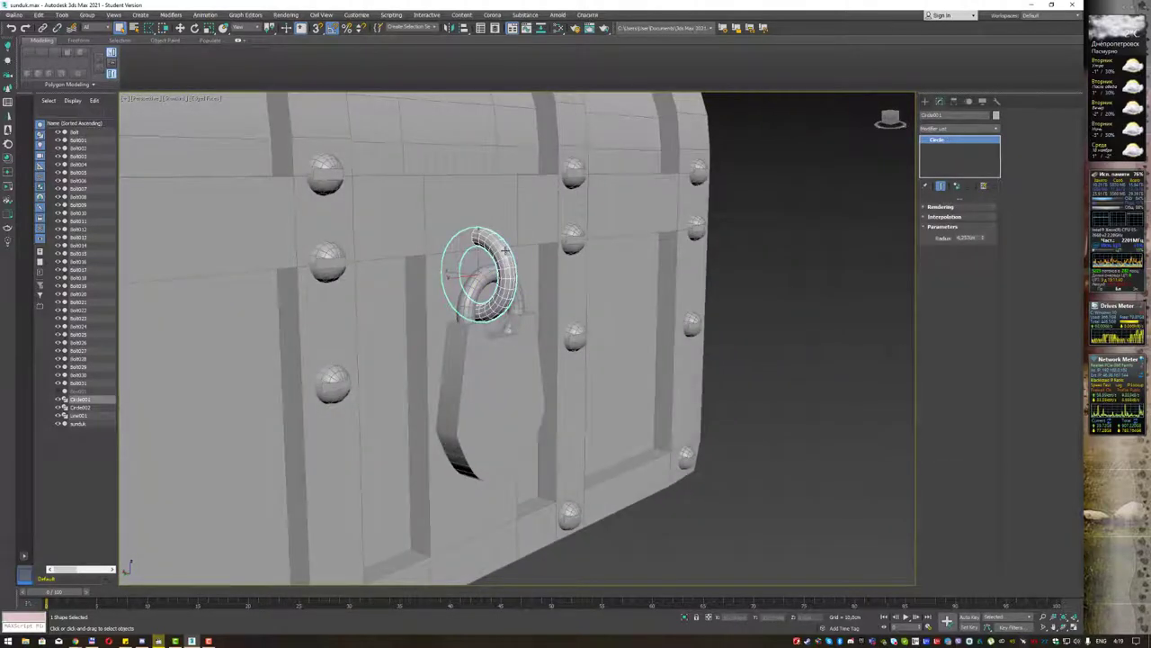
key("alt+q")
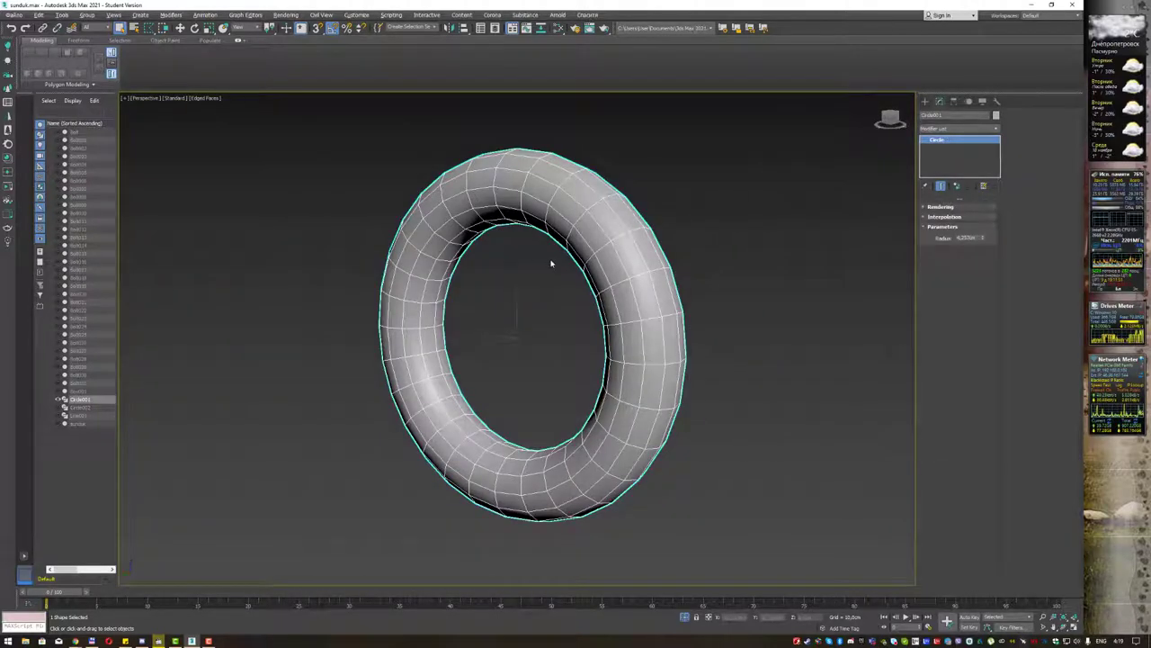
In Front view, uncheck Enable In Viewport in Circle001's Rendering rollout.
key("f")
middle_click_drag(504, 225, 583, 336)
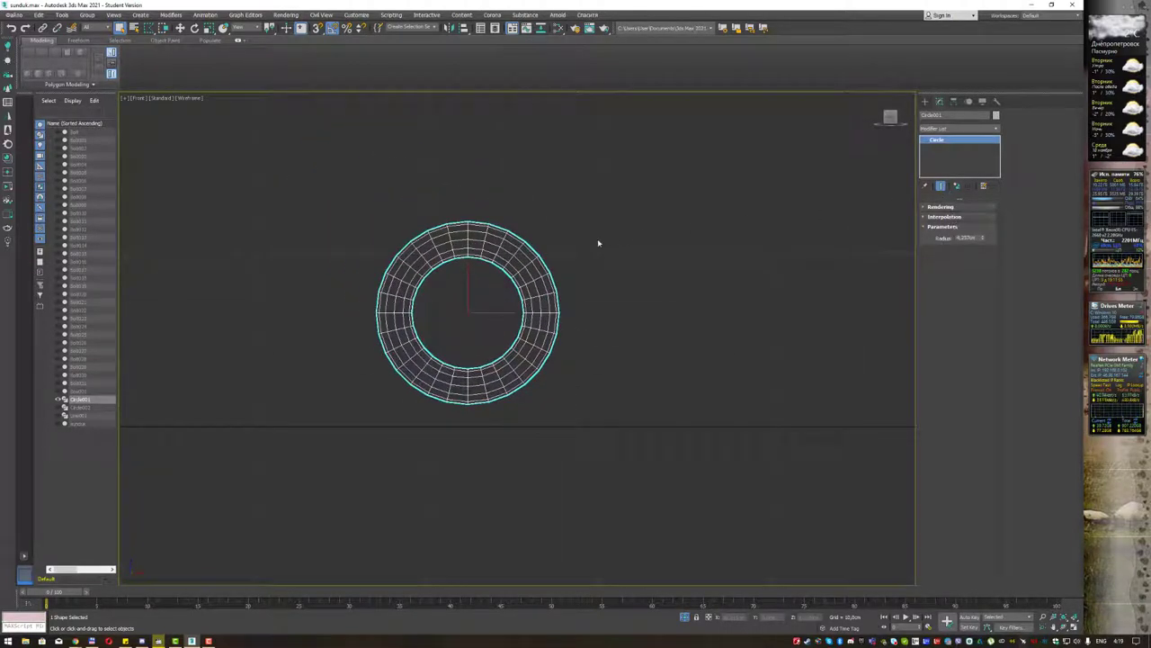
left_click(923, 208)
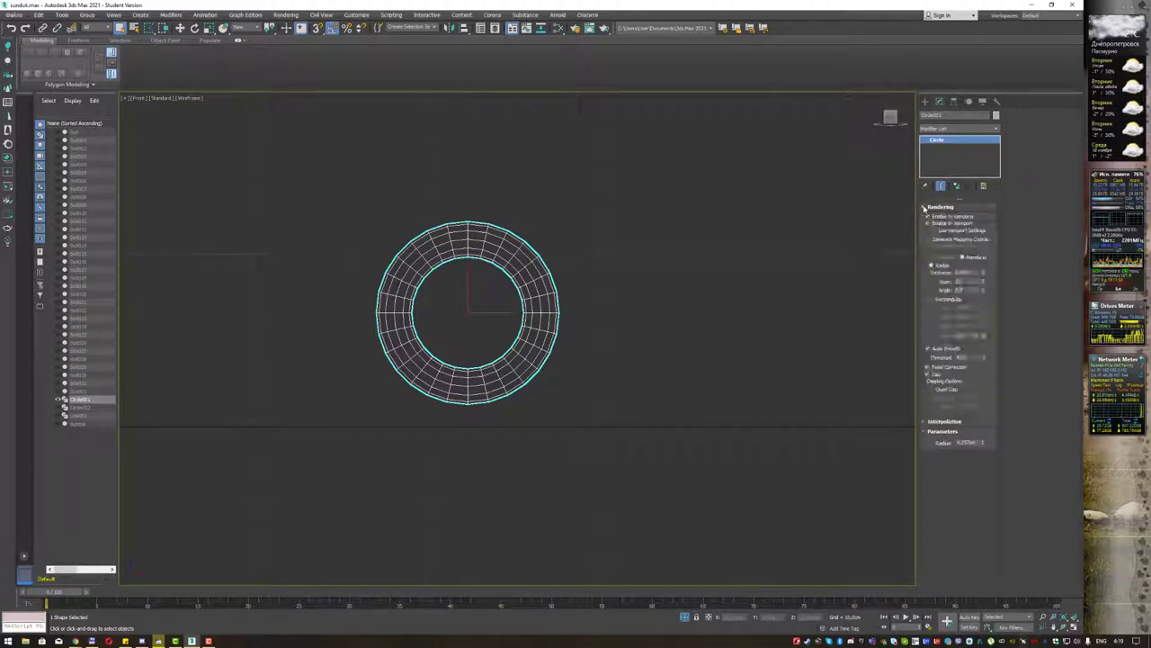
left_click(928, 223)
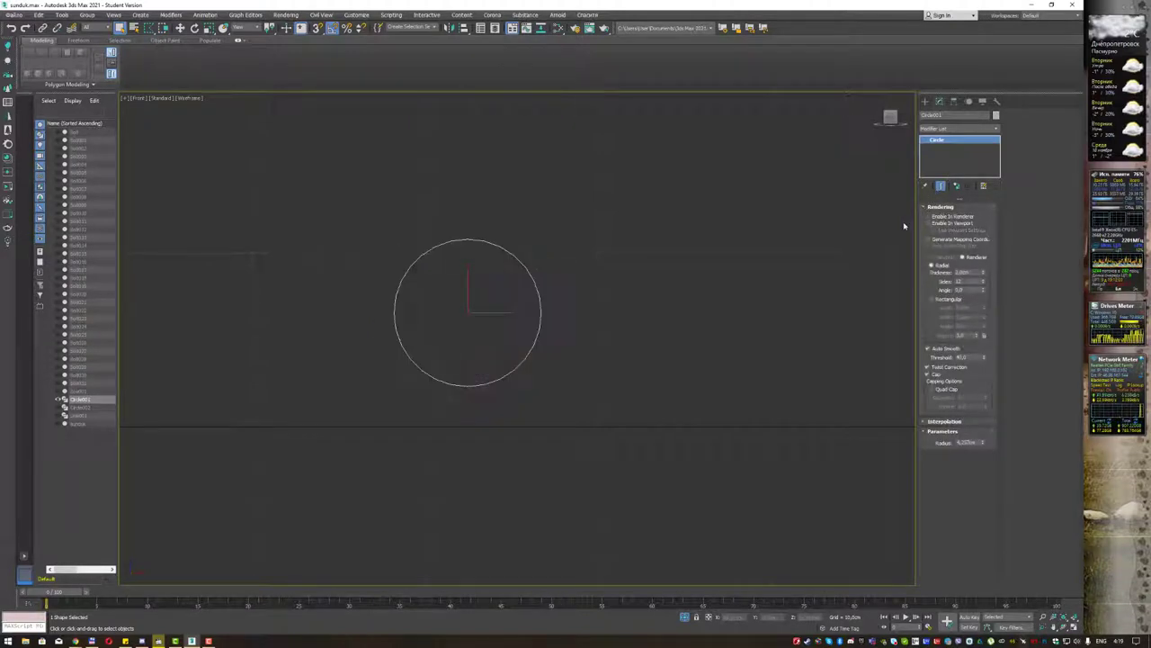
middle_click_drag(483, 299, 493, 290)
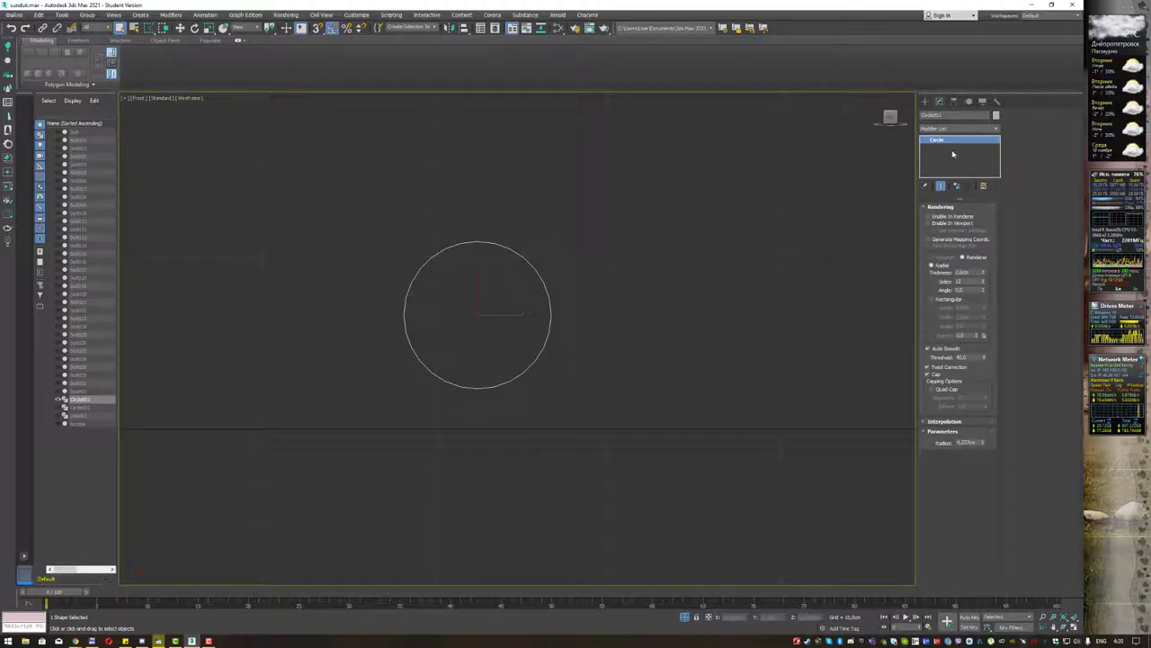
Convert Circle001 to an editable spline, try deleting its left half, then undo back to the full circle.
right_click(520, 256)
mouse_move(538, 268)
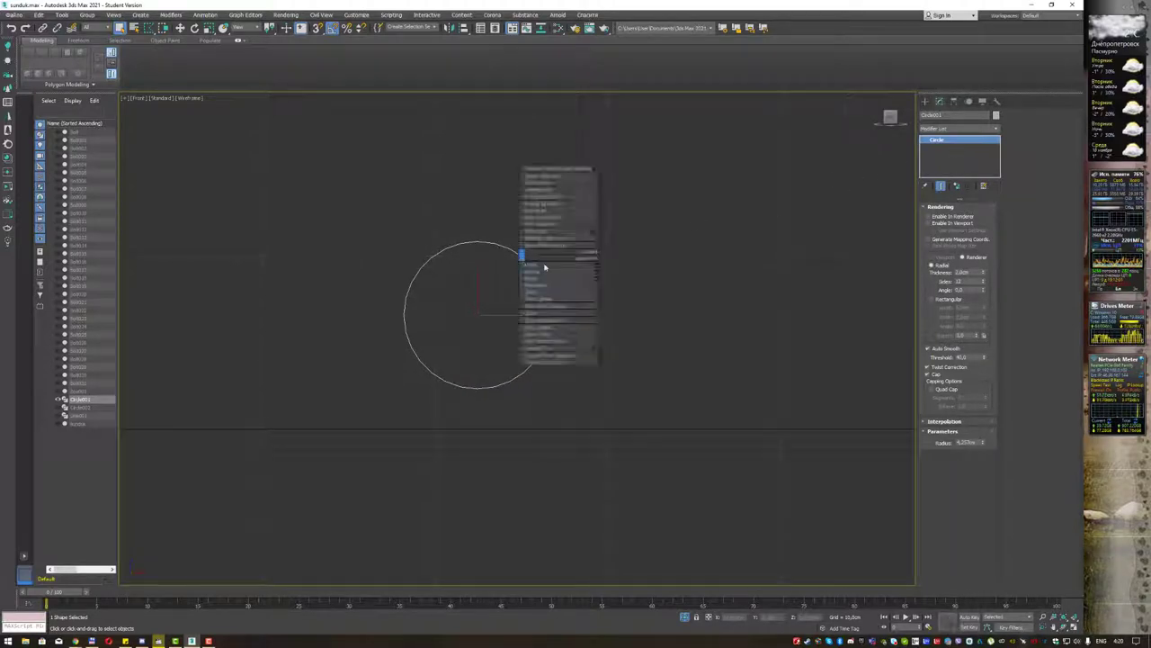
left_click(633, 349)
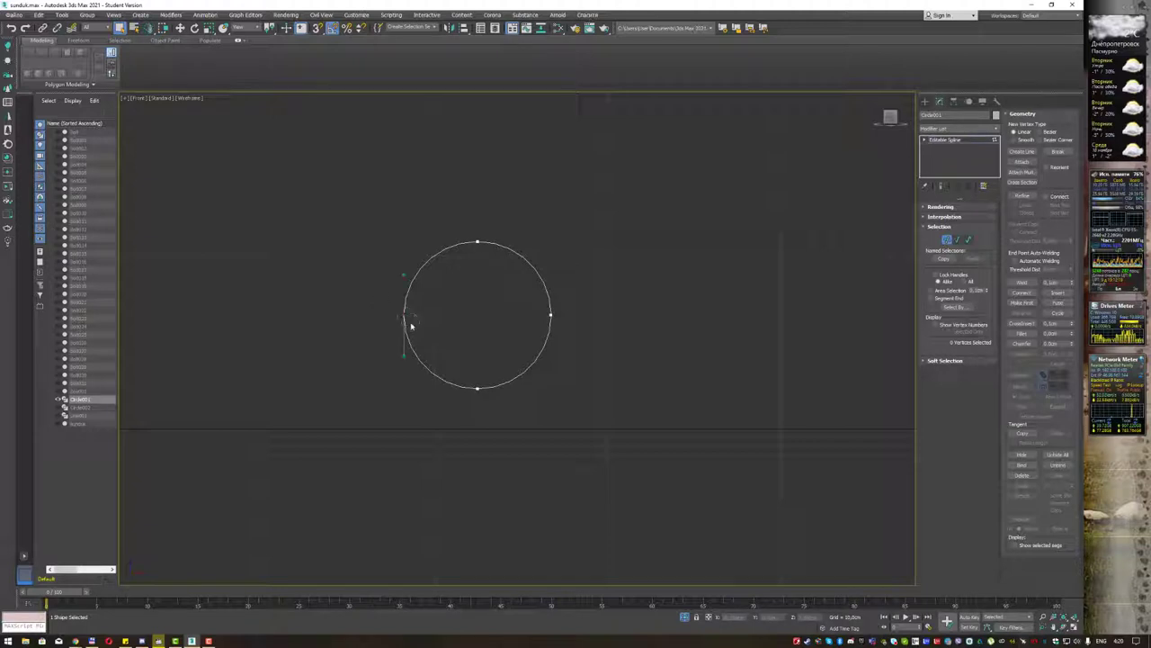
left_click(410, 326)
key("Delete")
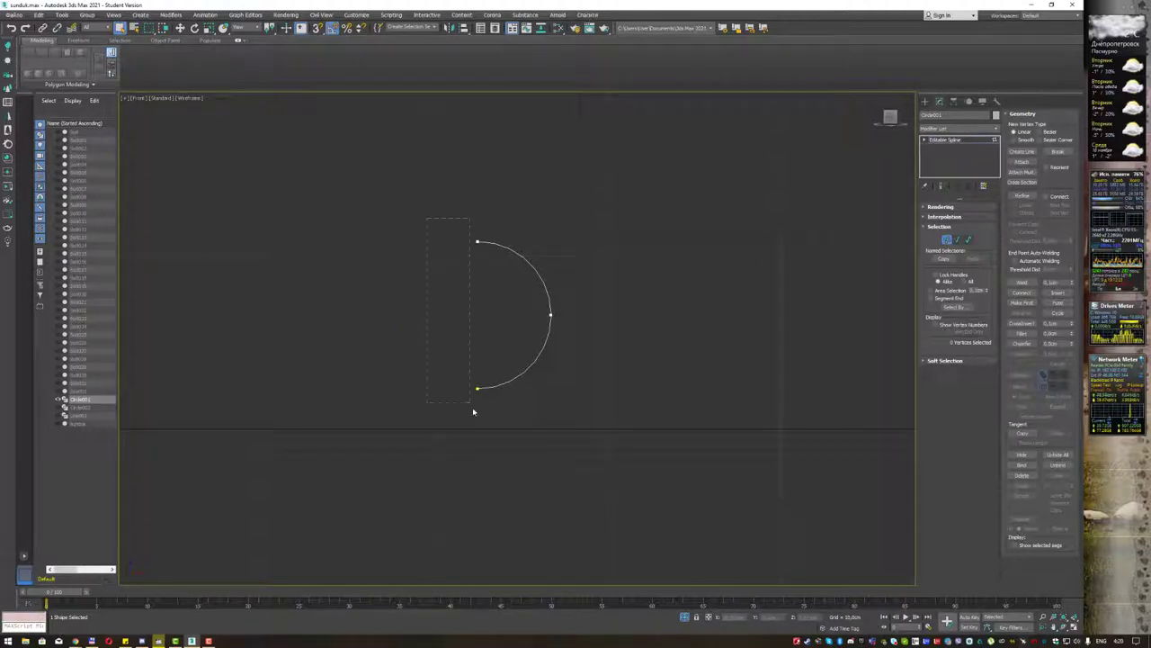
left_click_drag(474, 411, 489, 432)
key("w")
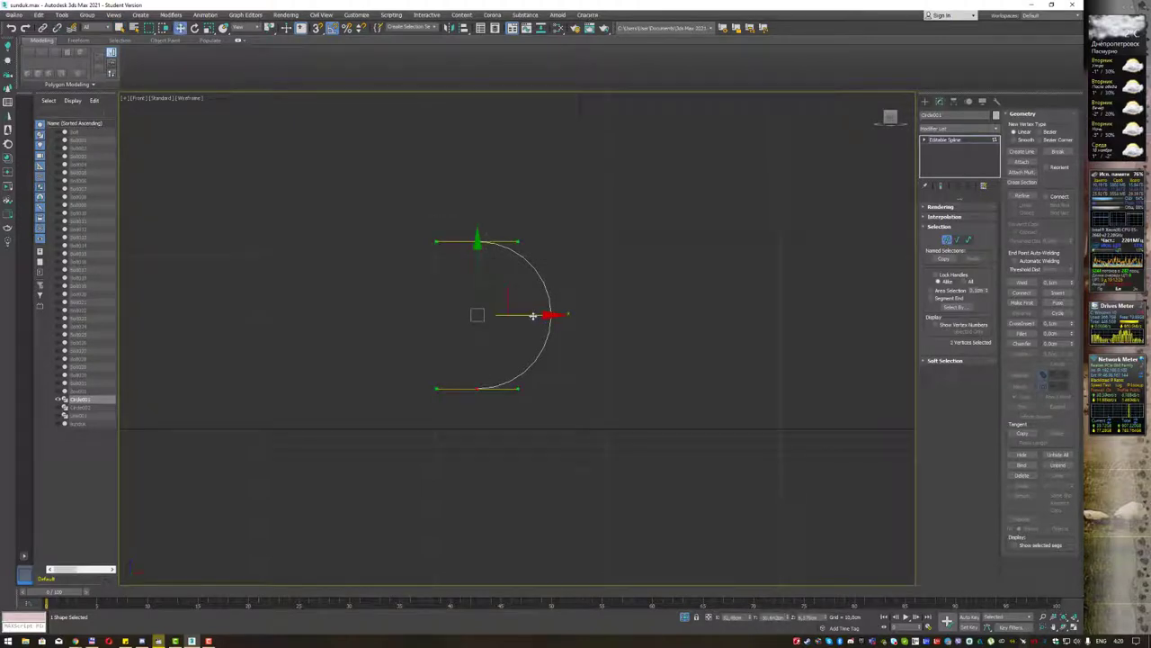
key("ctrl+z")
key("ctrl+z")
key("ctrl+z")
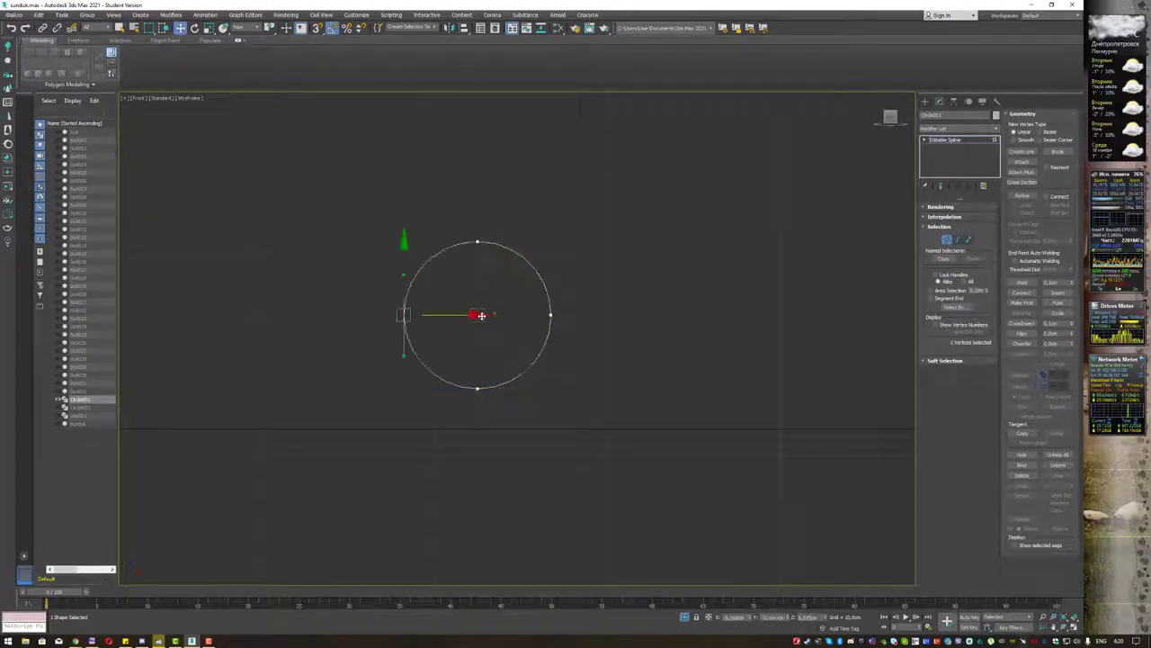
key("ctrl+z")
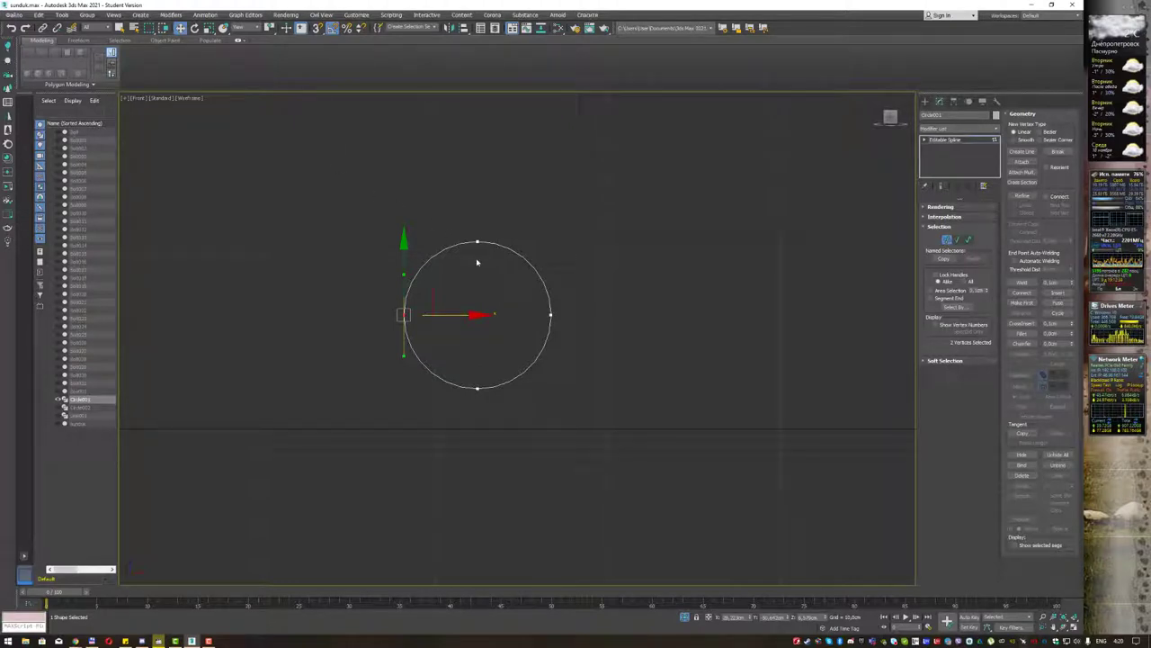
Bend the circle's left side by pulling the left vertex's tangent upward and moving the vertex down.
left_click(396, 323)
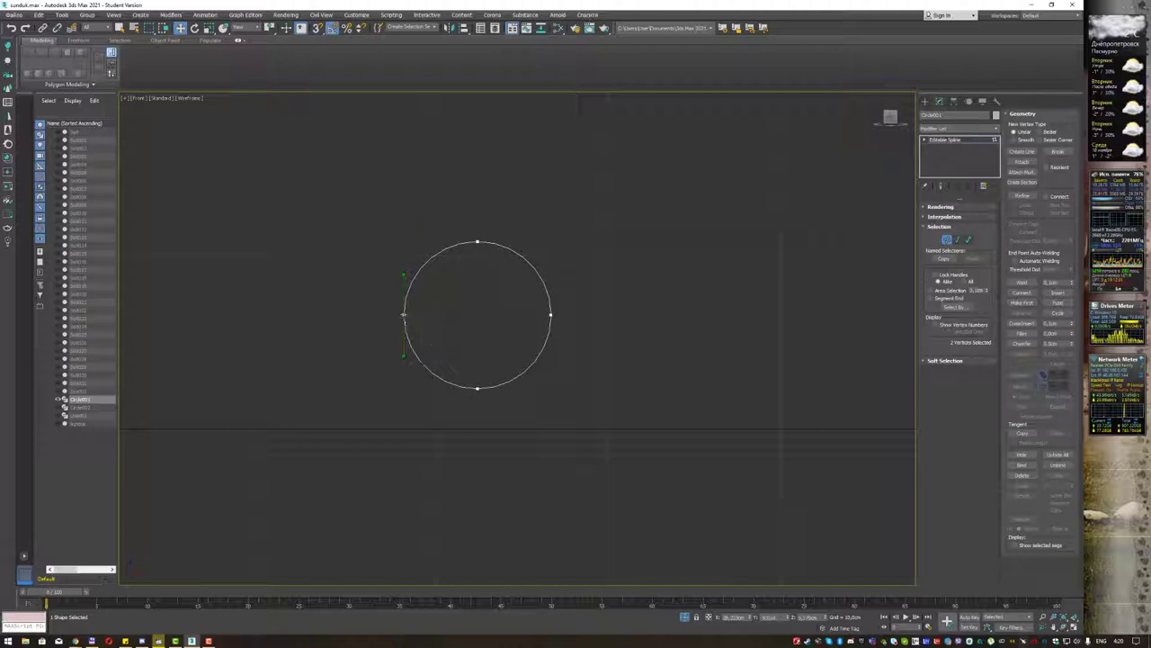
left_click(403, 315)
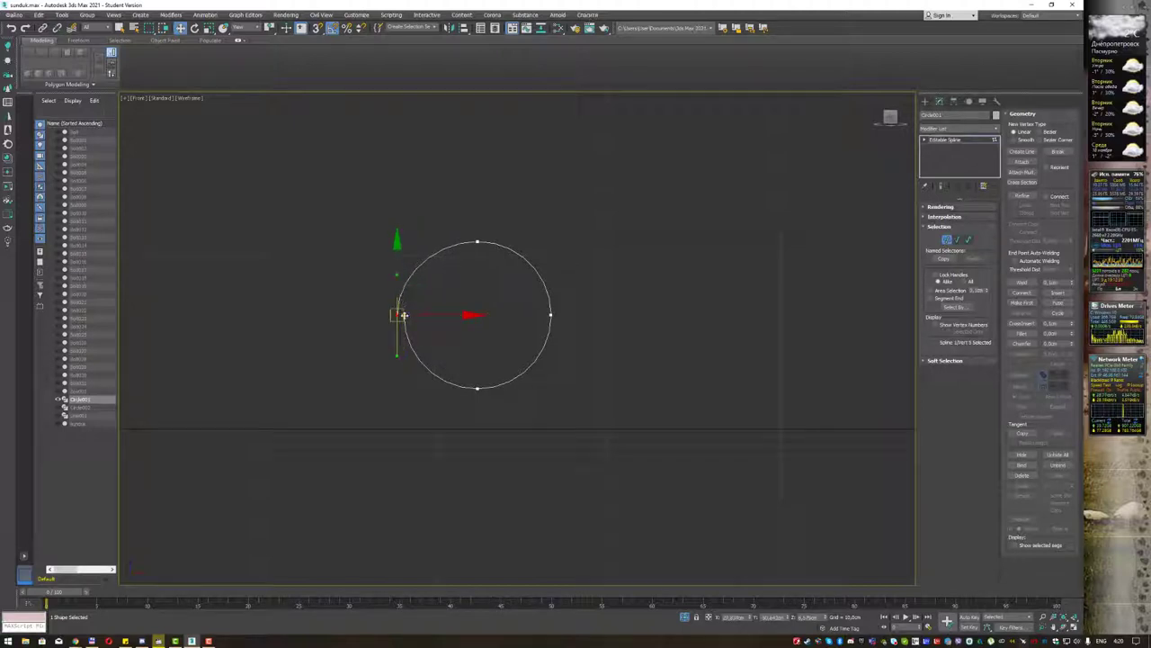
mouse_move(397, 274)
left_mouse_down()
mouse_move(421, 240)
mouse_move(454, 242)
left_mouse_up()
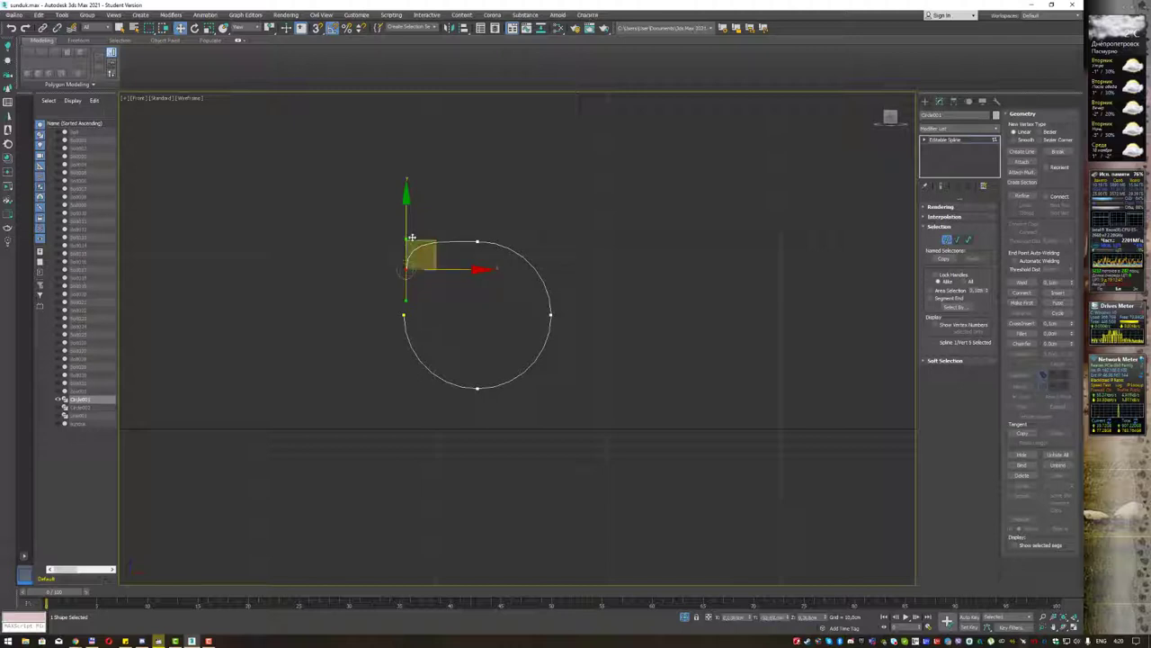
key("s")
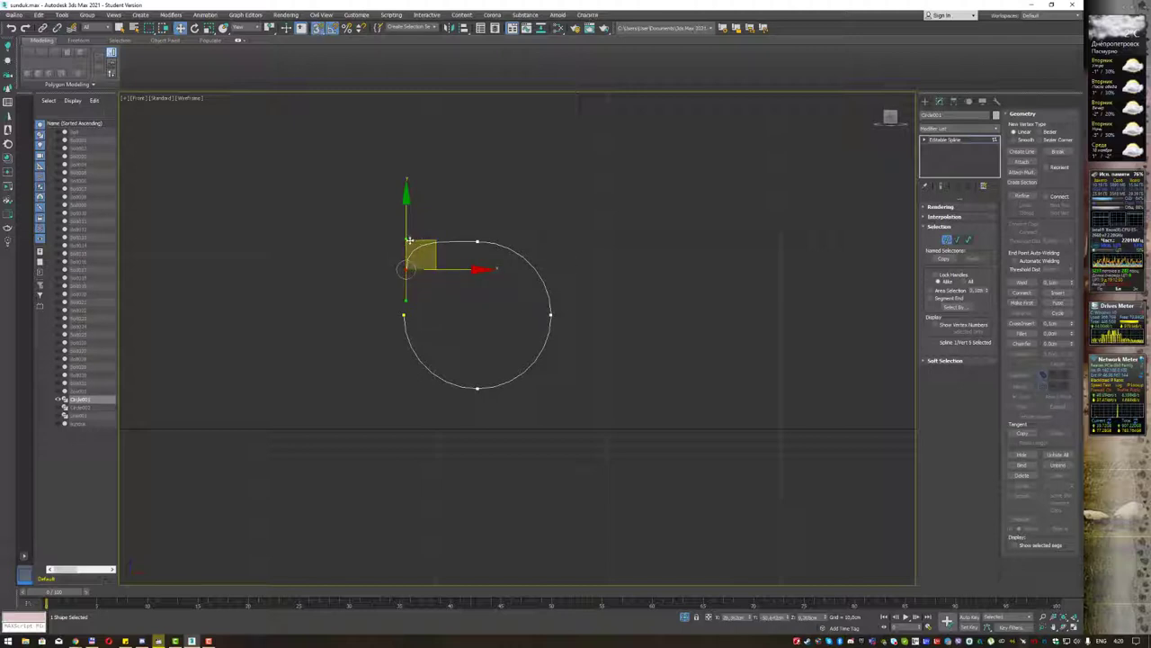
key("s")
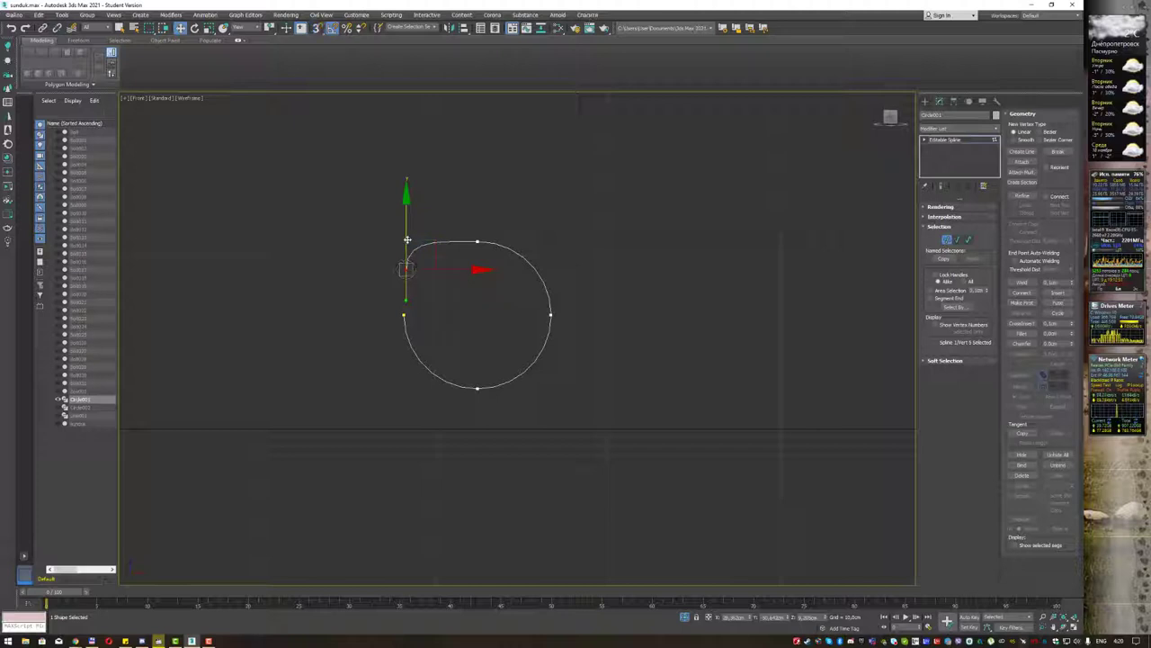
left_click(403, 313)
mouse_move(420, 310)
left_mouse_down()
mouse_move(416, 342)
mouse_move(394, 333)
left_mouse_up()
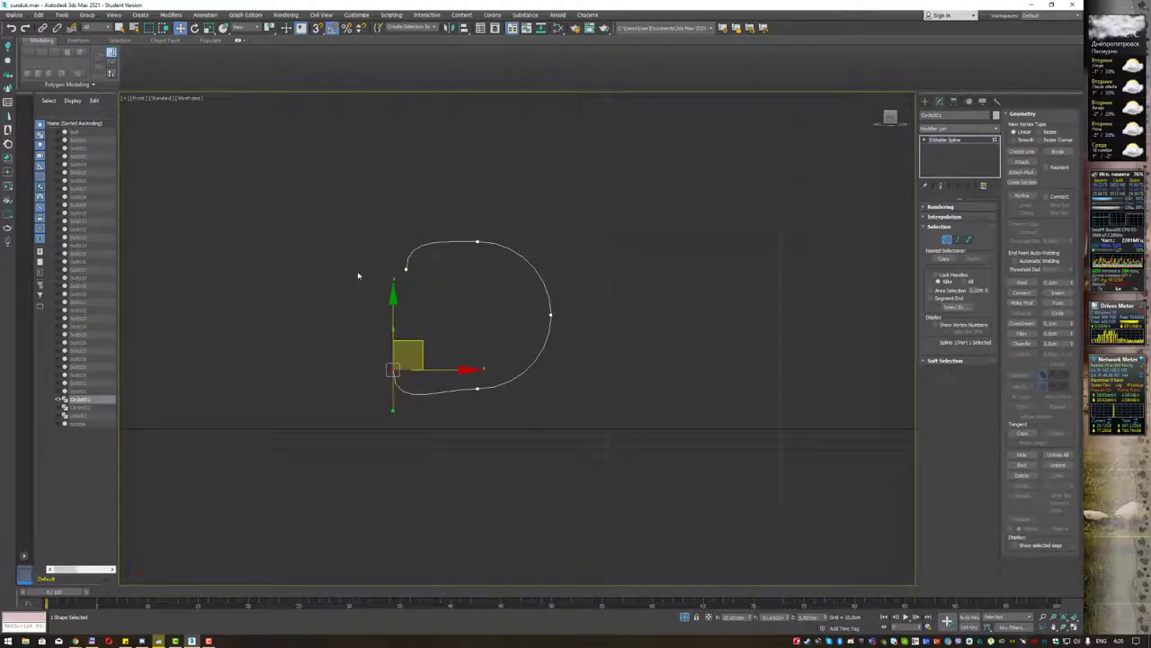
left_click_drag(421, 394, 423, 414)
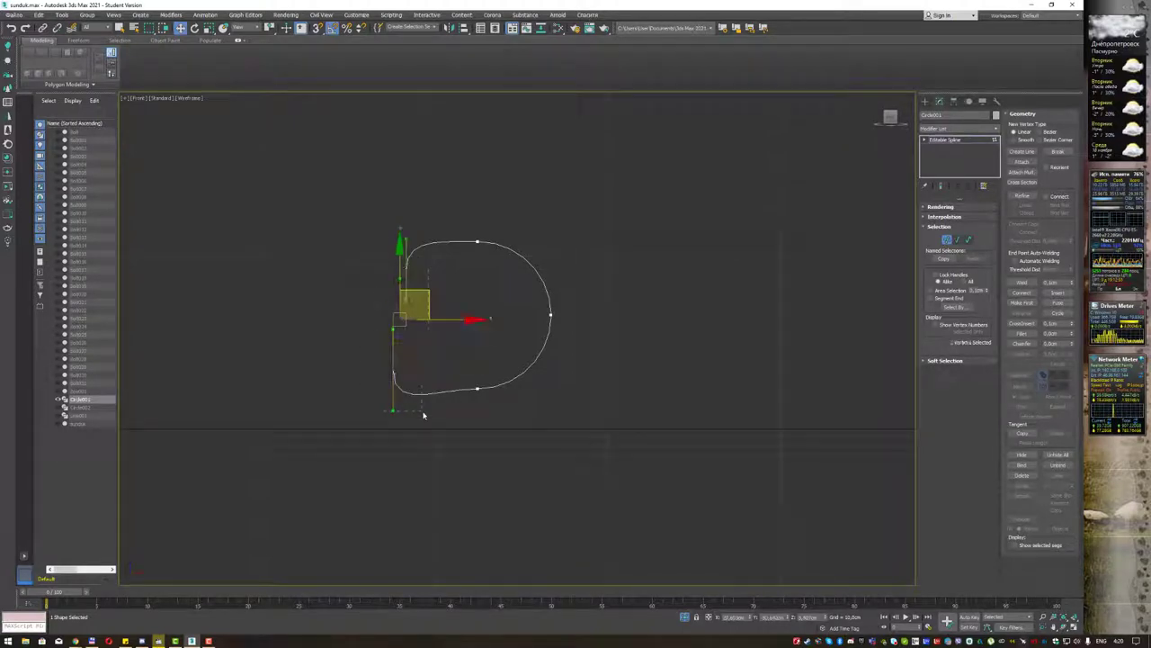
right_click(402, 267)
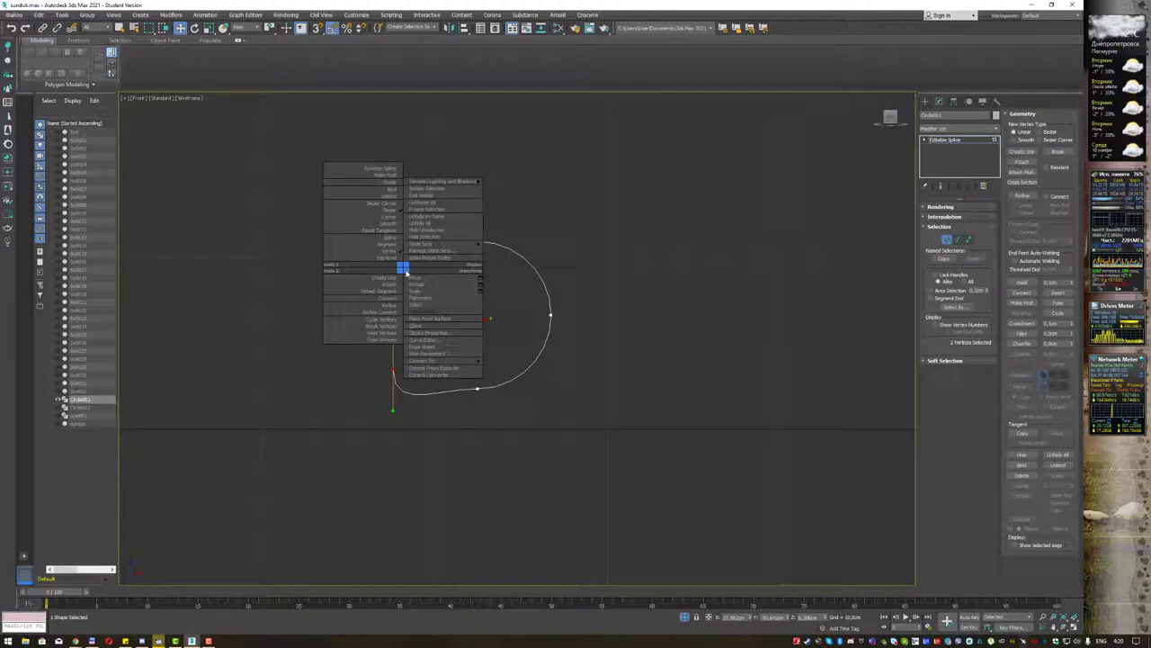
Reset the left vertex's tangents and snap the top end vertex in line with the bottom one.
left_click(369, 230)
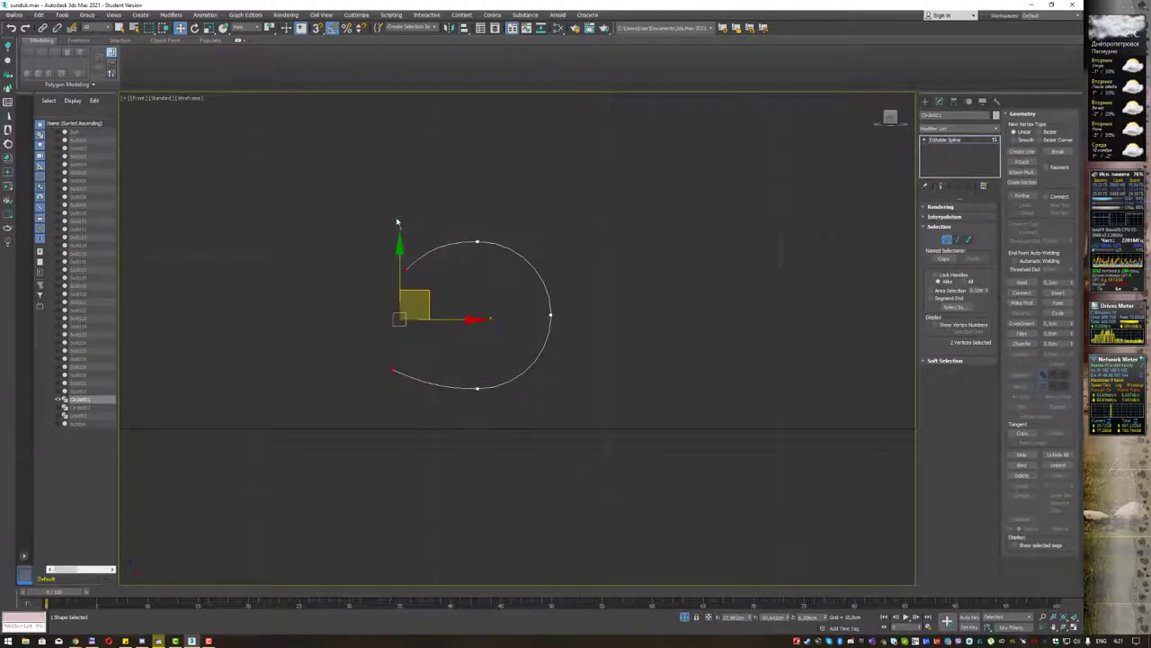
left_click_drag(368, 234, 424, 294)
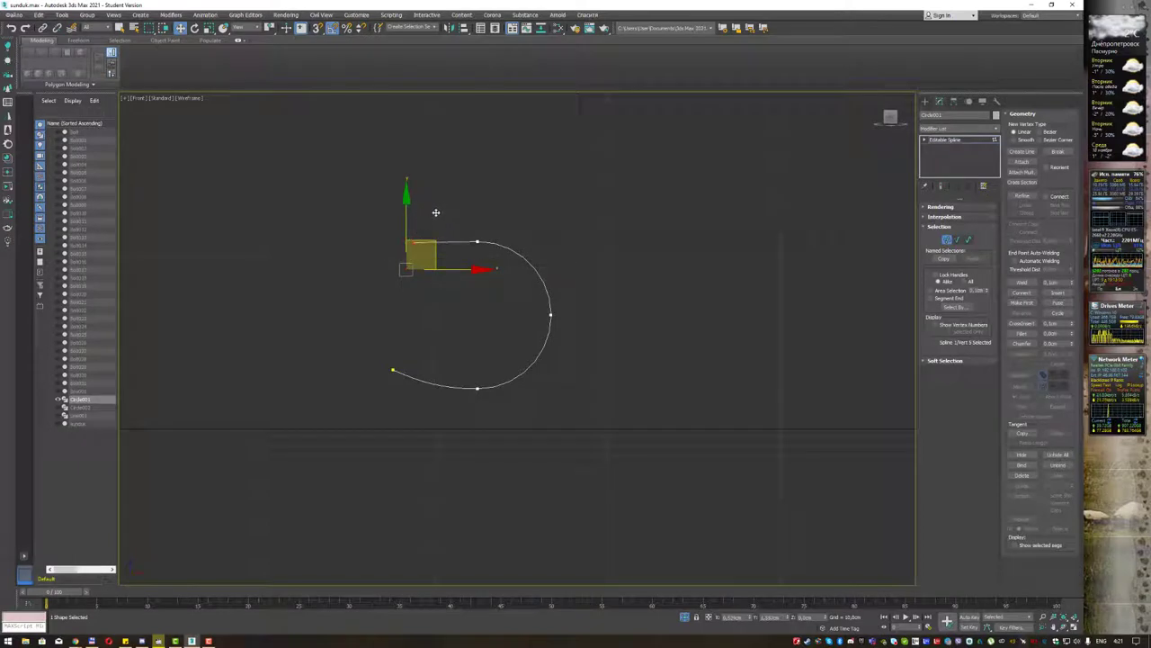
left_click_drag(381, 354, 416, 396)
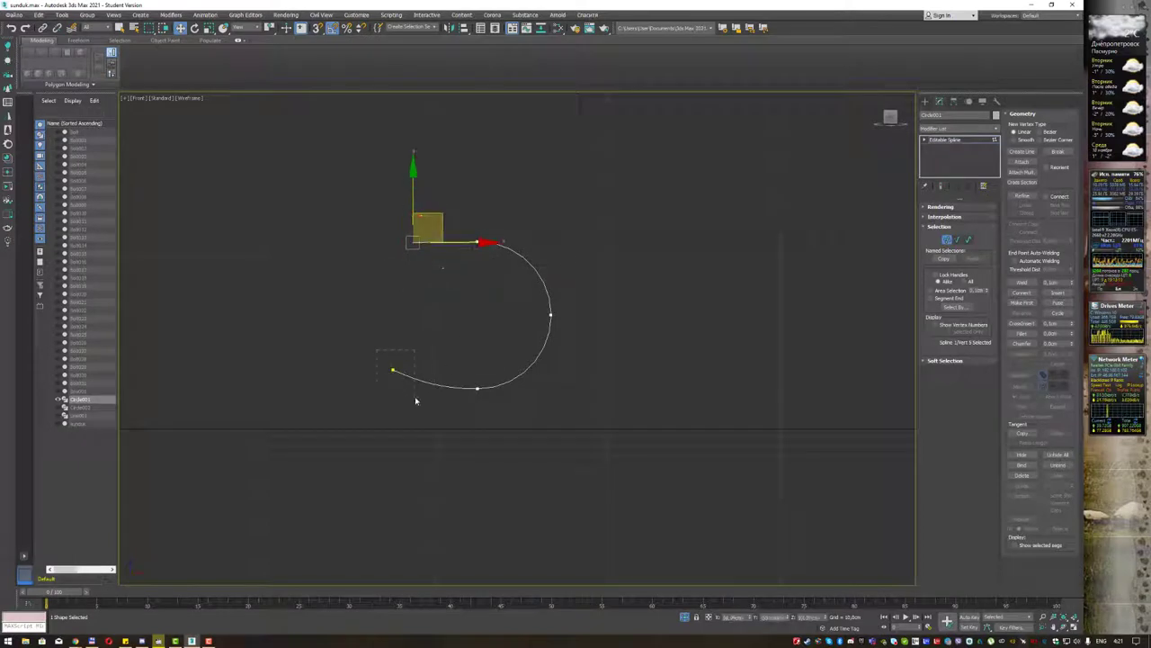
left_click_drag(419, 344, 412, 365)
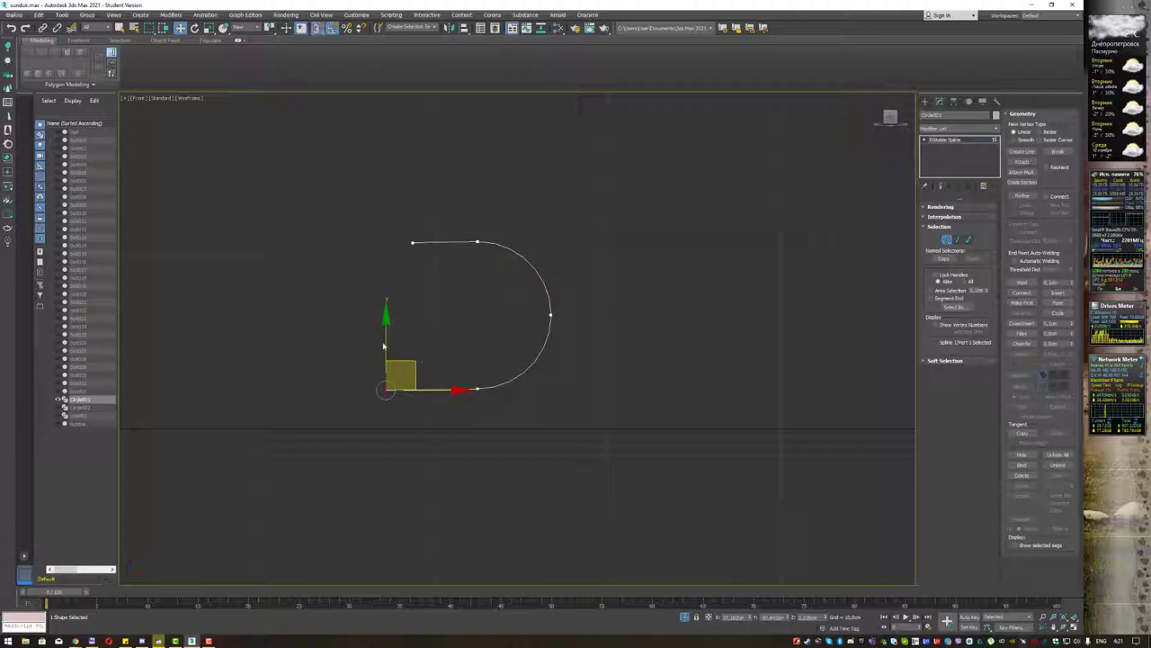
left_click_drag(389, 225, 428, 270)
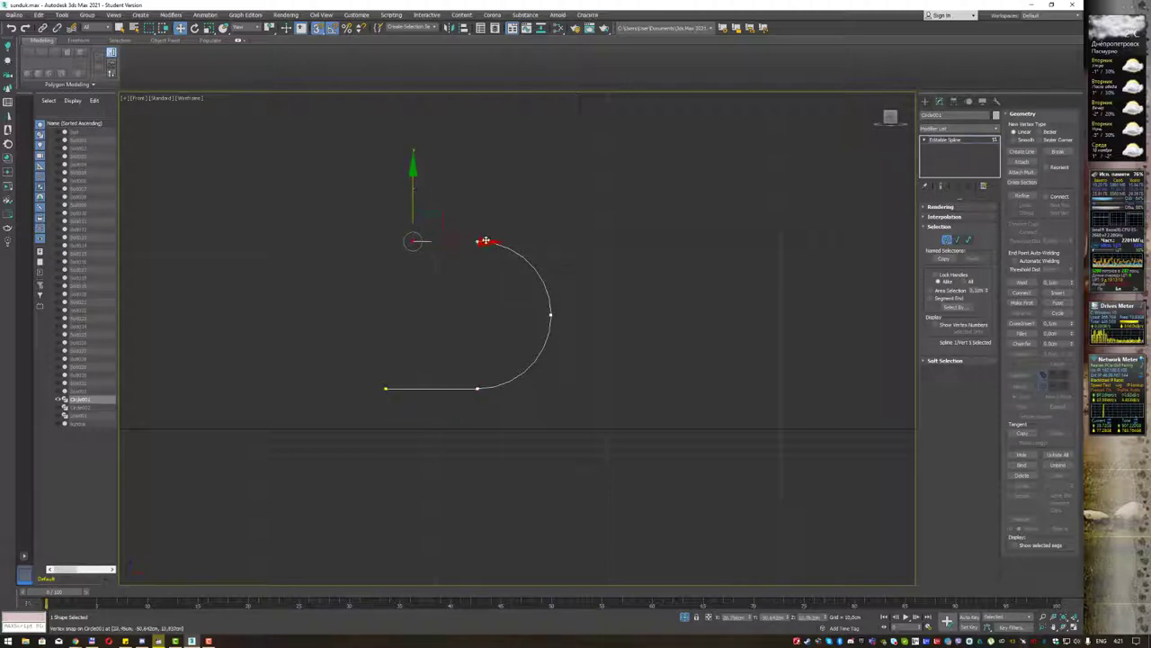
left_click(447, 229)
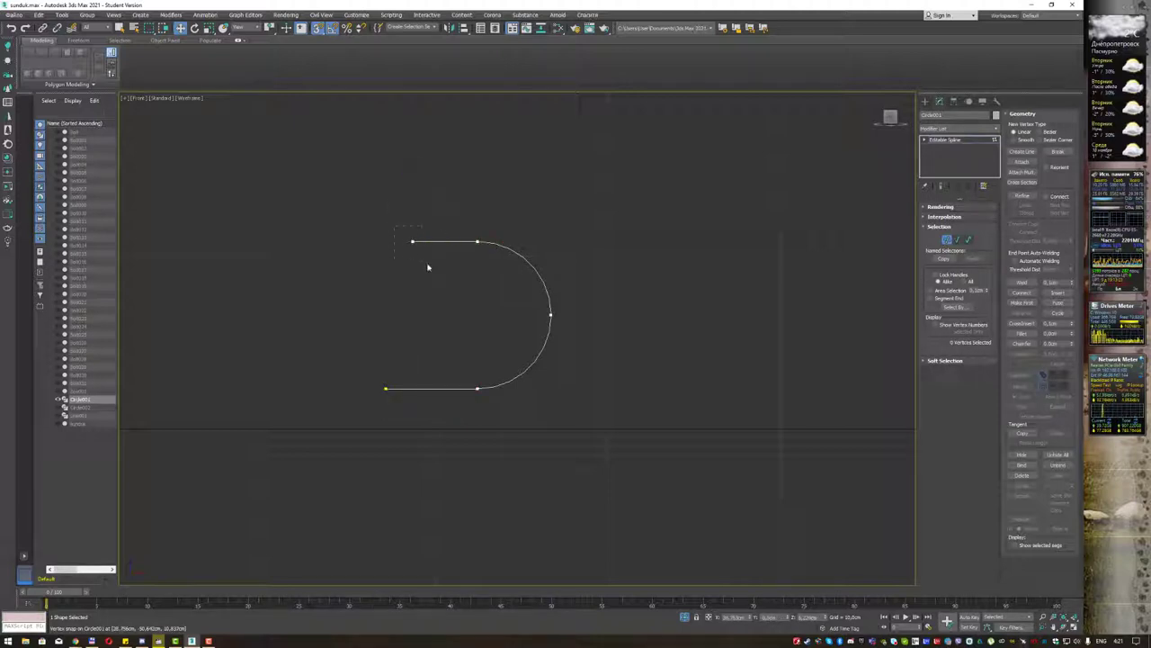
left_click_drag(428, 267, 429, 265)
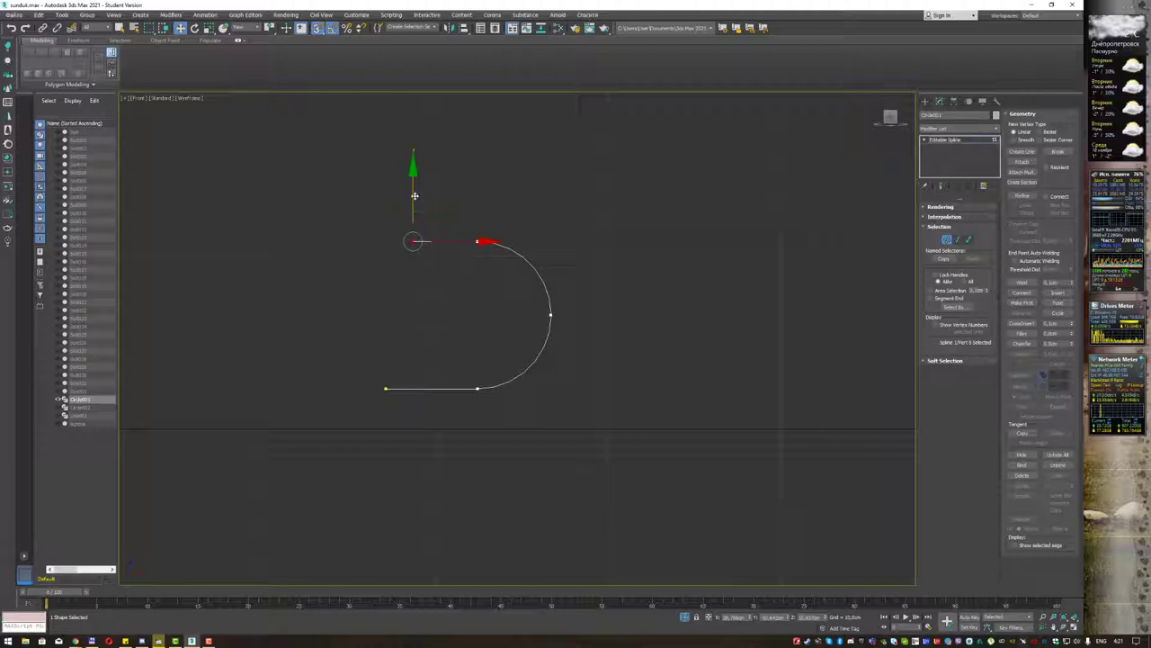
left_click_drag(414, 195, 389, 378)
key("ctrl+z")
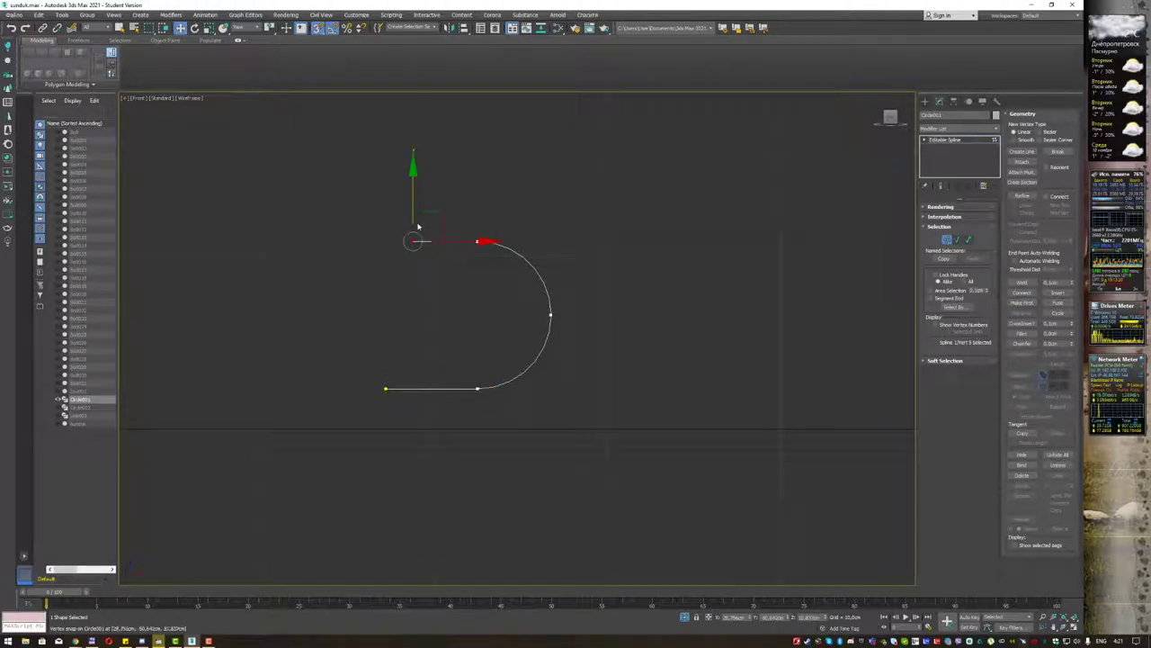
left_click_drag(449, 242, 388, 381)
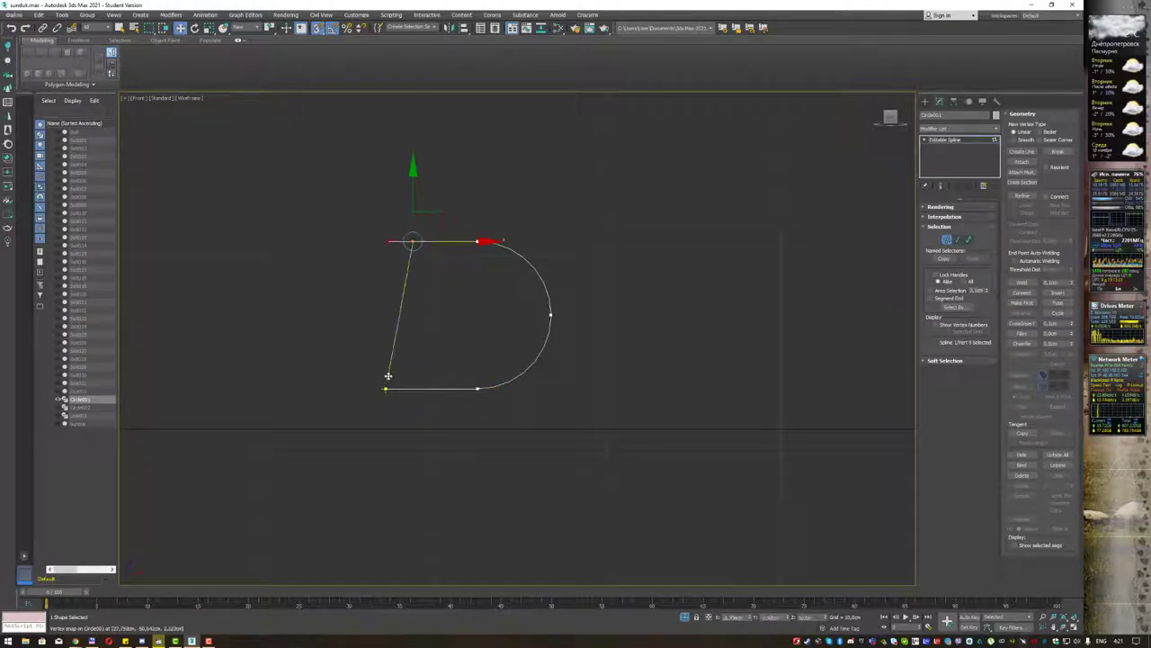
left_click(447, 301)
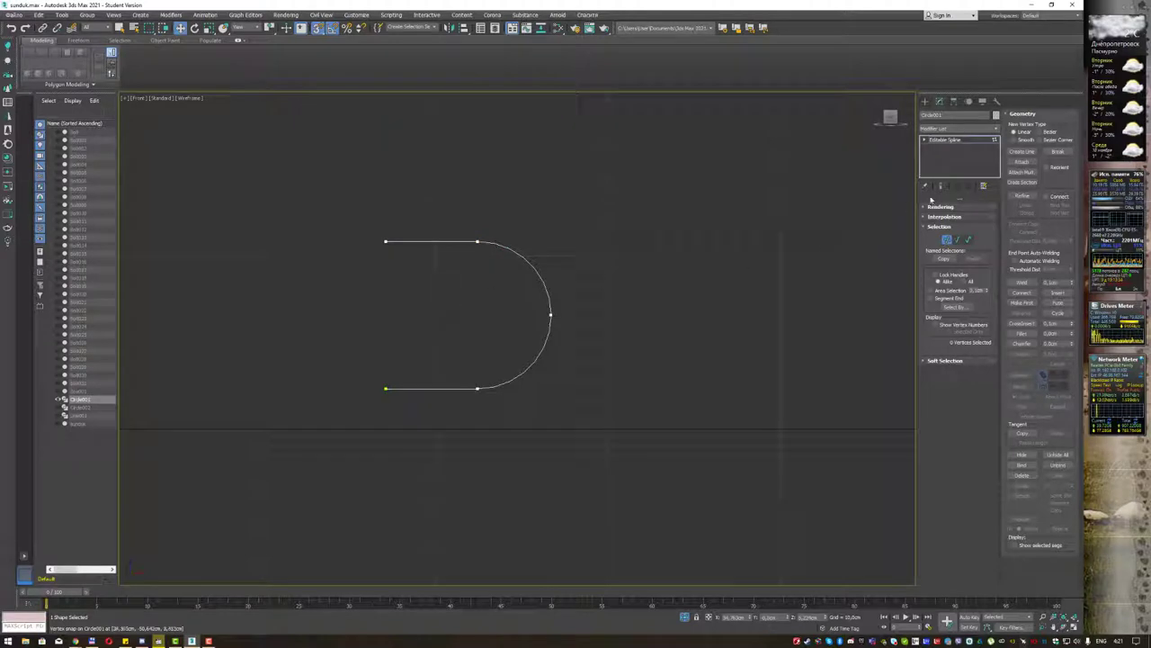
Enable the spline in the viewport as a thick tube, isolate it to check, then restore the chest.
left_click(925, 207)
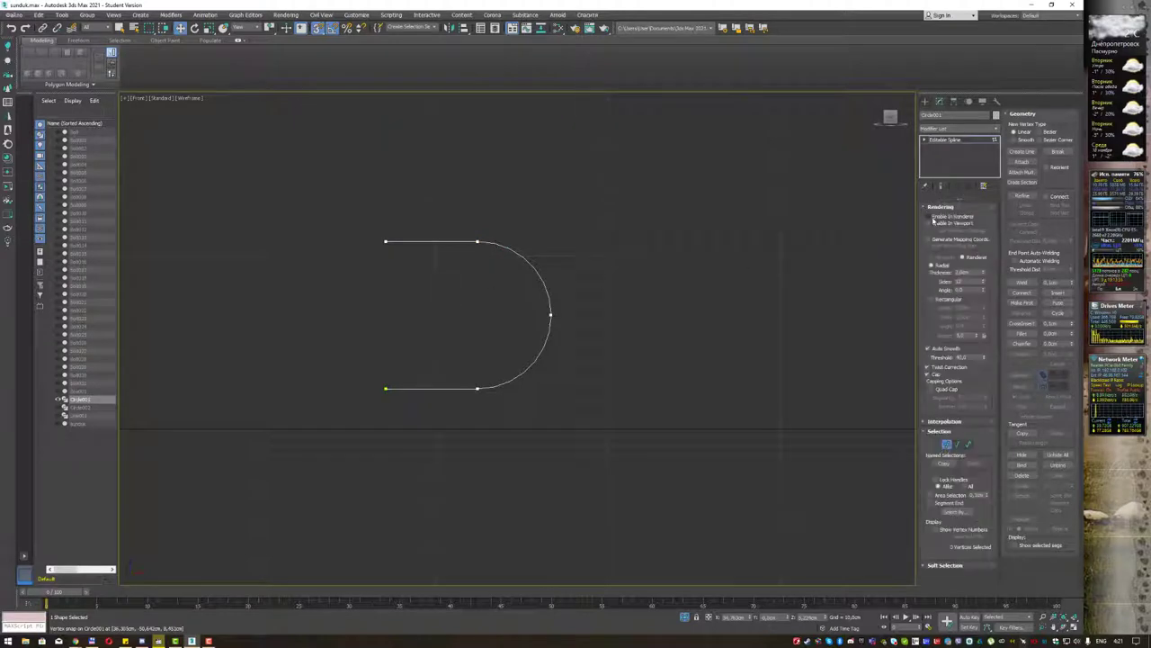
left_click(928, 223)
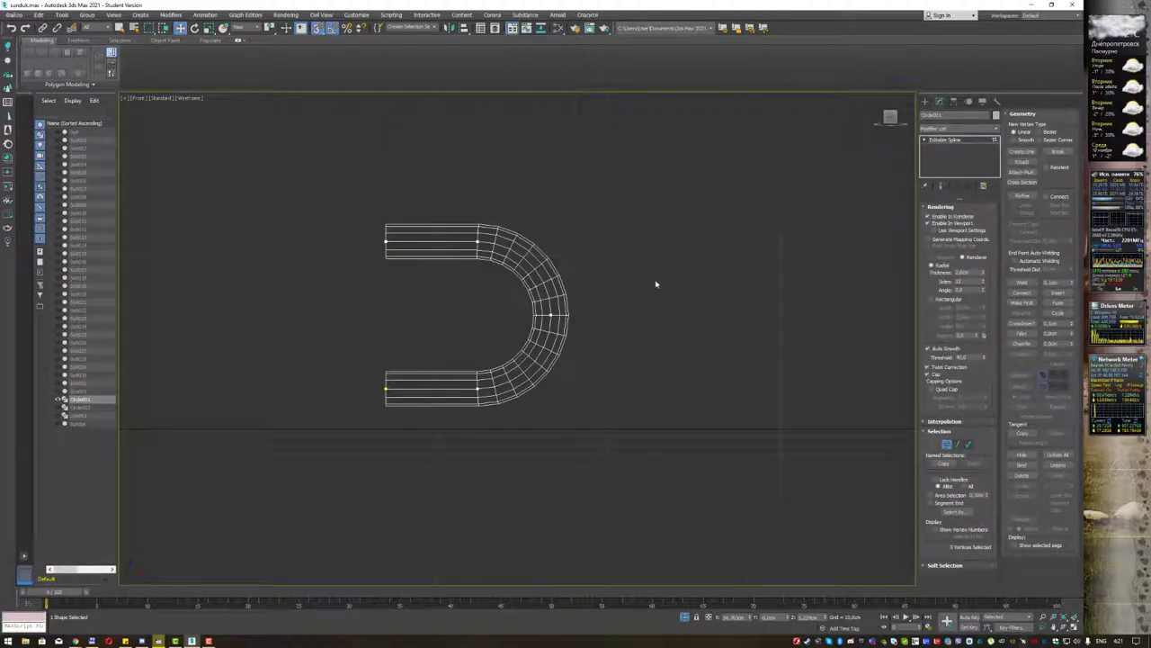
key("p")
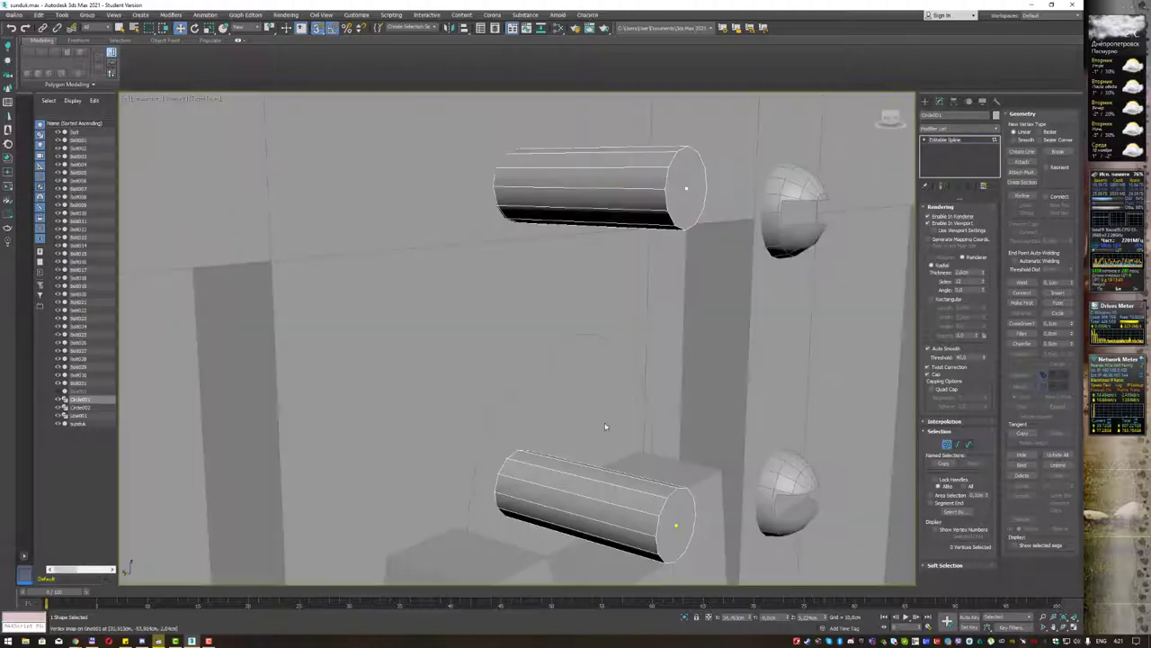
scroll(615, 394, "down", 5)
scroll(720, 378, "down", 3)
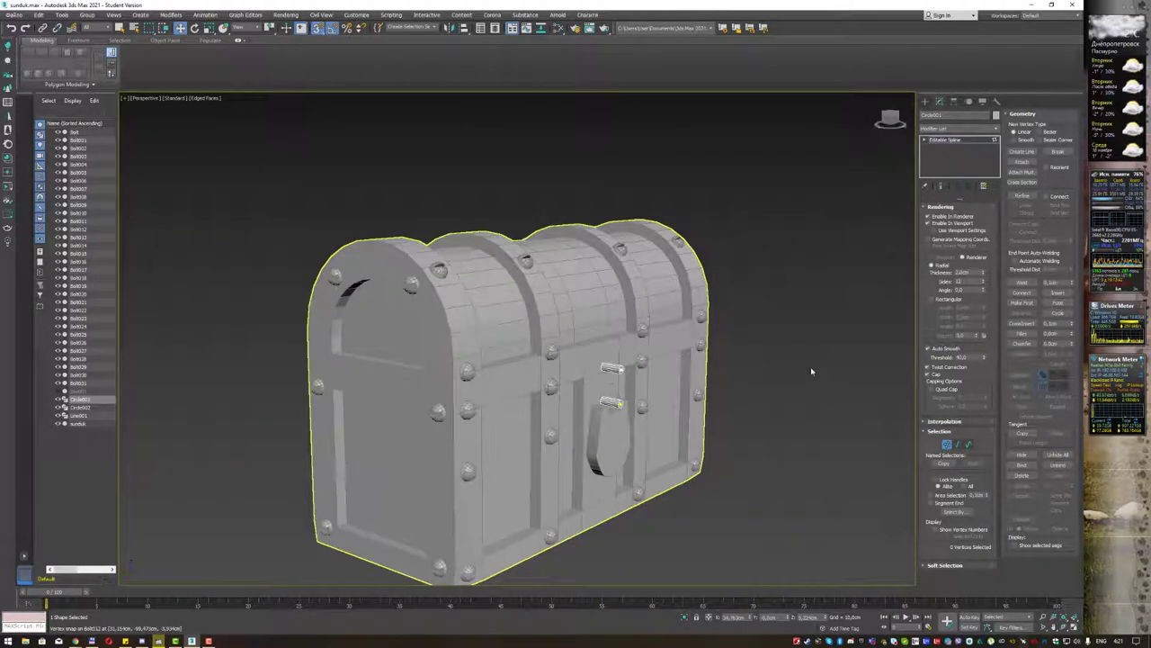
key("s")
key("alt+q")
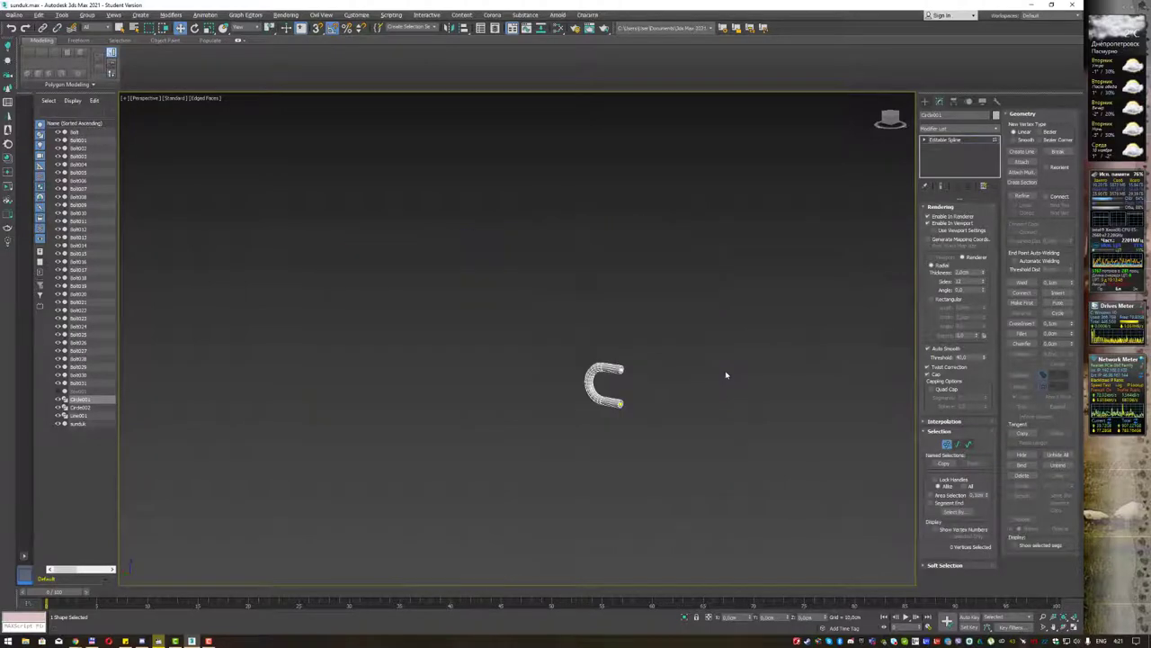
left_click(684, 619)
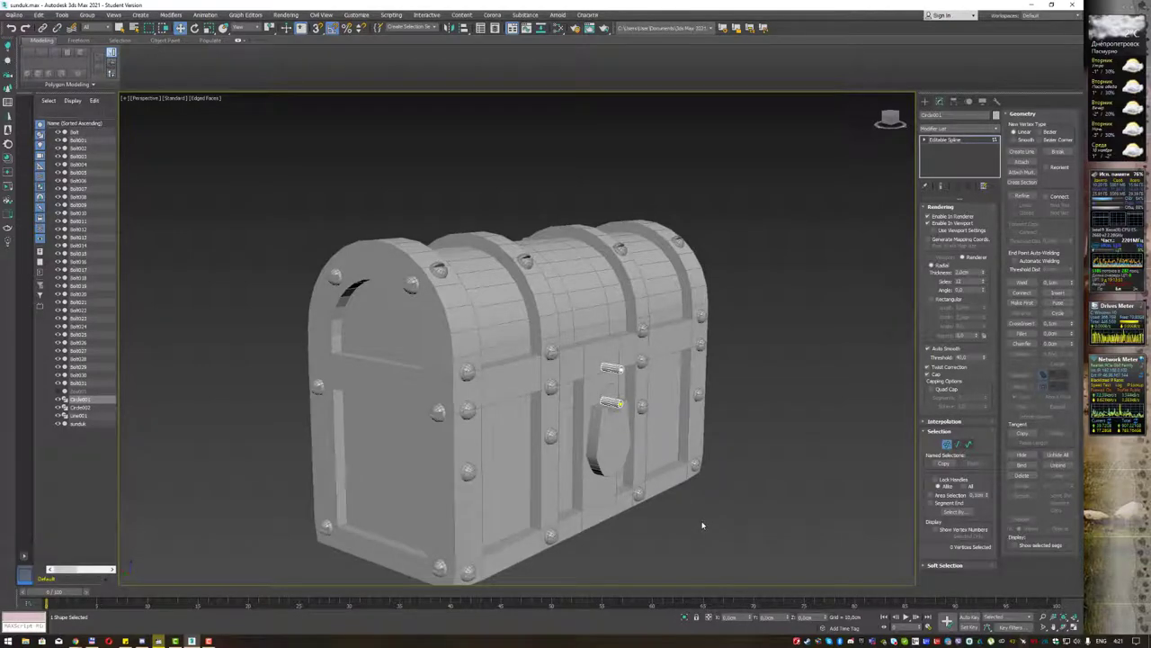
Mirror the U-shaped loop and nudge it slightly sideways on the chest front.
key("e")
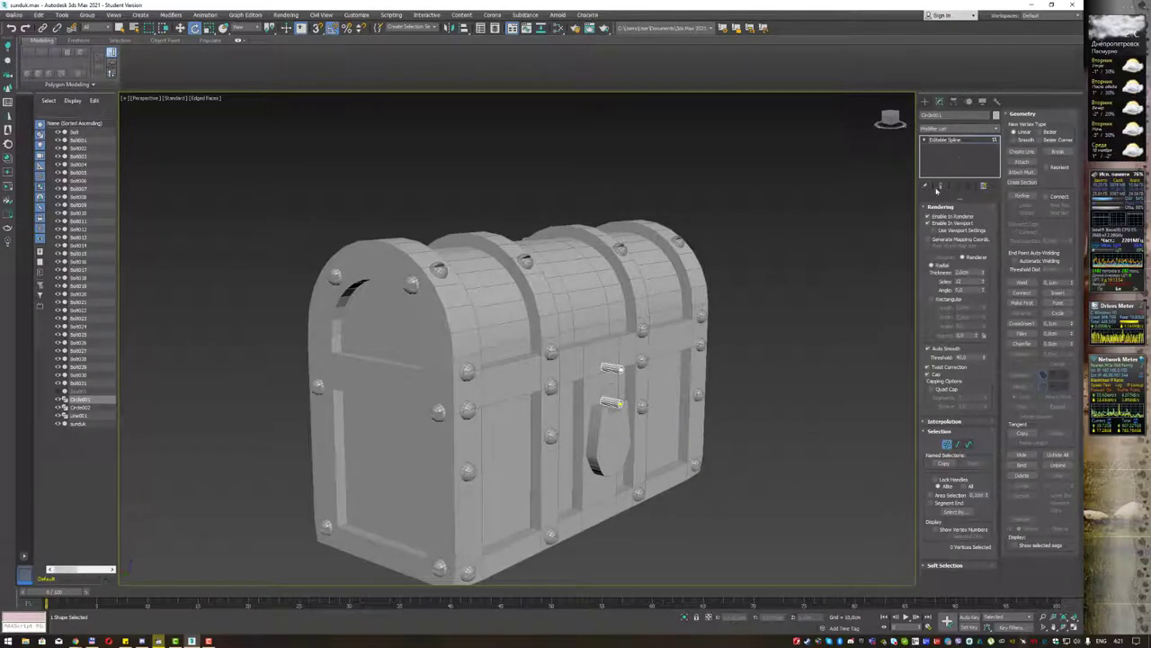
left_click(963, 141)
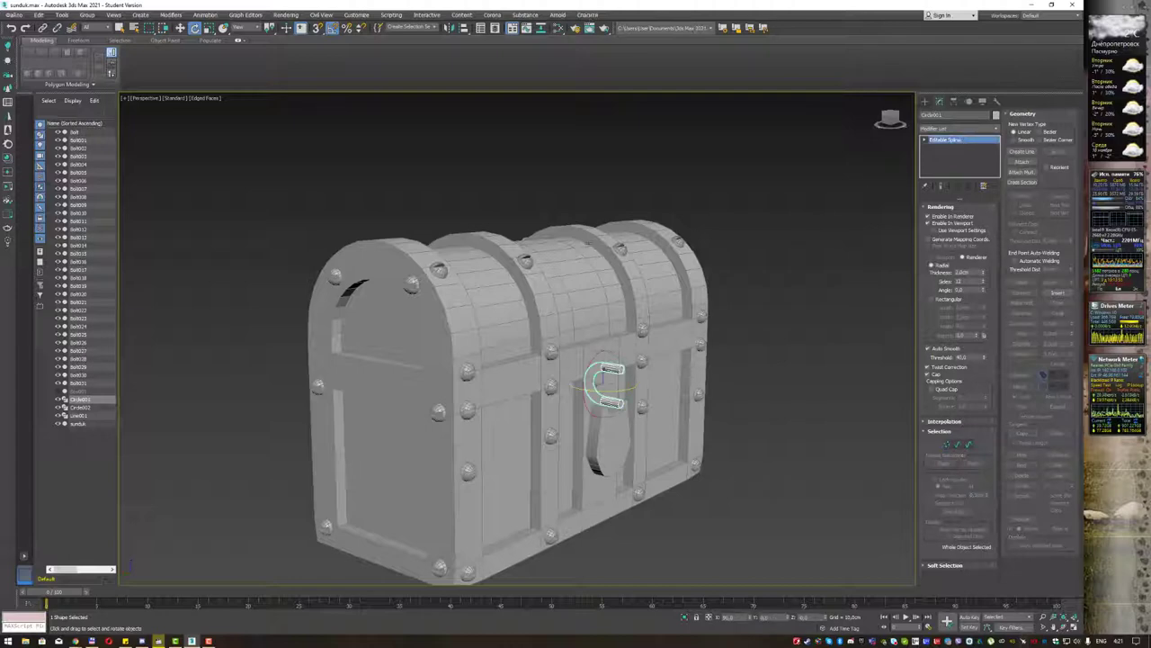
left_click(448, 28)
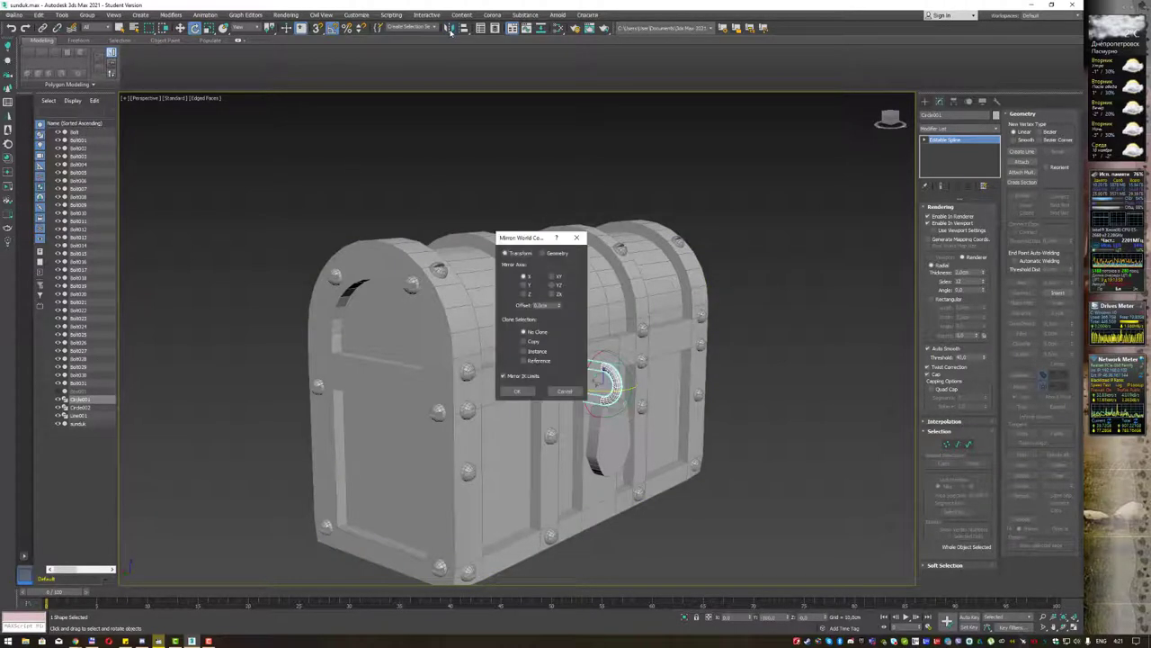
left_click(517, 392)
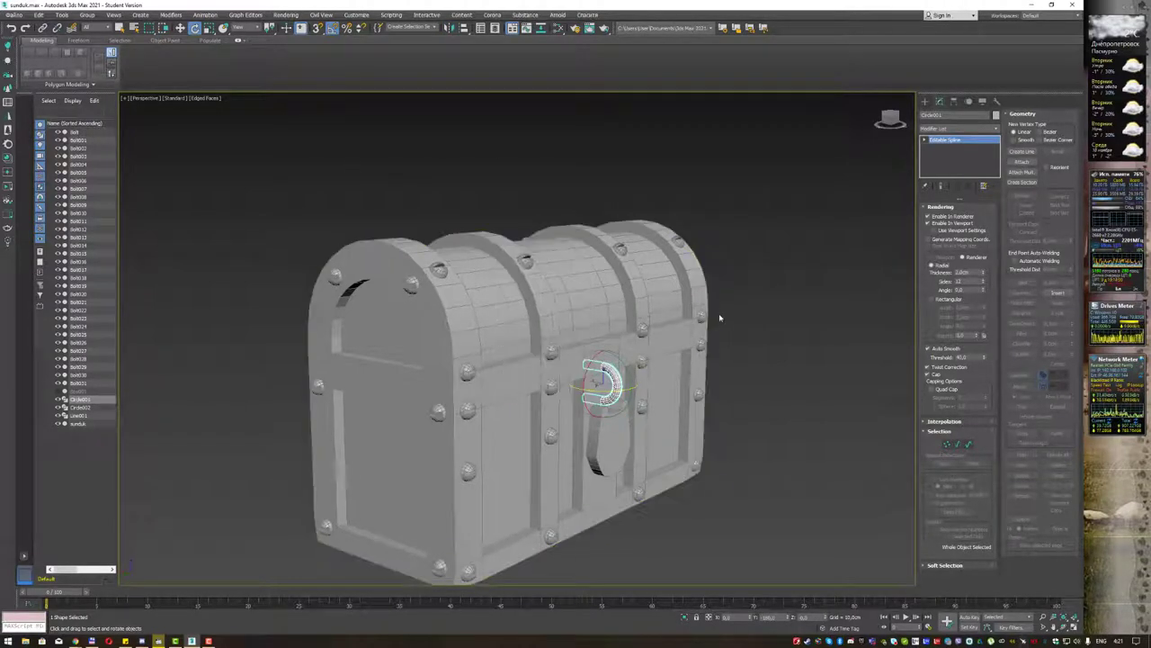
key("w")
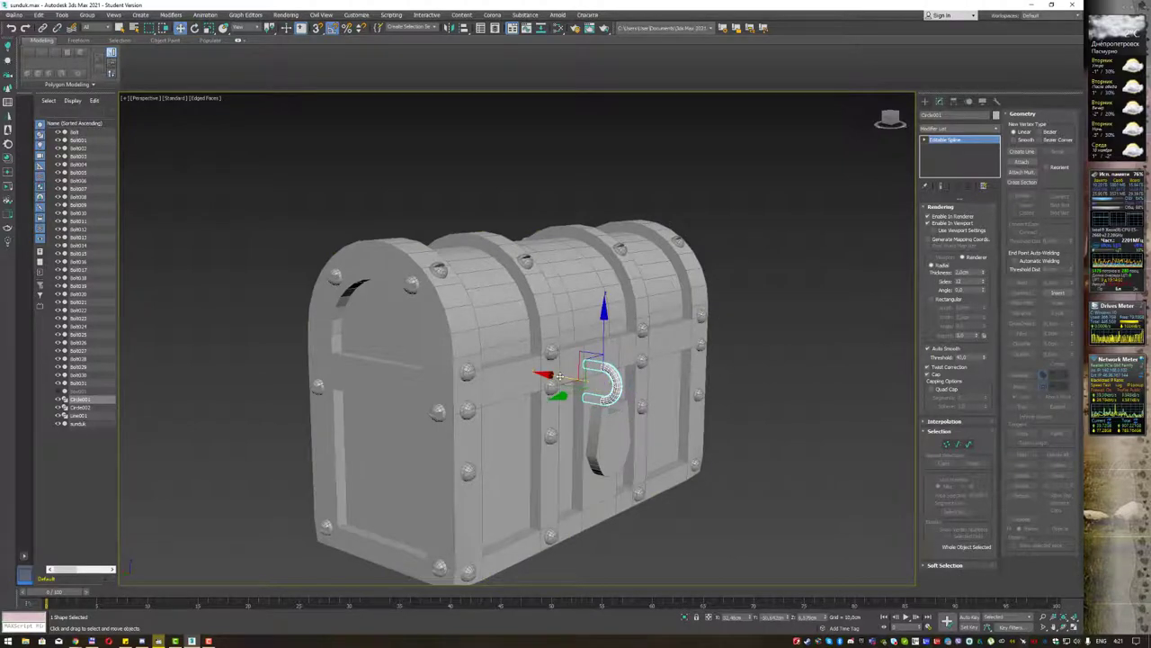
left_click_drag(565, 377, 569, 377)
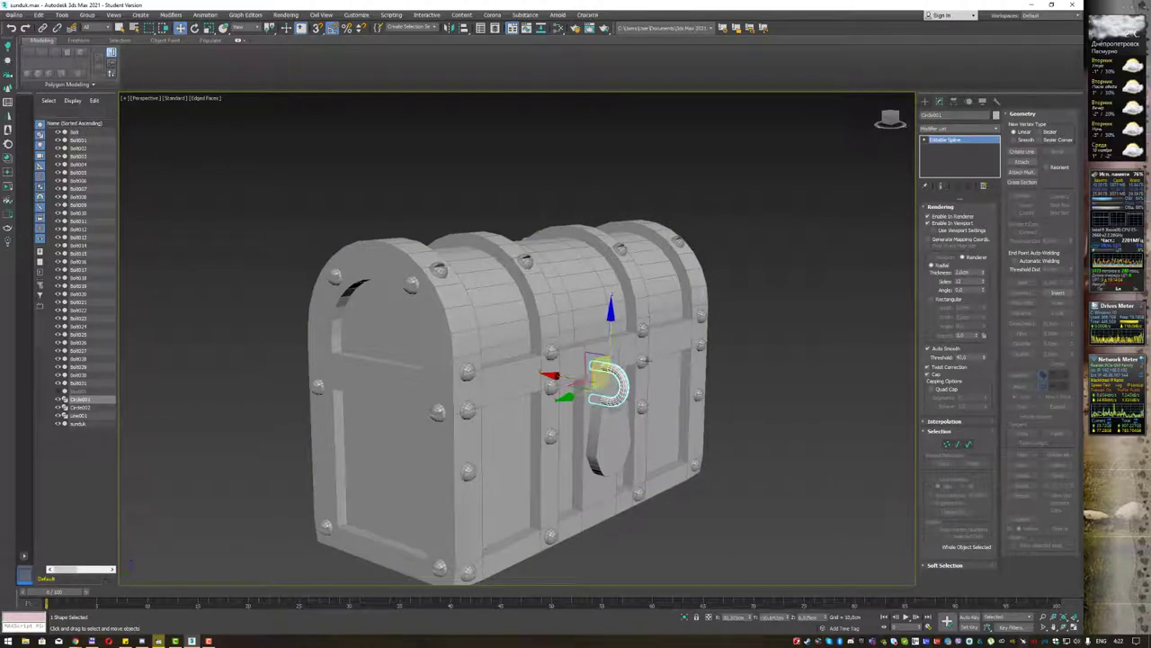
left_click(789, 301)
Make the ring circle Circle002 display as a thick tube in the viewport.
middle_click_drag(768, 306, 621, 370, "alt")
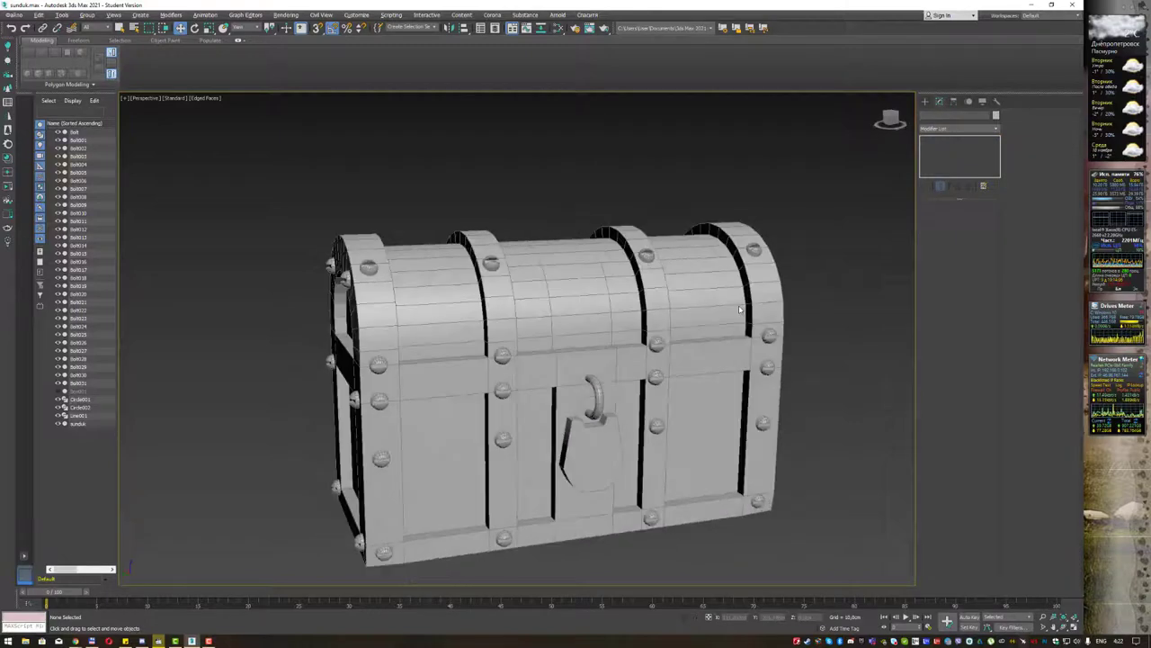
scroll(621, 370, "up", 3)
scroll(621, 370, "up", 3)
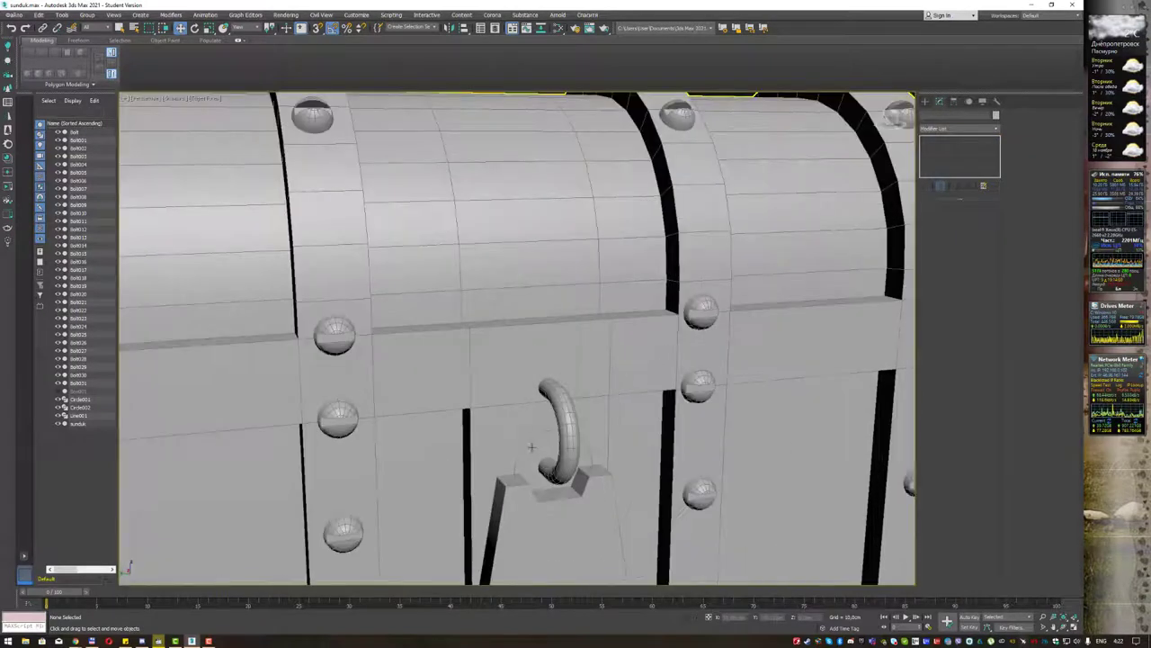
middle_click_drag(543, 430, 566, 334, "alt")
middle_click_drag(596, 386, 634, 316, "alt")
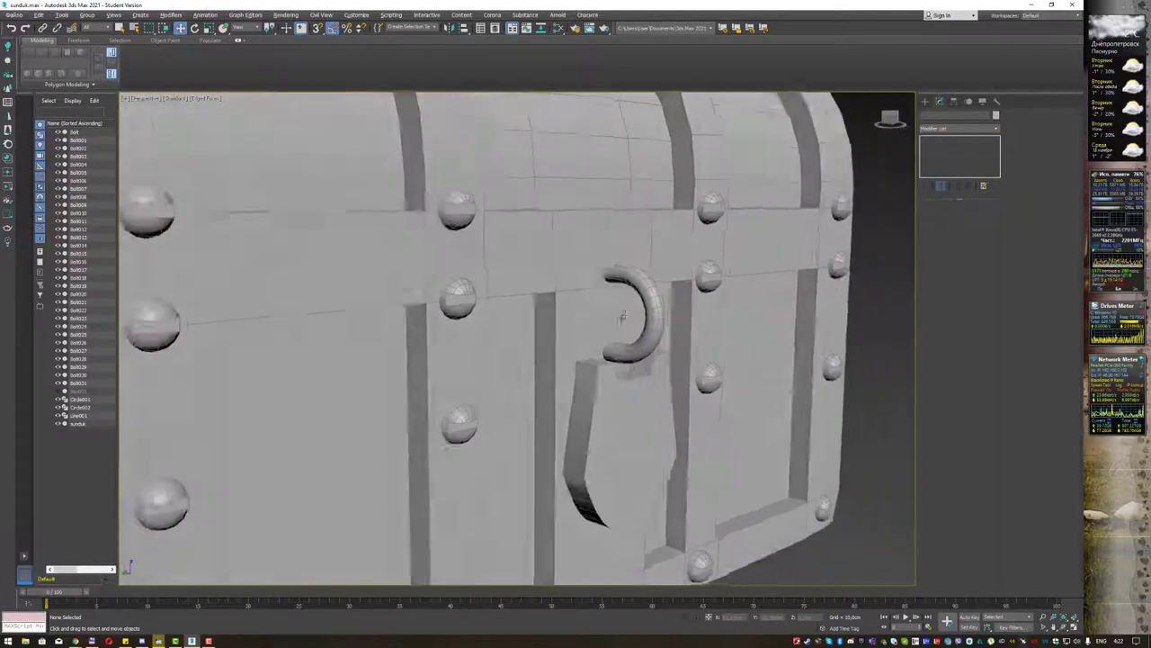
left_click(634, 316)
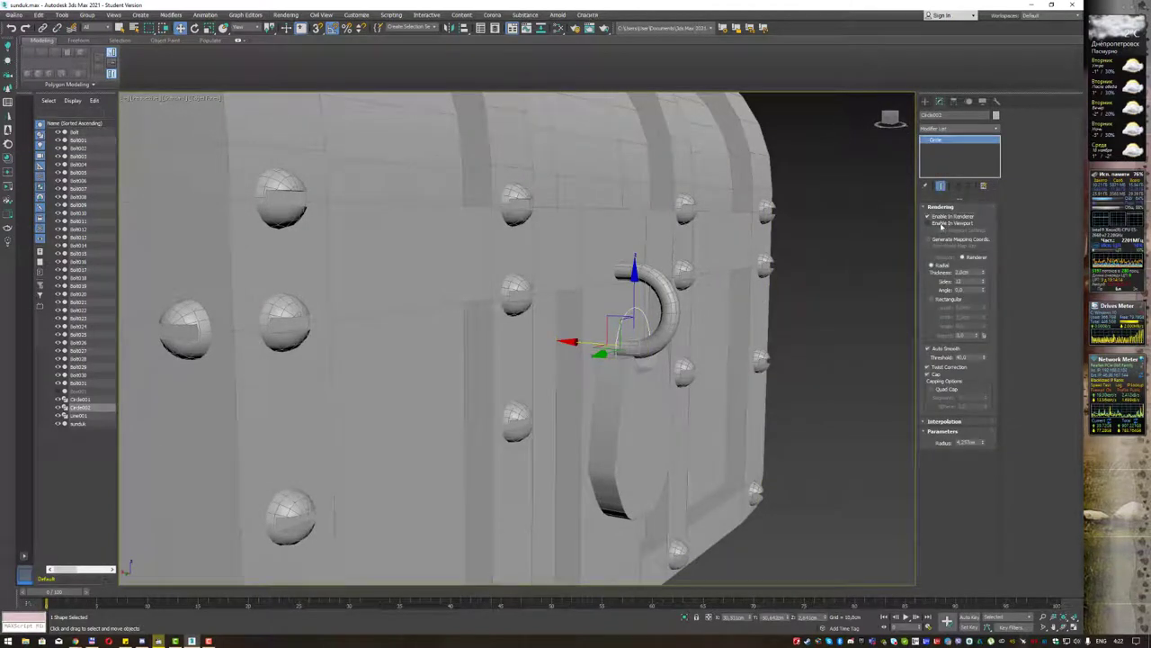
left_click(942, 224)
left_click(779, 286)
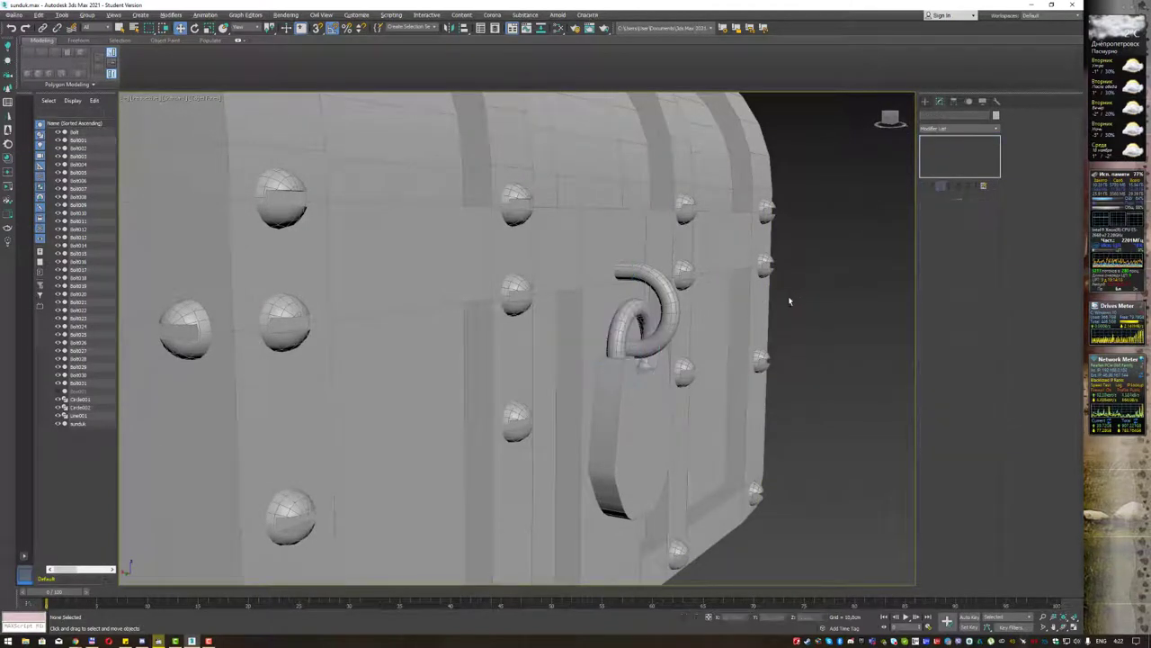
middle_click_drag(788, 301, 633, 276, "alt")
scroll(724, 286, "down", 5)
key("q")
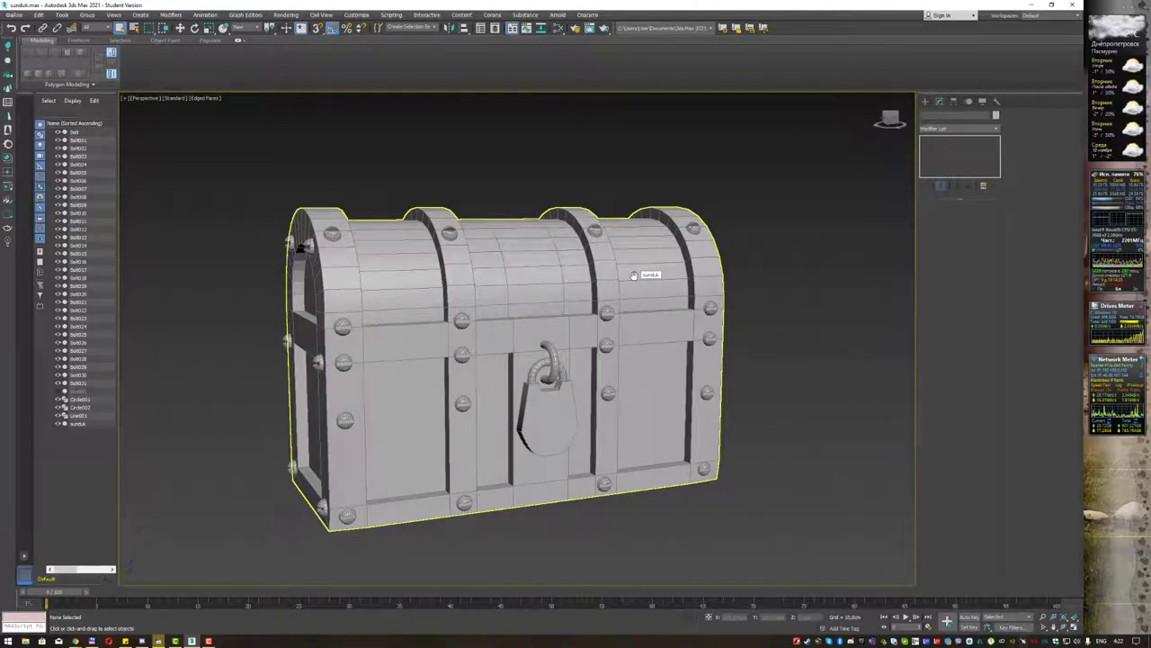
Pan the Left view down over the lock and start a Line shape from the Create panel.
key("f")
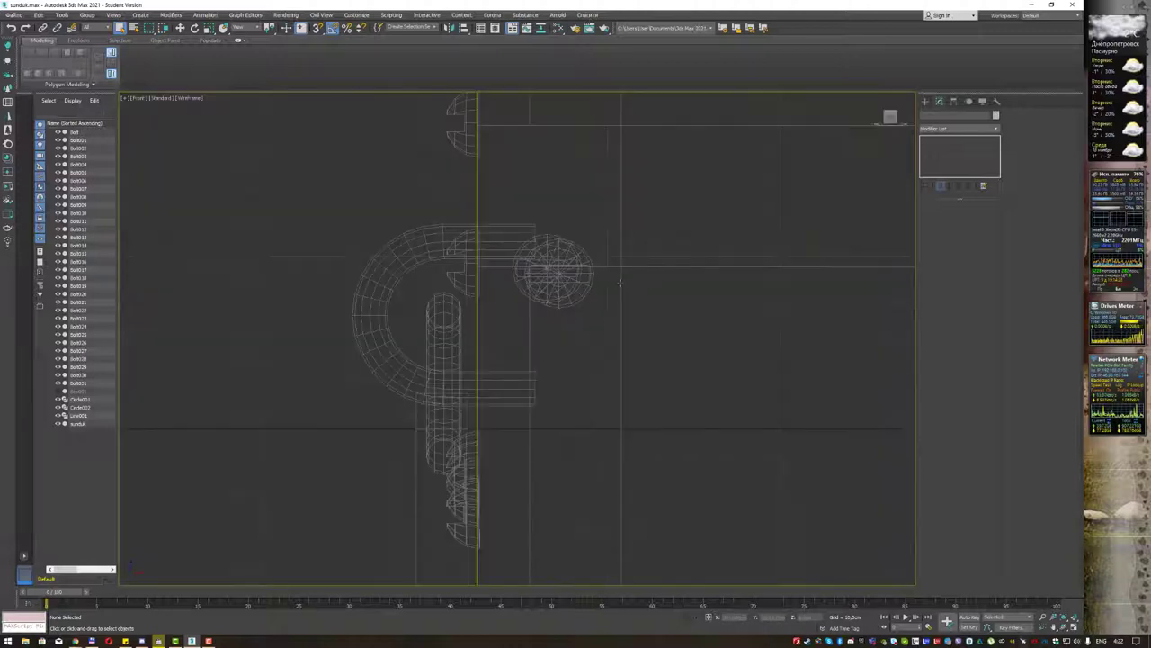
key("l")
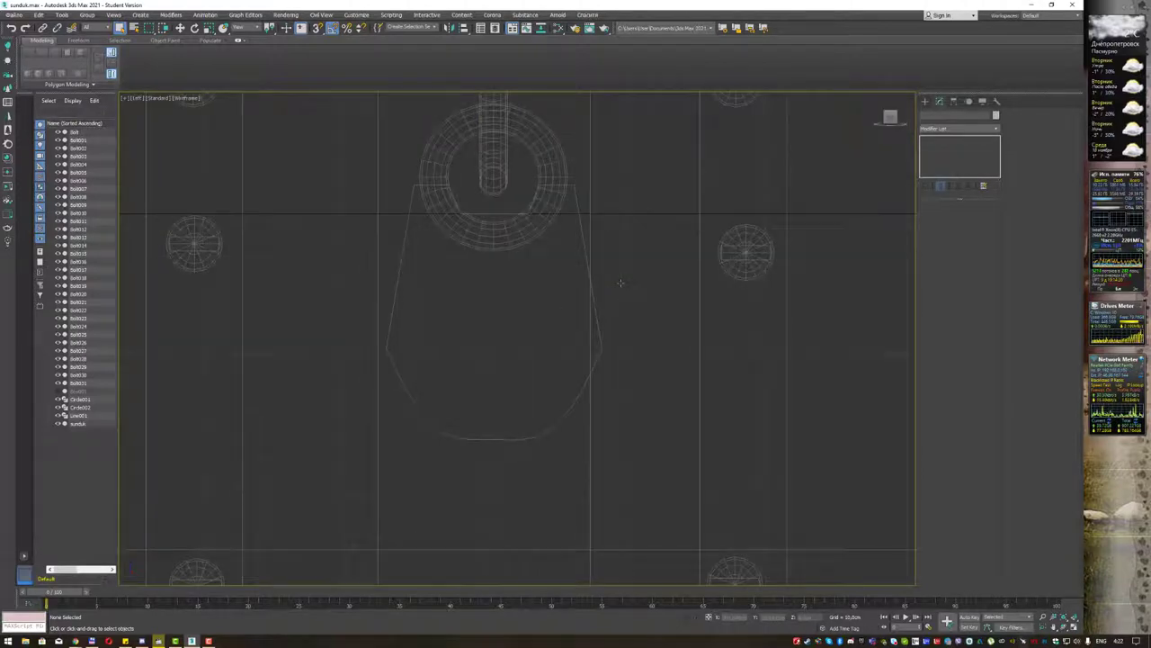
middle_click_drag(609, 254, 580, 334)
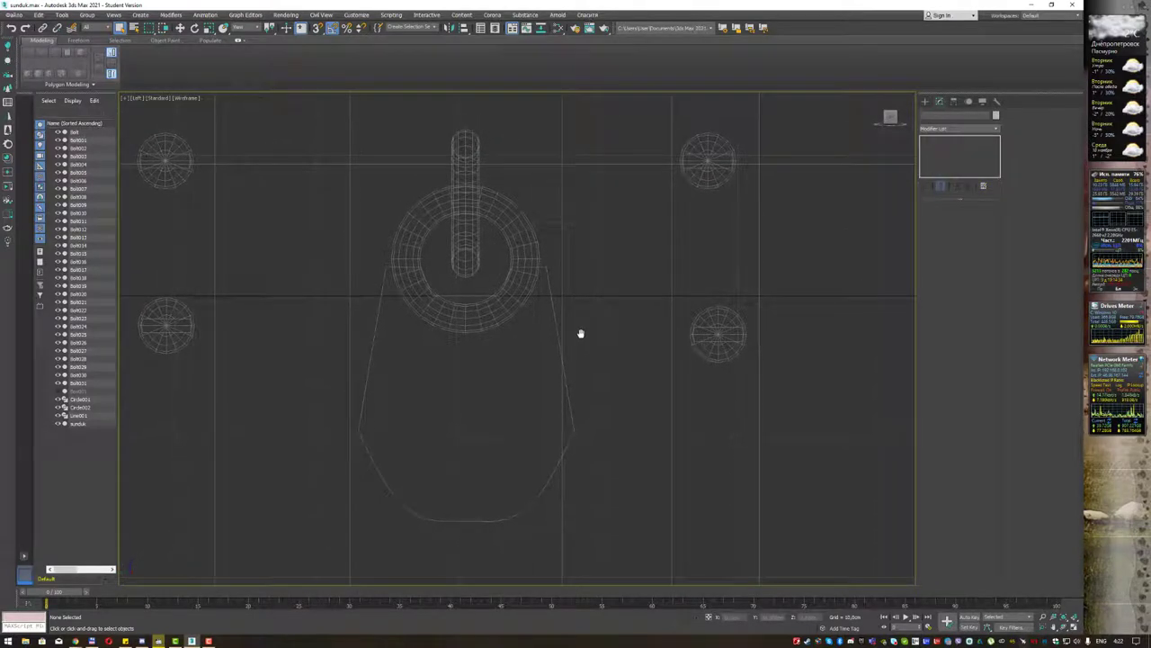
middle_click_drag(640, 258, 638, 314)
left_click(925, 101)
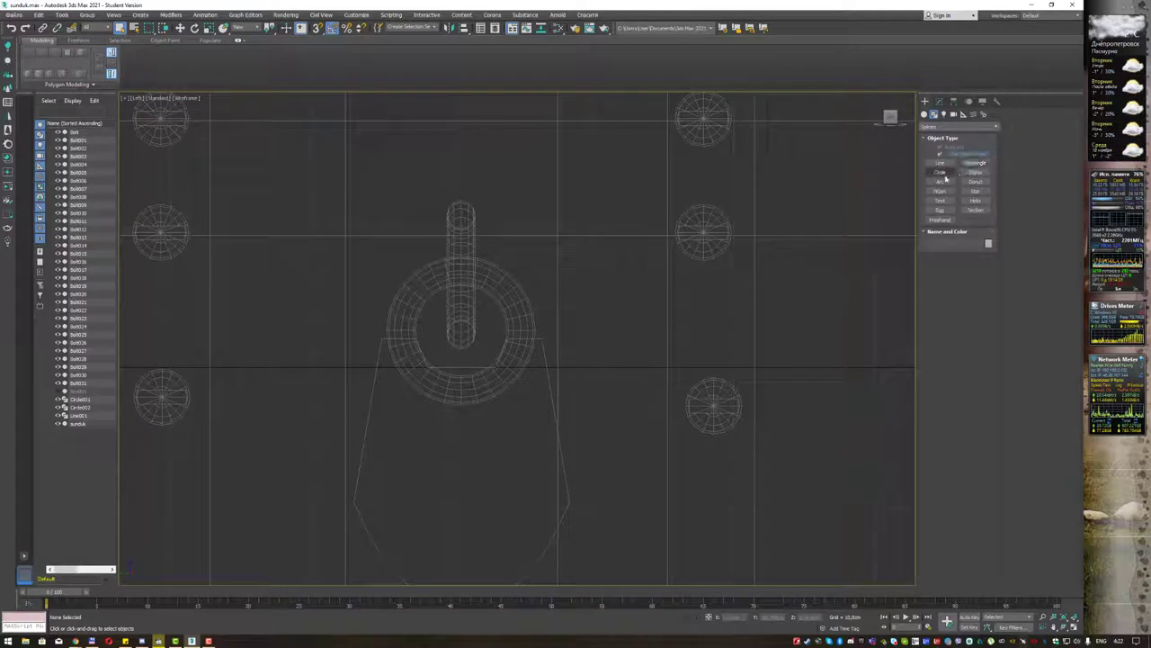
left_click(940, 163)
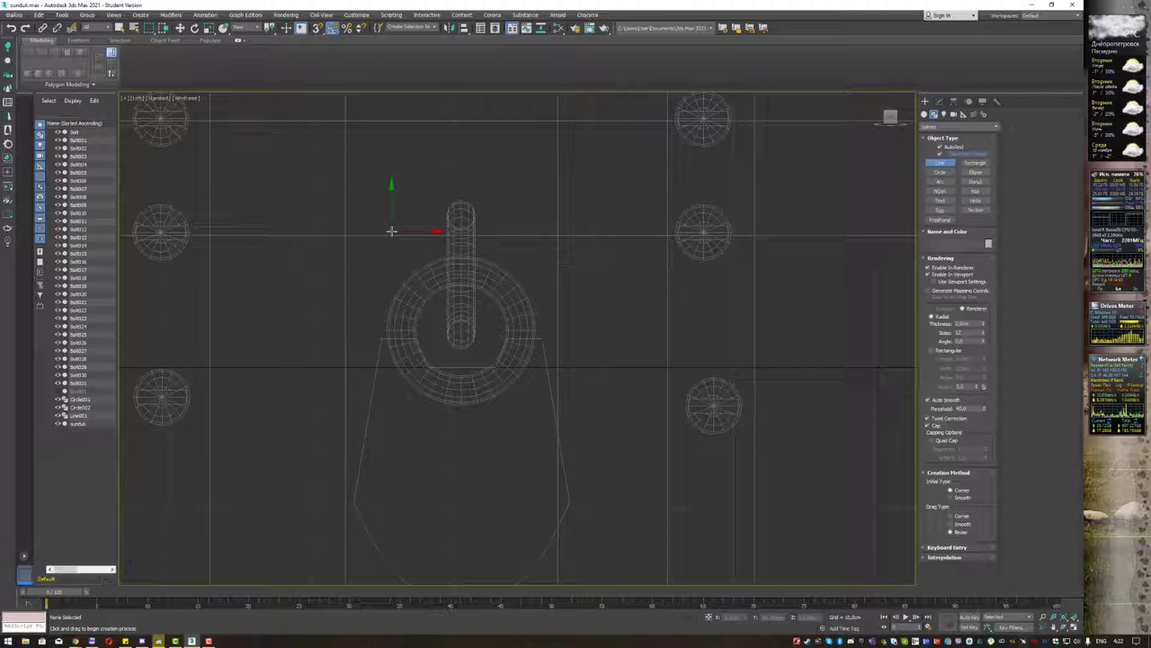
Draw a Standard Primitives box over the lock area in the Left view.
left_click(926, 115)
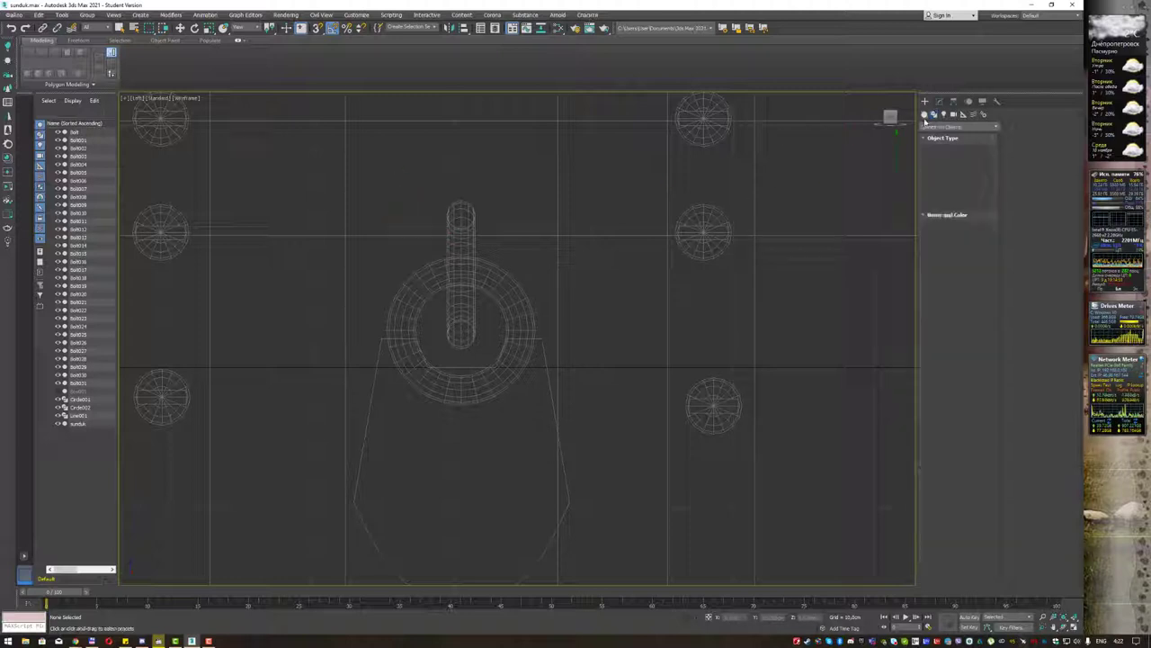
left_click(932, 128)
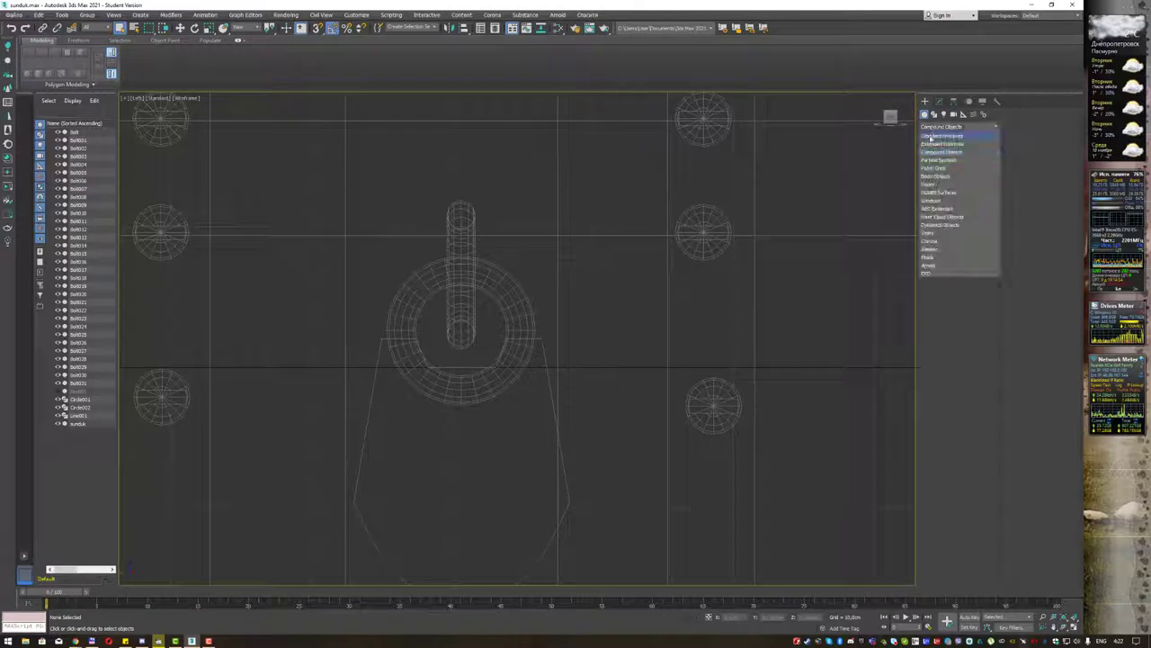
left_click(937, 135)
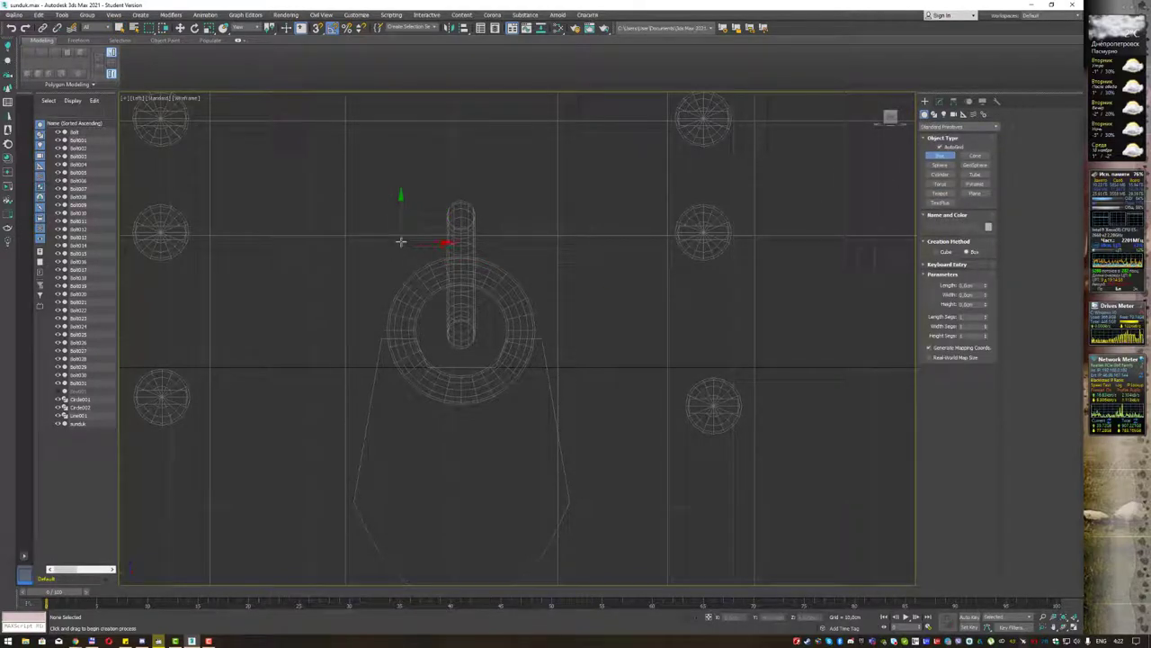
left_click(400, 242)
mouse_move(399, 242)
left_mouse_down()
mouse_move(513, 441)
mouse_move(504, 483)
mouse_move(504, 433)
left_mouse_up()
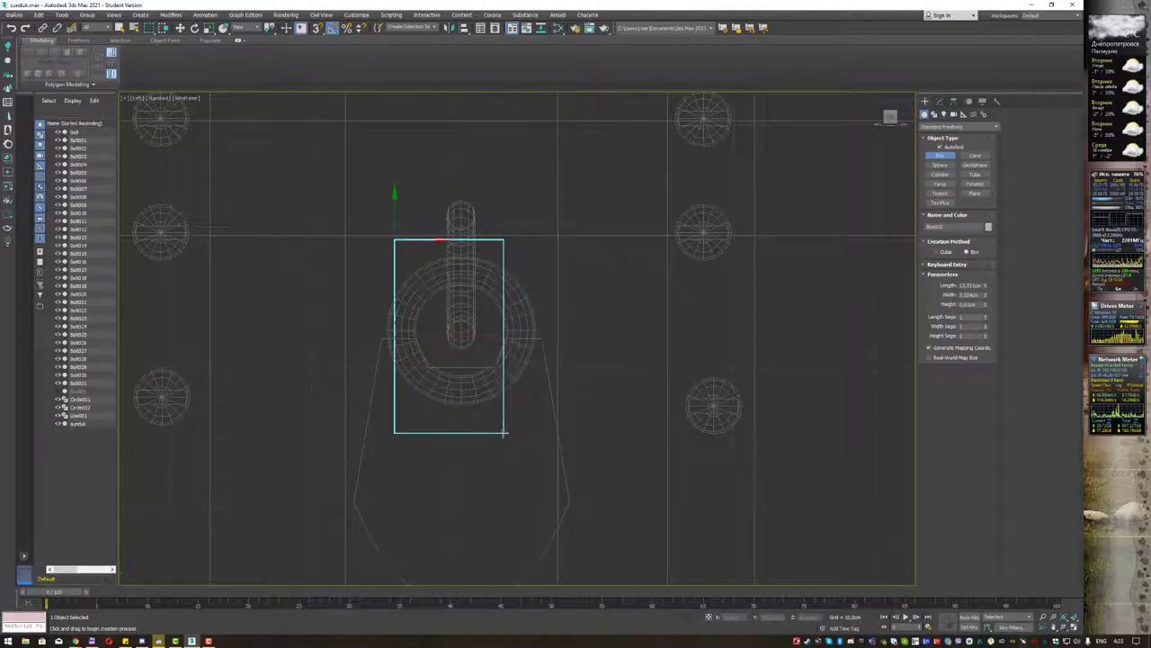
left_click(520, 465)
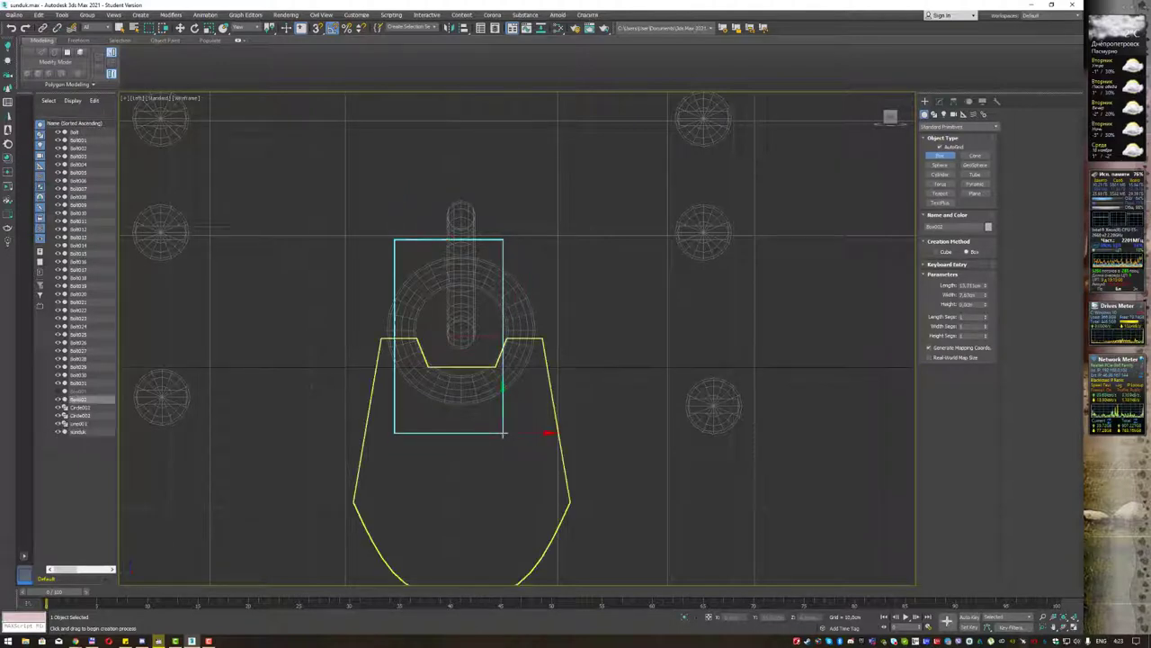
right_click(536, 402)
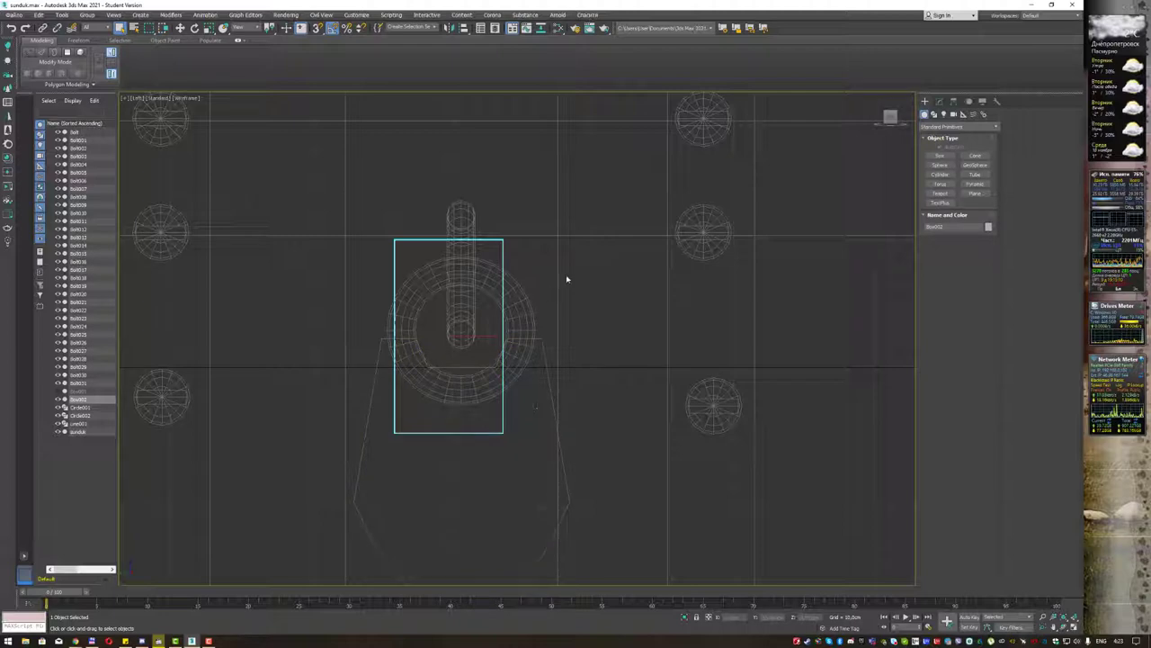
In the Perspective view, move the new box beside the ring hasp.
key("p")
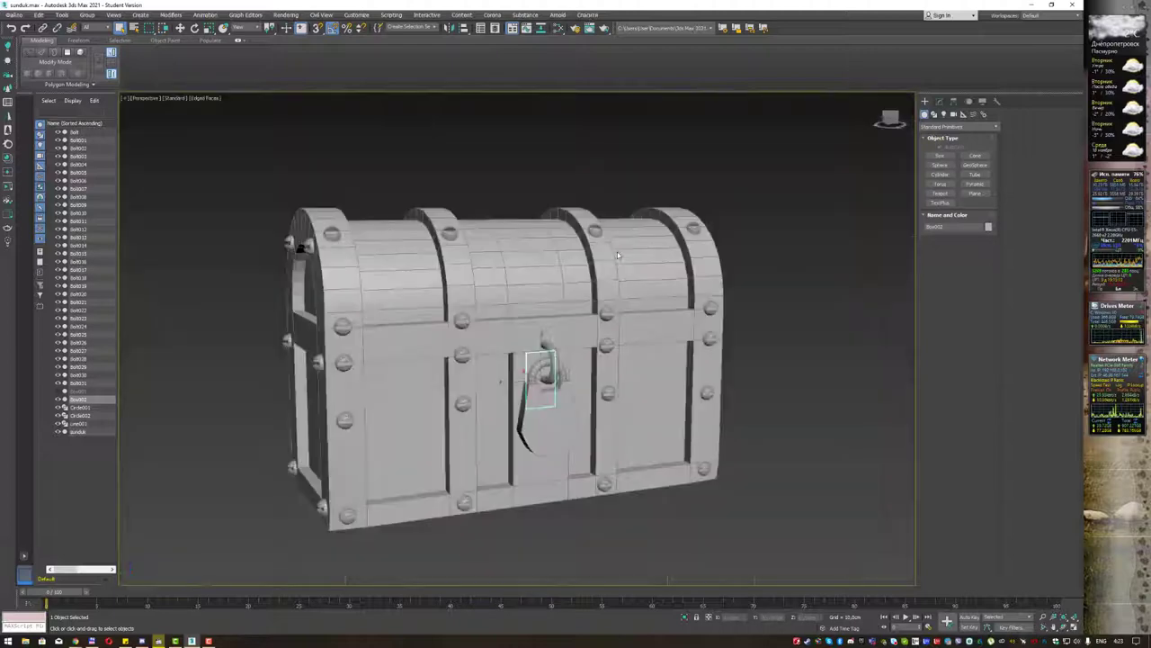
middle_click_drag(583, 316, 514, 378, "alt")
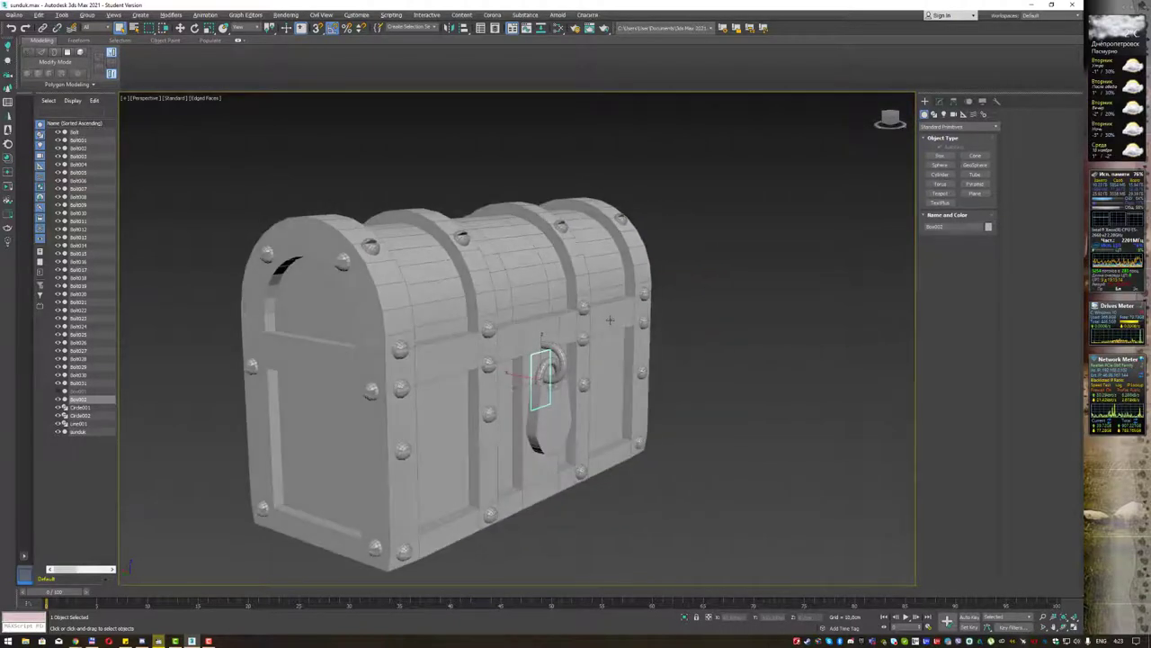
key("w")
left_click_drag(514, 378, 577, 385)
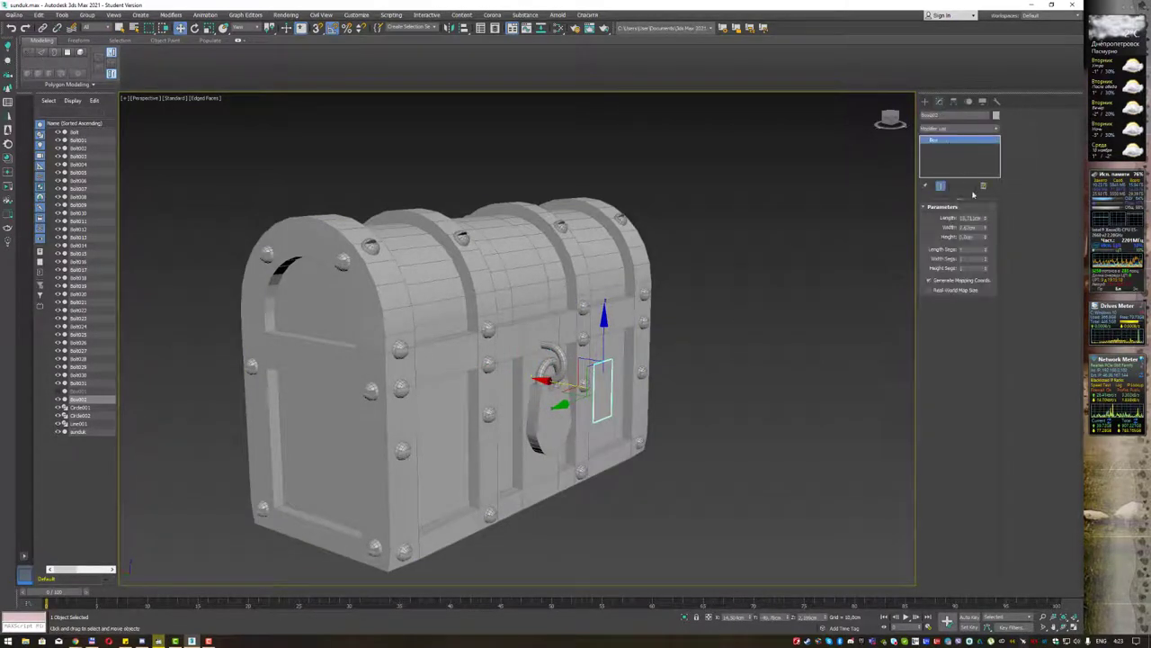
Cut Box002's height to 0.5 cm so it becomes a thin plate on the chest front.
left_click(985, 238)
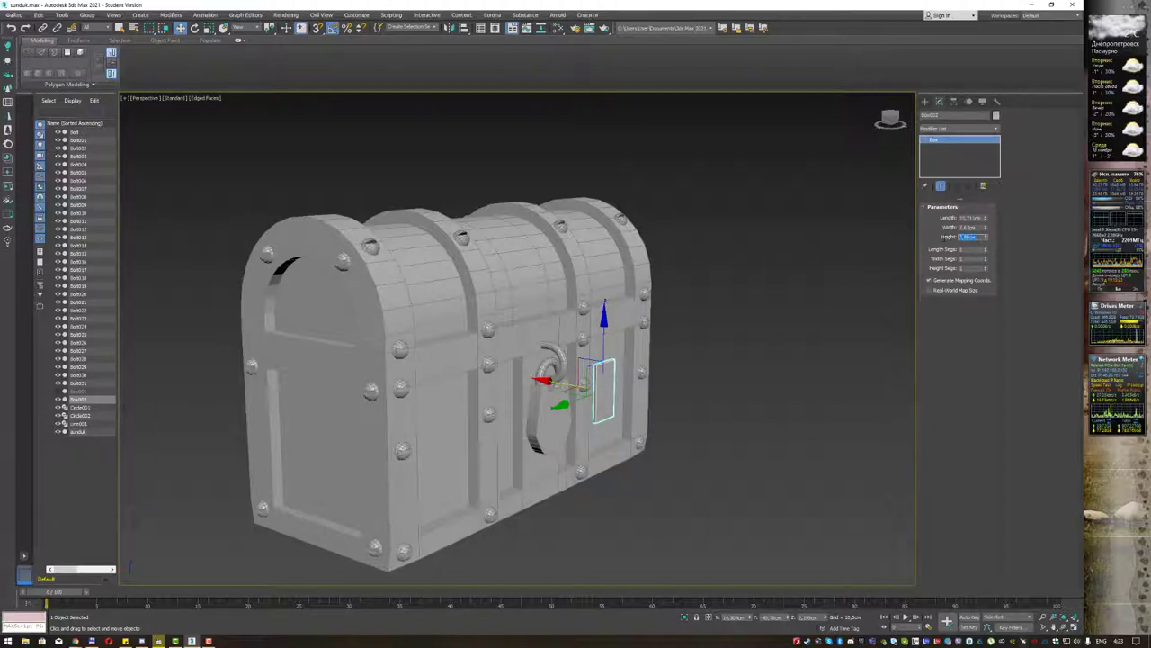
left_click_drag(985, 237, 985, 236)
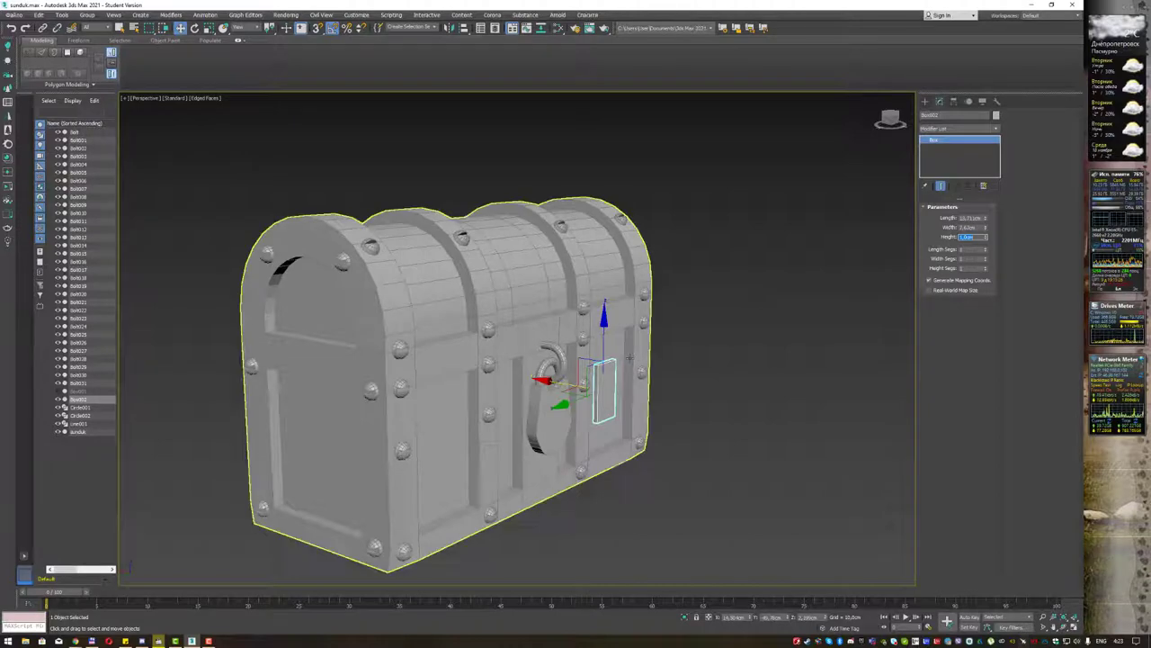
scroll(630, 357, "up", 2)
middle_click_drag(630, 357, 607, 281)
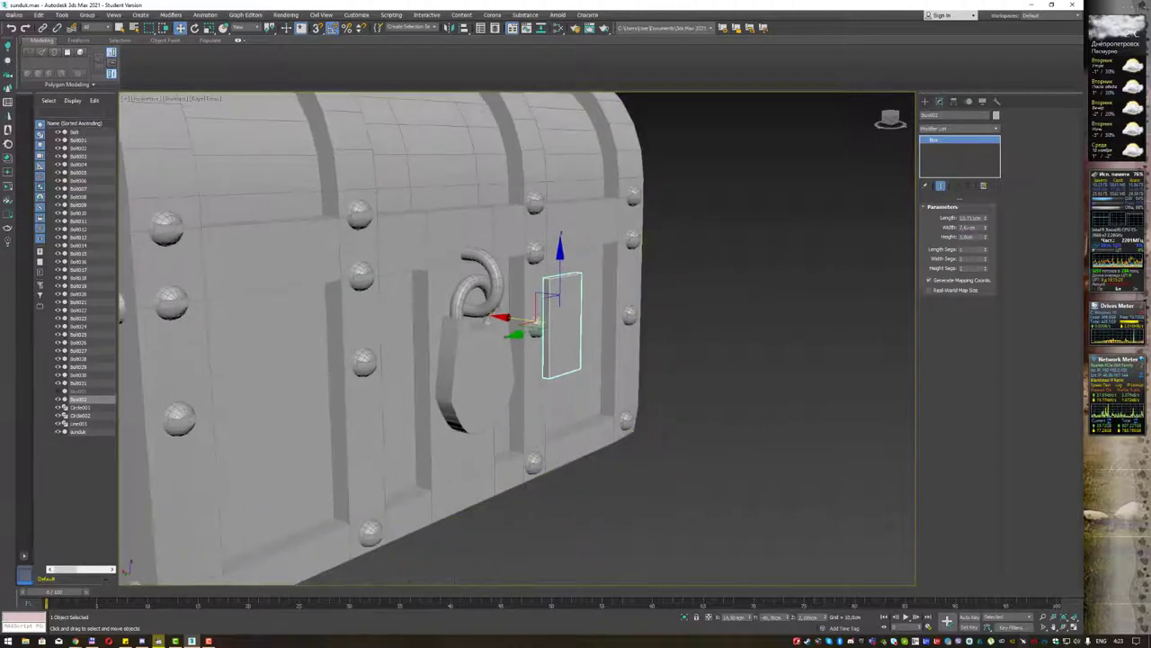
left_click_drag(984, 245, 972, 247)
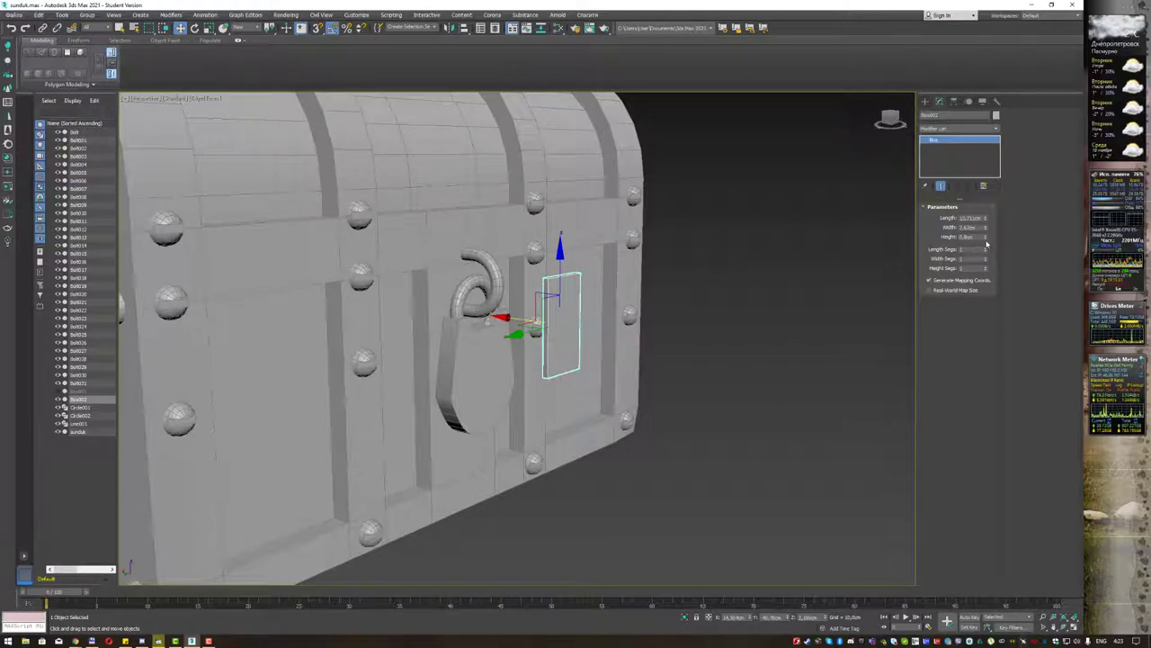
left_click_drag(987, 245, 986, 252)
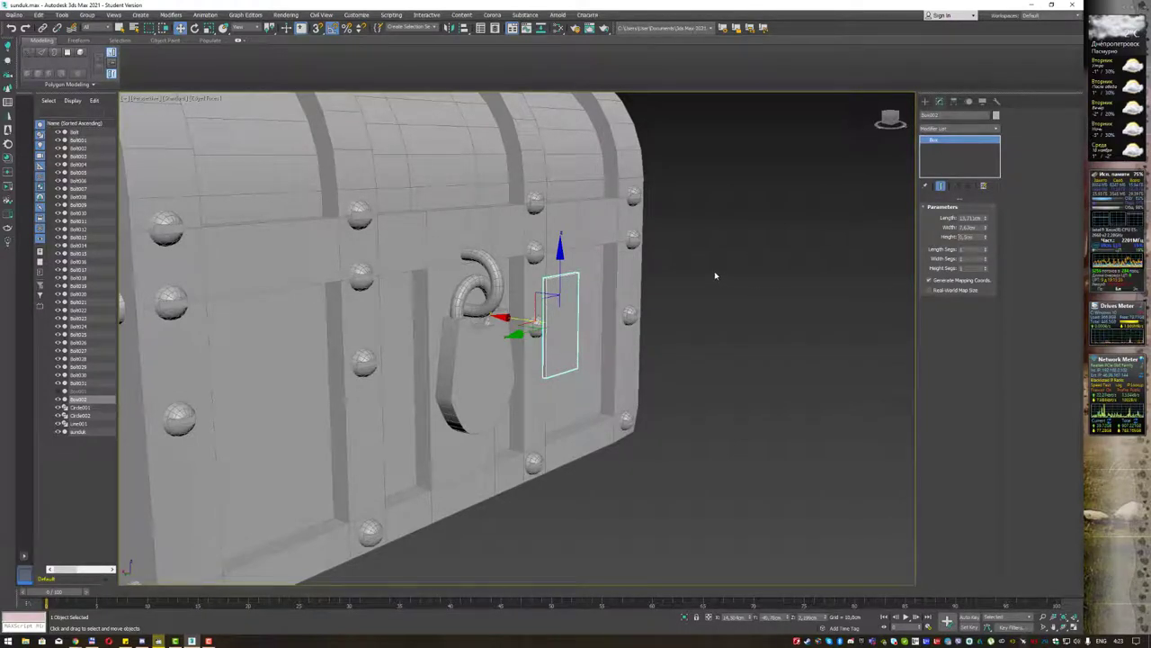
middle_click_drag(714, 274, 597, 247, "alt")
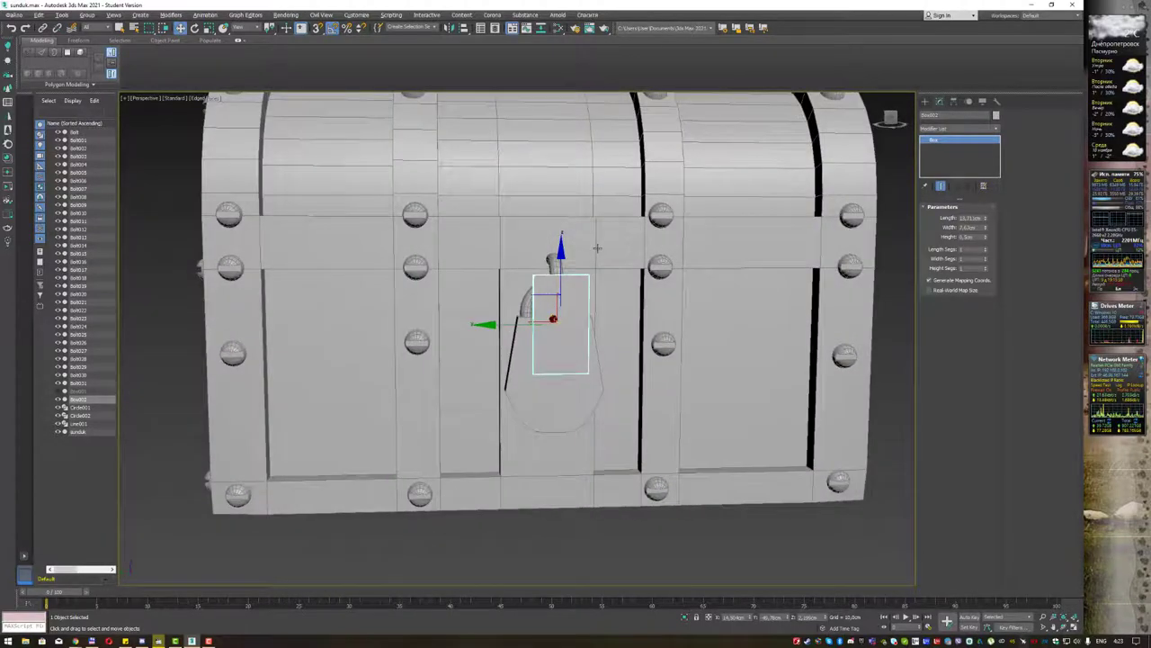
key("q")
scroll(579, 285, "up", 4)
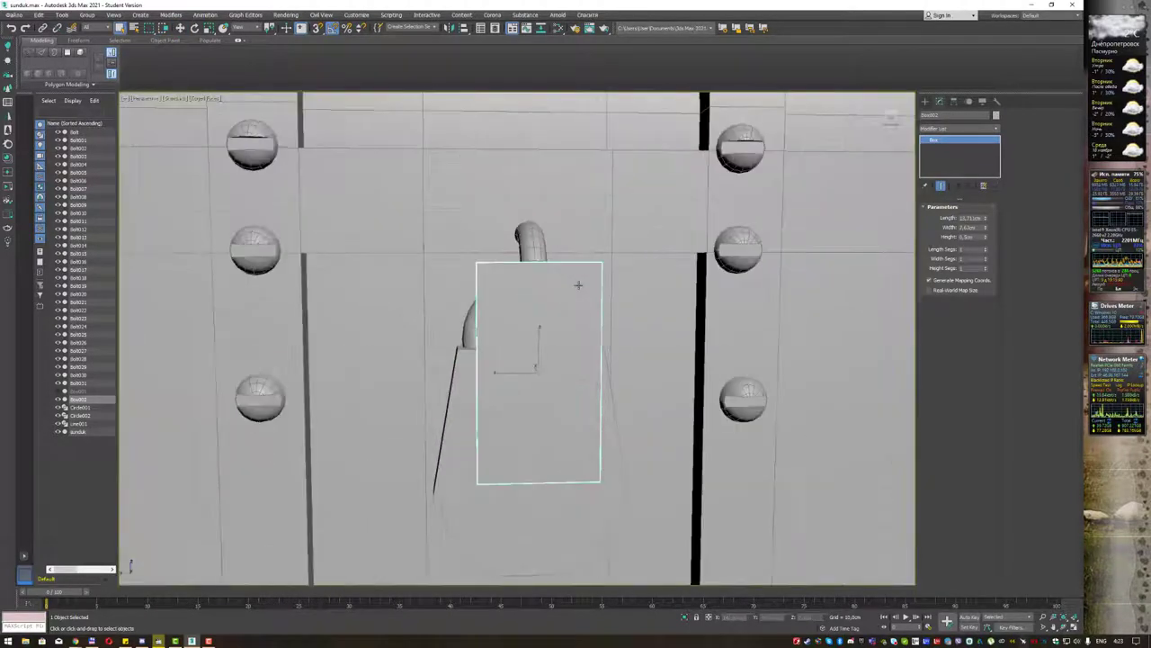
Convert Box002 to an Editable Poly and add Swift Loop edge loops near its top and both sides.
right_click(547, 304)
mouse_move(584, 393)
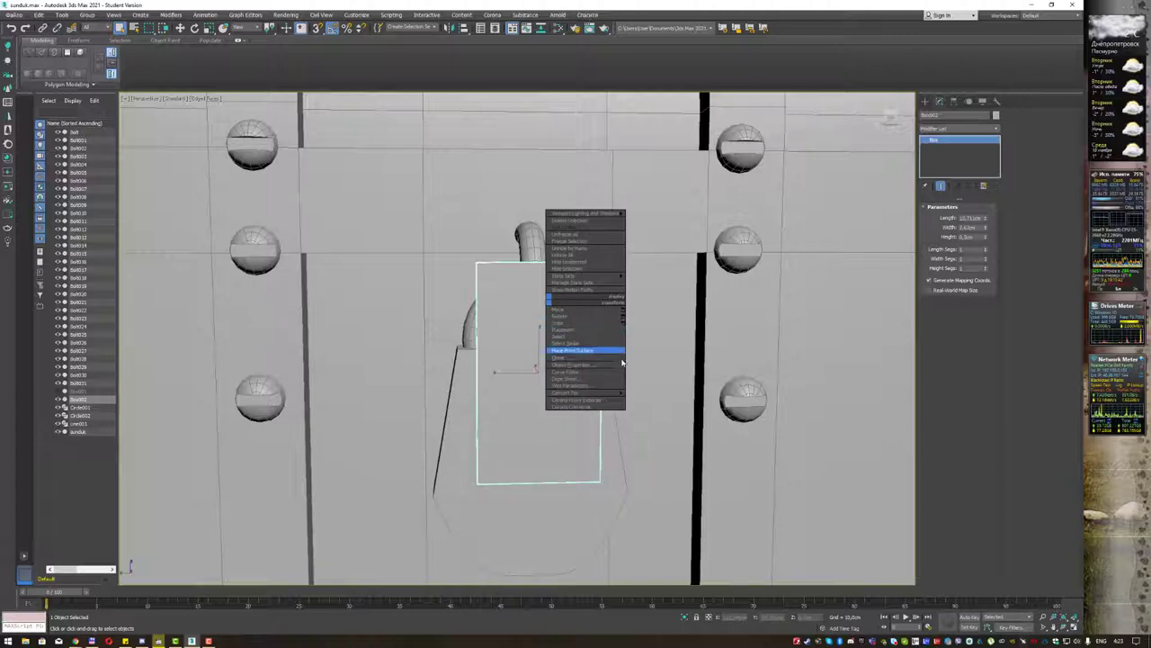
left_click(657, 399)
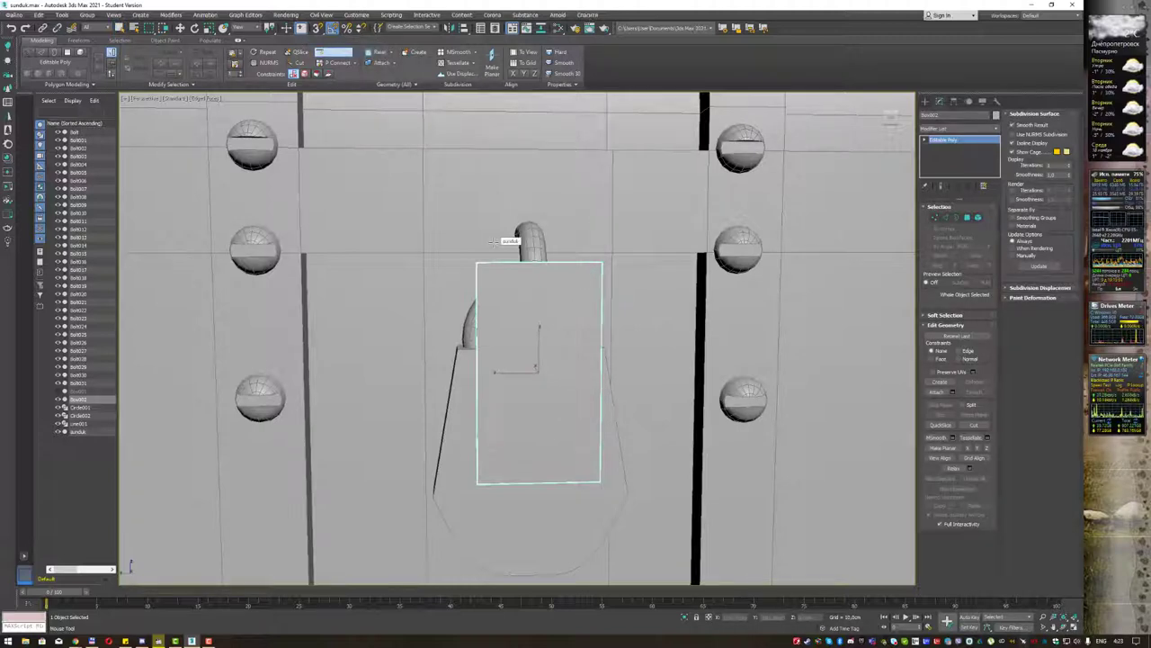
left_click(507, 294)
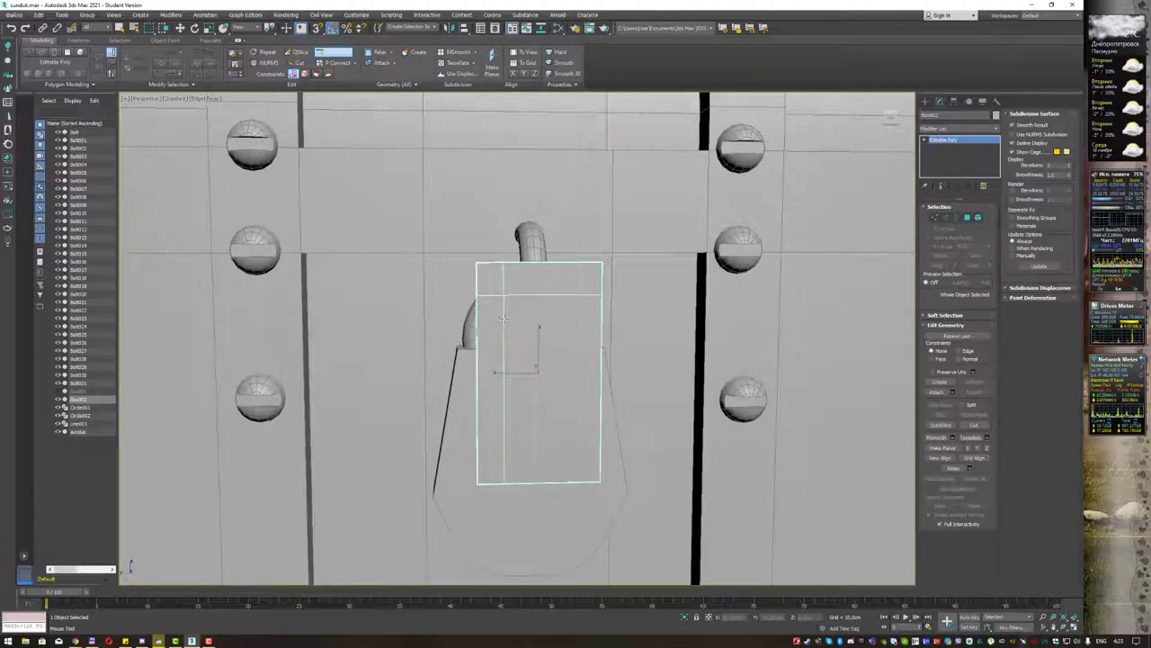
left_click(504, 325)
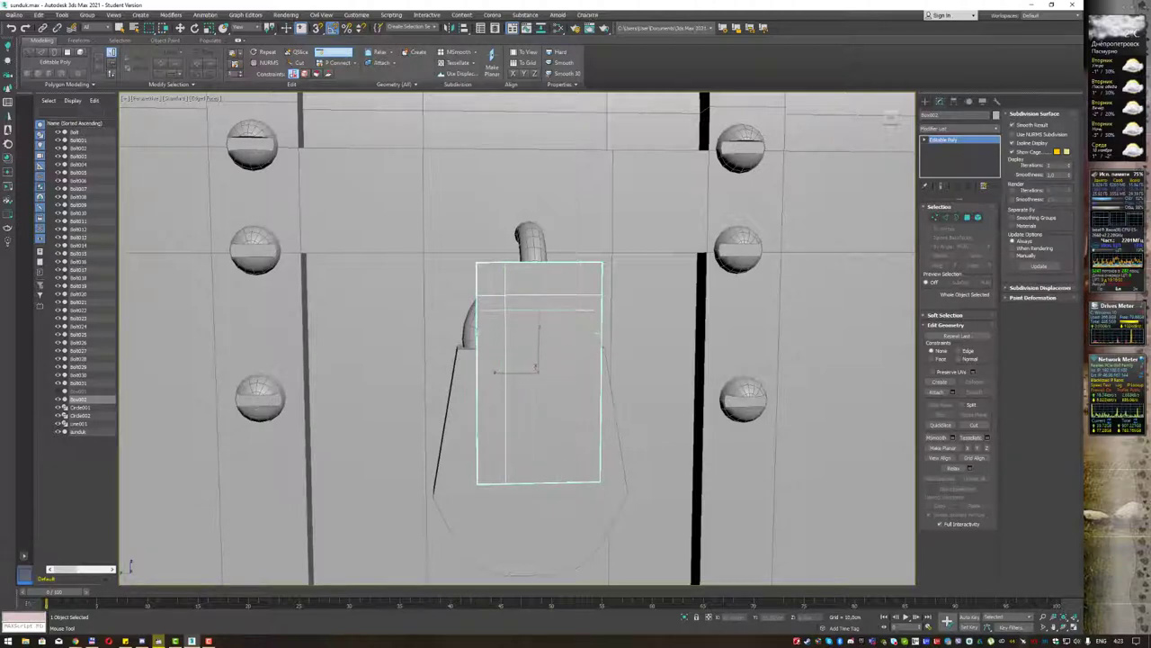
left_click(574, 294)
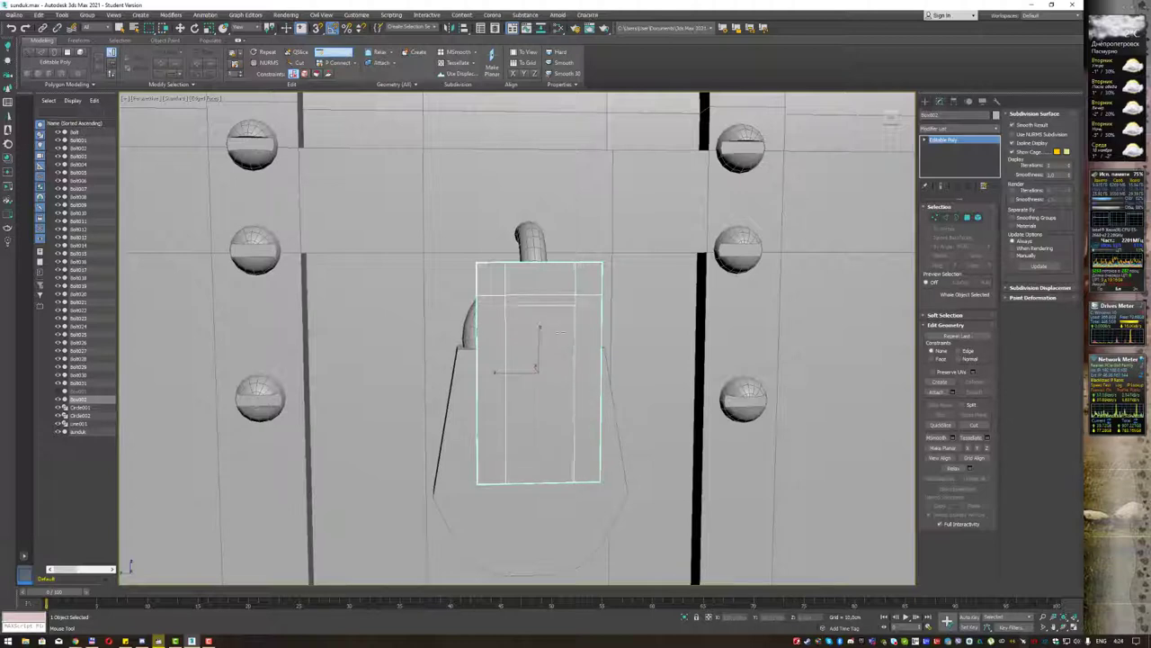
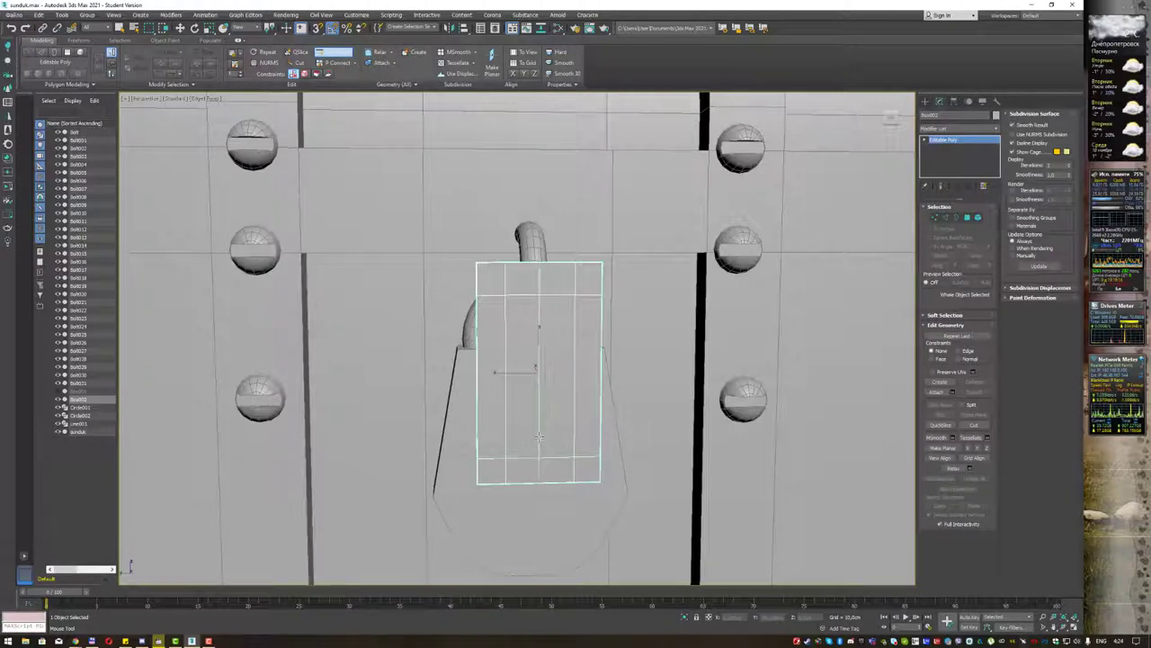
In Edge mode, scale the latch plate's top edge loop slightly inward to taper its top.
key("w")
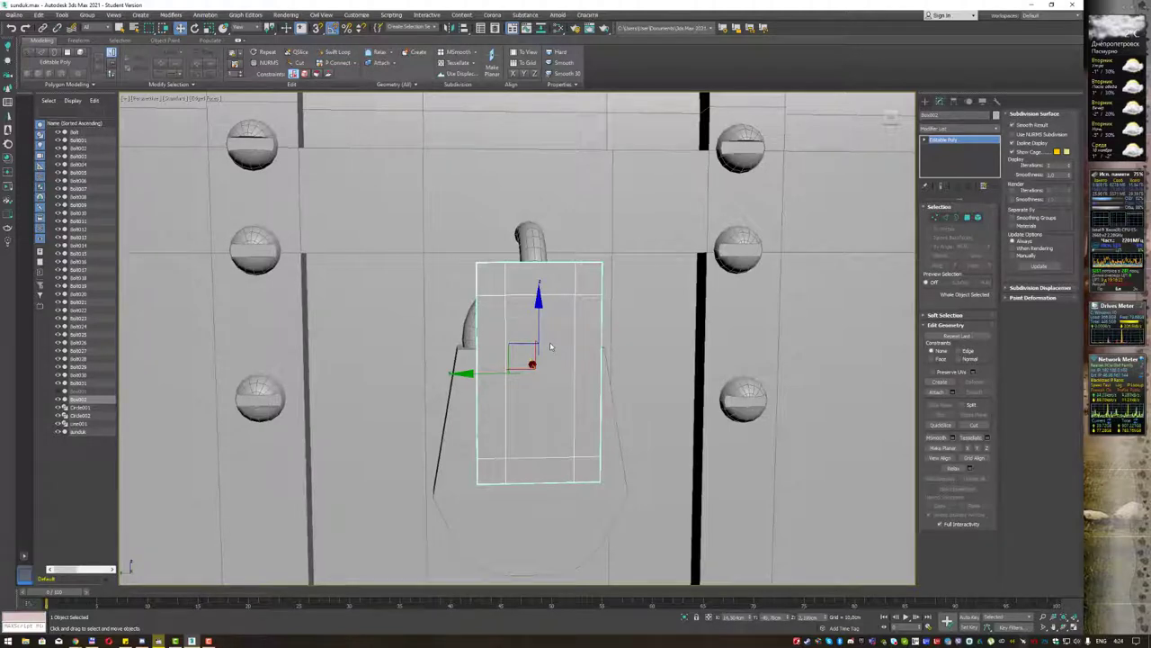
key("2")
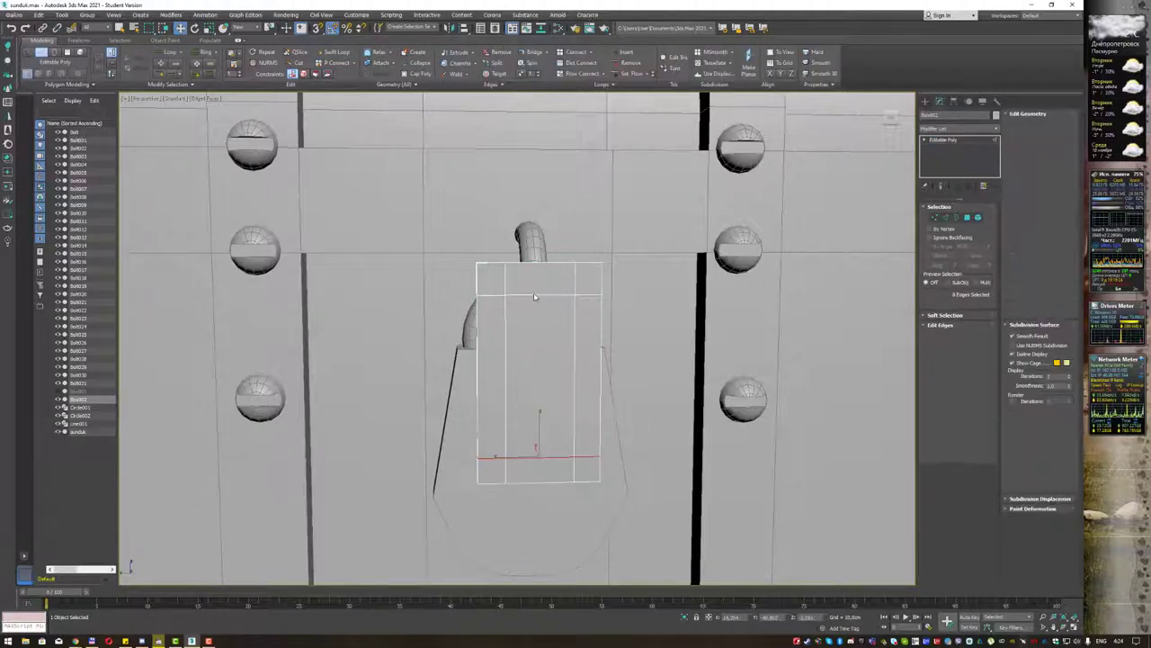
left_click(537, 302)
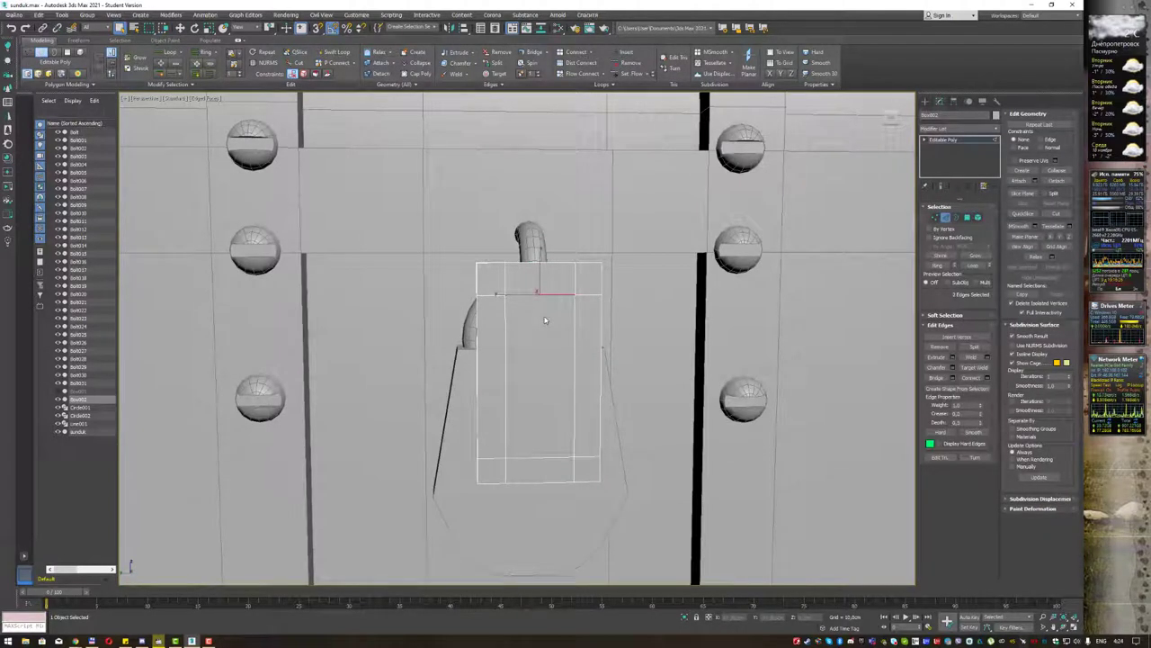
key("w")
key("e")
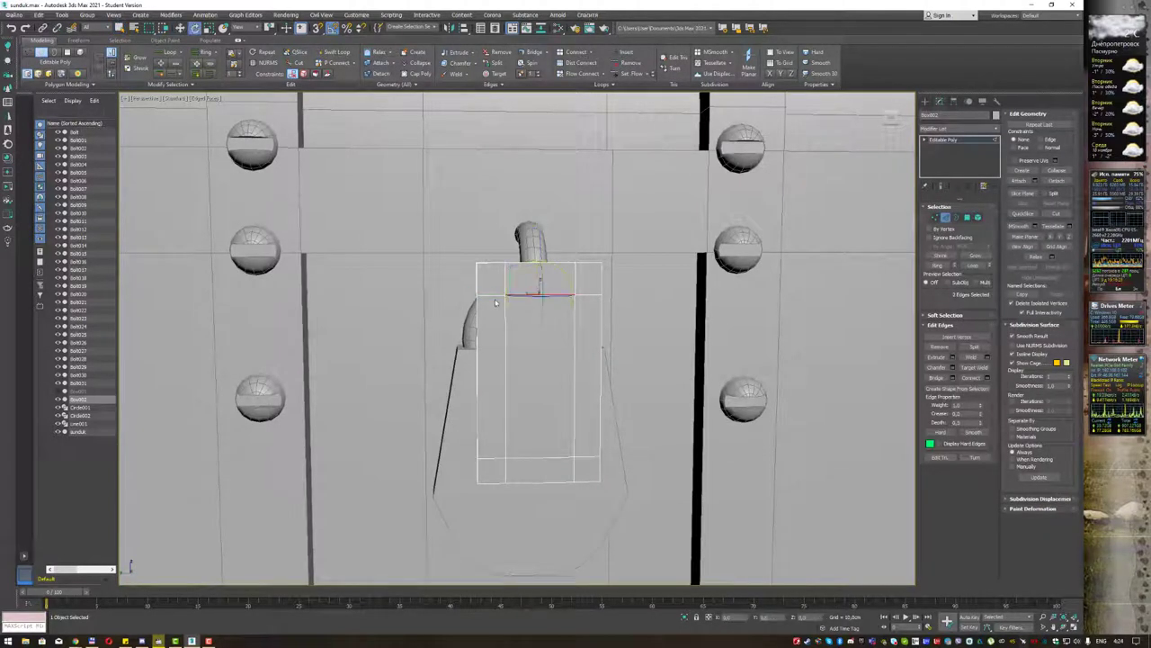
key("r")
left_click_drag(510, 297, 518, 294)
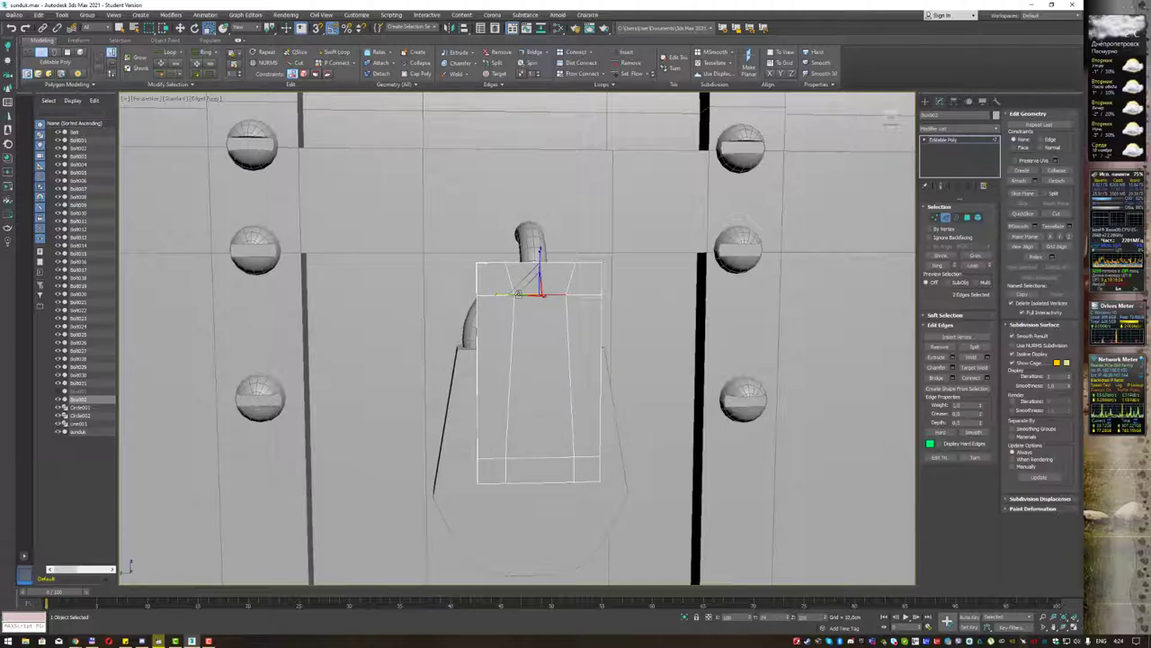
Scale the bottom edge loop inward, flare the top loop wider, and narrow the lower part.
left_click(521, 458)
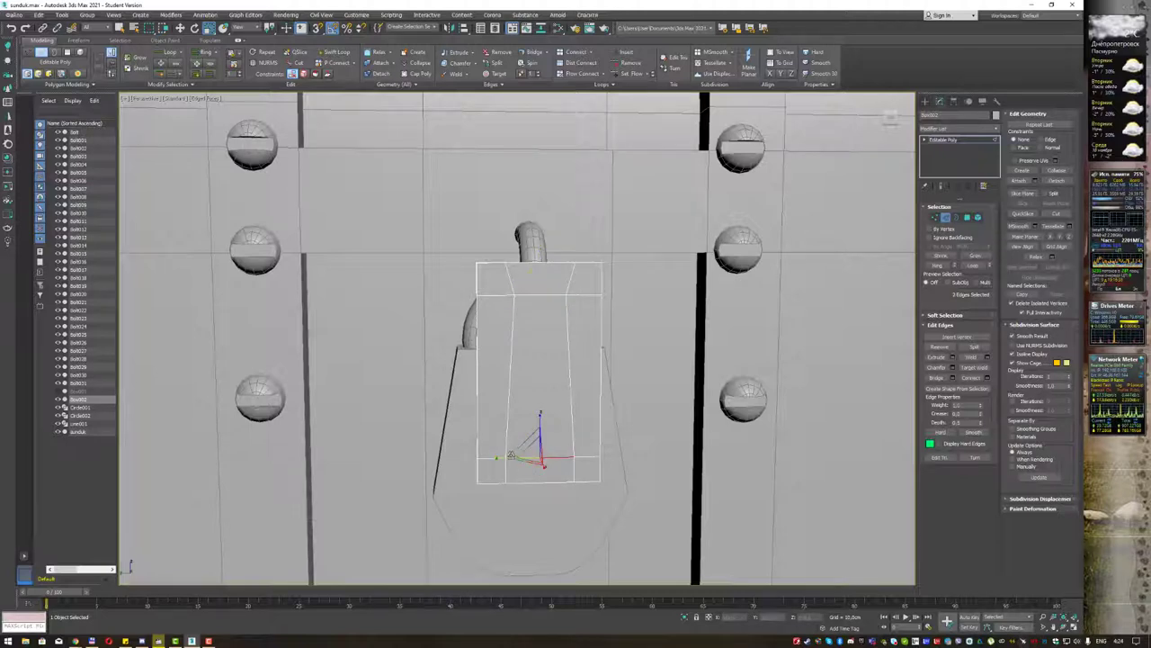
left_click_drag(510, 456, 527, 453)
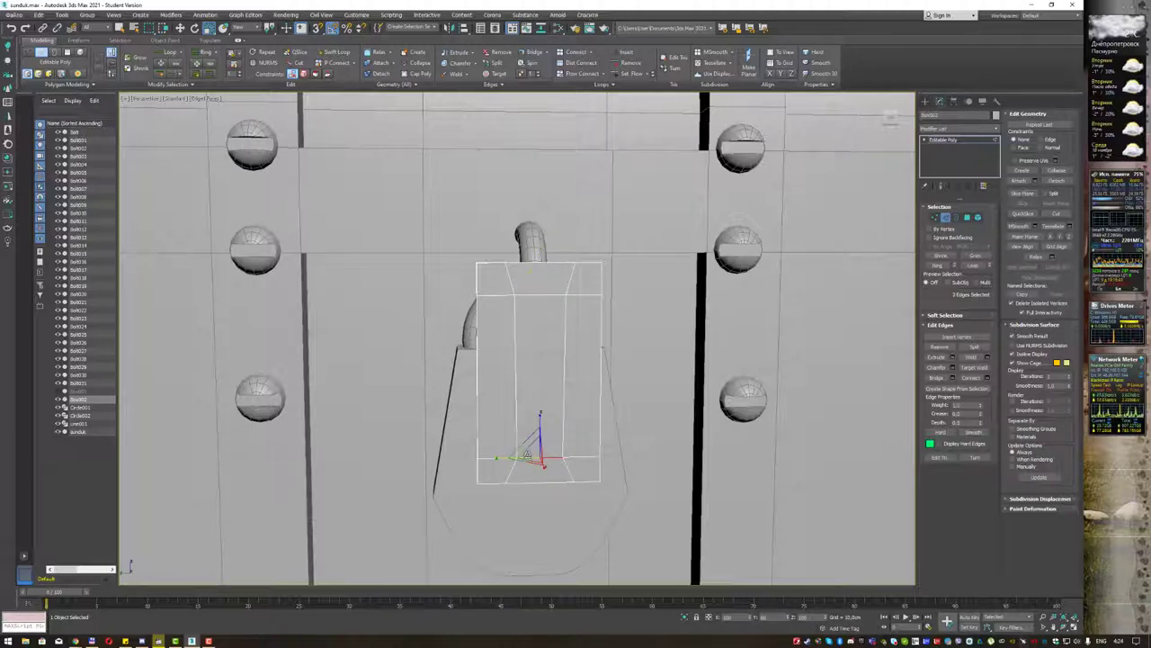
left_click(483, 294)
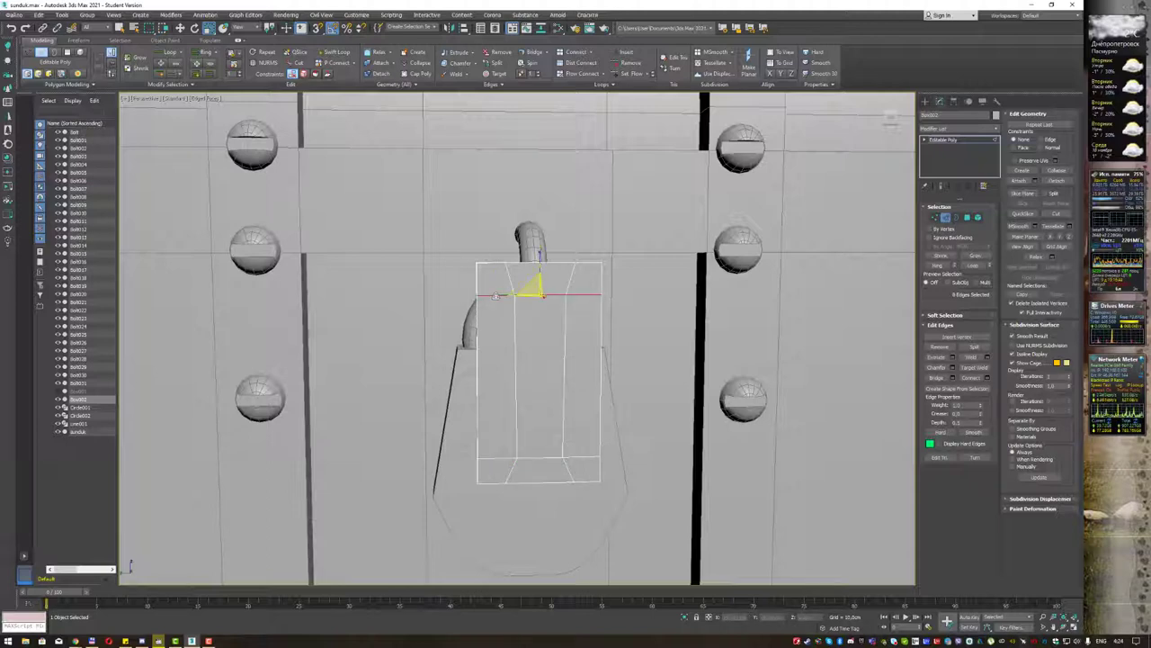
left_click_drag(502, 294, 520, 294)
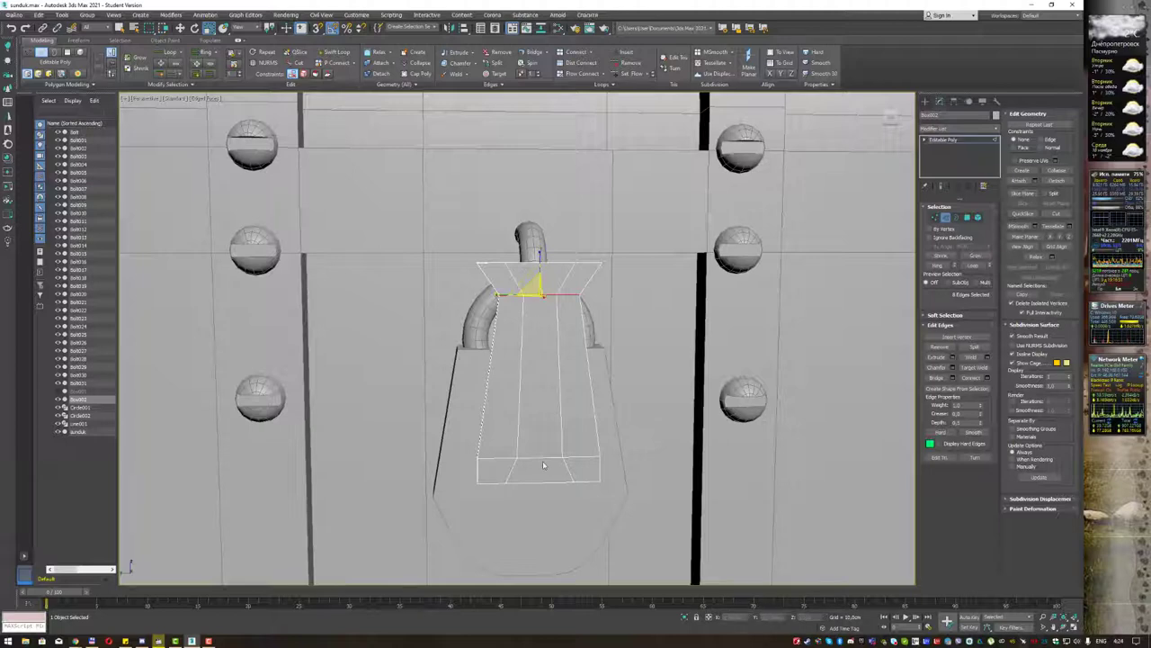
left_click(500, 456)
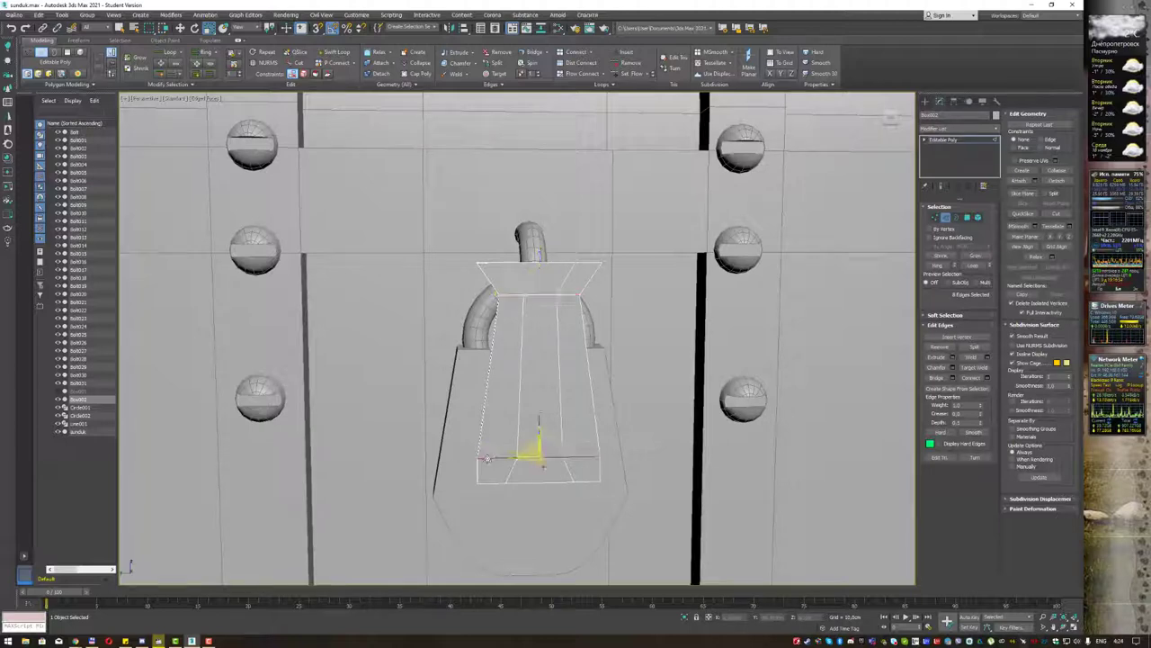
left_click_drag(511, 456, 510, 450)
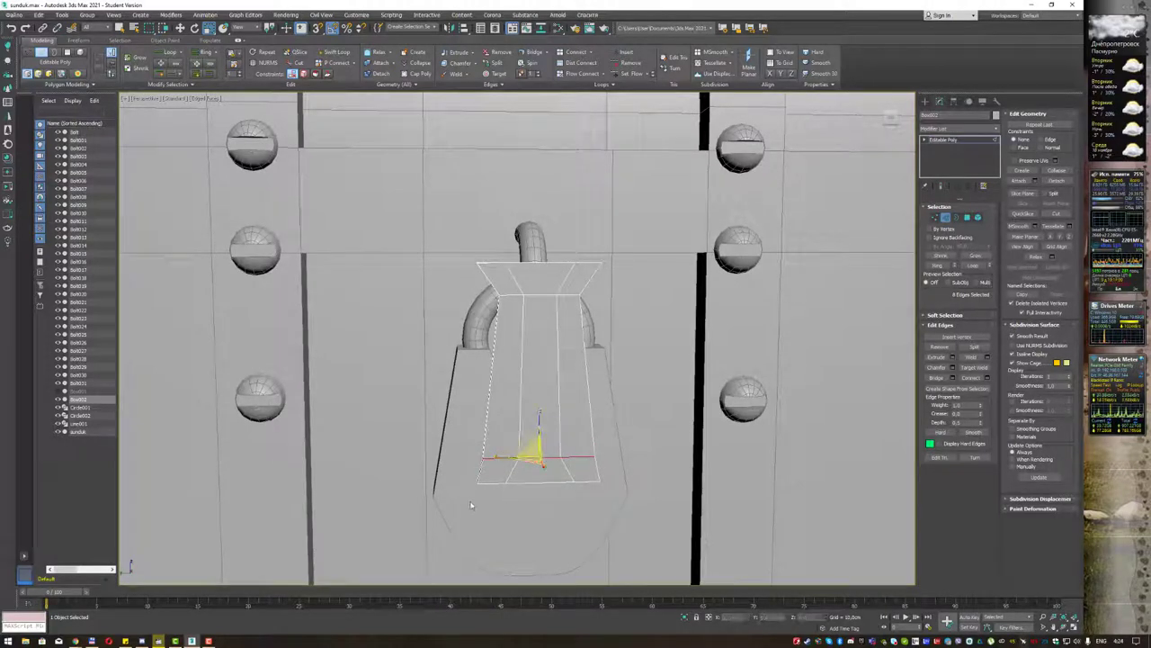
Flatten the whole bottom edge loop on Y and raise it slightly.
left_click(542, 480)
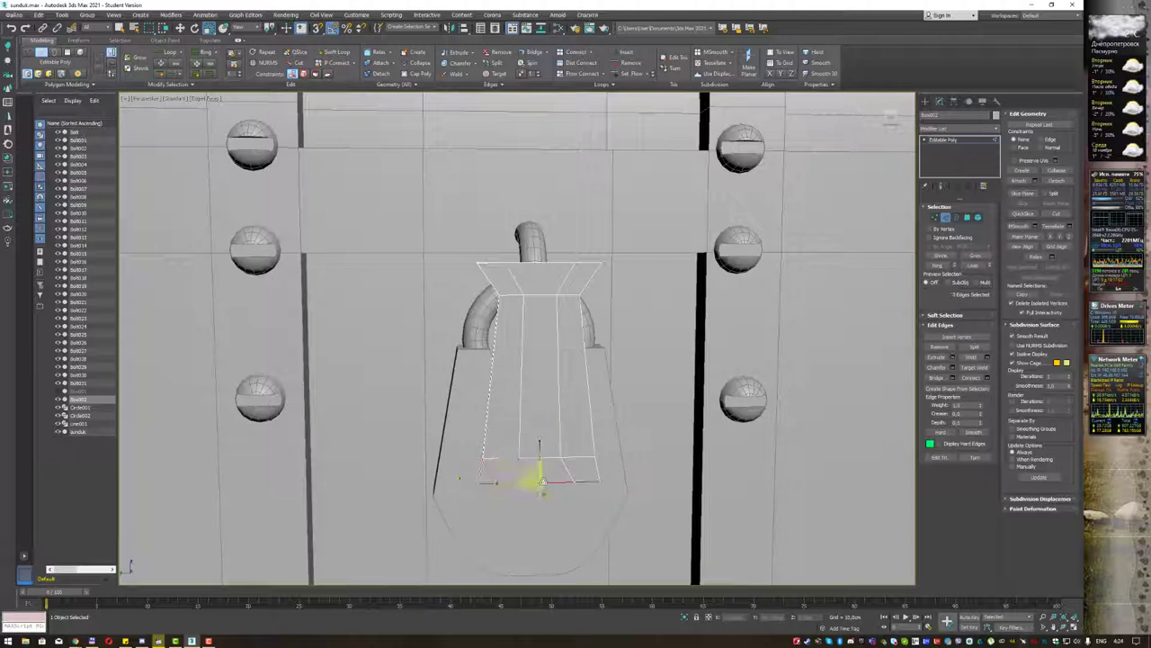
key("w")
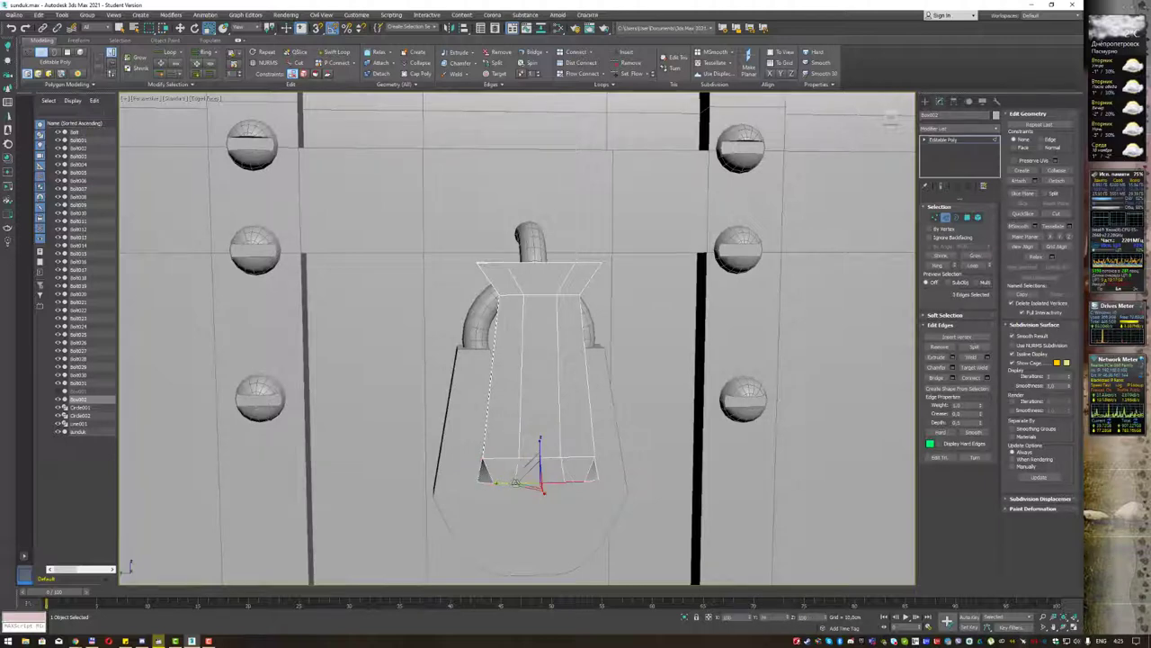
left_click(485, 473)
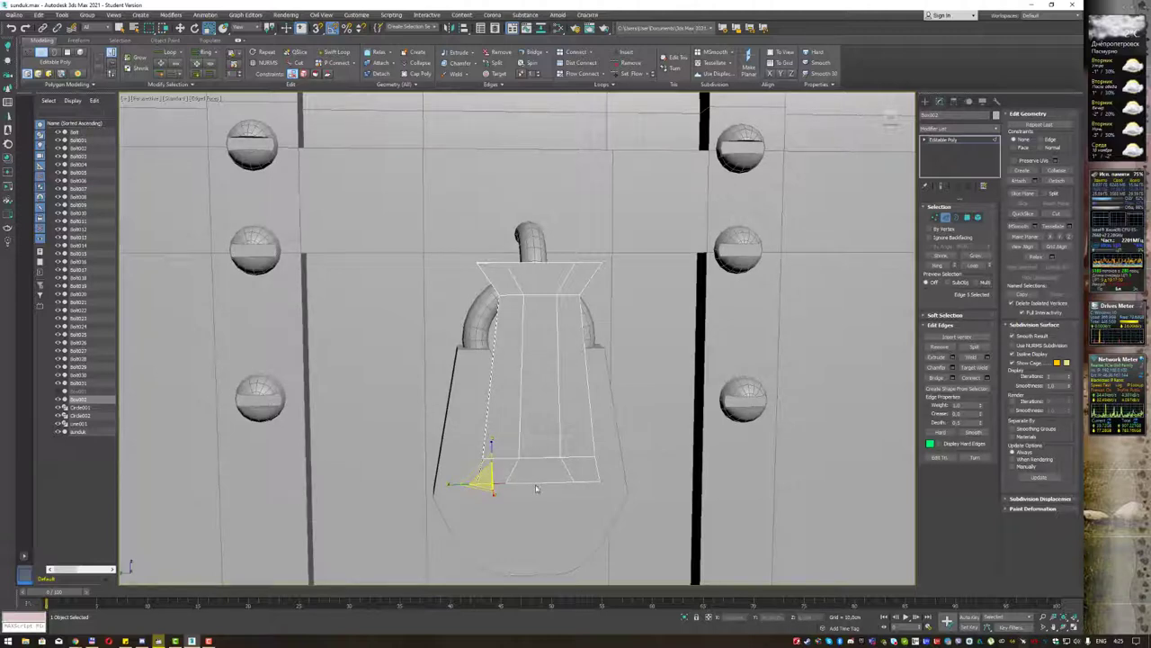
left_click(472, 480)
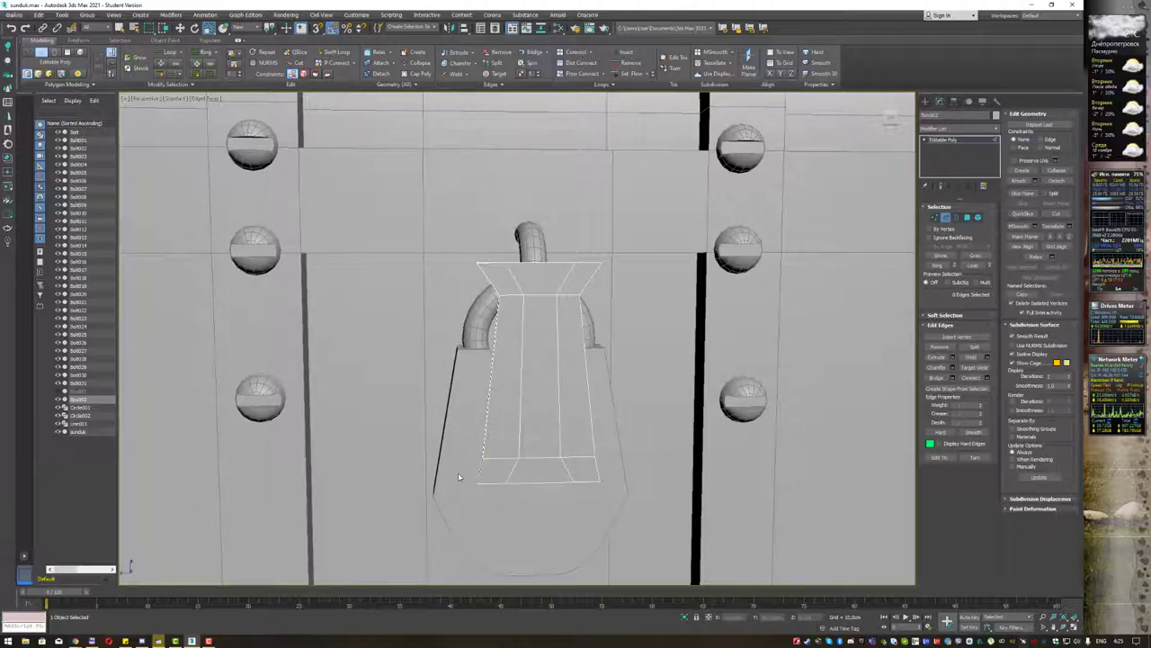
left_click_drag(458, 477, 614, 507)
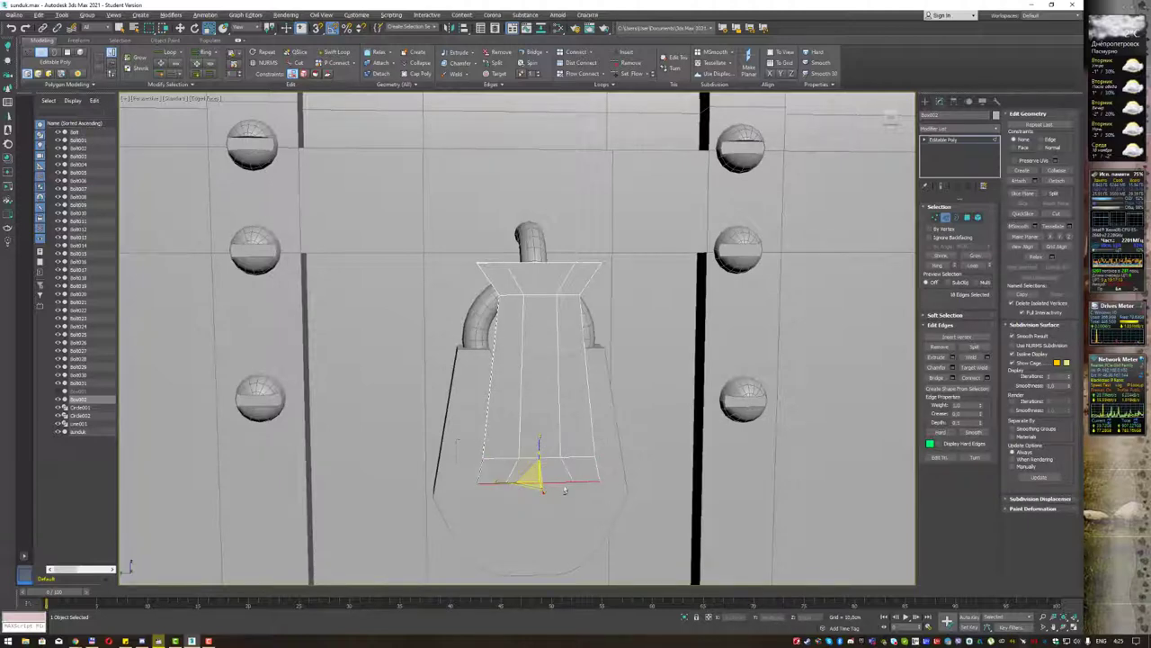
mouse_move(527, 474)
left_mouse_down()
mouse_move(501, 480)
mouse_move(517, 480)
left_mouse_up()
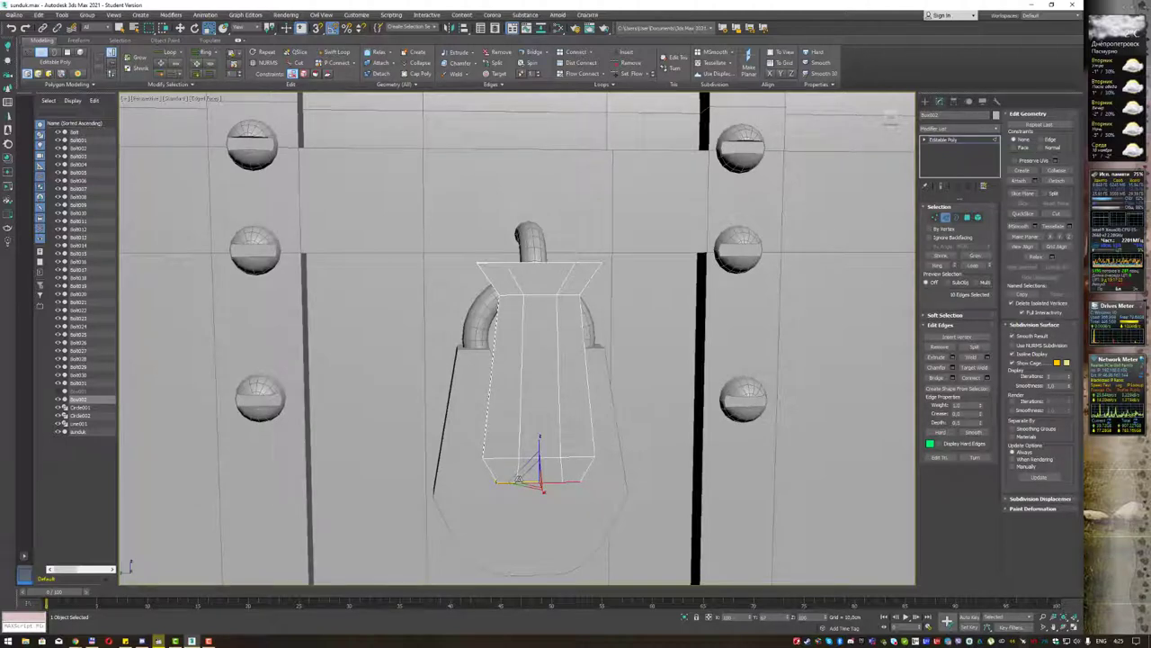
key("w")
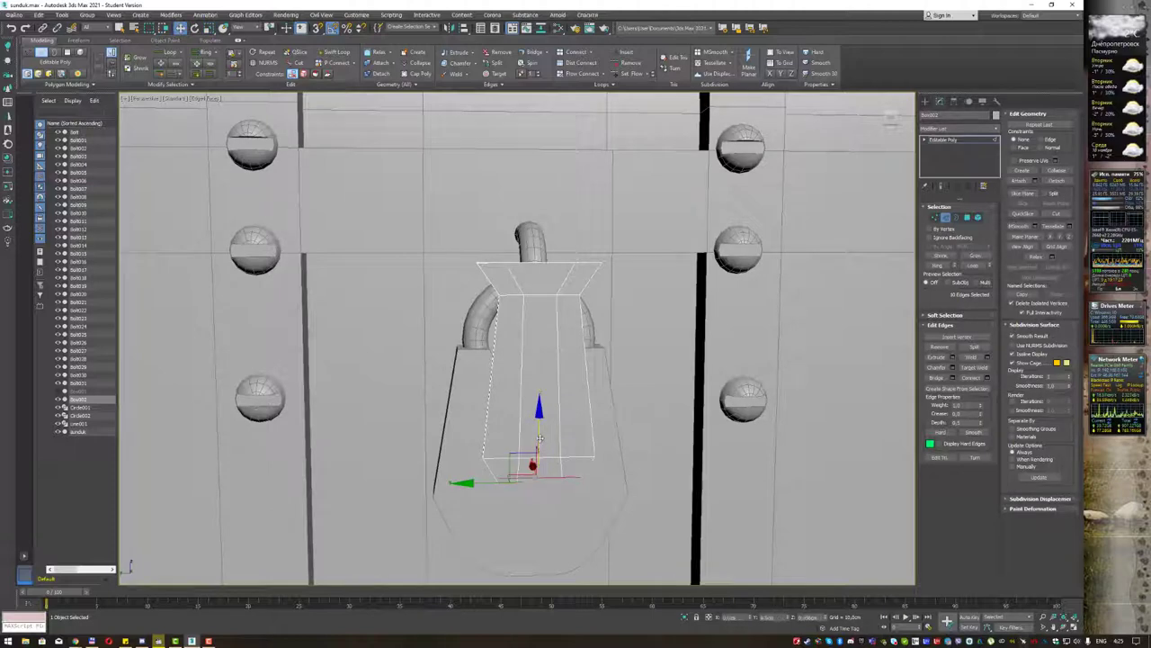
left_click_drag(540, 438, 546, 399)
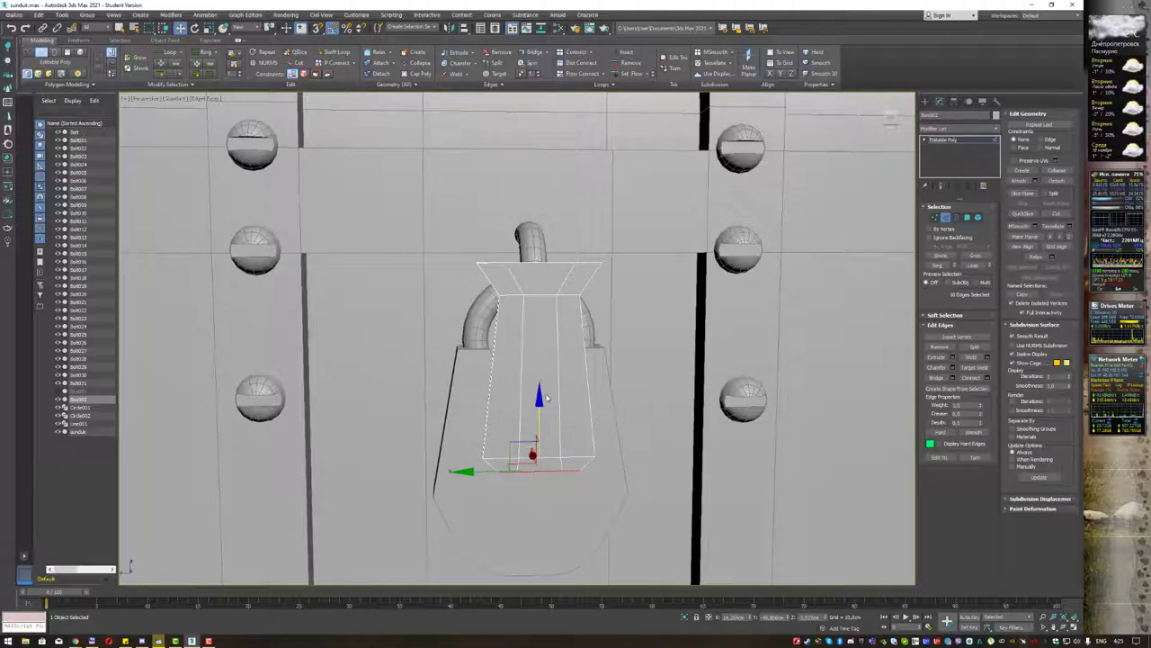
key("4")
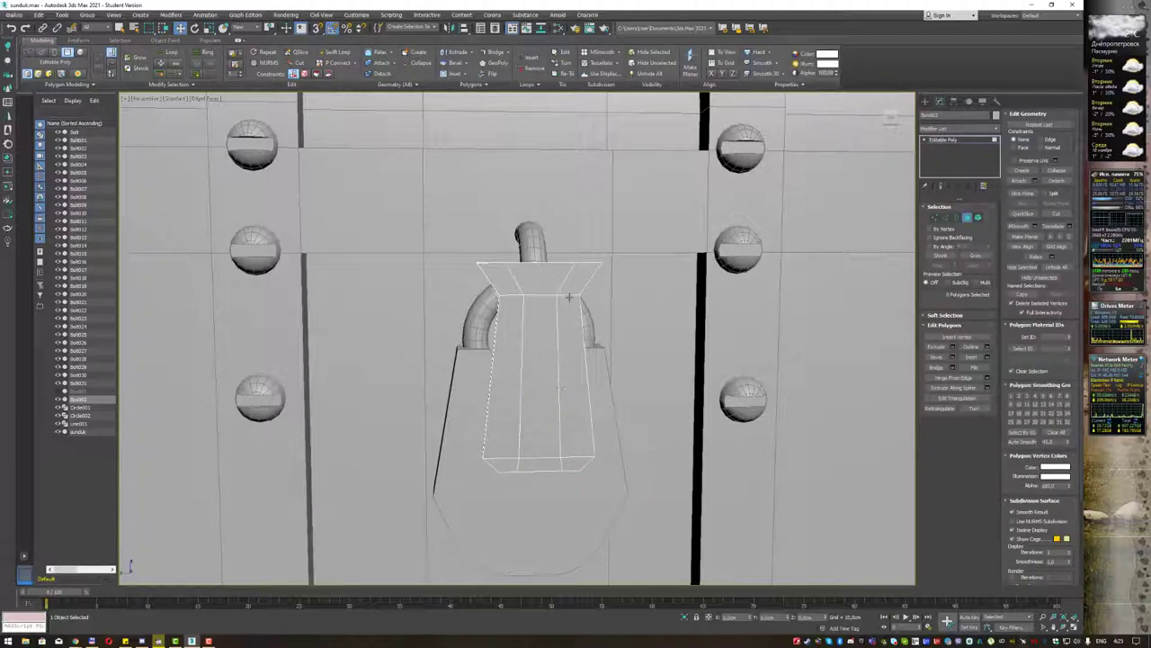
Try bridging the hasp's top polygon, then delete the two top polygons.
left_click(530, 277)
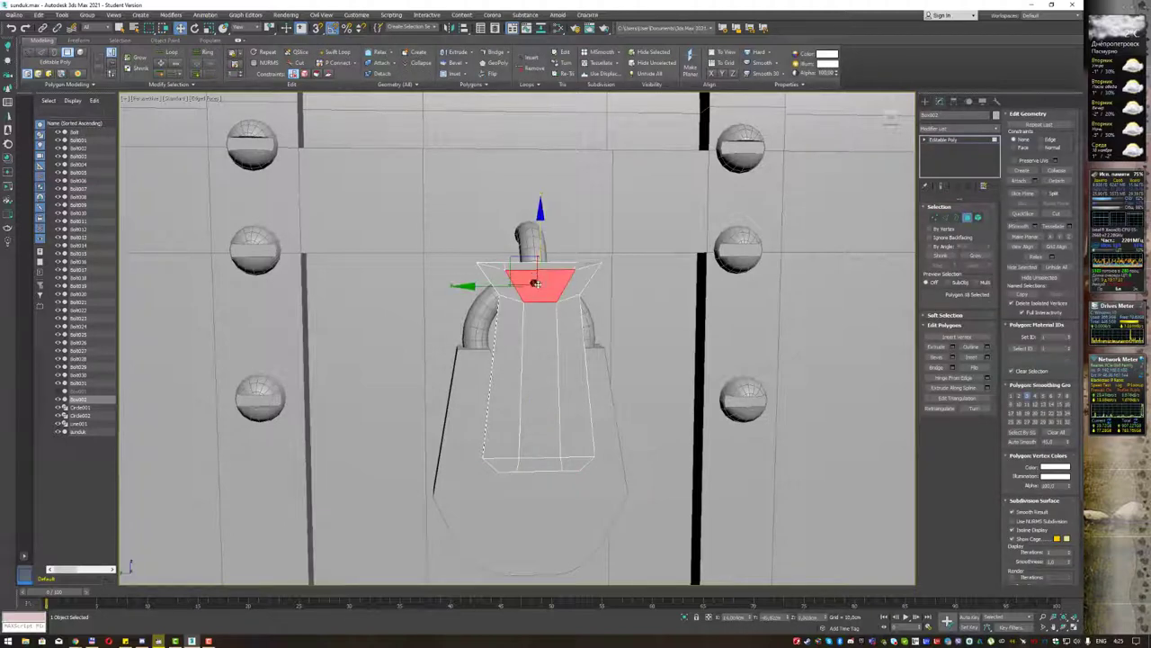
key("q")
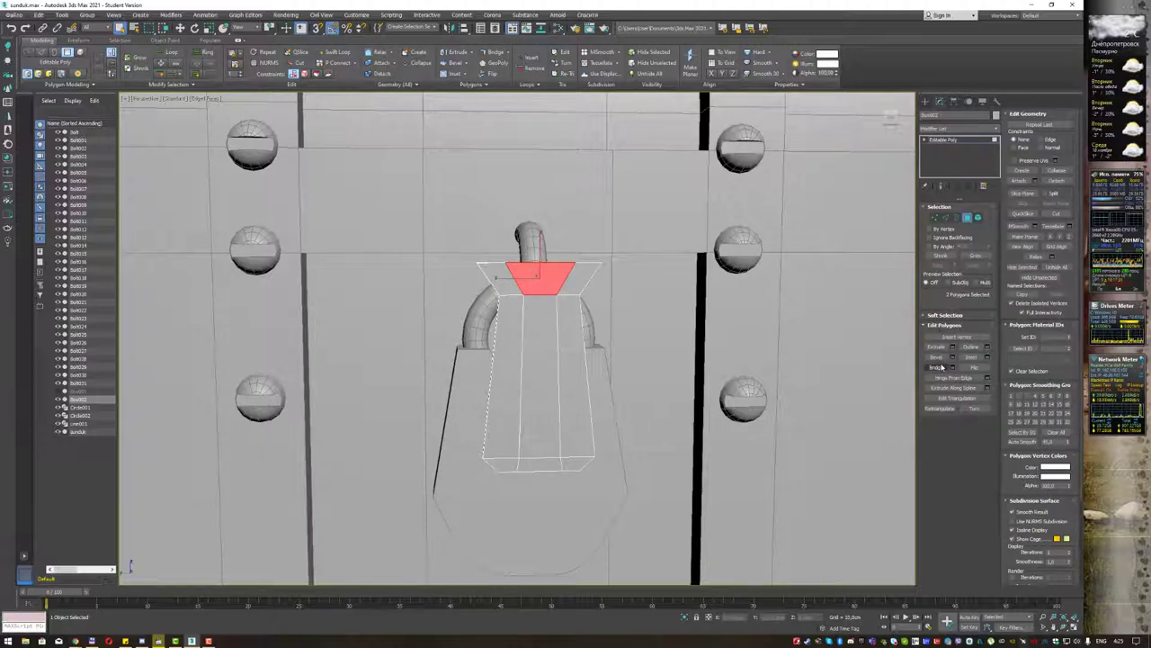
left_click(936, 367)
left_click(537, 254)
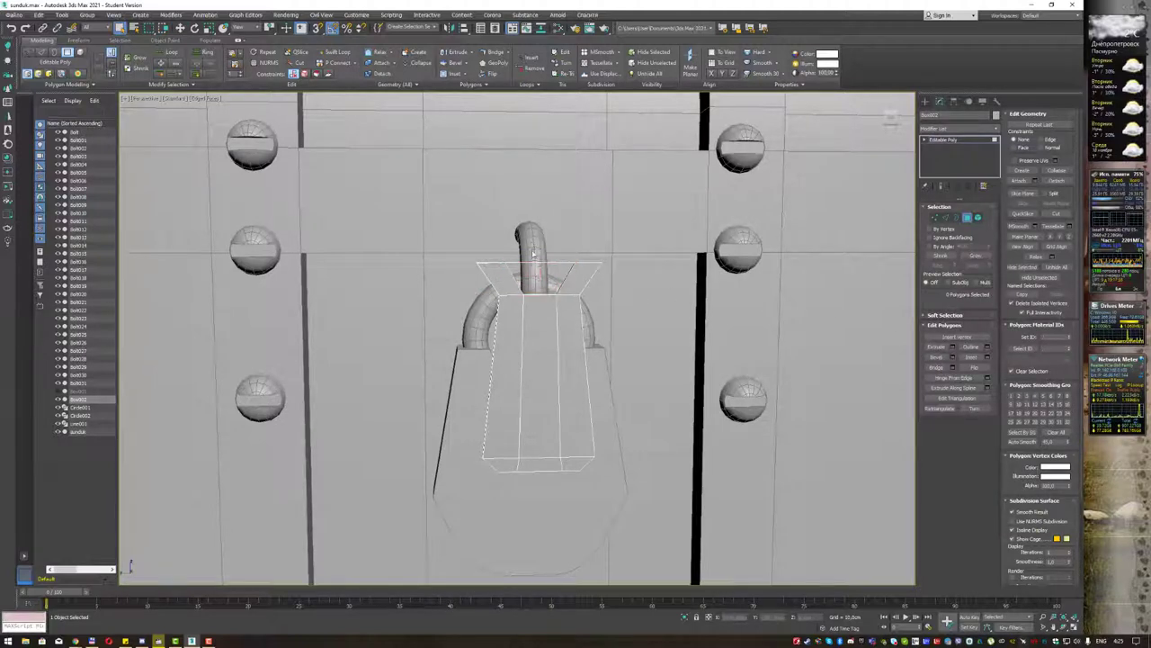
left_click(546, 276)
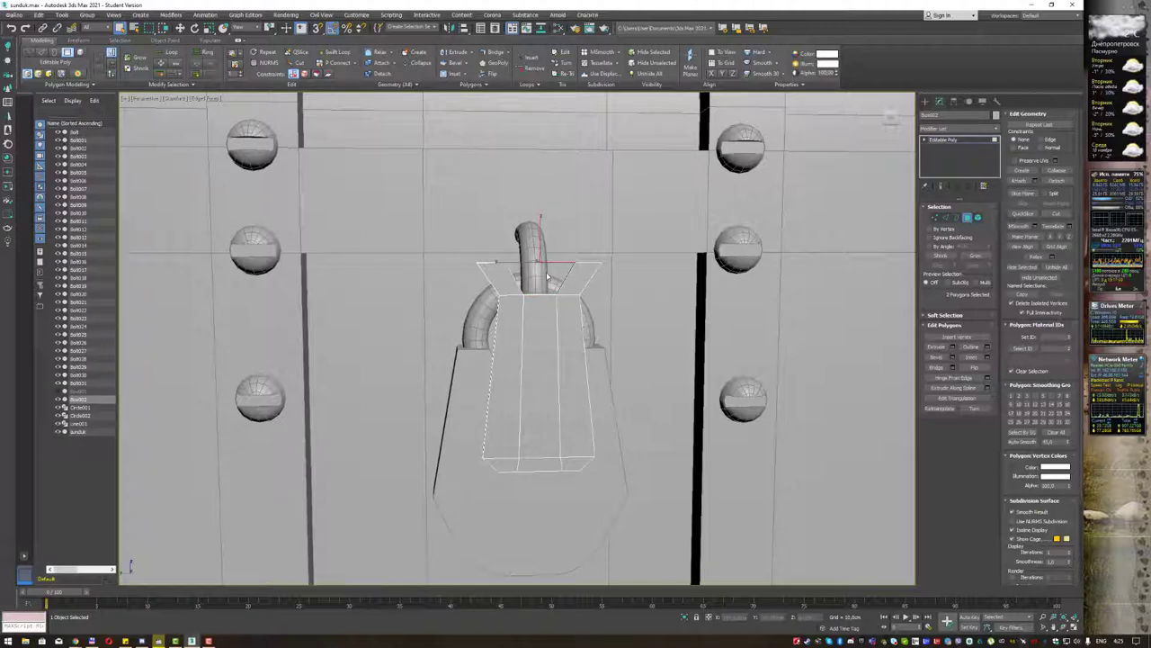
key("ctrl+d")
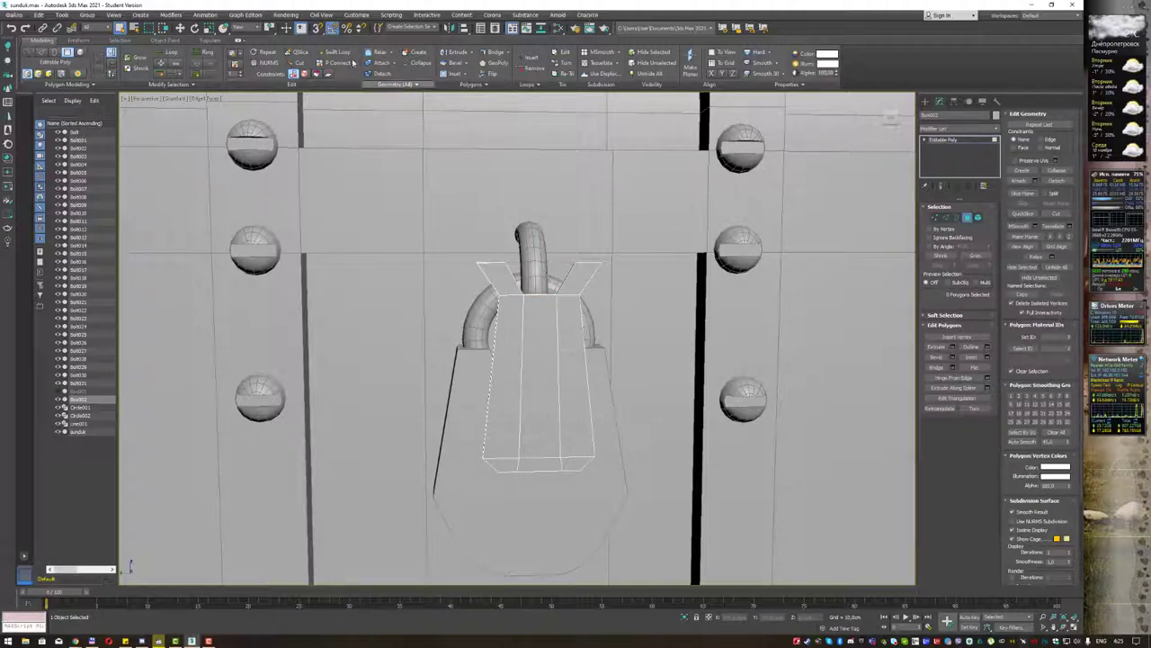
Bridge the hasp's middle front and back polygons to open a vertical slot.
left_click(331, 51)
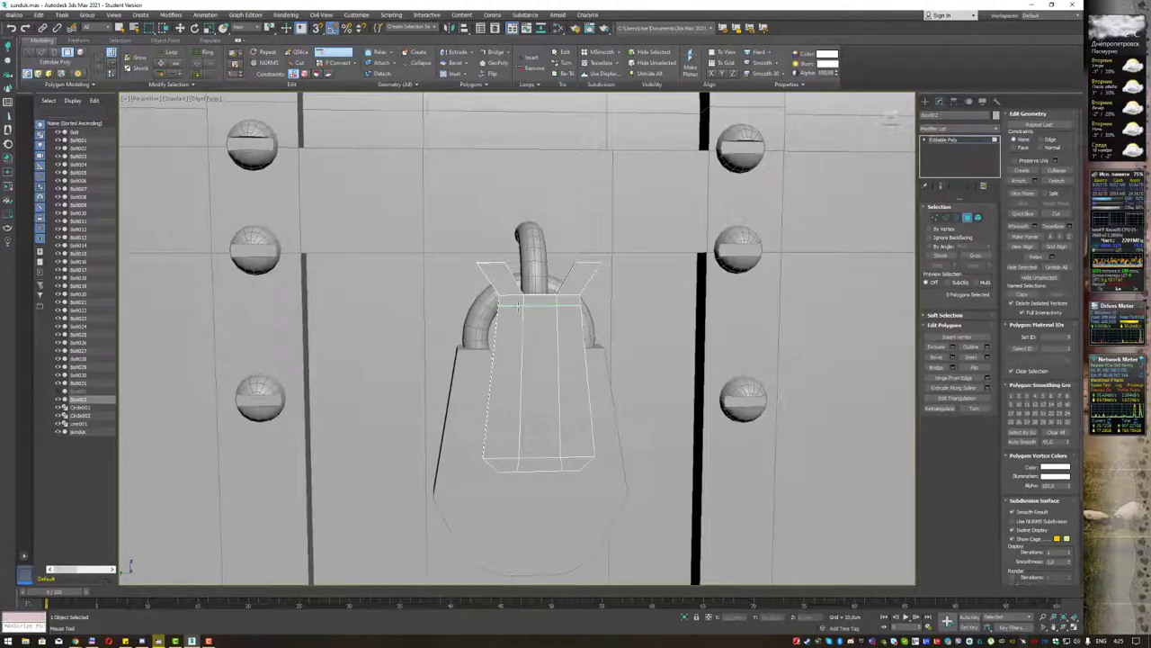
key("w")
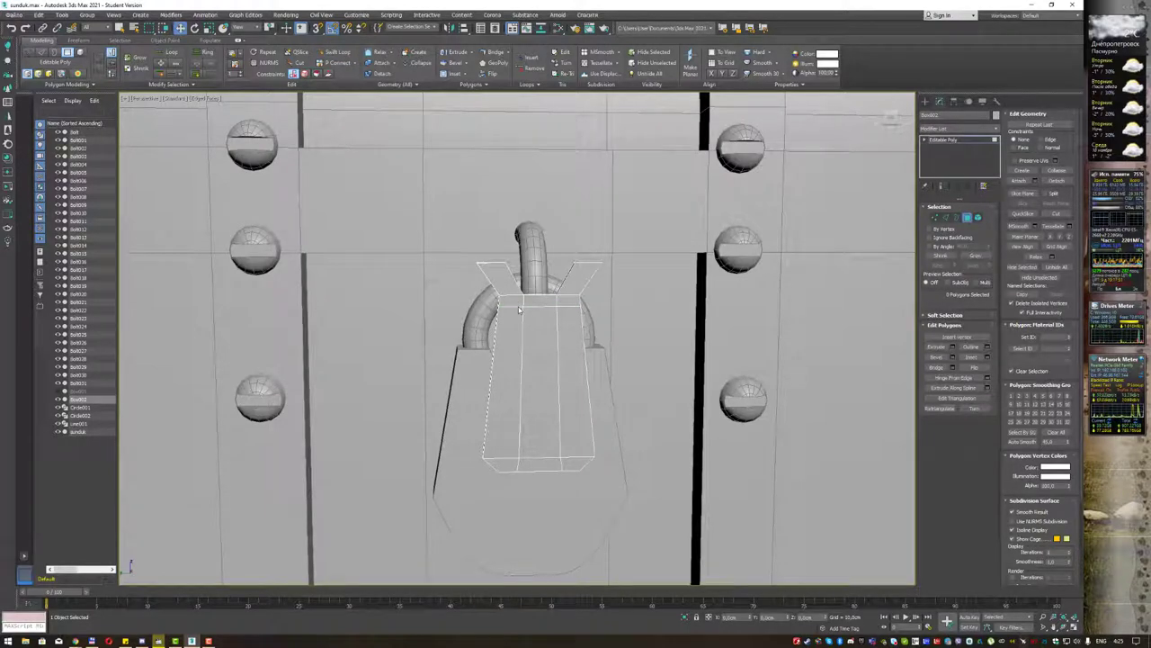
key("q")
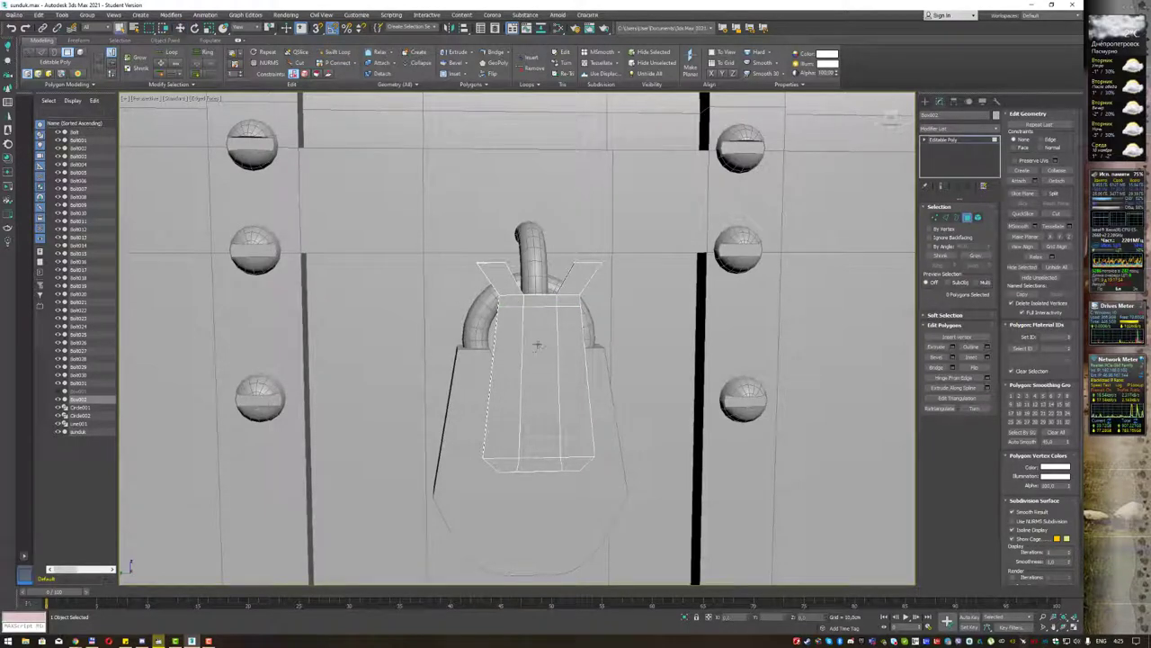
left_click(540, 355)
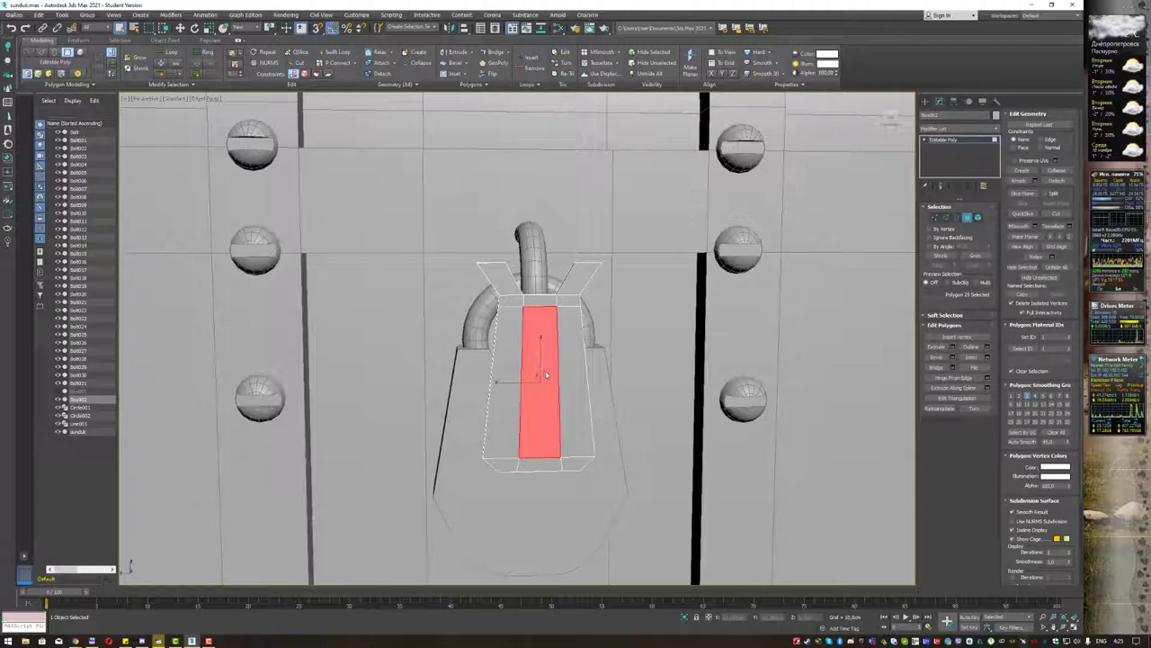
left_click(938, 367)
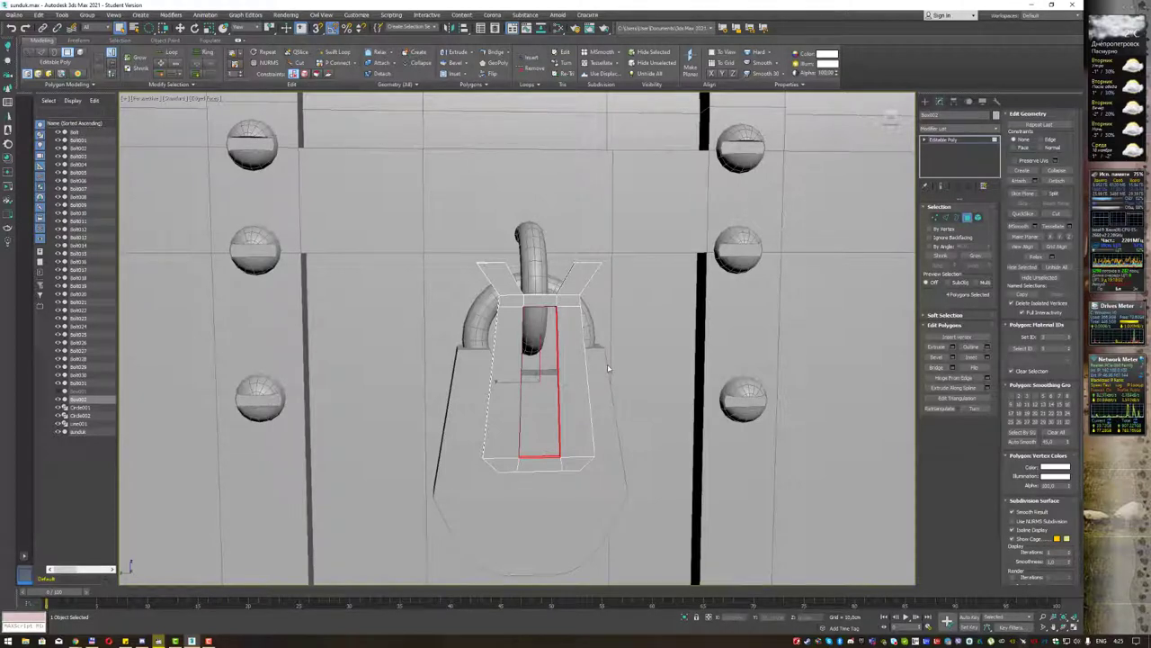
left_click(607, 367)
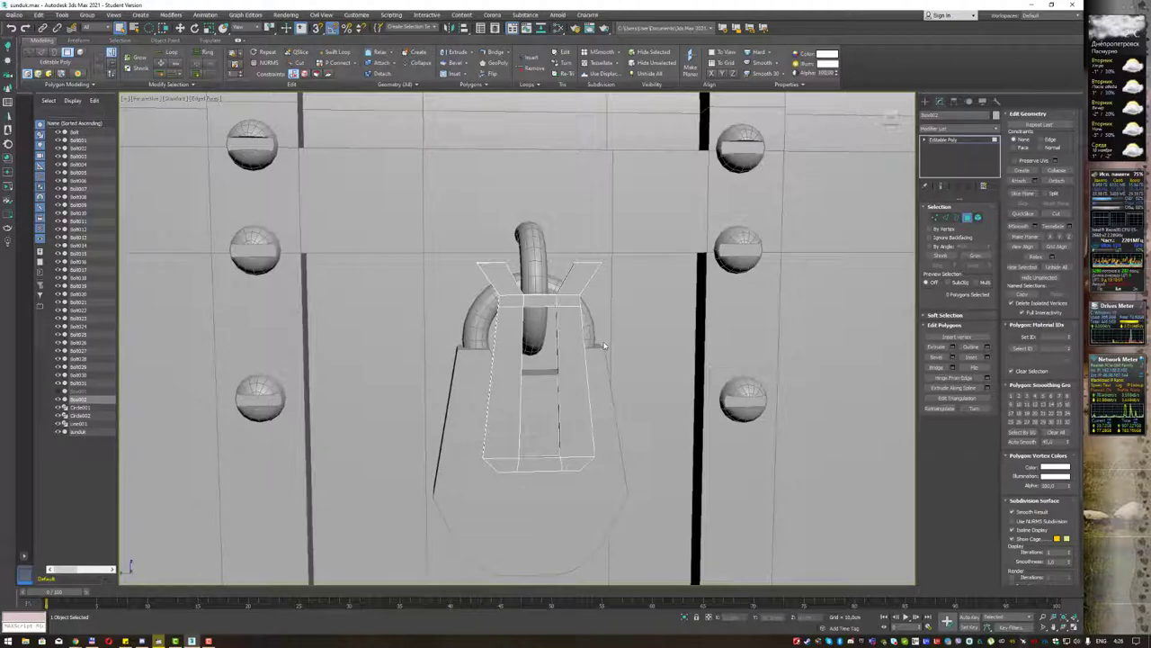
In Left wireframe view, raise the whole hasp until its slot meets the upright pin.
key("l")
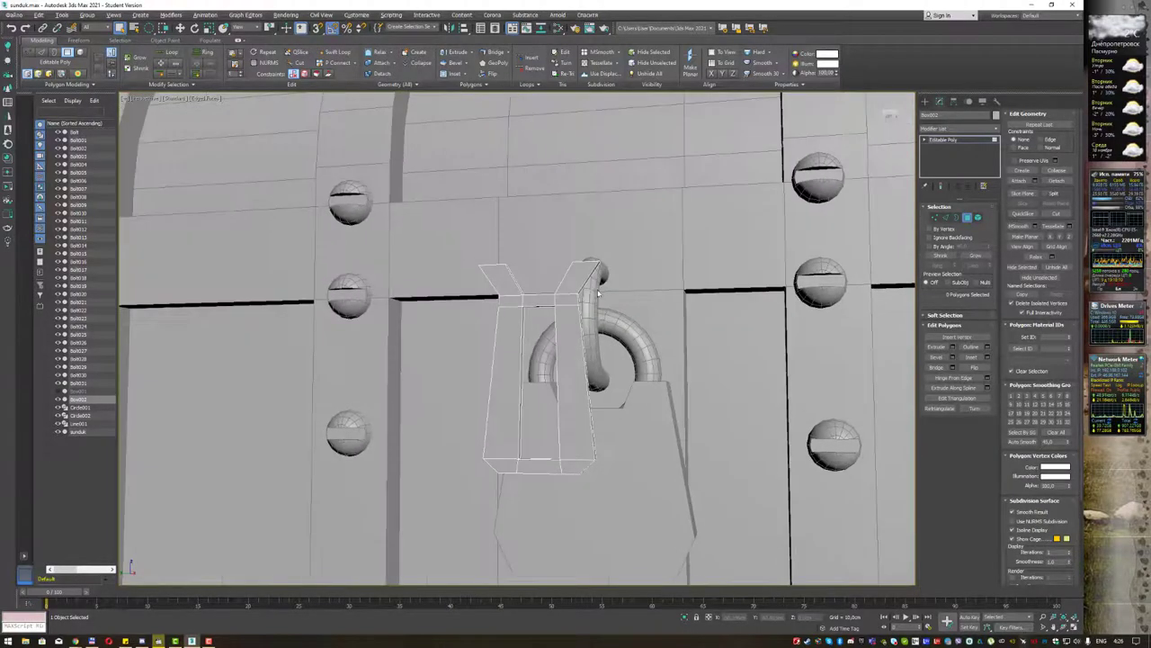
key("F3")
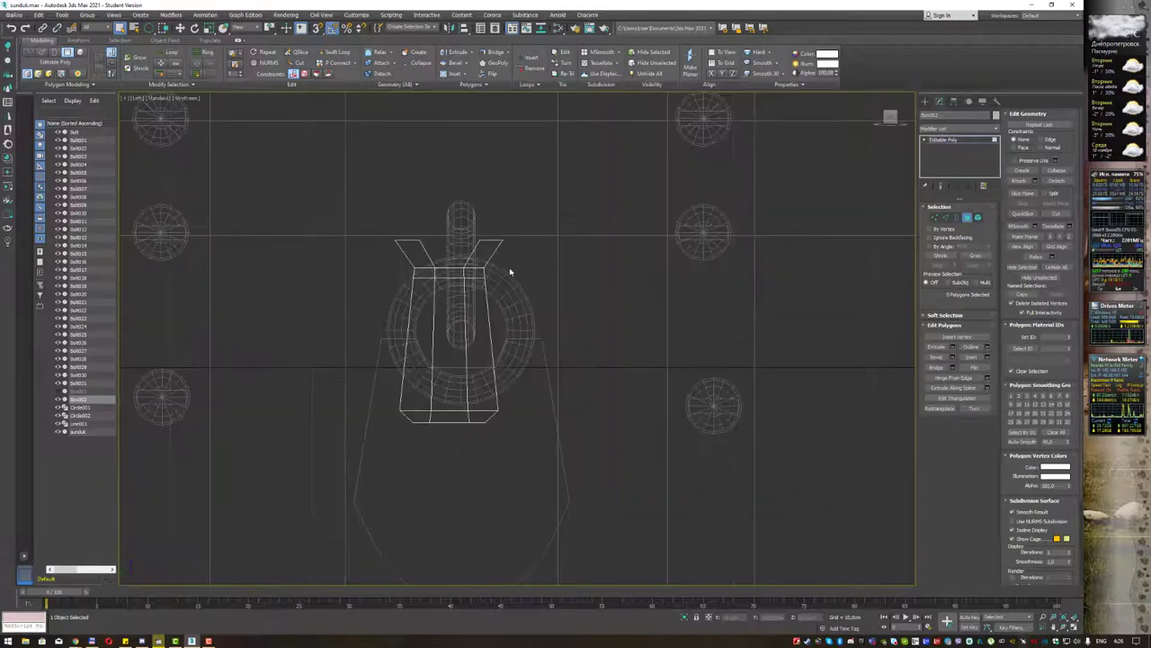
key("w")
left_click(966, 216)
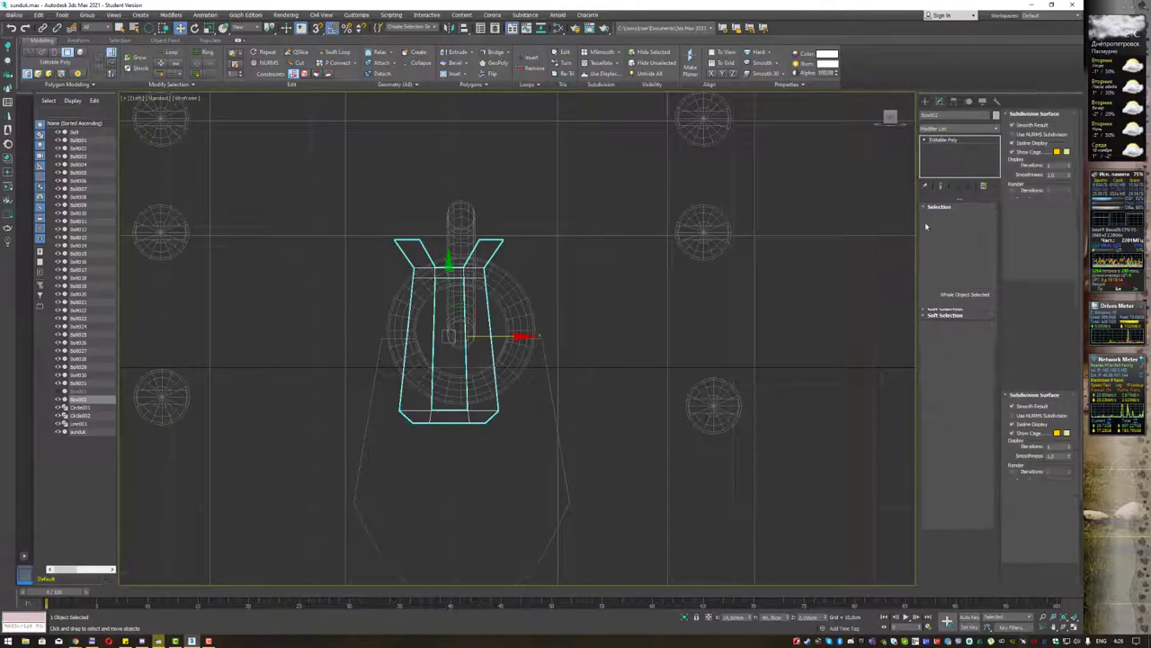
left_click_drag(474, 306, 490, 236)
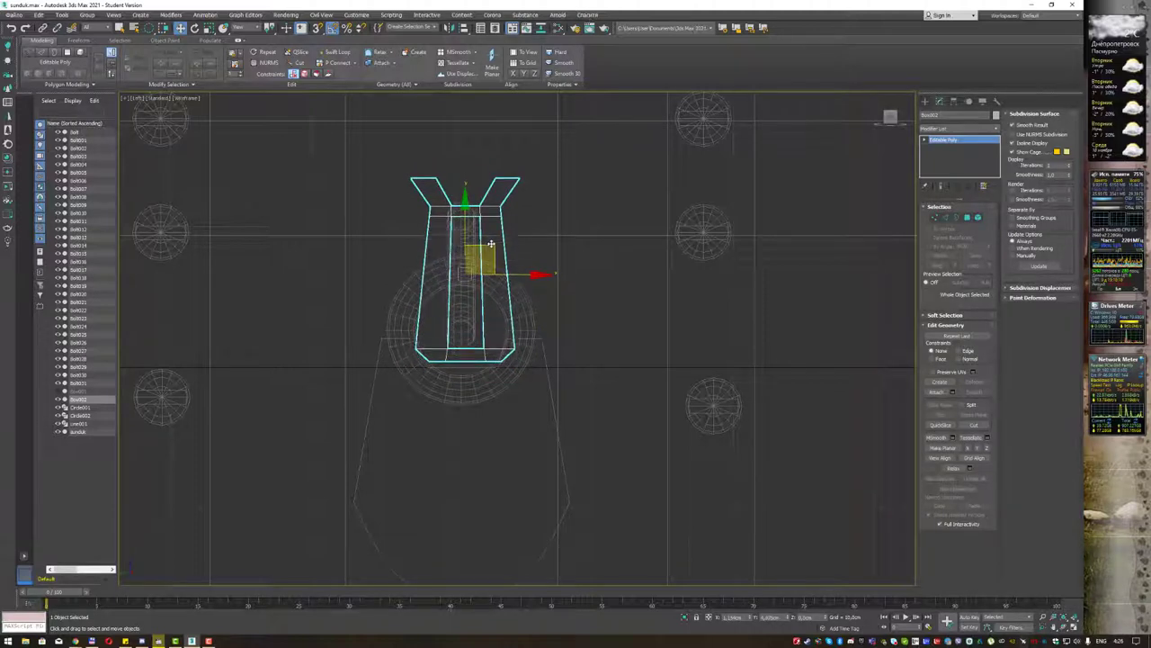
left_click_drag(490, 237, 488, 252)
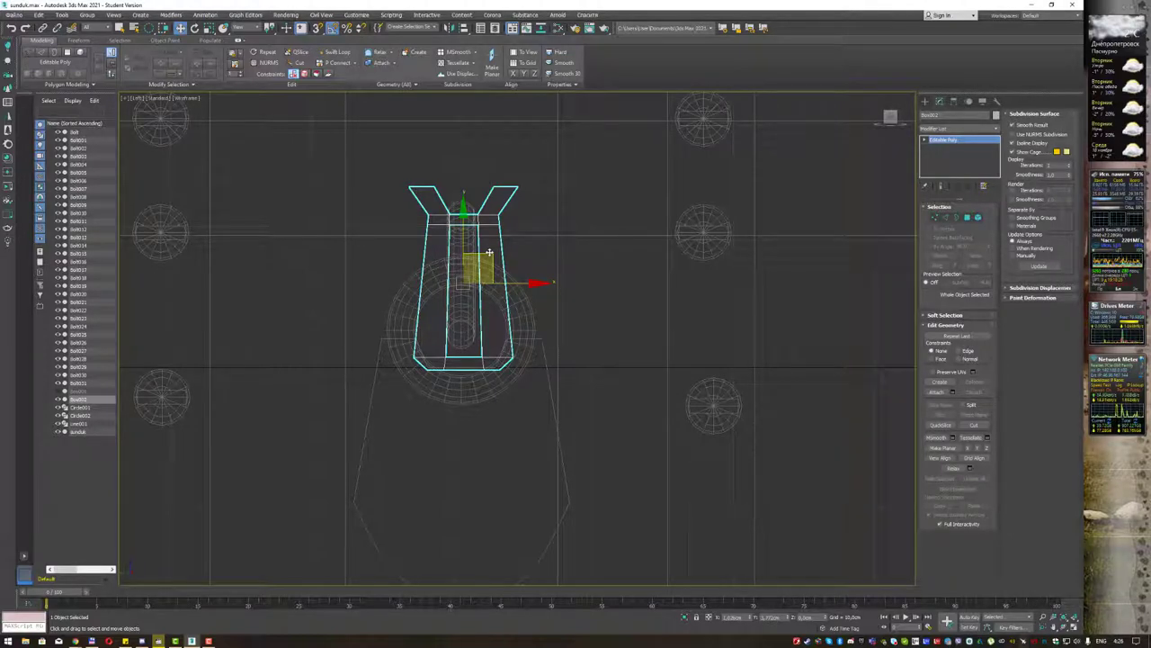
left_click_drag(488, 254, 485, 232)
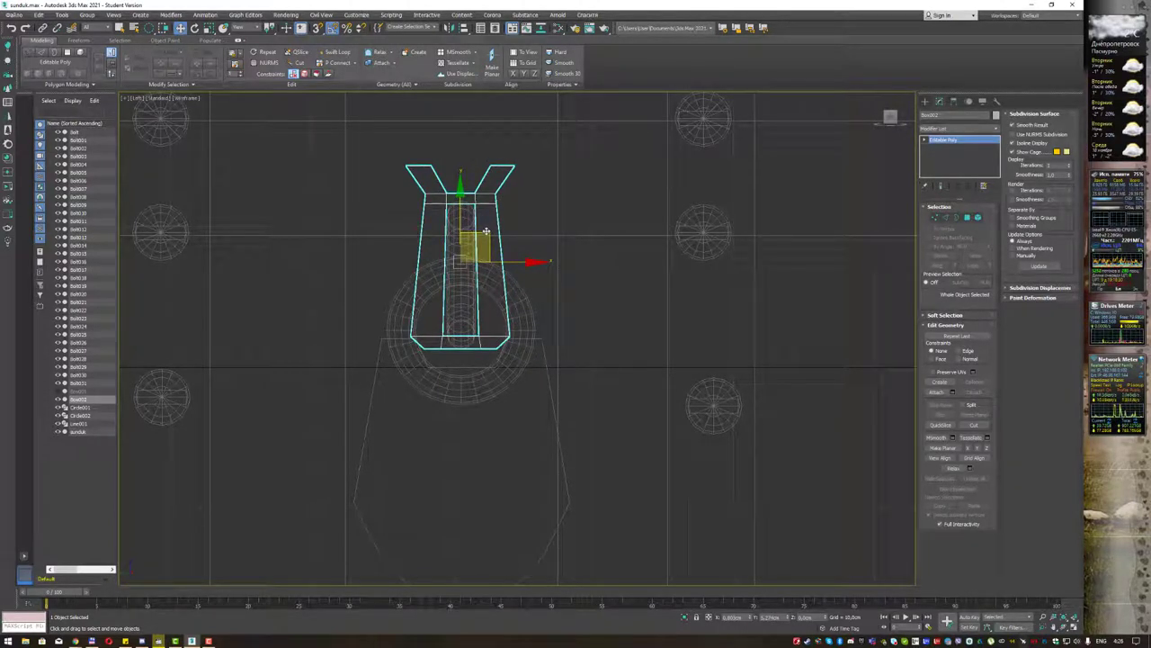
left_click_drag(486, 231, 487, 226)
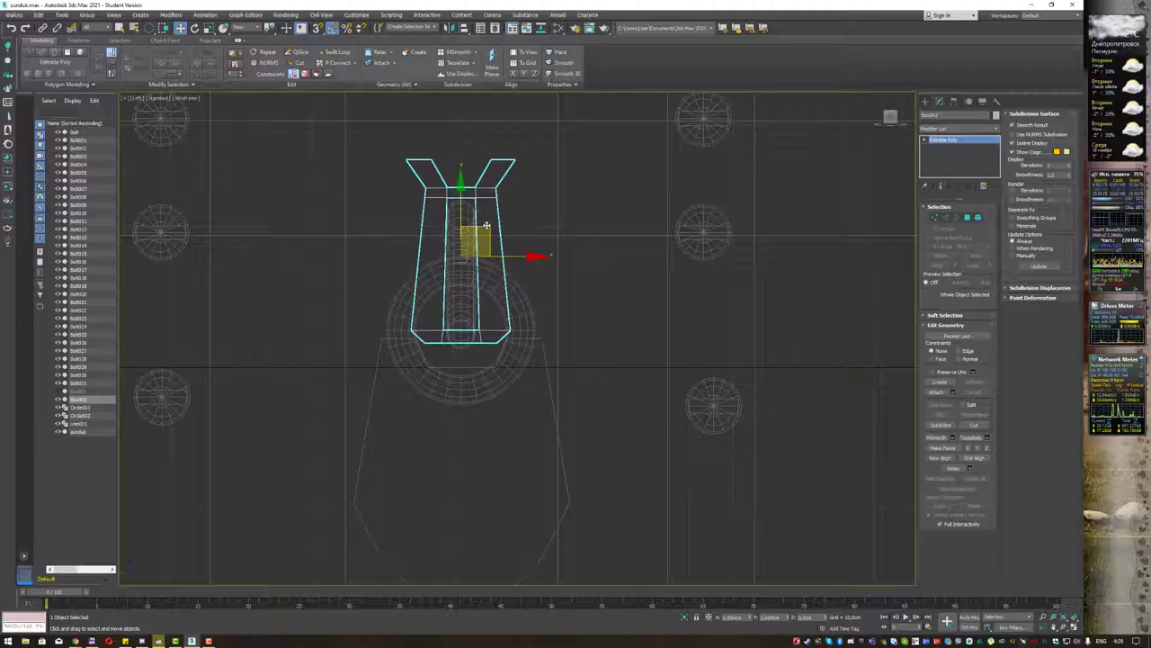
scroll(489, 230, "up", 2)
scroll(490, 231, "up", 2)
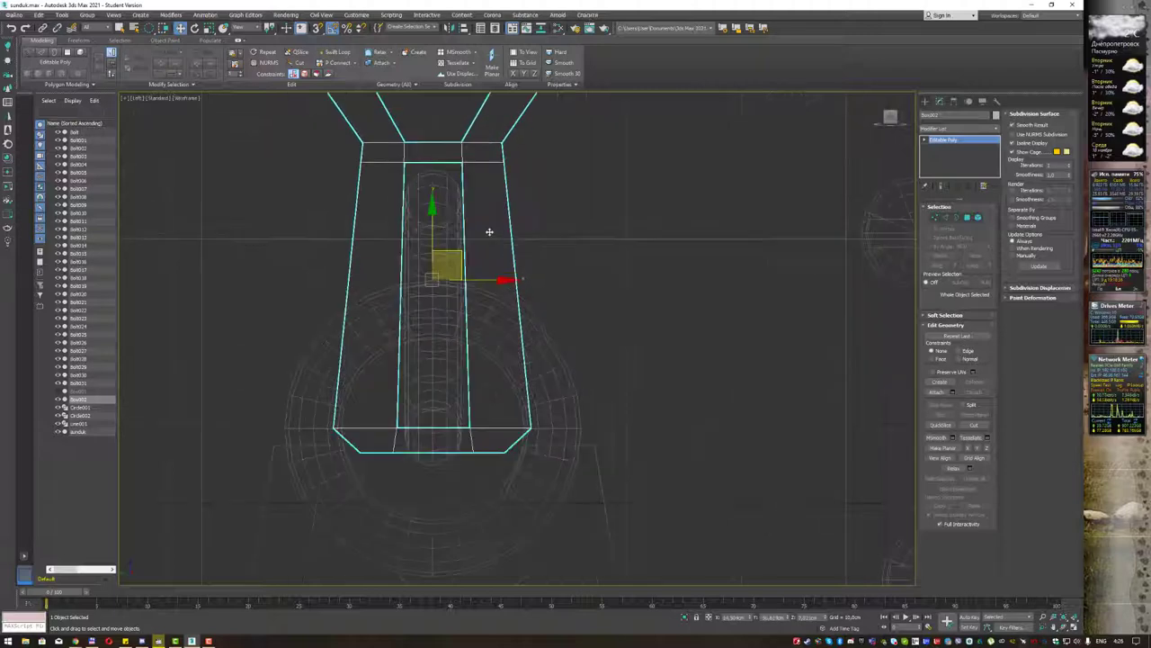
scroll(490, 232, "down", 2)
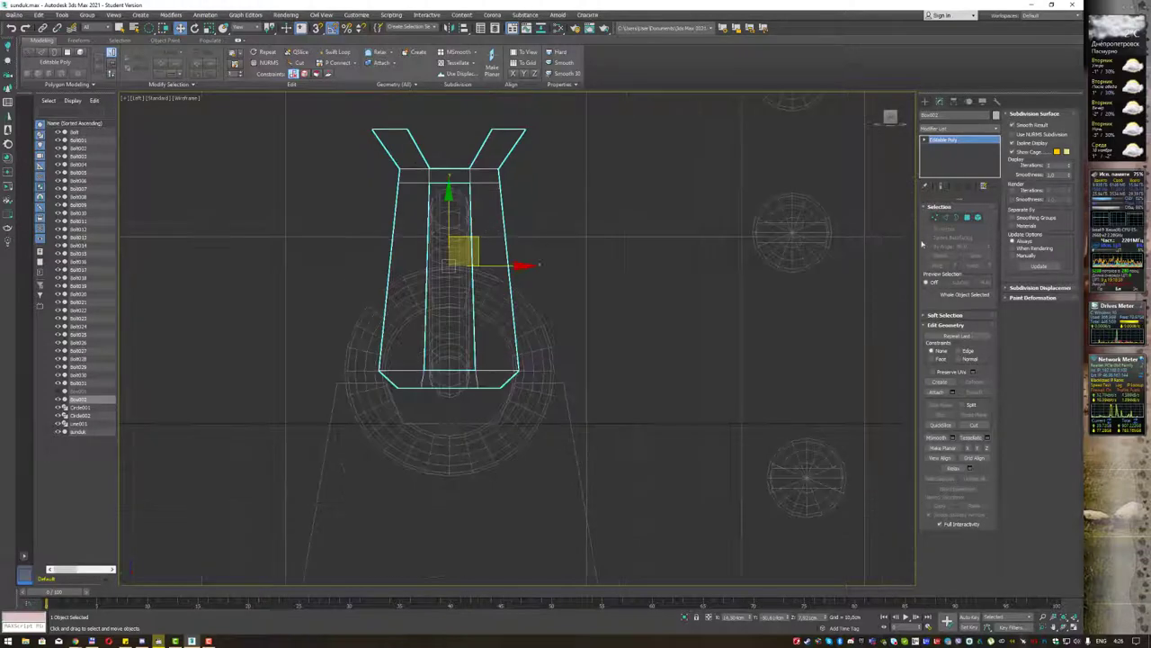
left_click(945, 219)
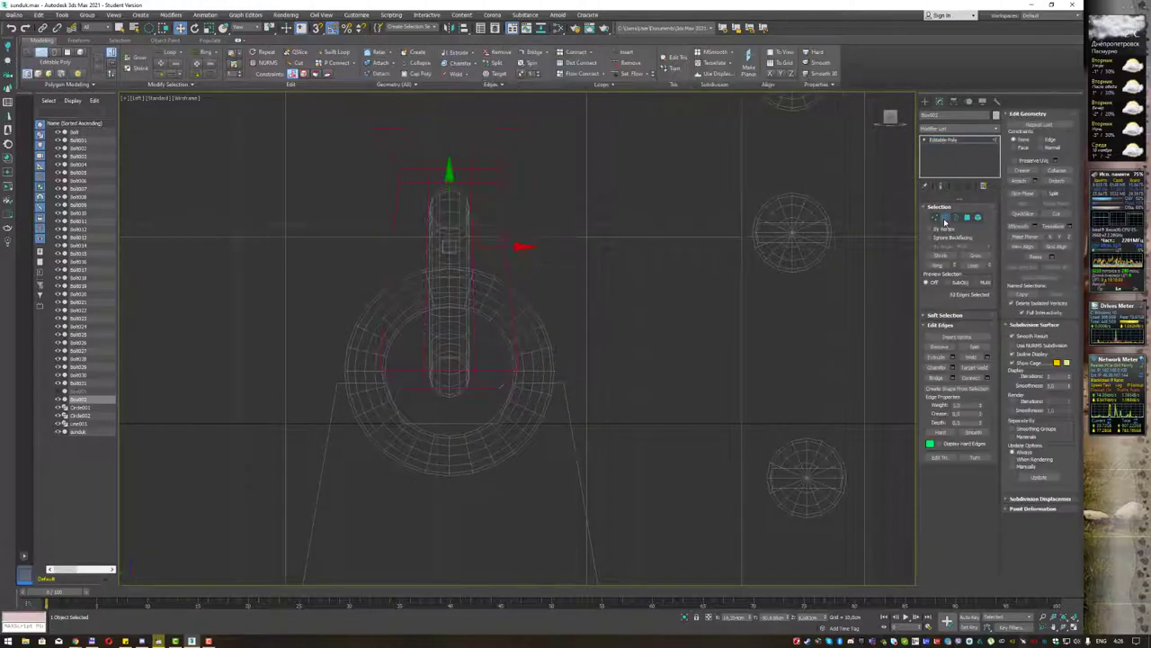
Readjust the slot edges' width along X and lower them along the pin.
key("r")
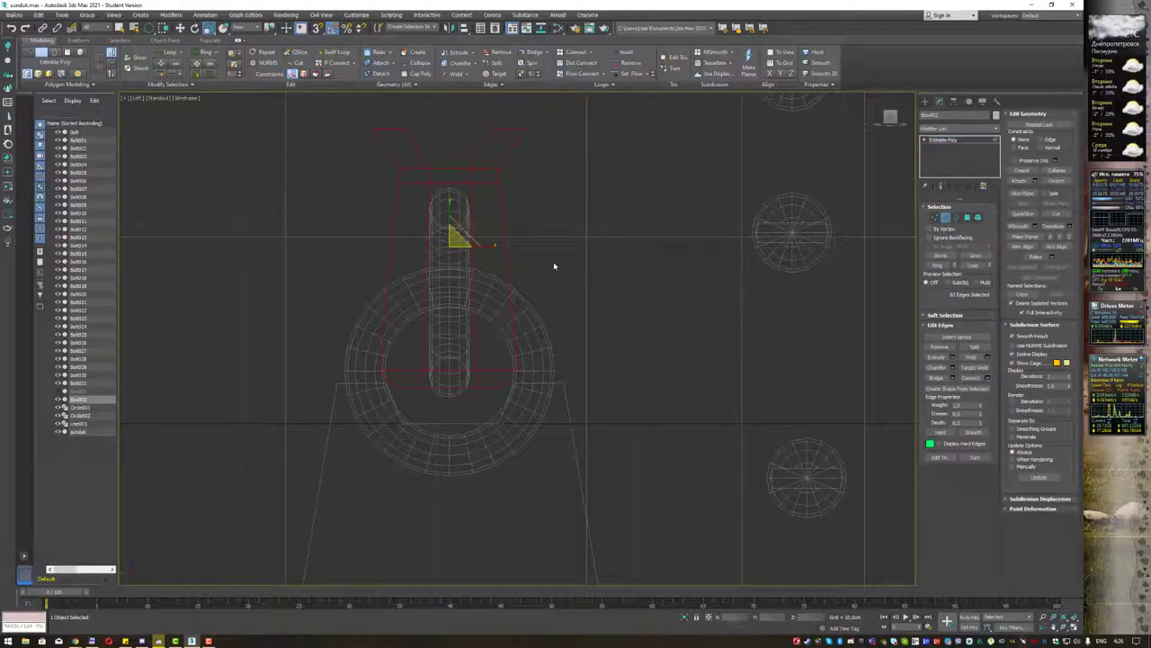
left_click_drag(489, 246, 493, 246)
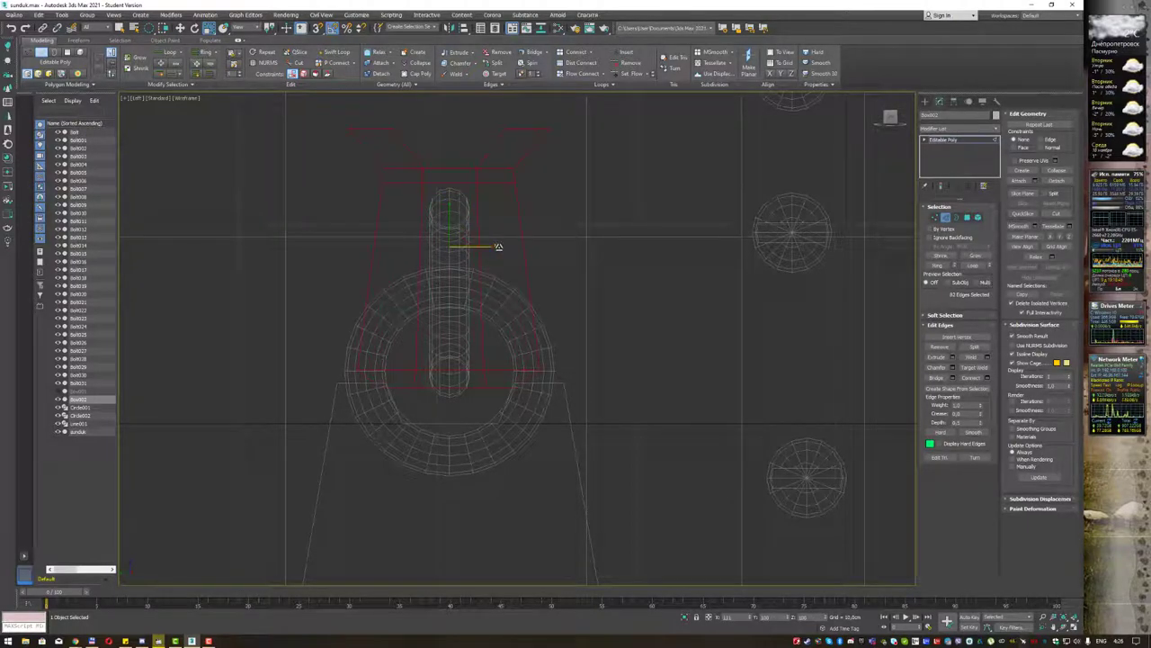
left_click_drag(497, 246, 495, 246)
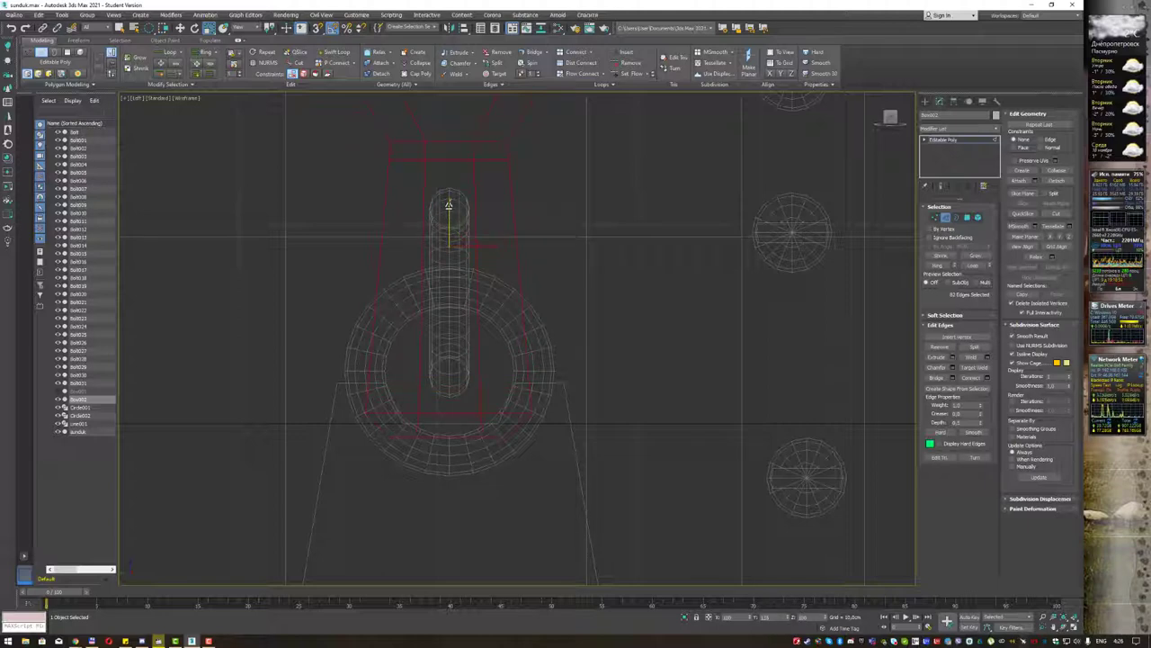
key("w")
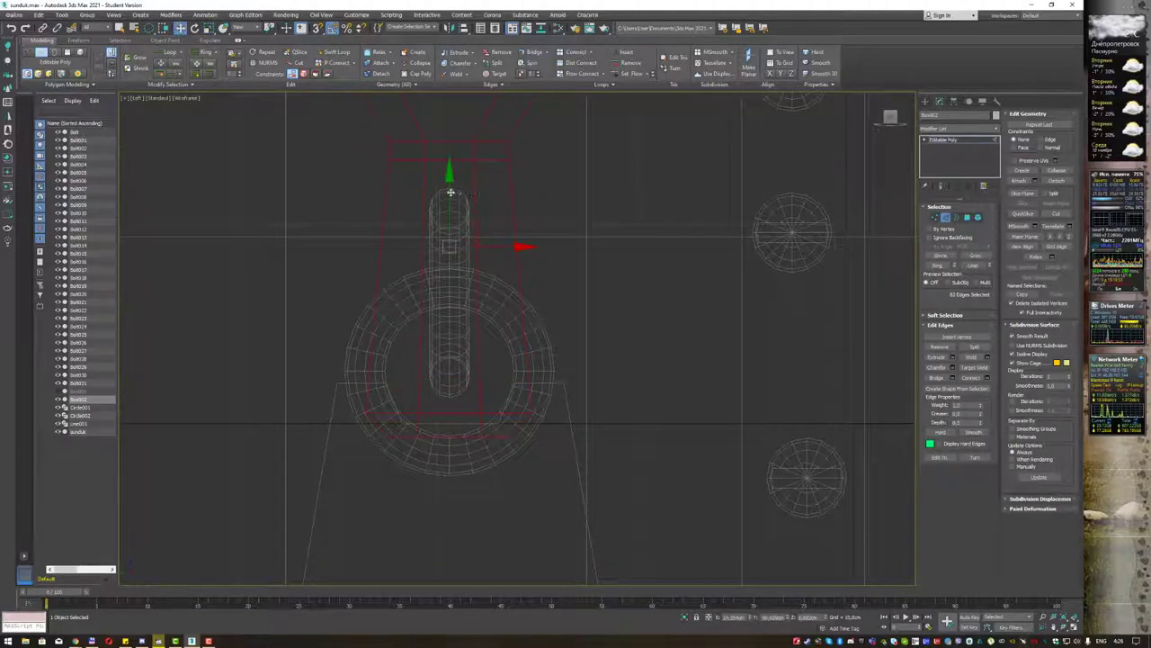
left_click_drag(451, 192, 451, 212)
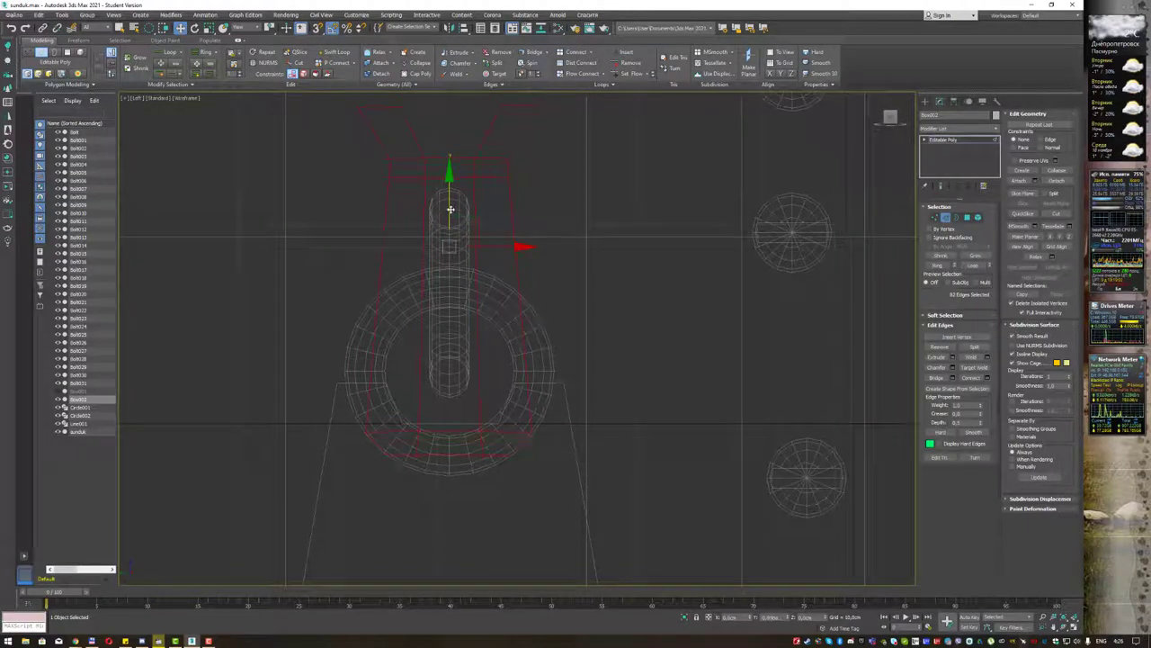
left_click_drag(451, 215, 450, 216)
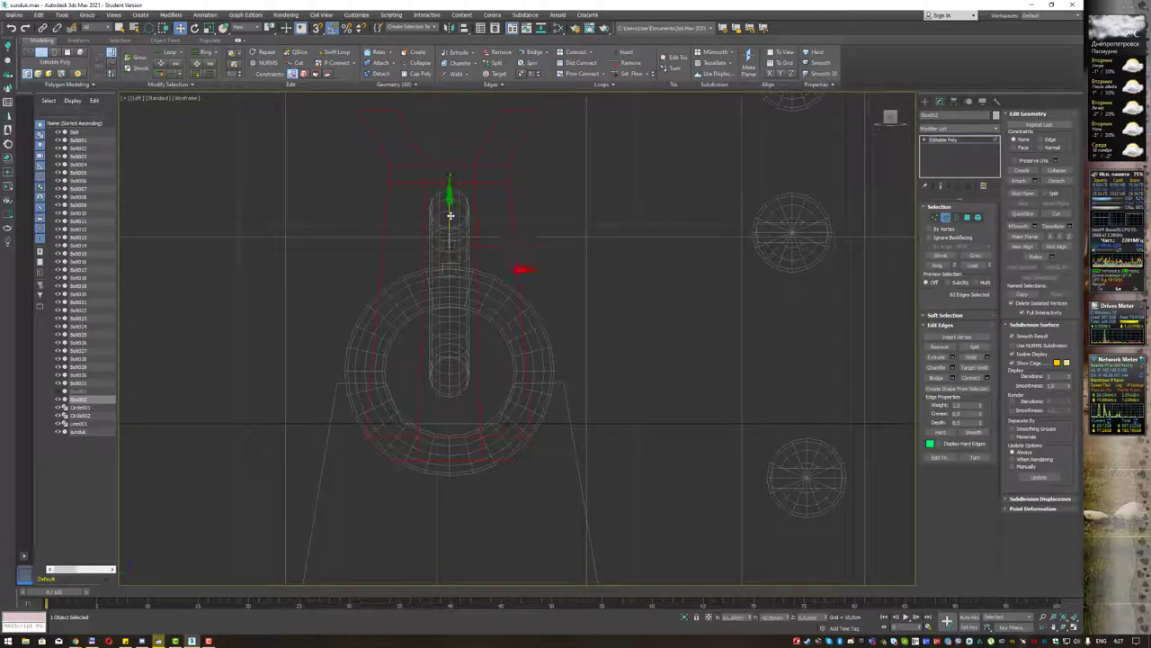
left_click(945, 219)
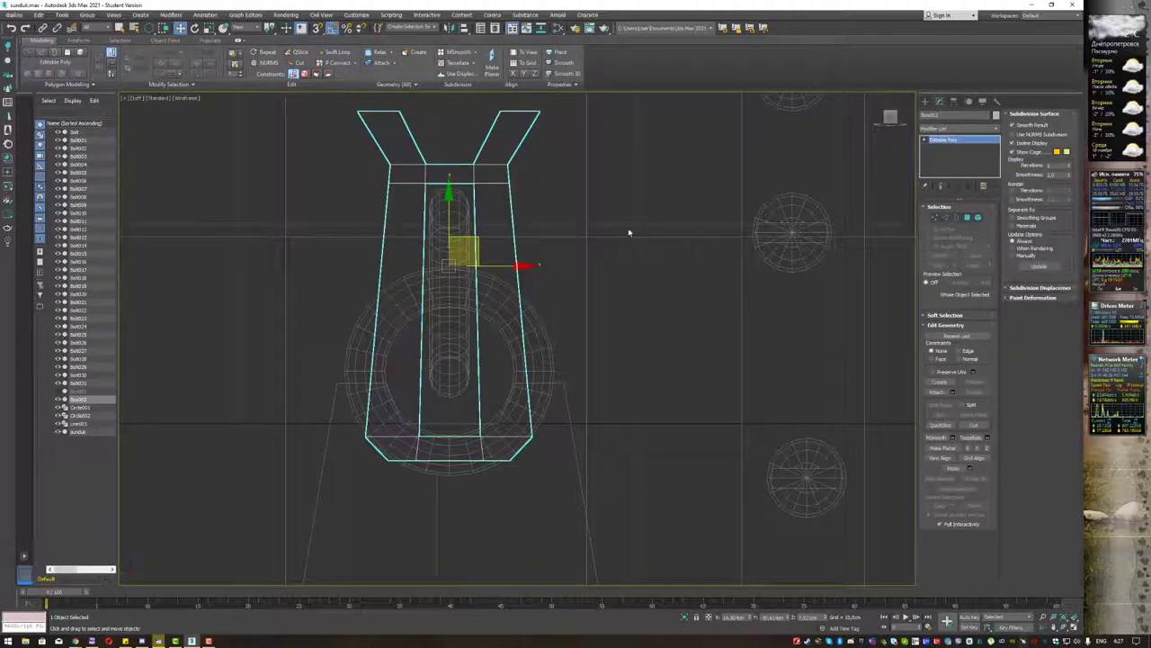
Slide the hasp along X against the chest front, checking it in Front wireframe view.
key("p")
scroll(625, 228, "down", 3)
middle_click_drag(625, 227, 705, 230, "alt")
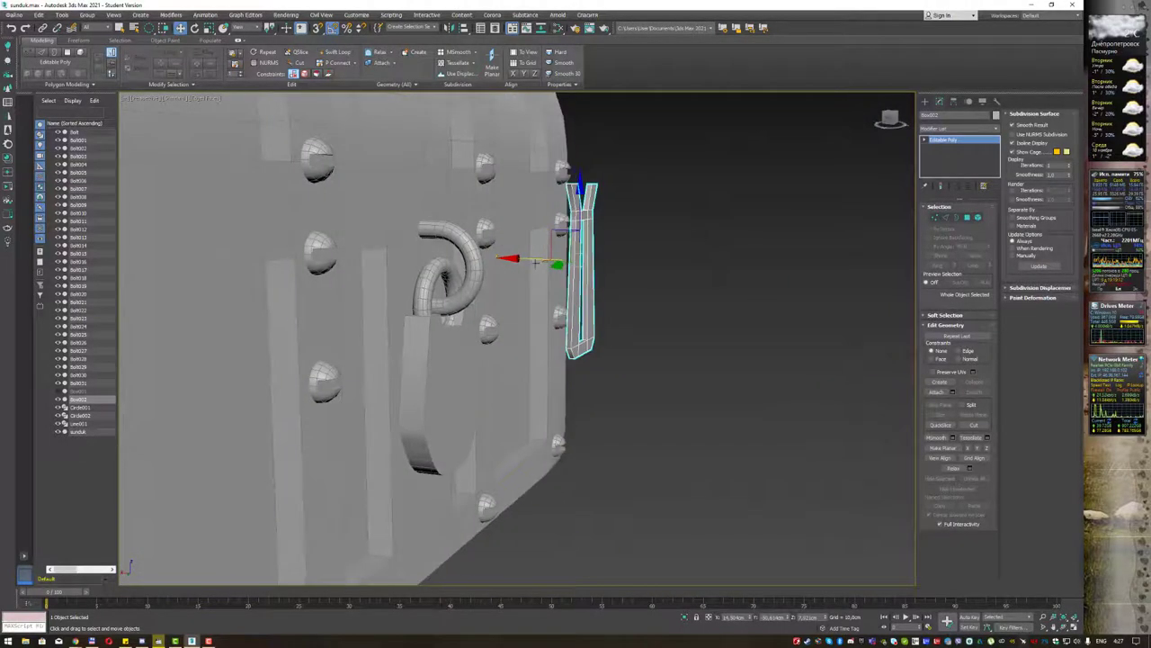
left_click_drag(534, 261, 377, 244)
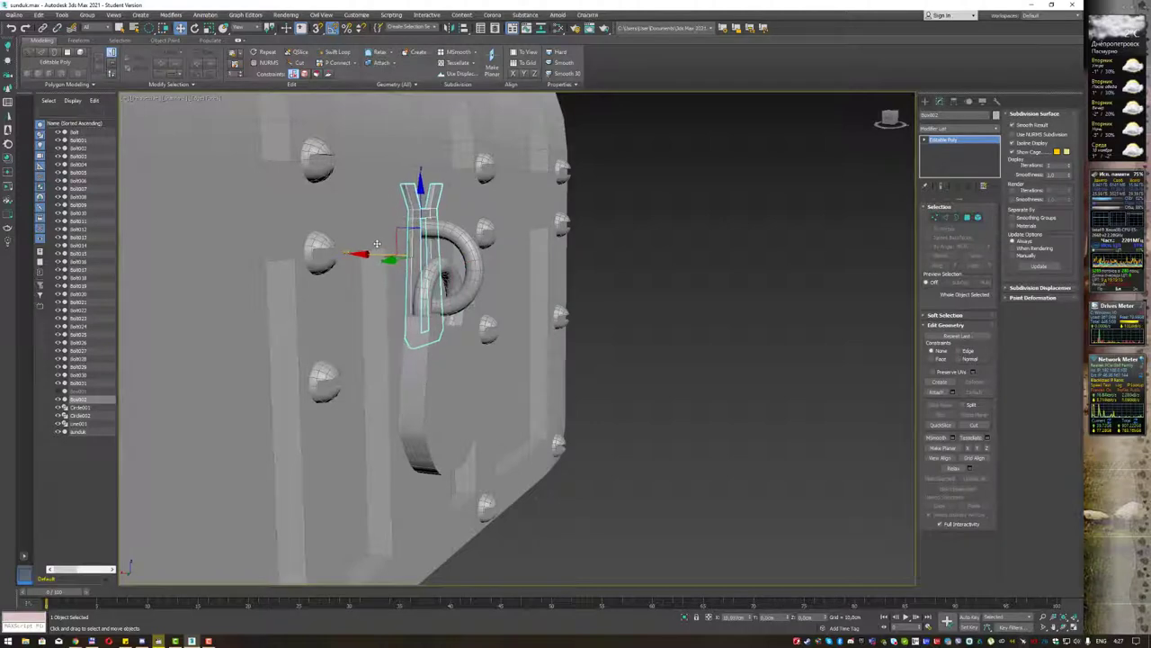
key("f")
key("F3")
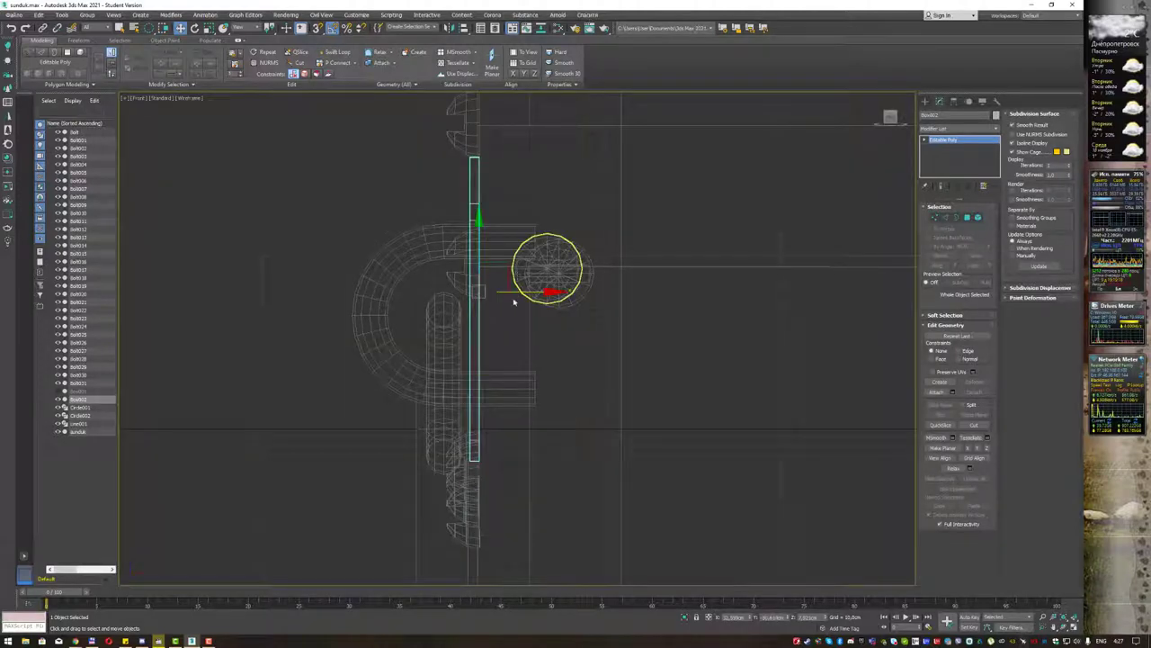
mouse_move(508, 292)
left_mouse_down()
mouse_move(496, 292)
mouse_move(508, 292)
left_mouse_up()
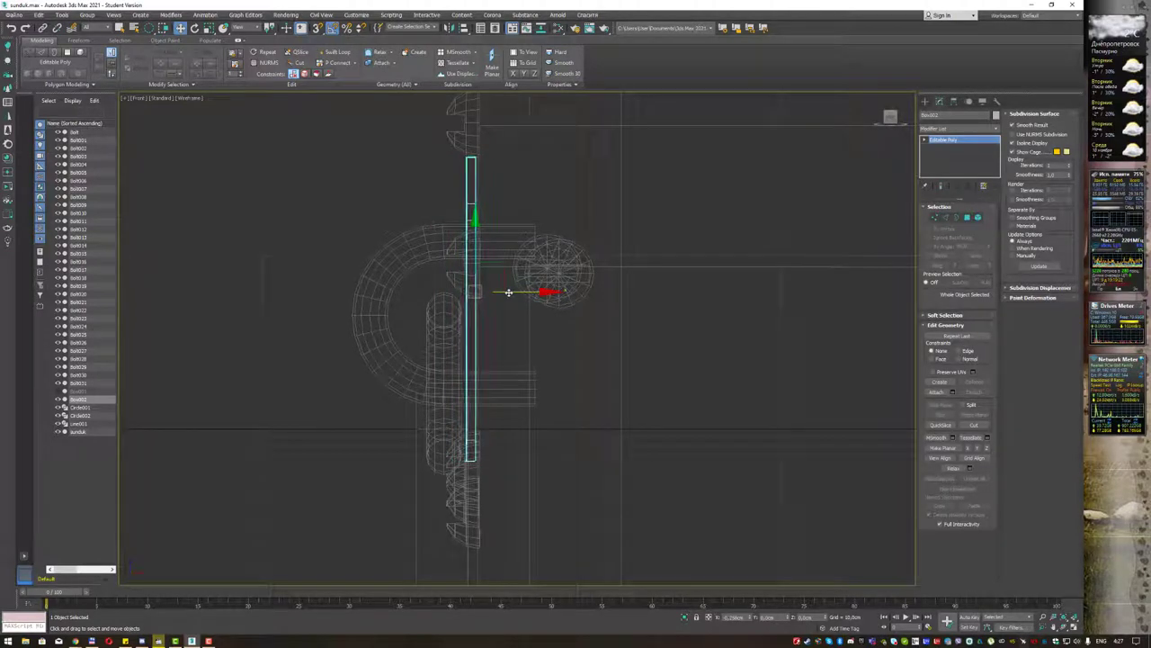
key("p")
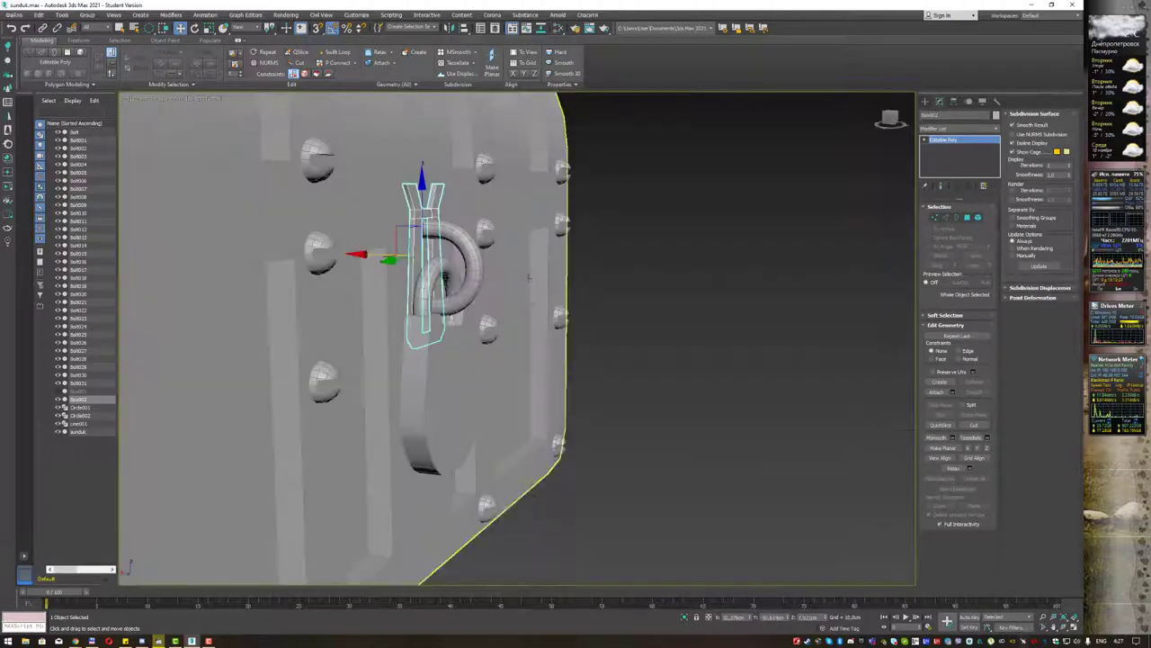
mouse_move(508, 292)
middle_mouse_down("alt")
mouse_move(539, 212)
mouse_move(507, 216)
mouse_move(516, 221)
middle_mouse_up("alt")
key("q")
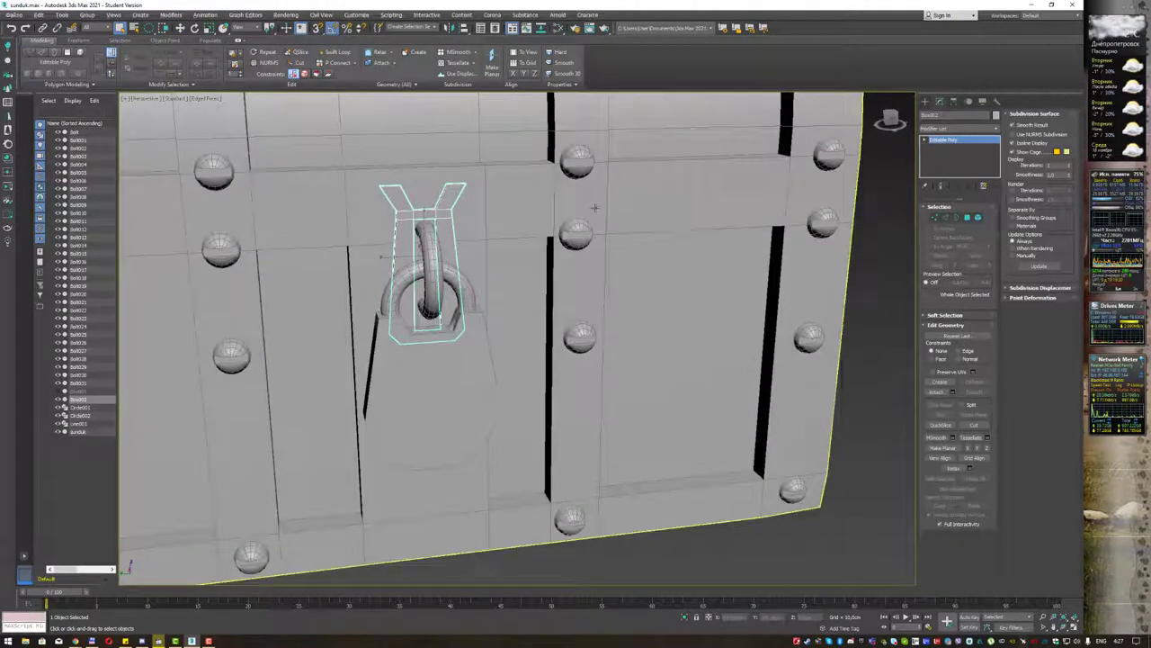
Select the latch plate's top tip polygons and scale them slightly taller.
left_click(967, 218)
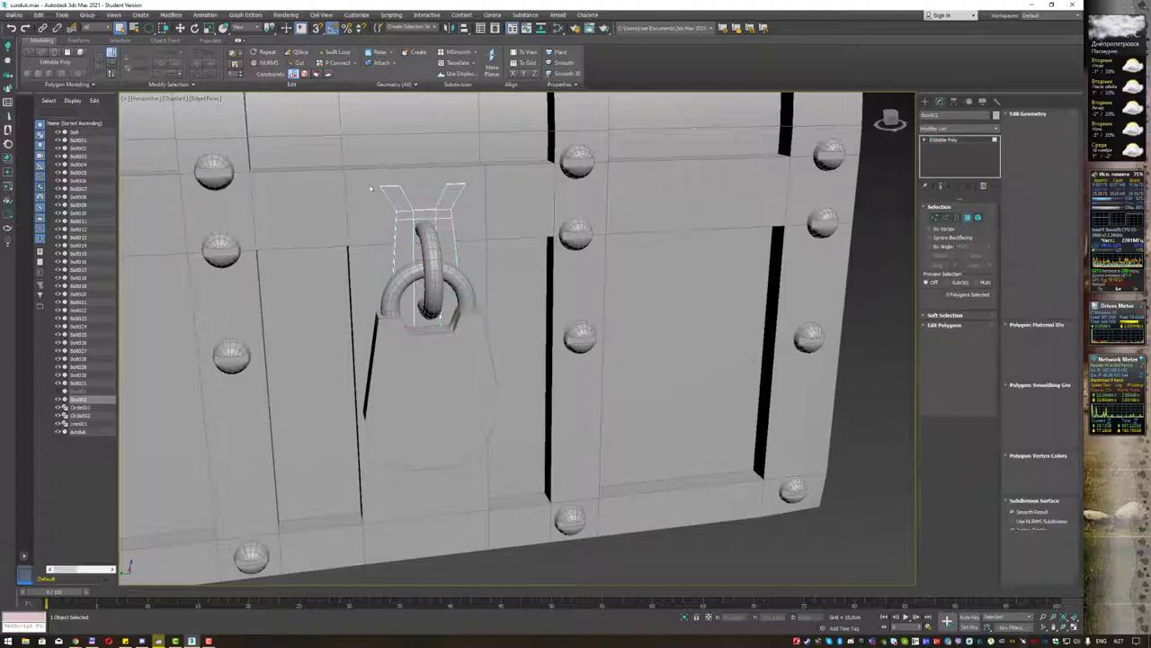
left_click_drag(470, 195, 466, 195)
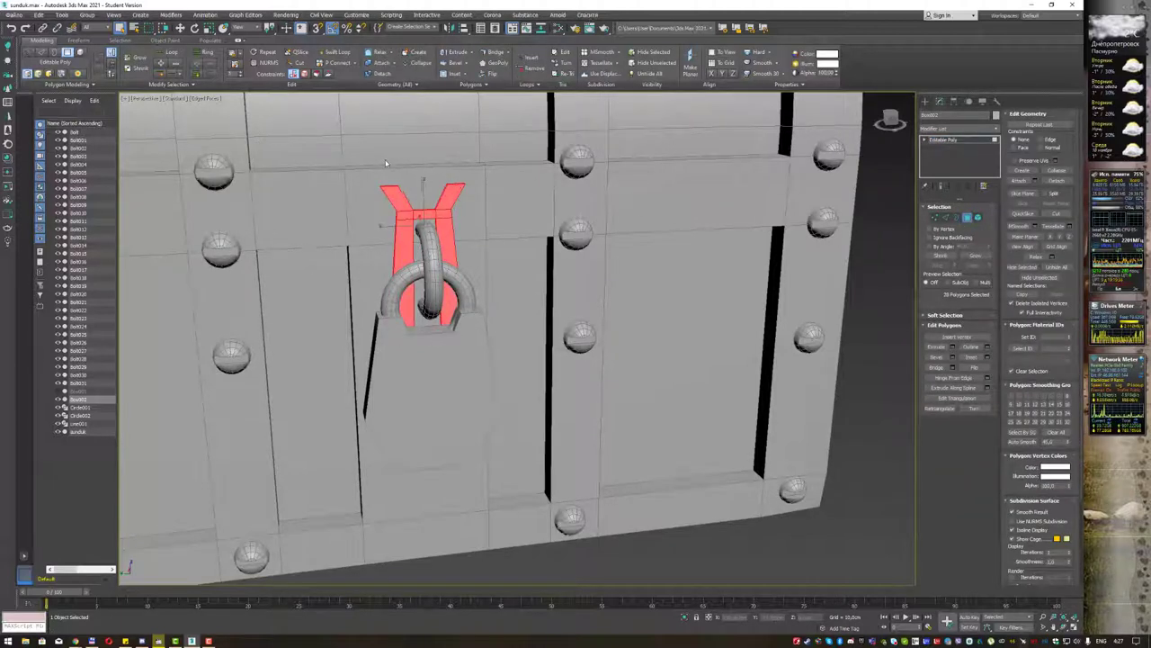
left_click_drag(486, 333, 386, 211, "alt")
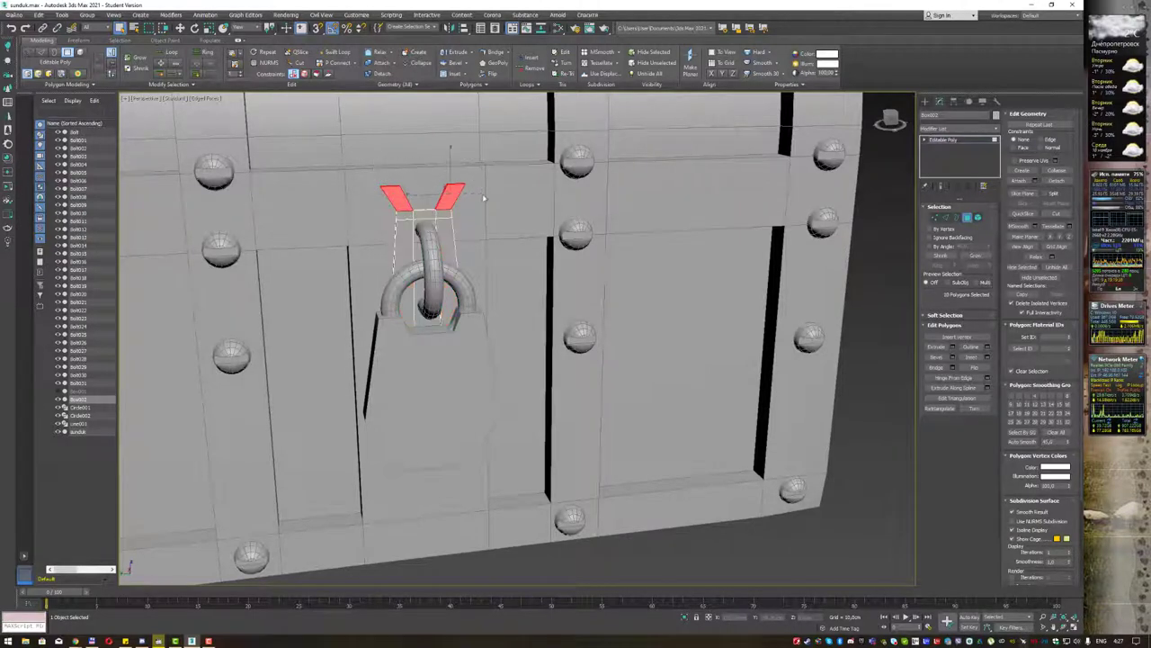
key("w")
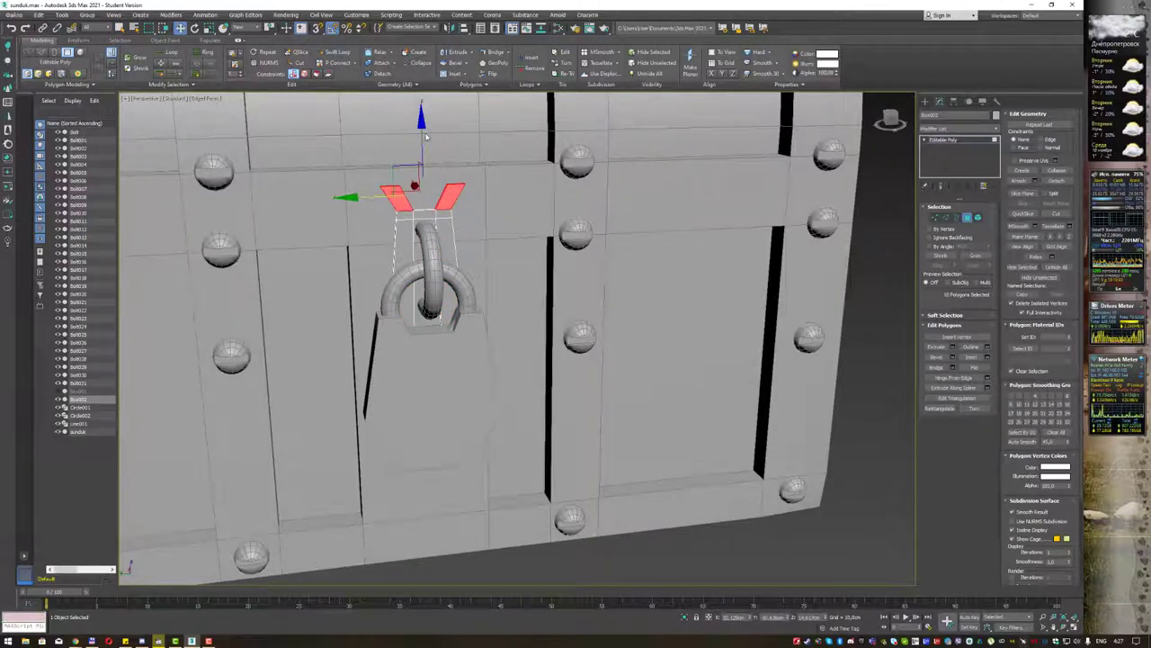
key("r")
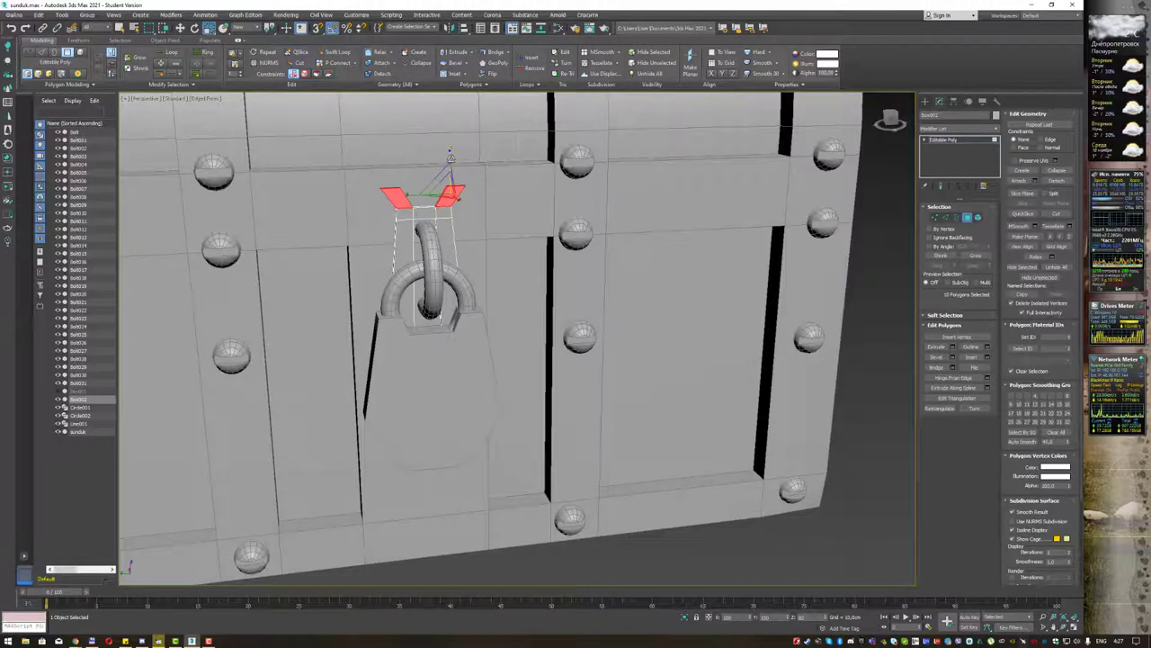
left_click_drag(450, 155, 449, 148)
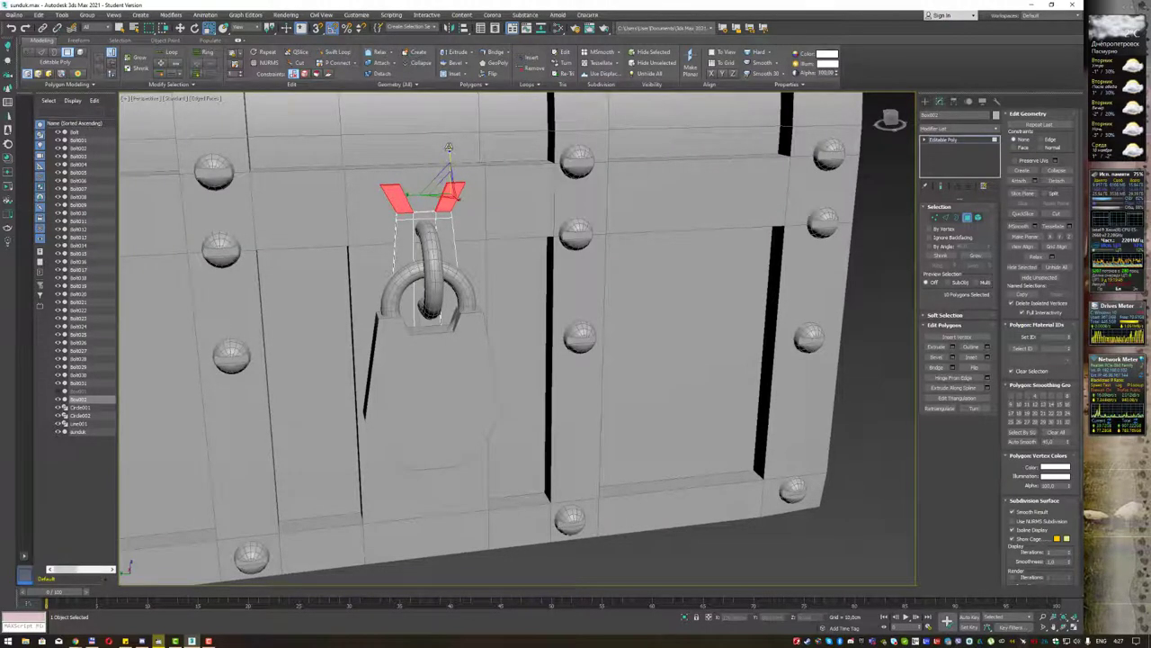
left_click(495, 157)
Select both top corner polygons and move them down.
mouse_move(453, 161)
middle_mouse_down("alt")
mouse_move(452, 174)
mouse_move(417, 189)
middle_mouse_up("alt")
left_click(392, 192)
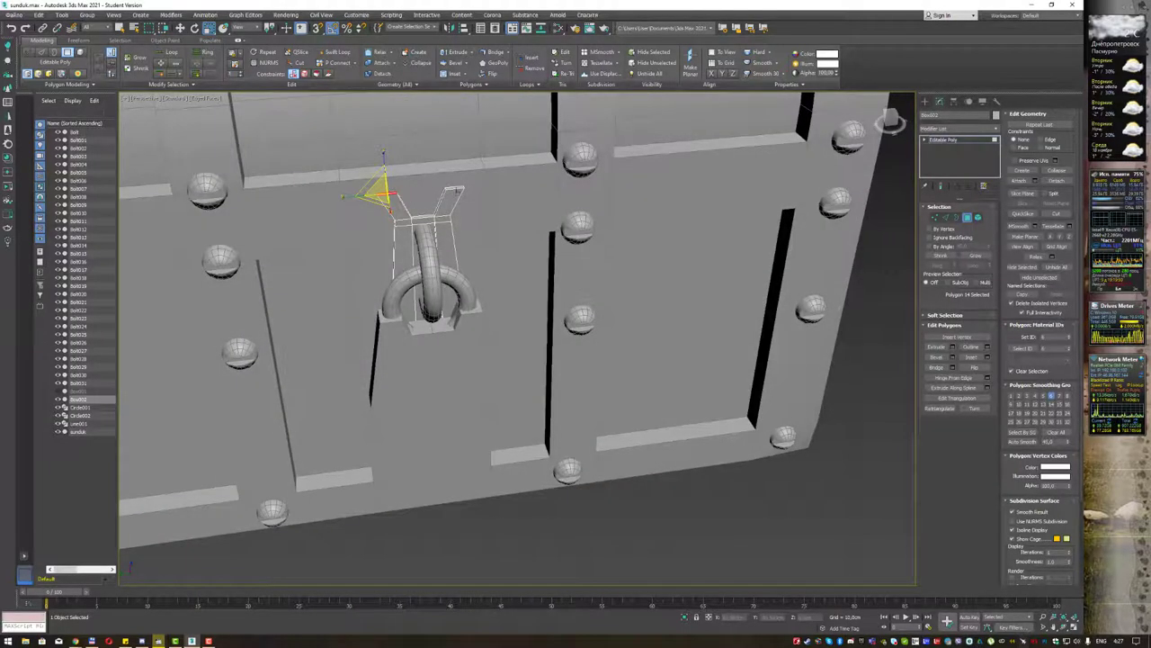
left_click(454, 191)
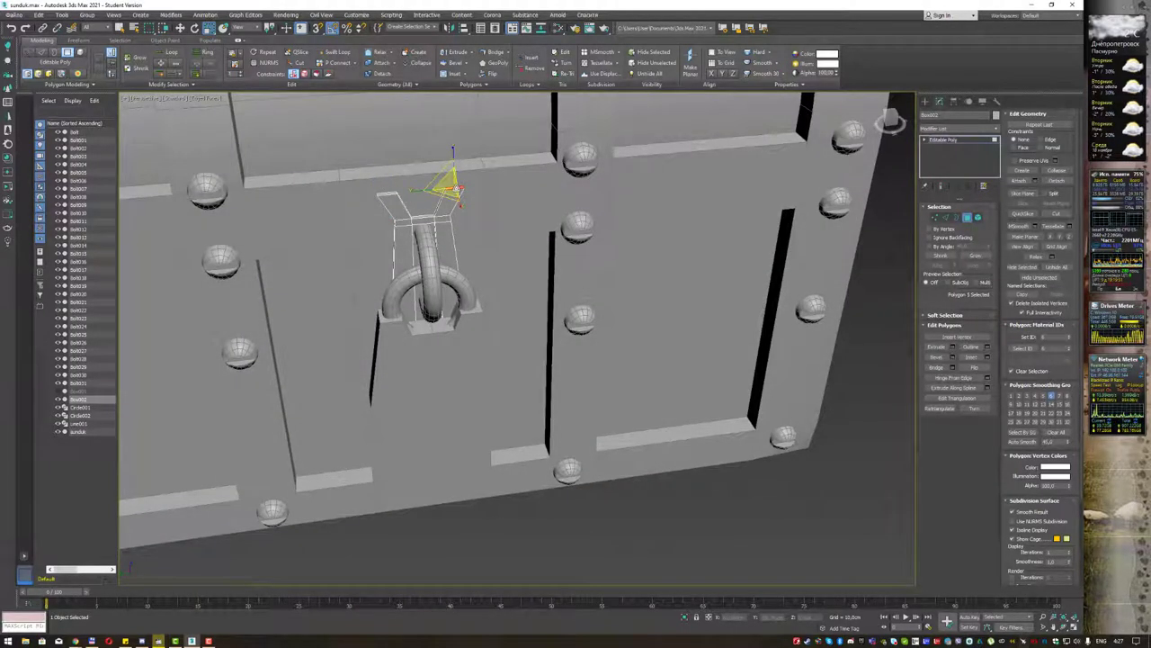
left_click(390, 193, "ctrl")
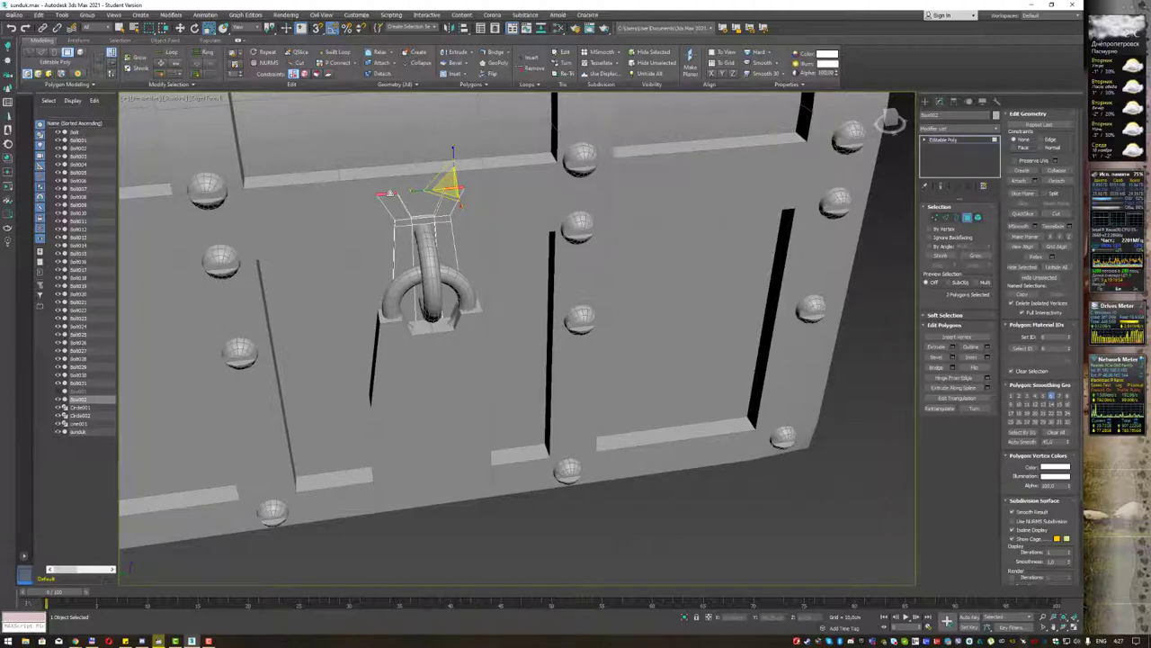
key("w")
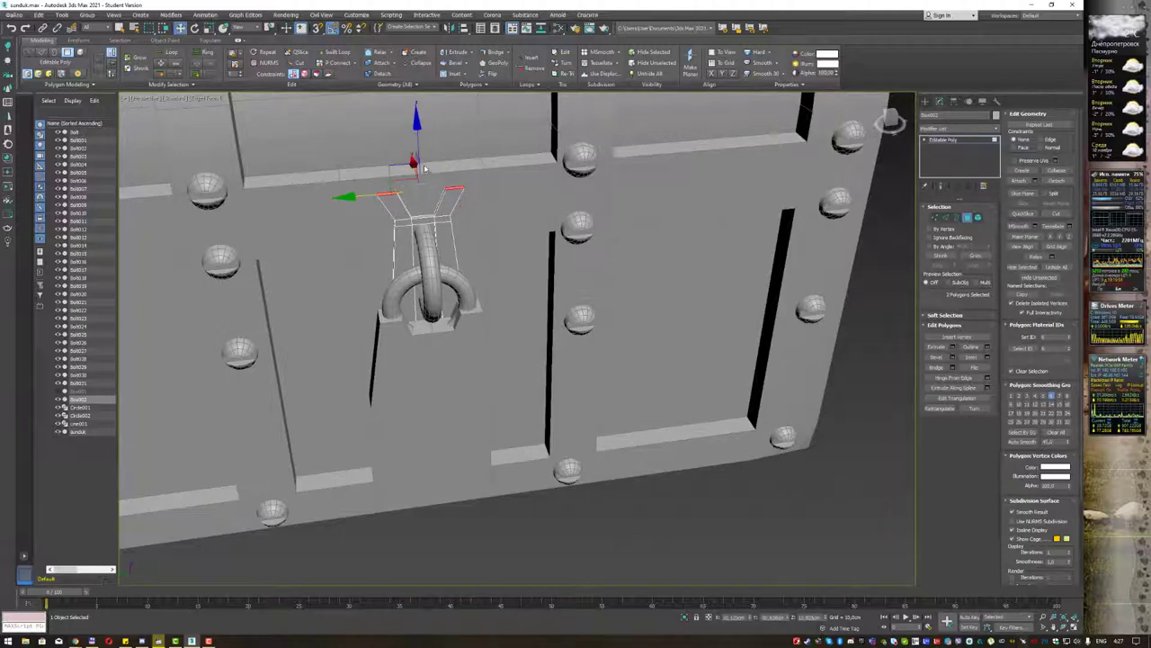
left_click_drag(417, 151, 416, 164)
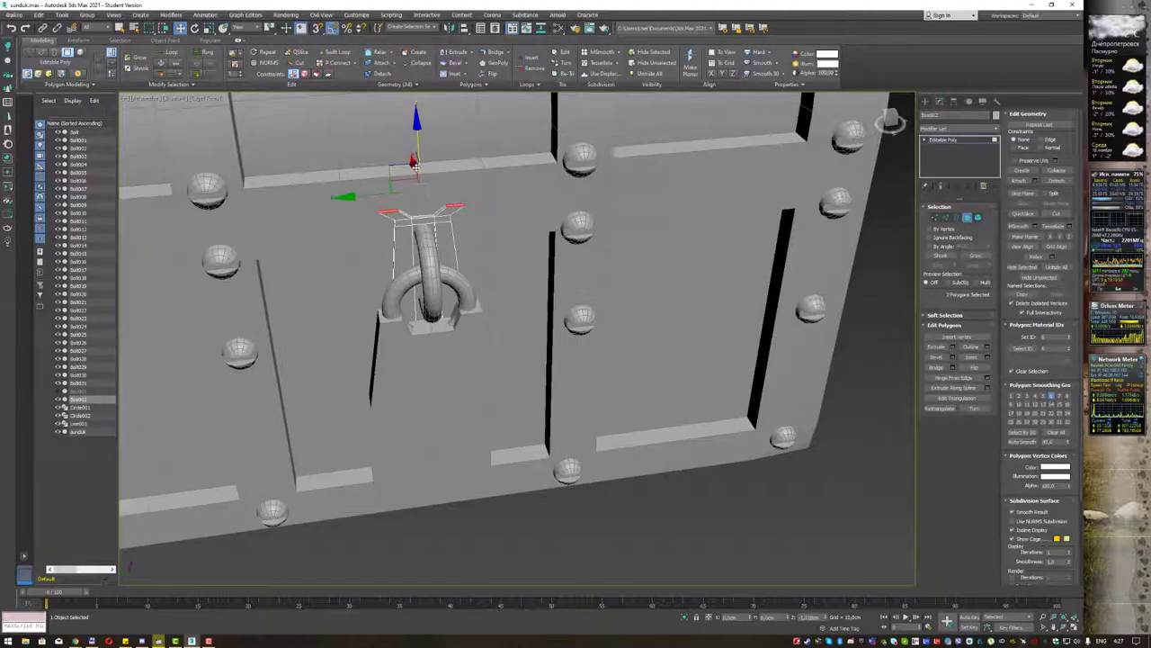
middle_click_drag(415, 164, 464, 189, "alt")
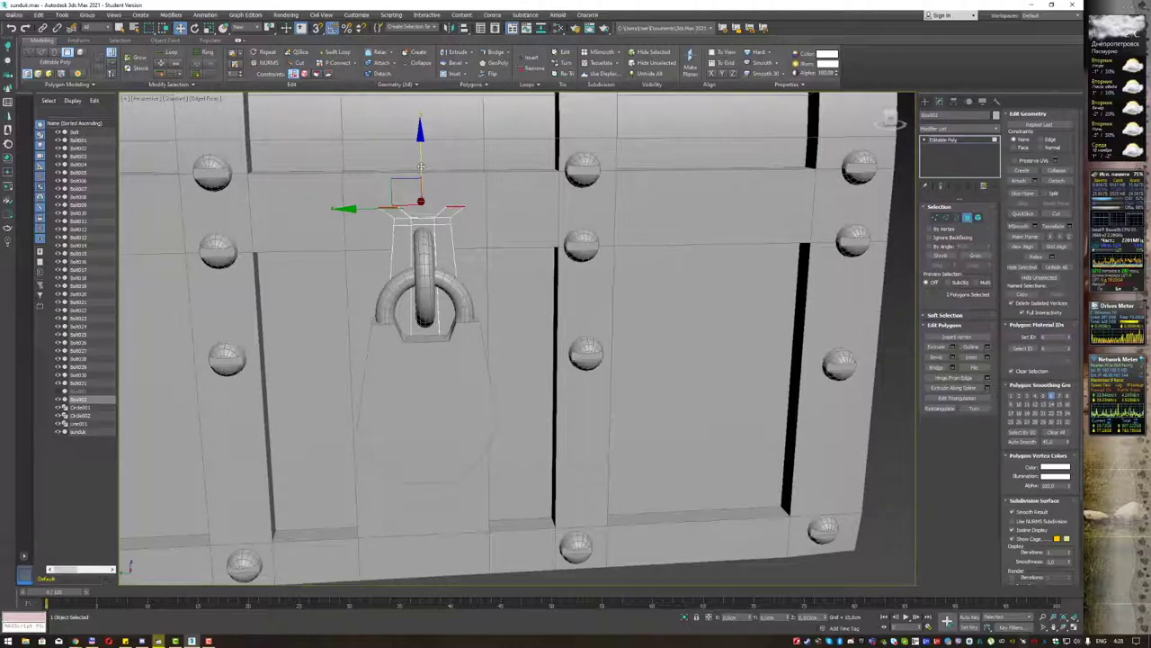
mouse_move(420, 166)
middle_mouse_down("alt")
mouse_move(537, 233)
mouse_move(555, 226)
mouse_move(430, 227)
mouse_move(555, 213)
mouse_move(544, 227)
mouse_move(469, 208)
mouse_move(437, 249)
middle_mouse_up("alt")
key("q")
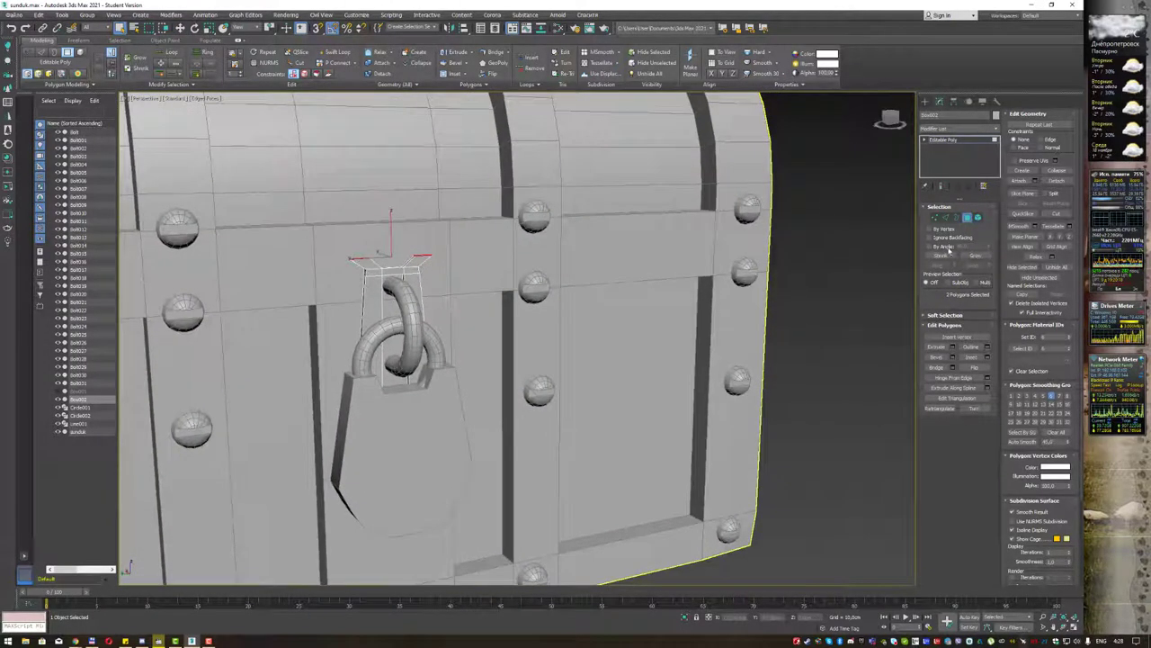
Enable Use NURMS Subdivision on the hasp, then orbit and reselect it.
left_click(967, 218)
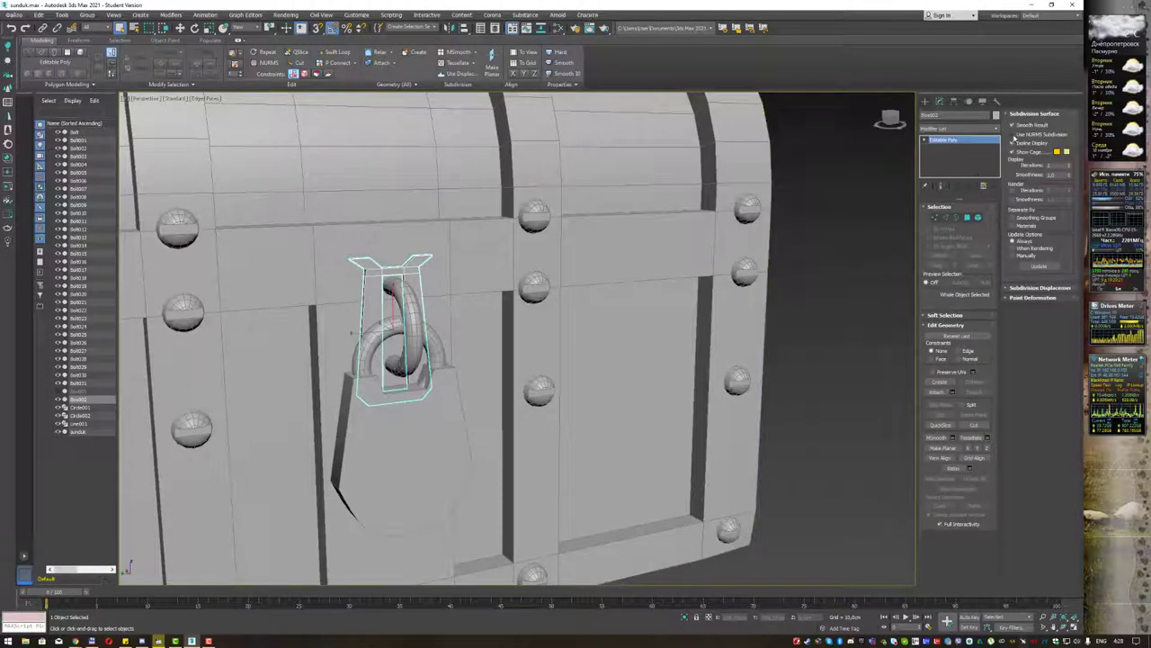
left_click(1014, 135)
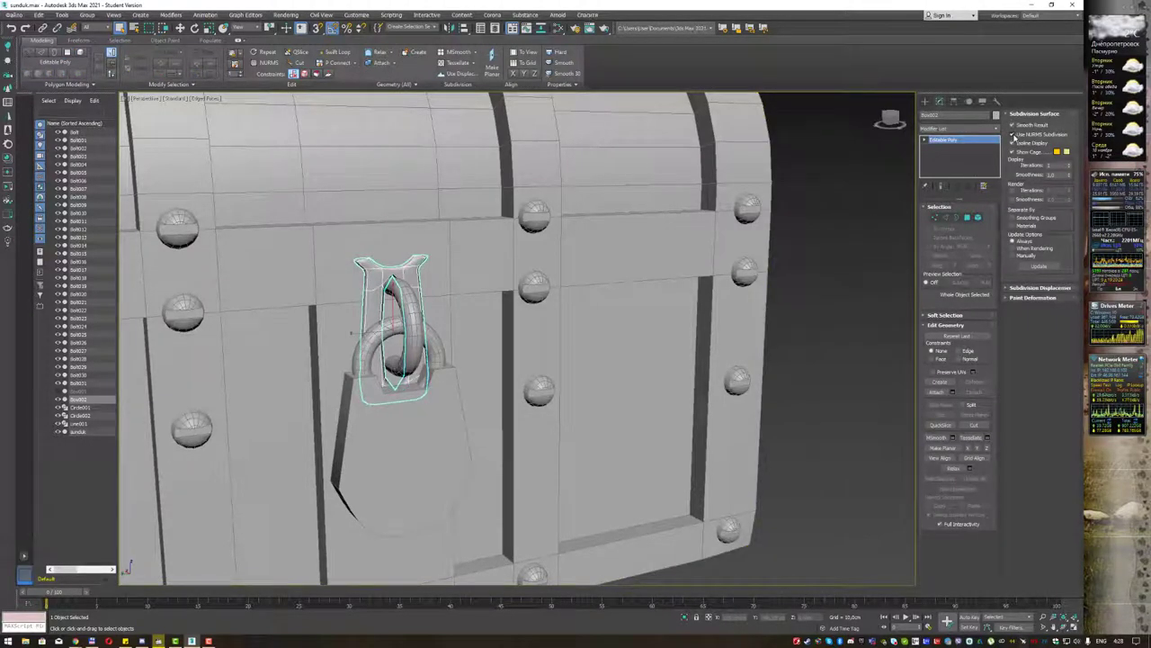
left_click(868, 207)
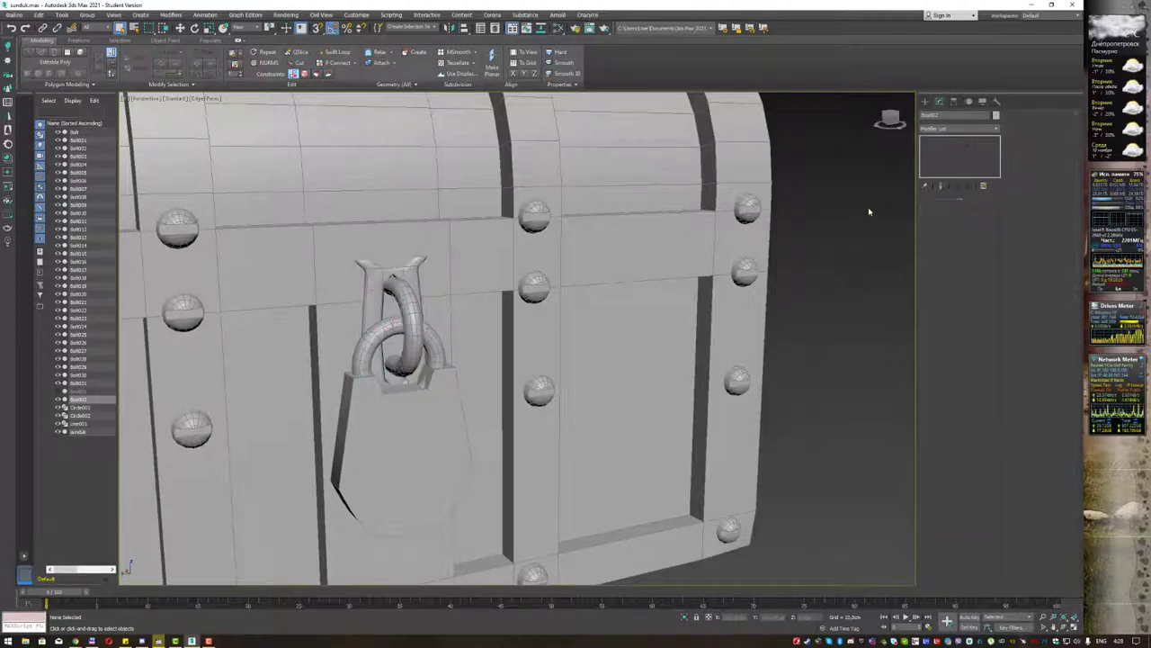
mouse_move(600, 255)
middle_mouse_down("alt")
mouse_move(635, 252)
mouse_move(563, 251)
mouse_move(604, 254)
middle_mouse_up("alt")
scroll(567, 250, "up", 2)
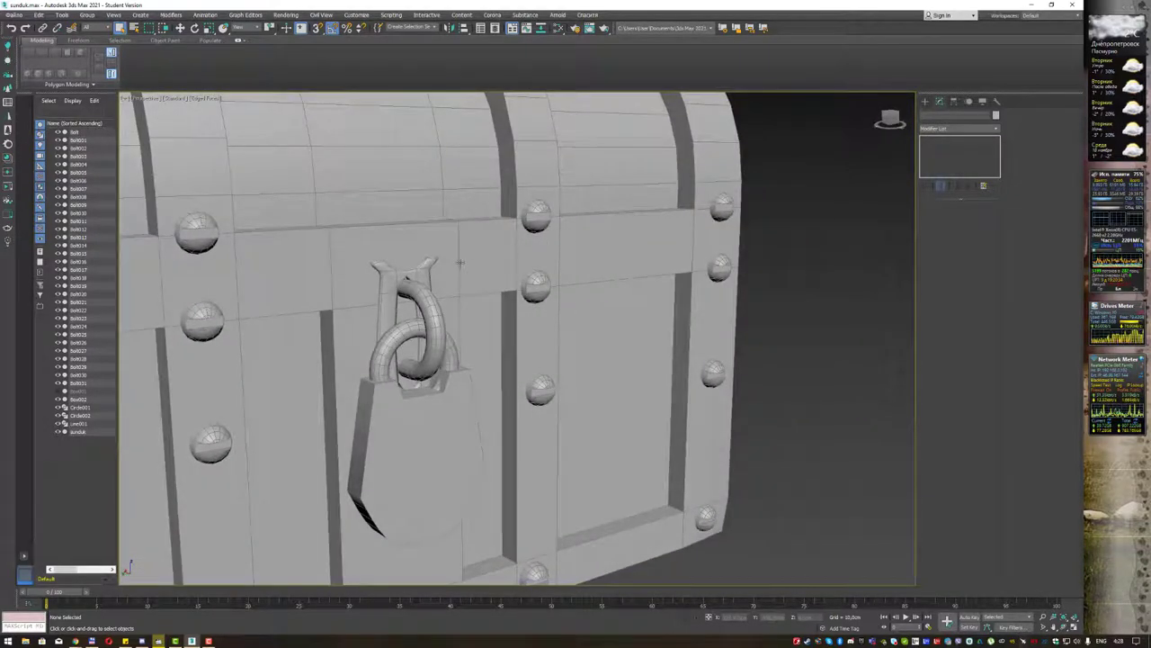
left_click(424, 273)
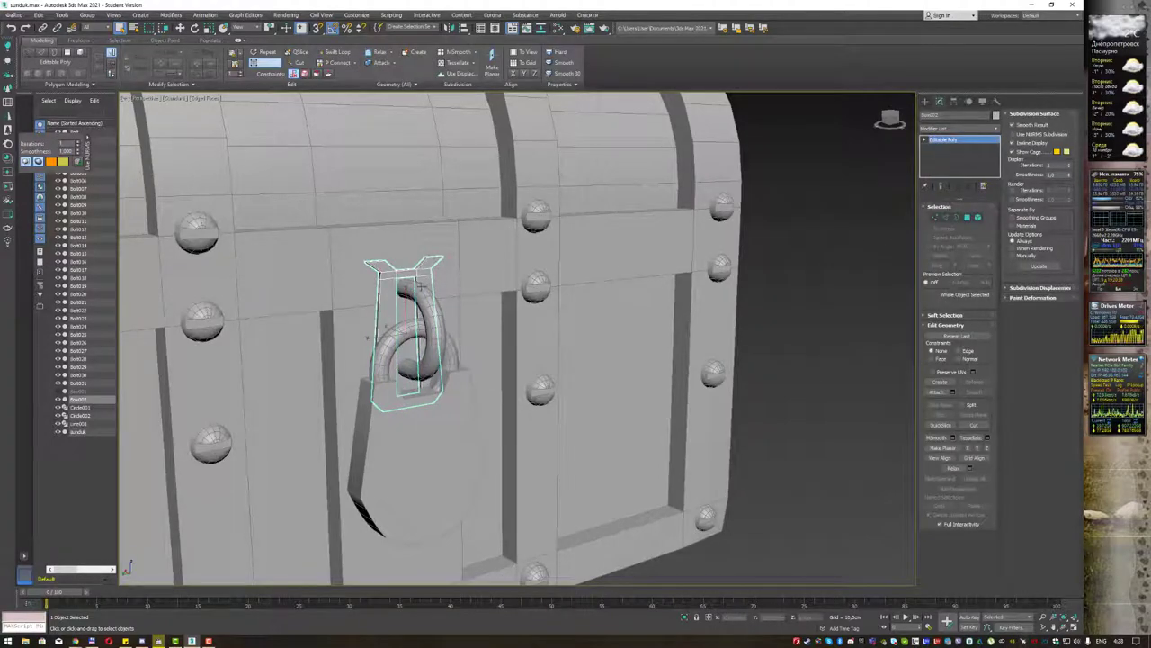
Chamfer the latch plate's edges by a small amount.
scroll(396, 267, "up", 3)
scroll(396, 267, "up", 2)
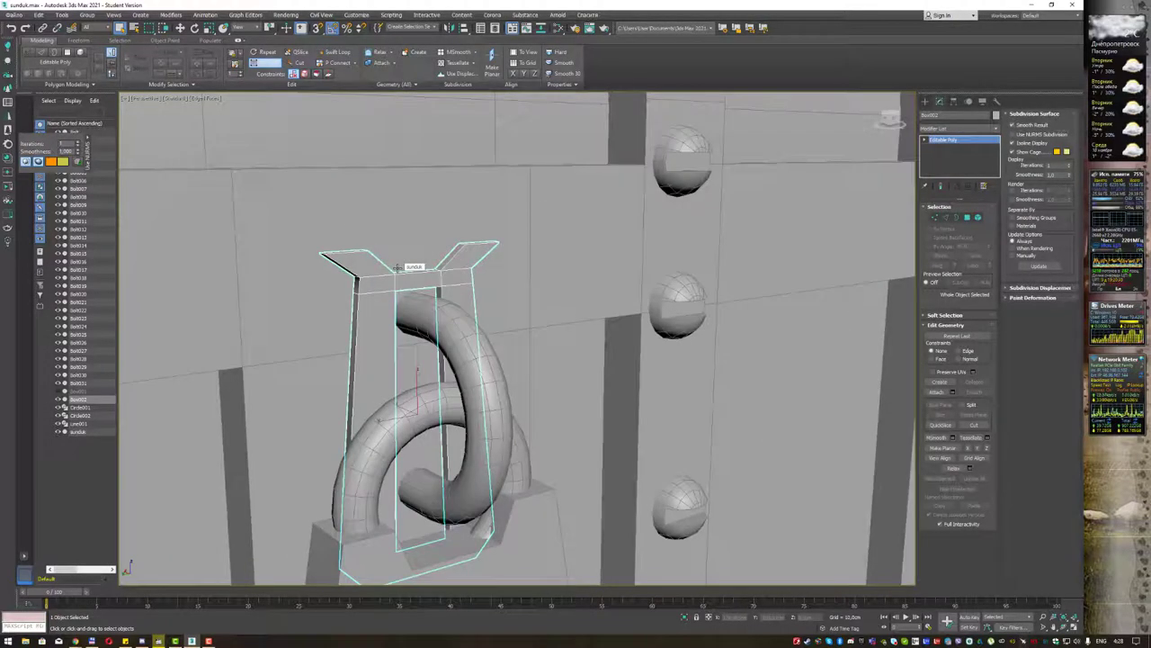
key("2")
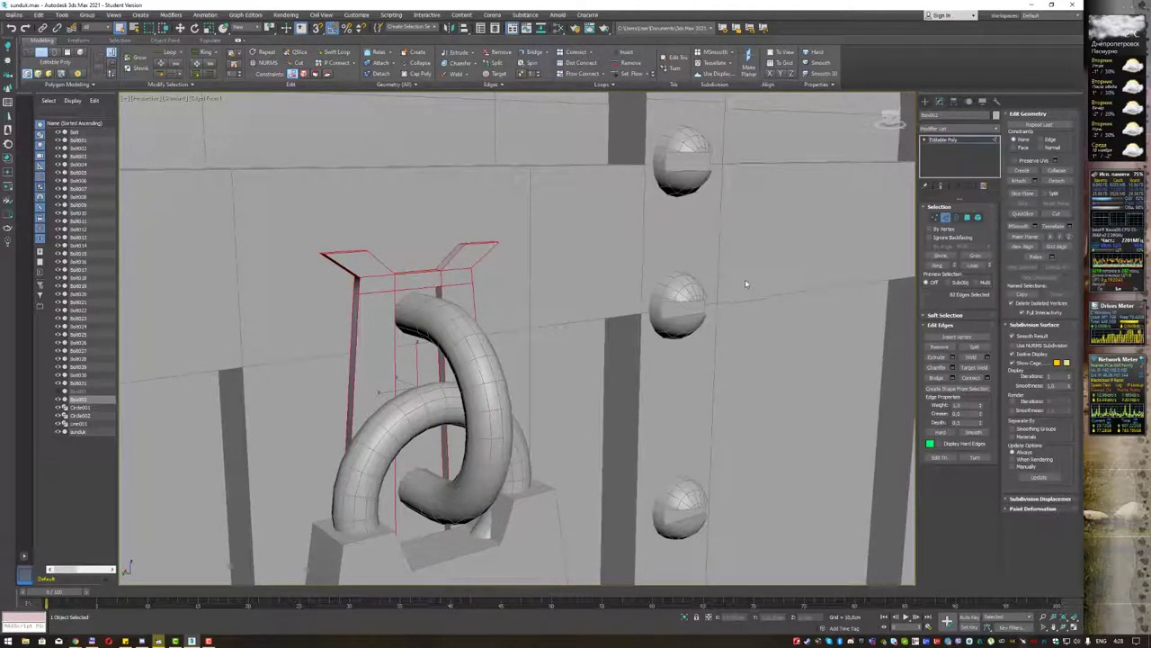
left_click(955, 368)
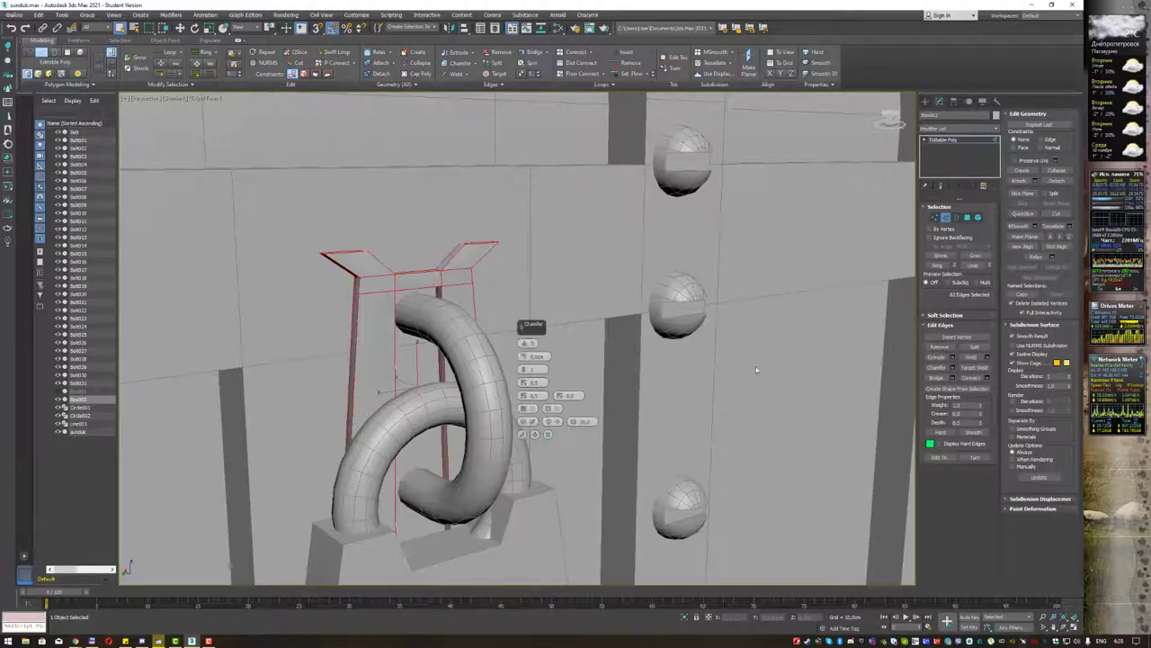
left_click_drag(525, 356, 525, 354)
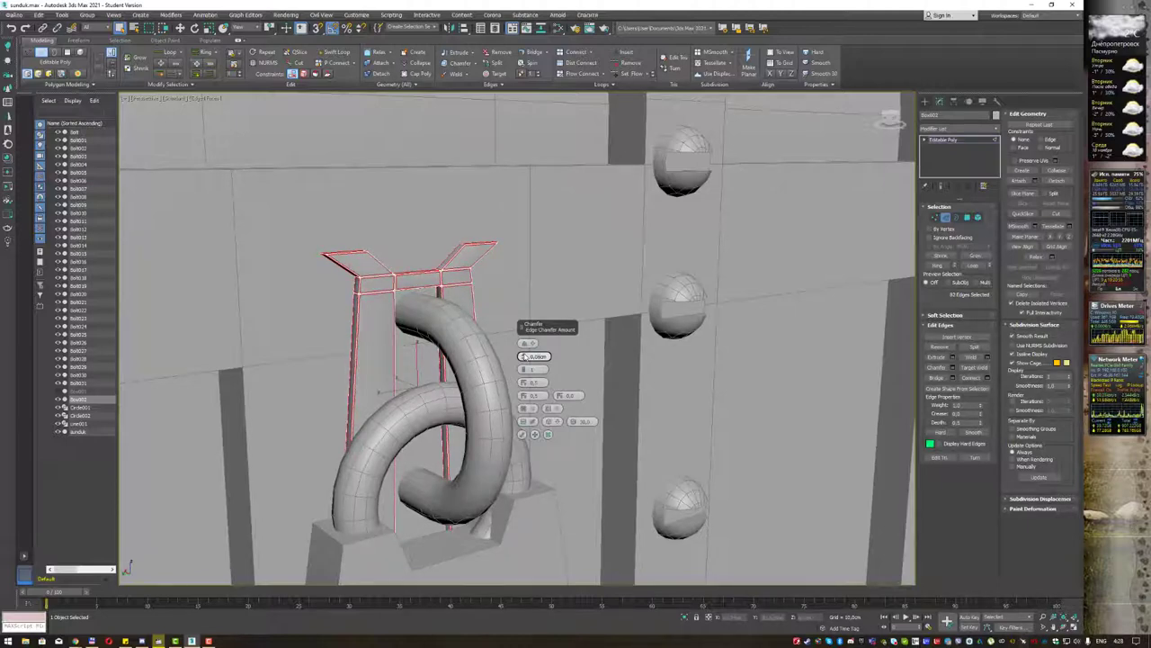
left_click_drag(525, 357, 525, 353)
left_click(521, 434)
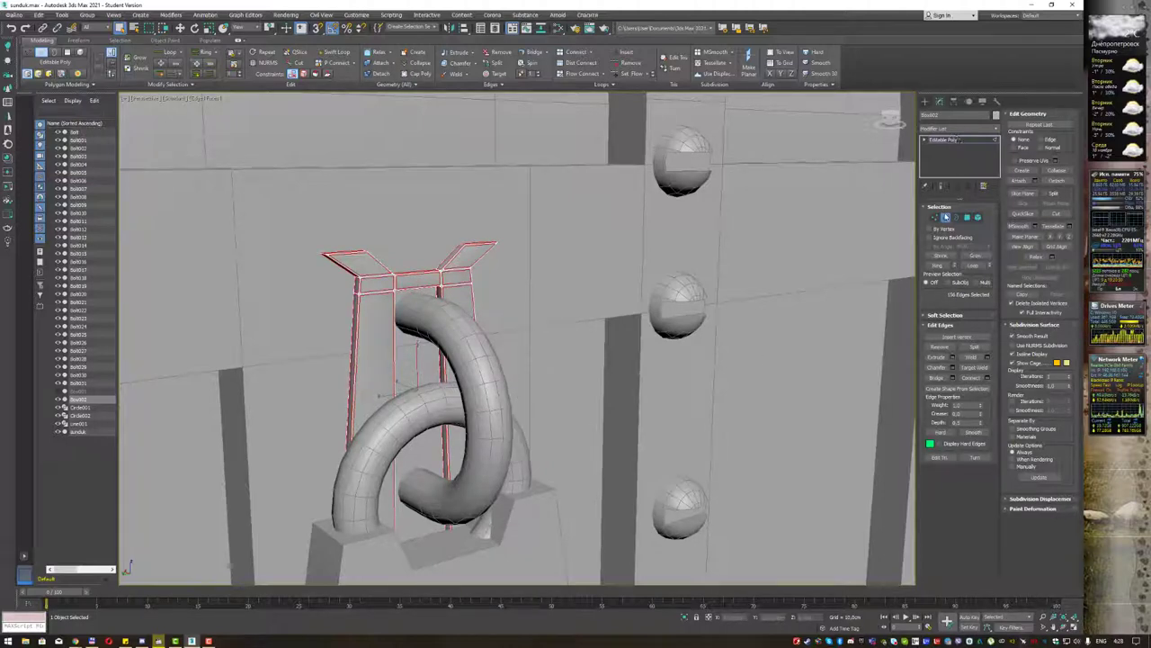
left_click(946, 217)
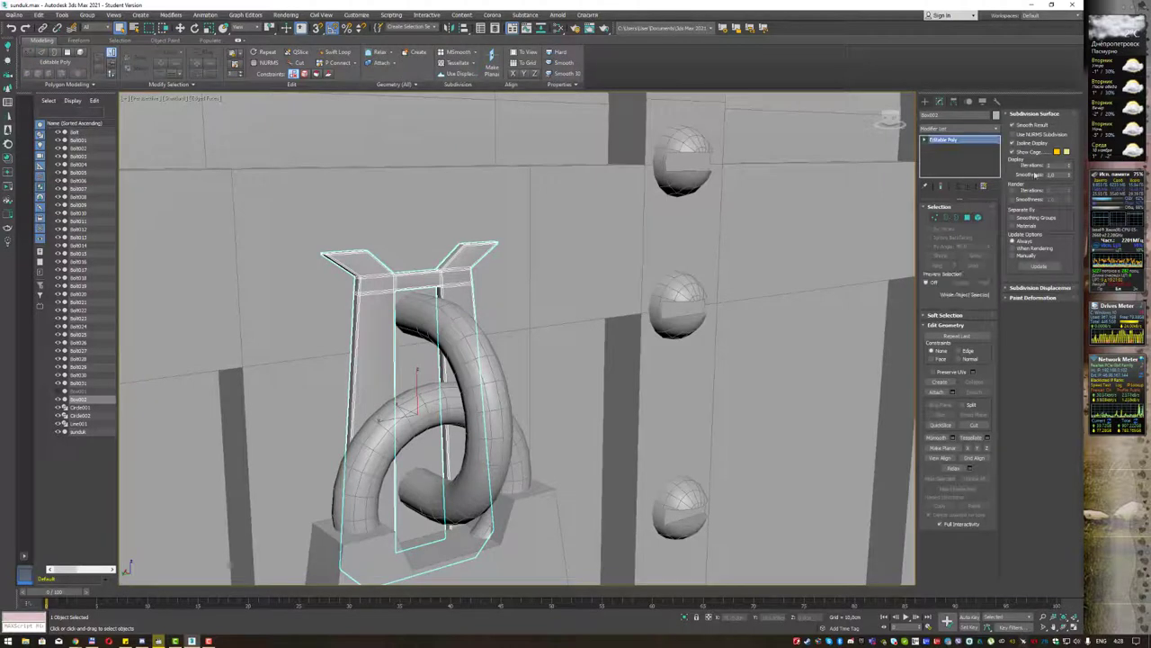
Change the subdivision wireframe display and zoom out to view the chest.
left_click(1033, 148)
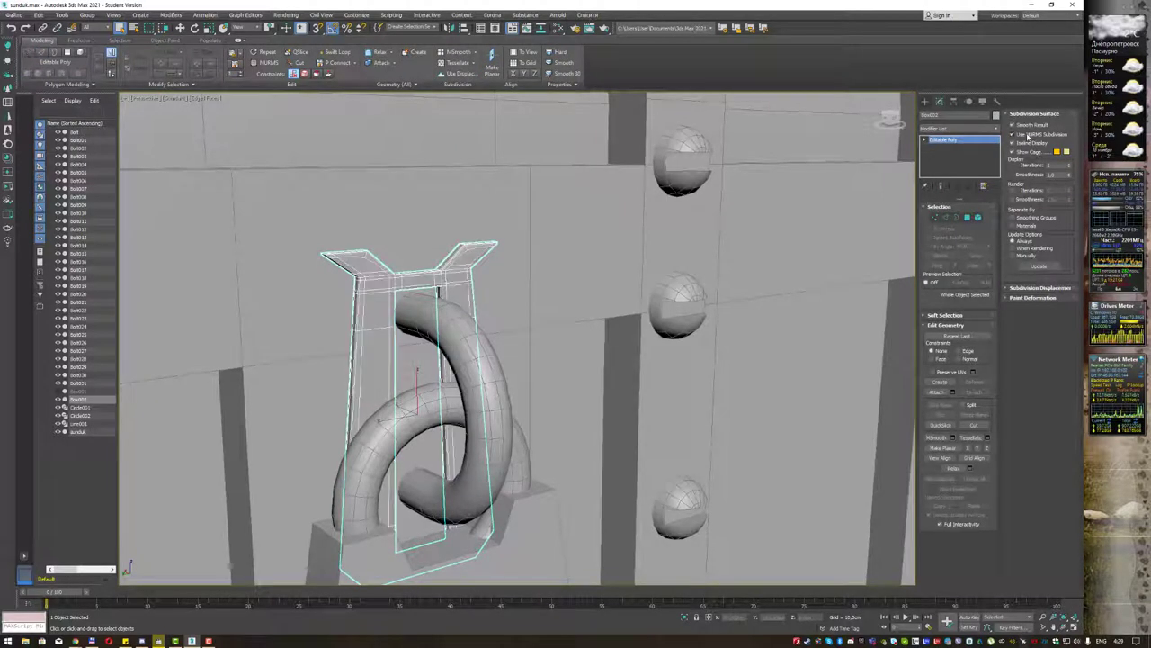
left_click(547, 223)
middle_click_drag(546, 223, 588, 235, "alt")
Choose Cylinder under Standard Primitives in the Create panel.
left_click(822, 249)
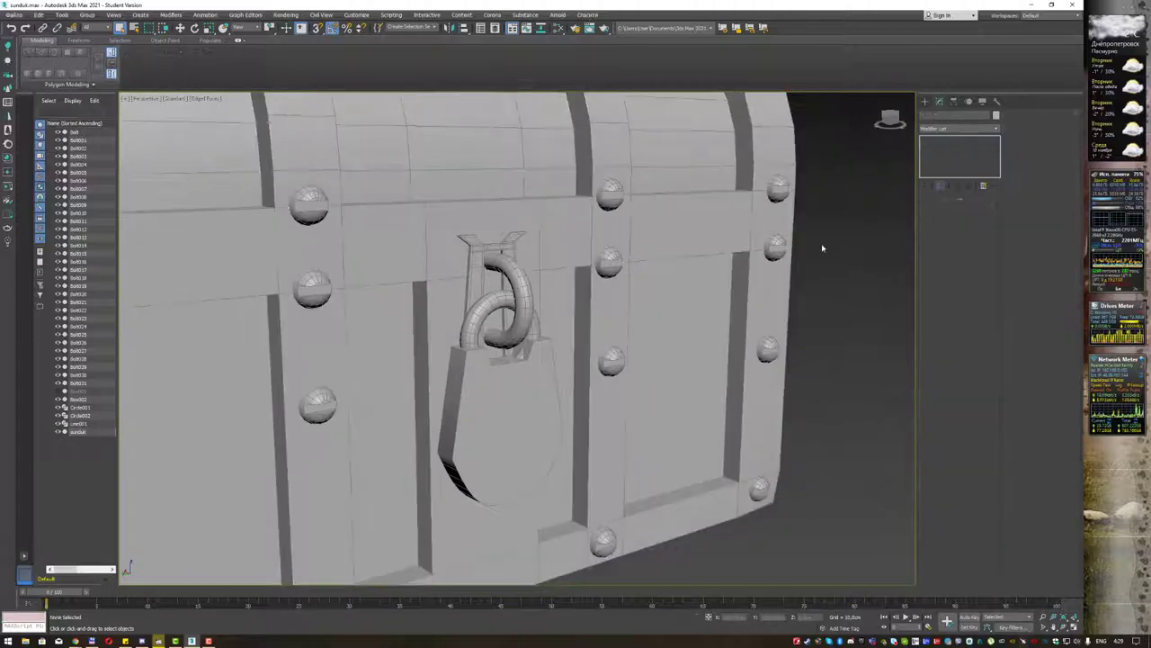
mouse_move(546, 245)
middle_mouse_down("alt")
mouse_move(566, 263)
mouse_move(527, 262)
middle_mouse_up("alt")
left_click(924, 102)
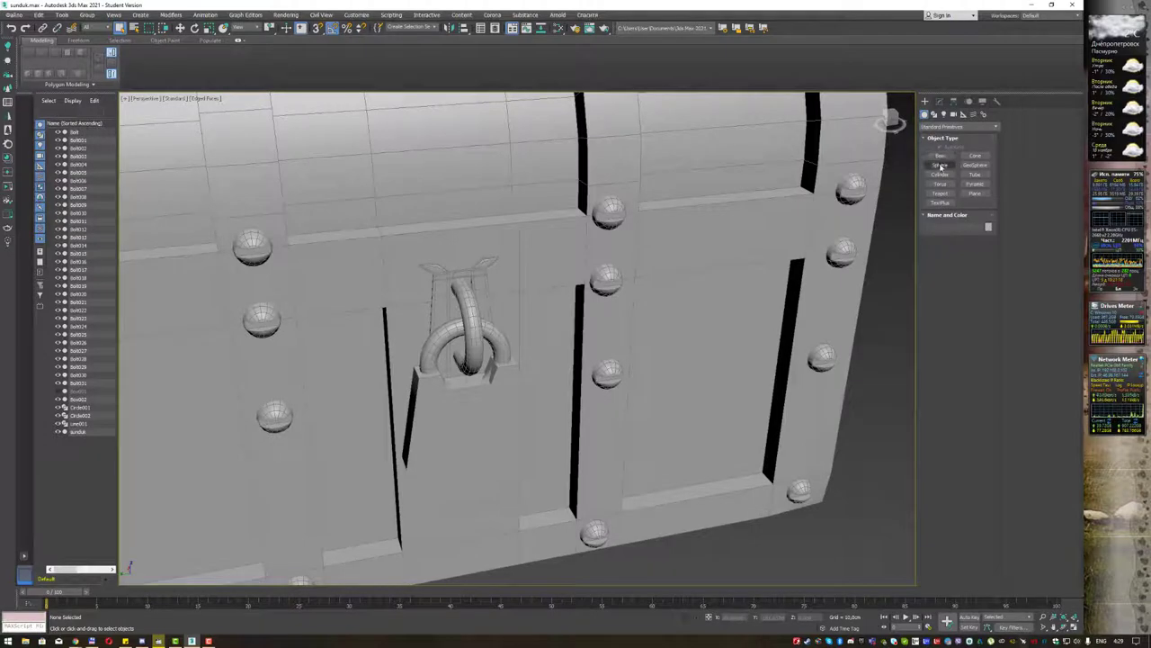
left_click(941, 165)
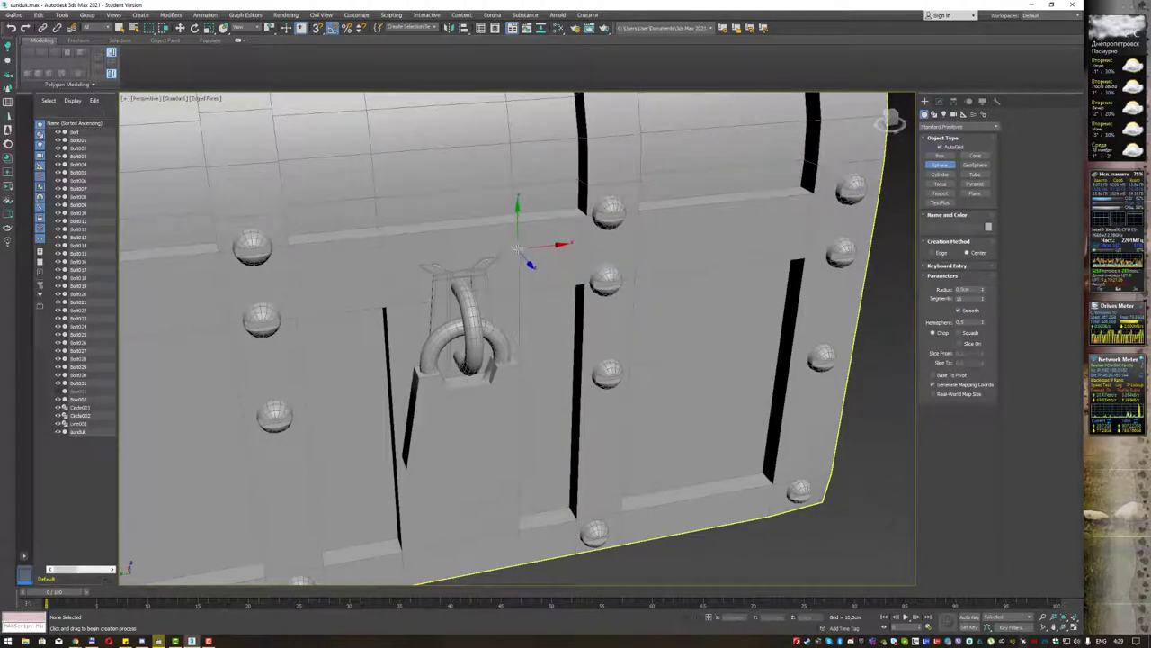
left_click(939, 174)
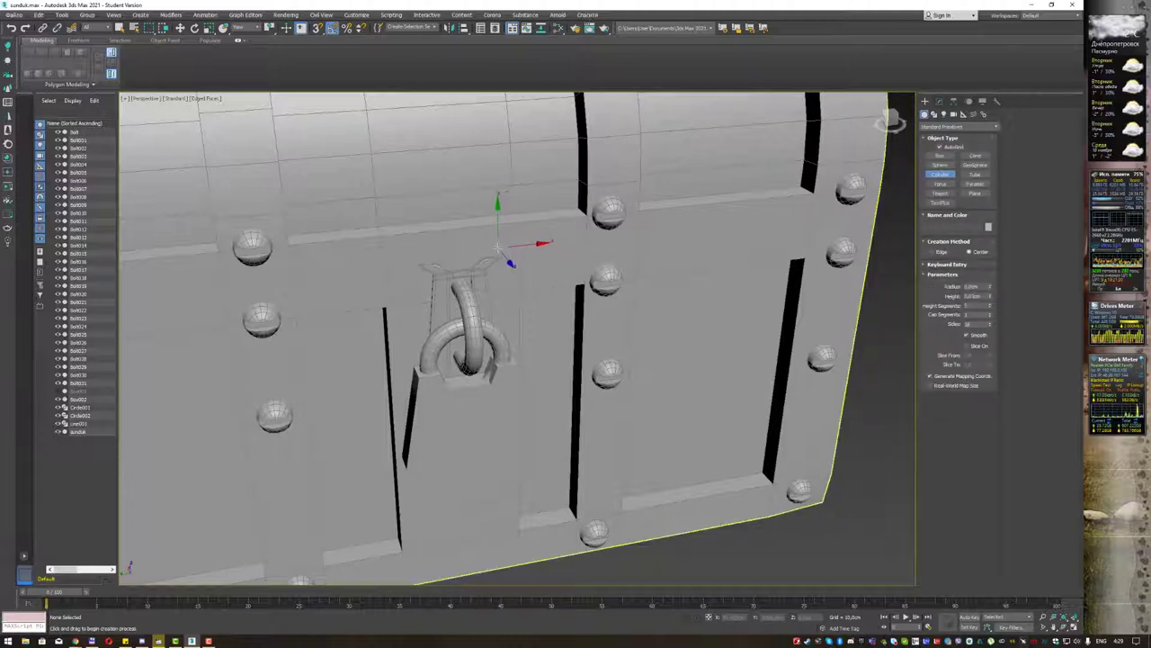
Draw a small cylinder above the latch plate and rotate it 90° to lie horizontally.
left_click(497, 250)
left_click_drag(497, 250, 497, 251)
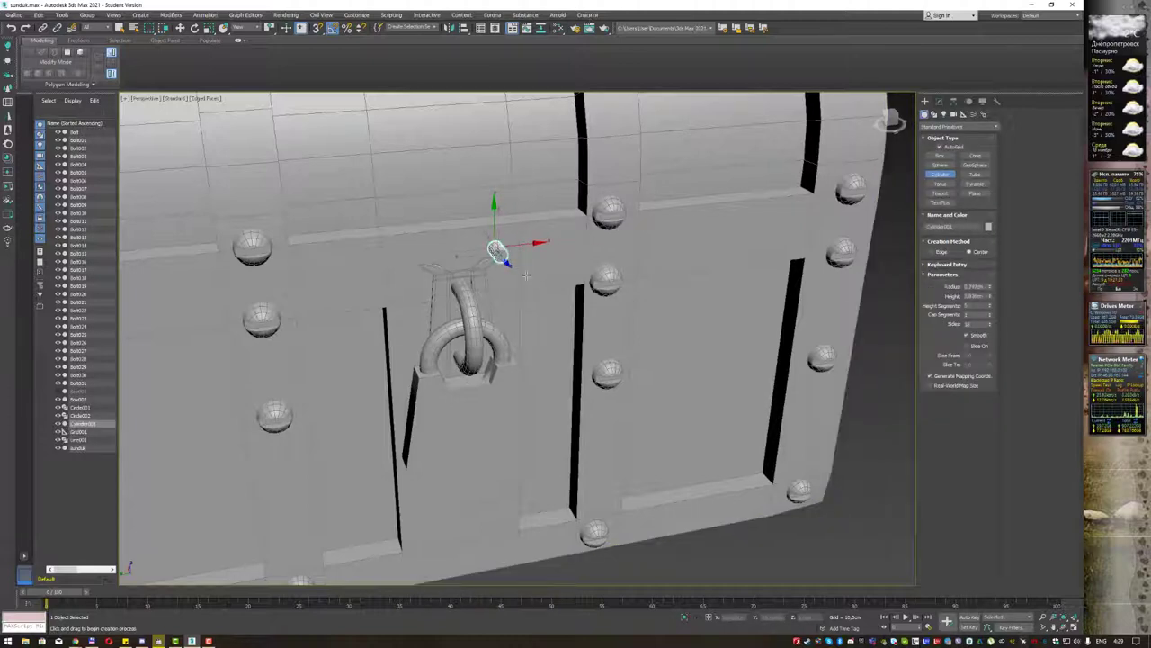
left_click(556, 317)
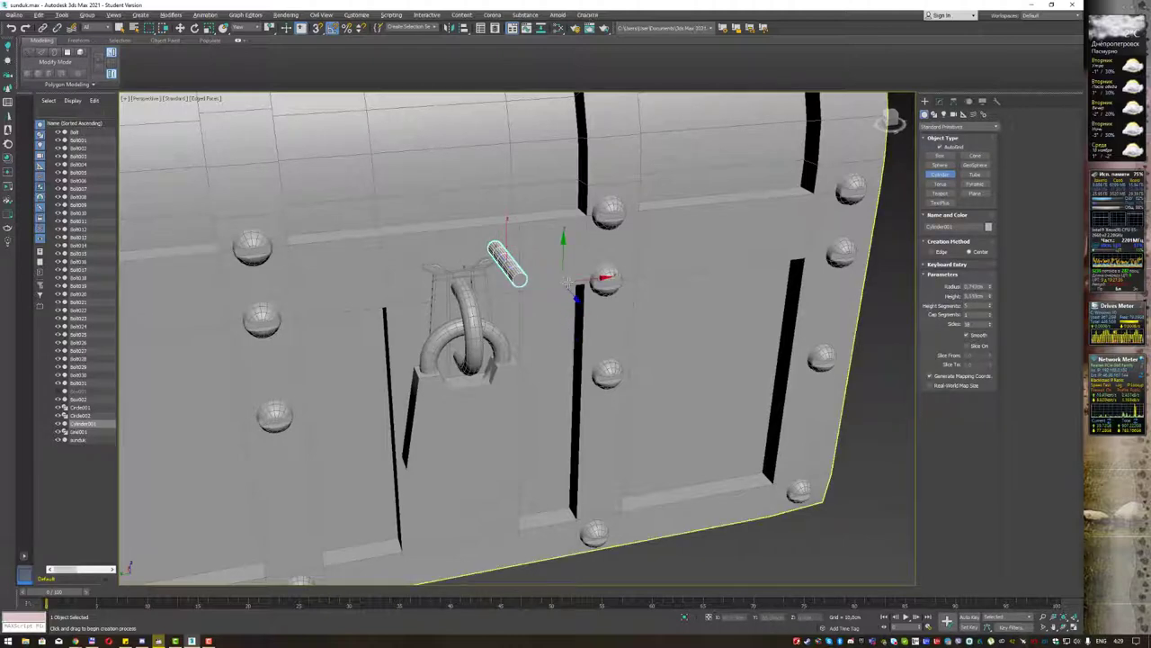
middle_click_drag(560, 243, 512, 248, "alt")
middle_click_drag(565, 286, 554, 285, "alt")
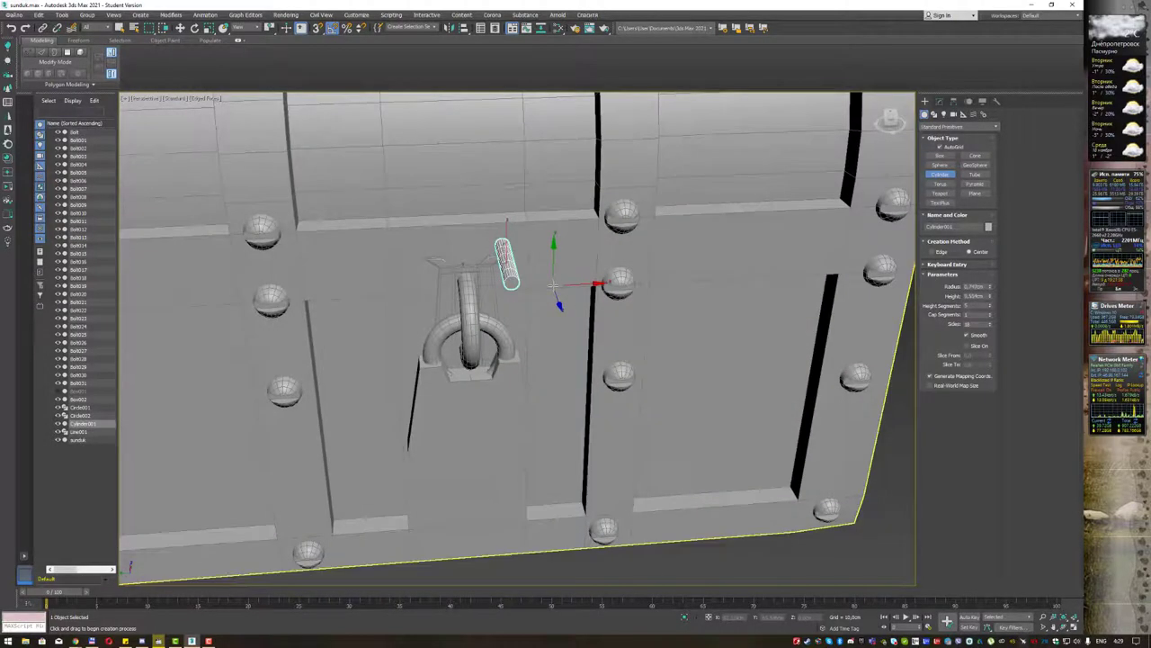
key("e")
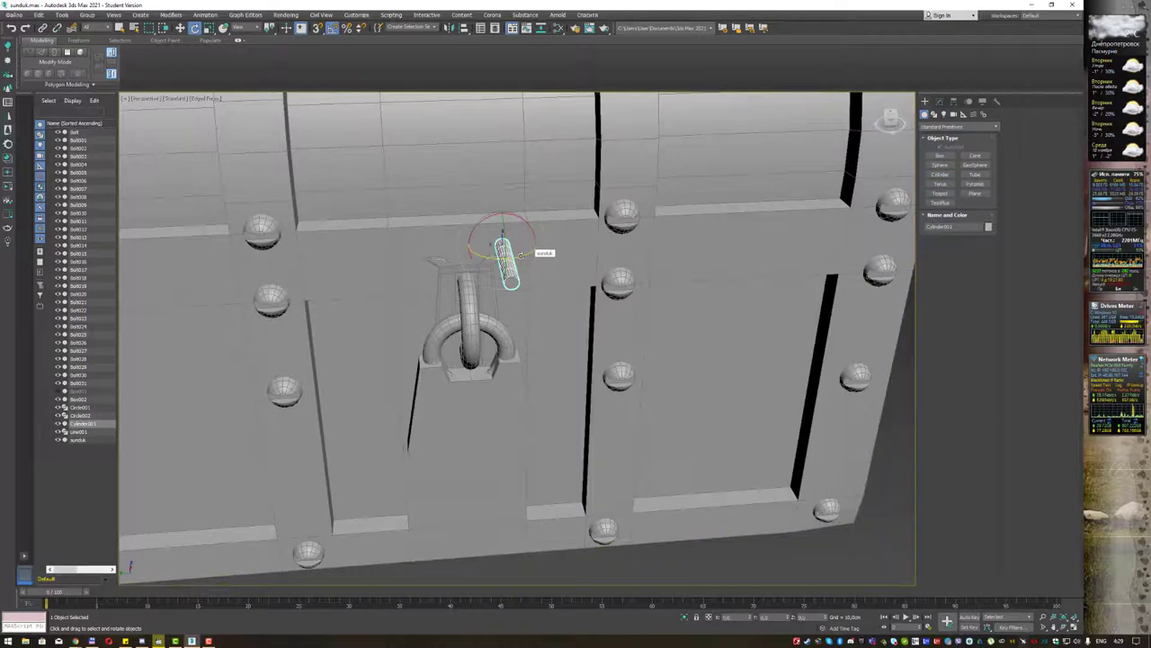
left_click_drag(520, 256, 484, 254)
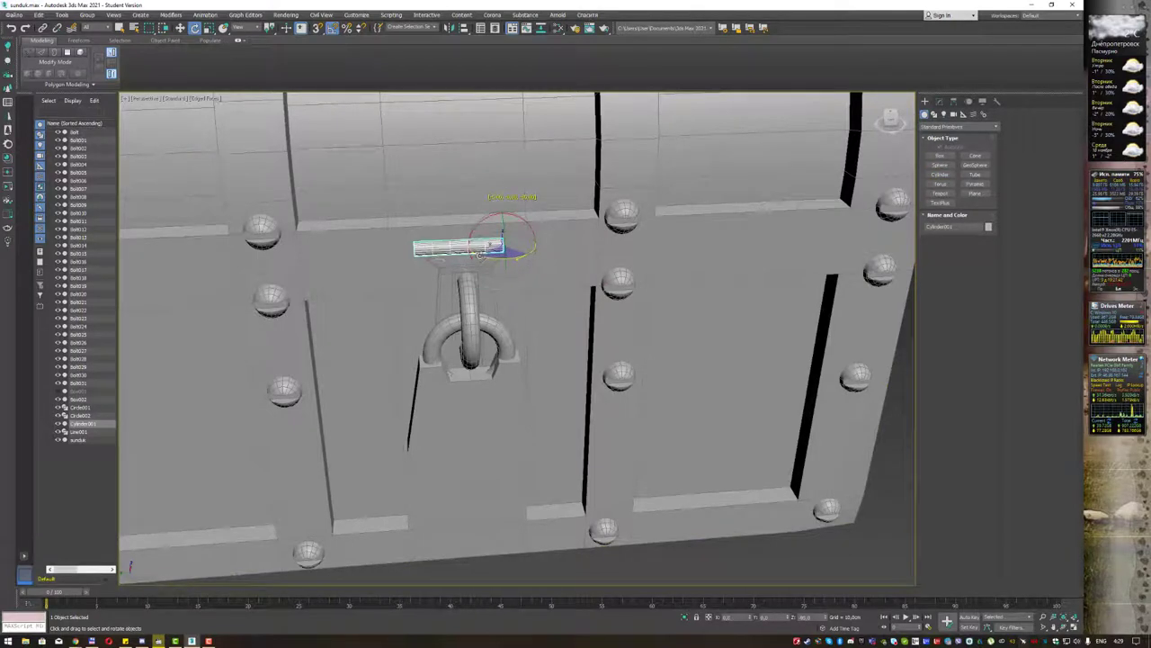
Slide the horizontal pin slightly right over the plate, then zoom in the Front view.
key("w")
middle_click_drag(550, 267, 500, 236, "alt")
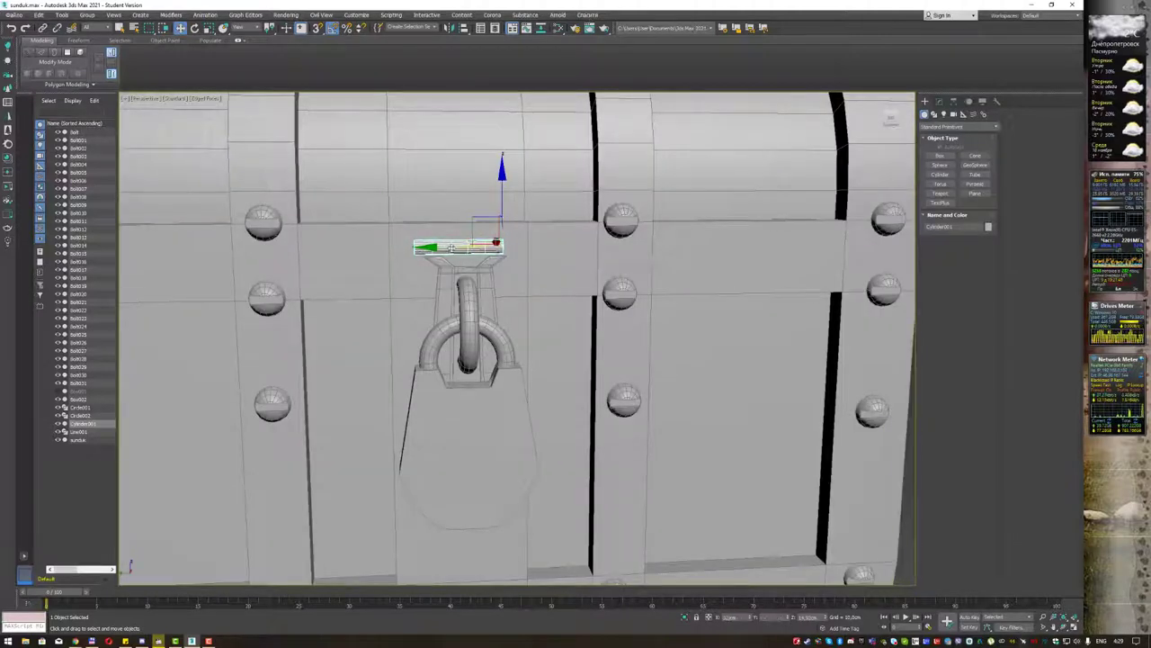
left_click_drag(450, 247, 453, 247)
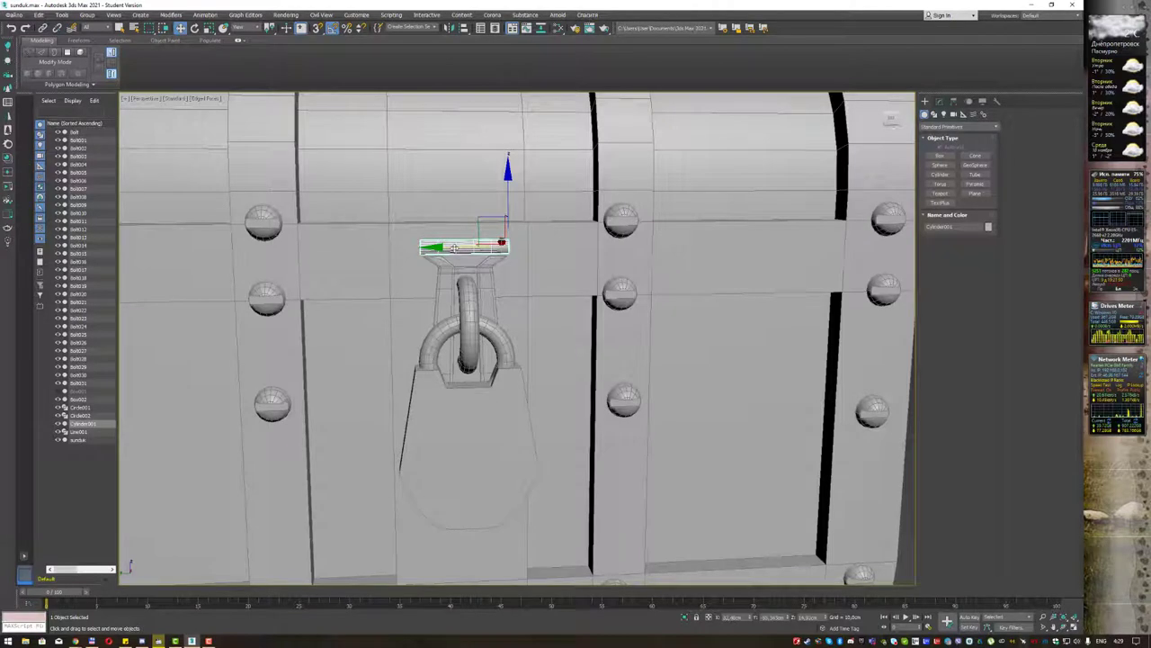
key("f")
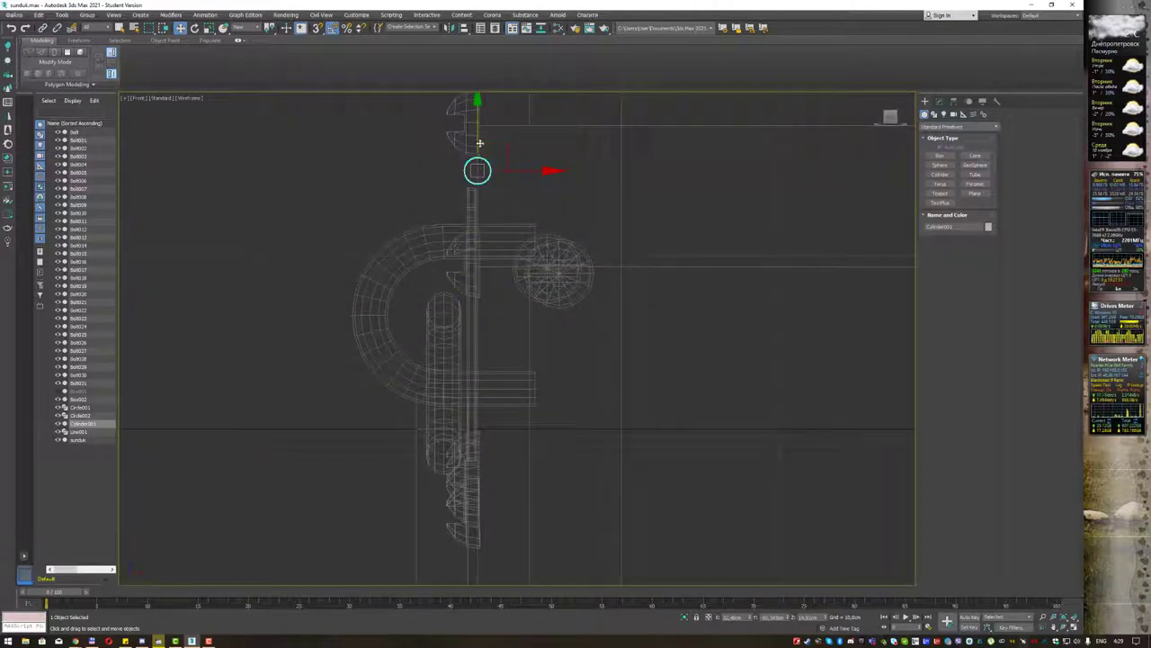
scroll(479, 143, "up", 3)
scroll(479, 142, "up", 2)
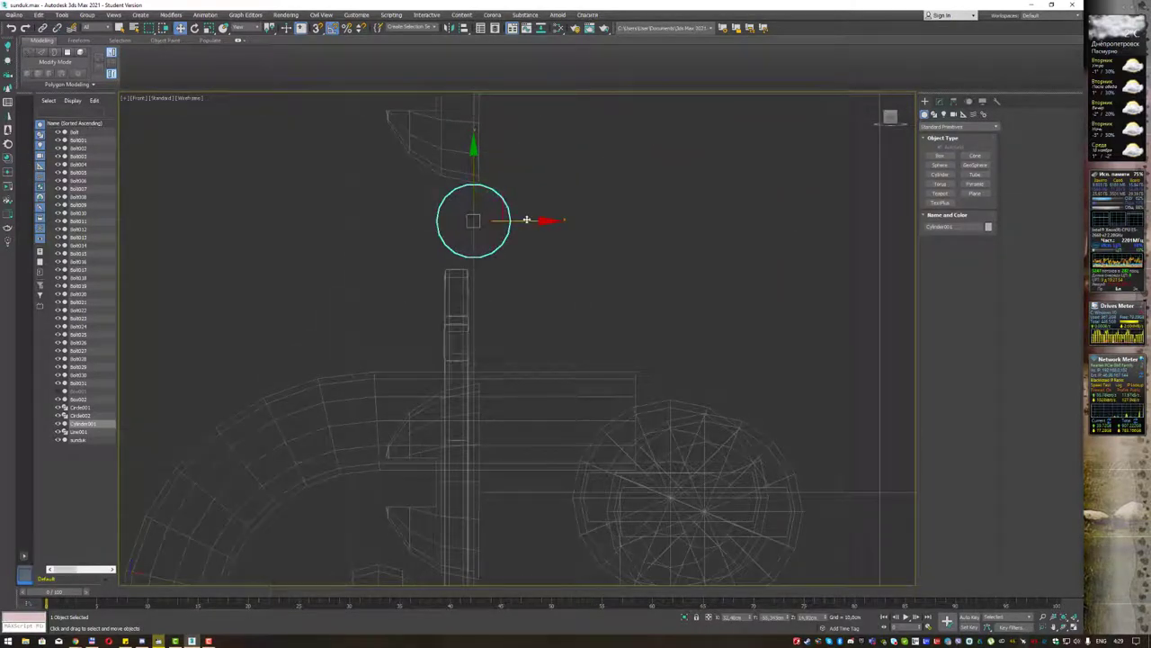
Nudge the pin in Front view until it sits centred across the top of the latch plate.
left_click_drag(519, 220, 489, 216)
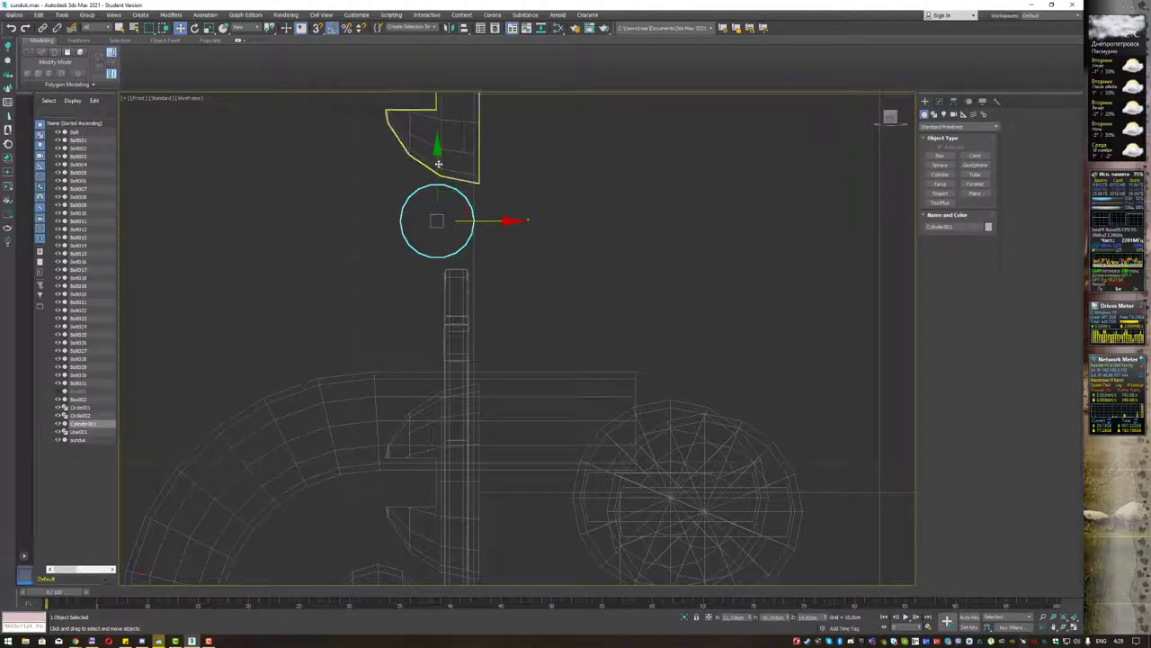
left_click_drag(437, 163, 438, 173)
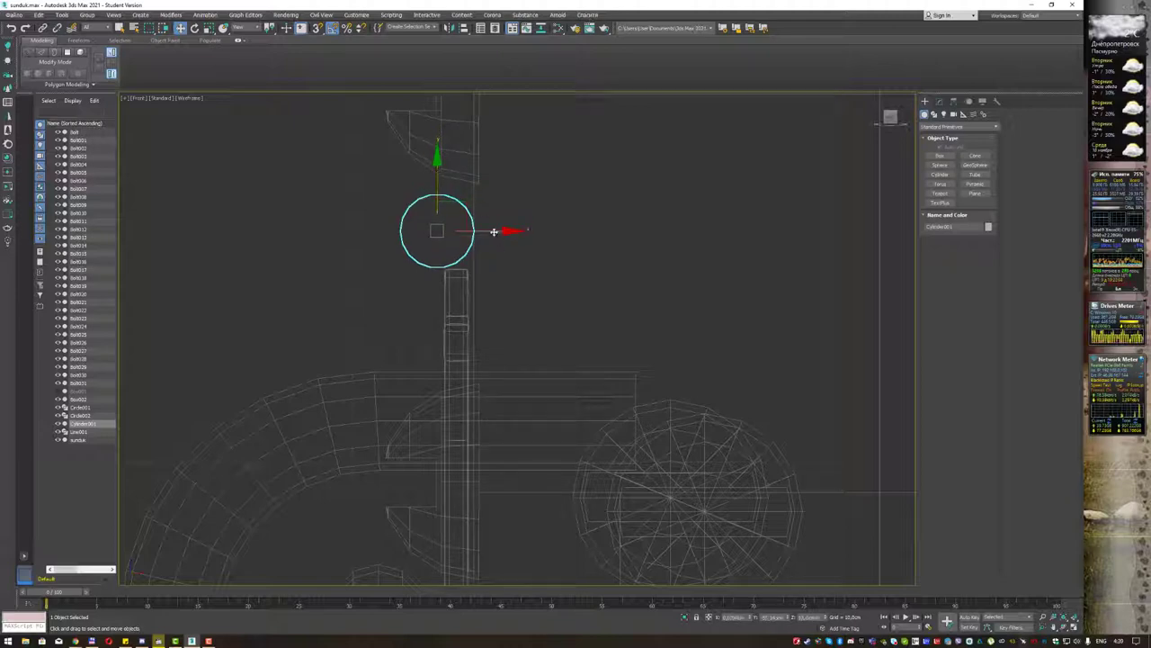
left_click_drag(494, 231, 511, 231)
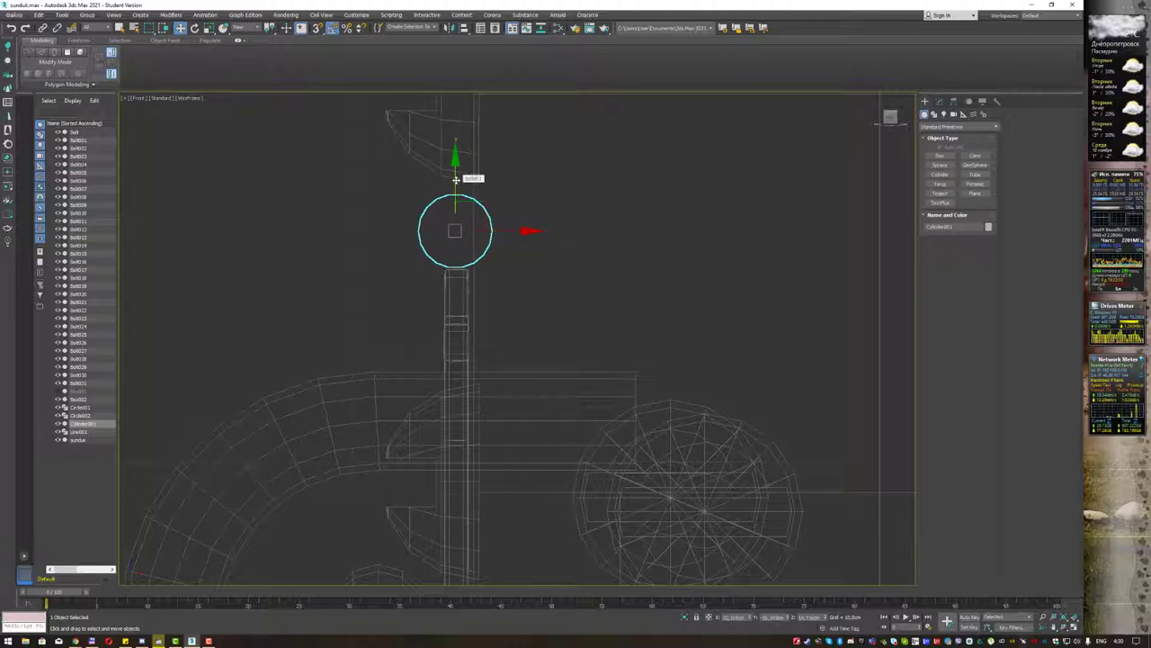
left_click_drag(456, 179, 456, 177)
left_click(939, 103)
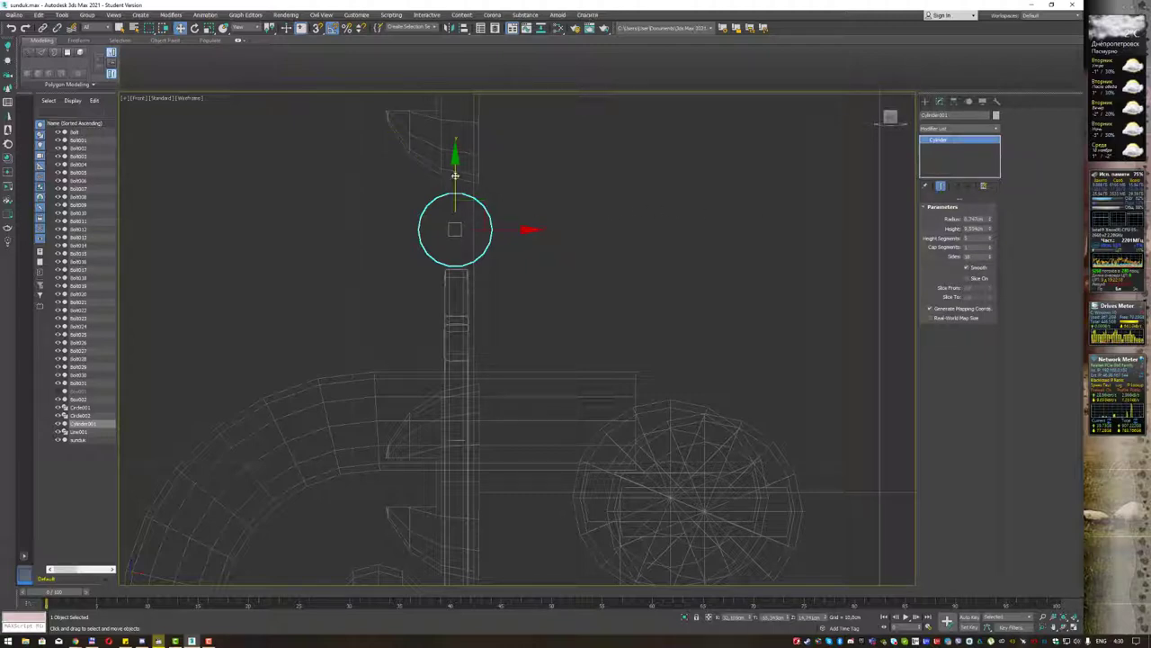
left_click_drag(456, 176, 455, 177)
left_click_drag(505, 231, 506, 231)
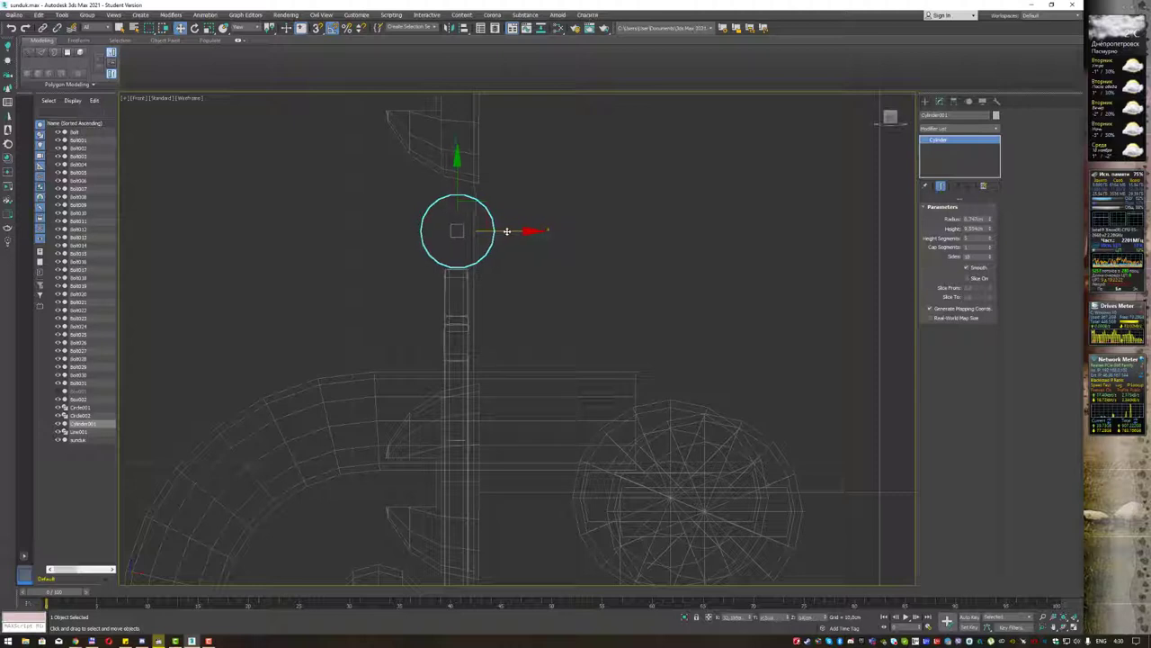
left_click_drag(458, 183, 458, 184)
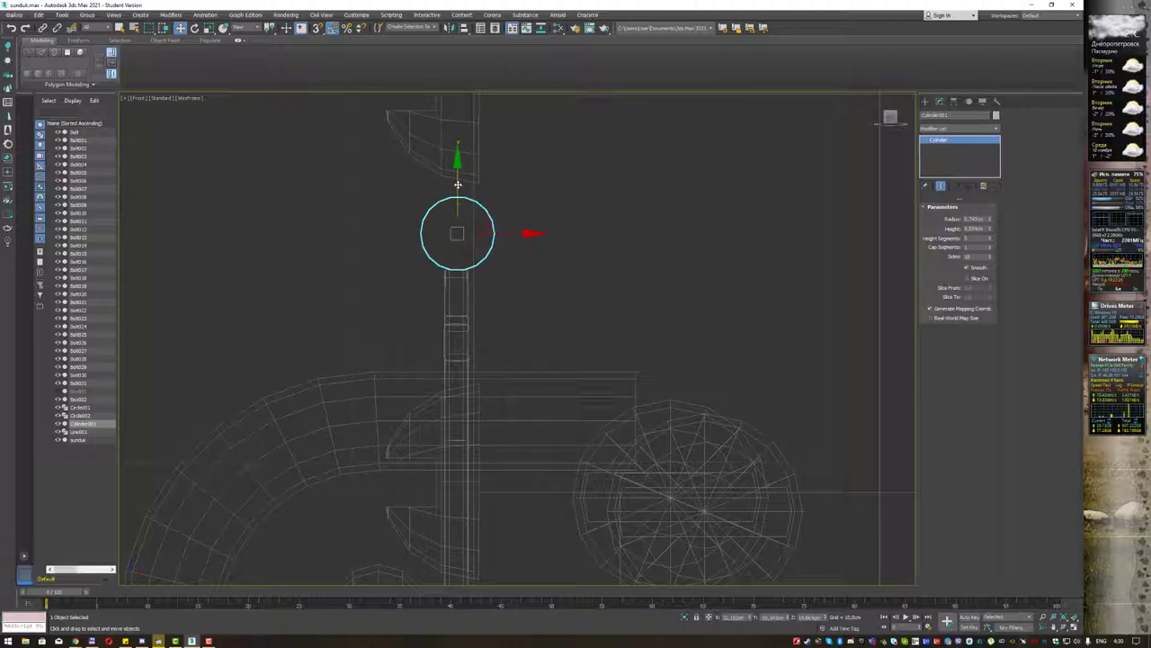
Reduce the pin's height segments and convert it to an Editable Poly.
key("p")
key("q")
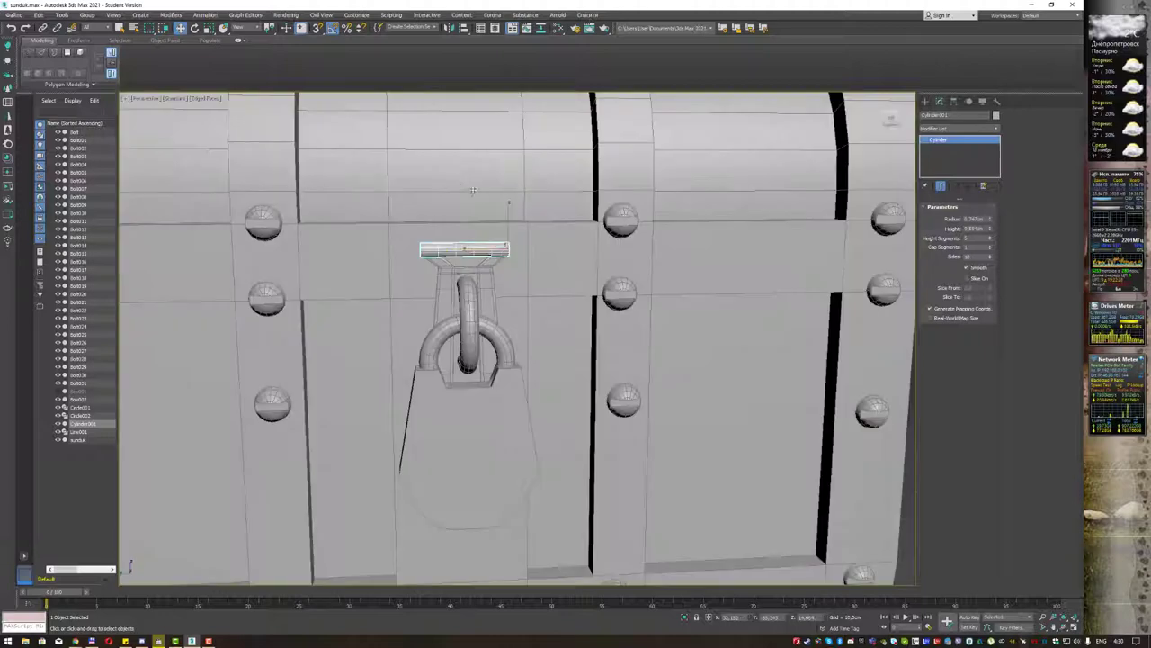
scroll(460, 218, "up", 2)
scroll(461, 218, "up", 3)
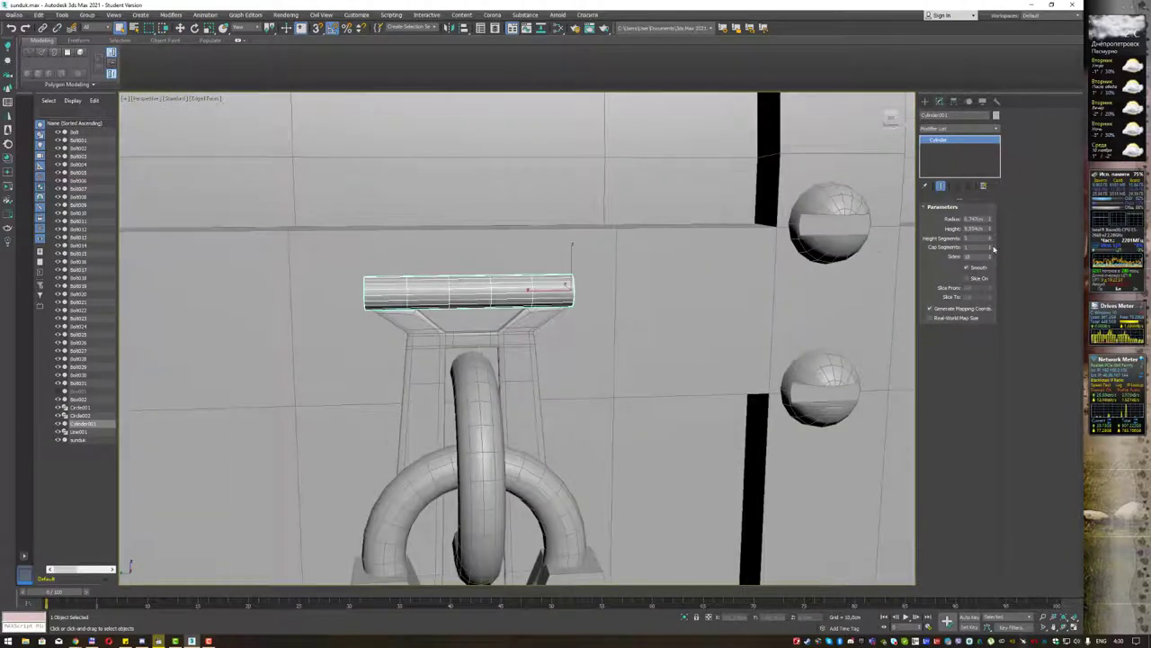
left_click(990, 243)
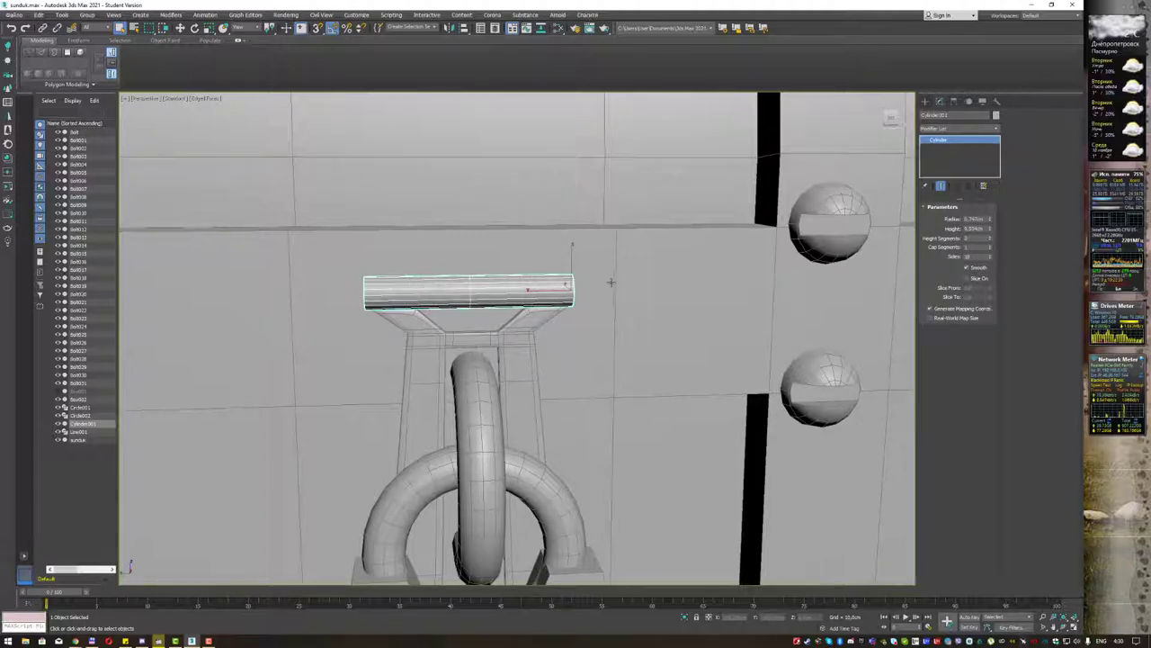
right_click(483, 283)
mouse_move(520, 374)
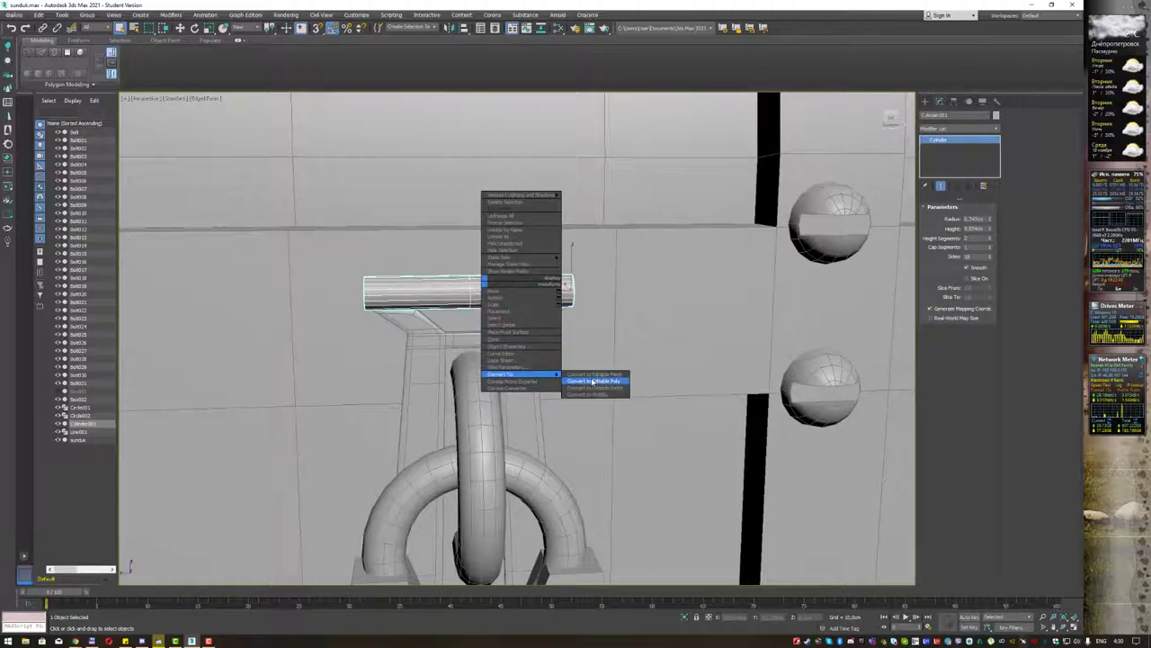
left_click(591, 380)
Select the pin's middle edge loop and slide it left to divide the pin into two parts.
key("2")
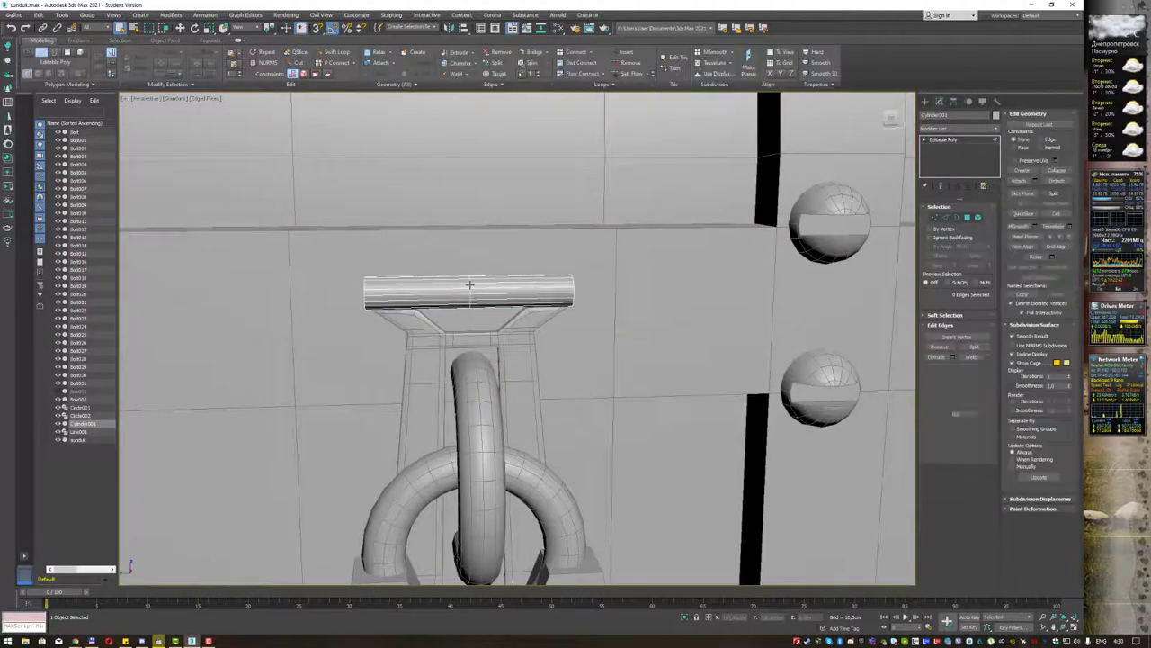
left_click(468, 285)
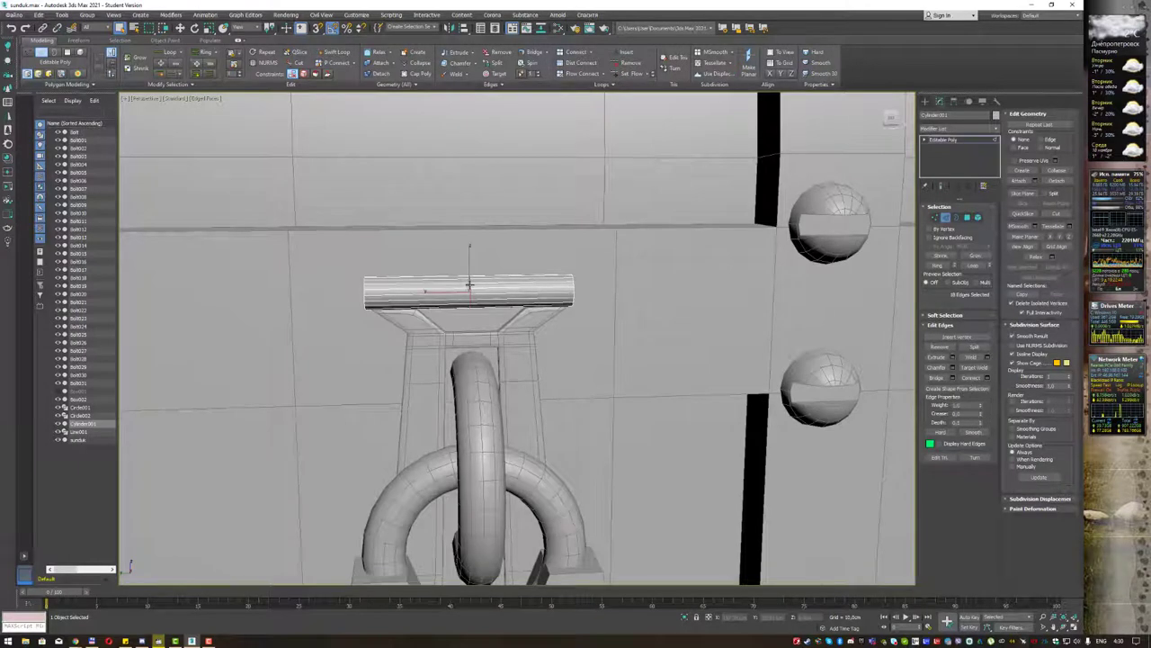
key("w")
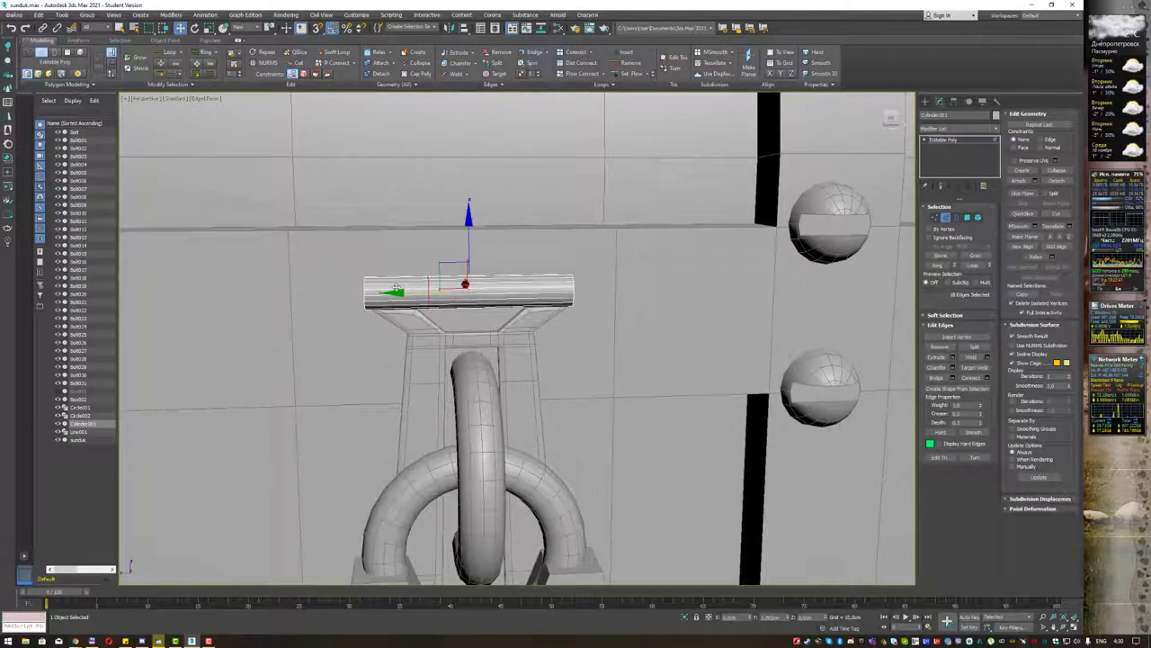
left_click_drag(398, 287, 400, 286)
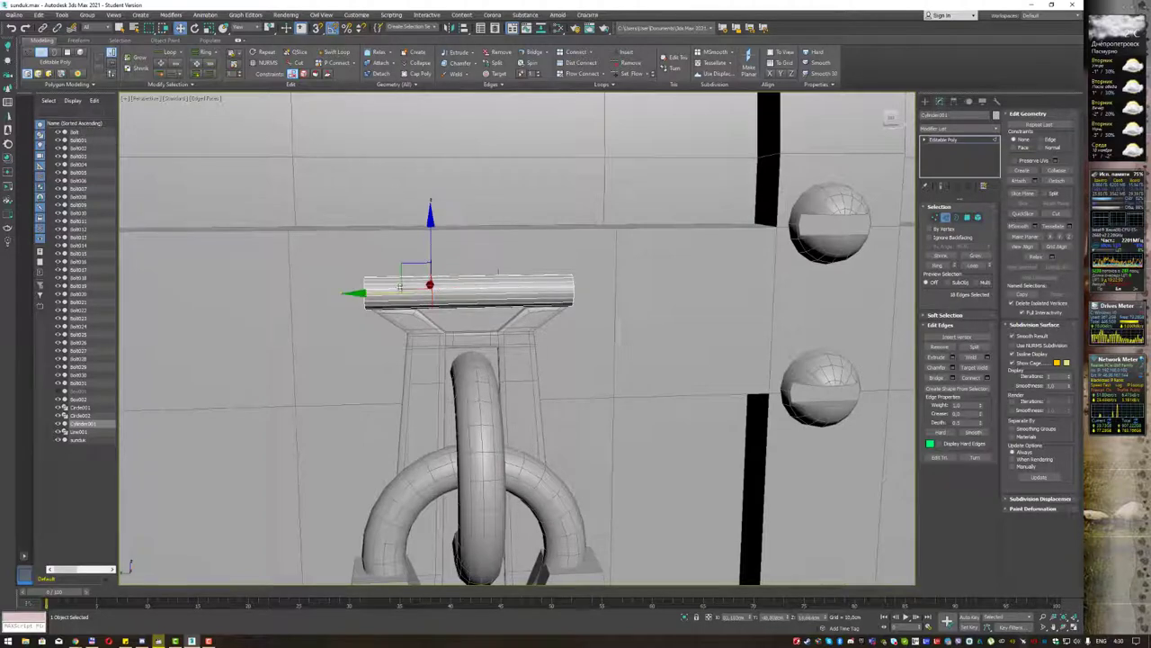
left_click(513, 262)
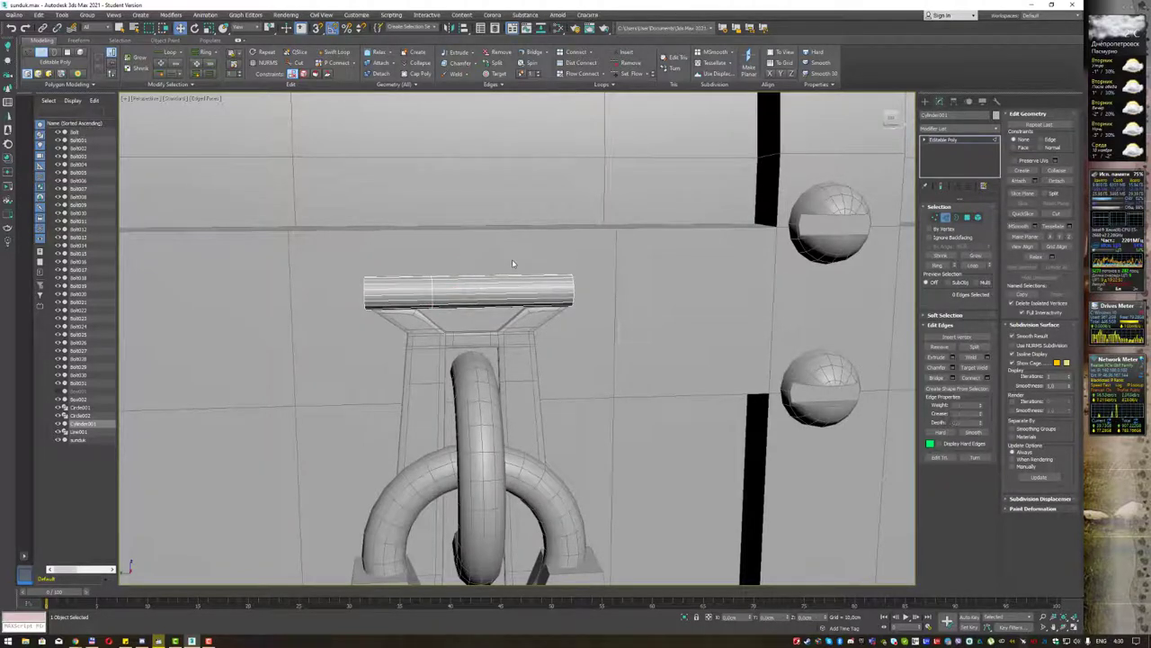
Select the polygons of the pin's right-hand section.
key("4")
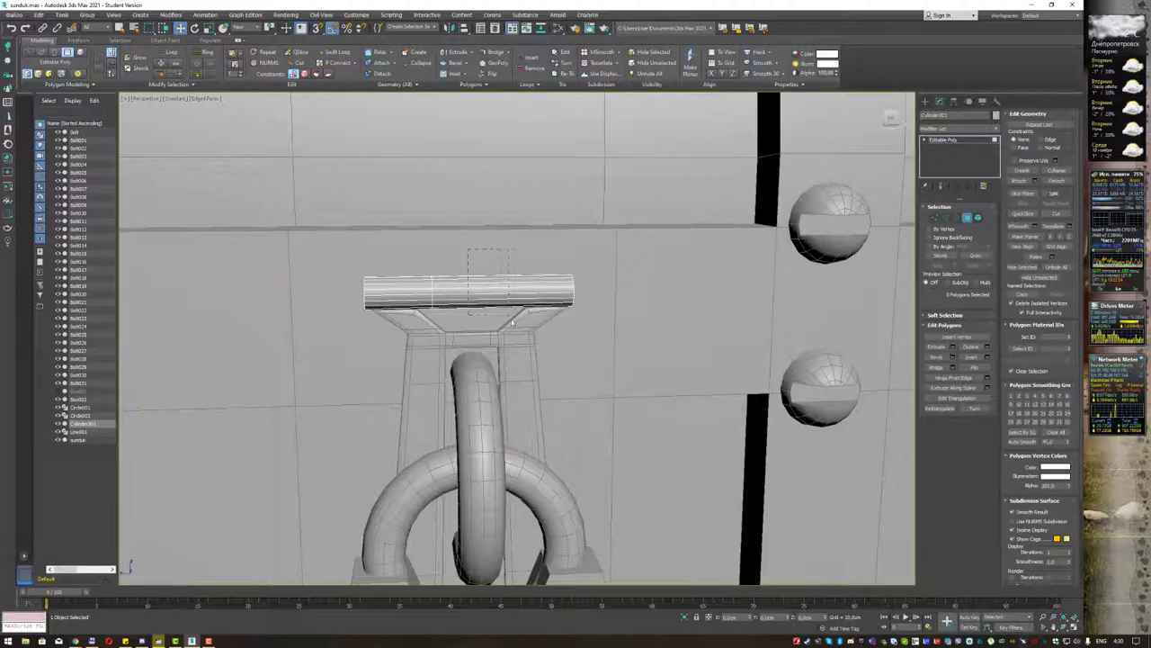
left_click_drag(511, 321, 520, 336)
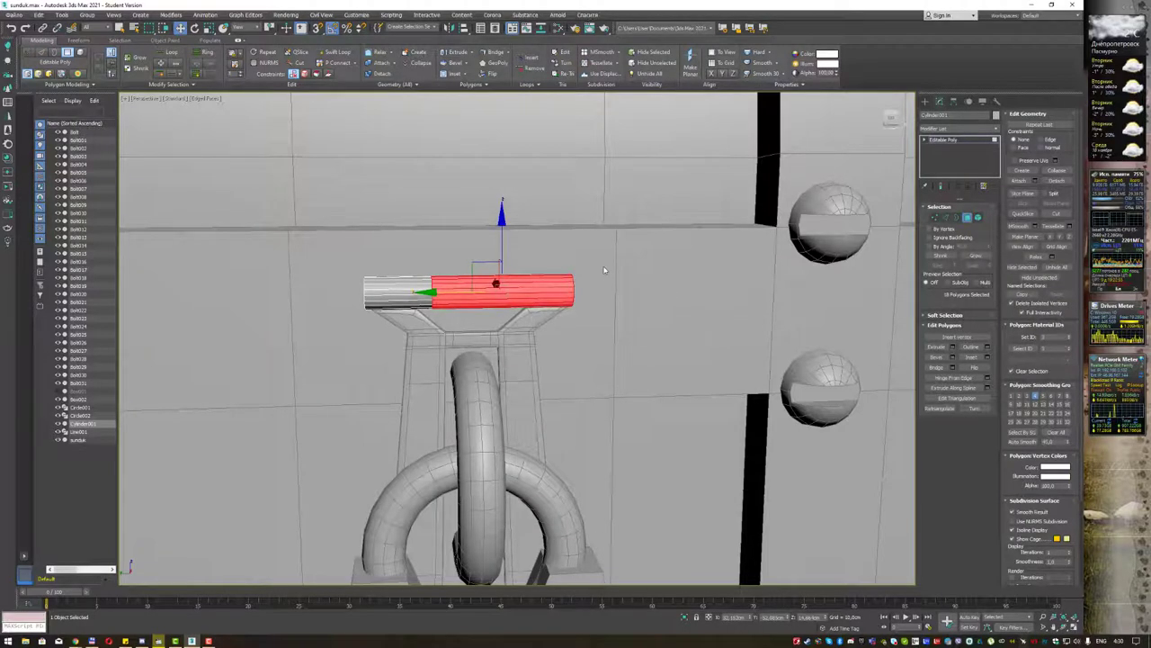
key("q")
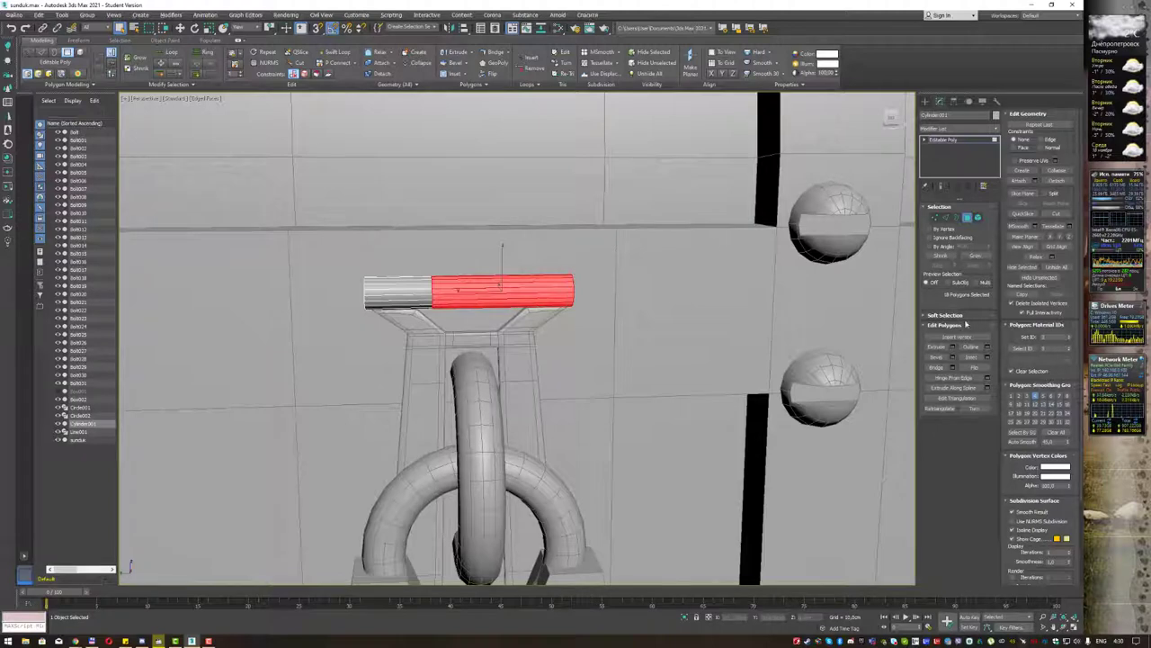
Extrude the selected faces along Local Normal by about 0.283cm and clear the selection.
left_click(953, 347)
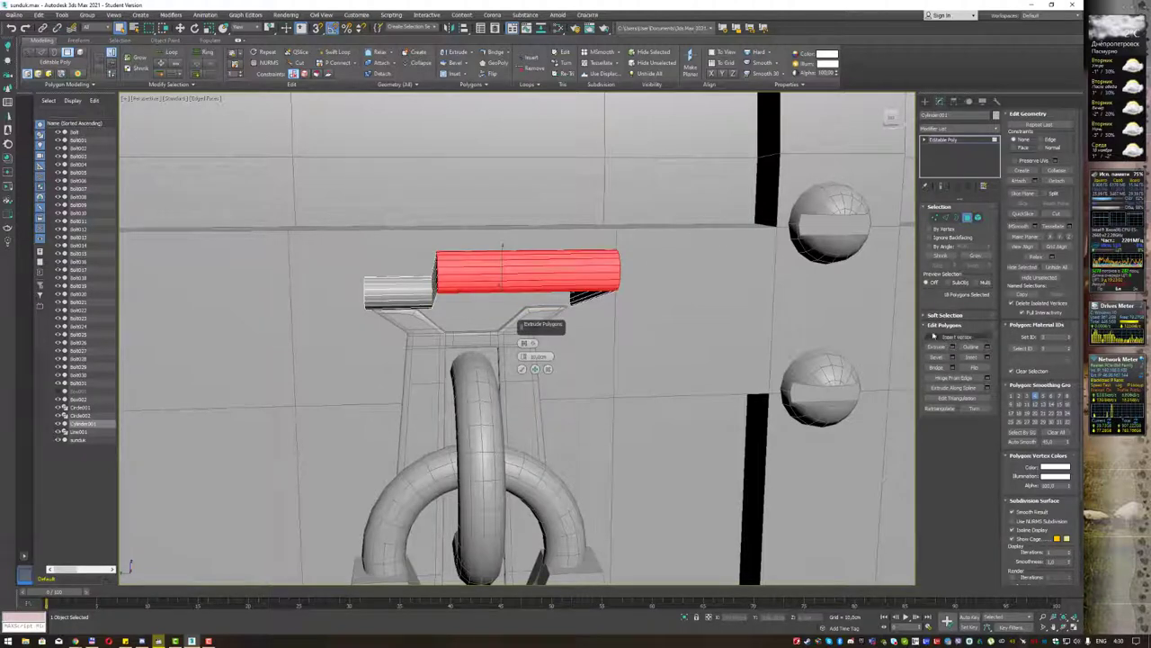
left_click(524, 343)
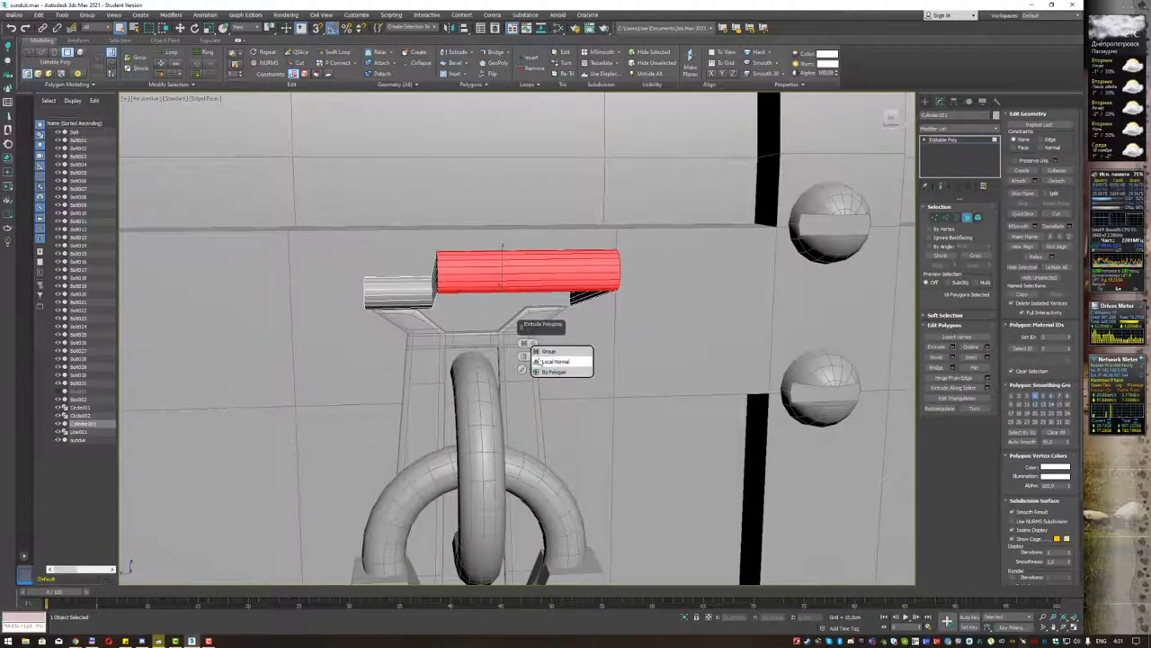
left_click(537, 361)
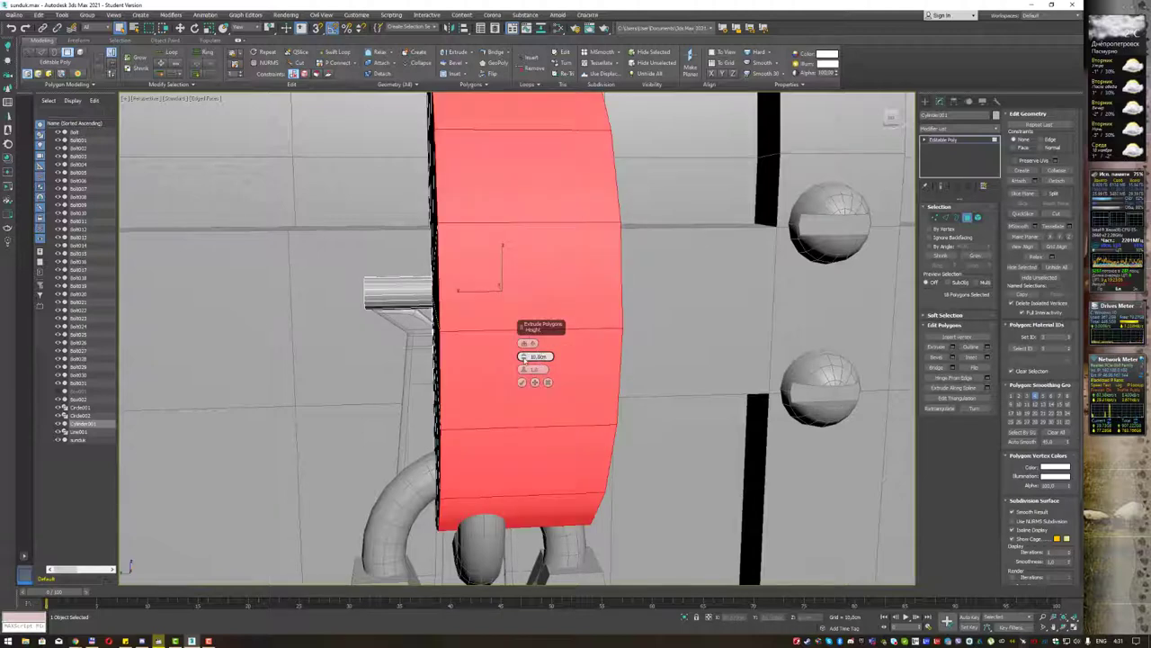
right_click(526, 358)
left_click_drag(524, 356, 524, 352)
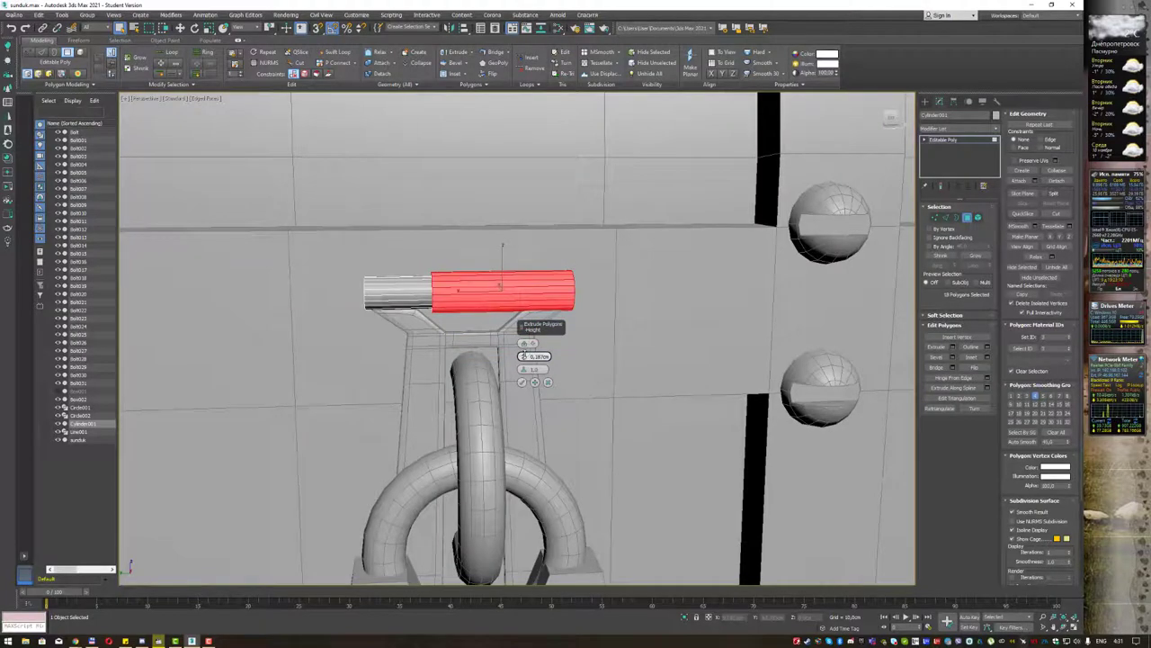
mouse_move(524, 344)
middle_mouse_down("alt")
mouse_move(423, 342)
mouse_move(457, 273)
mouse_move(533, 277)
middle_mouse_up("alt")
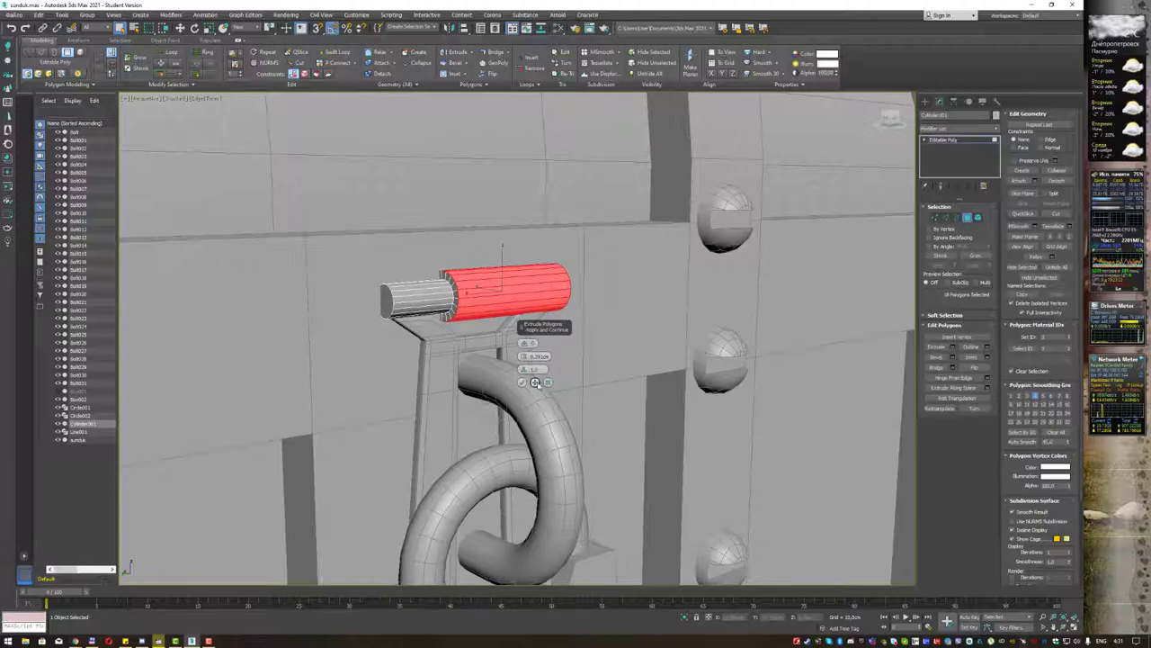
left_click(521, 381)
left_click(585, 259)
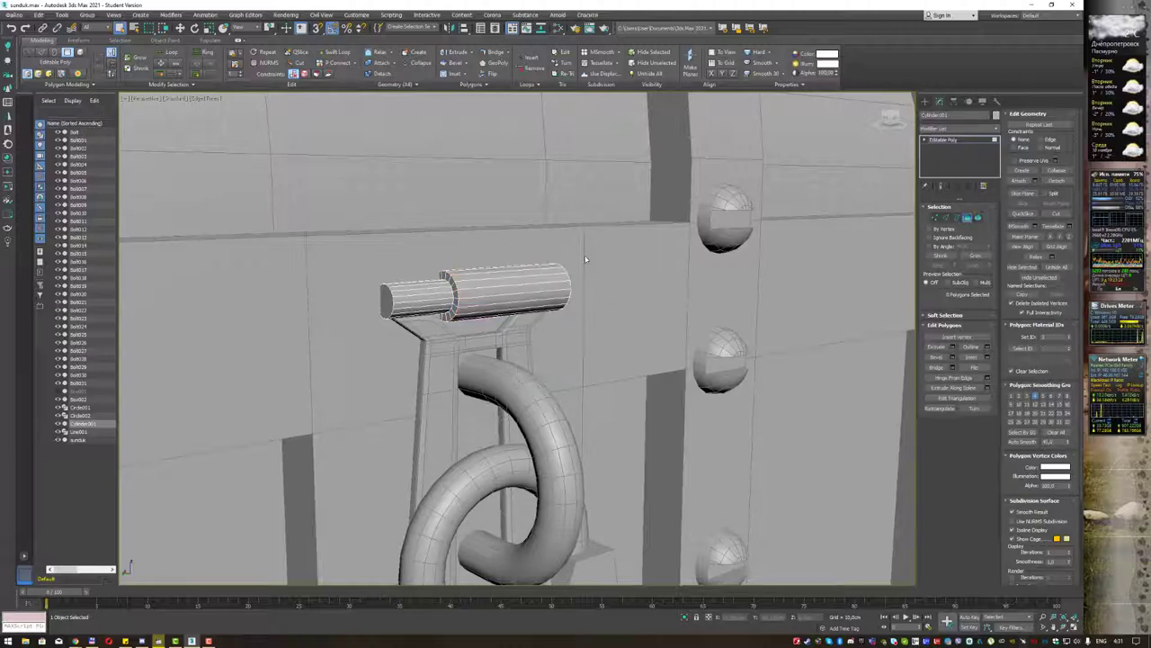
scroll(585, 260, "down", 5)
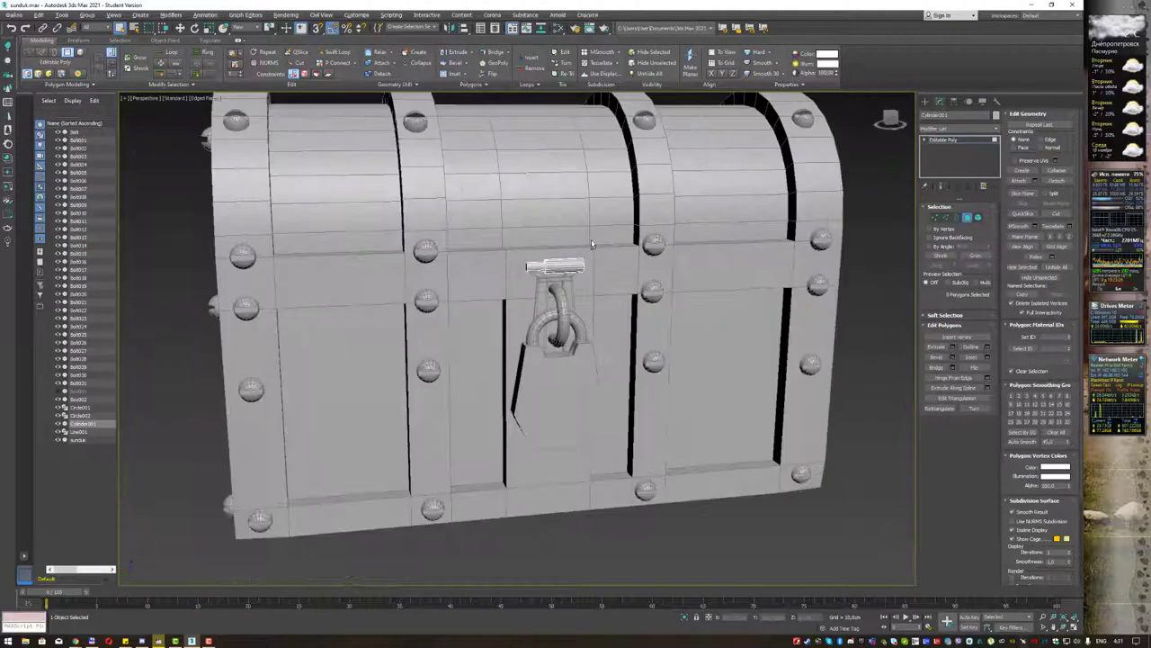
Leave Polygon mode, then in Front view shift the pin and latch plate together slightly left.
left_click(968, 218)
left_click(867, 247)
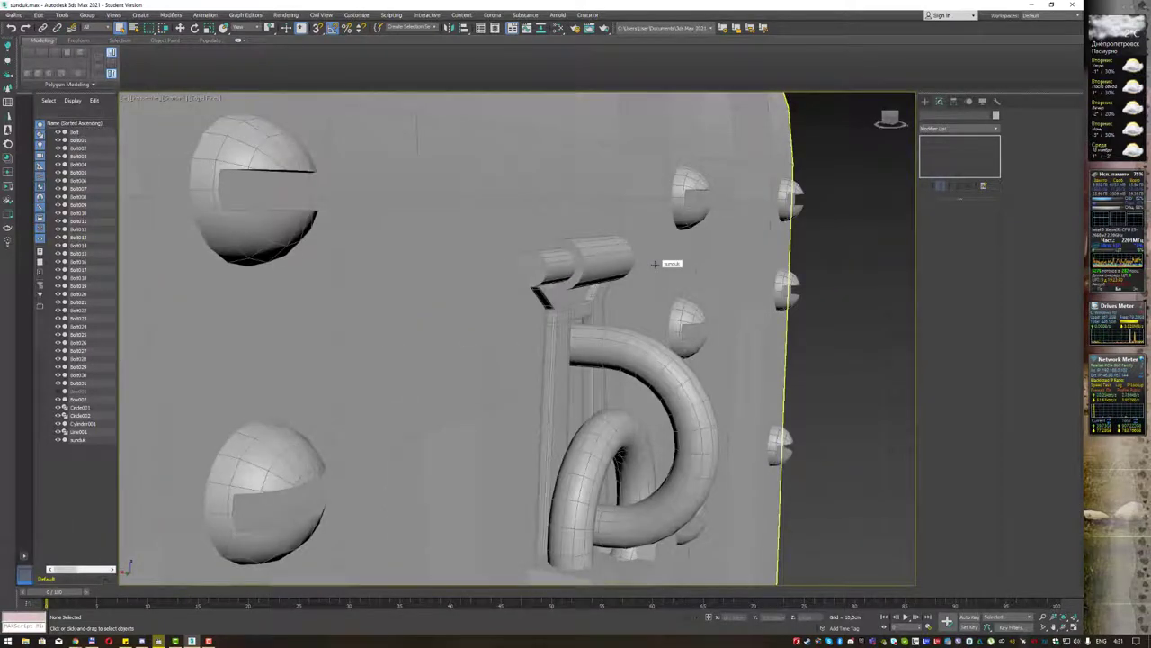
key("f")
left_click(457, 281)
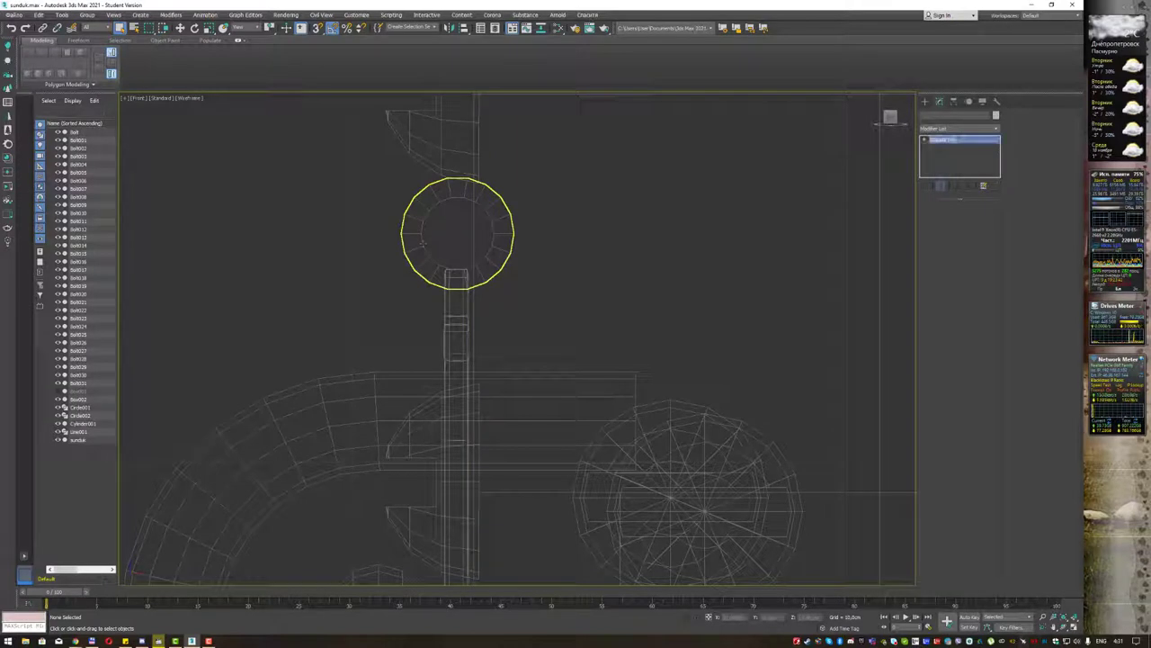
left_click(457, 317, "ctrl")
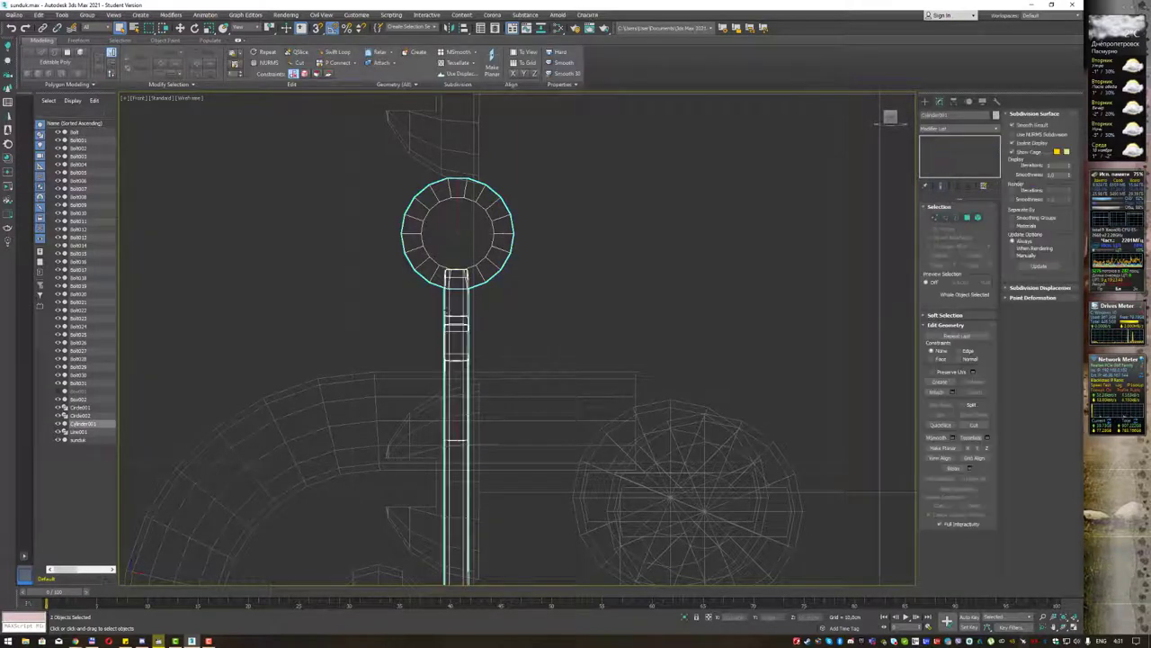
scroll(472, 324, "down", 2)
key("w")
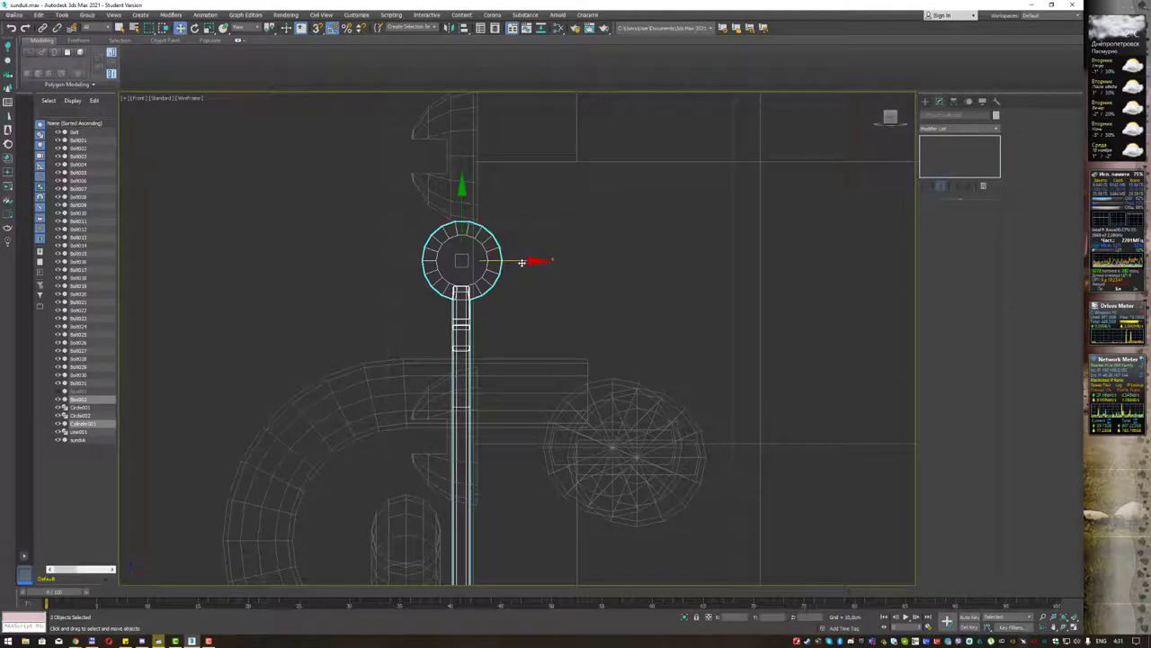
left_click_drag(522, 262, 502, 261)
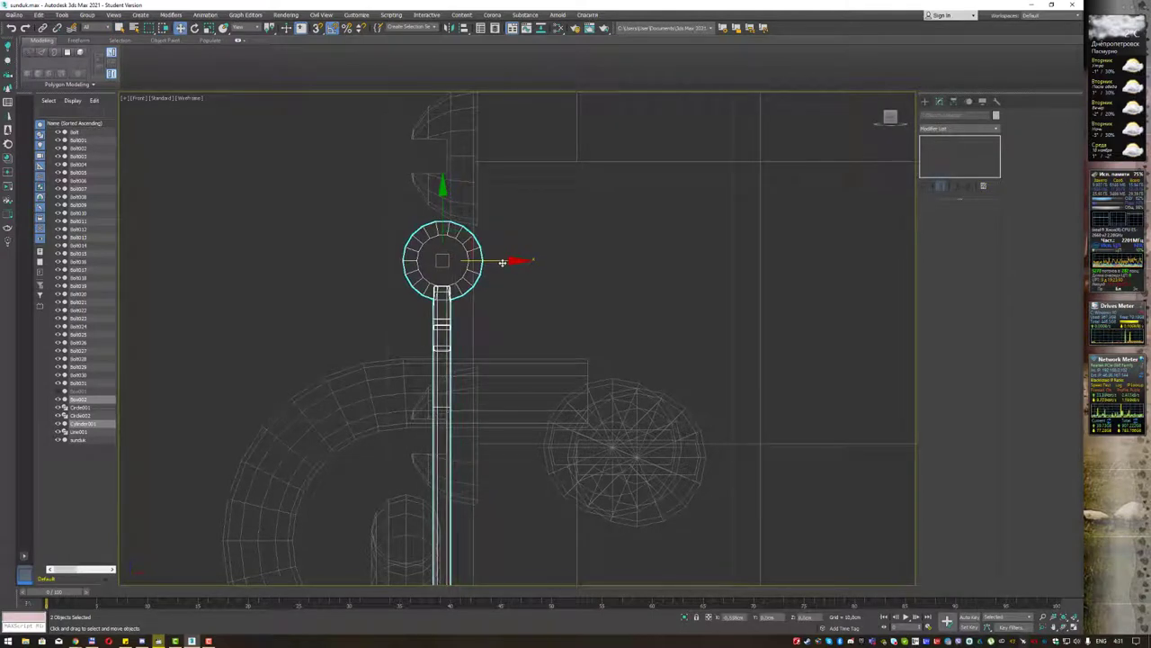
Return to perspective, orbit around the lower lock parts, and select the padlock body.
middle_click_drag(501, 297, 509, 137)
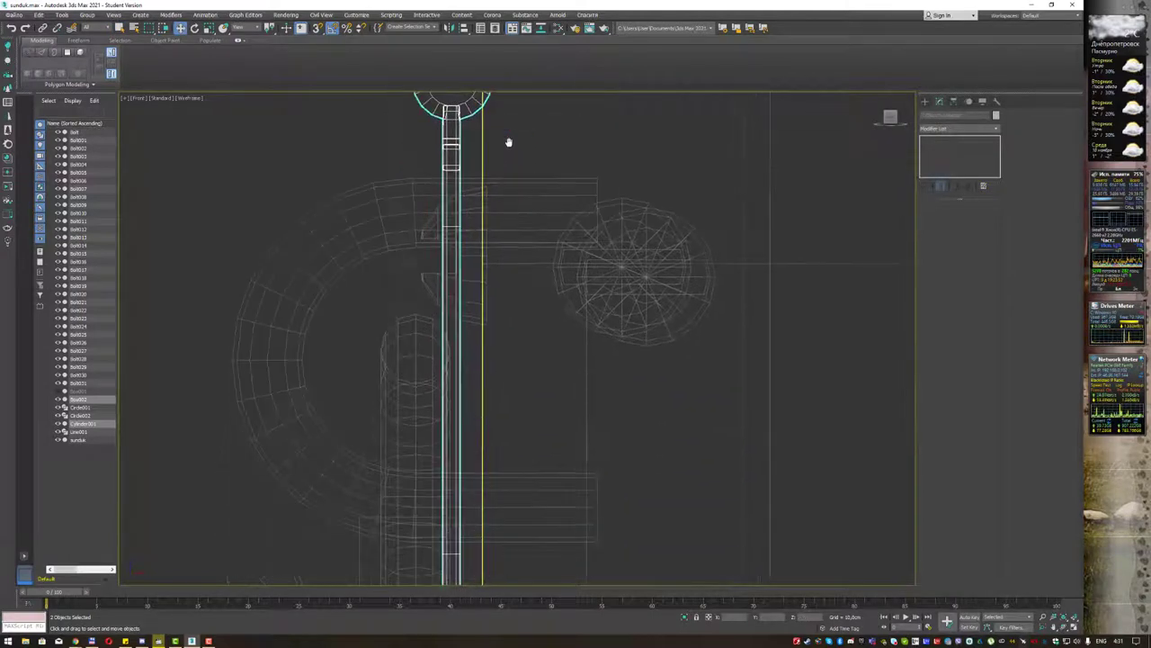
mouse_move(519, 339)
middle_mouse_down()
mouse_move(498, 162)
mouse_move(486, 300)
mouse_move(642, 213)
middle_mouse_up()
scroll(503, 168, "down", 2)
key("p")
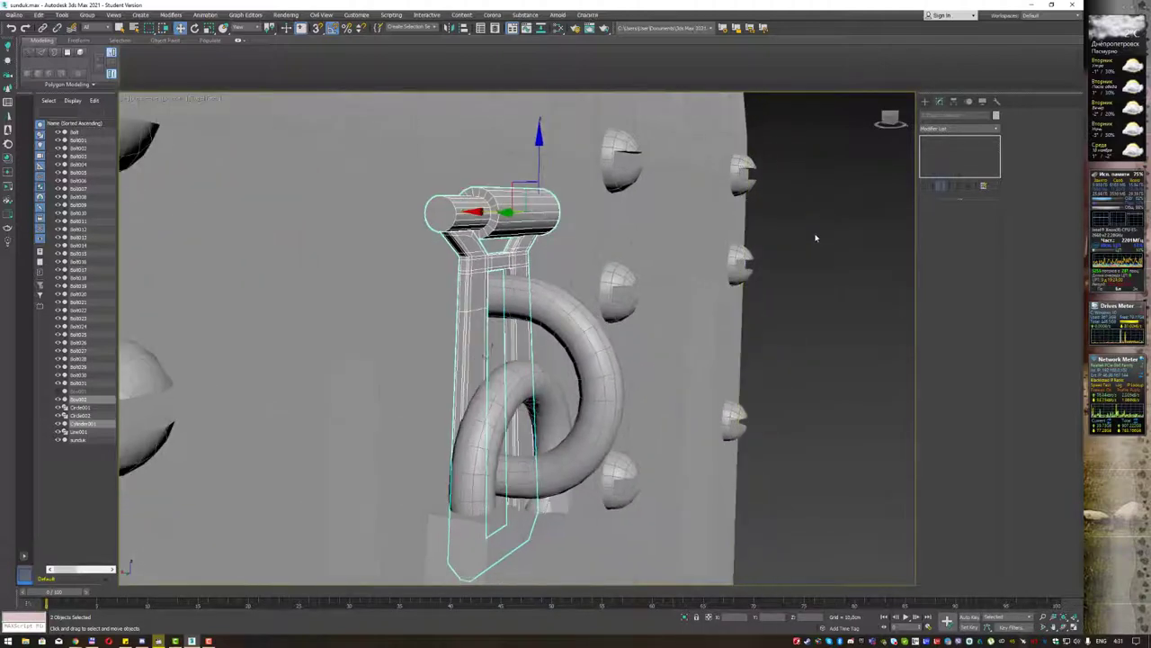
left_click(816, 237)
middle_click_drag(669, 294, 686, 288, "alt")
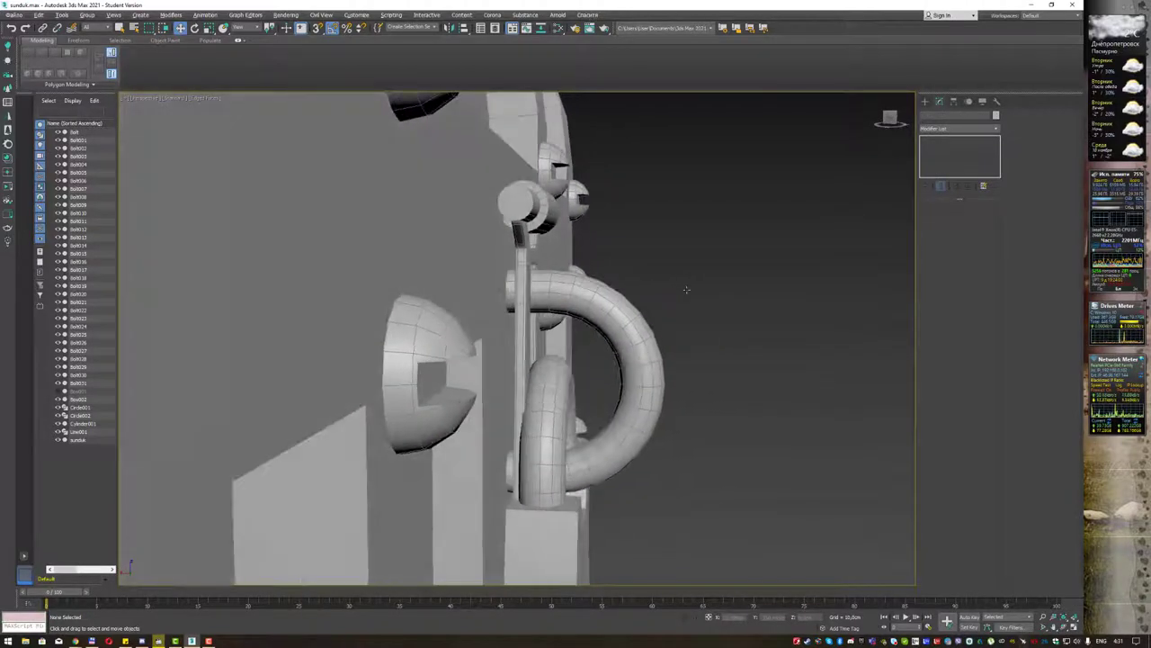
mouse_move(690, 391)
middle_mouse_down("alt")
mouse_move(650, 249)
mouse_move(657, 278)
middle_mouse_up("alt")
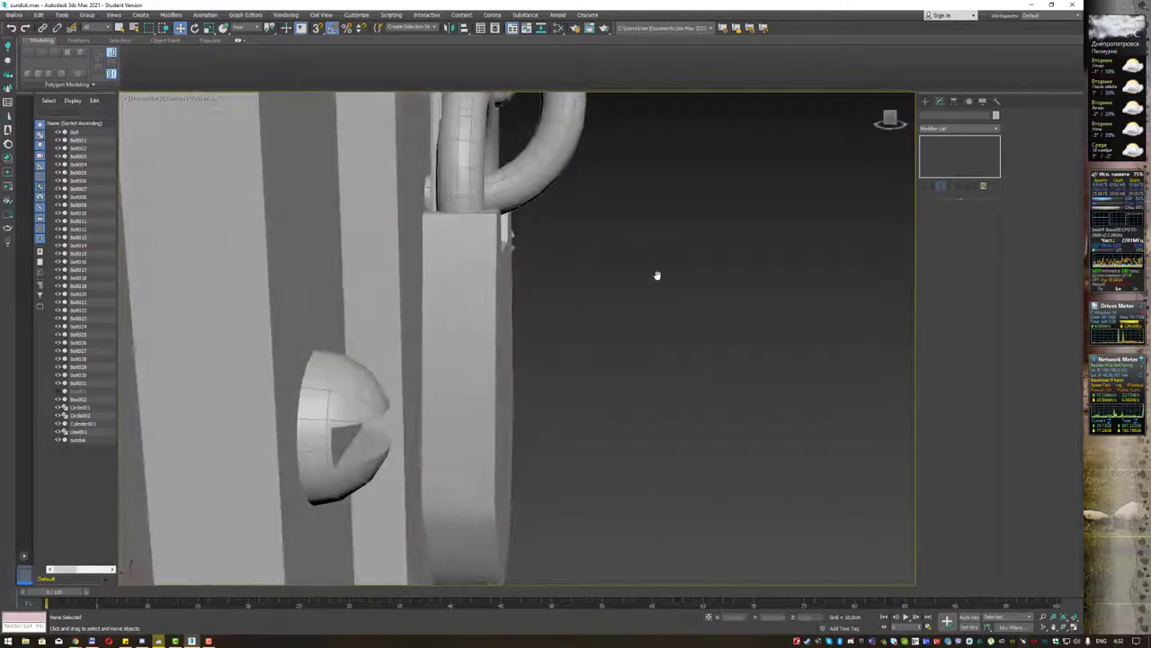
left_click(483, 289)
Add the ring to the selection, then shift the padlock body and ring slightly sideways and lower them.
left_click(463, 153, "ctrl")
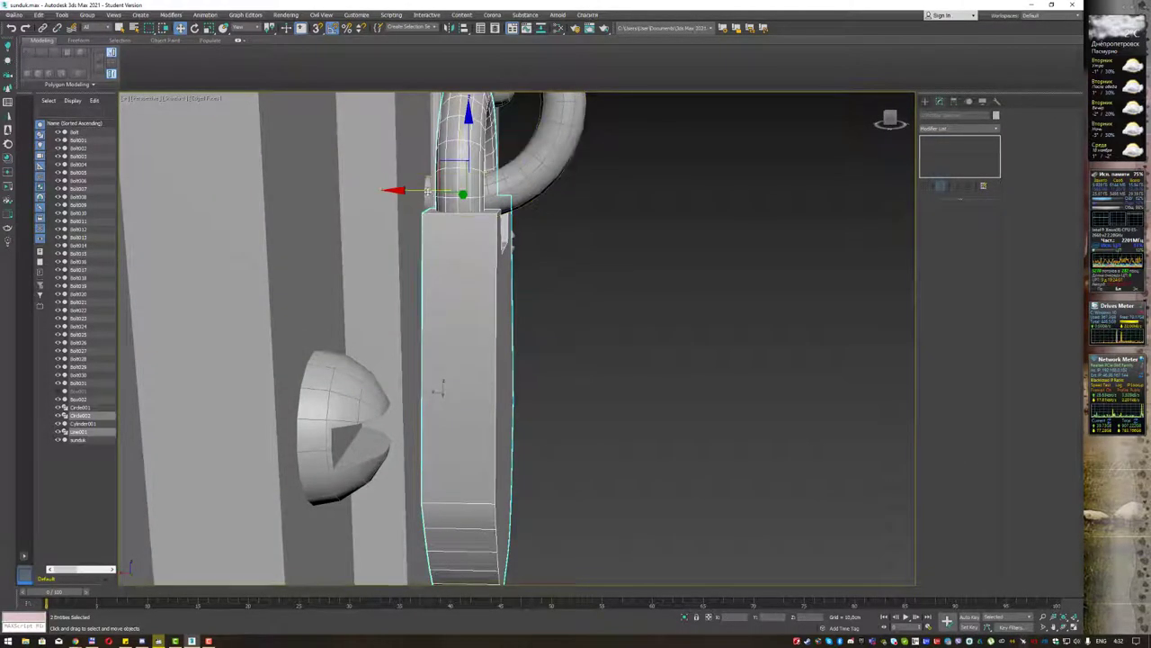
left_click_drag(428, 192, 440, 193)
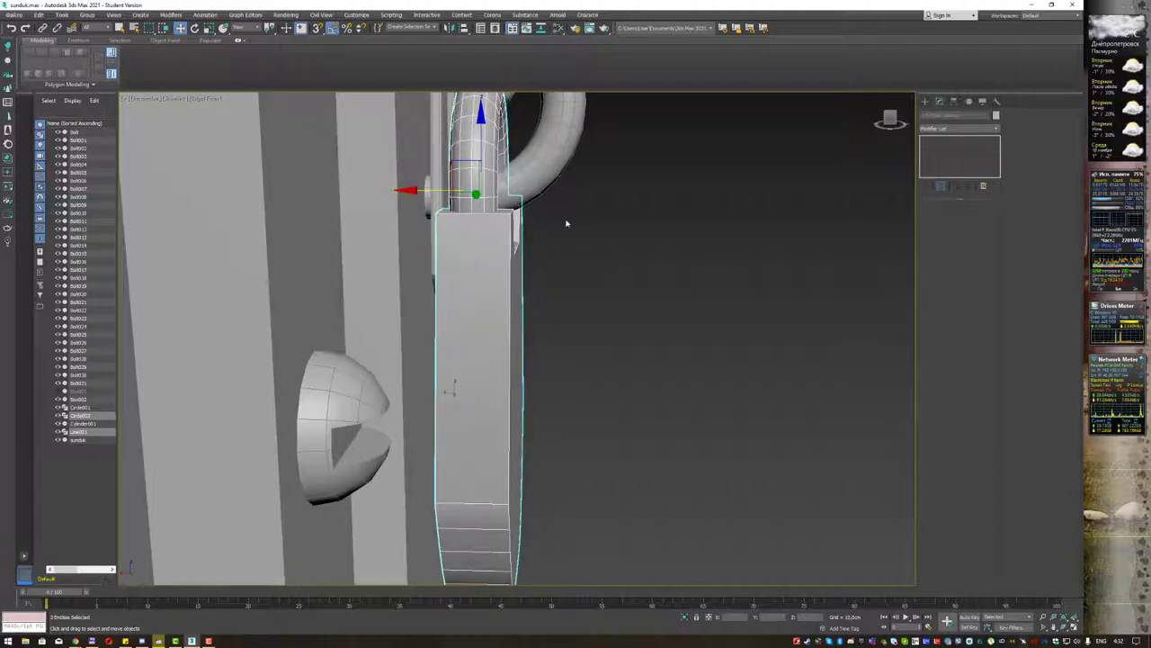
scroll(566, 223, "down", 5)
middle_click_drag(620, 210, 562, 205, "alt")
key("q")
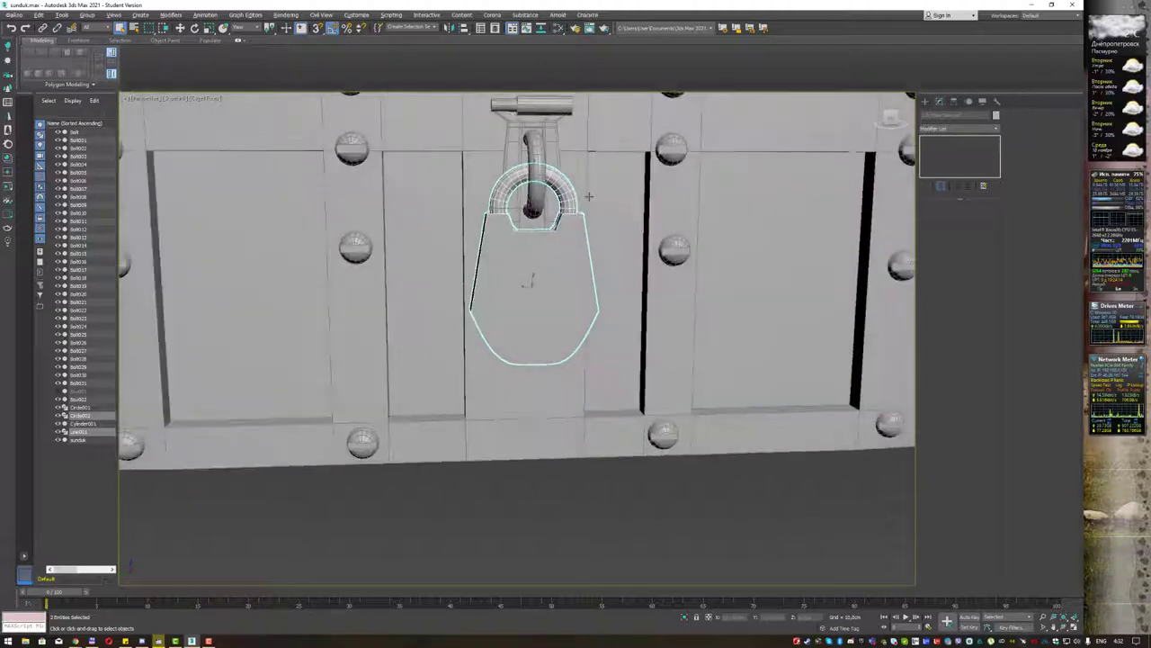
key("w")
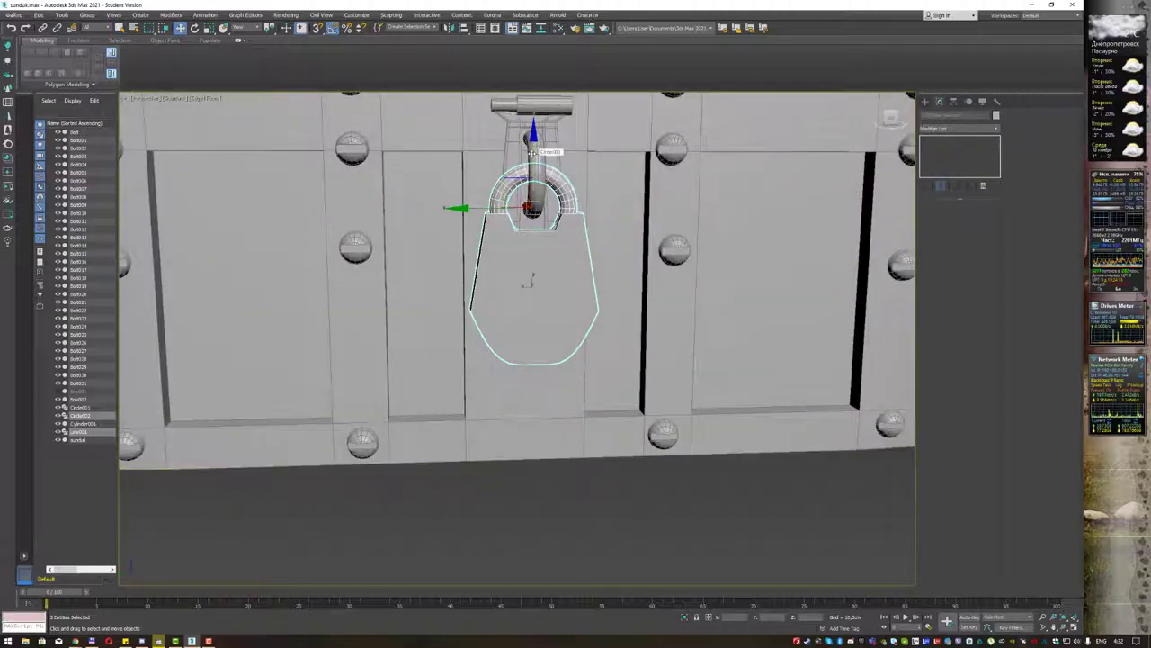
left_click_drag(532, 151, 531, 171)
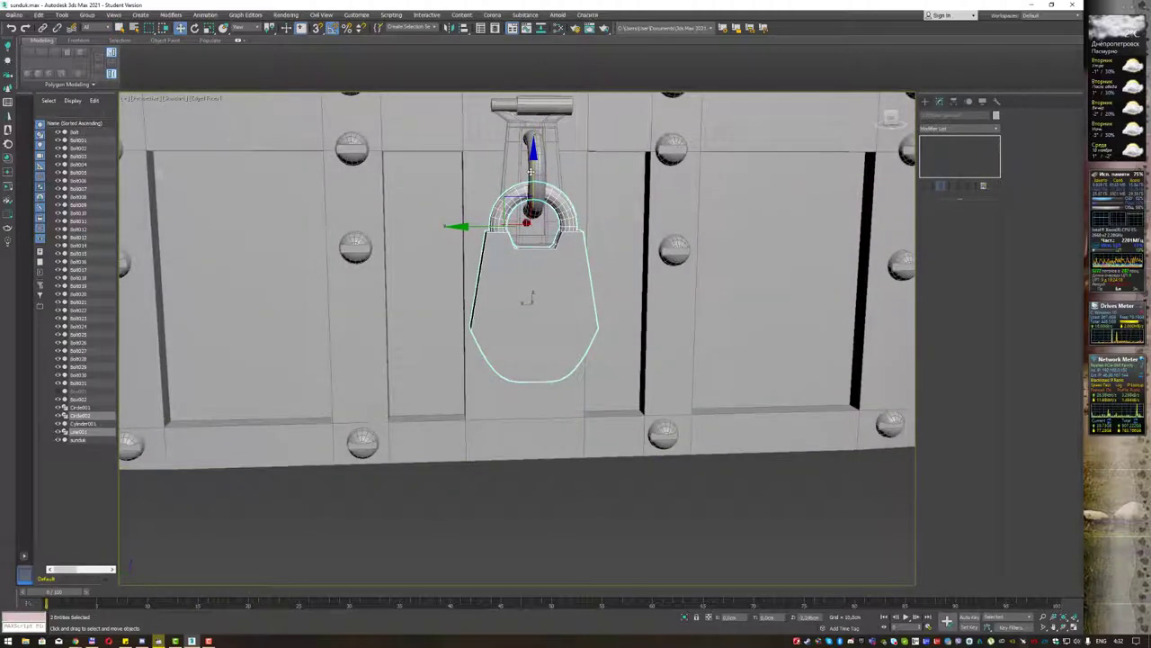
Deselect the padlock and orbit out to frame the whole chest.
middle_click_drag(532, 171, 576, 159, "alt")
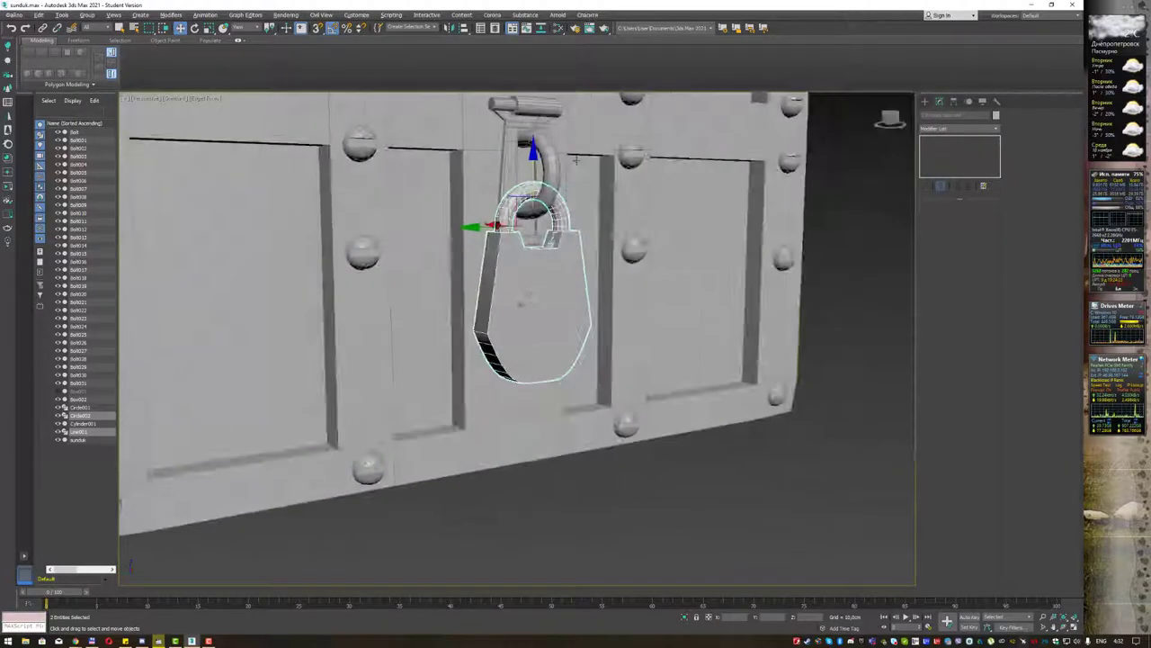
key("ctrl+d")
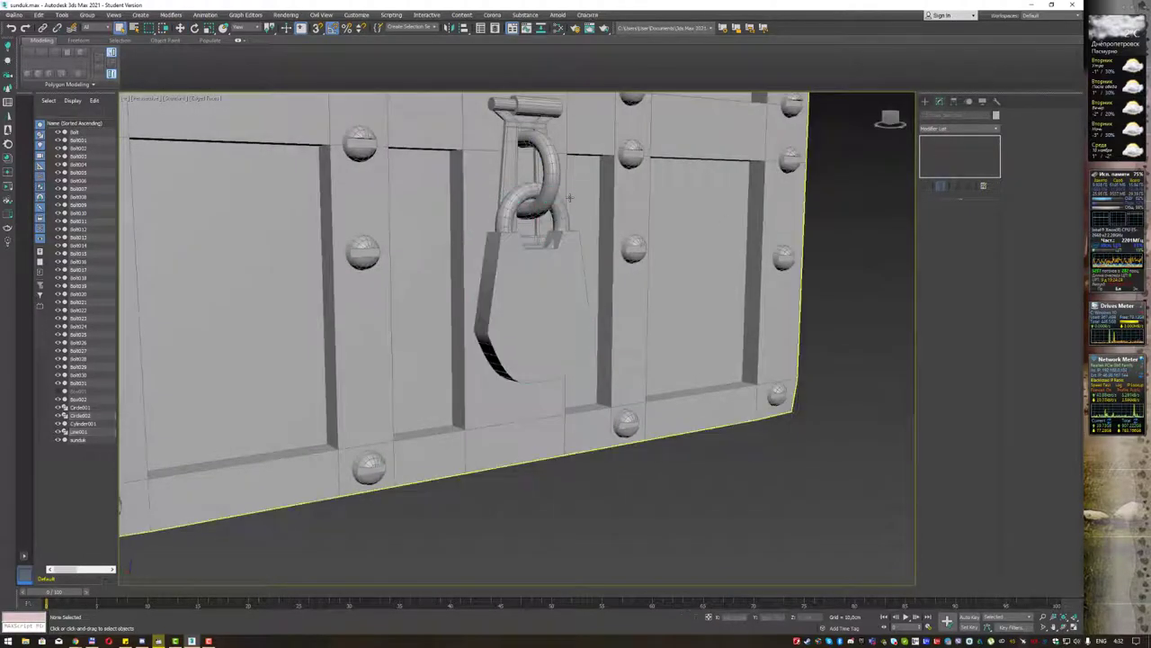
scroll(569, 196, "down", 2)
scroll(581, 216, "down", 2)
scroll(594, 239, "down", 2)
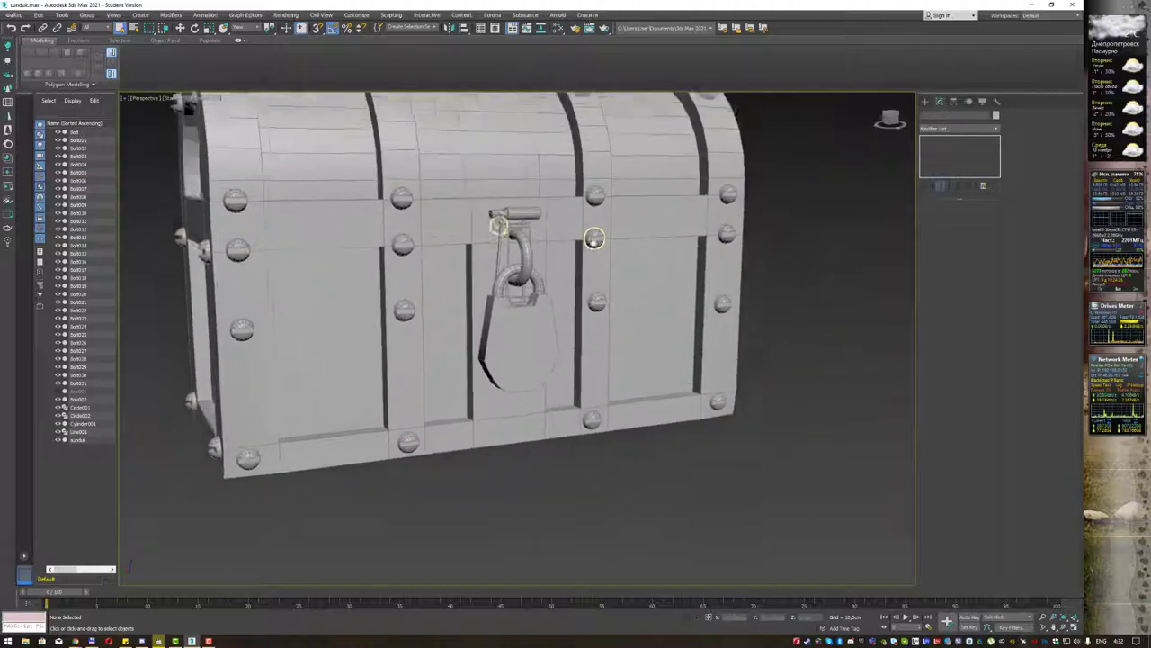
middle_click_drag(593, 238, 576, 273, "alt")
middle_click_drag(783, 190, 800, 218)
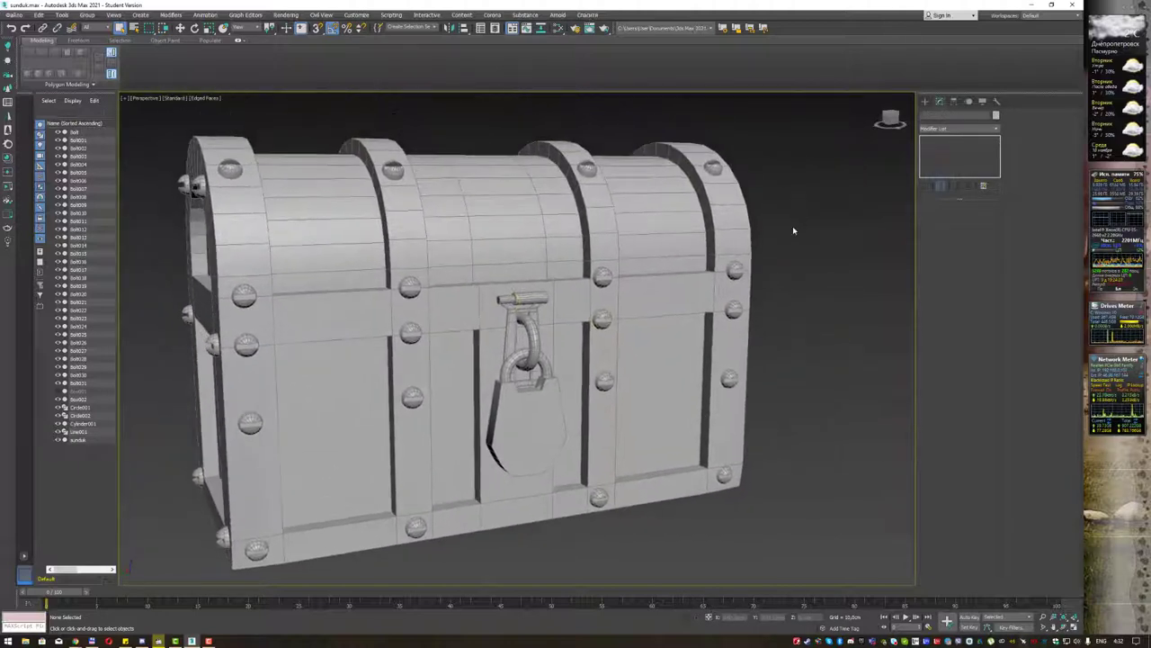